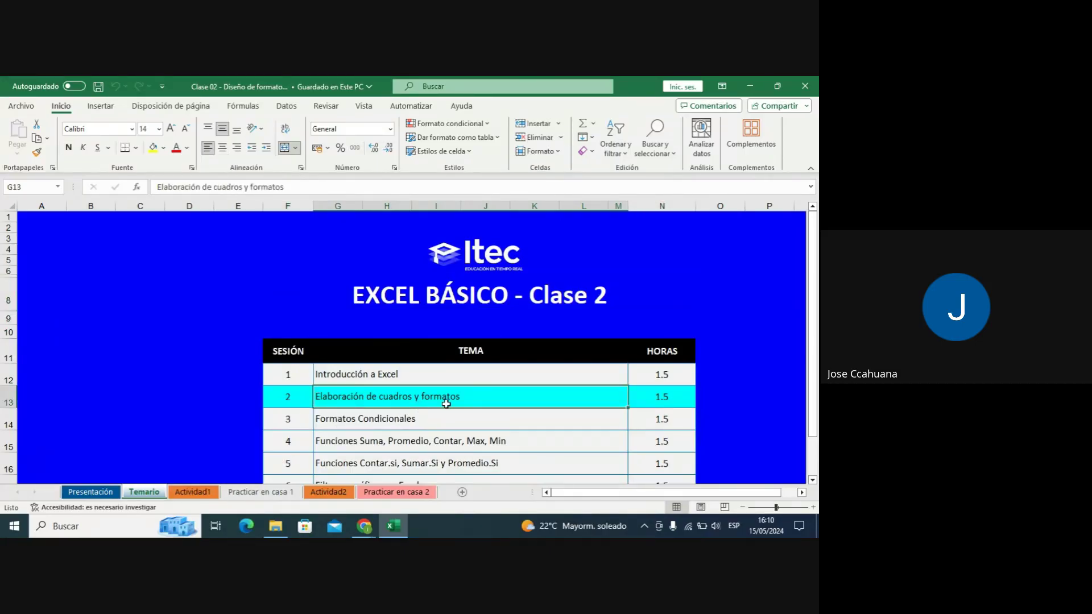
# Switch to the Actividad1 sheet with the REGISTRO DE ASISTENCIA register.
pyautogui.click(193, 492)
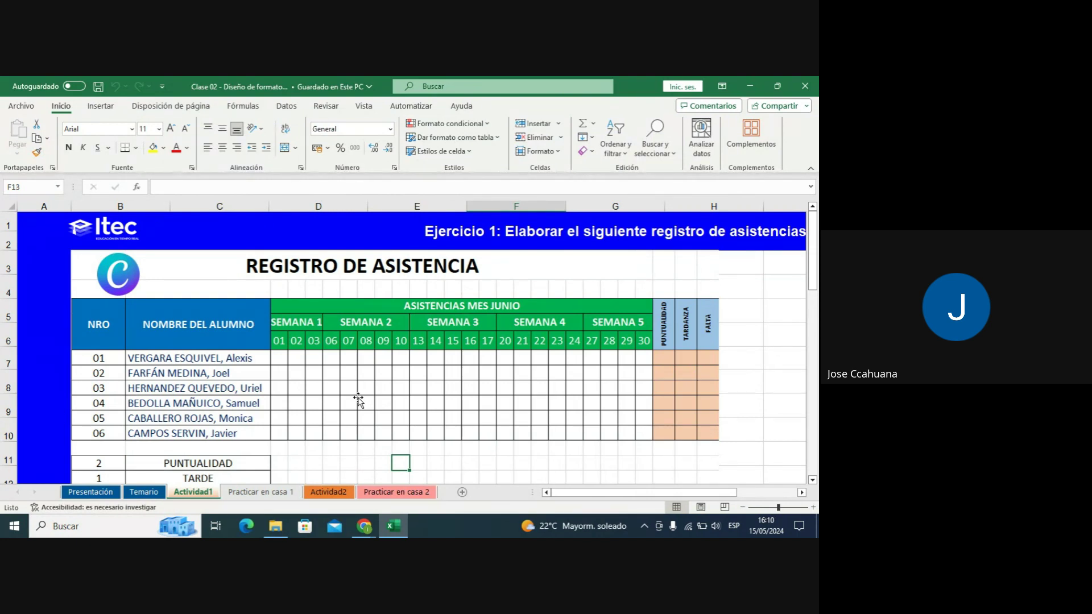
pyautogui.scroll(-1, 240, 348)
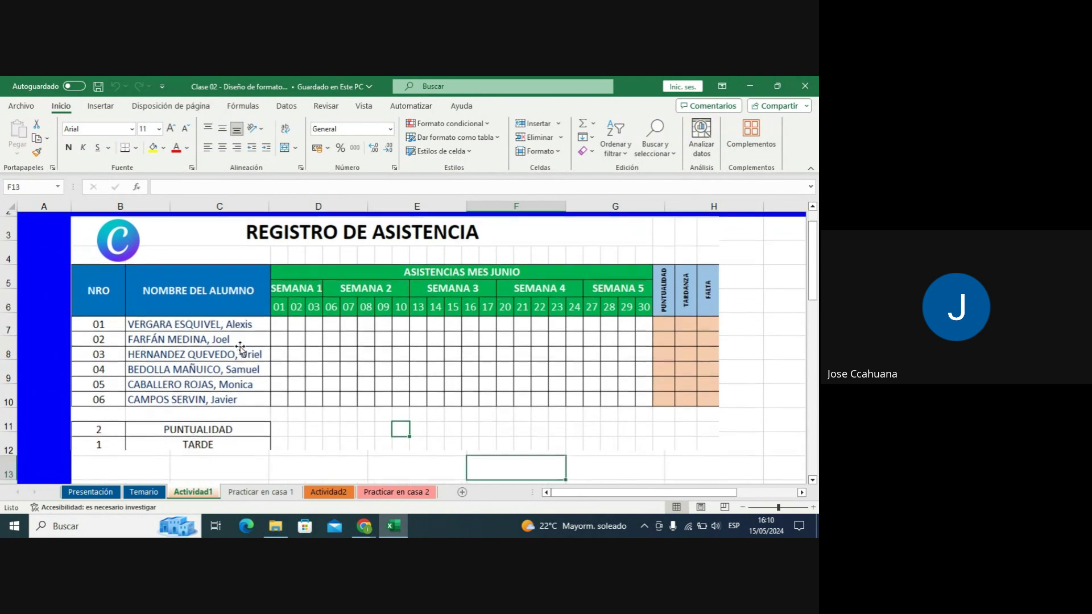
pyautogui.scroll(-2, 240, 348)
pyautogui.scroll(-2, 239, 348)
pyautogui.click(182, 410)
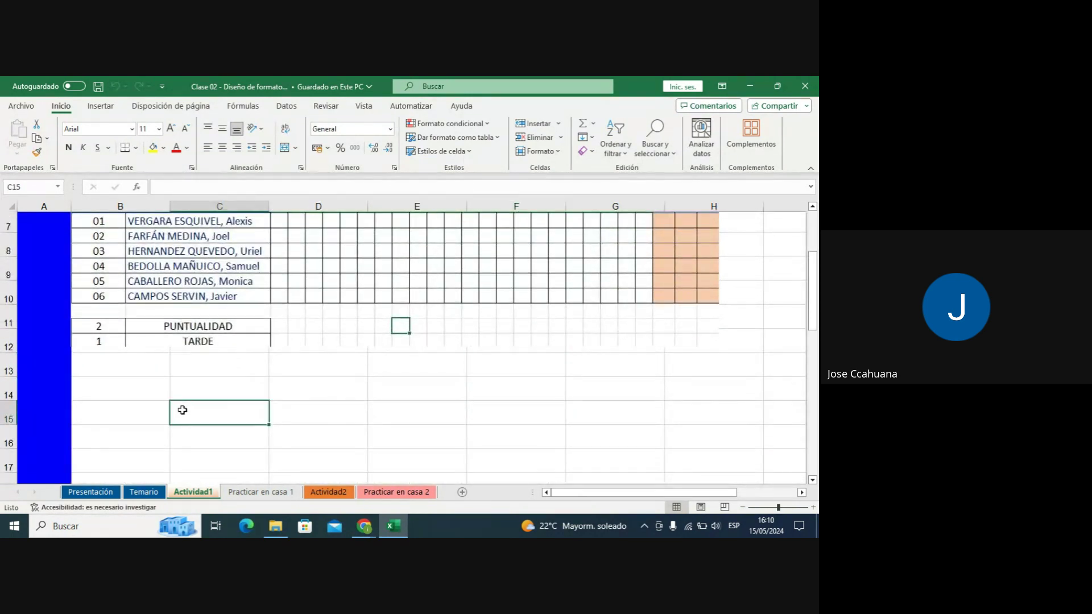
pyautogui.scroll(1, 200, 415)
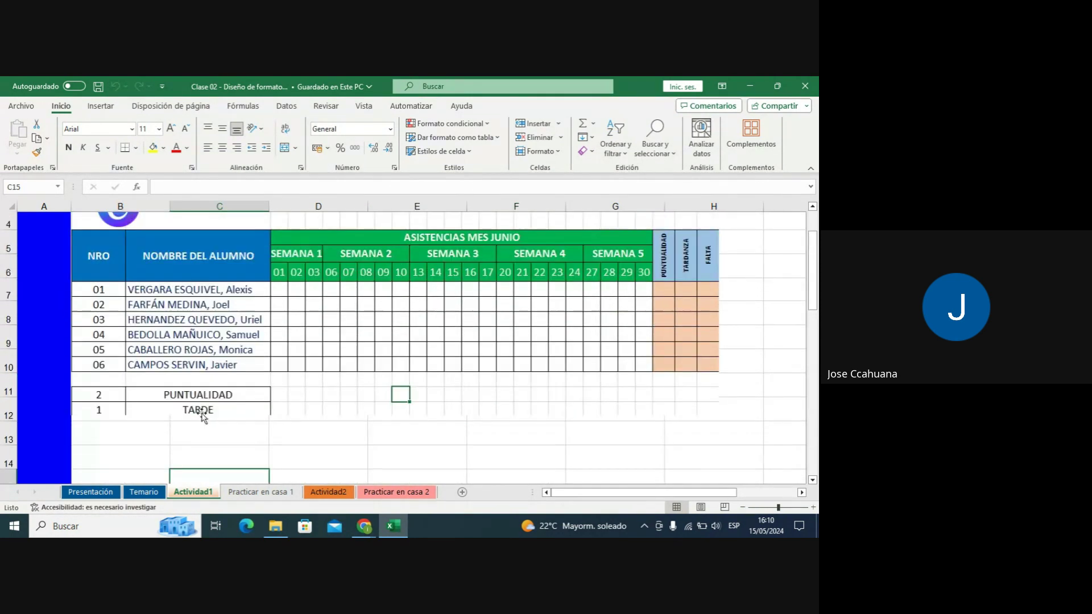
pyautogui.scroll(1, 203, 417)
pyautogui.scroll(-1, 193, 403)
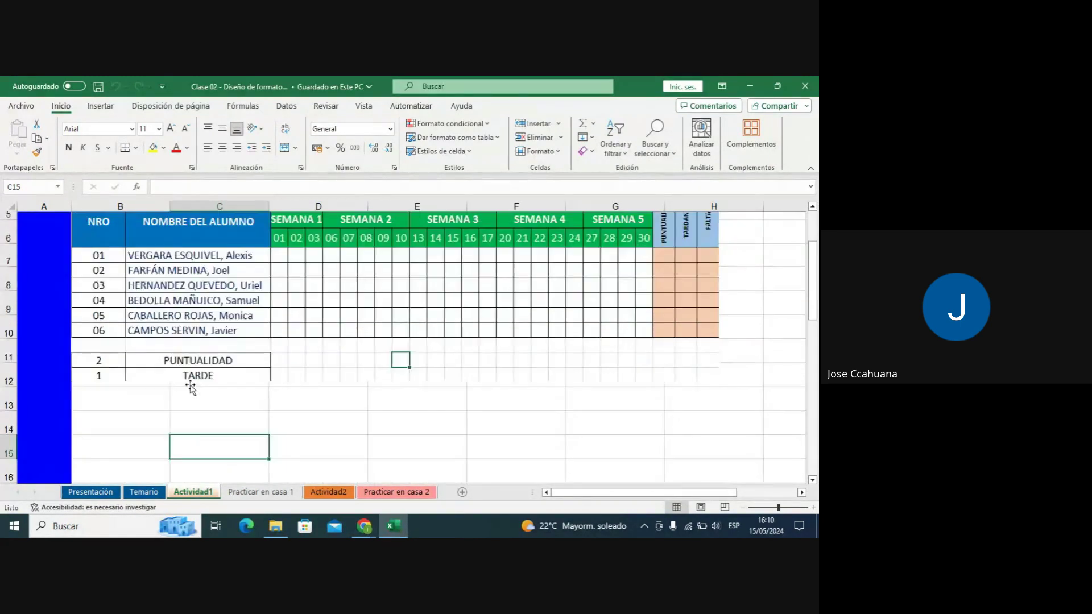
pyautogui.scroll(-1, 171, 392)
pyautogui.scroll(1, 153, 392)
pyautogui.scroll(1, 153, 392)
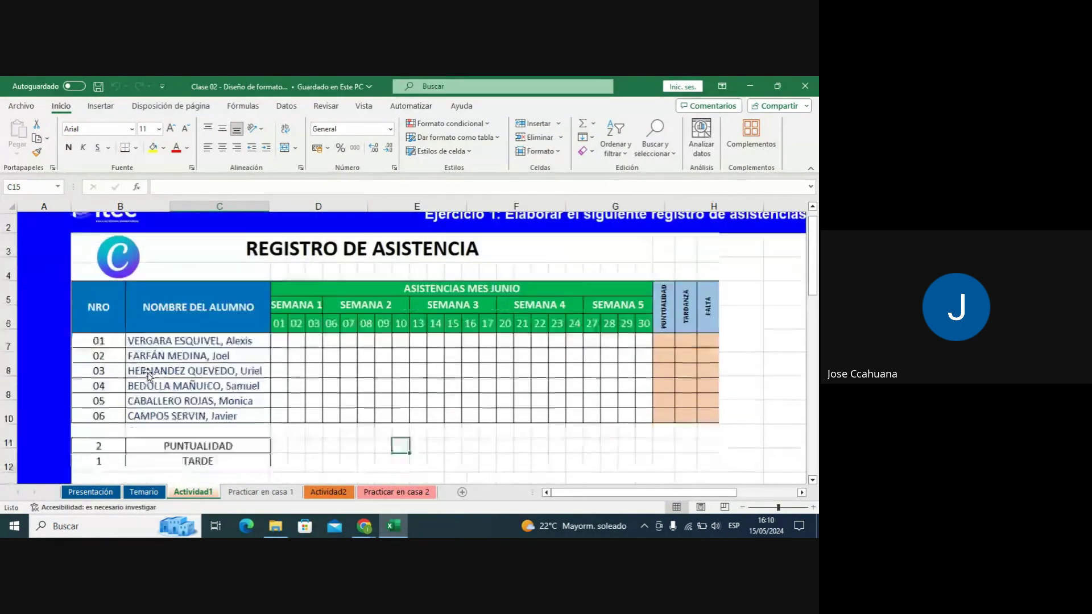
pyautogui.click(190, 366)
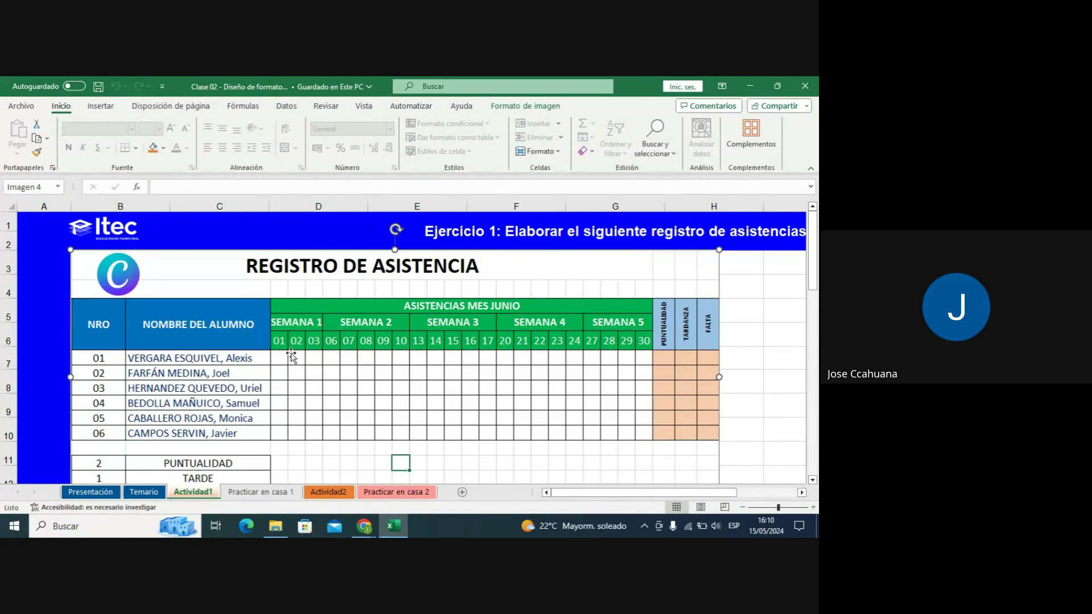
pyautogui.scroll(-2, 288, 354)
pyautogui.click(154, 409)
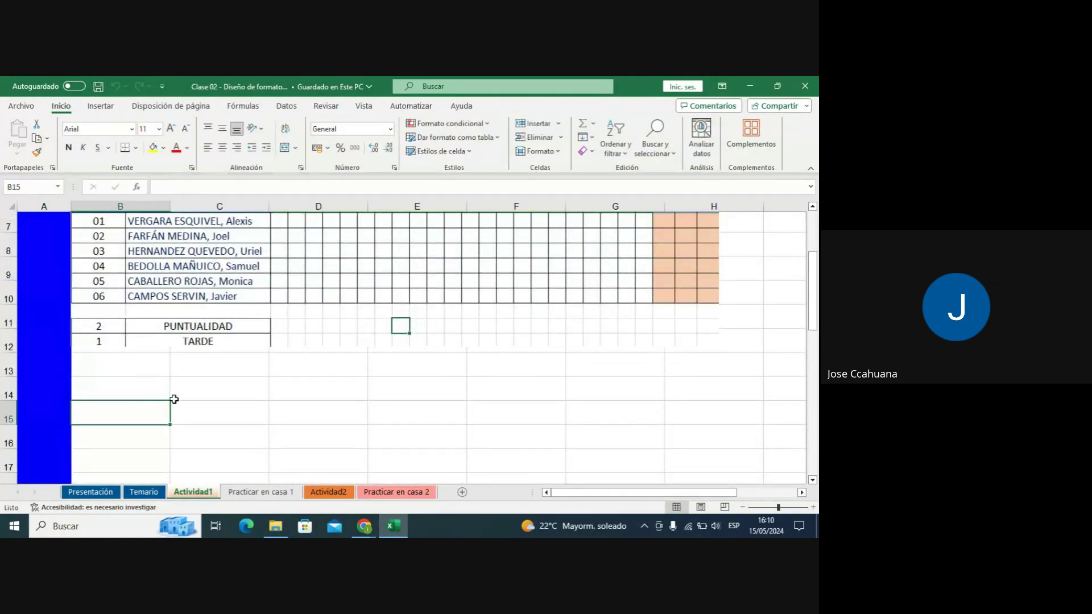
pyautogui.scroll(1, 403, 369)
pyautogui.scroll(1, 403, 368)
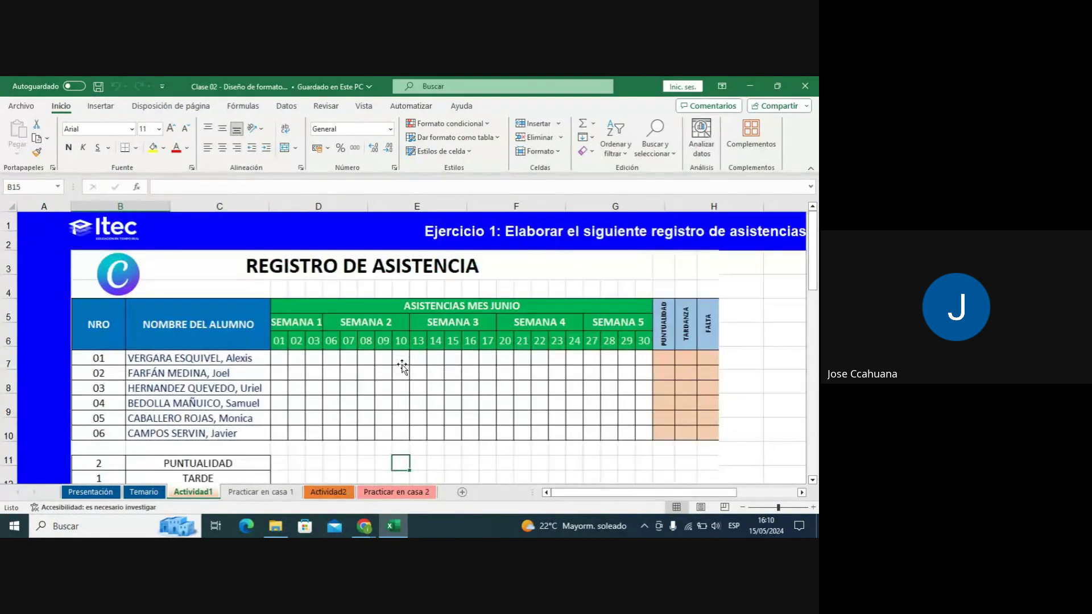
pyautogui.scroll(-1, 273, 360)
pyautogui.scroll(-1, 272, 360)
pyautogui.scroll(-1, 273, 360)
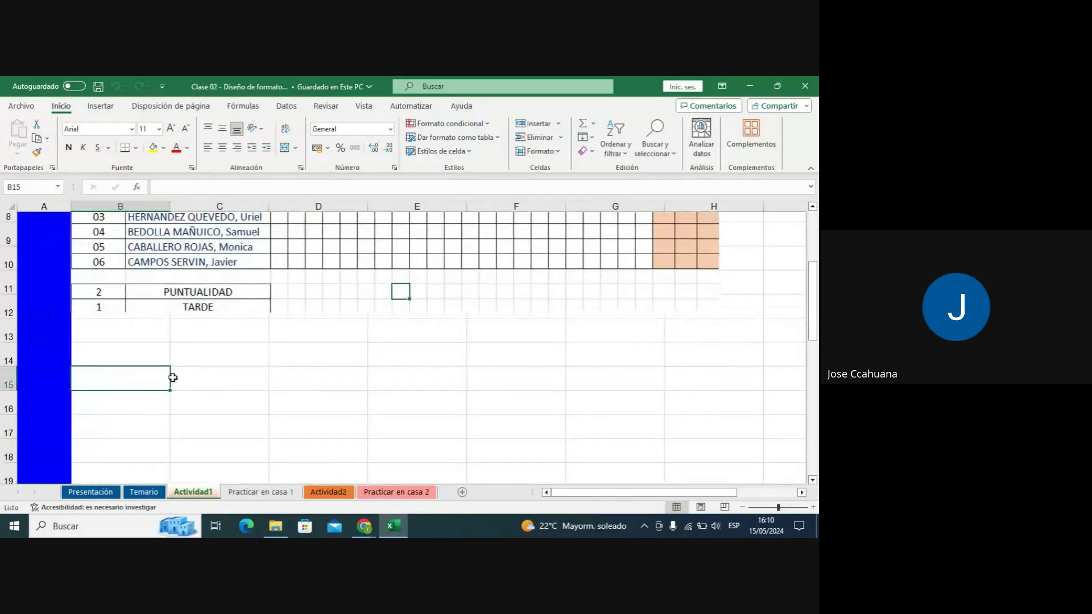
pyautogui.click(187, 378)
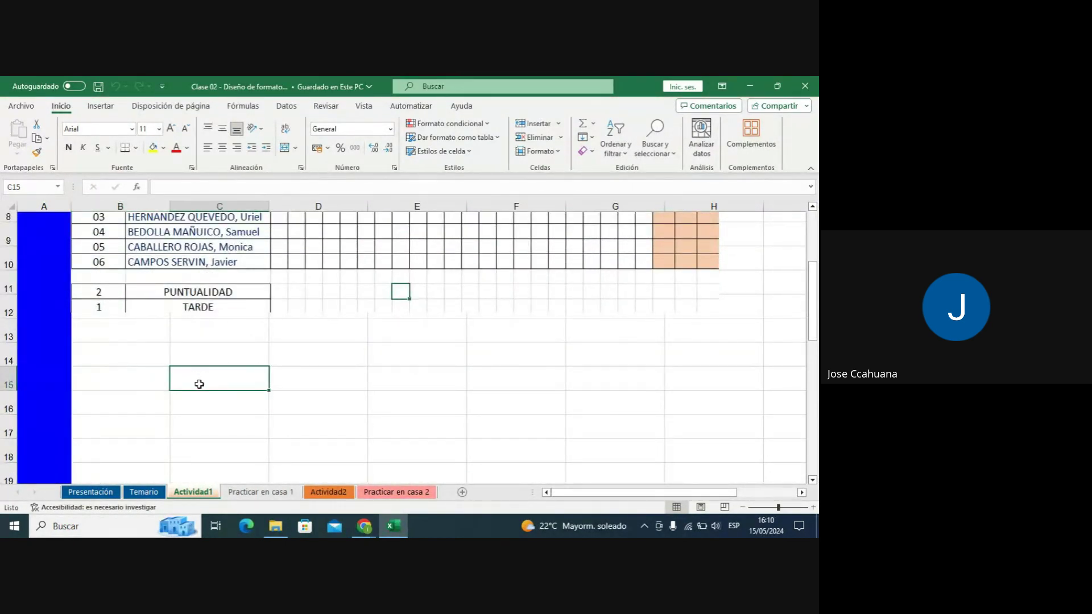
pyautogui.click(226, 205)
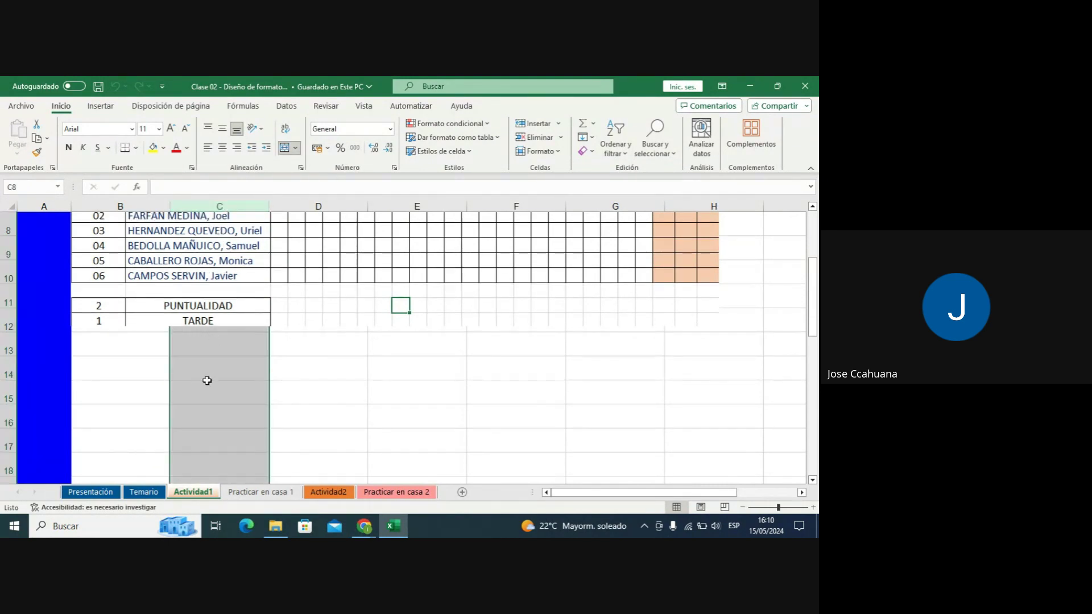
pyautogui.click(11, 396)
pyautogui.click(192, 394)
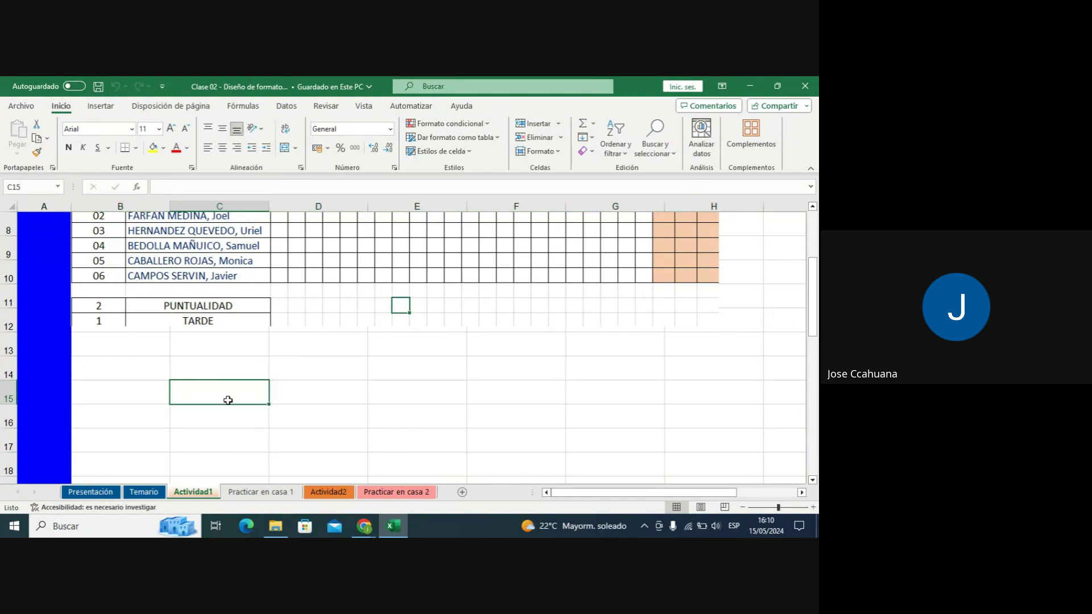
pyautogui.scroll(2, 258, 382)
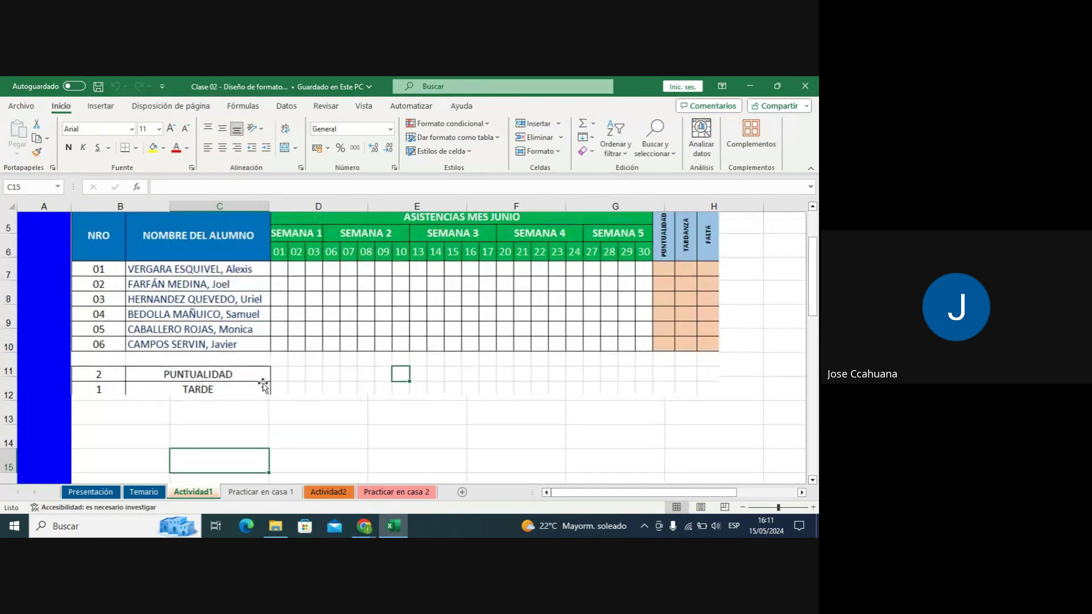
pyautogui.scroll(2, 284, 383)
pyautogui.scroll(2, 303, 386)
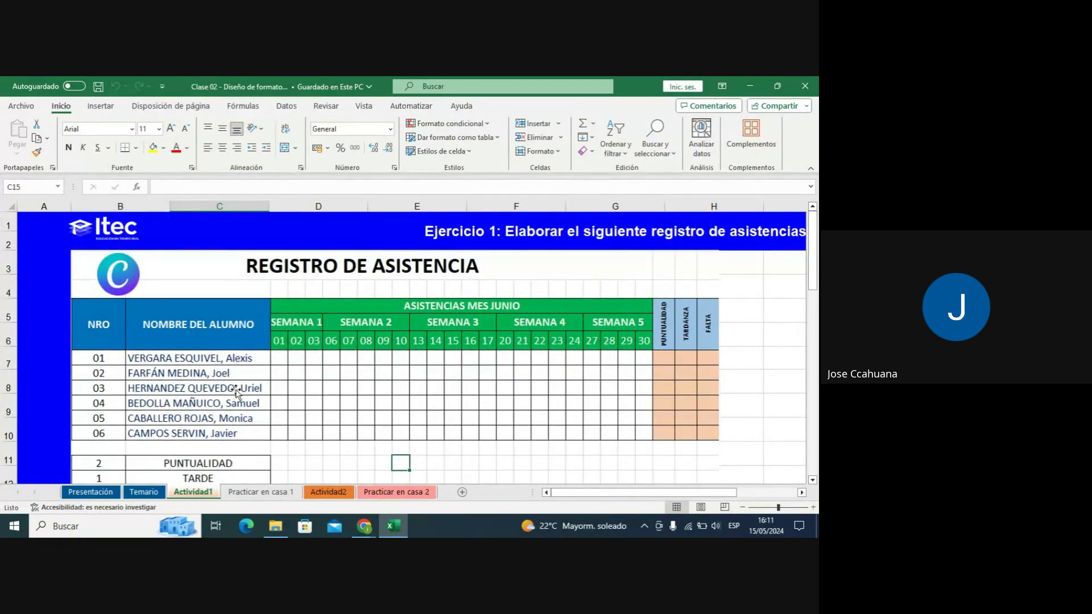
pyautogui.scroll(-2, 235, 391)
pyautogui.scroll(-1, 229, 433)
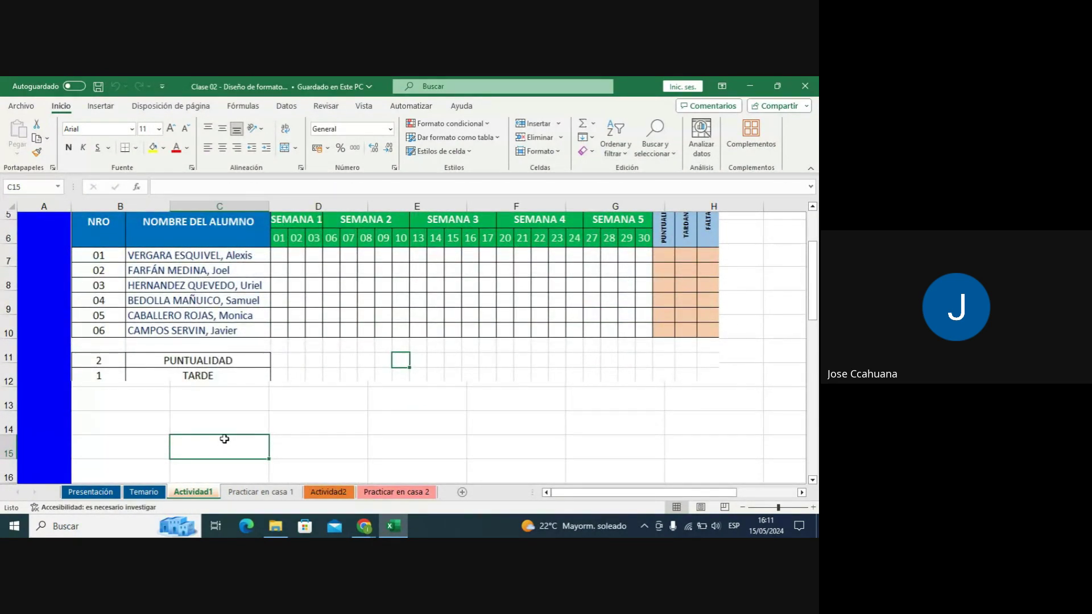
pyautogui.scroll(-1, 224, 440)
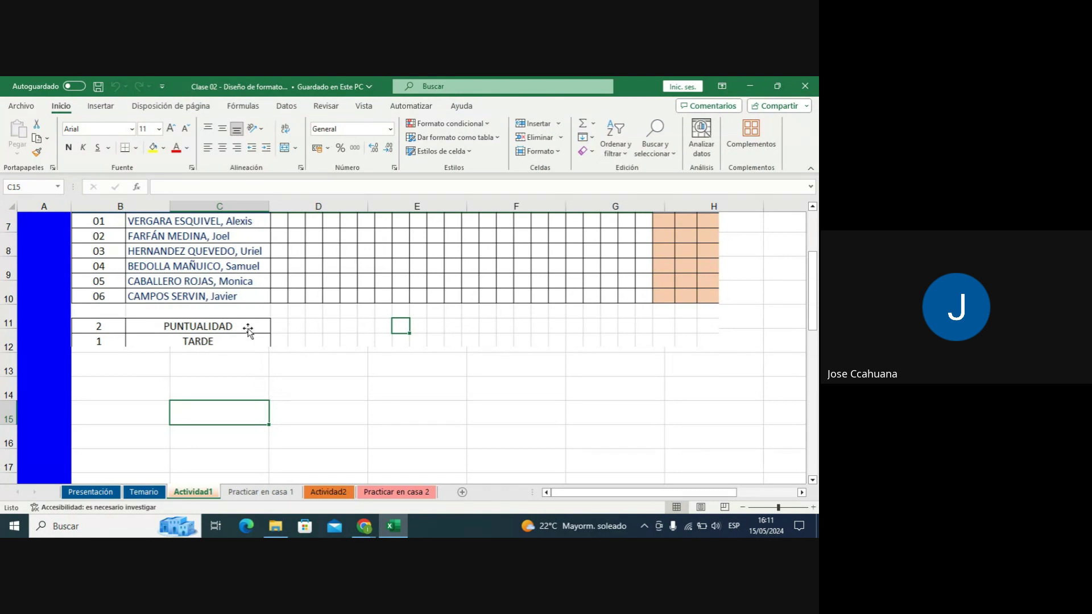
pyautogui.scroll(2, 296, 310)
pyautogui.scroll(1, 297, 310)
pyautogui.scroll(-1, 290, 304)
pyautogui.scroll(-1, 290, 305)
pyautogui.scroll(1, 220, 409)
pyautogui.scroll(1, 220, 410)
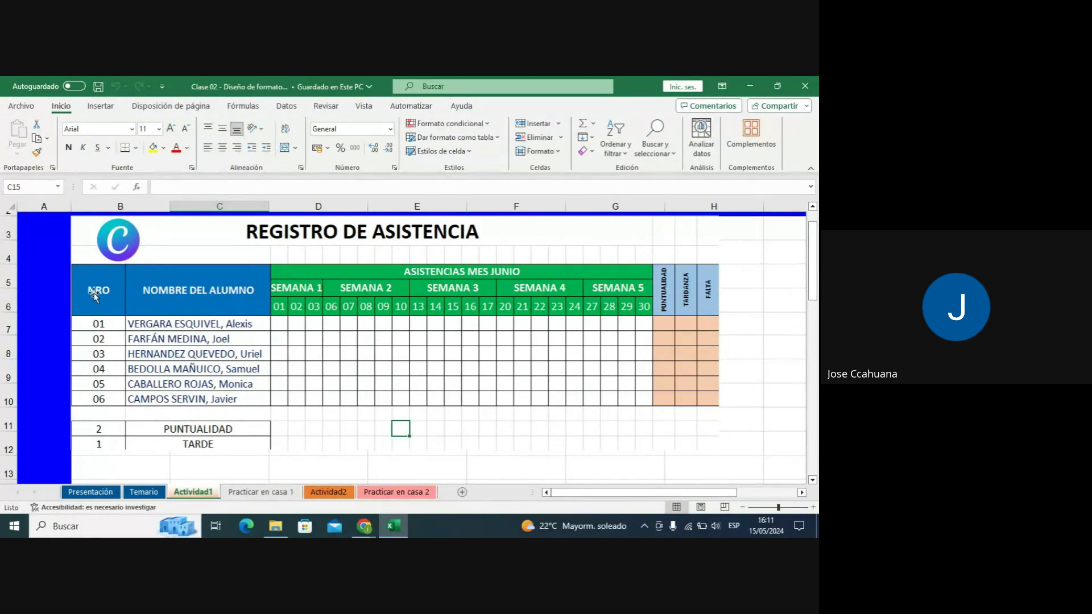
pyautogui.scroll(-1, 219, 341)
pyautogui.scroll(-1, 232, 386)
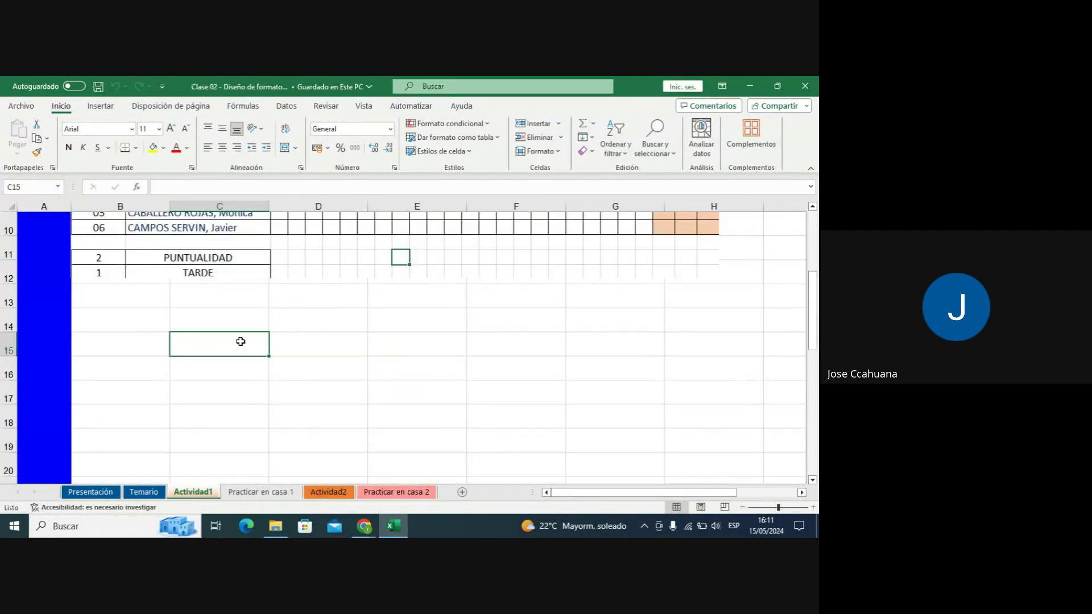
# Finish entering NRO in cell C15 and reselect that cell.
pyautogui.write('NRO')
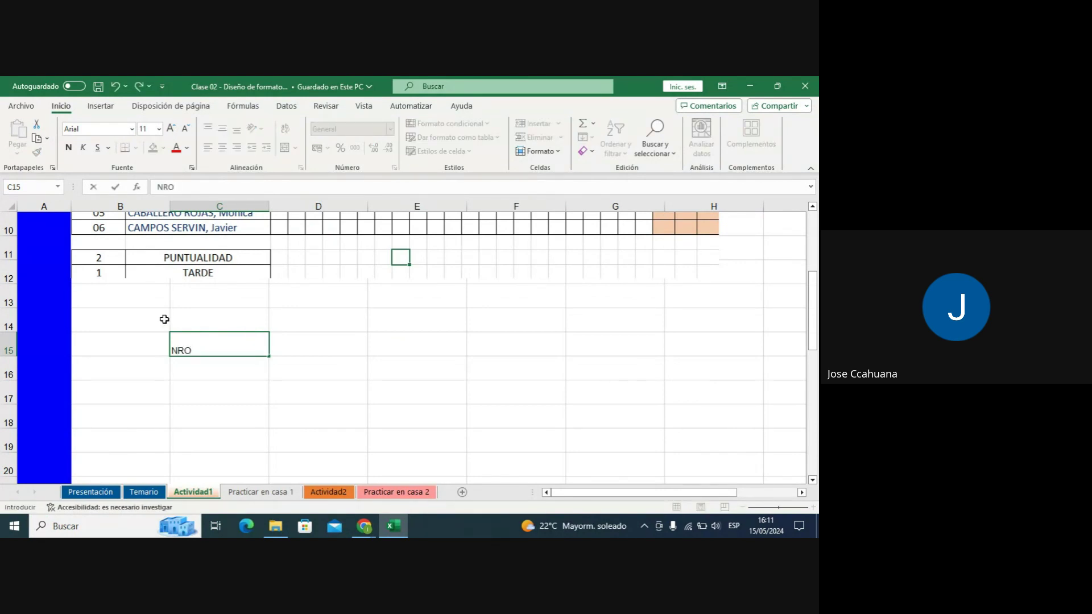
pyautogui.press('Return')
pyautogui.click(189, 345)
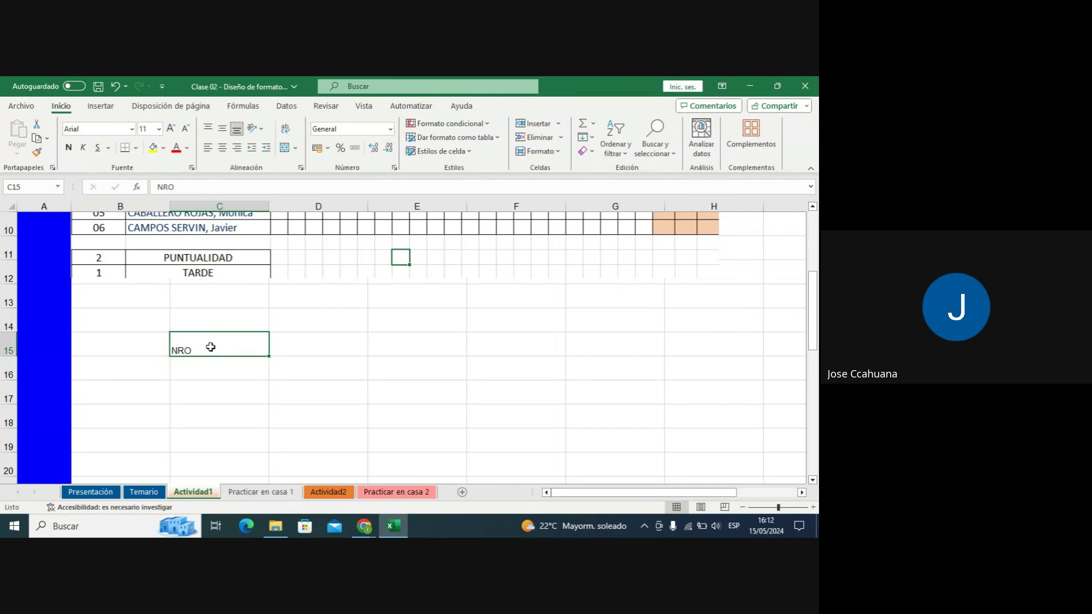
pyautogui.click(202, 366)
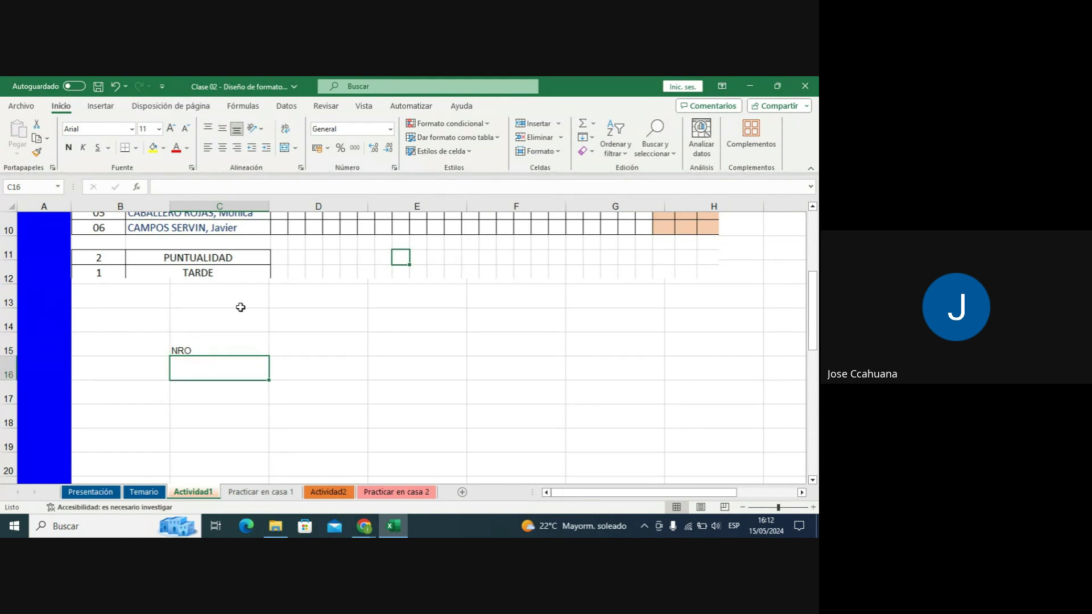
pyautogui.click(218, 344)
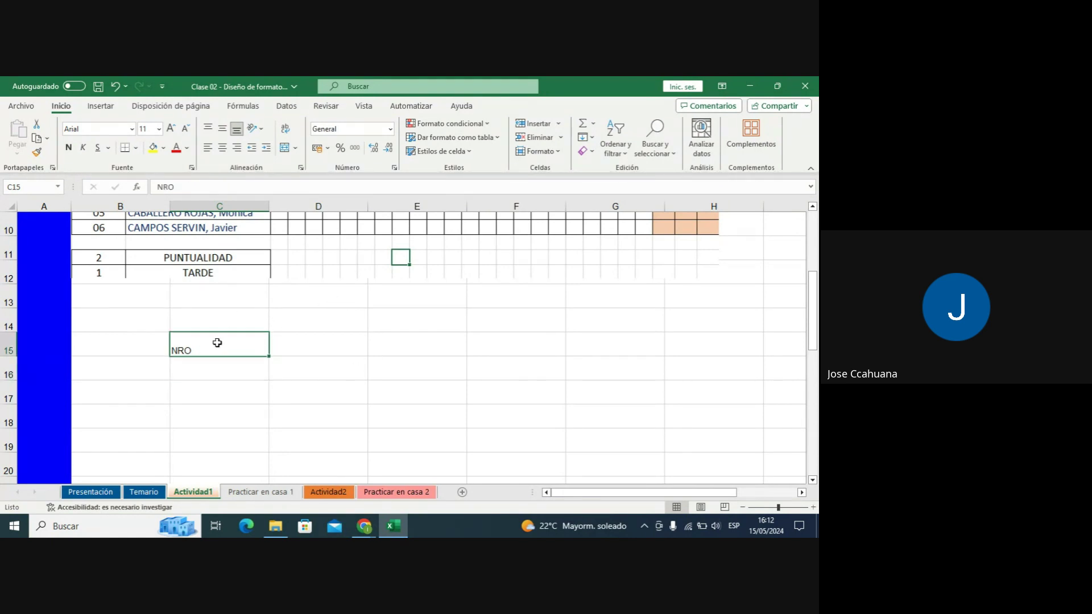
# Recheck C15 holding NRO, then scroll up to the title and header rows.
pyautogui.scroll(2, 225, 317)
pyautogui.scroll(-1, 237, 302)
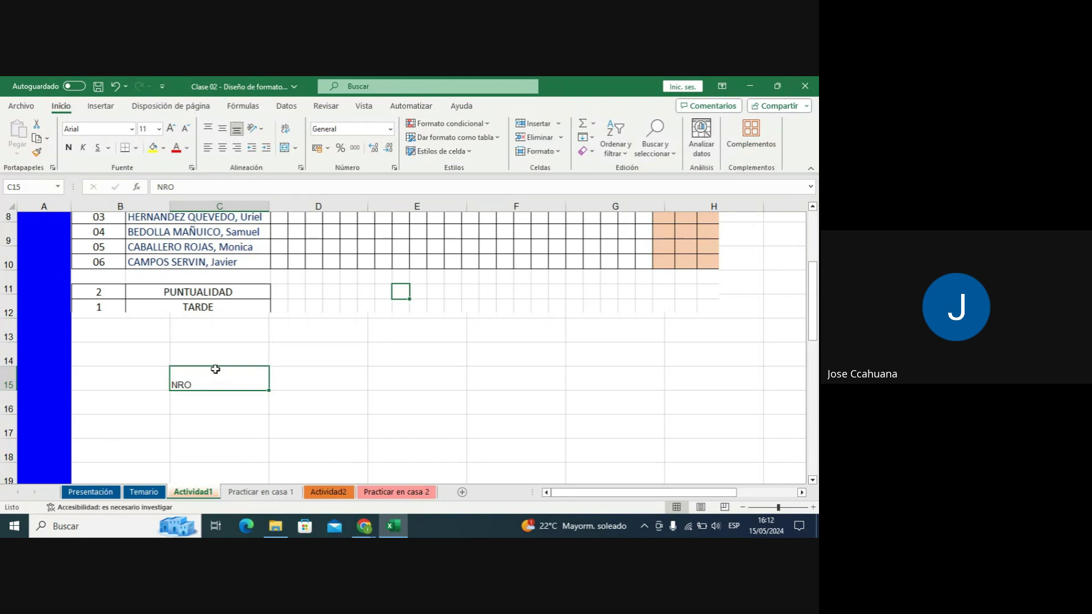
pyautogui.click(203, 398)
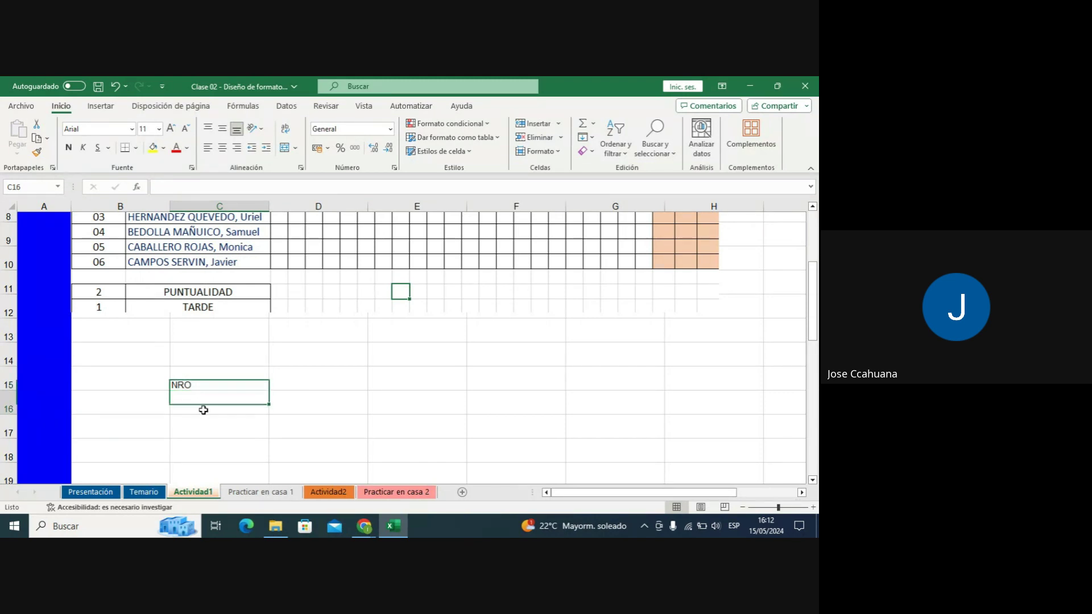
pyautogui.click(214, 383)
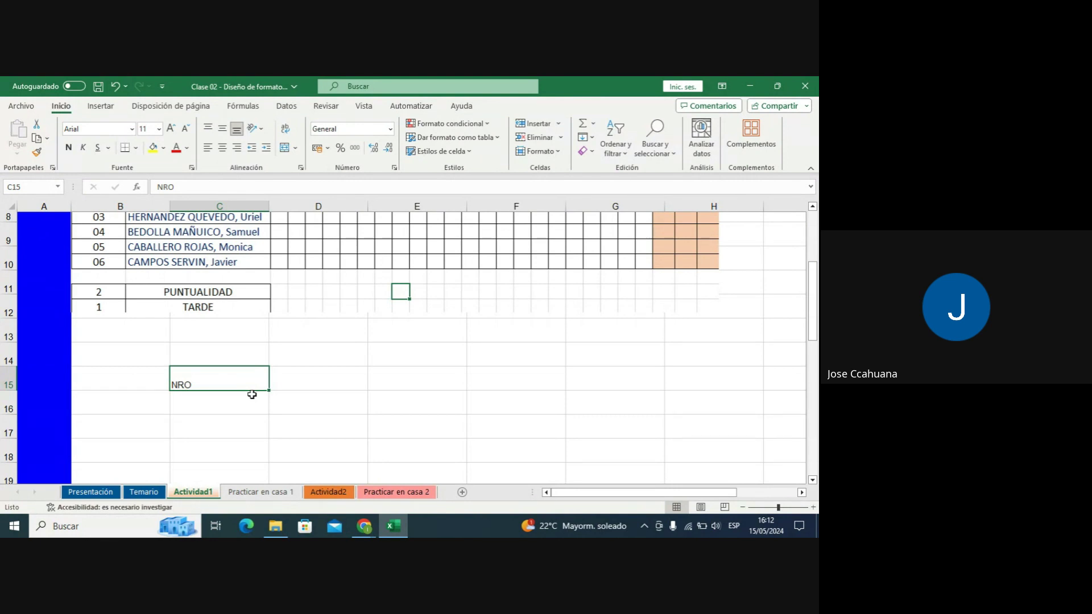
pyautogui.scroll(2, 227, 344)
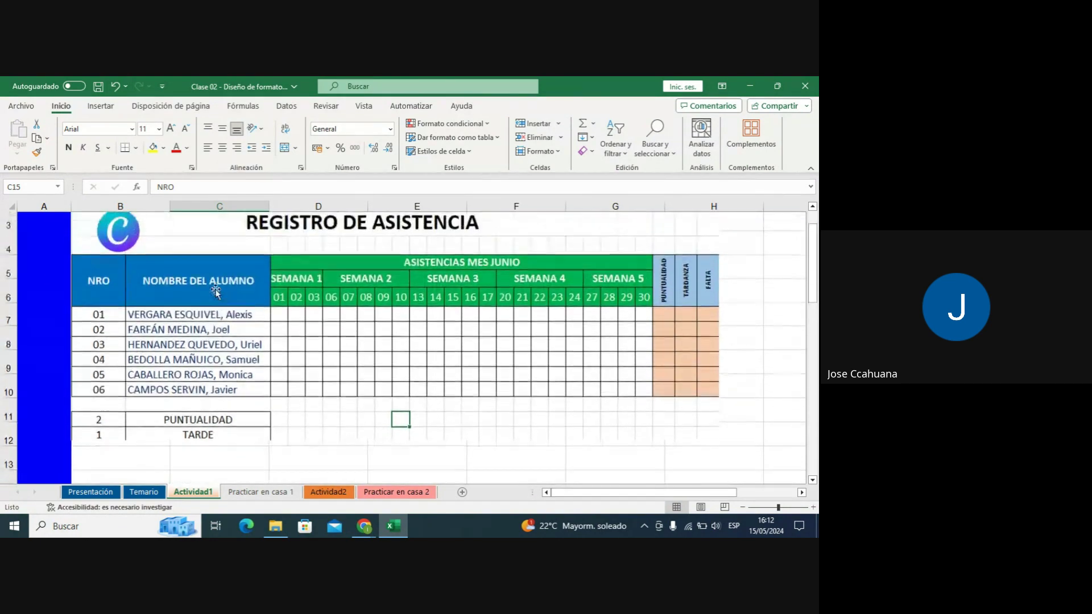
pyautogui.scroll(1, 216, 293)
pyautogui.scroll(-1, 170, 292)
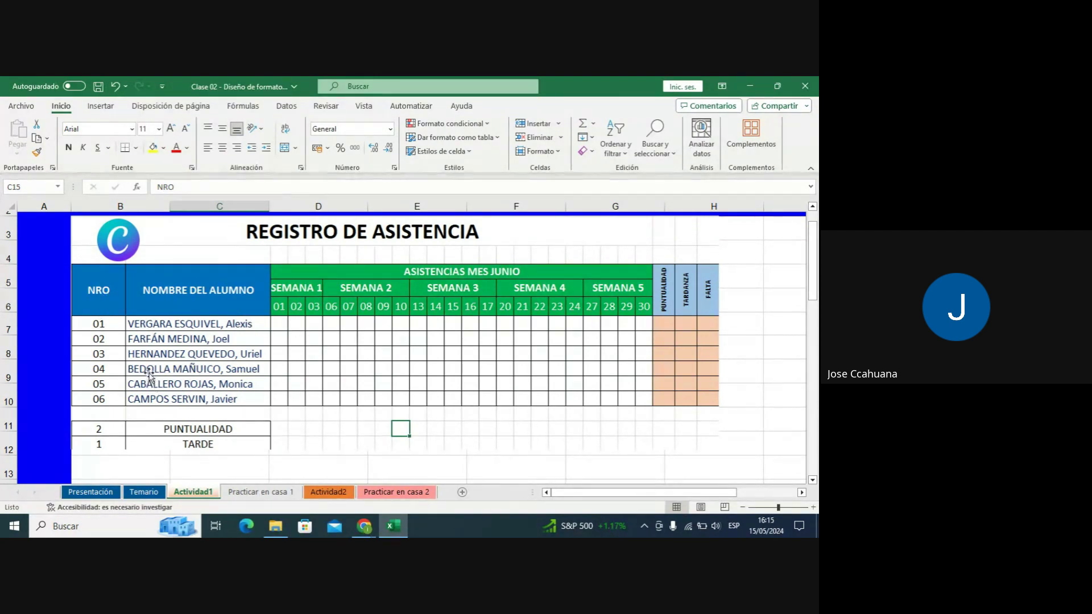
# Scroll down and select cells C15 through C17.
pyautogui.scroll(-1, 149, 373)
pyautogui.scroll(-1, 142, 344)
pyautogui.scroll(-1, 148, 352)
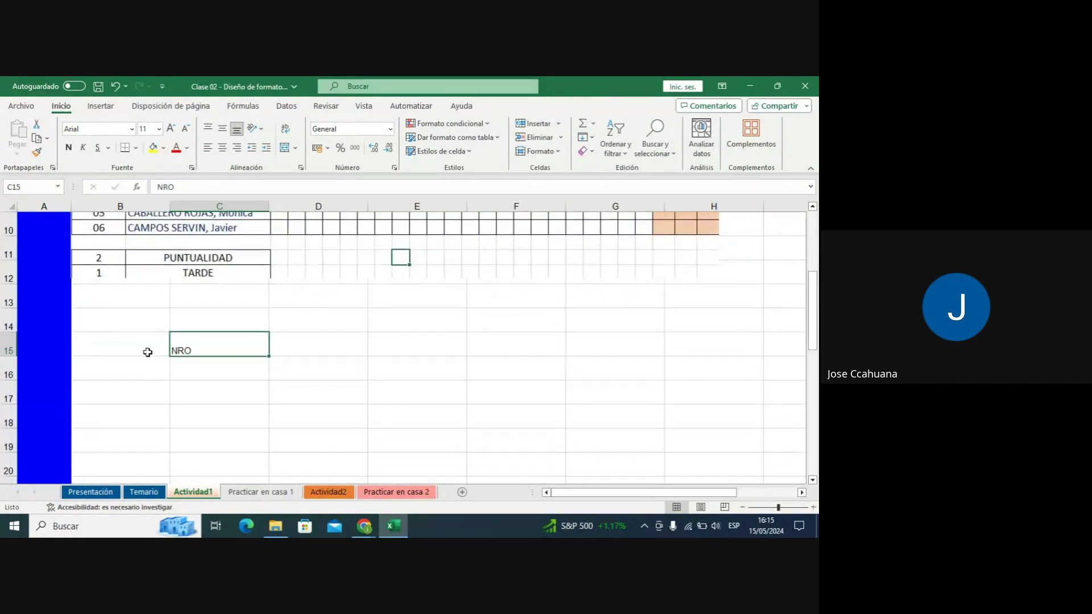
pyautogui.click(204, 360)
pyautogui.click(206, 341)
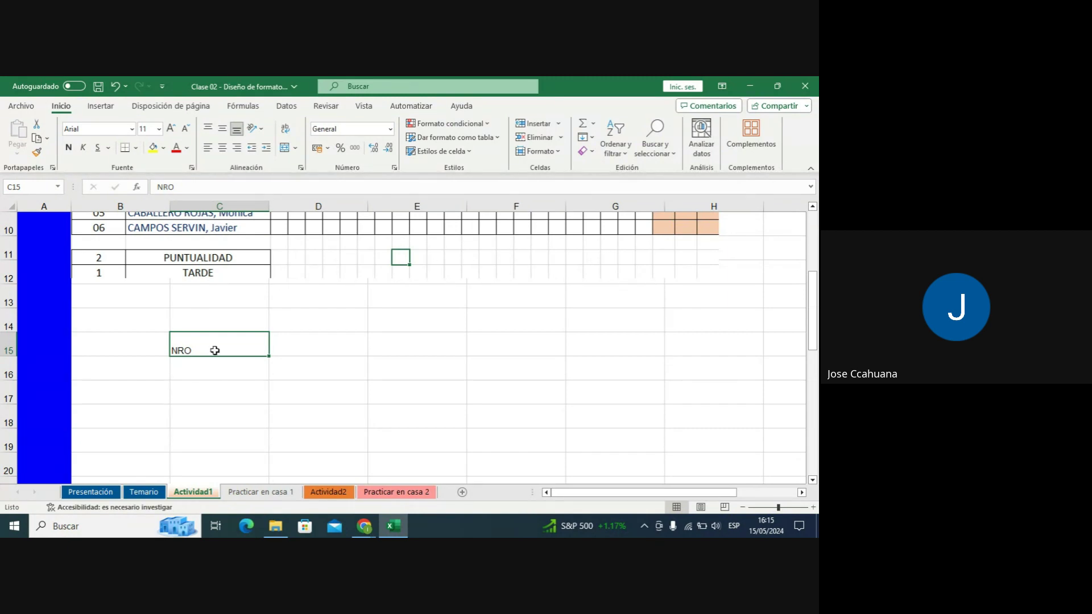
pyautogui.moveTo(216, 349); pyautogui.dragTo(218, 387)
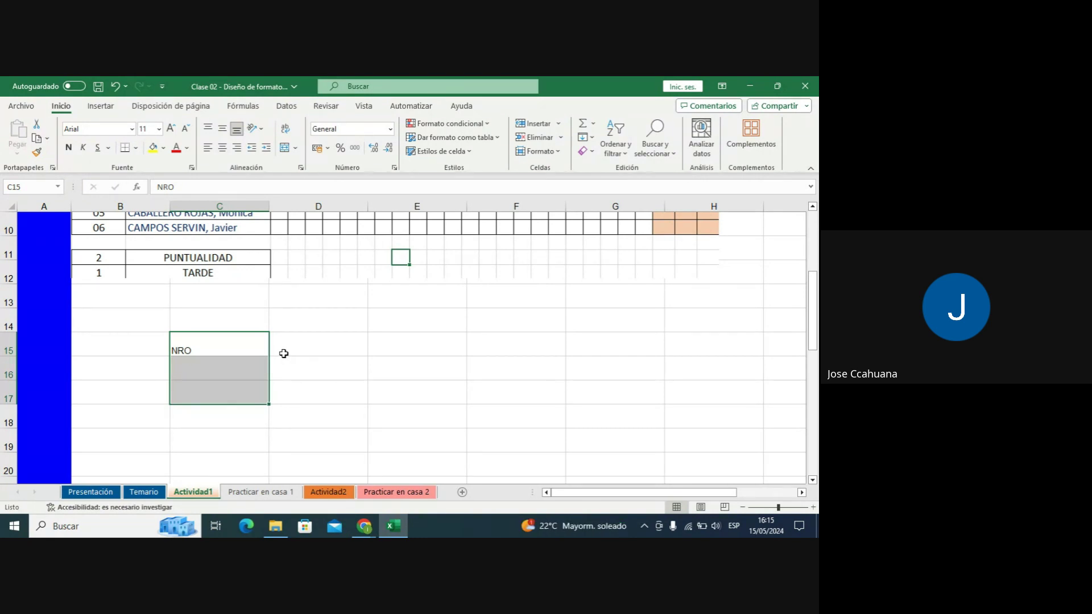
pyautogui.click(253, 347)
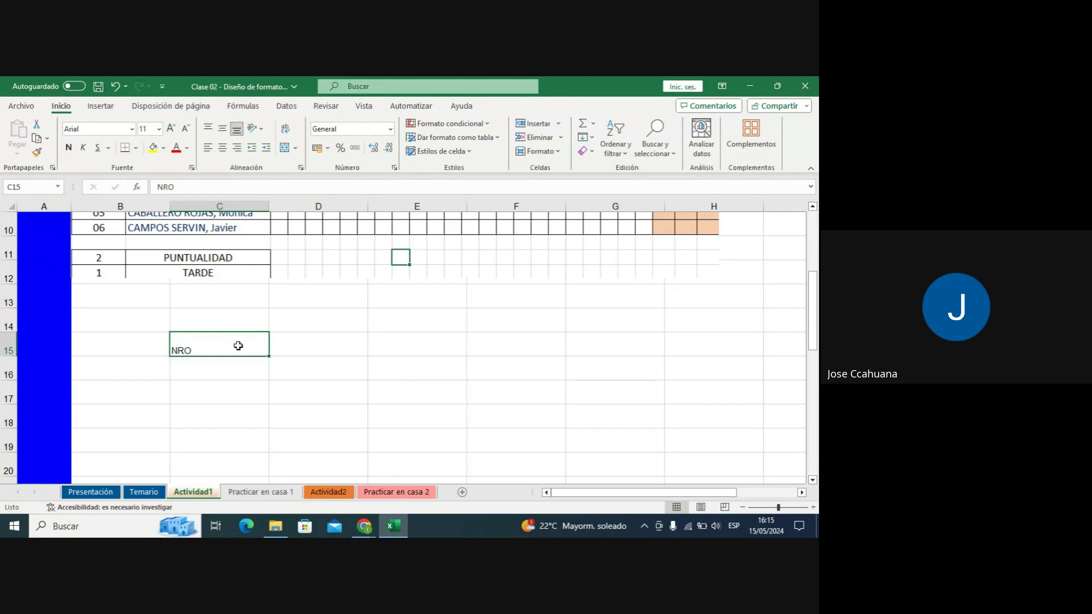
pyautogui.moveTo(238, 346); pyautogui.dragTo(233, 394)
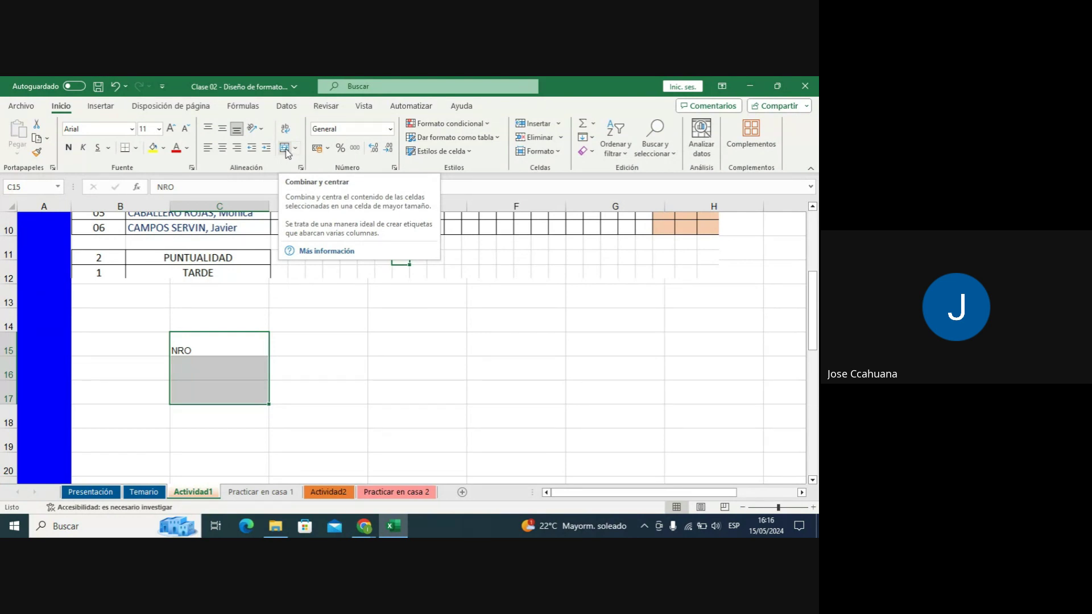
# Merge and centre C15:C17, undo it, then merge and centre again.
pyautogui.click(286, 148)
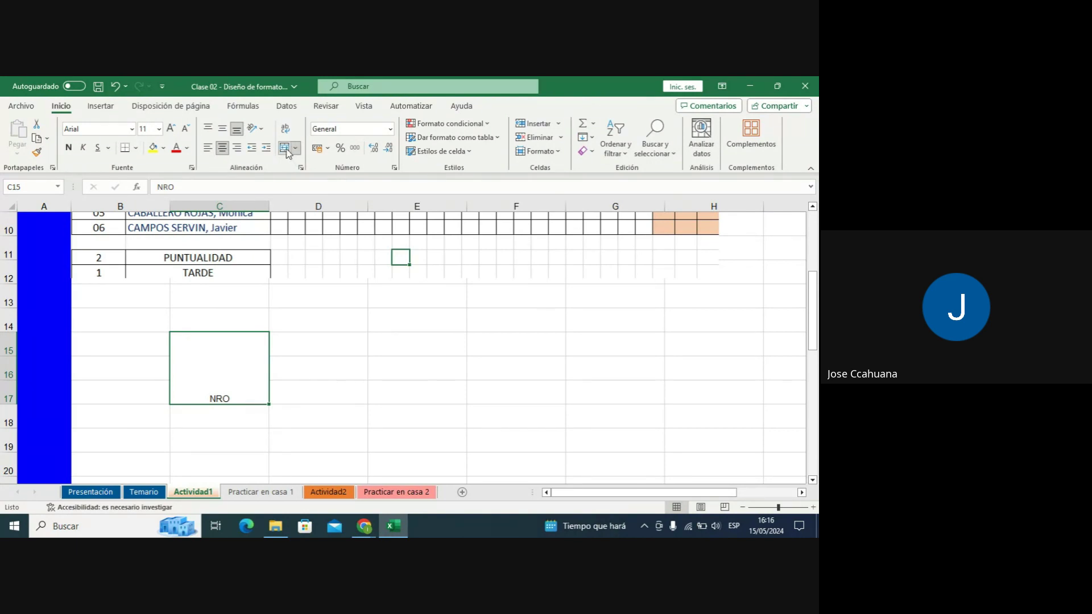
pyautogui.click(287, 150)
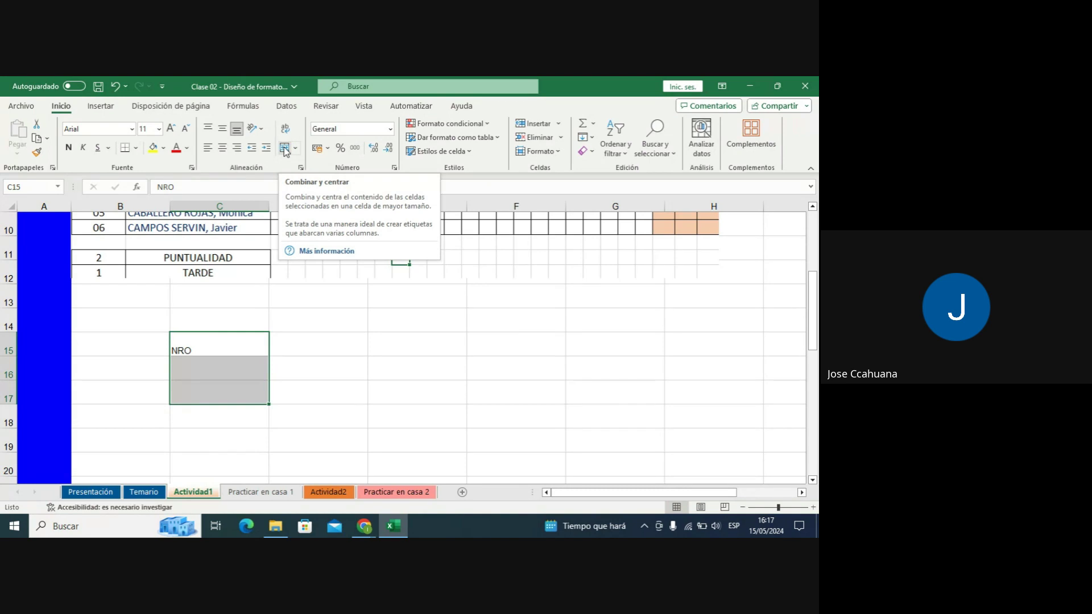
pyautogui.click(286, 149)
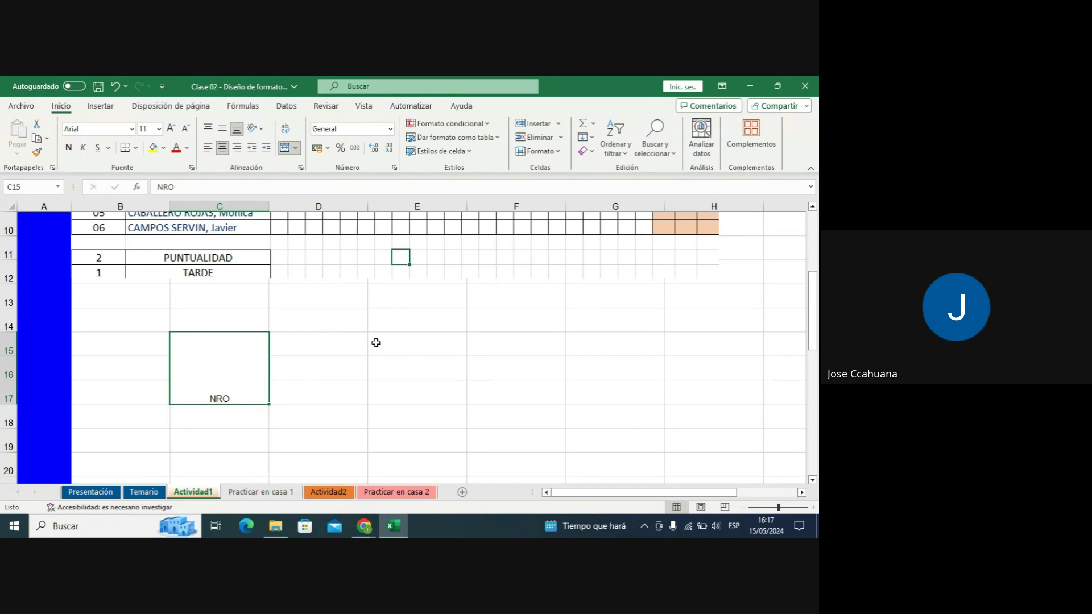
pyautogui.click(343, 346)
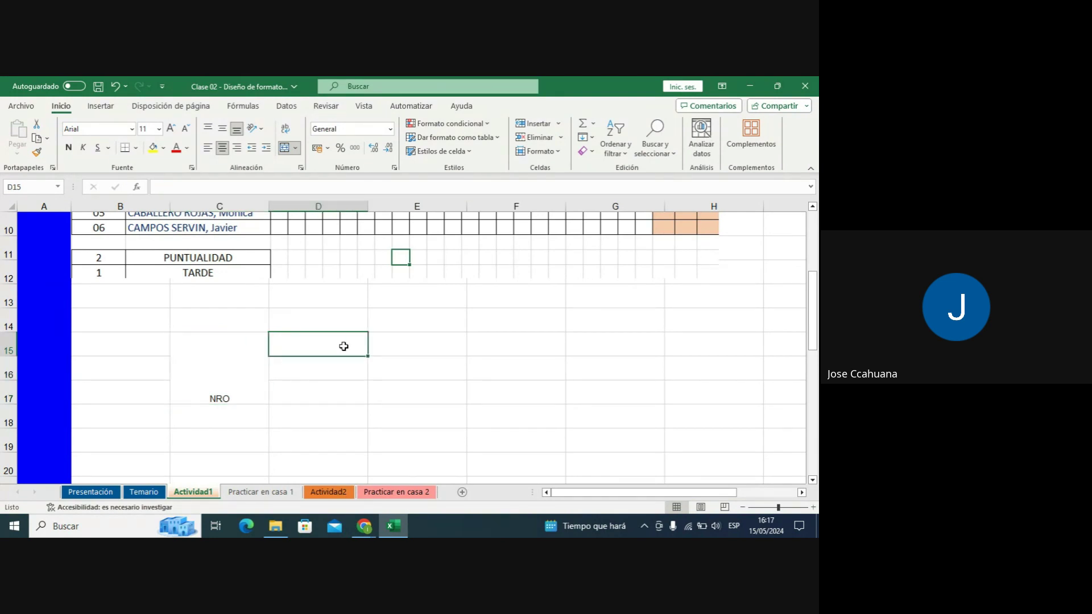
pyautogui.moveTo(346, 347); pyautogui.dragTo(690, 344)
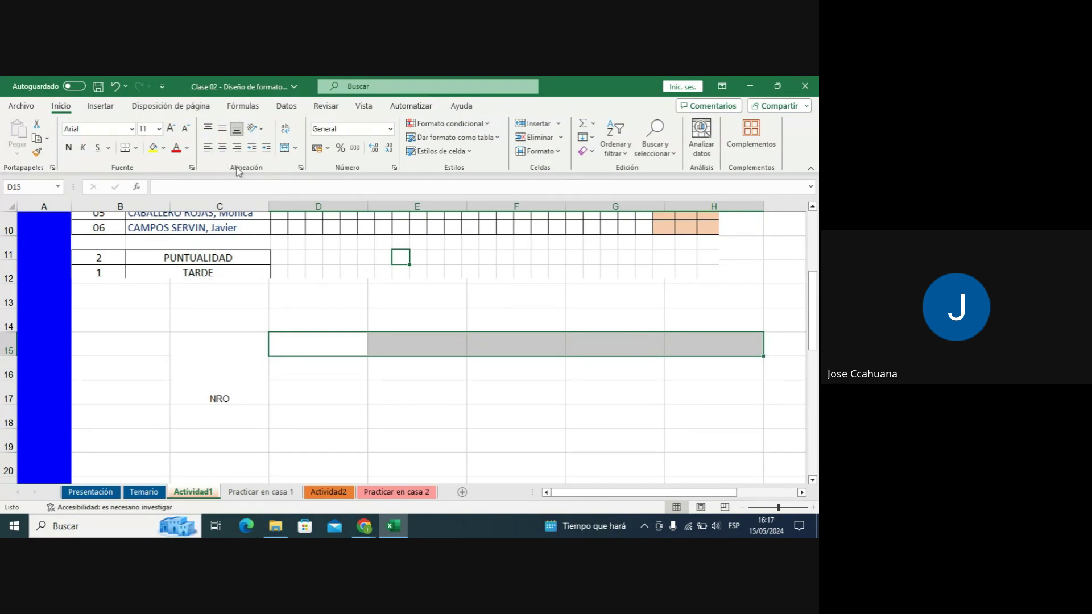
pyautogui.click(284, 147)
pyautogui.click(530, 412)
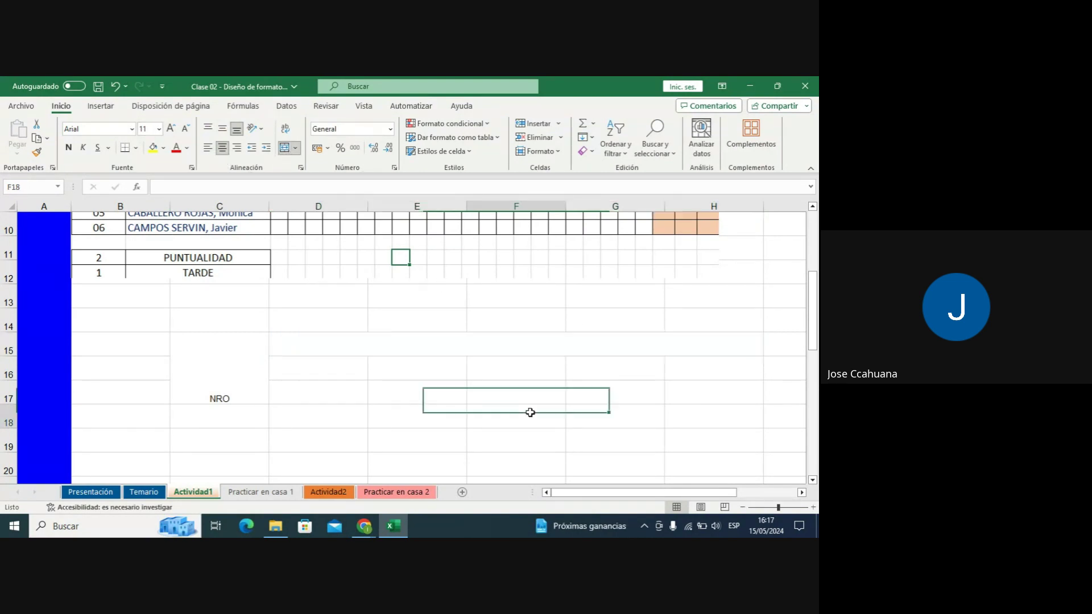
pyautogui.moveTo(316, 368)
pyautogui.mouseDown()
pyautogui.moveTo(425, 373)
pyautogui.moveTo(714, 426)
pyautogui.mouseUp()
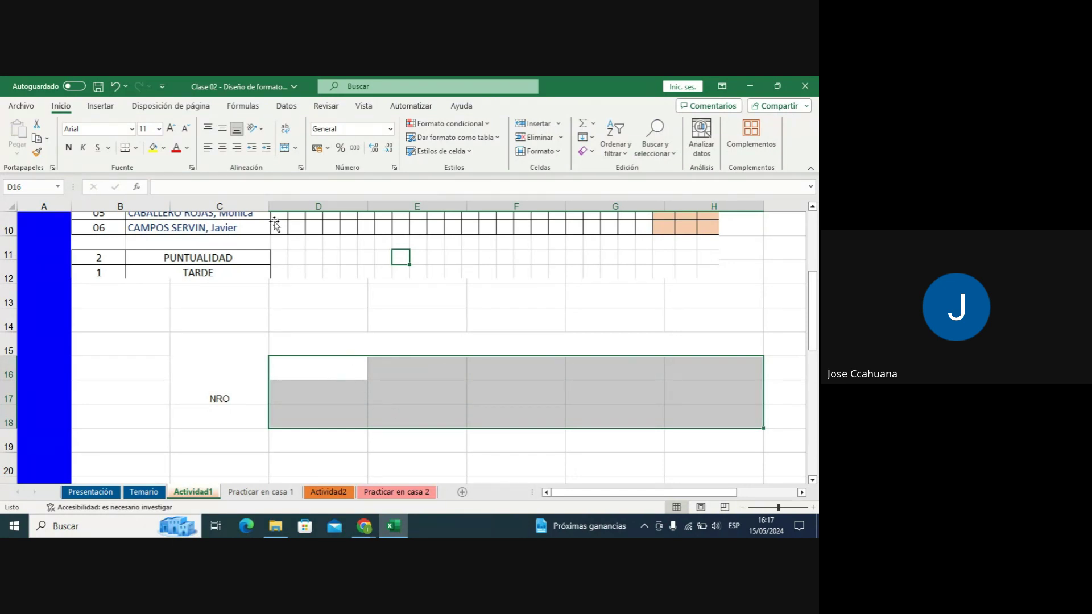
pyautogui.click(284, 148)
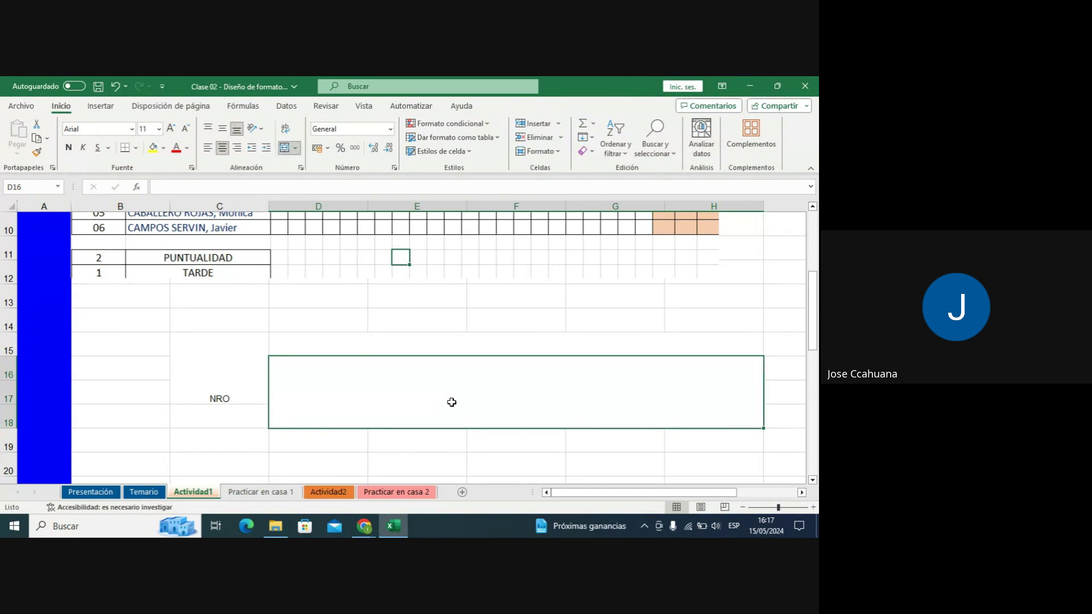
pyautogui.click(706, 440)
pyautogui.click(462, 375)
pyautogui.click(284, 148)
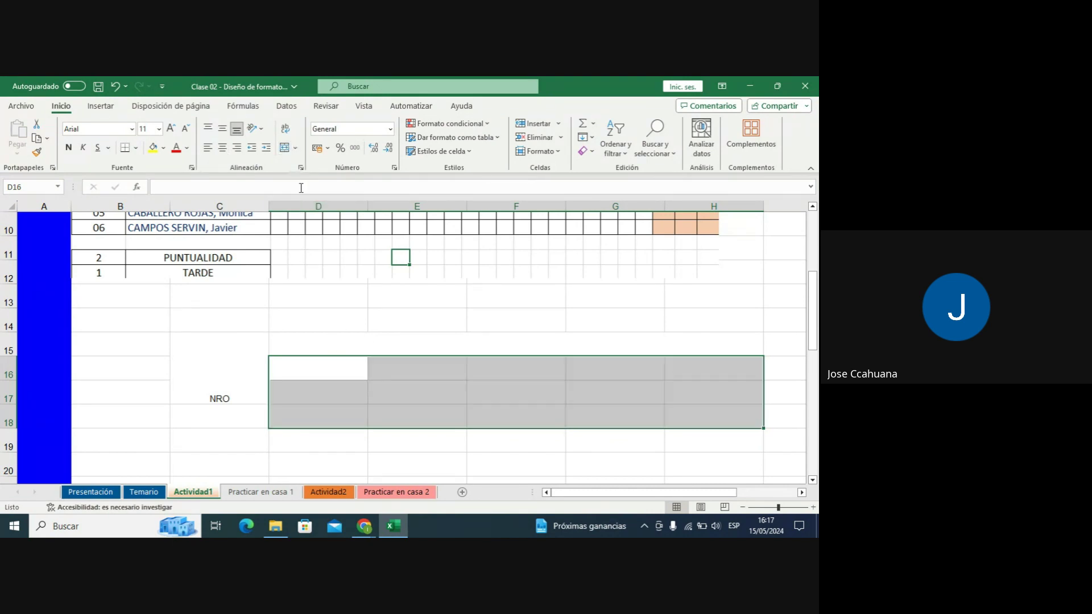
pyautogui.click(357, 335)
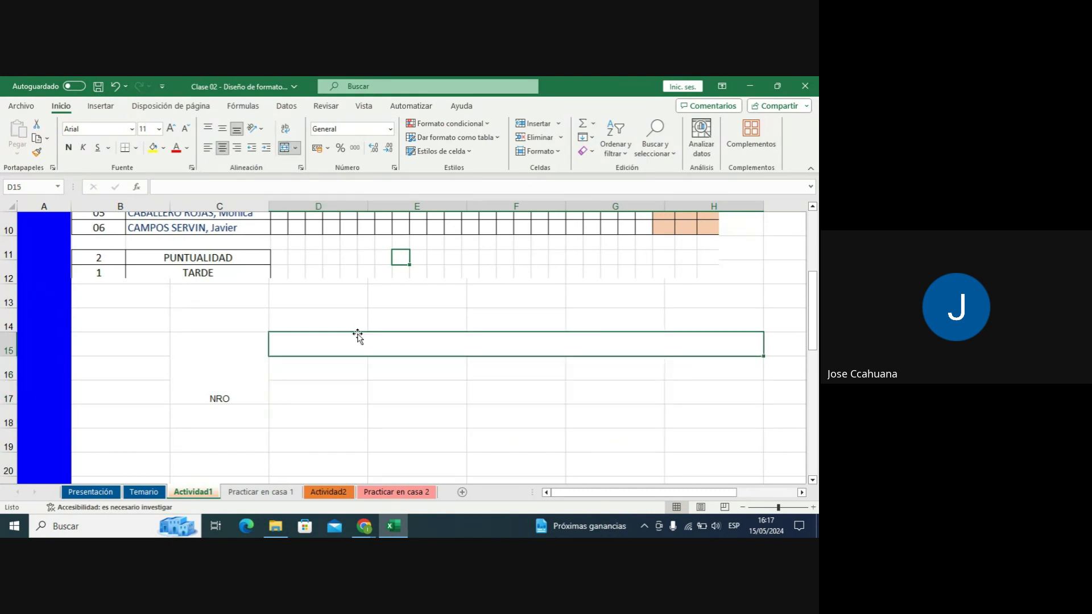
pyautogui.click(285, 147)
pyautogui.click(231, 355)
pyautogui.click(407, 368)
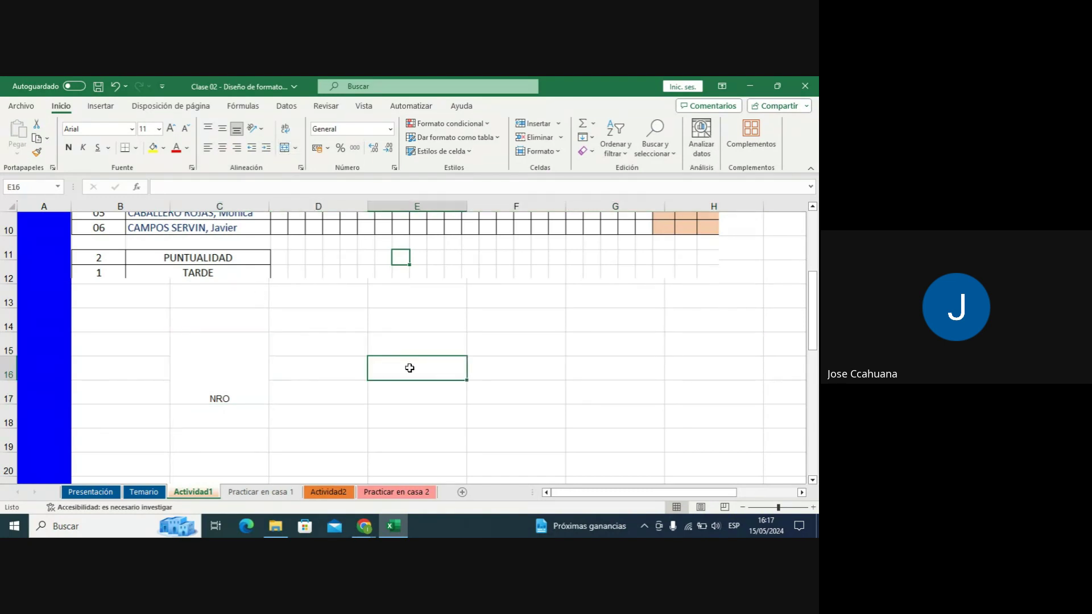
pyautogui.click(340, 350)
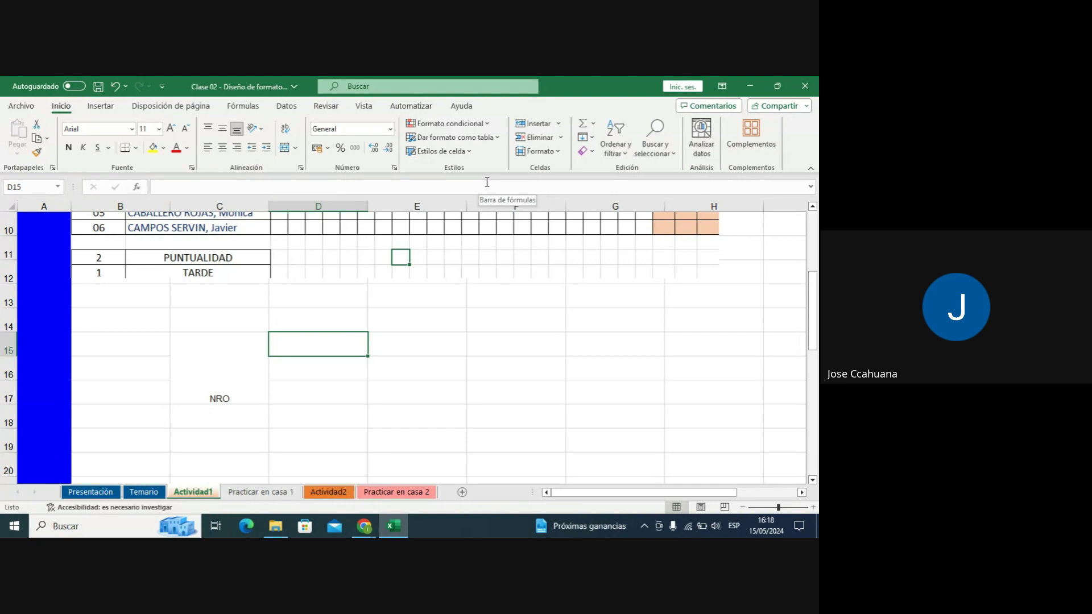
pyautogui.moveTo(364, 527)
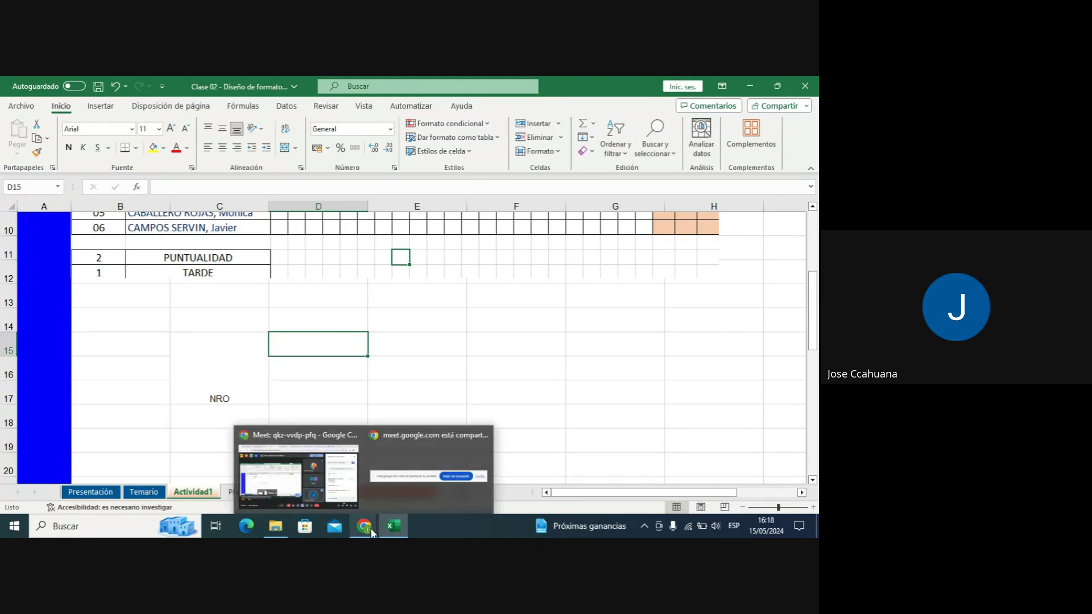
# Glance at the Google Meet window, then return to the Excel workbook.
pyautogui.click(298, 475)
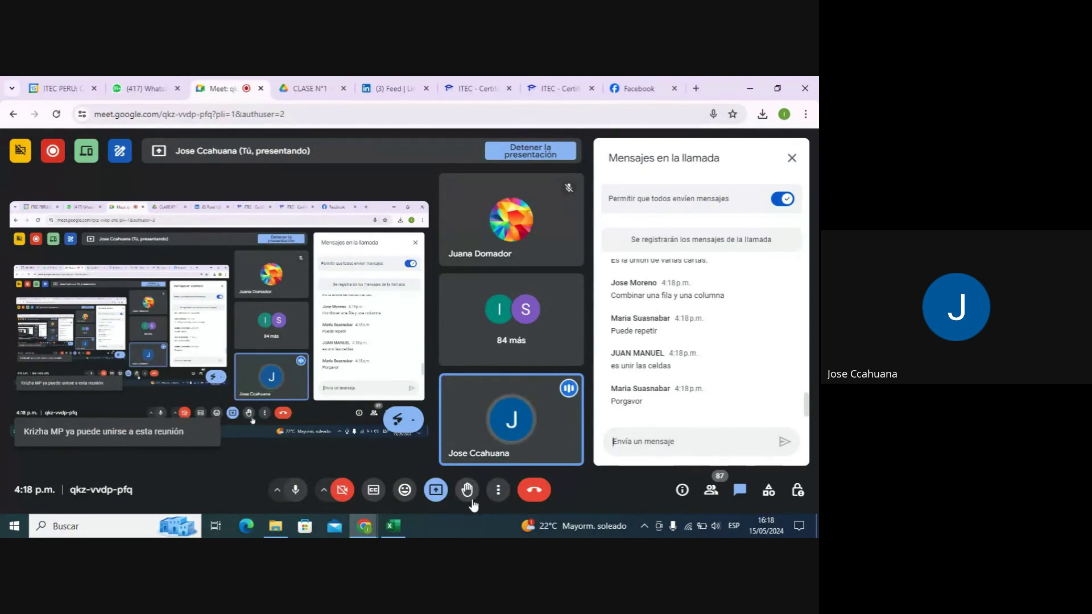
pyautogui.click(388, 530)
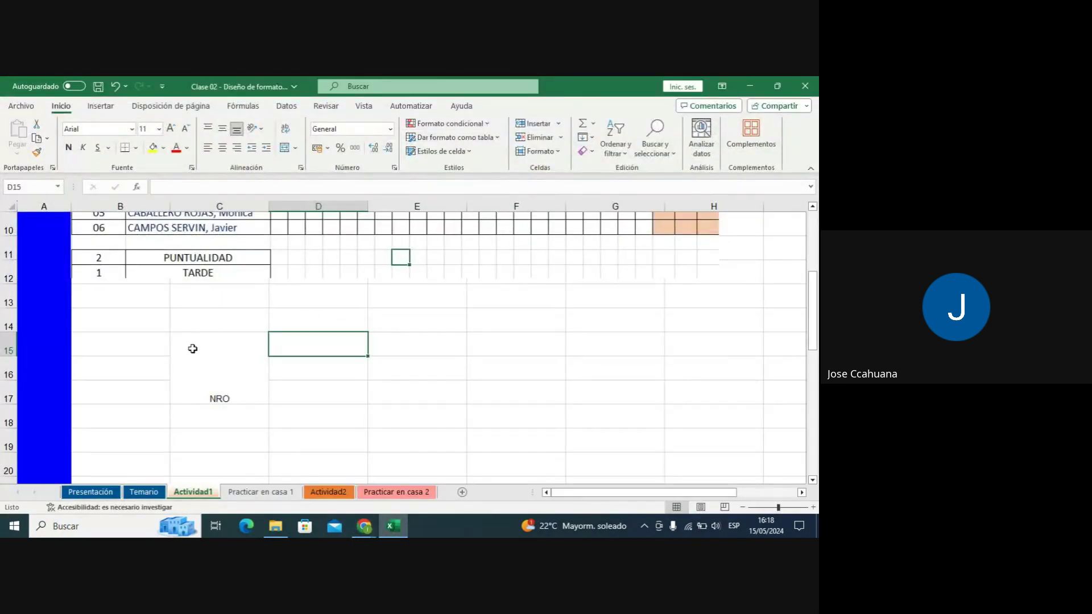
pyautogui.click(196, 358)
pyautogui.click(285, 148)
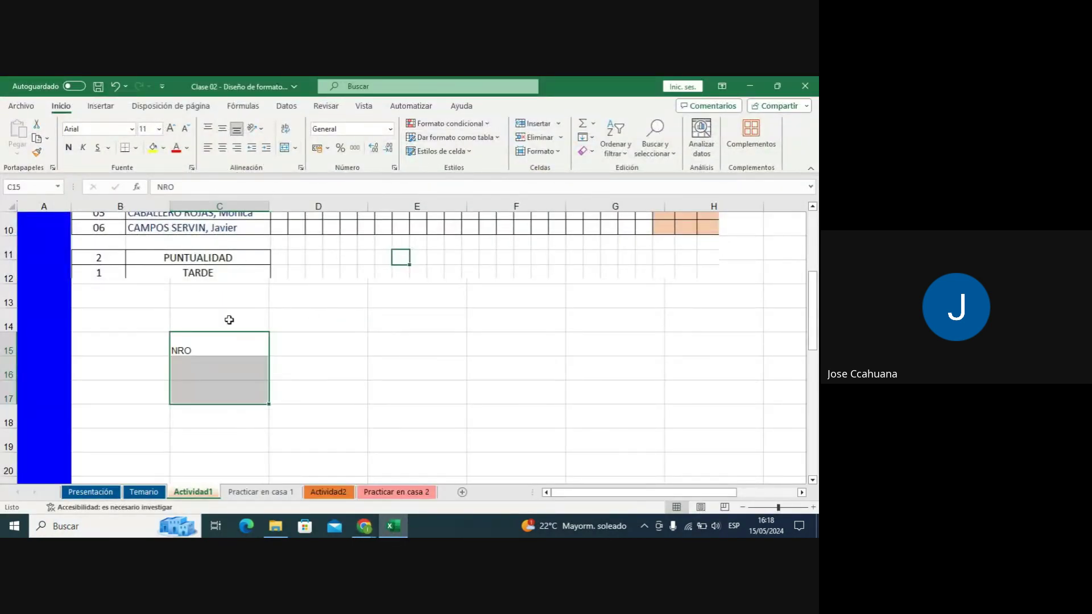
pyautogui.moveTo(221, 405); pyautogui.dragTo(220, 384)
pyautogui.moveTo(217, 340); pyautogui.dragTo(222, 385)
pyautogui.click(286, 149)
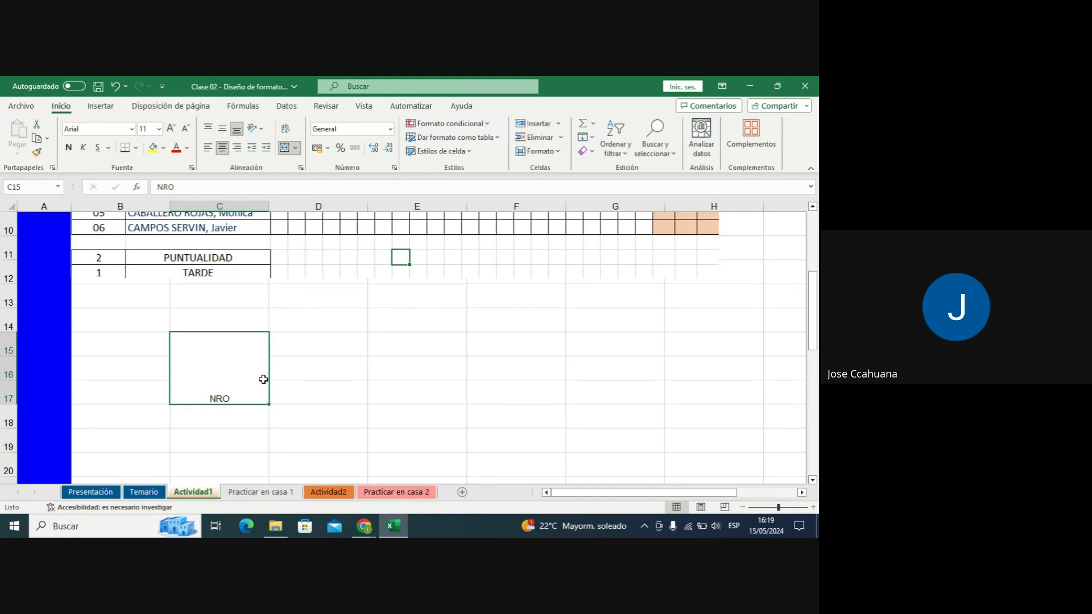
pyautogui.click(300, 368)
pyautogui.click(220, 360)
pyautogui.moveTo(364, 525)
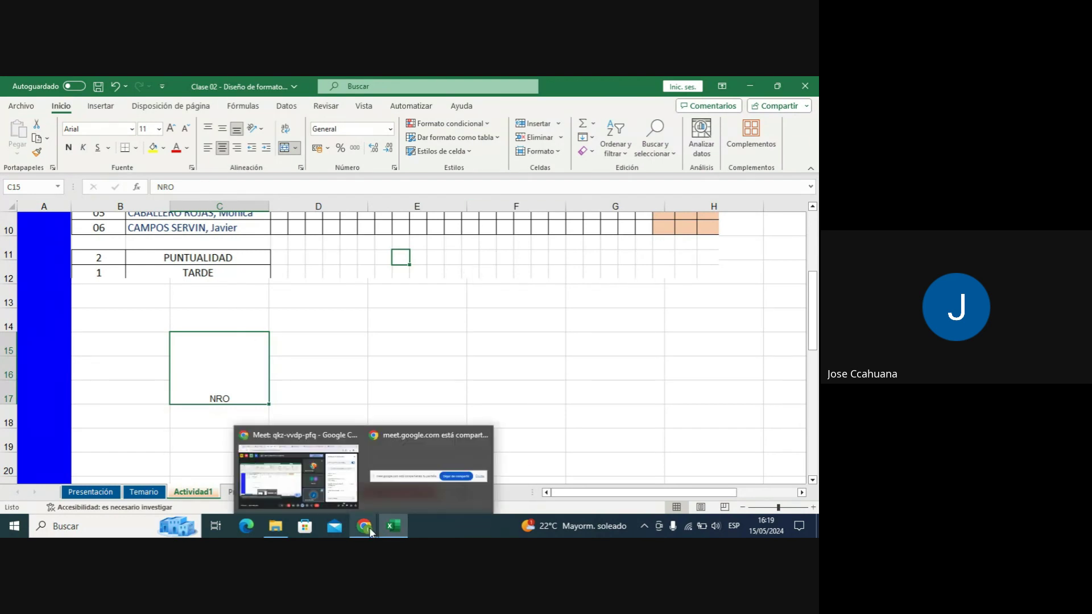
pyautogui.click(297, 466)
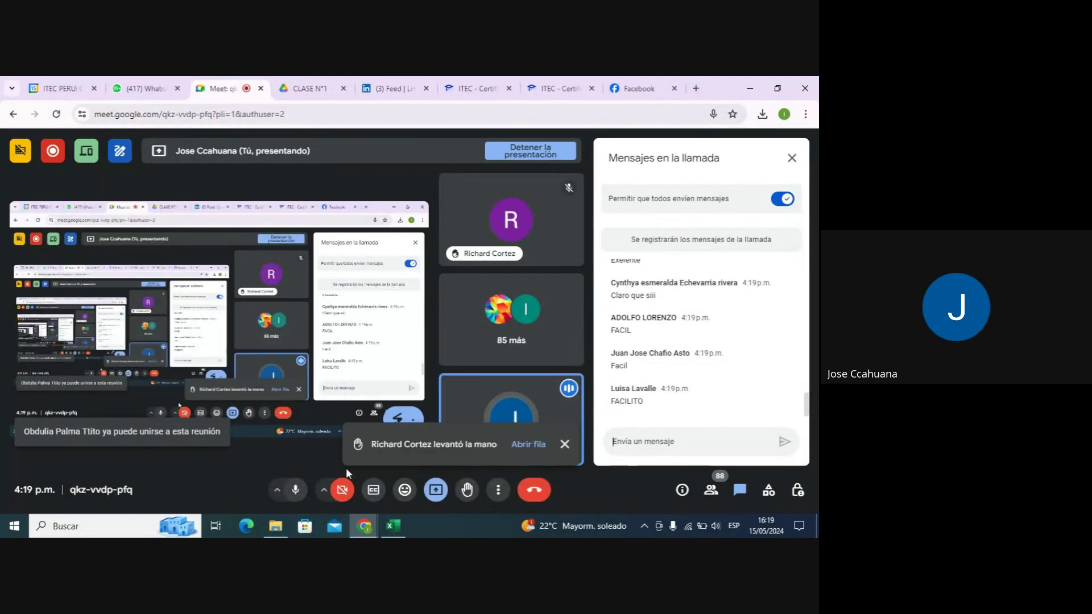
pyautogui.click(399, 529)
pyautogui.click(320, 369)
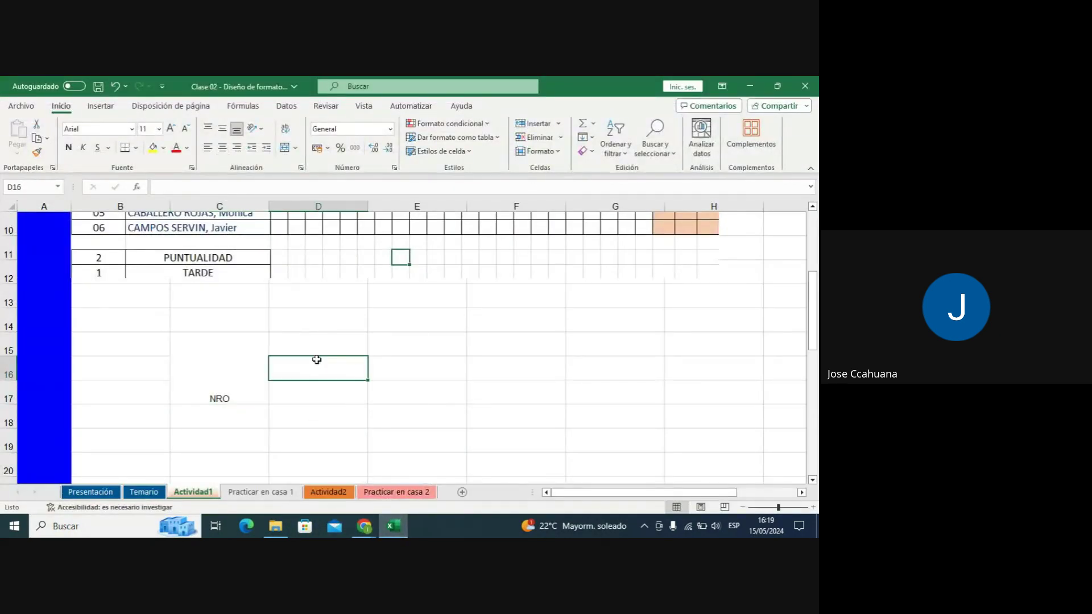
pyautogui.click(311, 346)
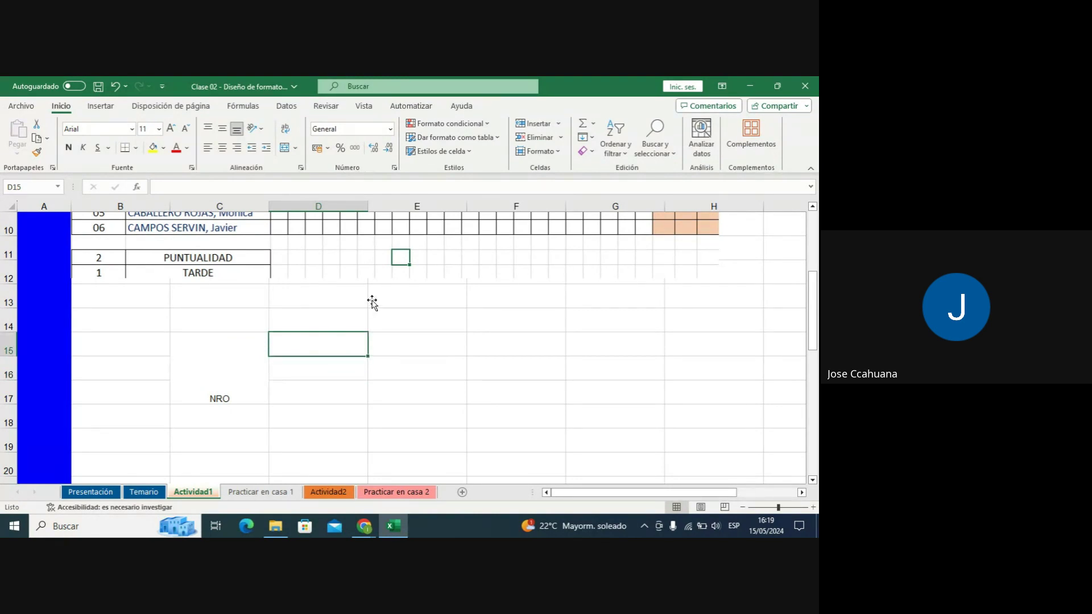
pyautogui.click(232, 349)
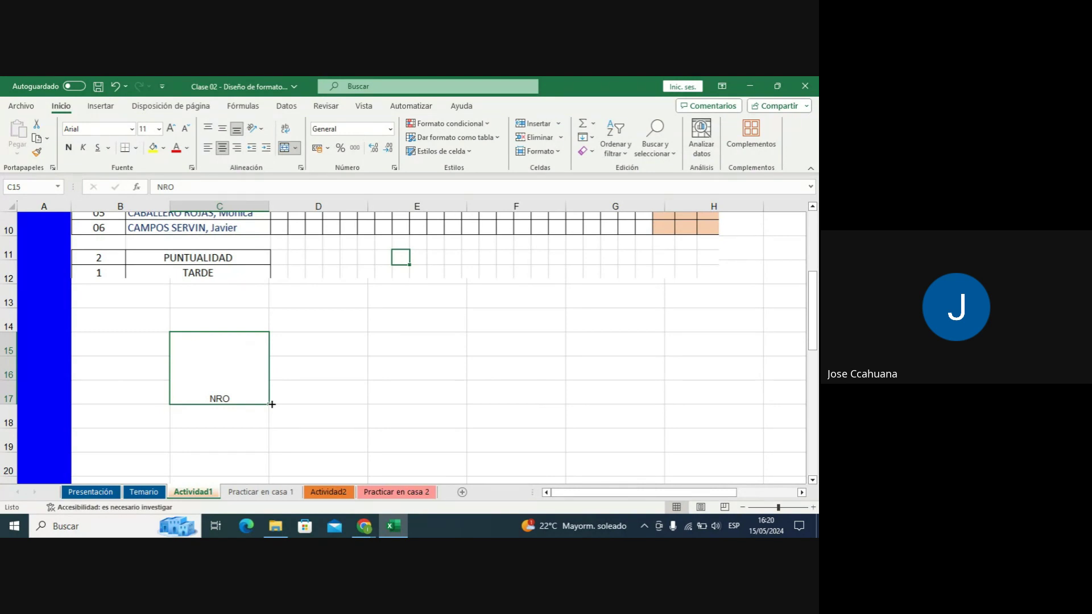
pyautogui.moveTo(364, 527)
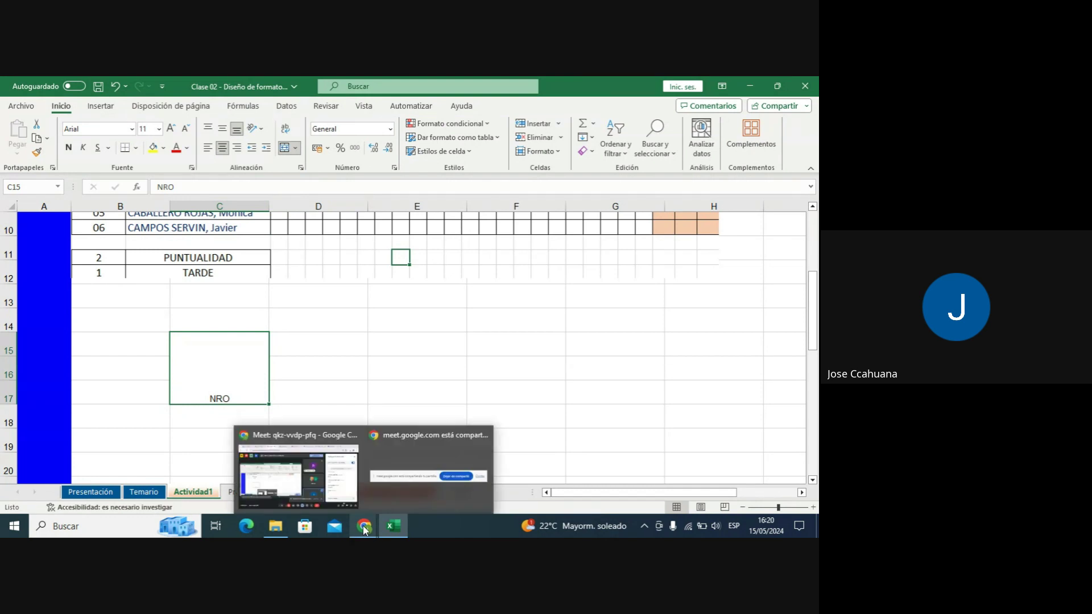
pyautogui.click(299, 472)
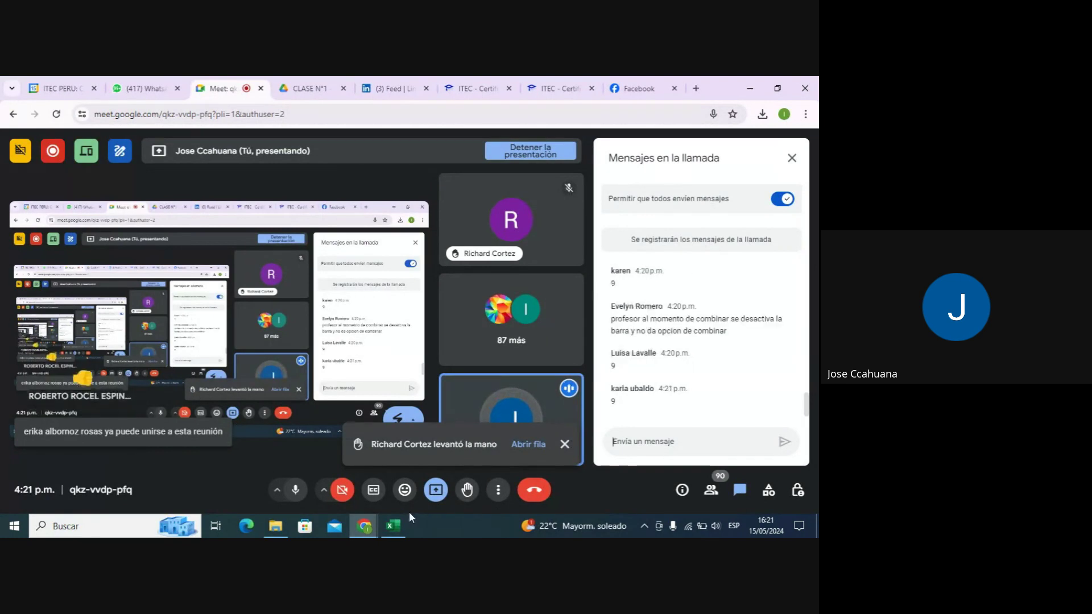
pyautogui.click(399, 526)
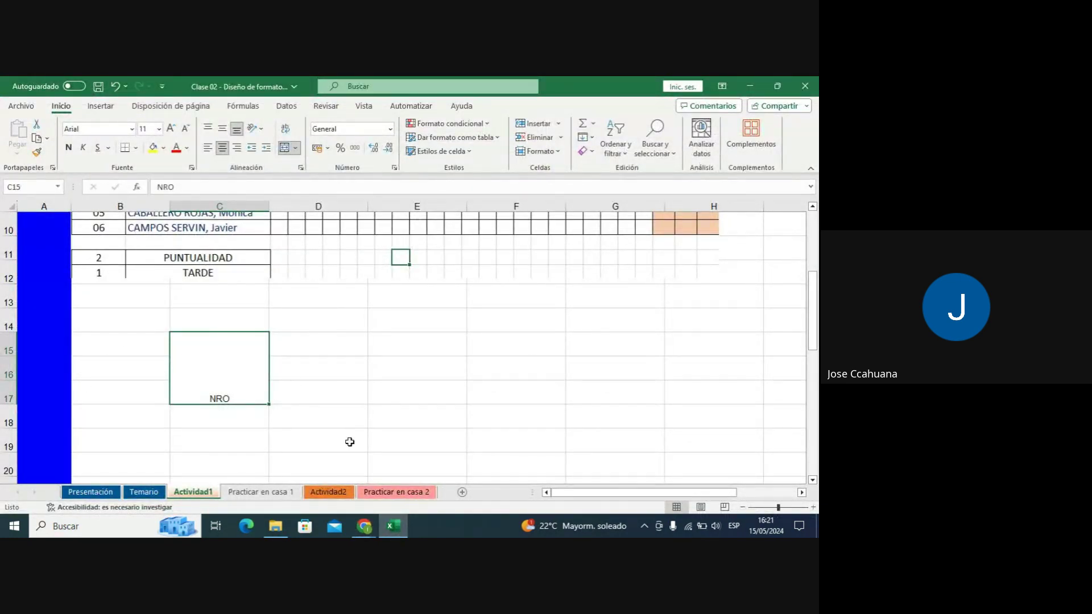
pyautogui.click(364, 526)
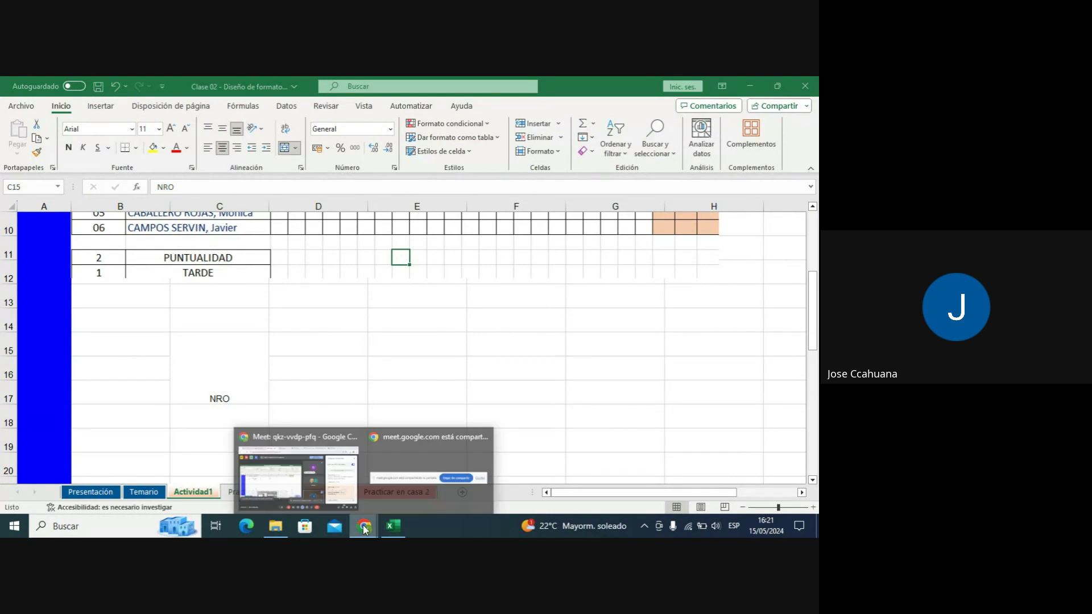
pyautogui.click(298, 475)
pyautogui.scroll(-3, 726, 310)
pyautogui.scroll(-1, 682, 296)
pyautogui.scroll(2, 657, 283)
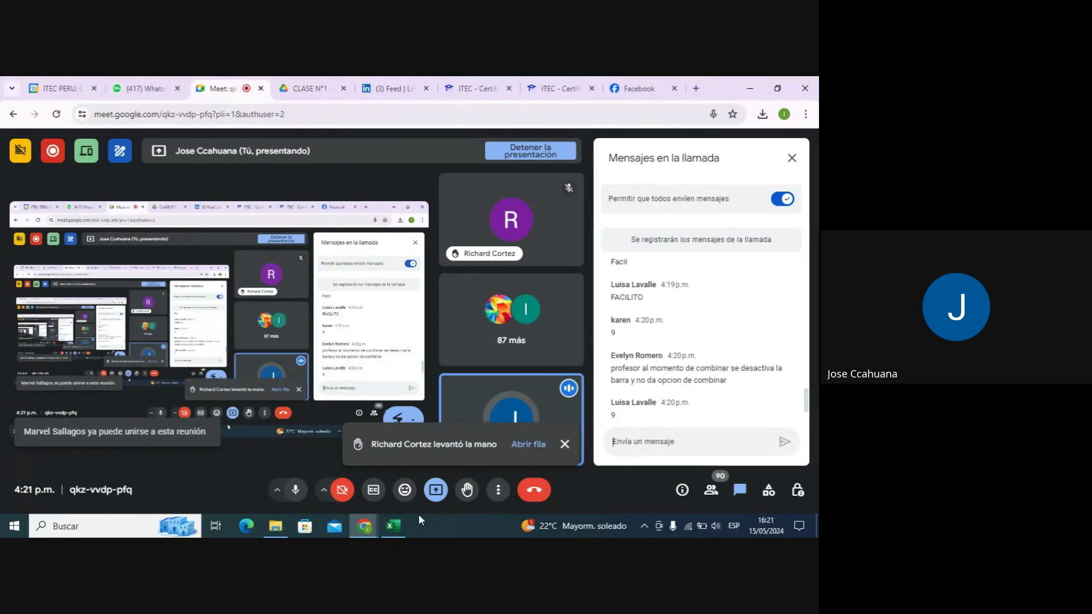
pyautogui.click(392, 525)
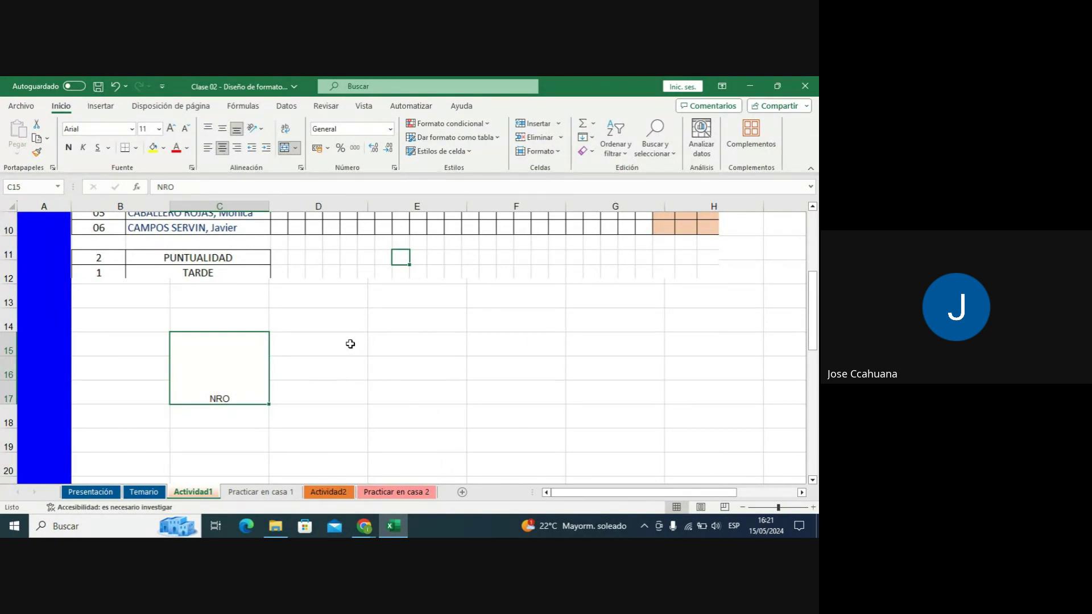
pyautogui.moveTo(350, 346); pyautogui.dragTo(348, 387)
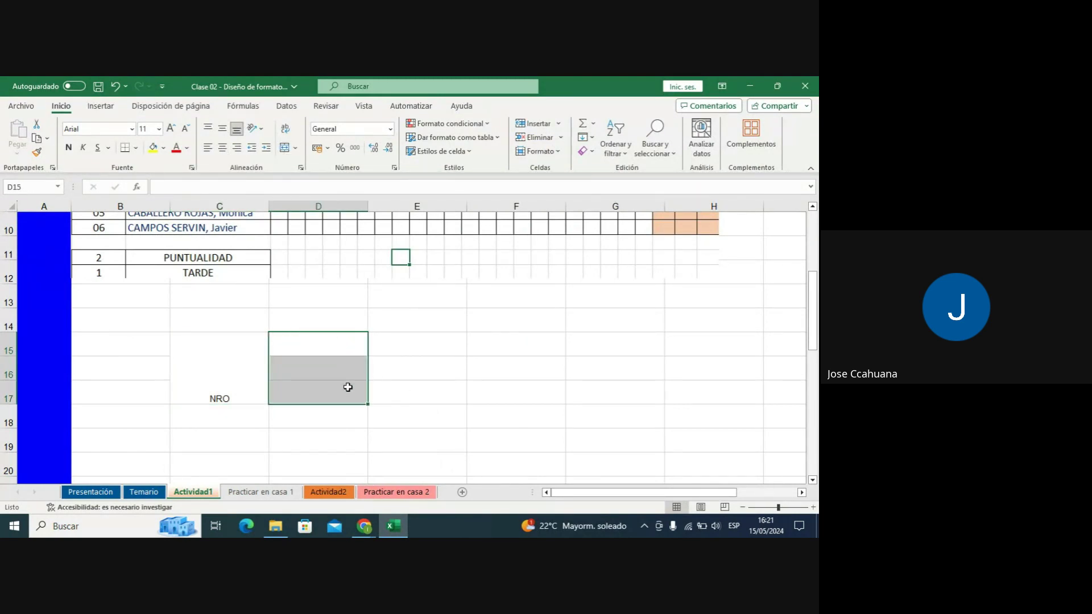
pyautogui.click(338, 348)
pyautogui.doubleClick(337, 348)
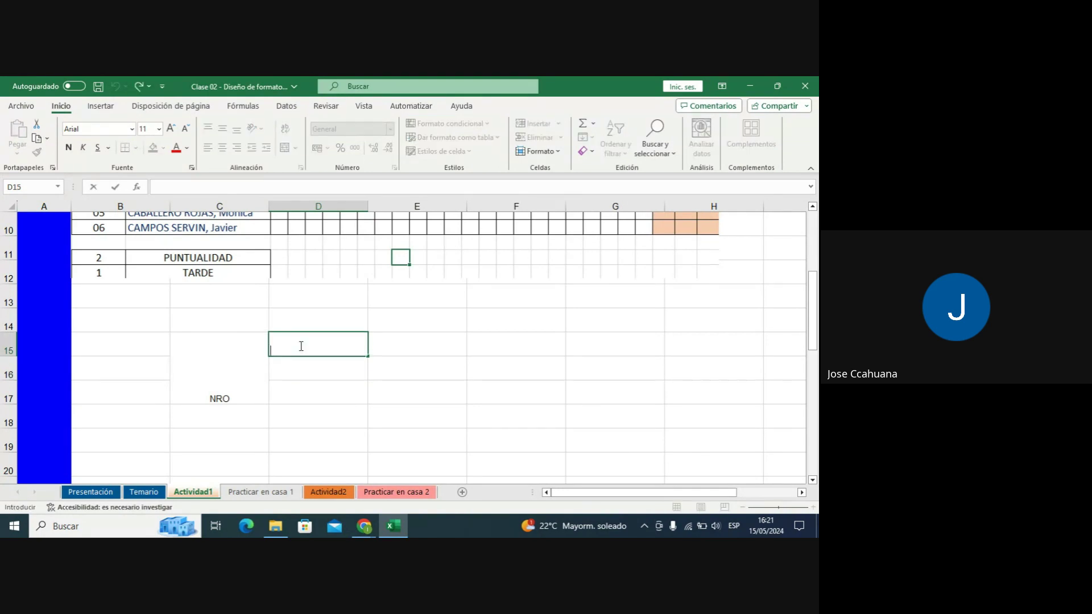
pyautogui.press('F2')
pyautogui.click(311, 363)
pyautogui.click(313, 347)
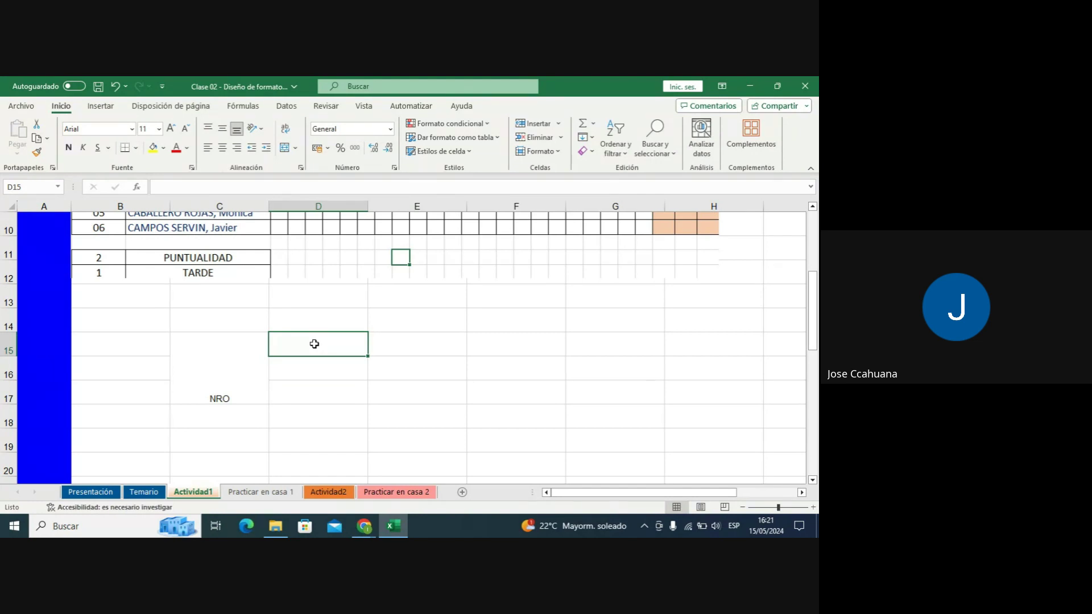
pyautogui.moveTo(315, 344); pyautogui.dragTo(312, 390)
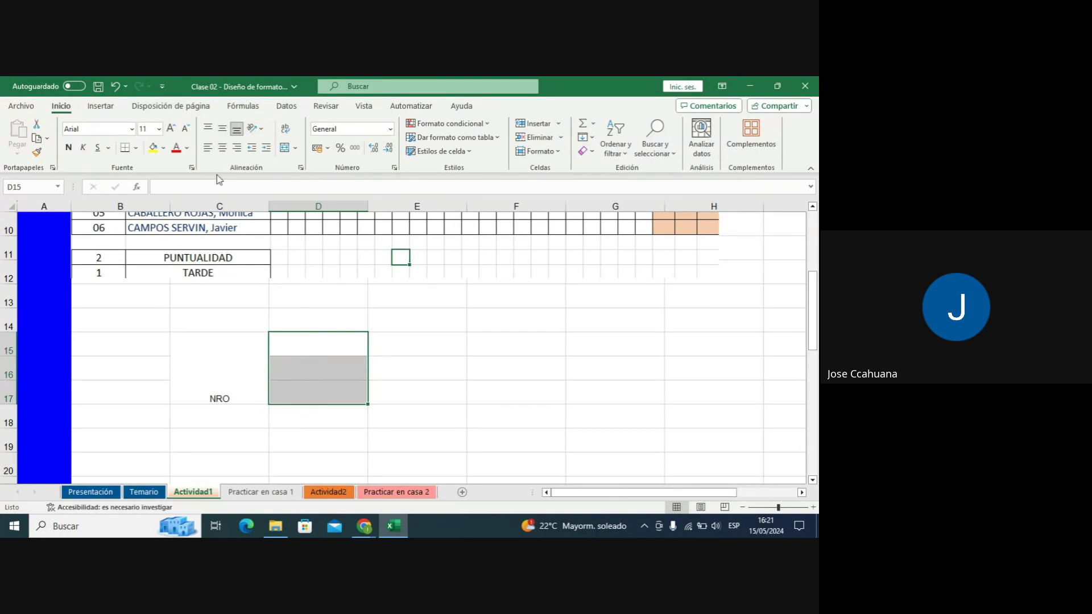
pyautogui.click(306, 342)
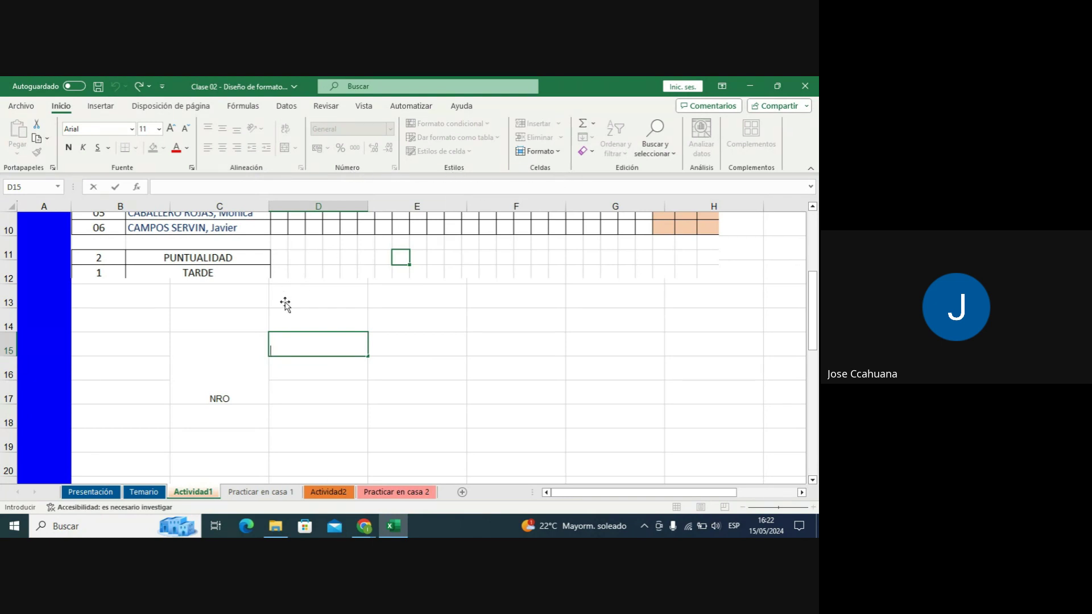
pyautogui.press('Return')
pyautogui.moveTo(319, 339); pyautogui.dragTo(319, 389)
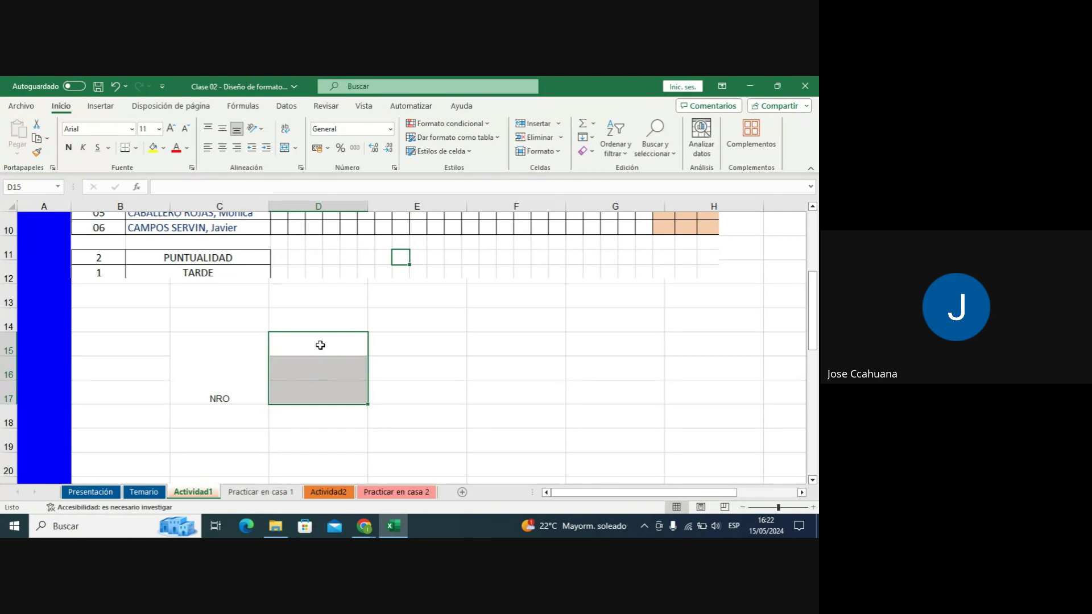
pyautogui.click(293, 360)
pyautogui.click(253, 371)
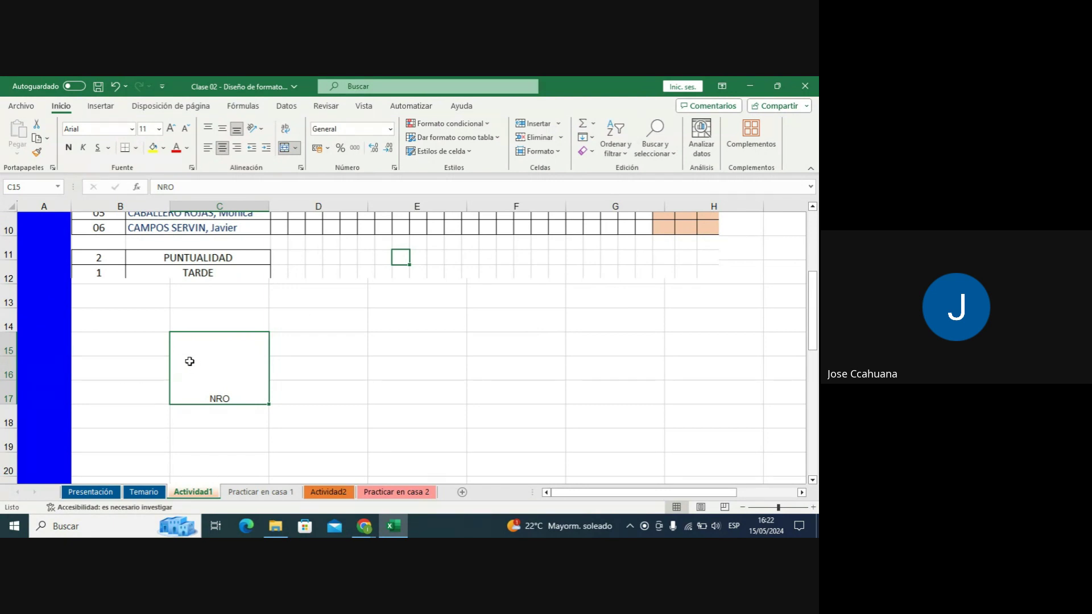
pyautogui.click(149, 378)
pyautogui.click(224, 370)
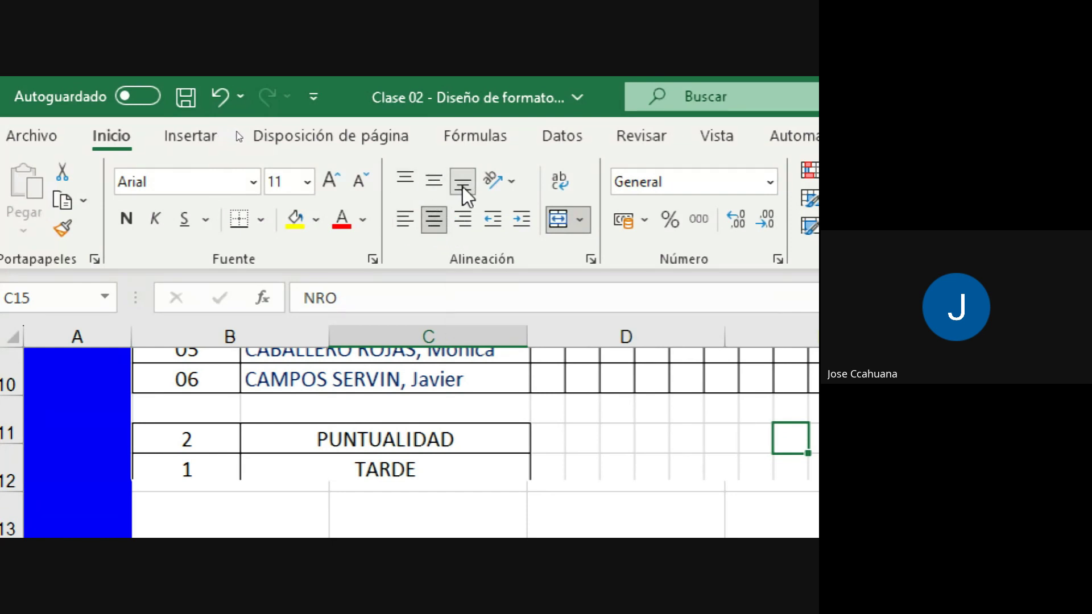
# Try each horizontal and vertical alignment on NRO, settling on top-left.
pyautogui.click(406, 222)
pyautogui.click(438, 223)
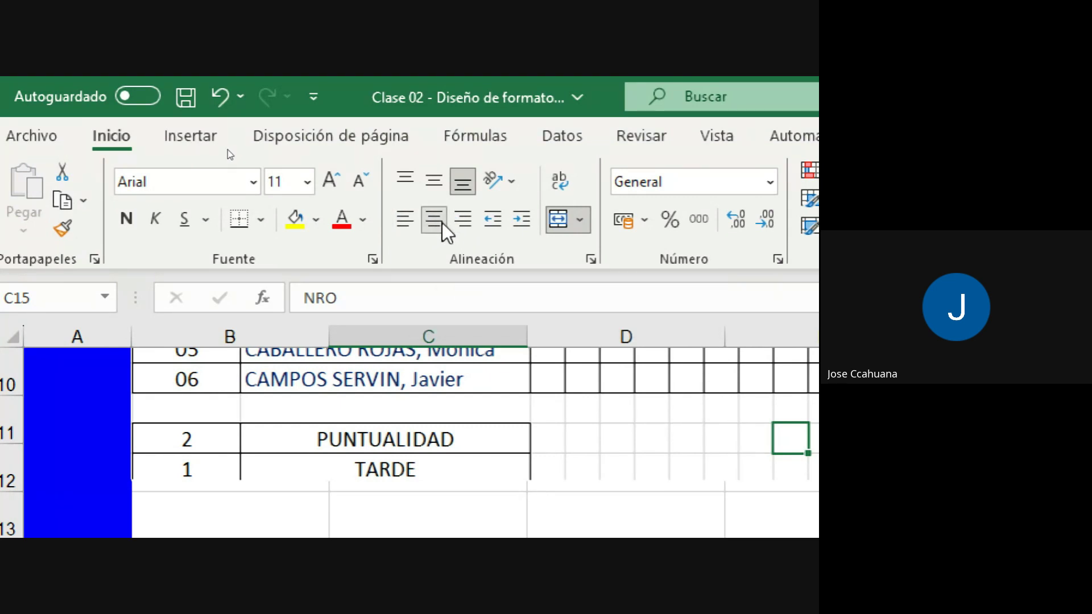
pyautogui.click(462, 225)
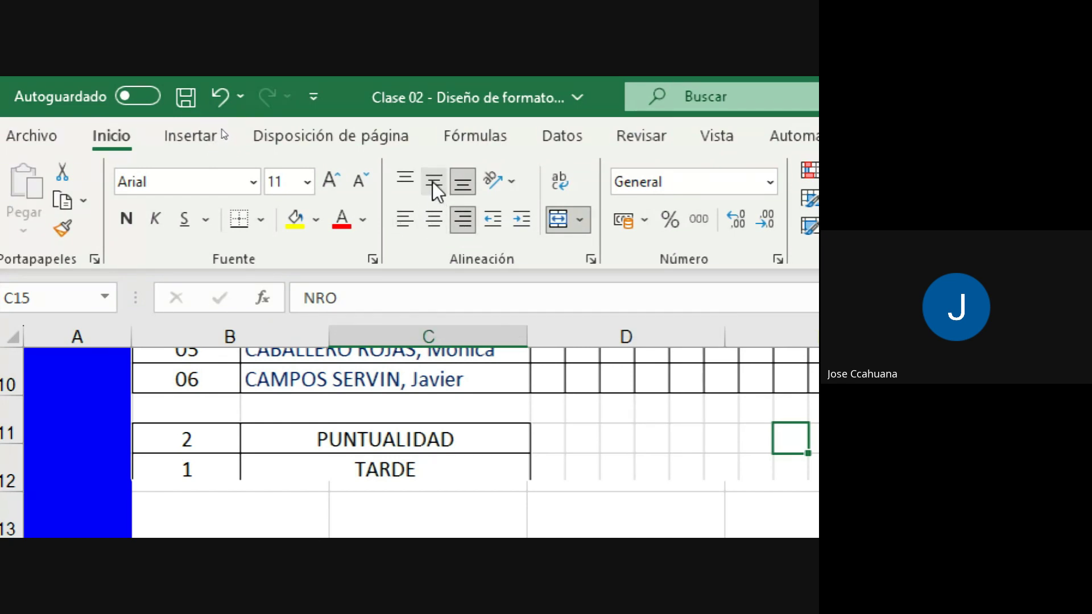
pyautogui.click(410, 179)
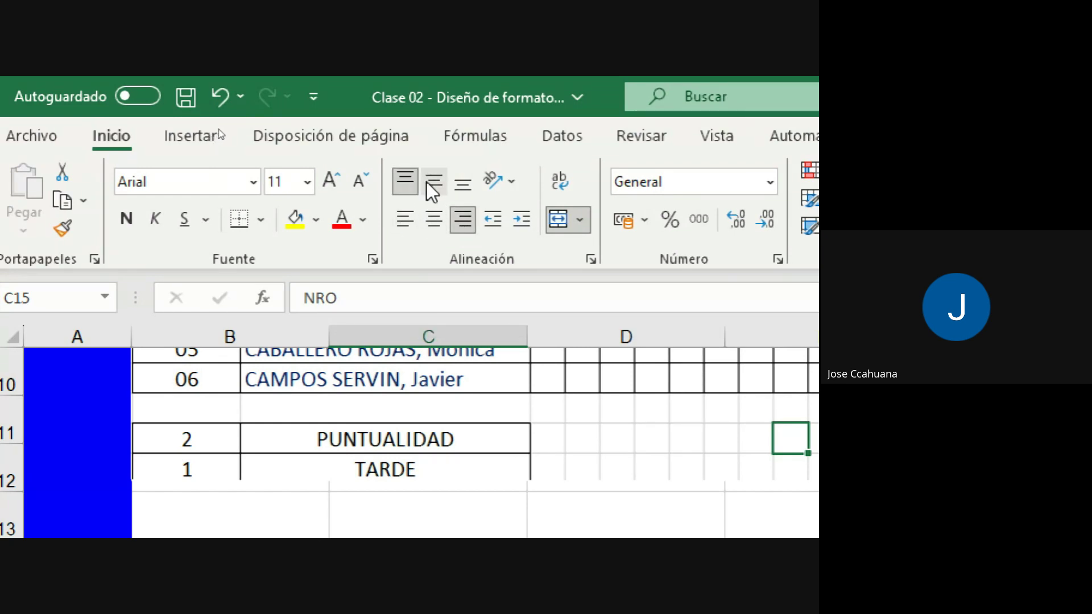
pyautogui.click(433, 186)
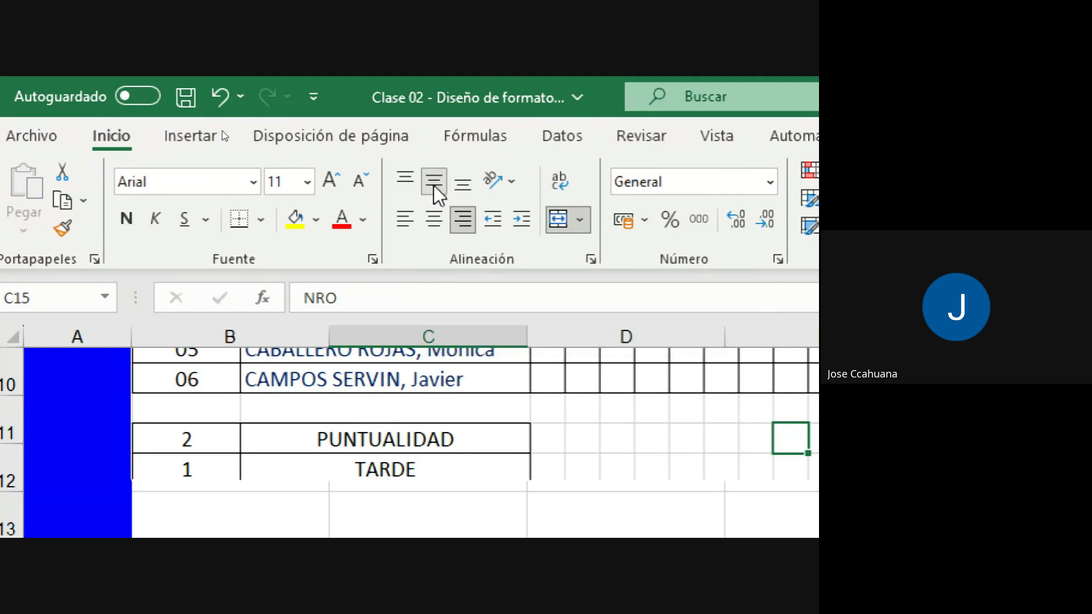
pyautogui.click(463, 183)
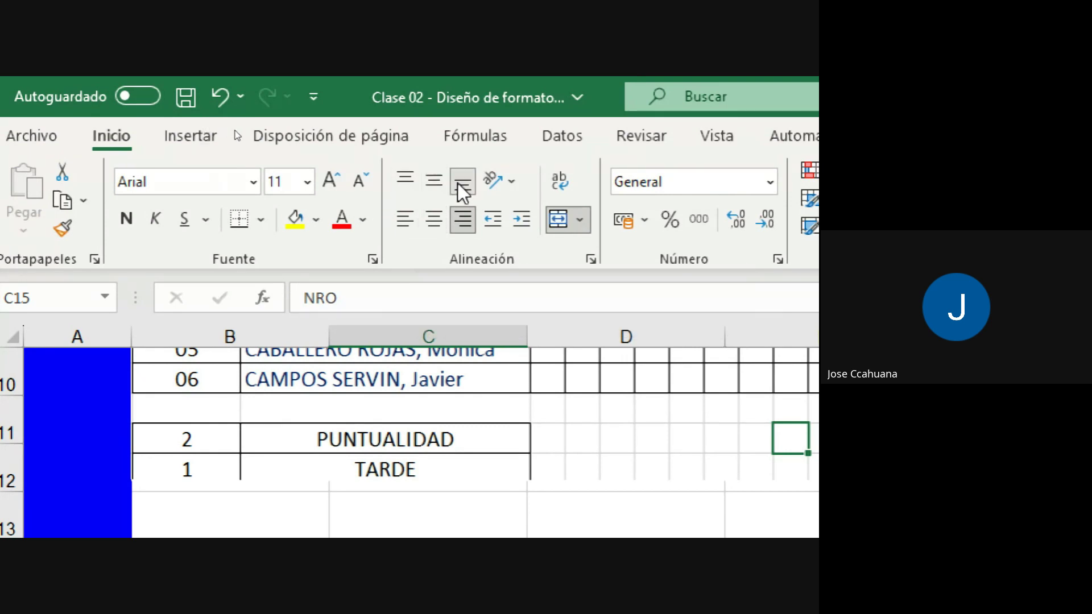
pyautogui.click(410, 219)
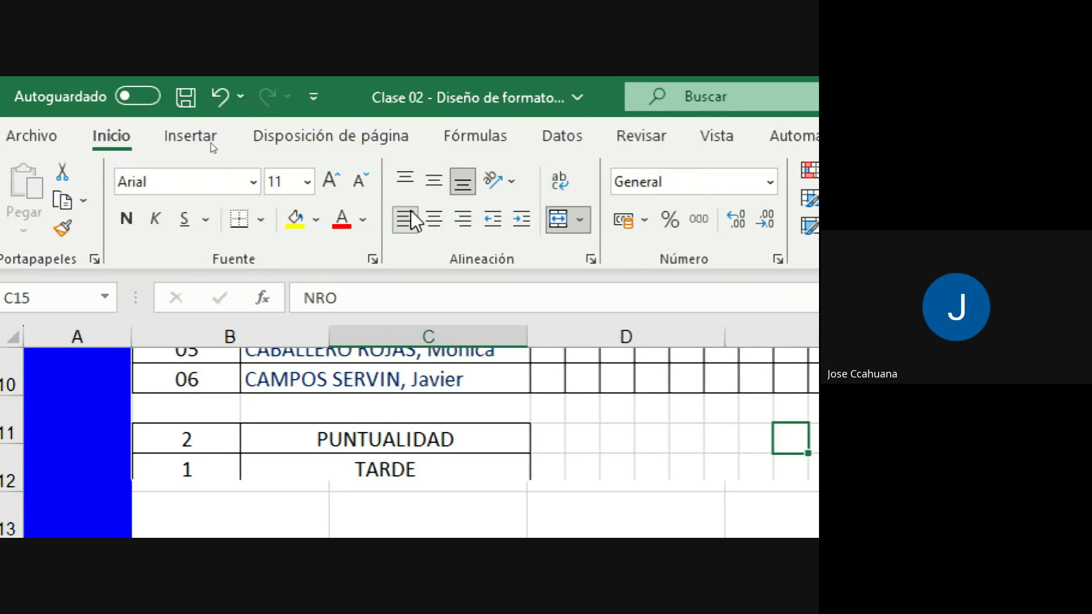
pyautogui.click(408, 179)
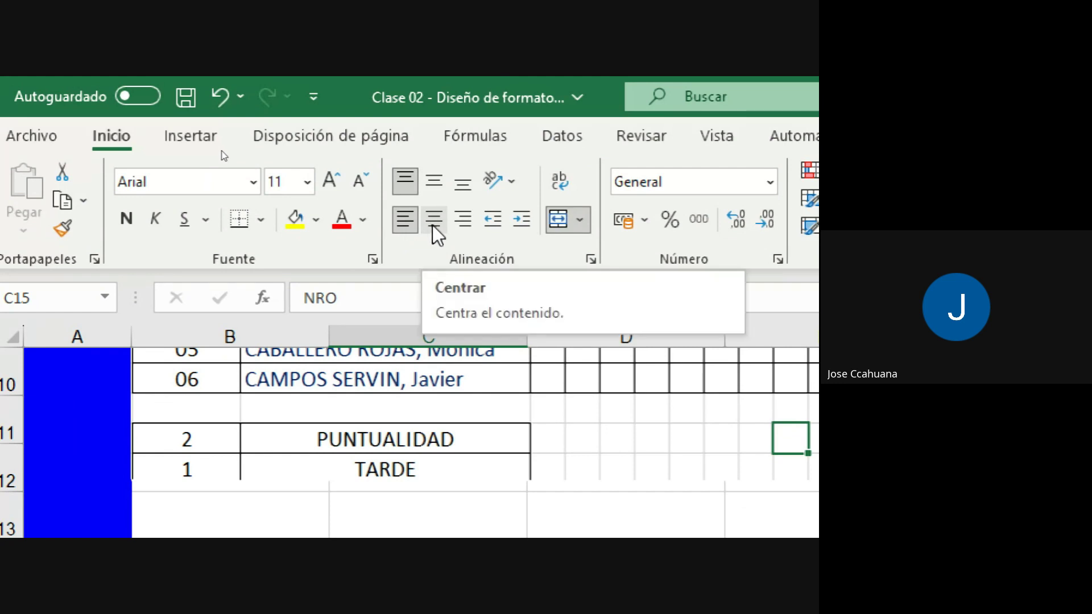
# Centre NRO, keep it top-aligned, then right-align it into the top-right corner.
pyautogui.click(434, 219)
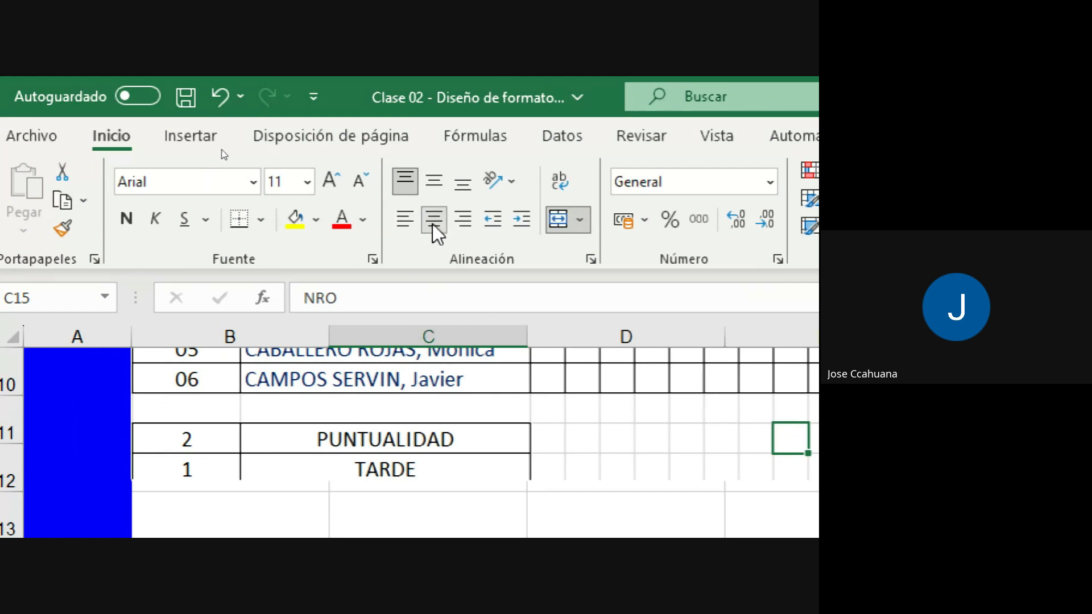
pyautogui.click(412, 181)
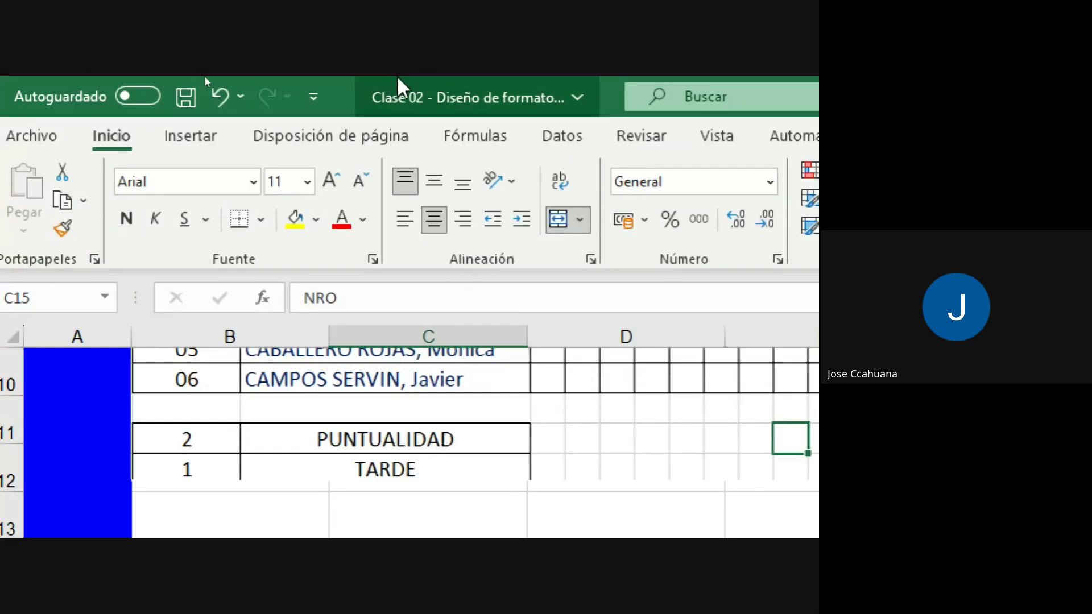
pyautogui.click(464, 221)
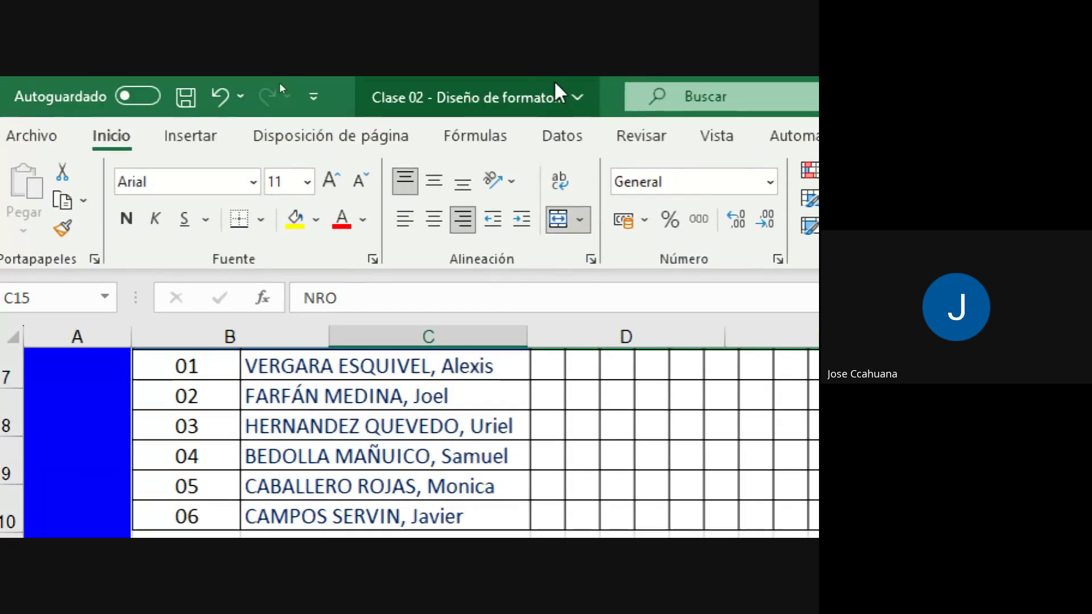
# Cycle NRO through left, centre, right and vertical alignments, ending bottom-left.
pyautogui.click(406, 224)
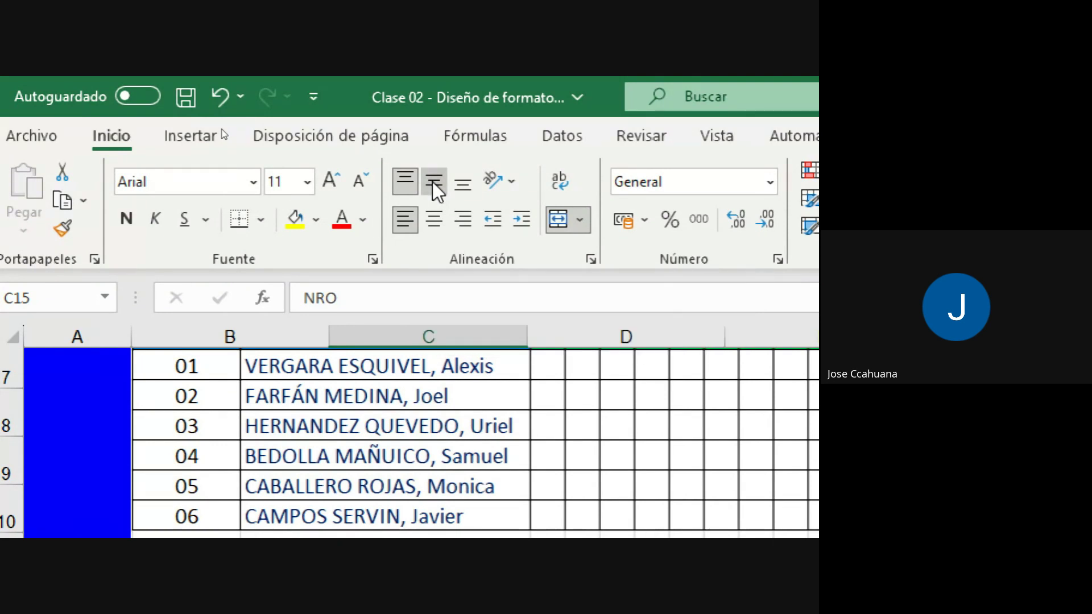
pyautogui.click(432, 182)
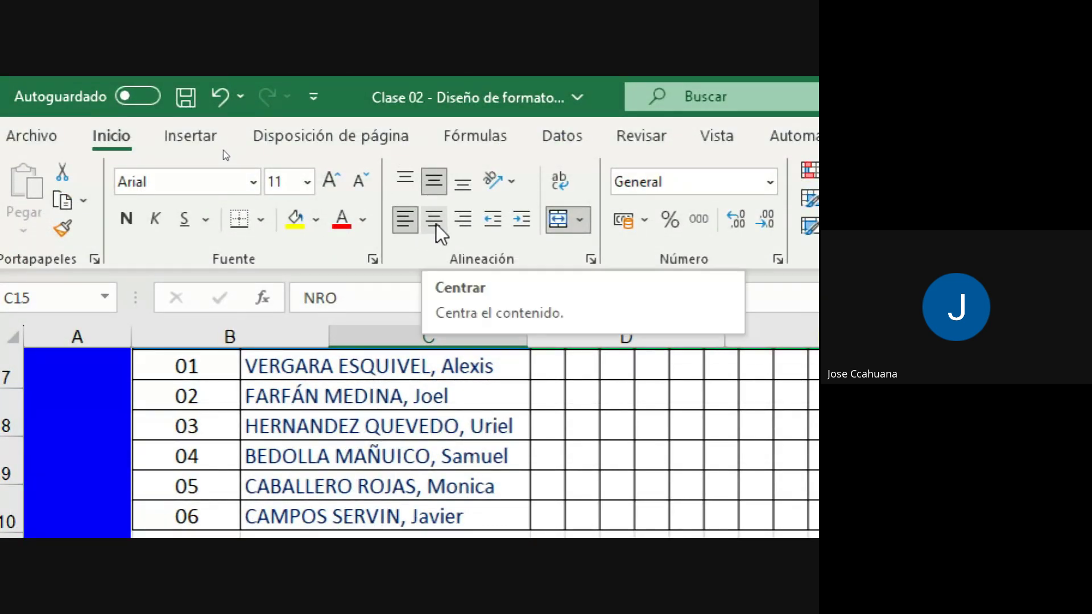
pyautogui.click(431, 183)
pyautogui.click(438, 222)
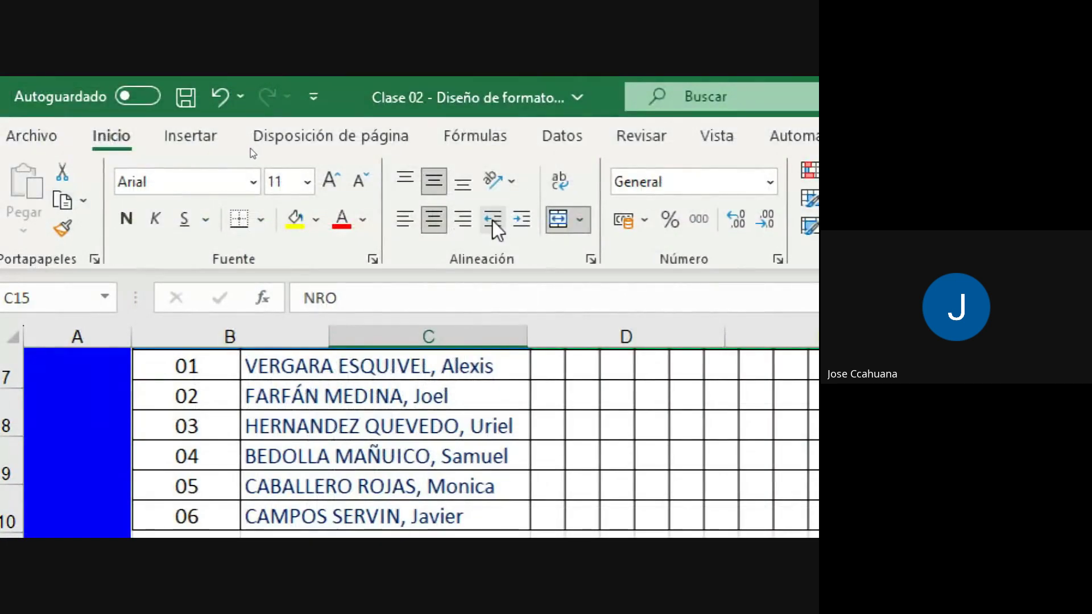
pyautogui.click(455, 230)
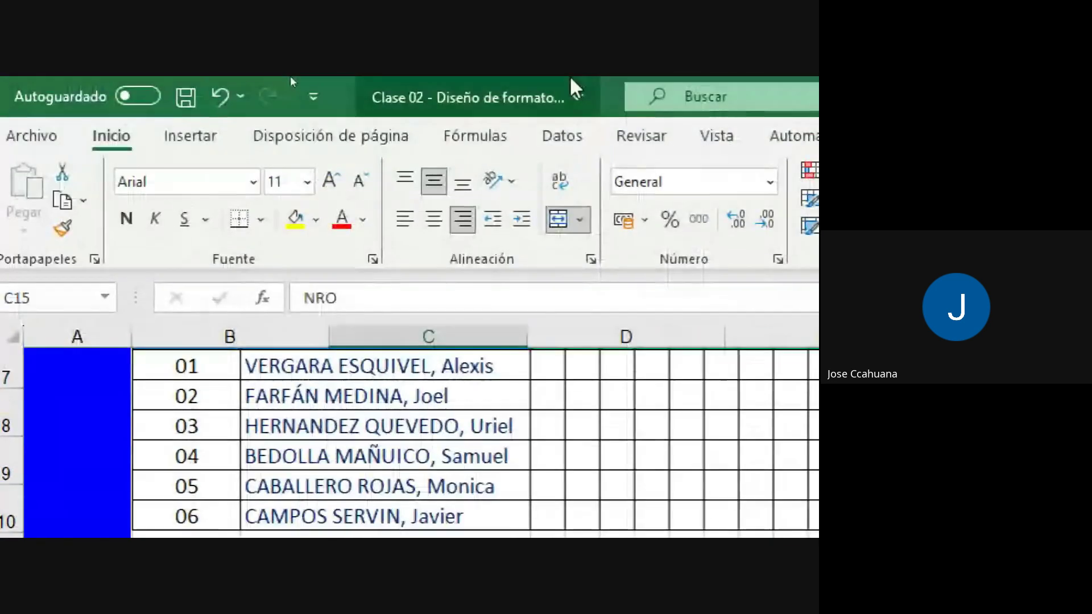
pyautogui.click(464, 183)
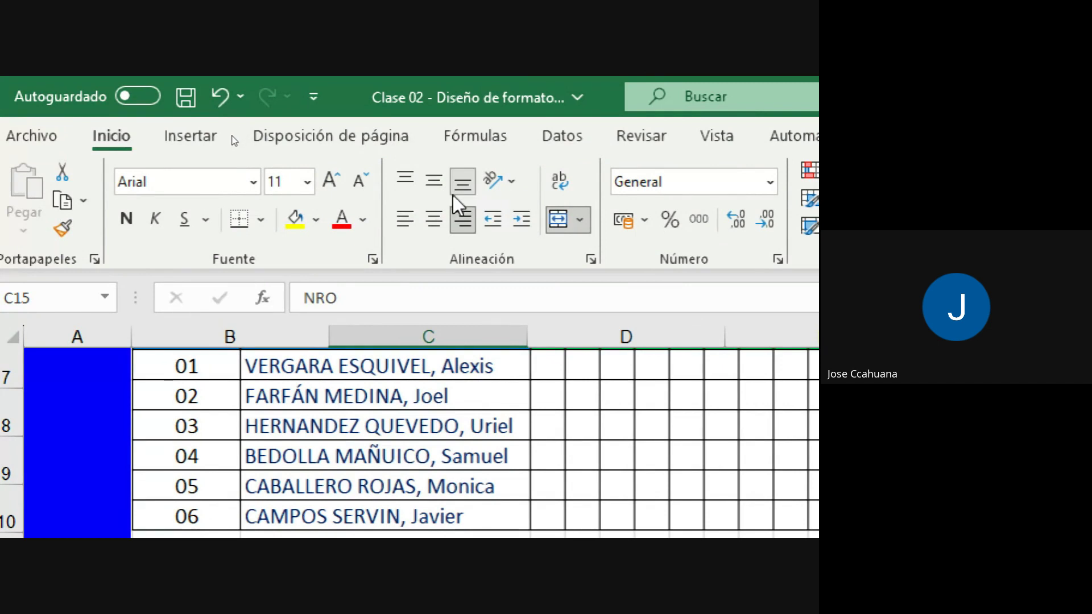
pyautogui.click(405, 222)
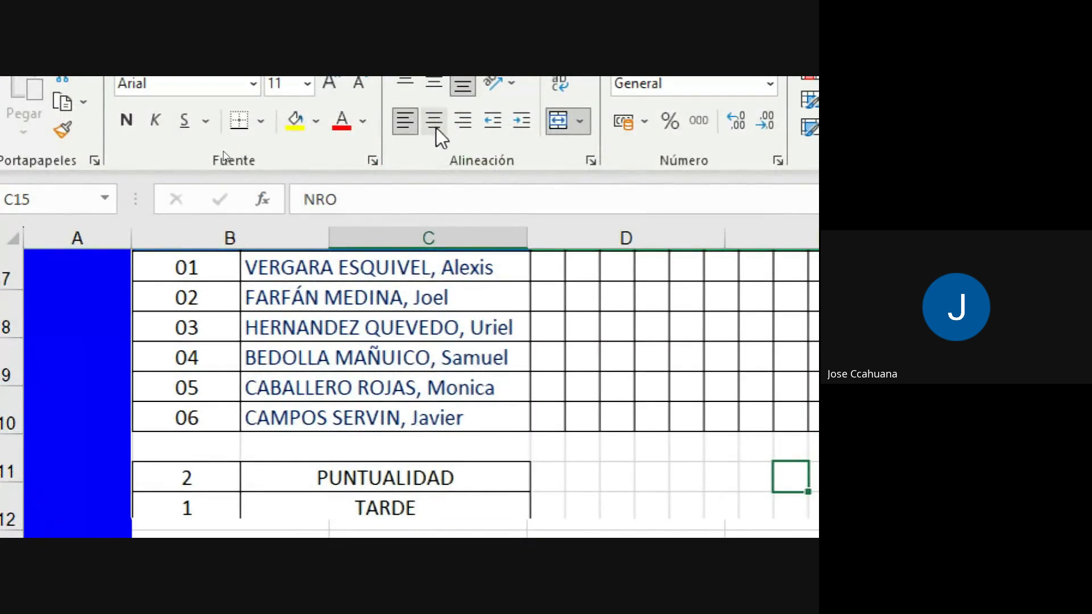
# Shift NRO's horizontal alignment to the bottom-right and scroll the sheet down.
pyautogui.click(435, 121)
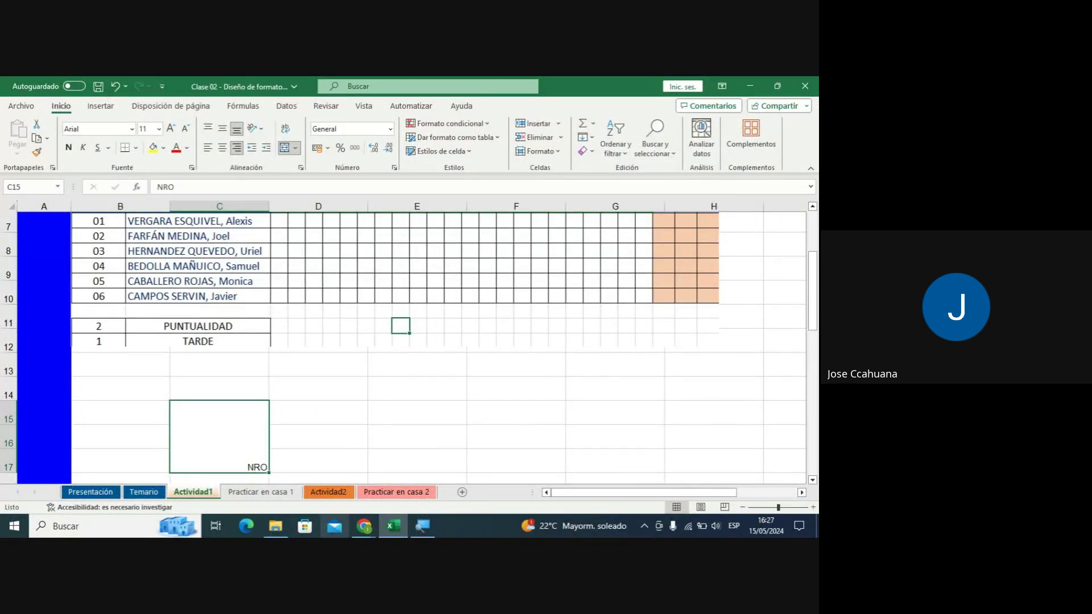
pyautogui.scroll(-1, 257, 412)
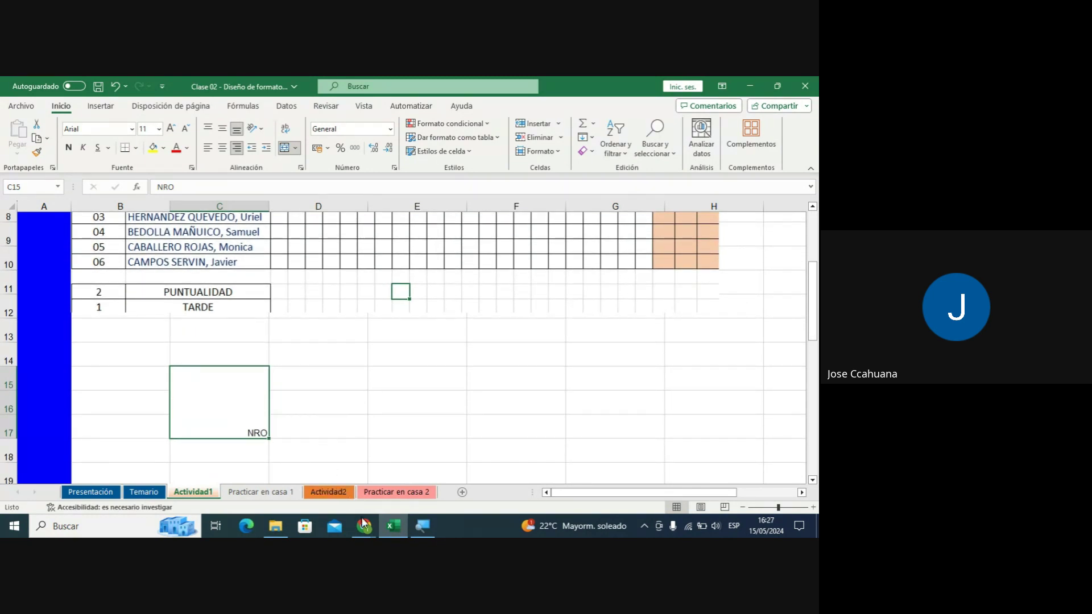
# Scroll the Google Meet chat to the latest messages, then return to Excel.
pyautogui.click(296, 449)
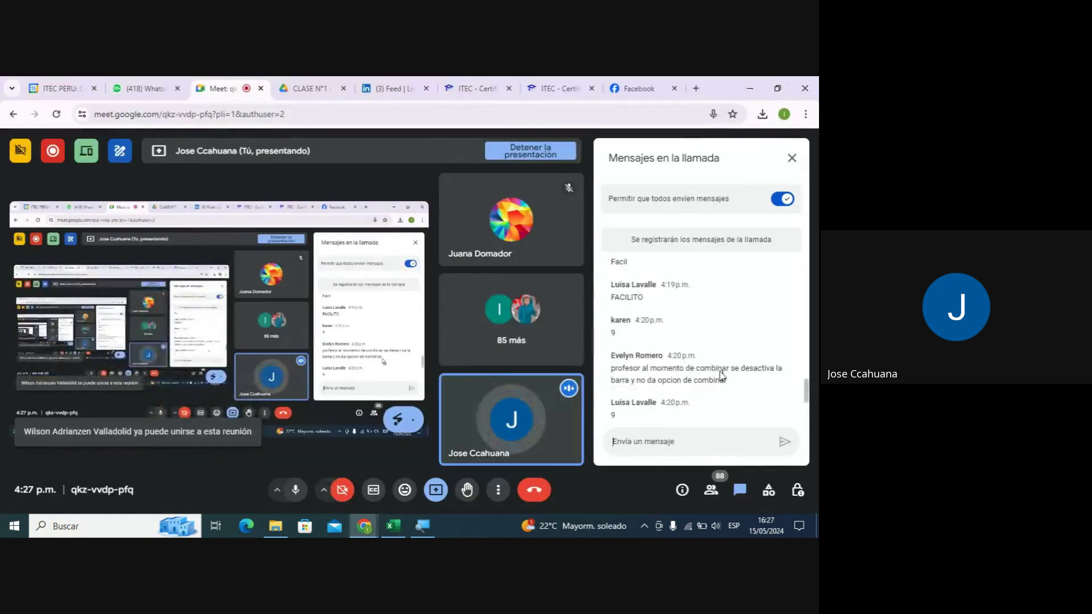
pyautogui.scroll(-5, 721, 375)
pyautogui.scroll(-5, 721, 375)
pyautogui.scroll(-5, 710, 398)
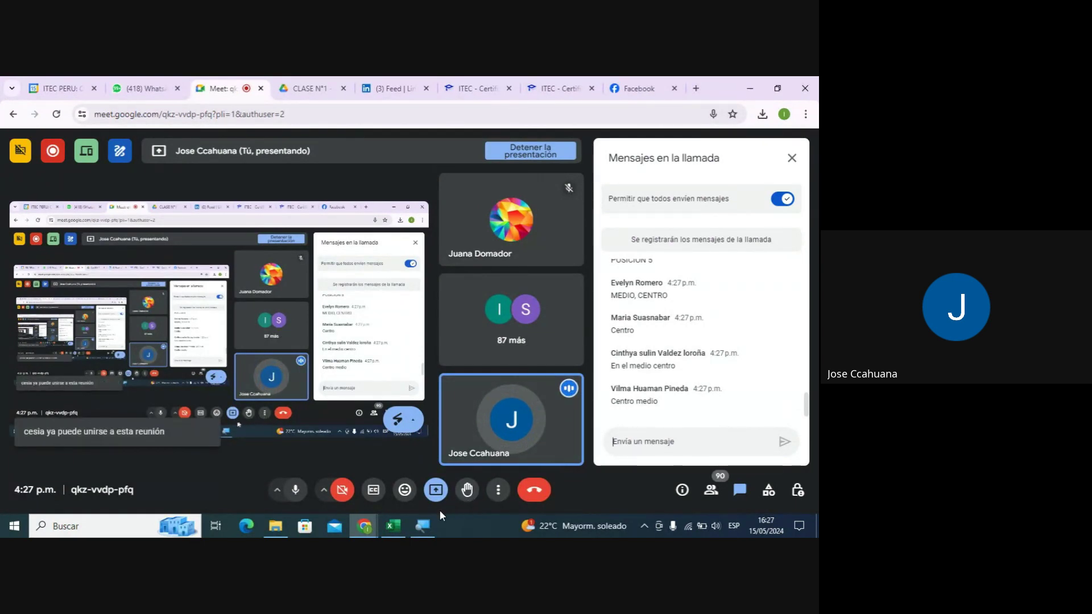
pyautogui.moveTo(392, 525)
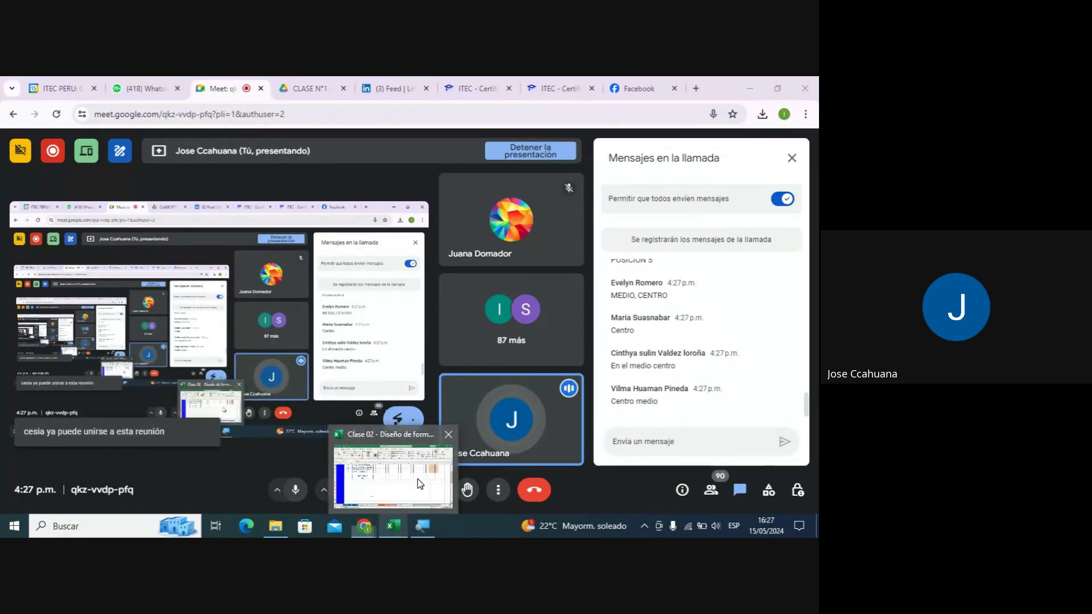
pyautogui.click(417, 479)
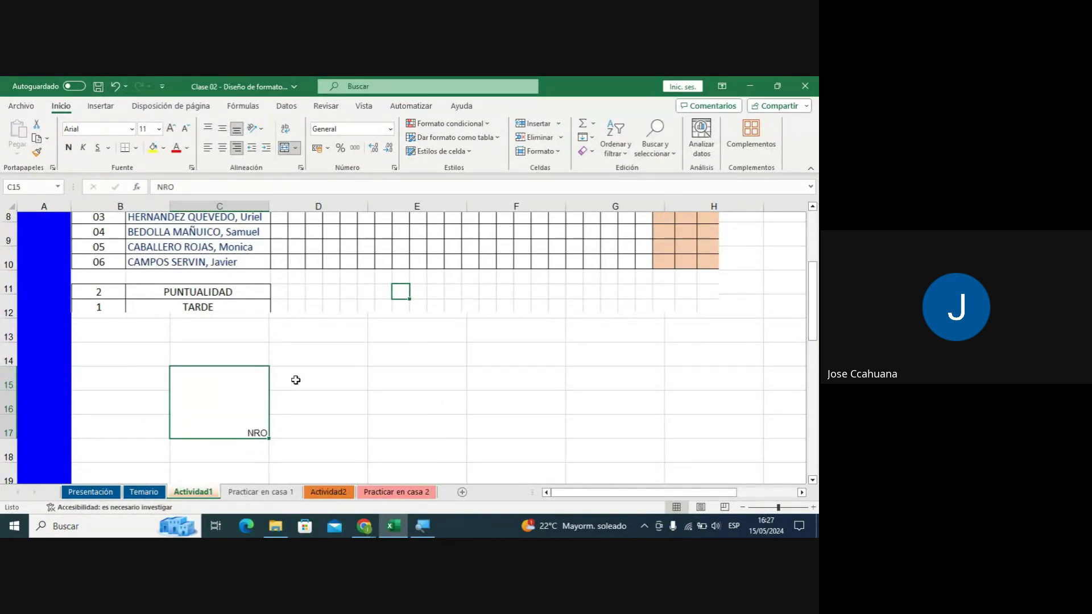
# Middle-align and centre NRO in C15:C17, then review the sheet and reselect the cell.
pyautogui.click(222, 130)
pyautogui.click(222, 147)
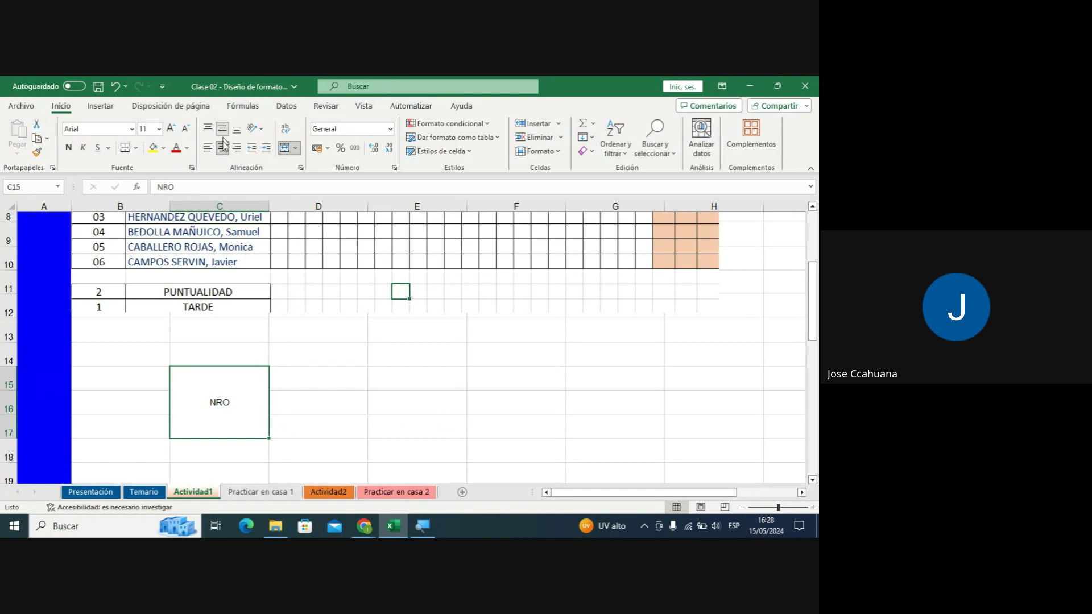
pyautogui.scroll(2, 300, 360)
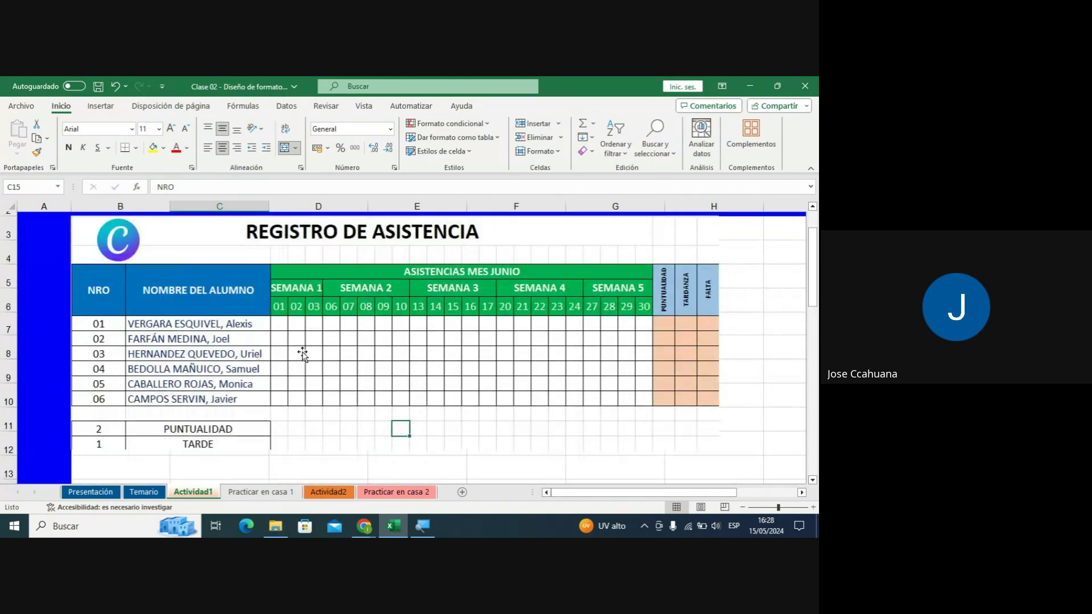
pyautogui.scroll(-1, 302, 353)
pyautogui.scroll(-1, 177, 296)
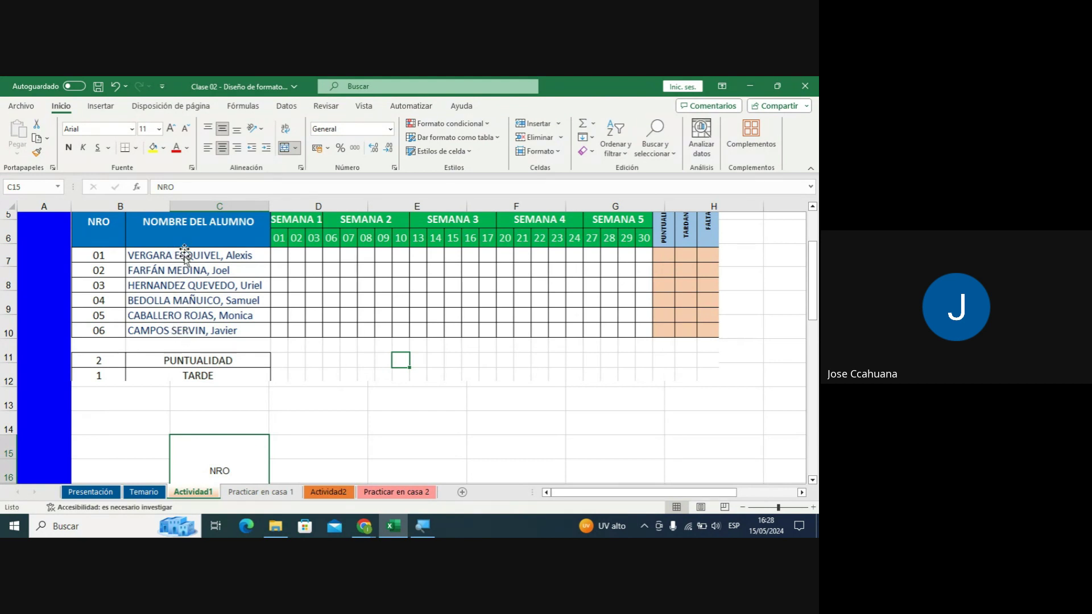
pyautogui.scroll(1, 193, 301)
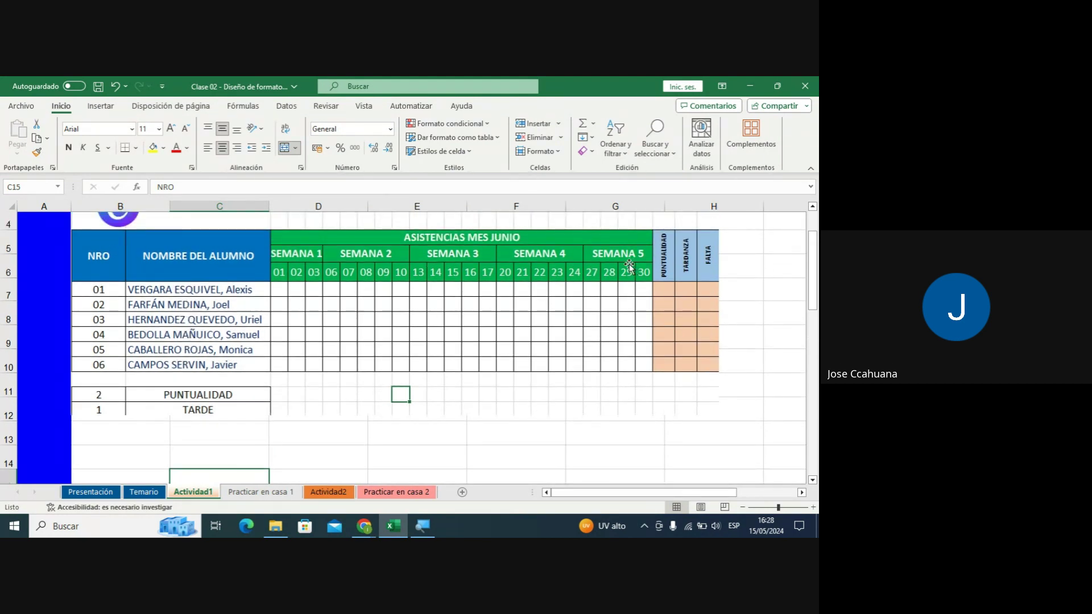
pyautogui.scroll(-1, 296, 290)
pyautogui.scroll(-1, 267, 319)
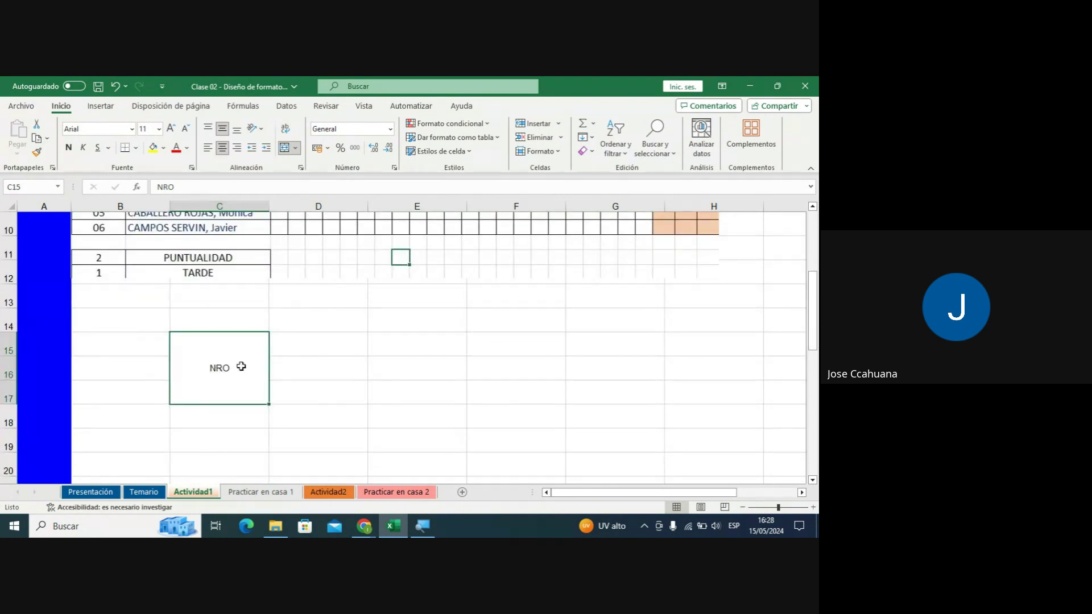
pyautogui.click(285, 351)
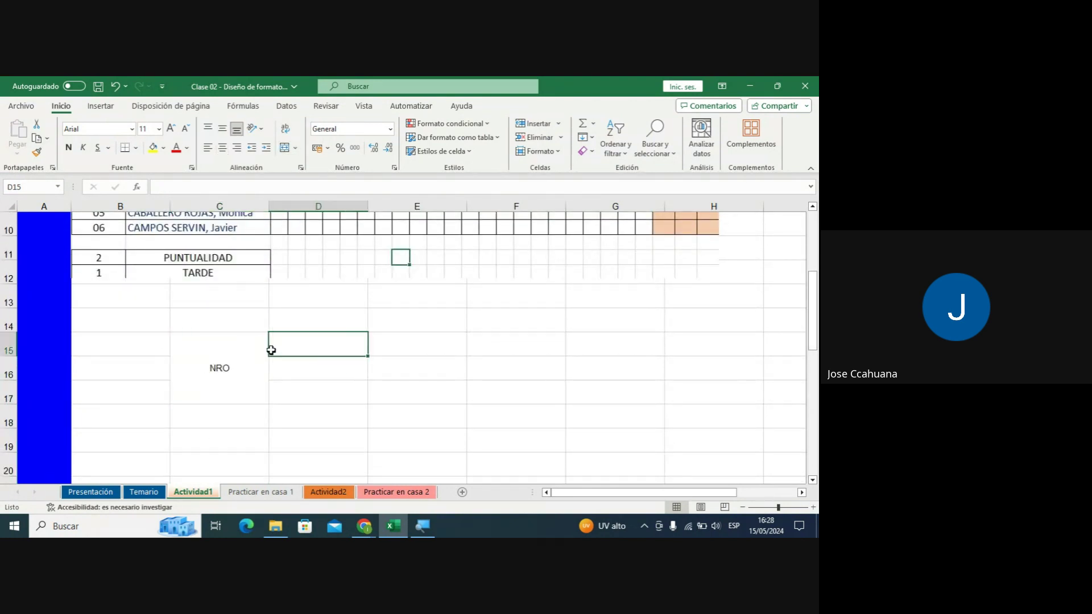
pyautogui.click(246, 347)
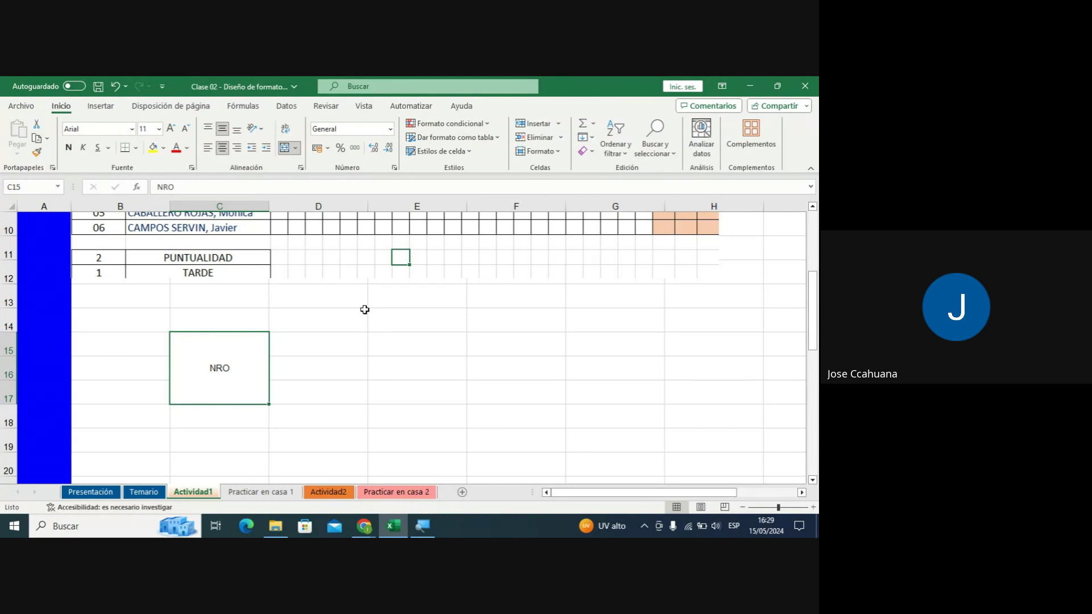
# Click off merged cell C15:C17, then reselect it to replace NRO.
pyautogui.click(319, 370)
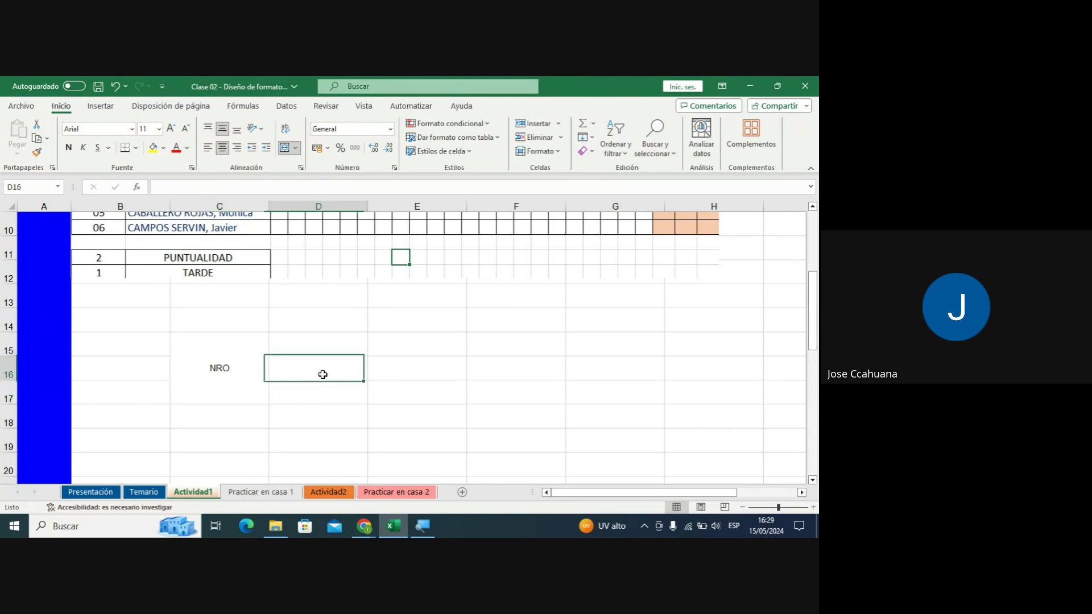
pyautogui.click(205, 373)
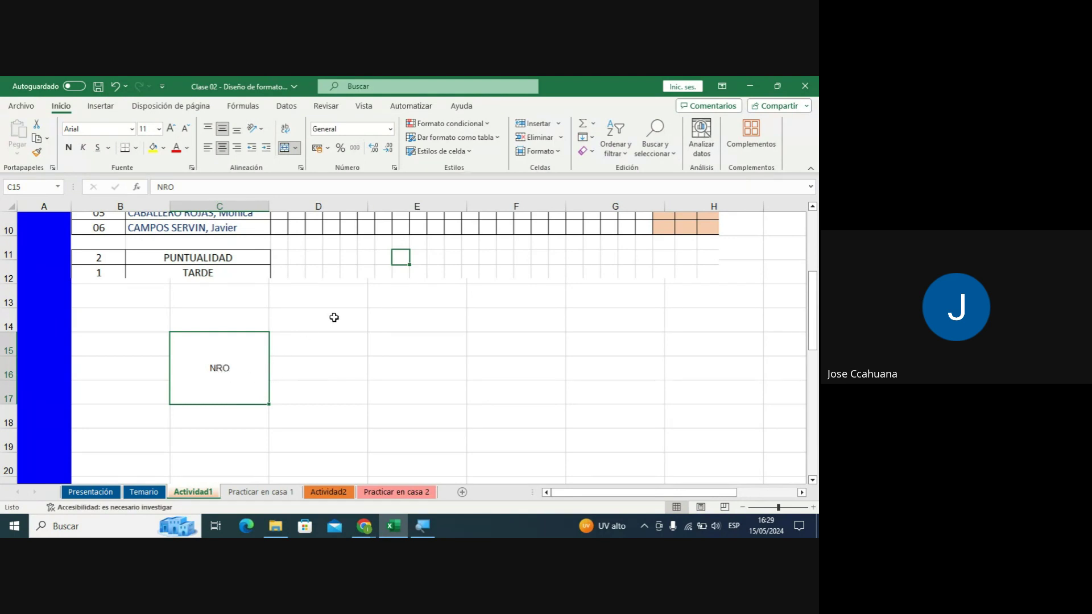
# Clear the stray J so merged cell C15:C17 is empty, and reselect it.
pyautogui.write('J')
pyautogui.press('BackSpace')
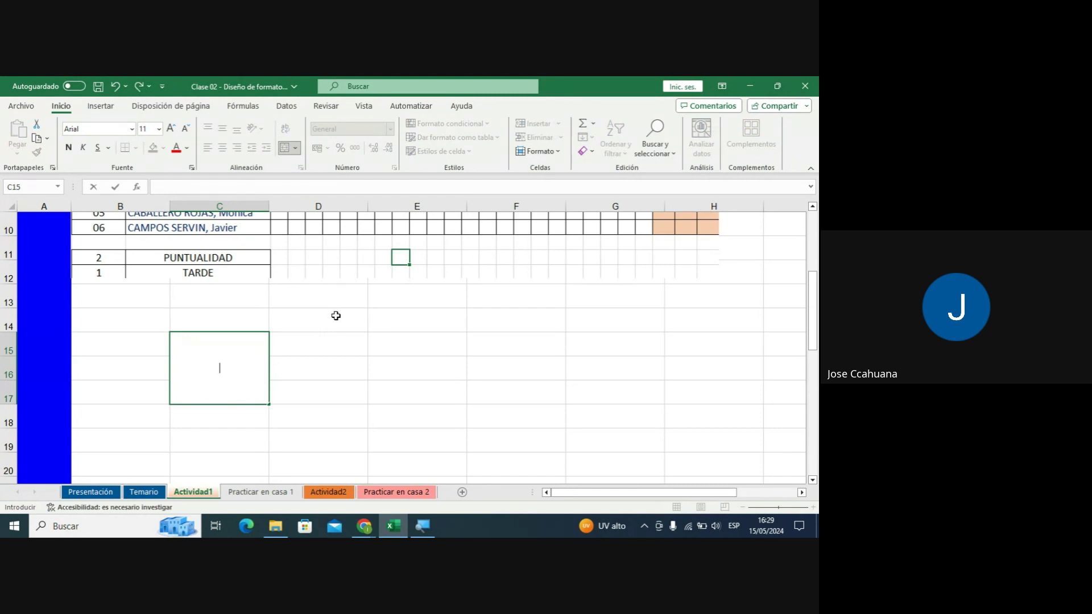
pyautogui.click(349, 393)
pyautogui.click(231, 372)
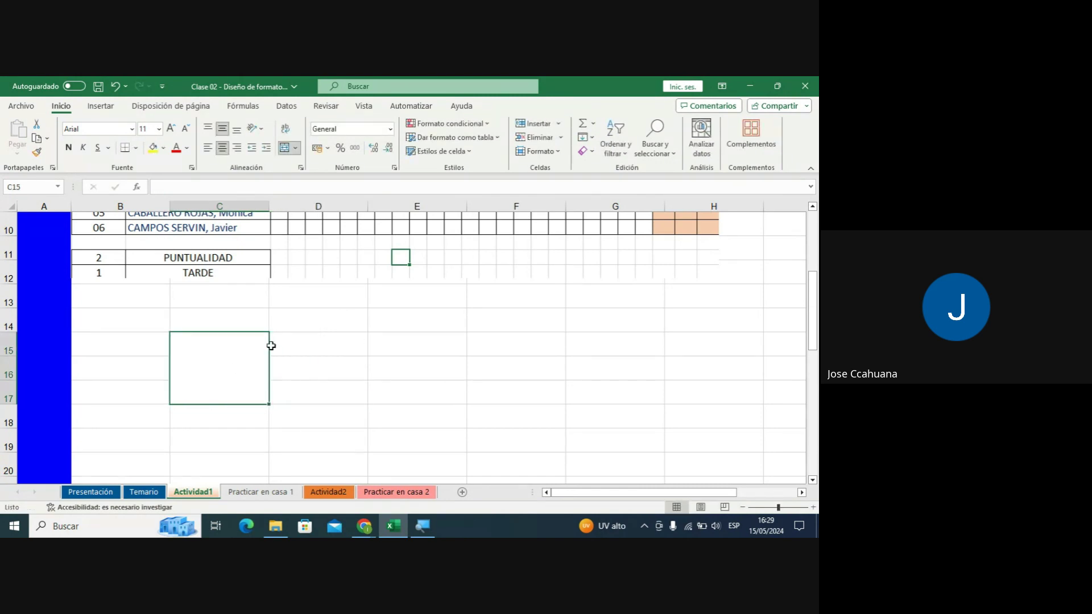
pyautogui.click(365, 411)
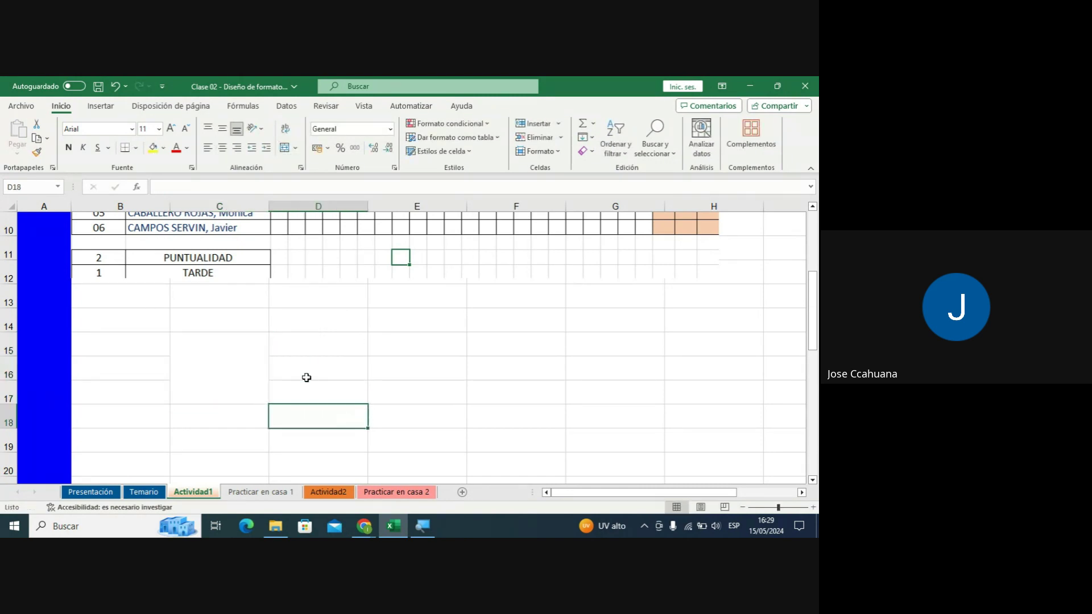
pyautogui.click(214, 358)
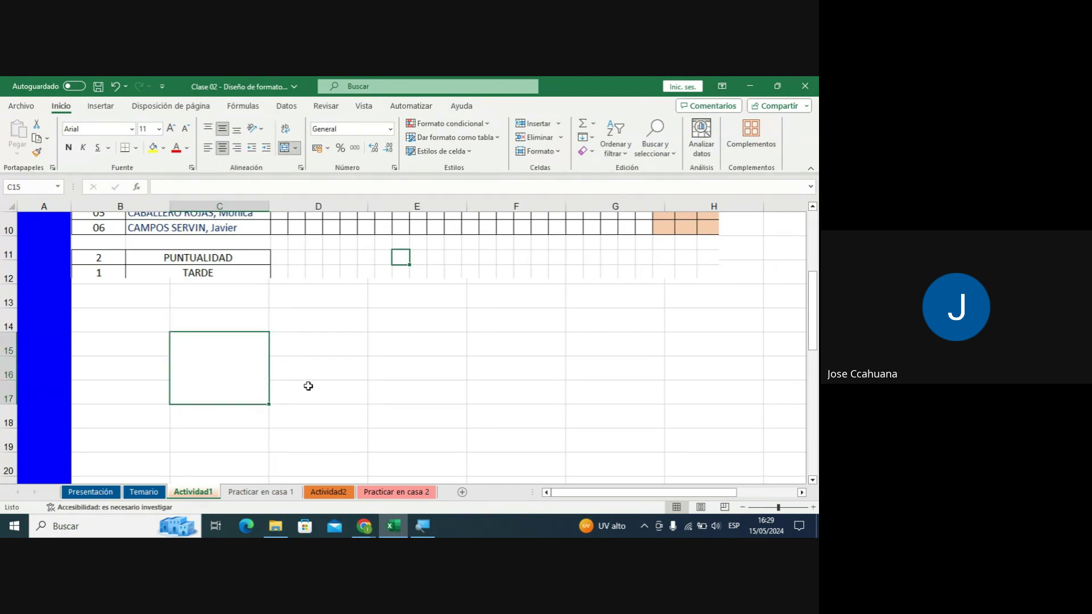
# Enter the student's full name in C15:C17 and check how it overflows.
pyautogui.write('JOSE CC')
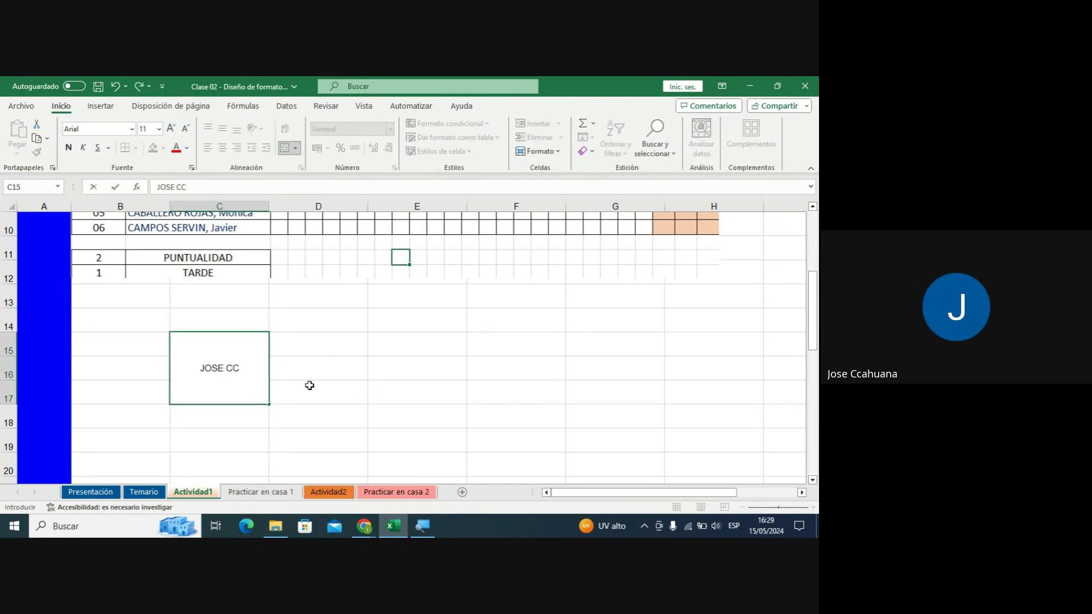
pyautogui.write('AHUANA ')
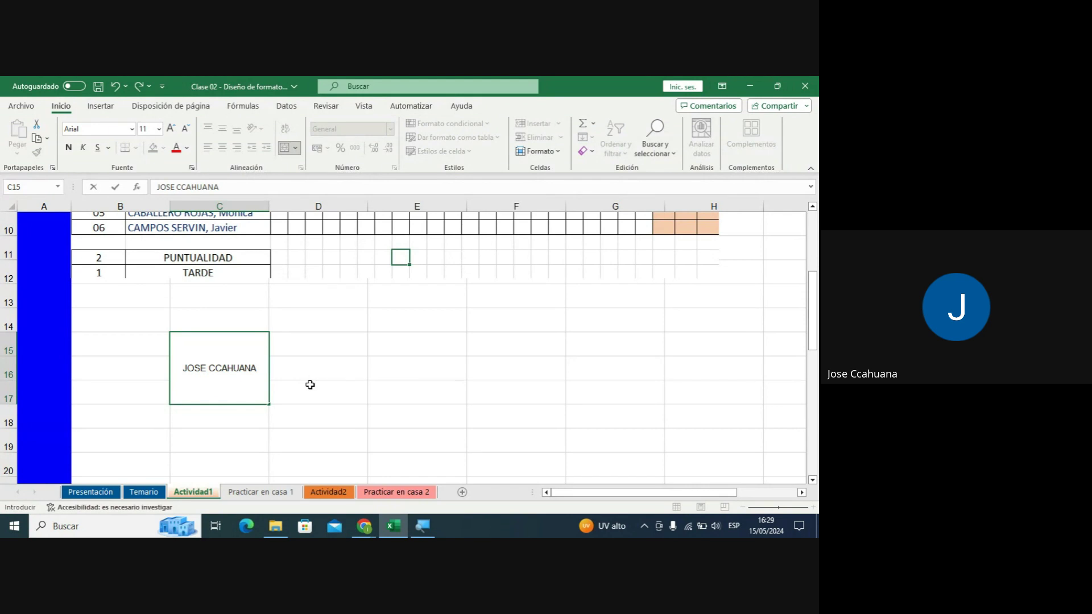
pyautogui.write('HUAMANI')
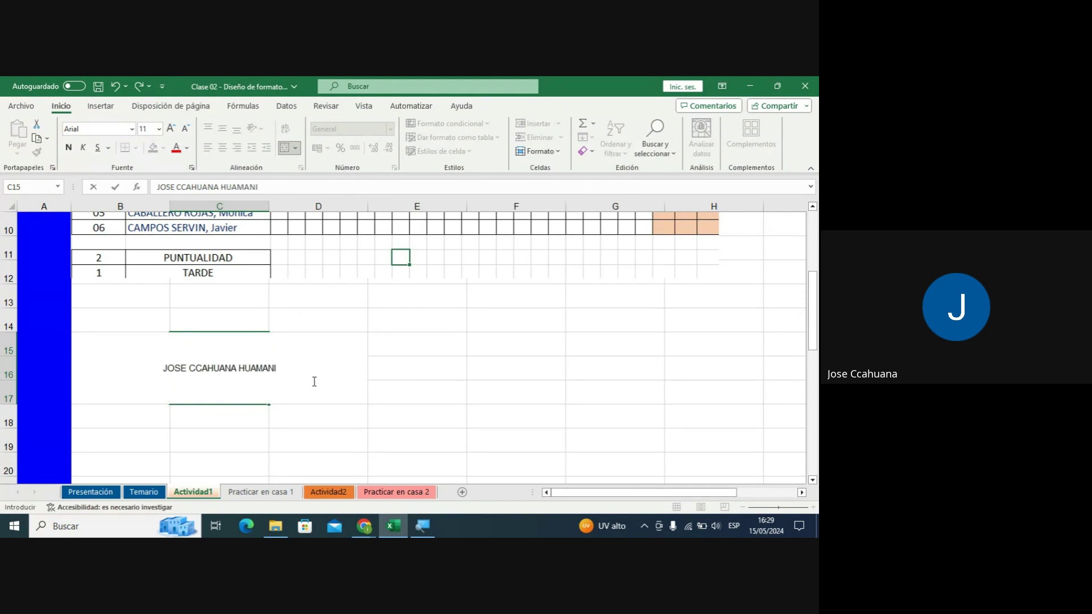
pyautogui.press('Return')
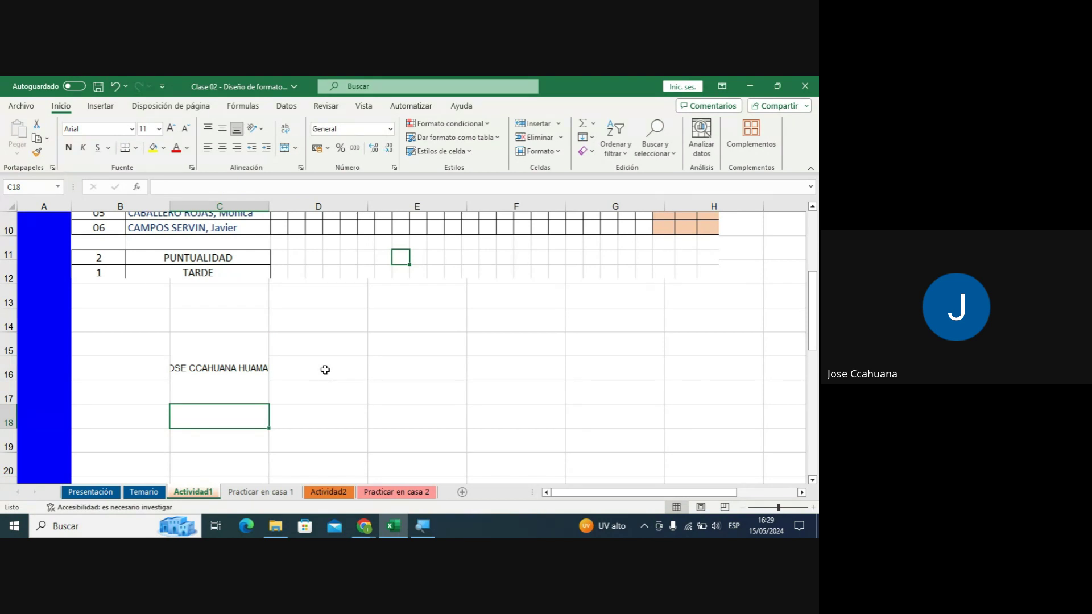
pyautogui.click(325, 370)
pyautogui.click(379, 346)
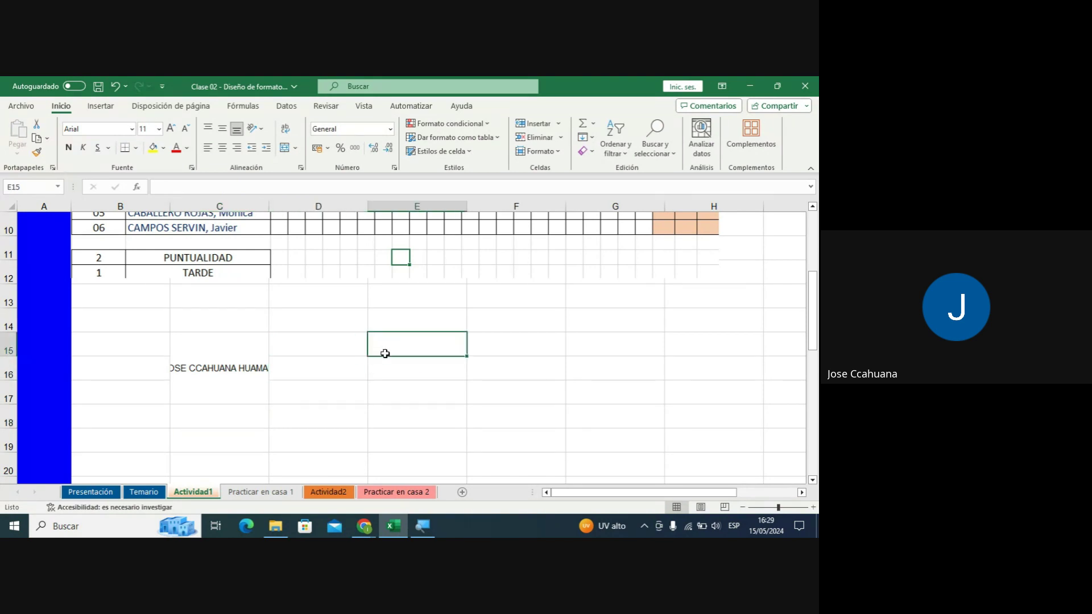
pyautogui.click(365, 393)
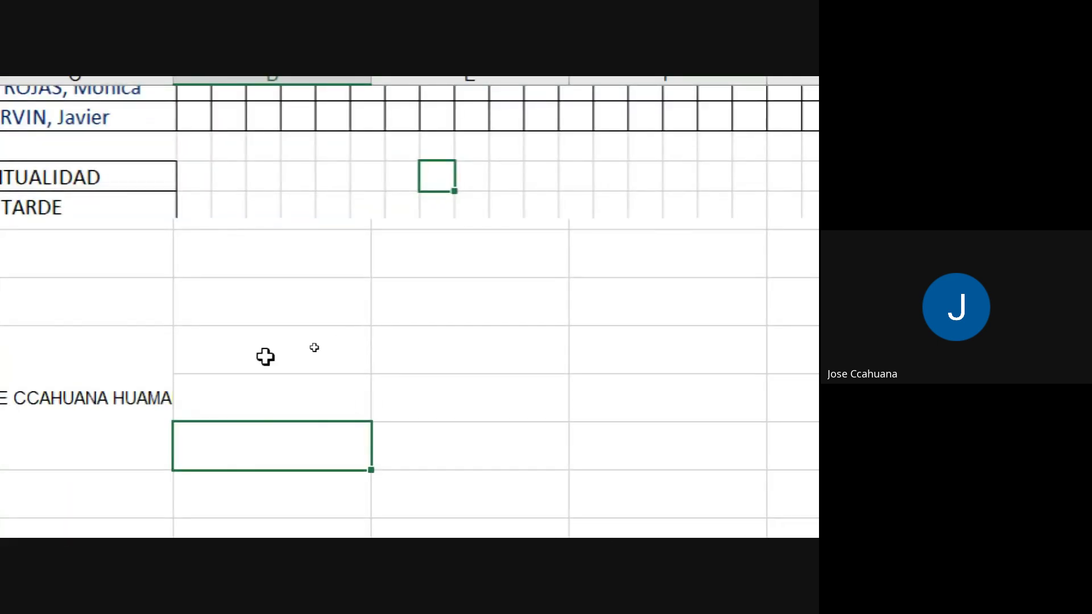
pyautogui.click(636, 289)
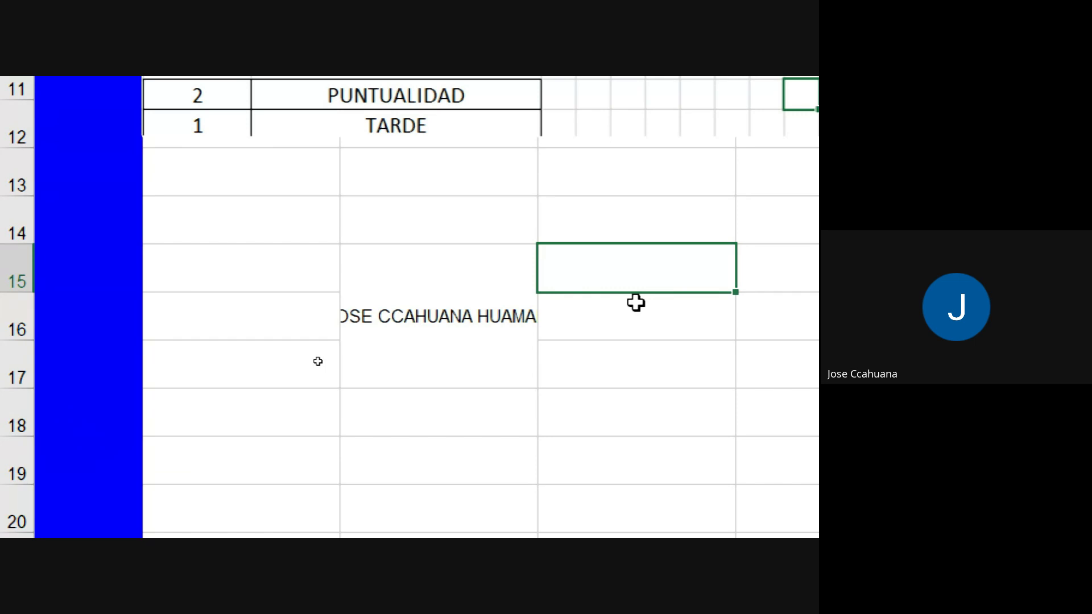
pyautogui.click(497, 268)
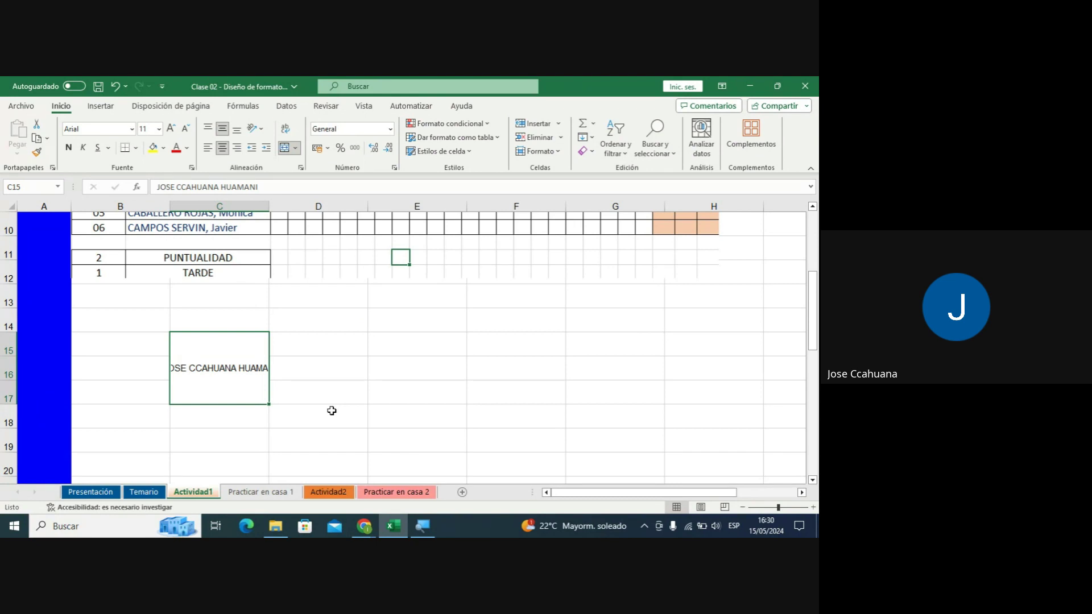
pyautogui.click(364, 526)
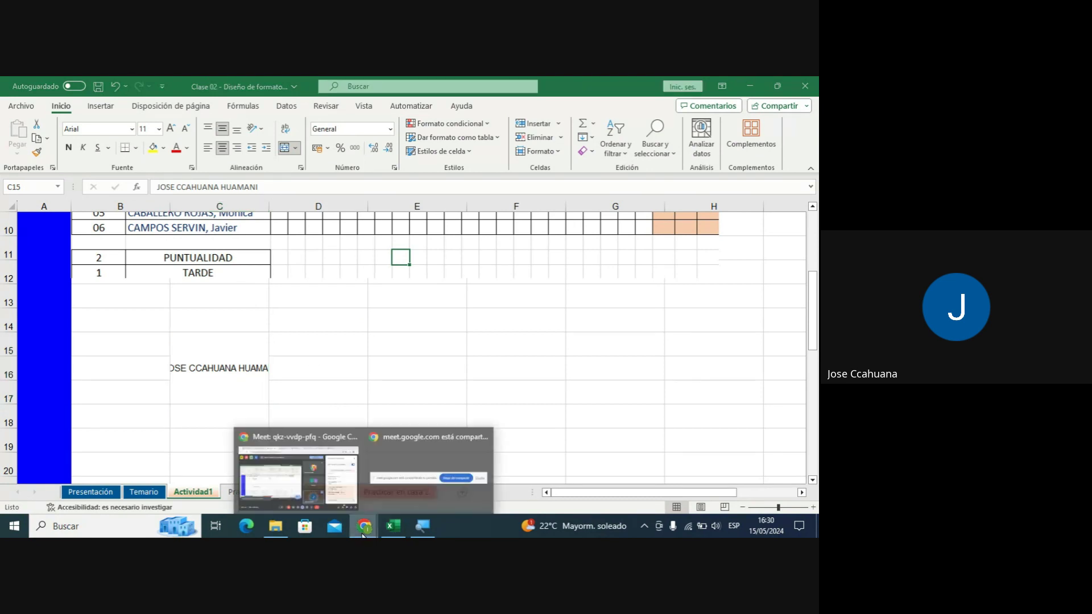
pyautogui.click(319, 483)
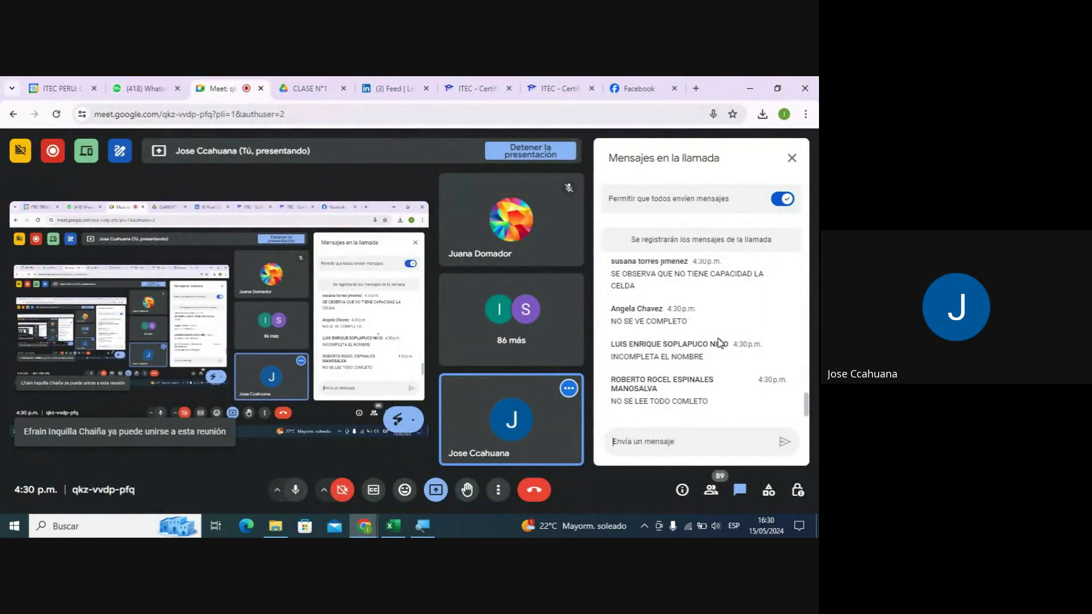
pyautogui.scroll(1, 711, 324)
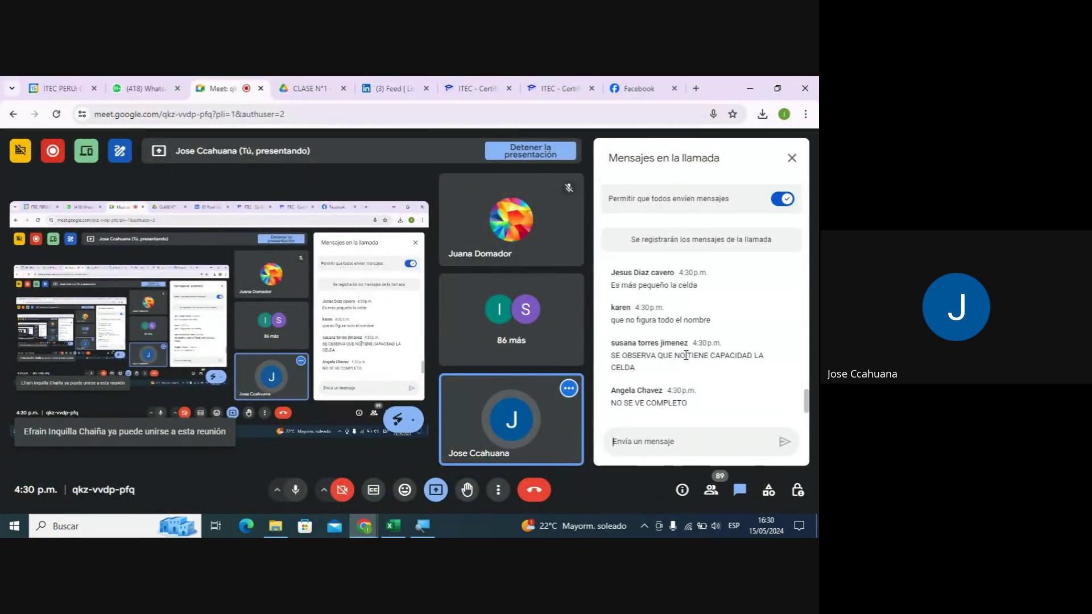
pyautogui.scroll(2, 687, 357)
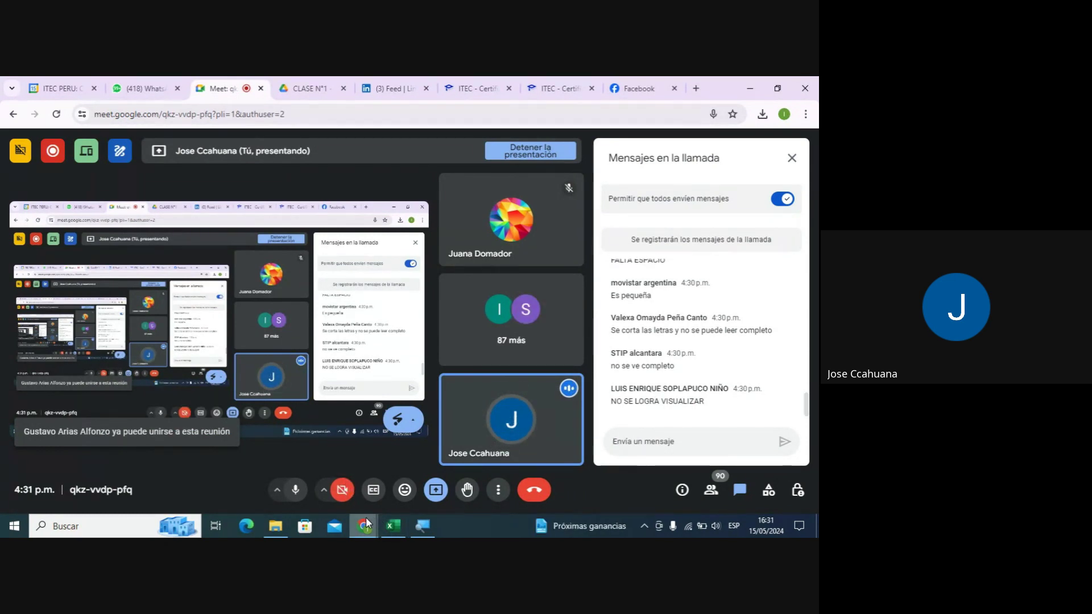
pyautogui.click(394, 527)
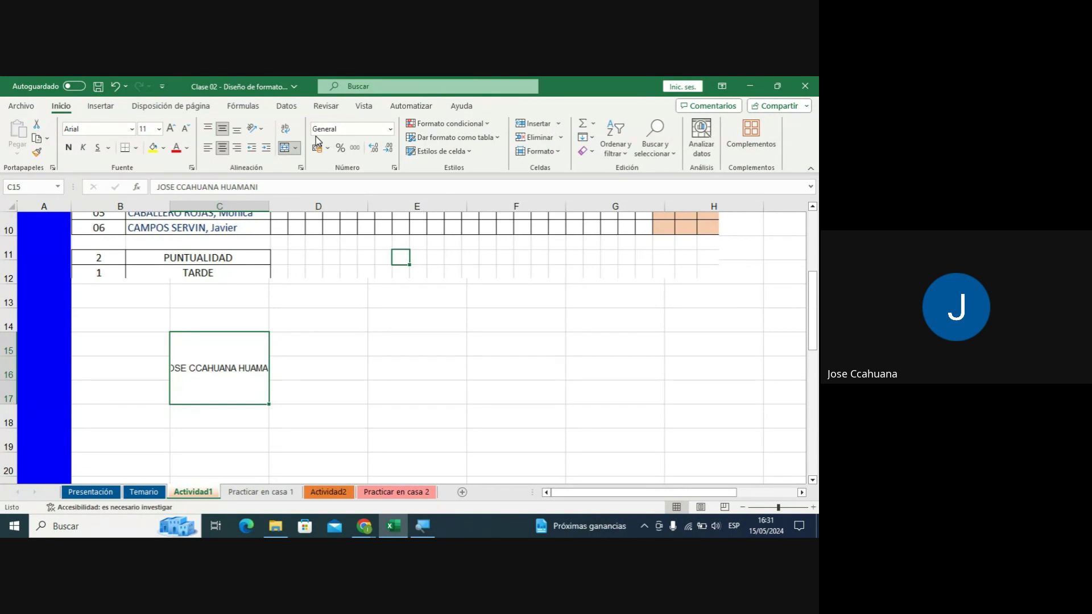
# Turn on Ajustar texto so the name wraps onto two lines, then switch to the browser.
pyautogui.click(287, 134)
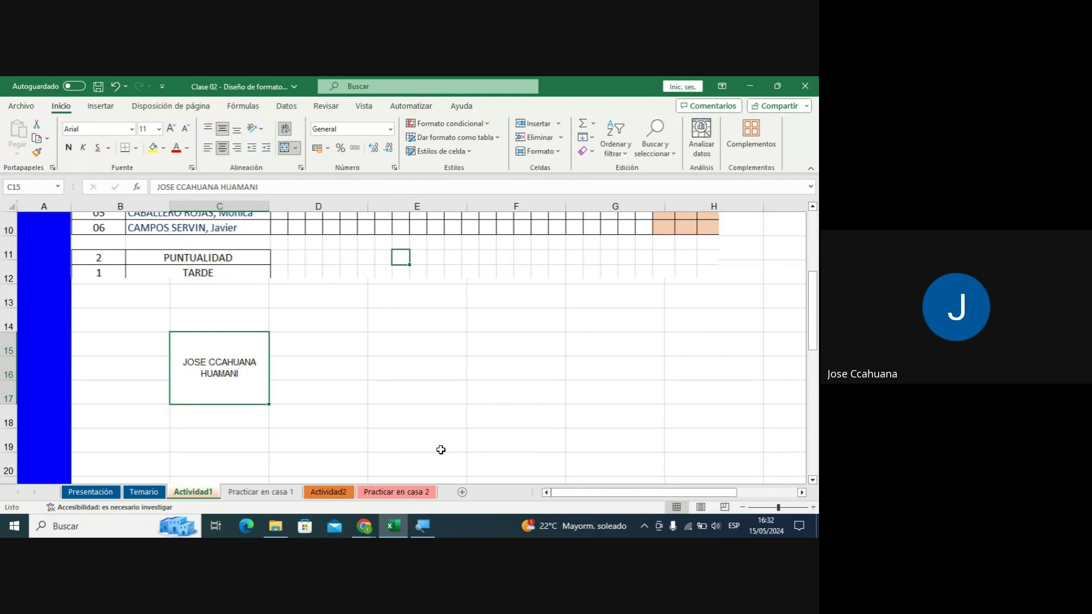
pyautogui.click(364, 526)
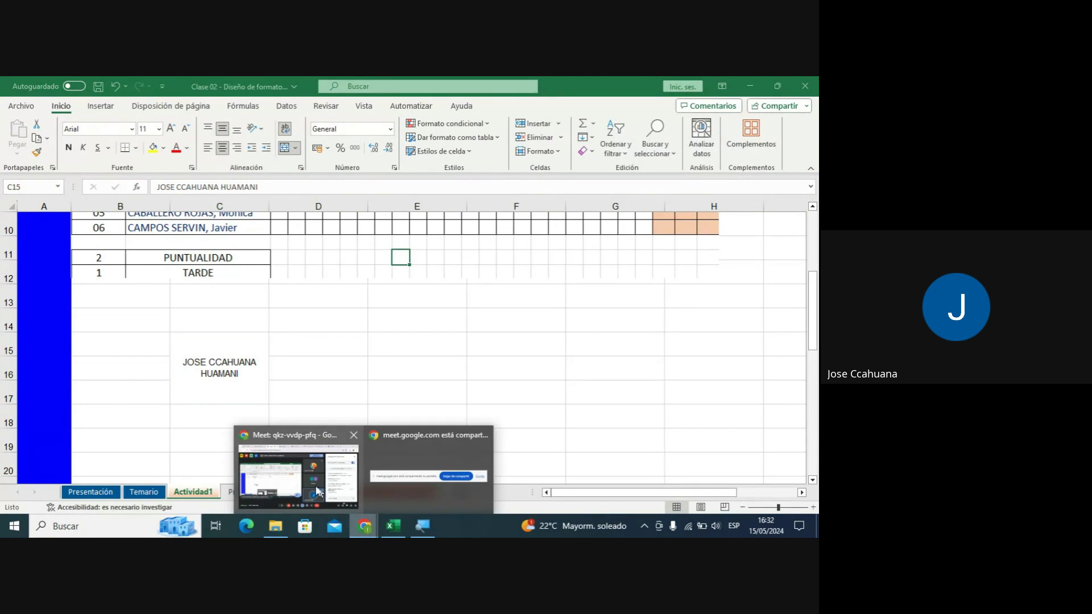
pyautogui.click(317, 492)
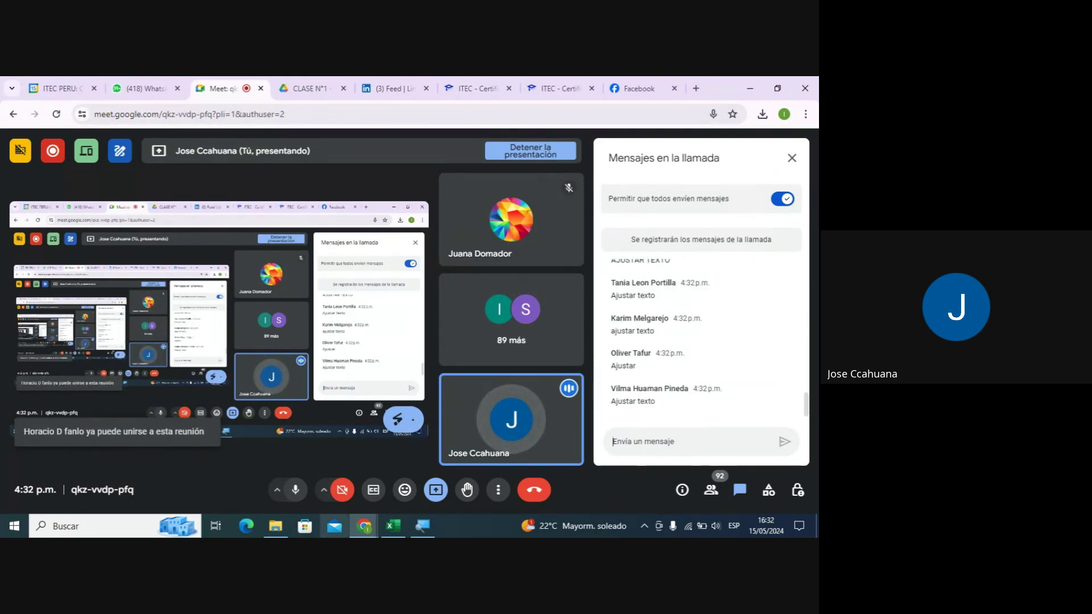
pyautogui.moveTo(392, 525)
pyautogui.click(407, 479)
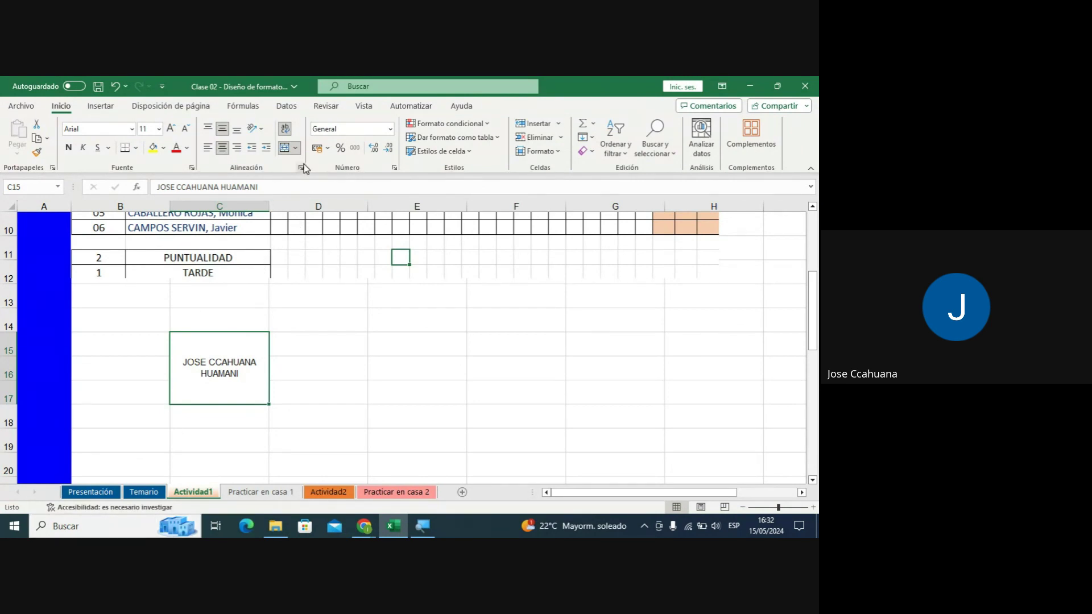
# Turn Ajustar texto off so the name in C15:C17 returns to one line.
pyautogui.click(287, 133)
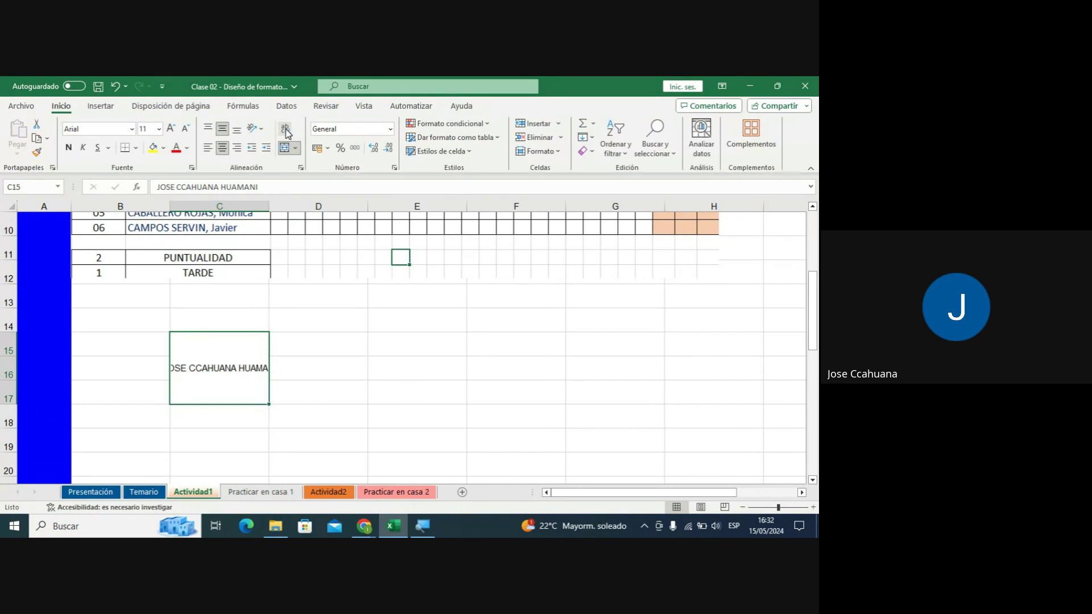
pyautogui.click(306, 365)
pyautogui.click(245, 353)
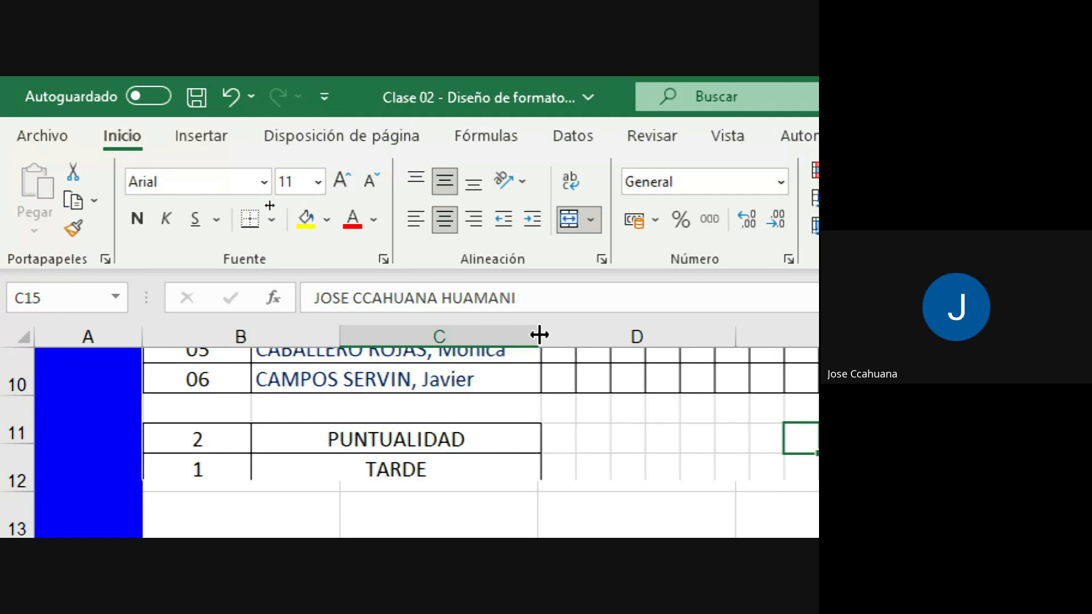
# Try autofitting and then narrowing column C to gauge its width.
pyautogui.doubleClick(539, 334)
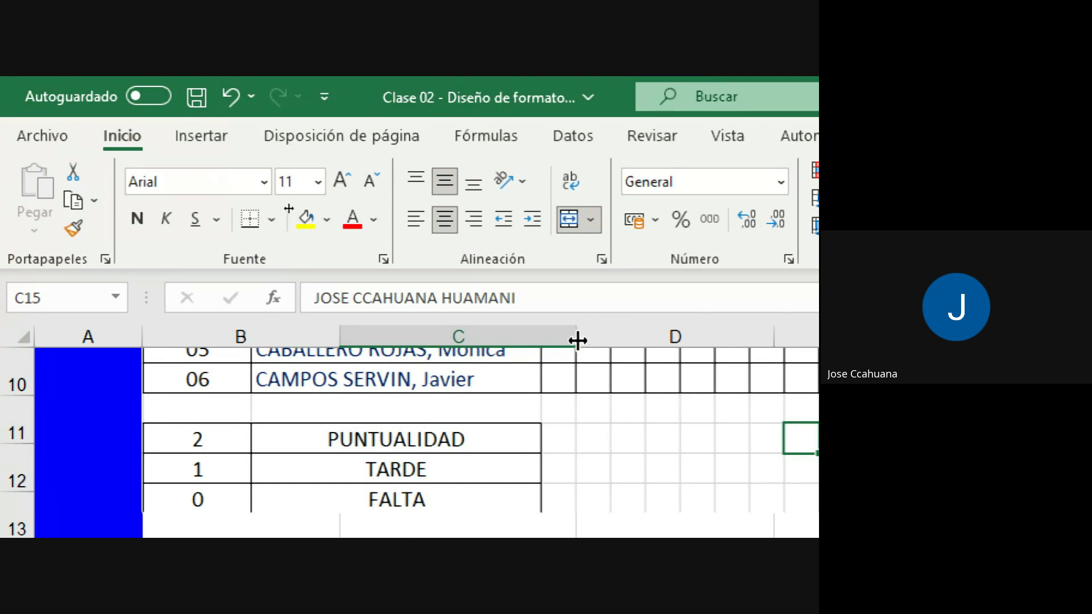
pyautogui.moveTo(581, 334); pyautogui.dragTo(527, 334)
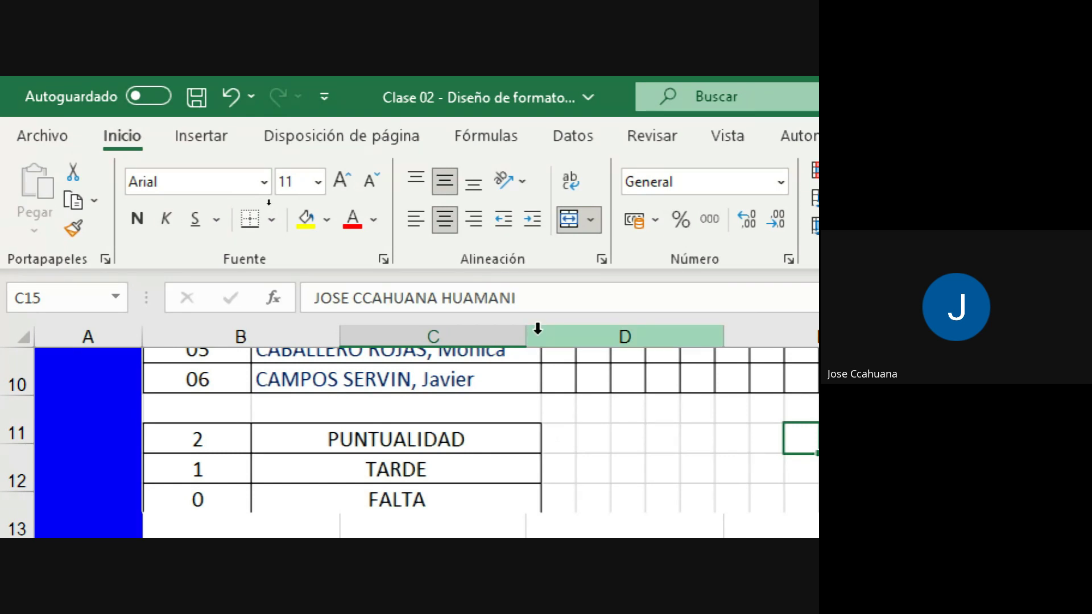
pyautogui.click(524, 336)
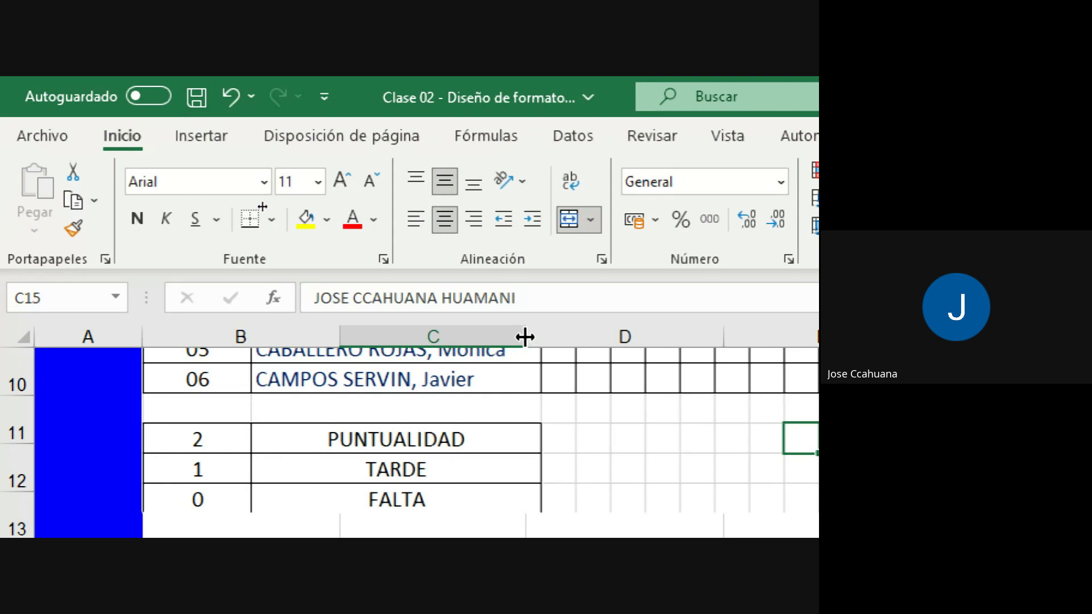
pyautogui.click(484, 328)
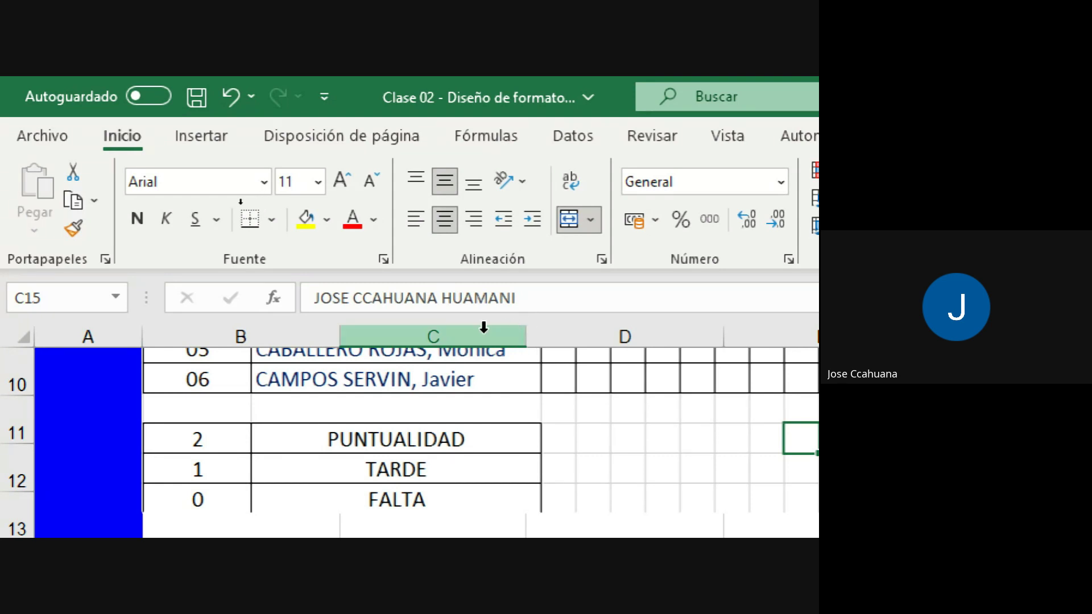
pyautogui.click(397, 329)
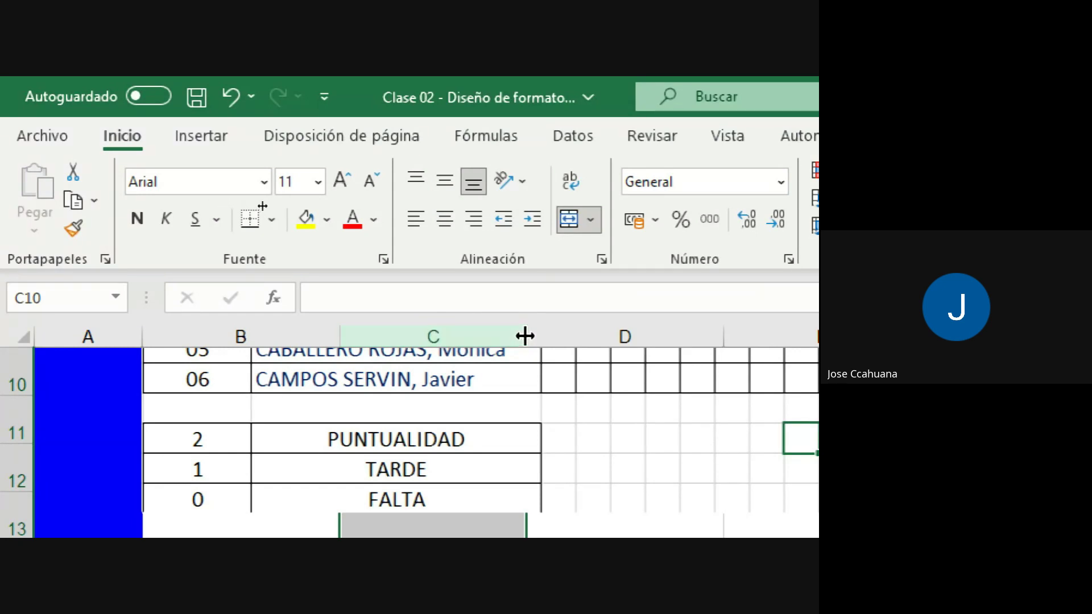
# Widen column C until the full name fits on one line, then select C15.
pyautogui.moveTo(524, 336); pyautogui.dragTo(557, 335)
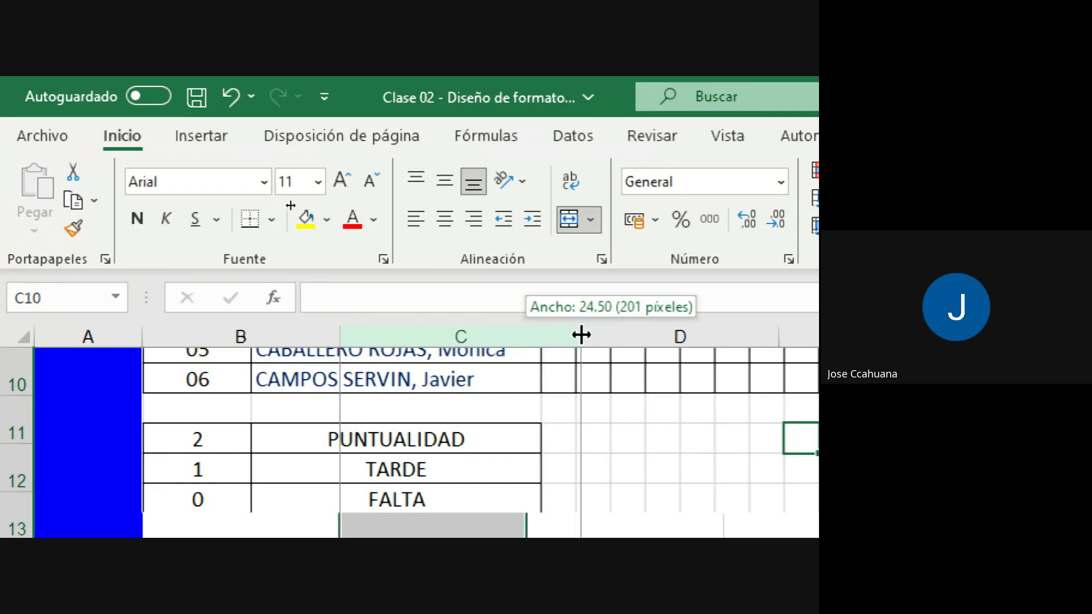
pyautogui.moveTo(558, 334); pyautogui.dragTo(608, 336)
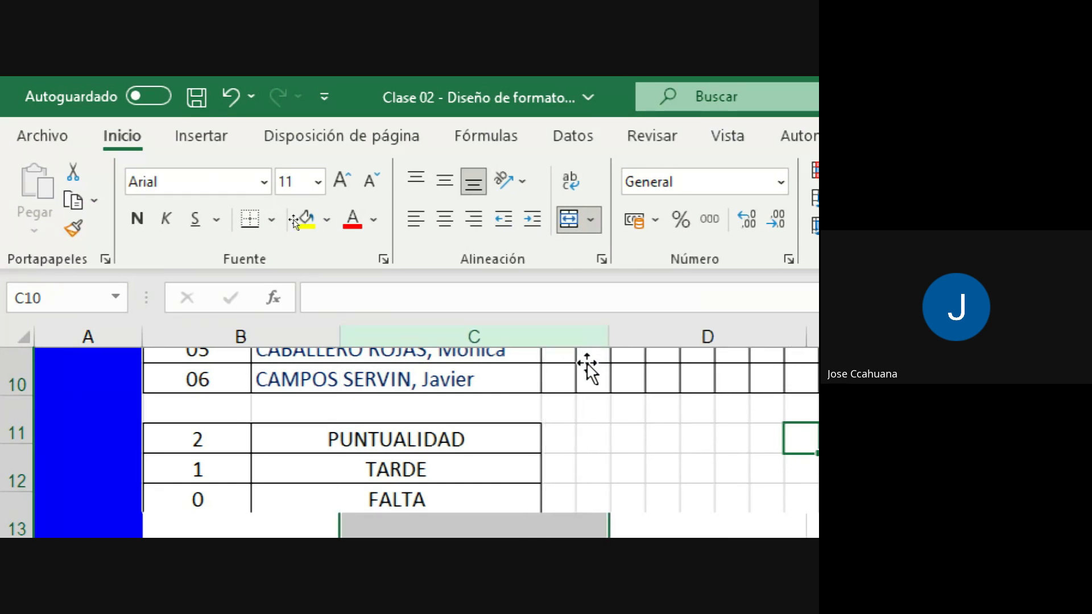
pyautogui.scroll(-1, 601, 497)
pyautogui.click(553, 412)
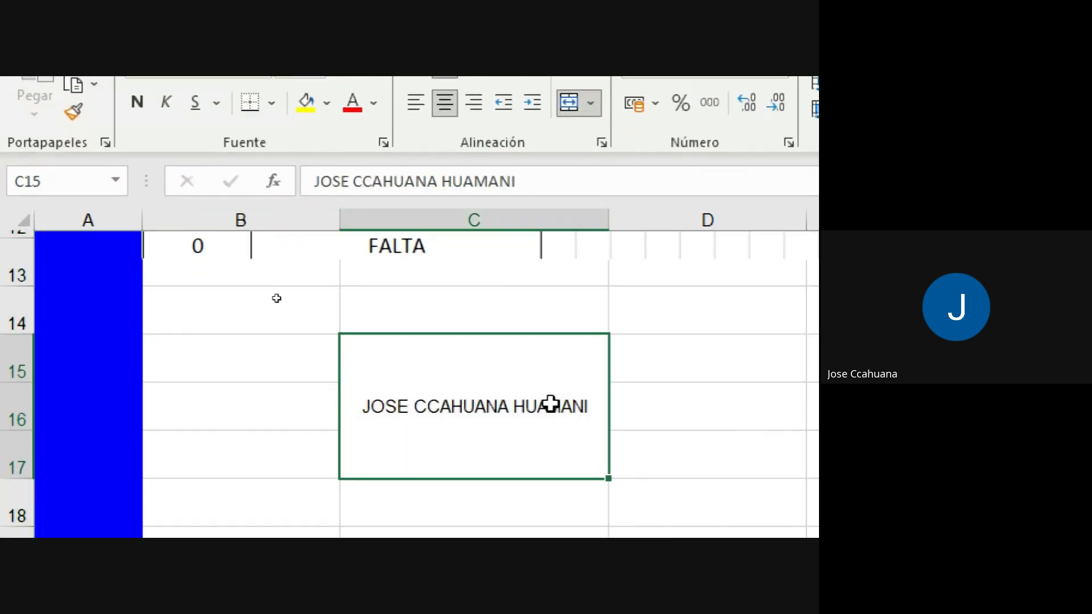
pyautogui.scroll(1, 658, 443)
pyautogui.scroll(-1, 659, 439)
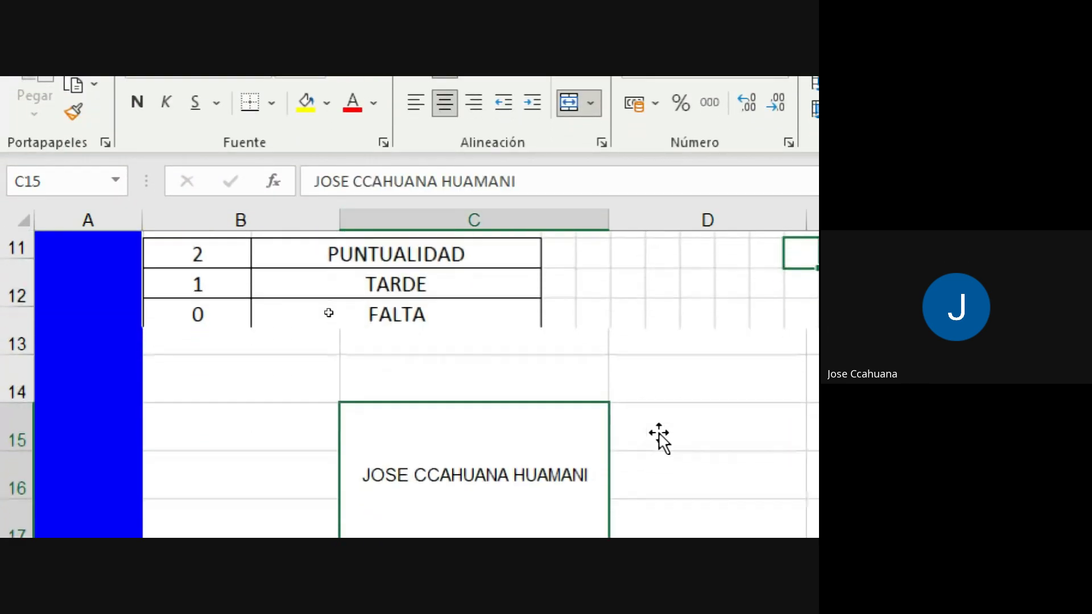
pyautogui.scroll(-1, 478, 441)
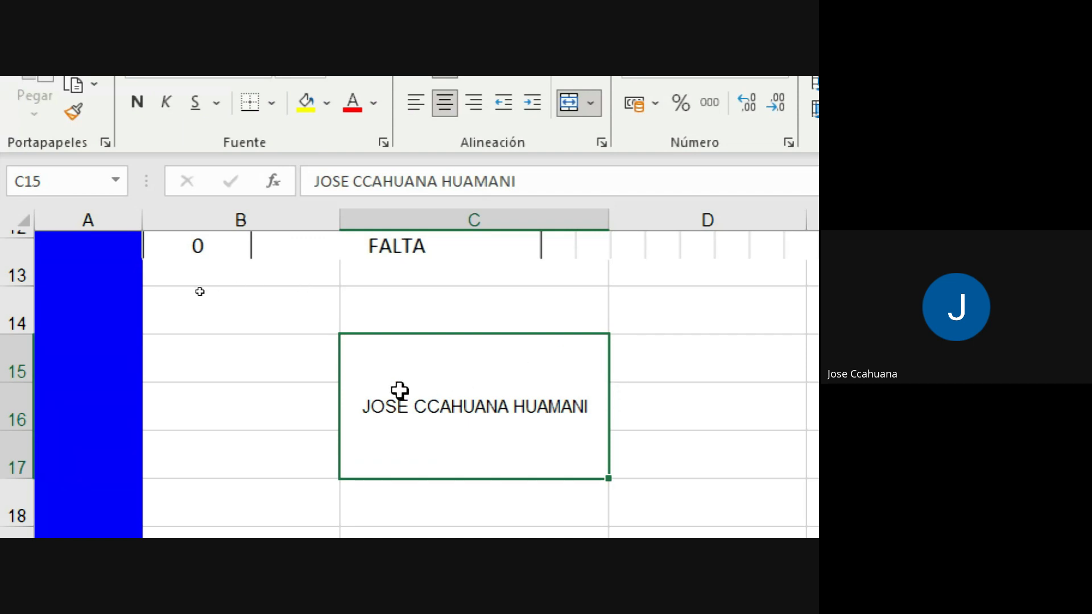
# Select the name in merged cell C15, angle it diagonally upward and wrap it onto several lines.
pyautogui.click(274, 377)
pyautogui.click(412, 393)
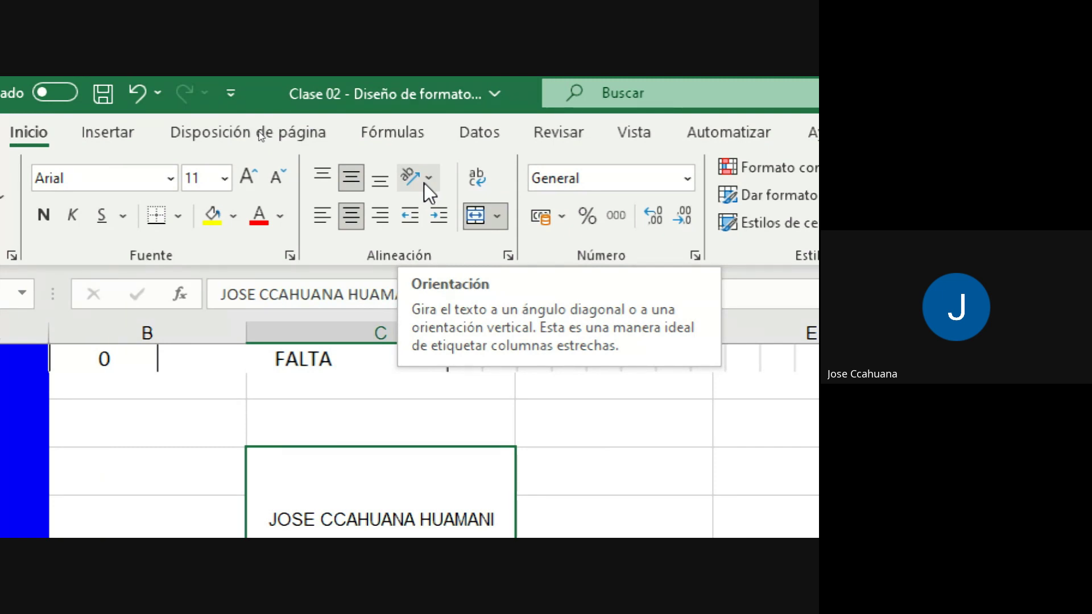
pyautogui.click(426, 182)
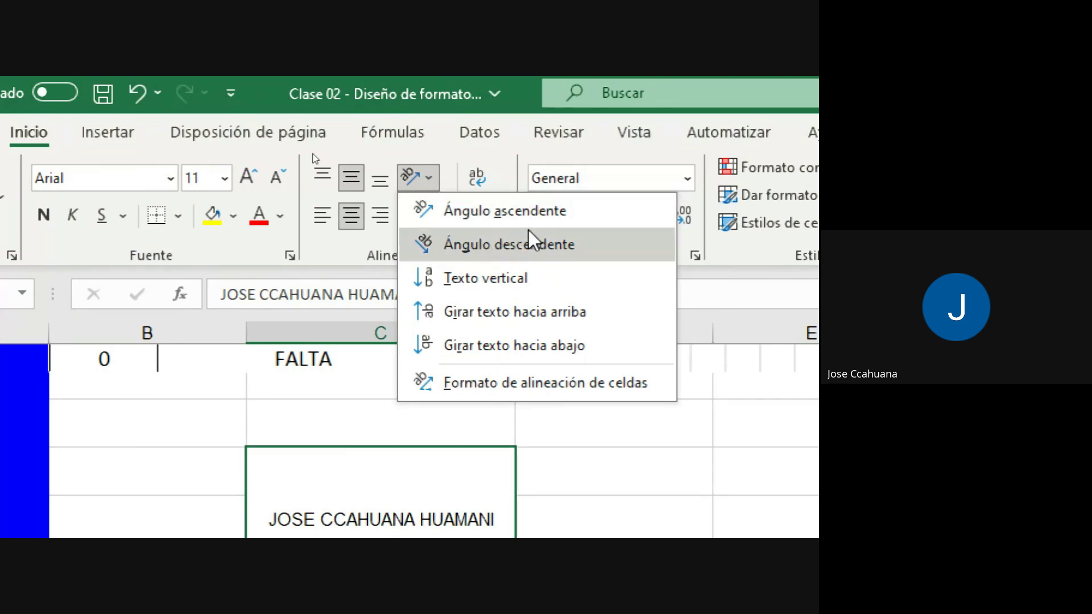
pyautogui.click(545, 220)
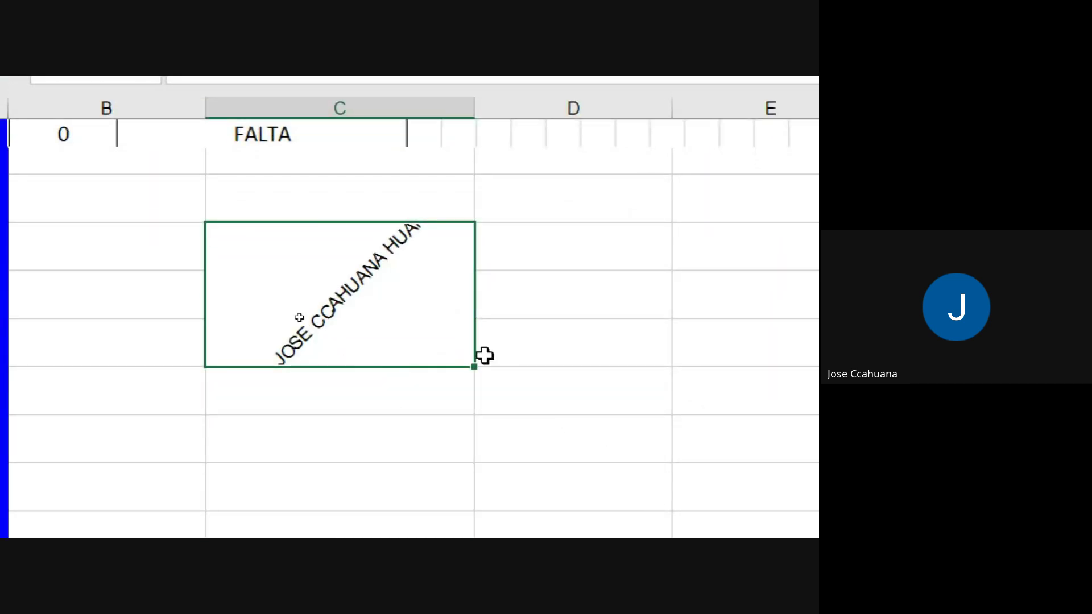
pyautogui.click(436, 159)
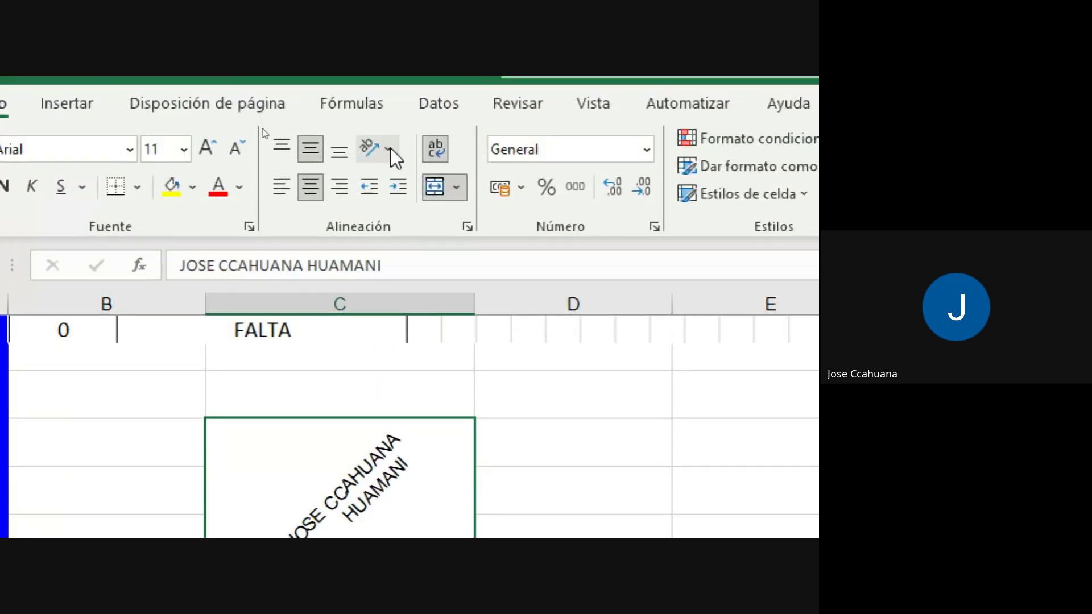
# Try downward angle, vertical stacking and Rotate Text Up on the name, finishing with Rotate Text Down.
pyautogui.click(390, 149)
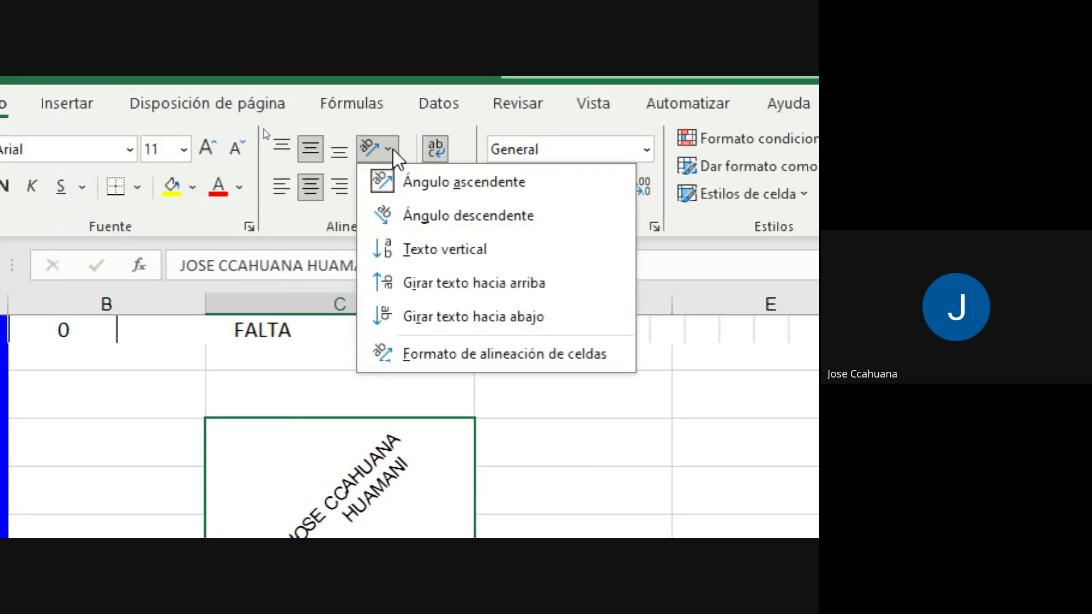
pyautogui.click(407, 215)
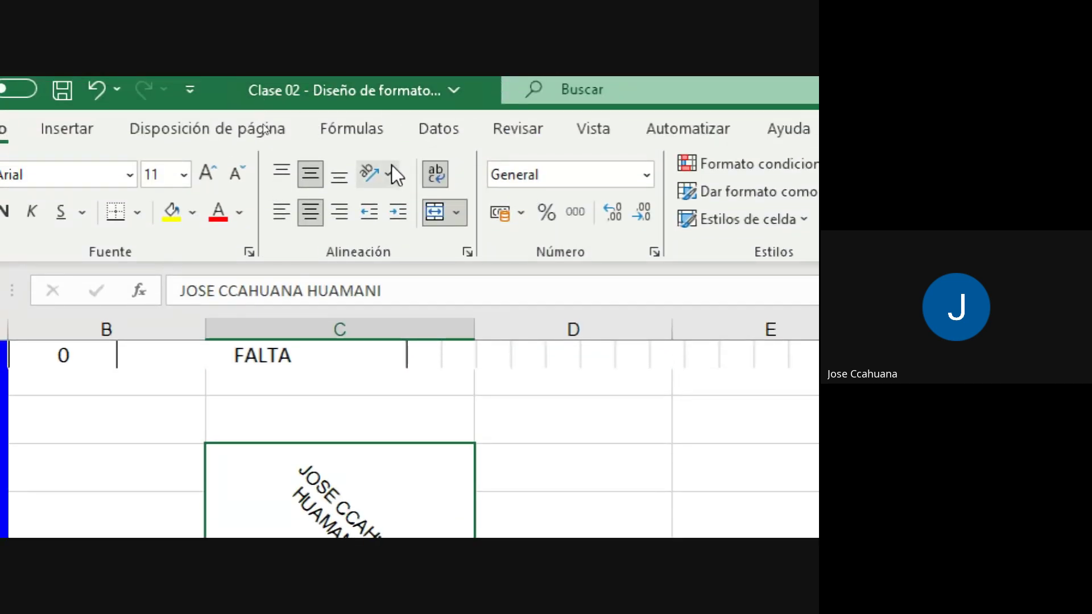
pyautogui.click(390, 172)
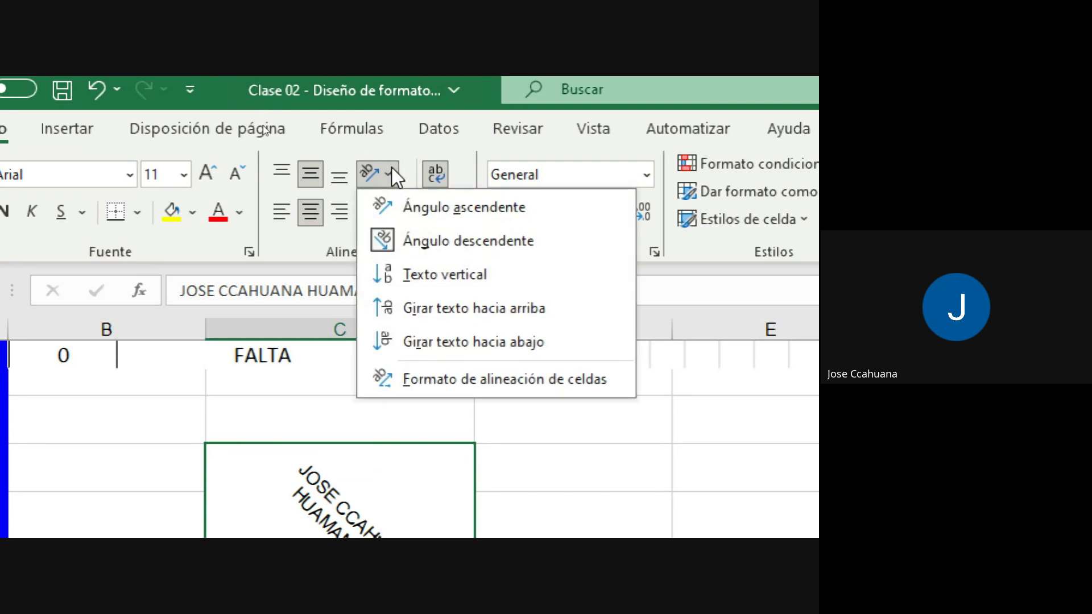
pyautogui.click(418, 276)
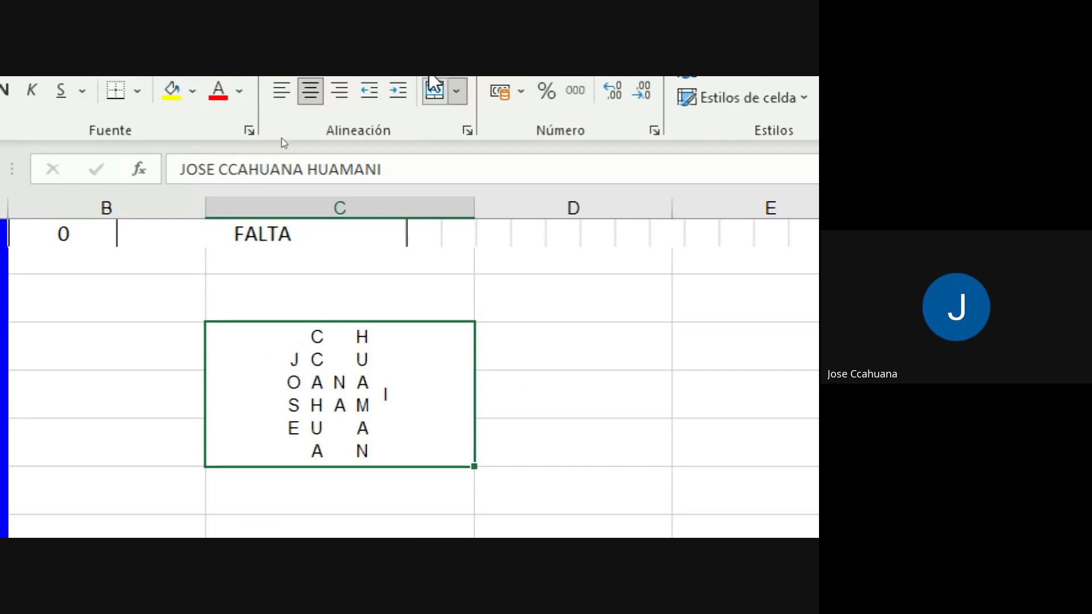
pyautogui.click(389, 182)
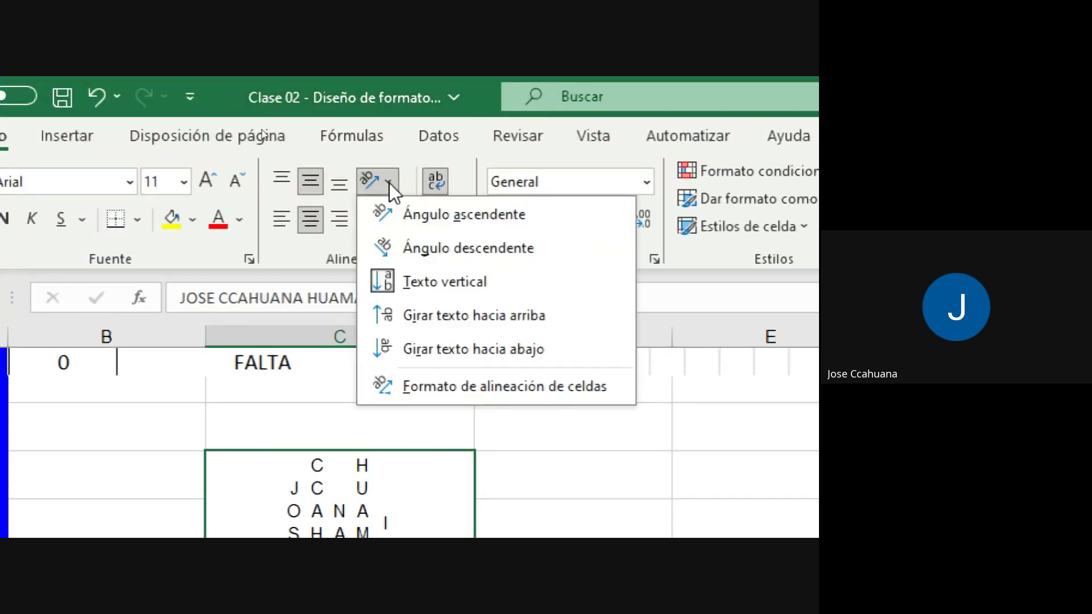
pyautogui.click(428, 320)
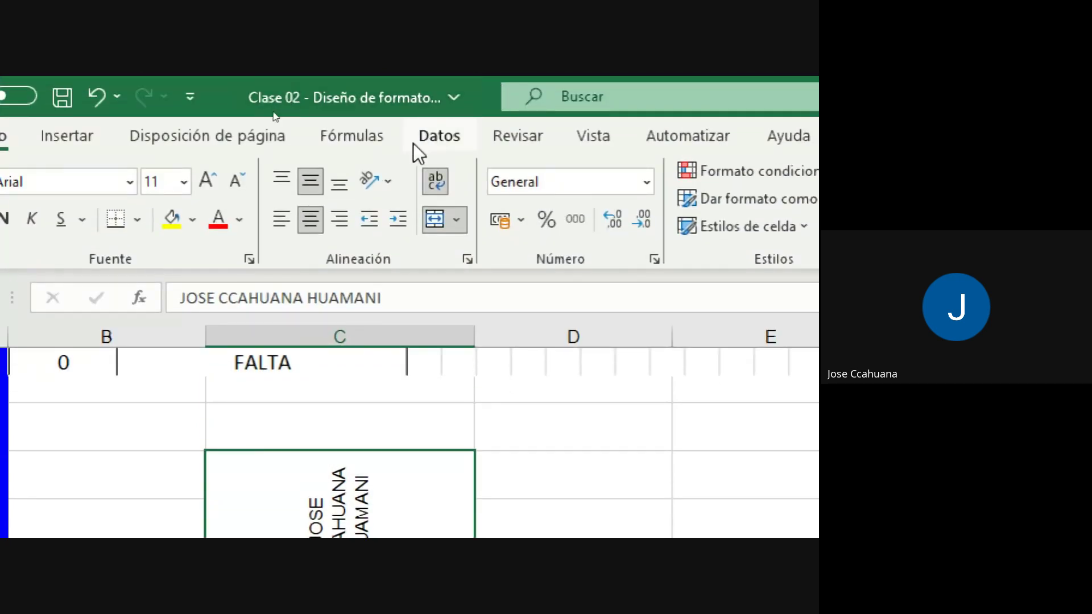
pyautogui.click(395, 182)
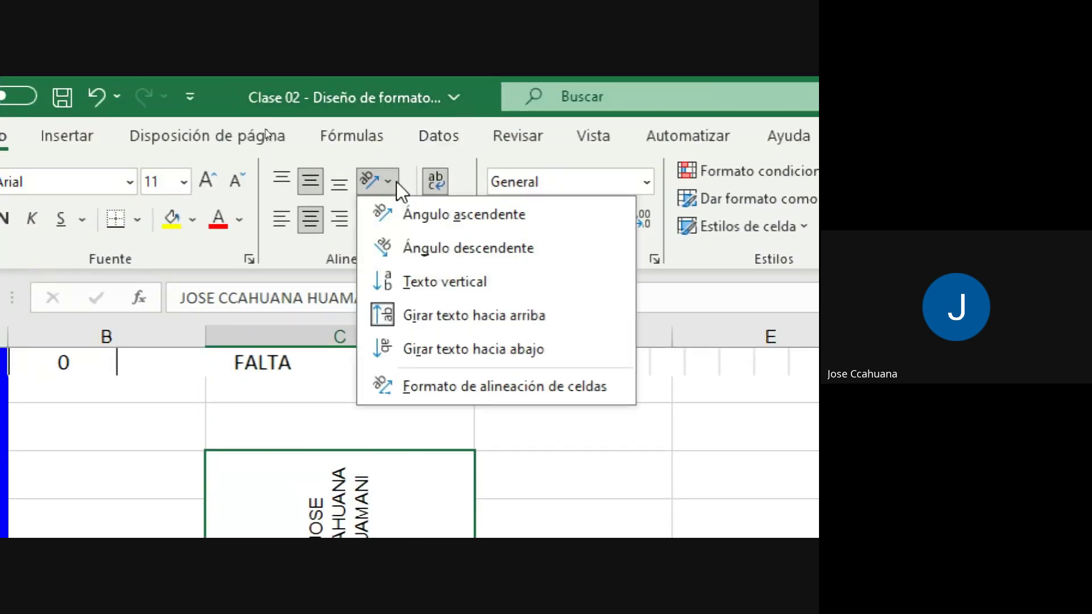
pyautogui.click(452, 356)
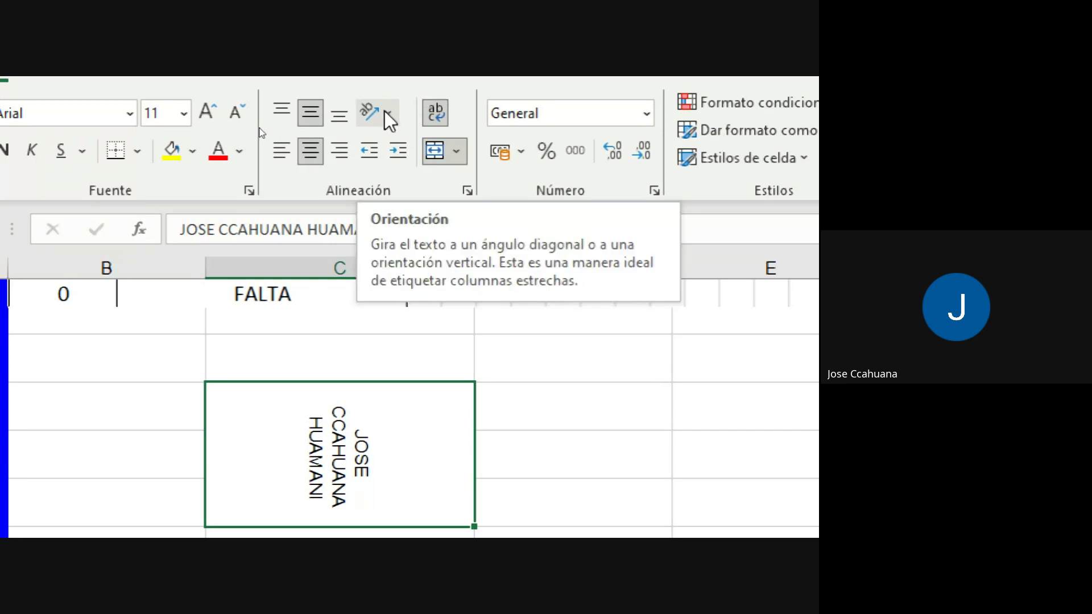
# Toggle the name's downward rotation off and on again, then switch it to Rotate Text Up.
pyautogui.click(388, 113)
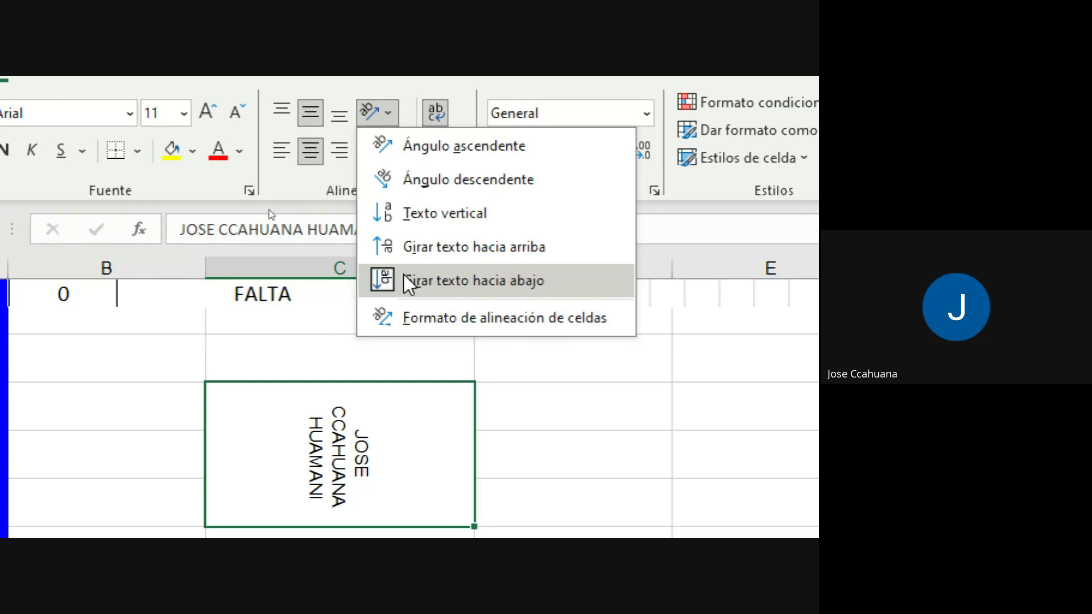
pyautogui.click(402, 279)
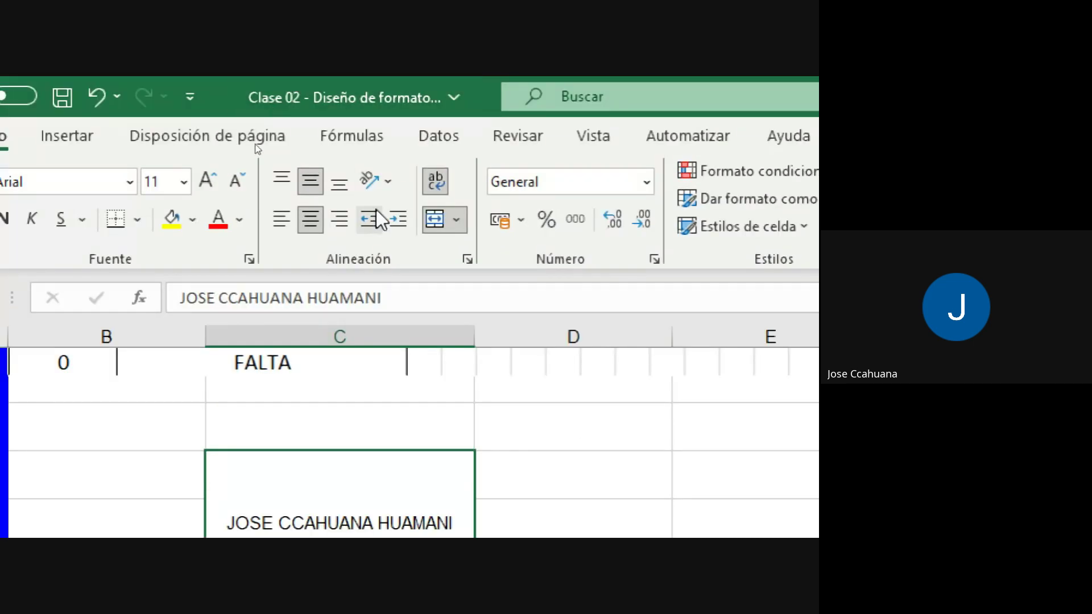
pyautogui.click(389, 181)
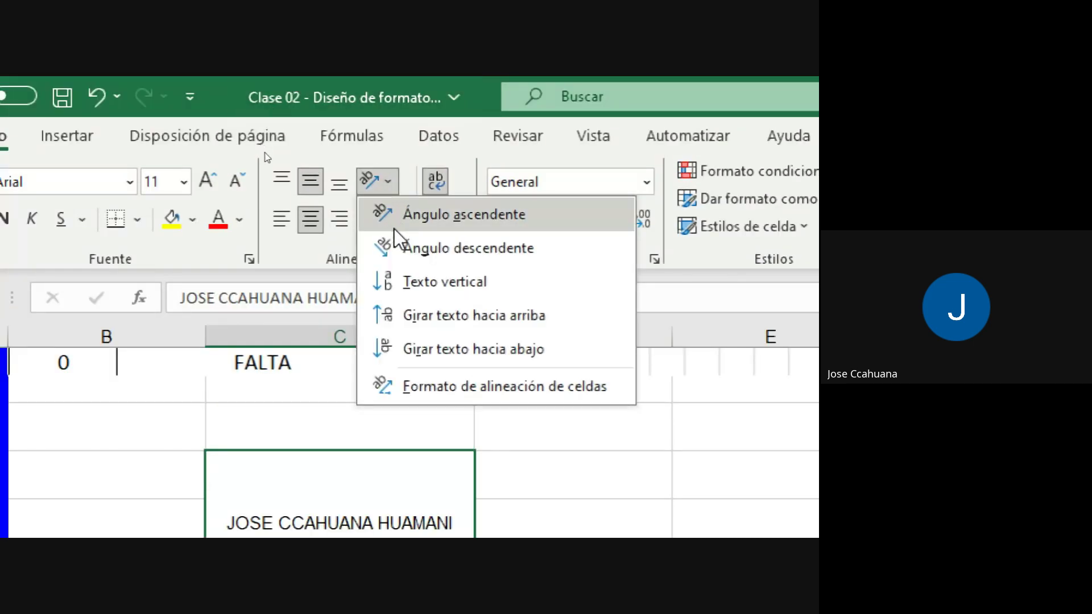
pyautogui.click(418, 340)
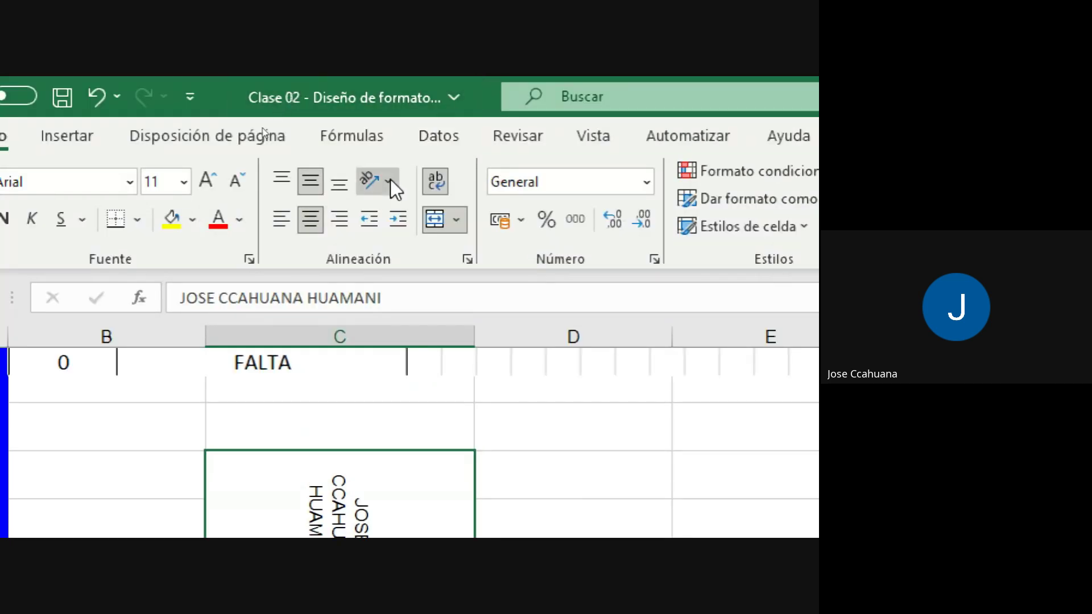
pyautogui.click(390, 179)
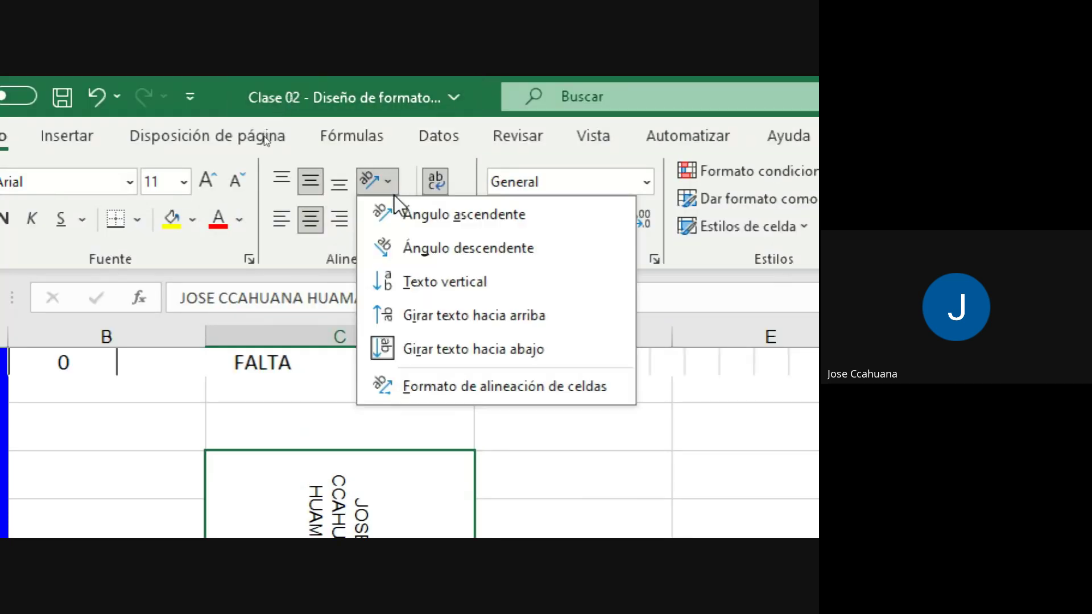
pyautogui.click(428, 319)
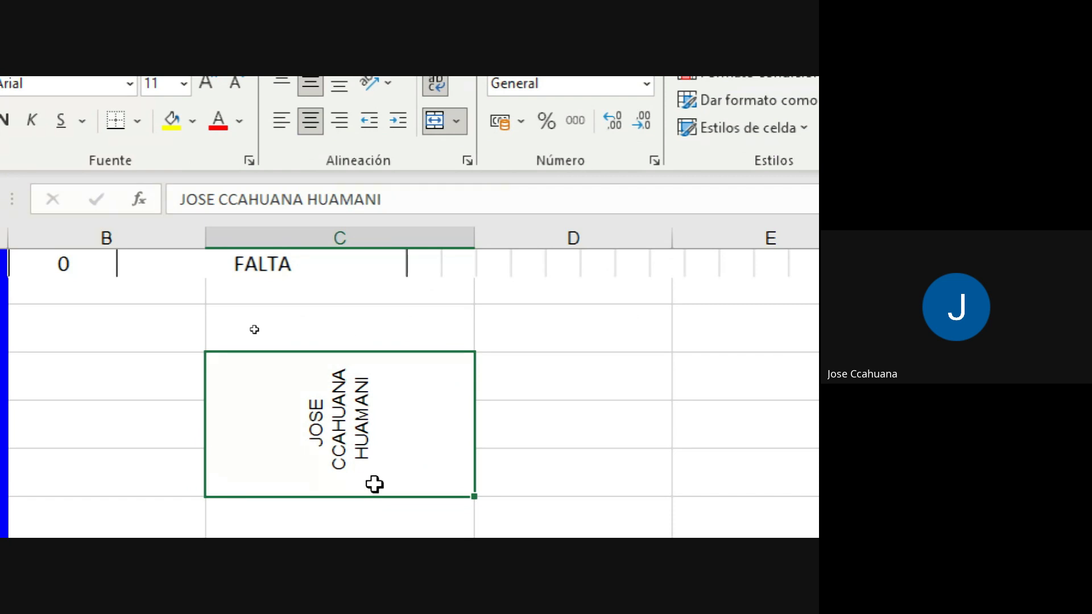
# Edit the upward-rotated name in C15 in place, commit it, and reselect the merged cell.
pyautogui.doubleClick(377, 377)
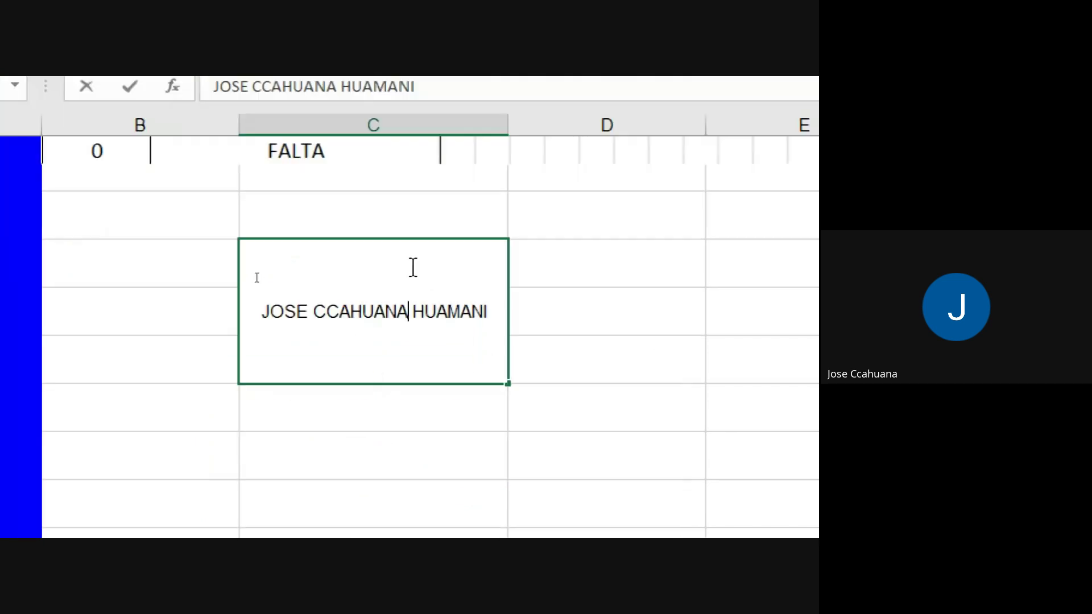
pyautogui.click(490, 312)
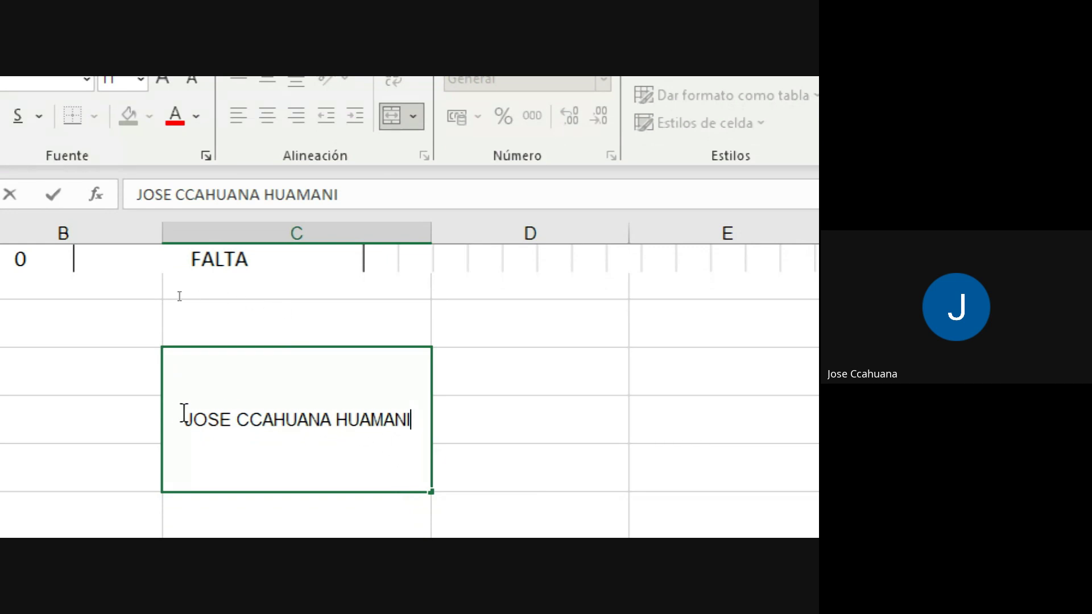
pyautogui.moveTo(189, 420); pyautogui.dragTo(412, 419)
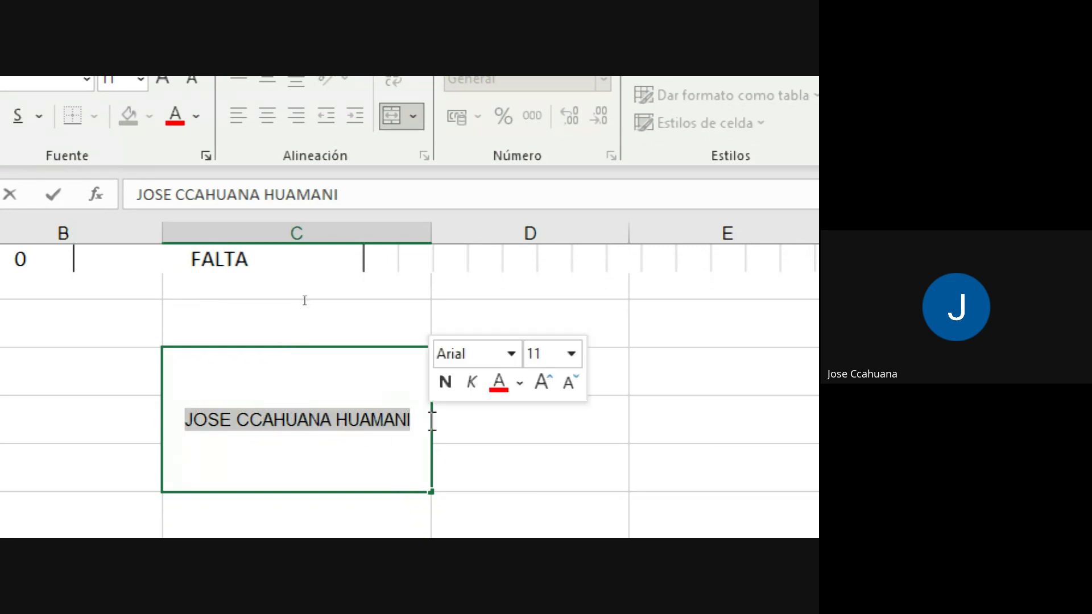
pyautogui.click(526, 302)
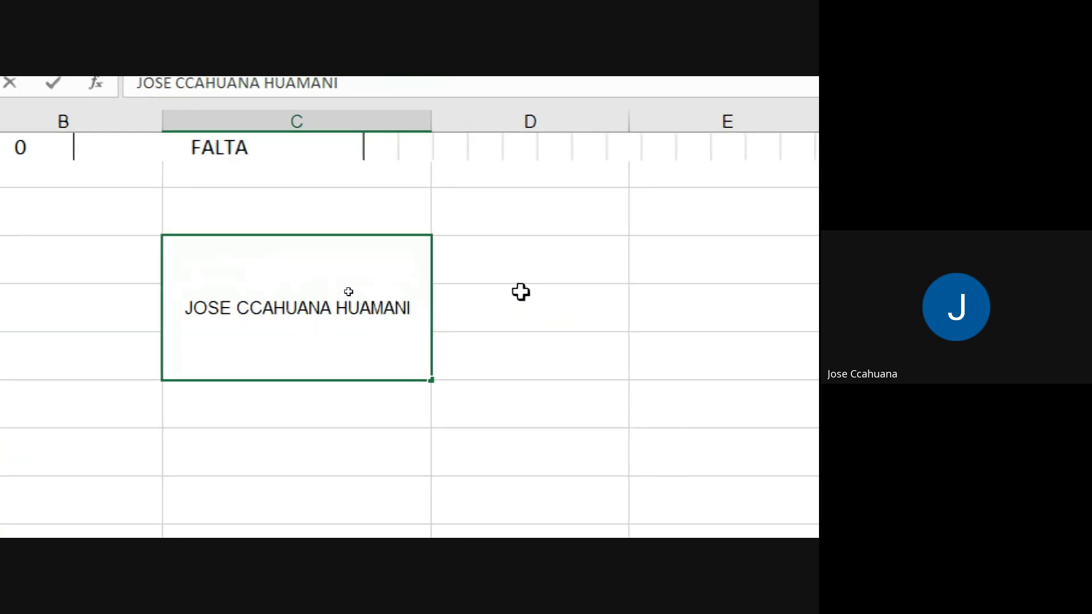
pyautogui.click(511, 255)
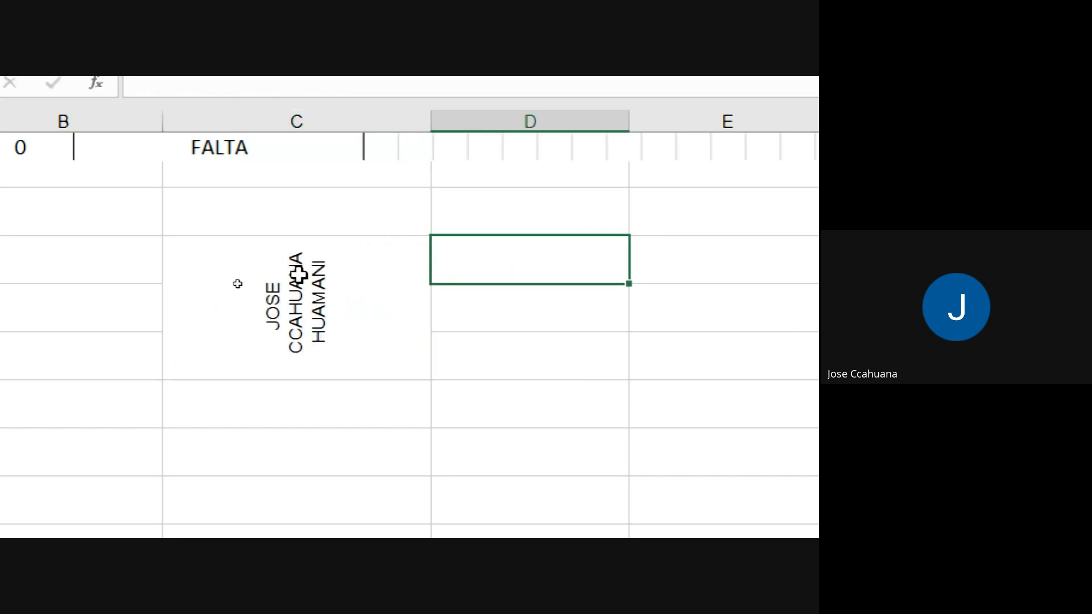
pyautogui.click(293, 292)
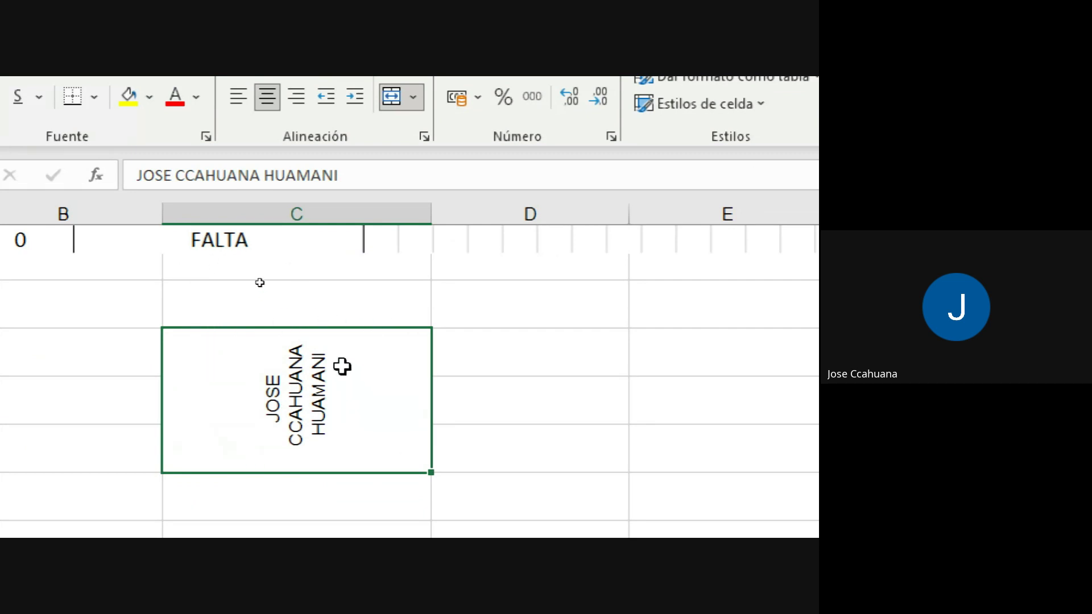
pyautogui.hotkey('ctrl', 'z')
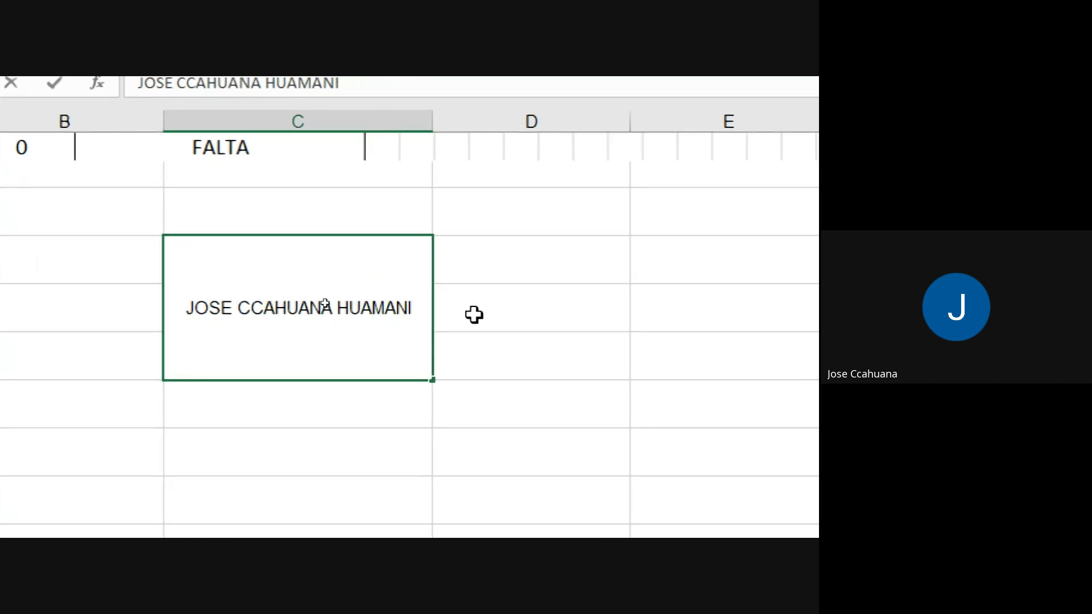
pyautogui.press('Left')
pyautogui.press('Left')
pyautogui.press('Left')
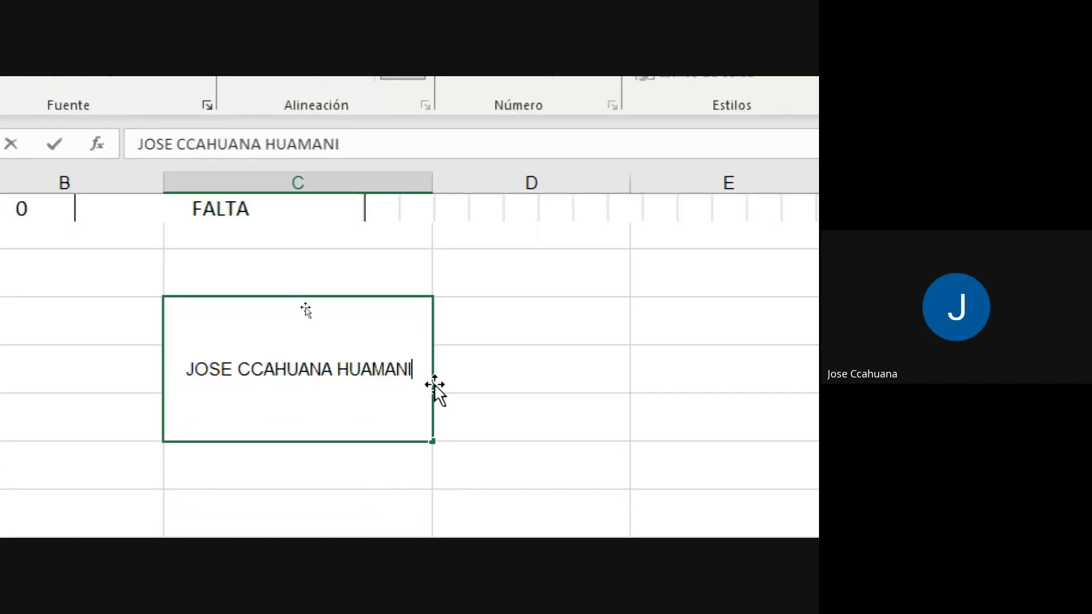
pyautogui.click(540, 305)
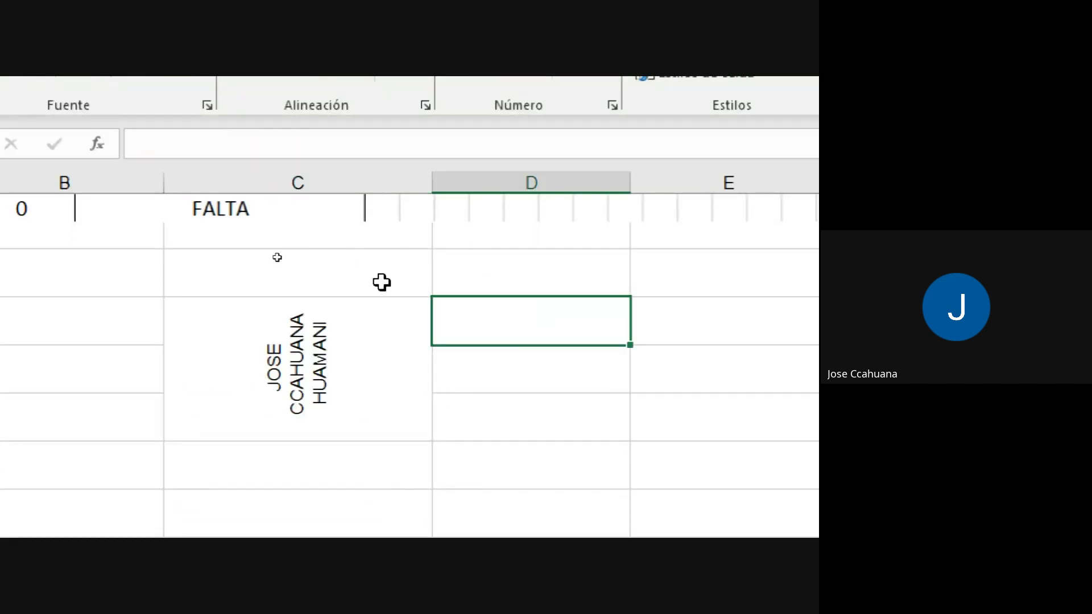
pyautogui.click(323, 352)
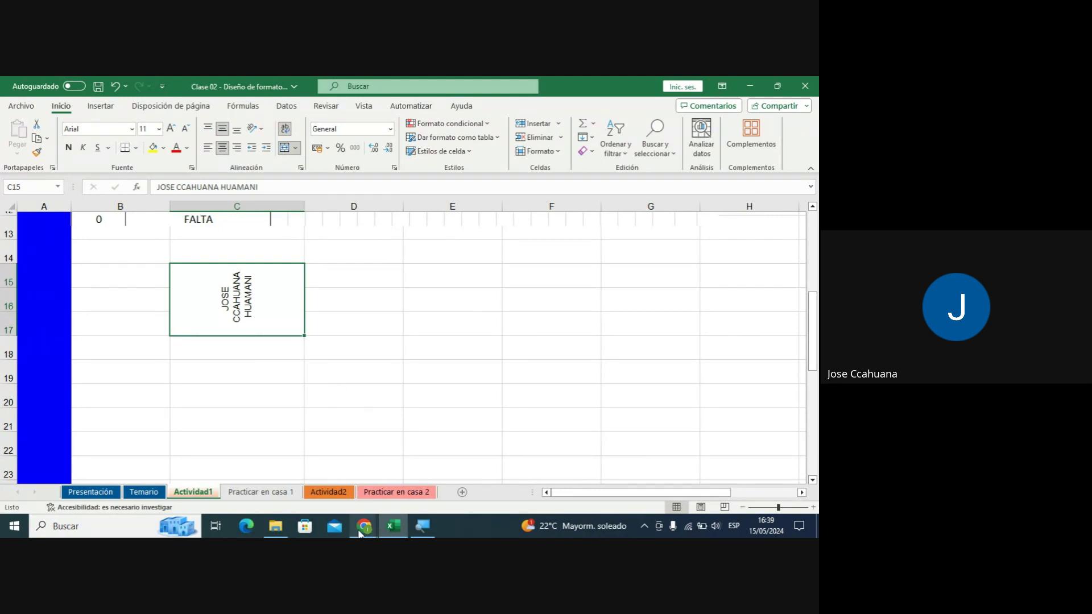
# Bring the Google Meet call forward and answer the first request to join.
pyautogui.moveTo(363, 526)
pyautogui.click(323, 488)
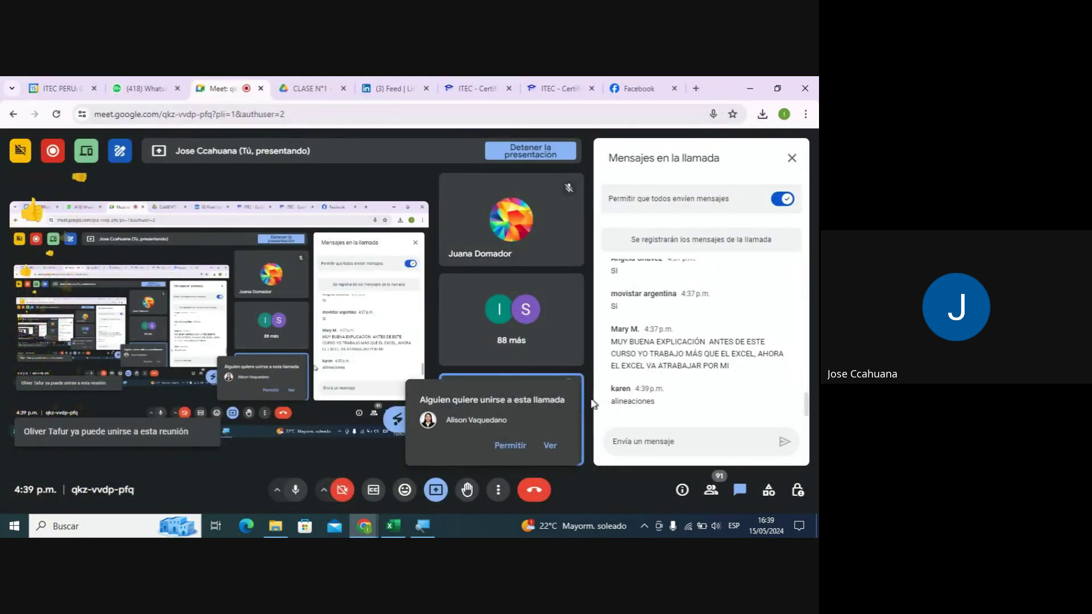
pyautogui.click(514, 445)
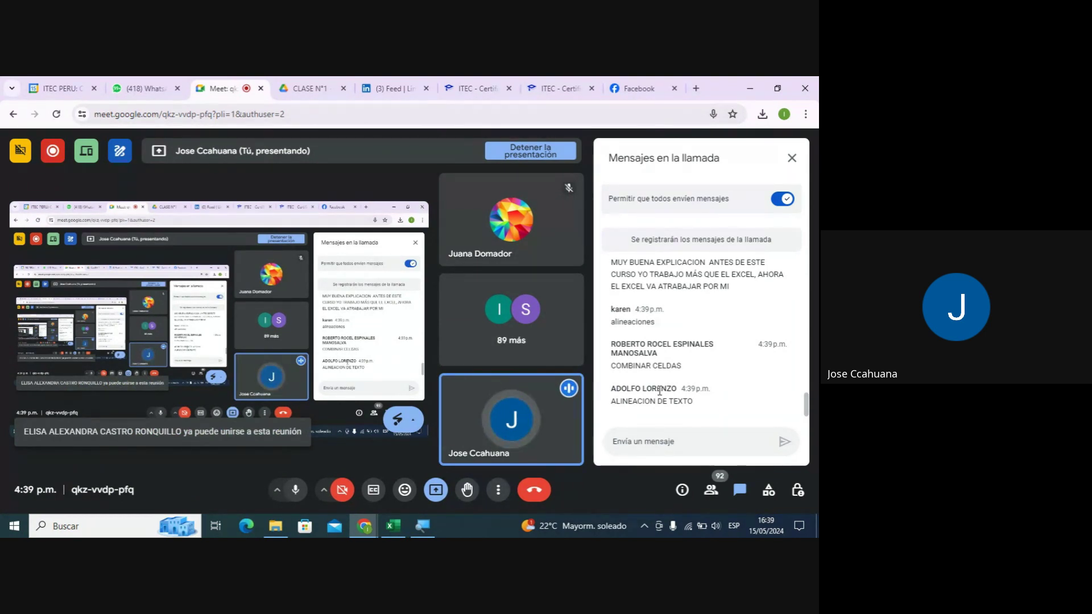
pyautogui.scroll(2, 659, 390)
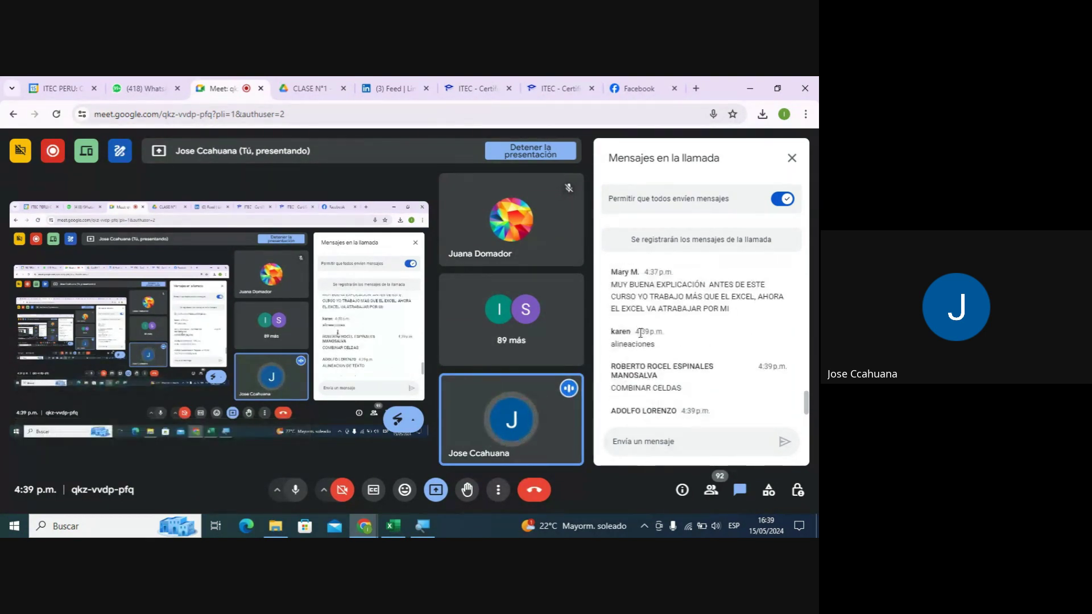
pyautogui.scroll(2, 657, 378)
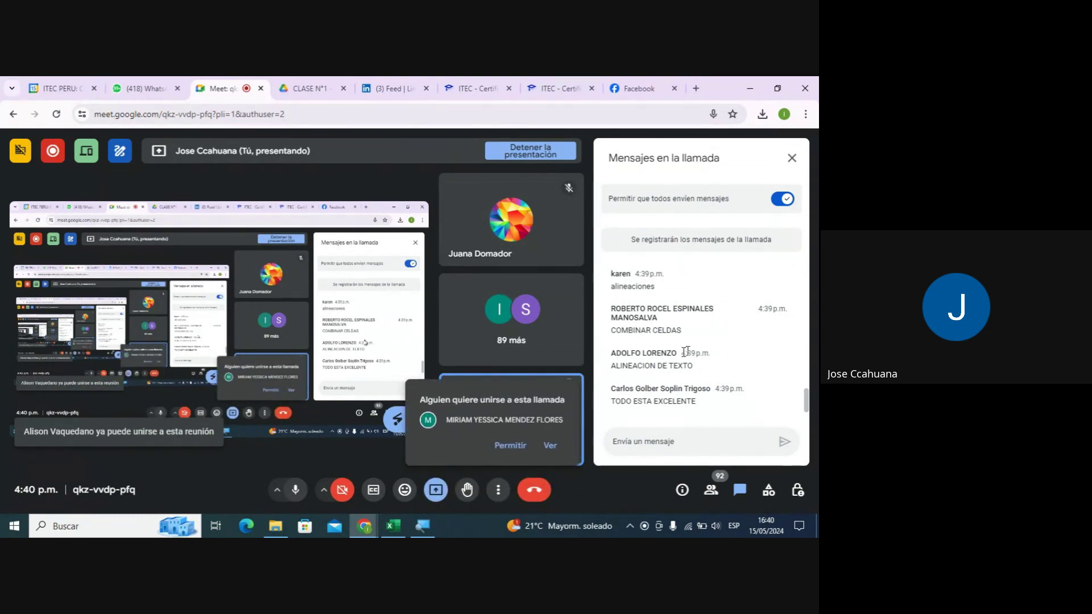
# Admit the next waiting participant and scroll through the students' chat replies.
pyautogui.click(511, 446)
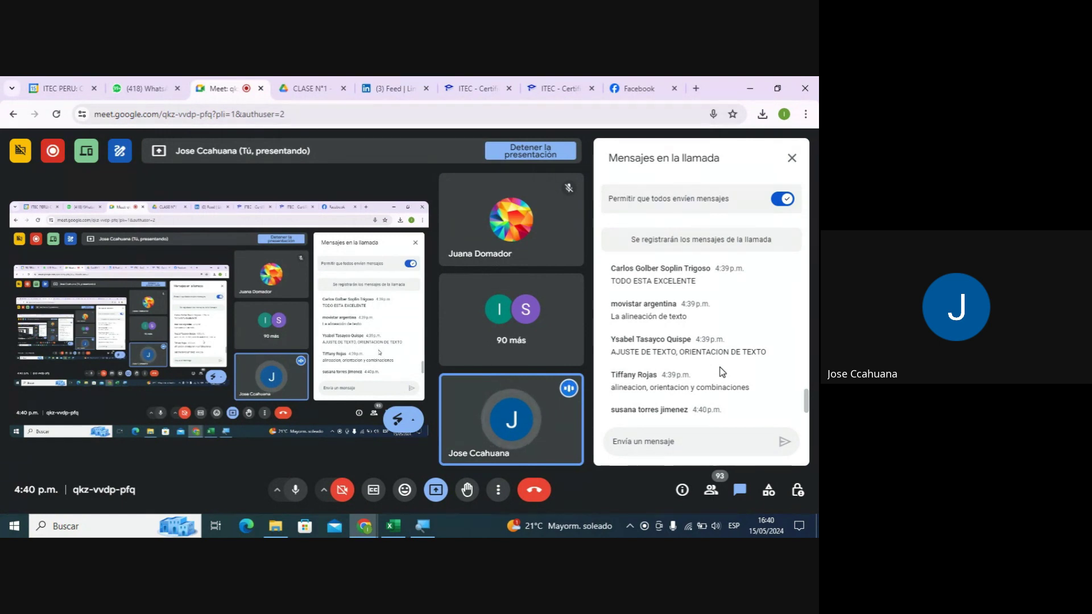
pyautogui.scroll(-1, 719, 367)
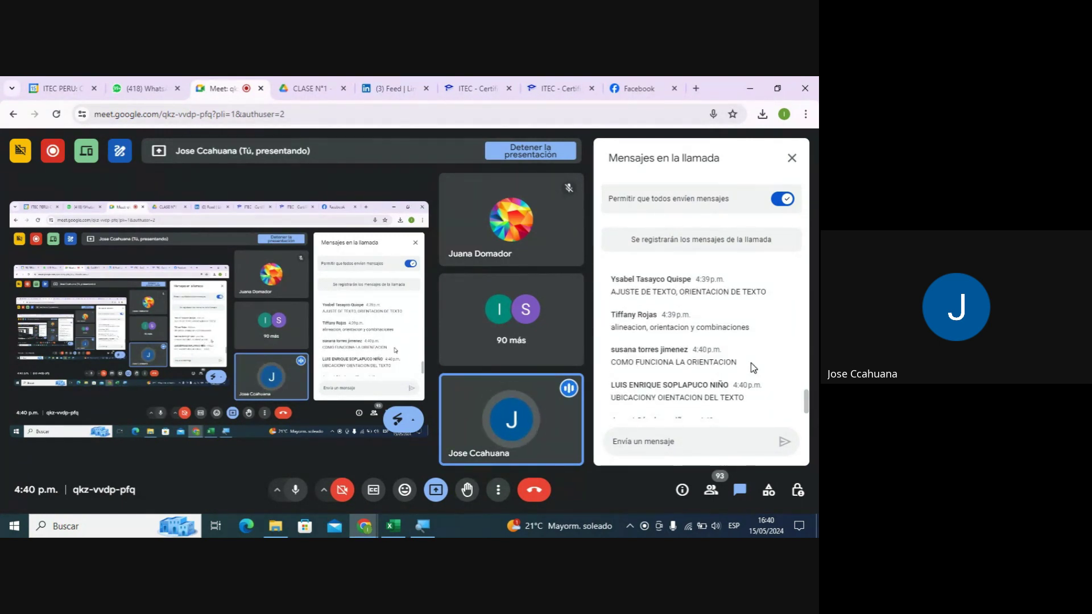
pyautogui.scroll(-1, 726, 357)
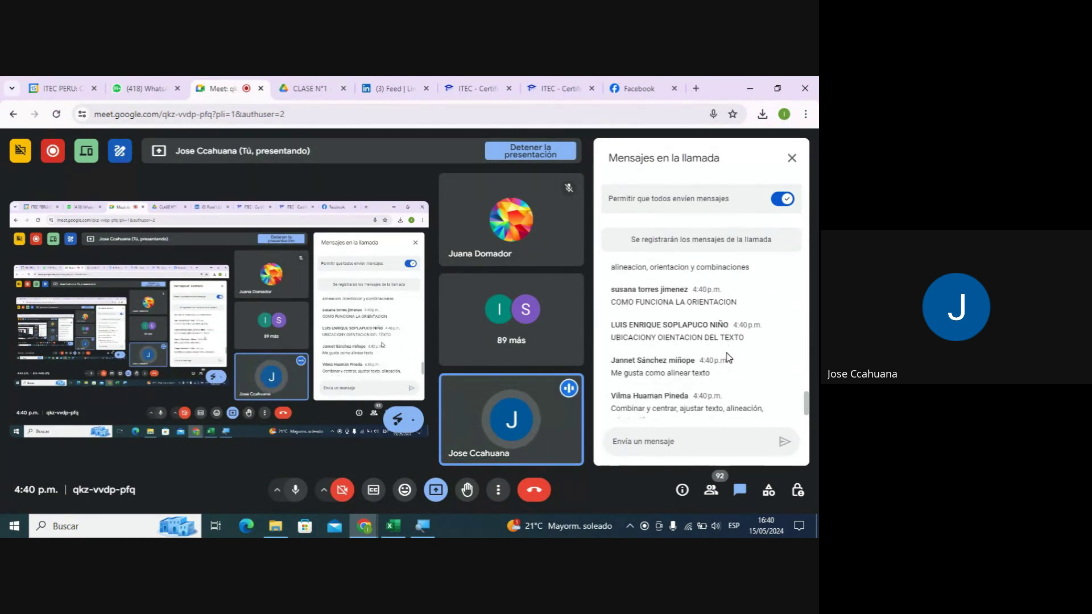
pyautogui.scroll(-1, 727, 357)
pyautogui.scroll(1, 726, 358)
pyautogui.scroll(-1, 726, 357)
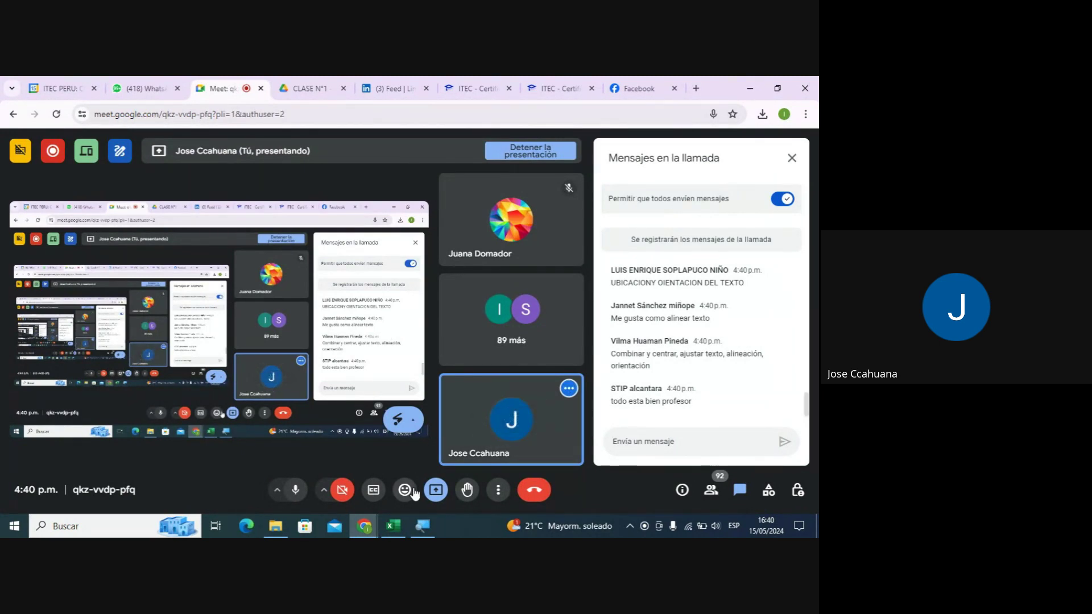
pyautogui.moveTo(392, 525)
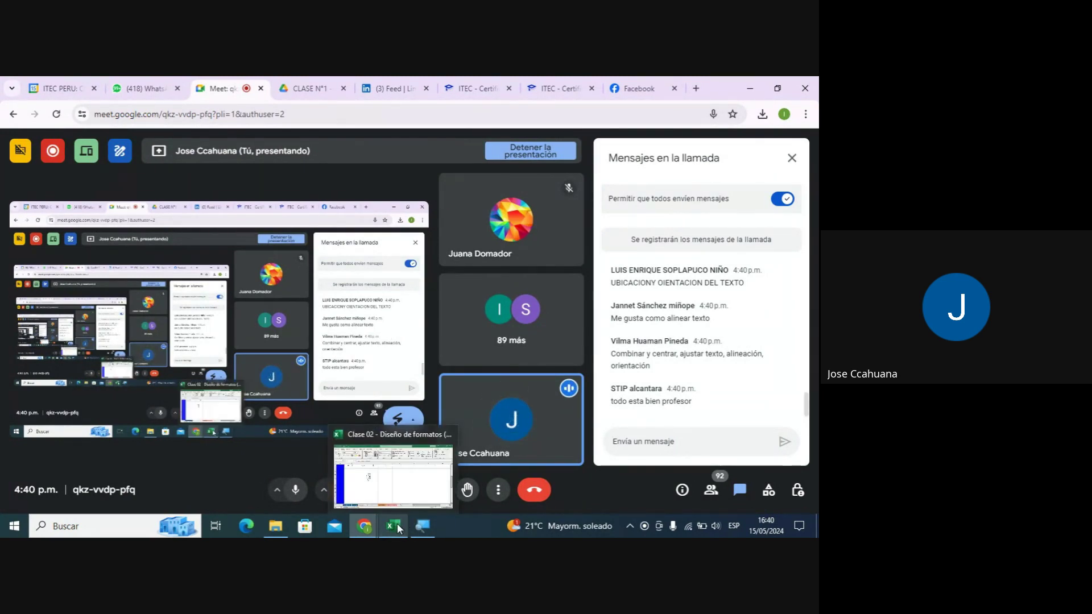
# Back in Excel, turn off Rotate Text Up so C15's name reads horizontally, then reselect C15.
pyautogui.click(397, 472)
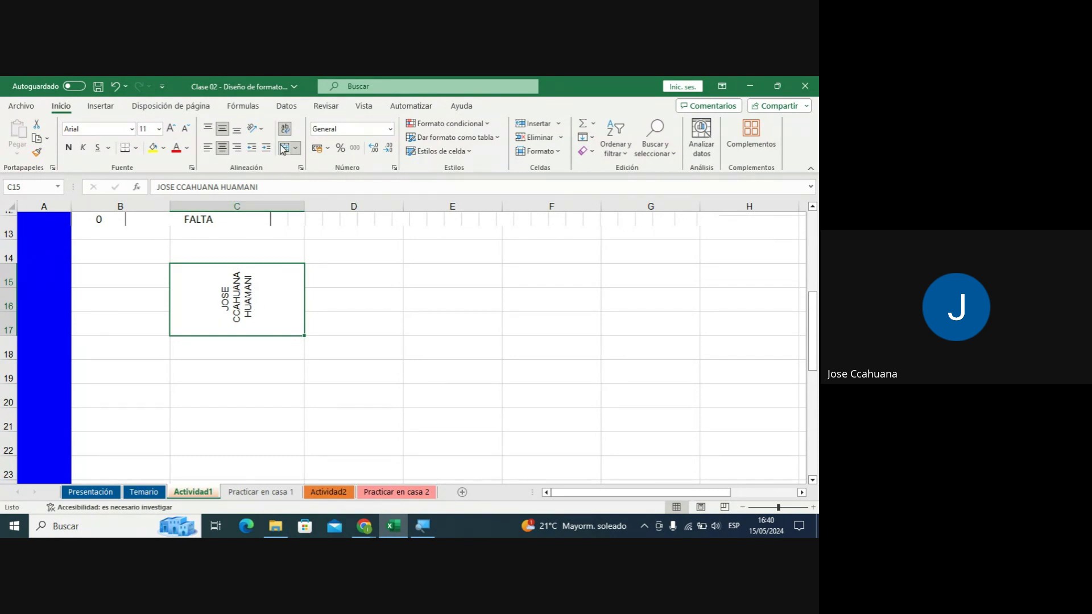
pyautogui.click(259, 132)
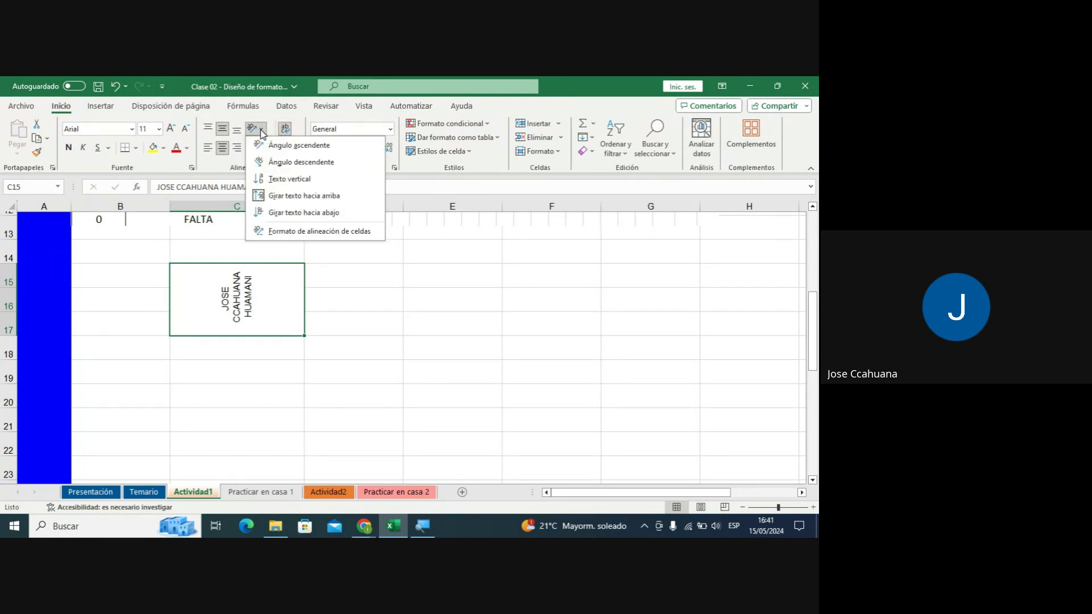
pyautogui.click(262, 197)
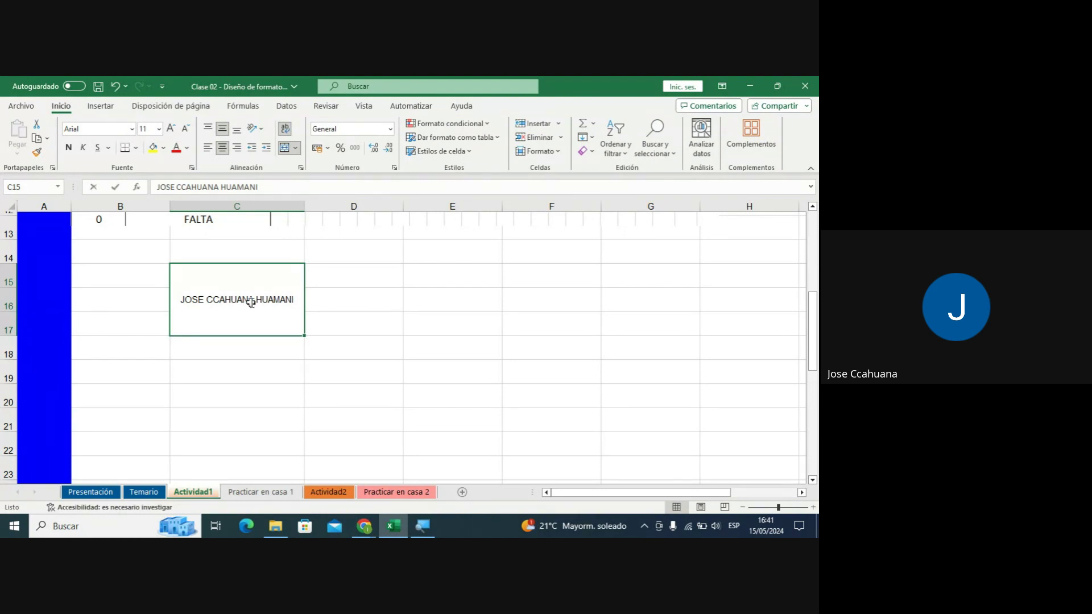
pyautogui.doubleClick(250, 302)
pyautogui.click(329, 295)
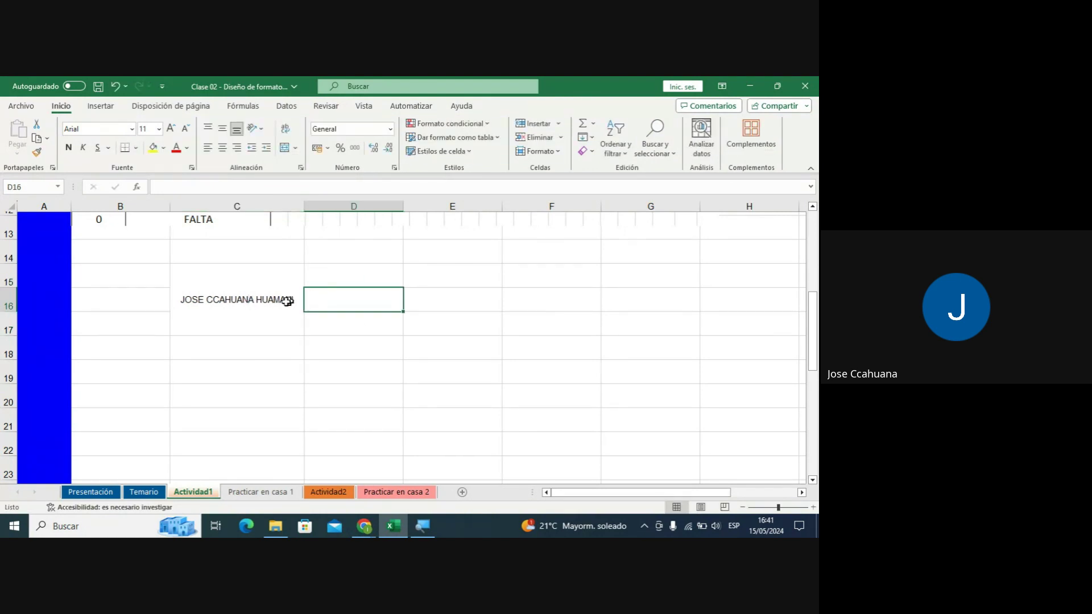
pyautogui.click(275, 302)
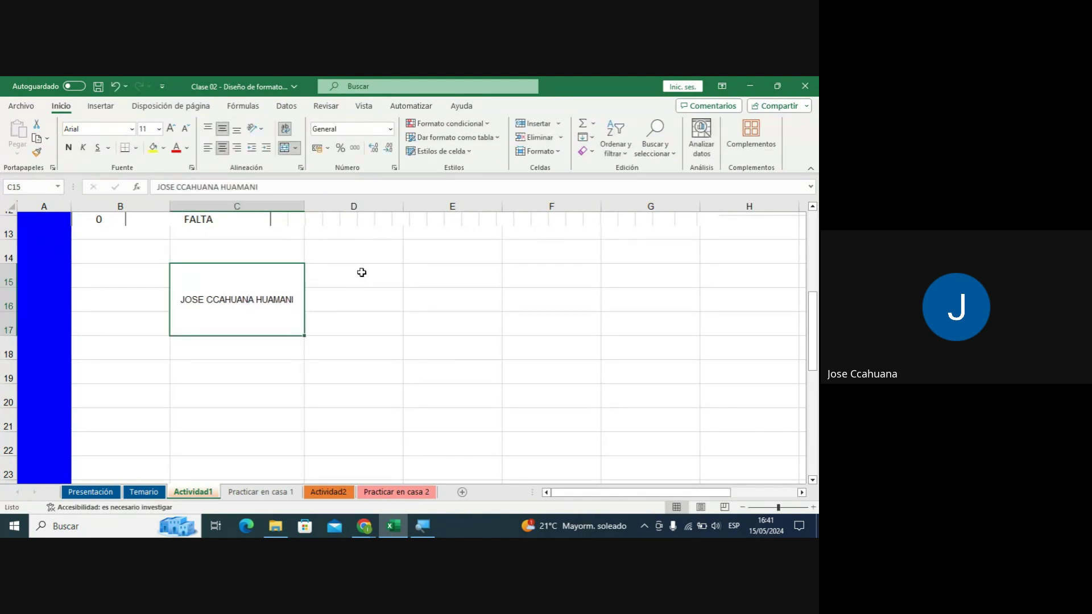
# Enter NRO in C15, then merge D15:D17 into one centred cell with Merge & Center.
pyautogui.write('N')
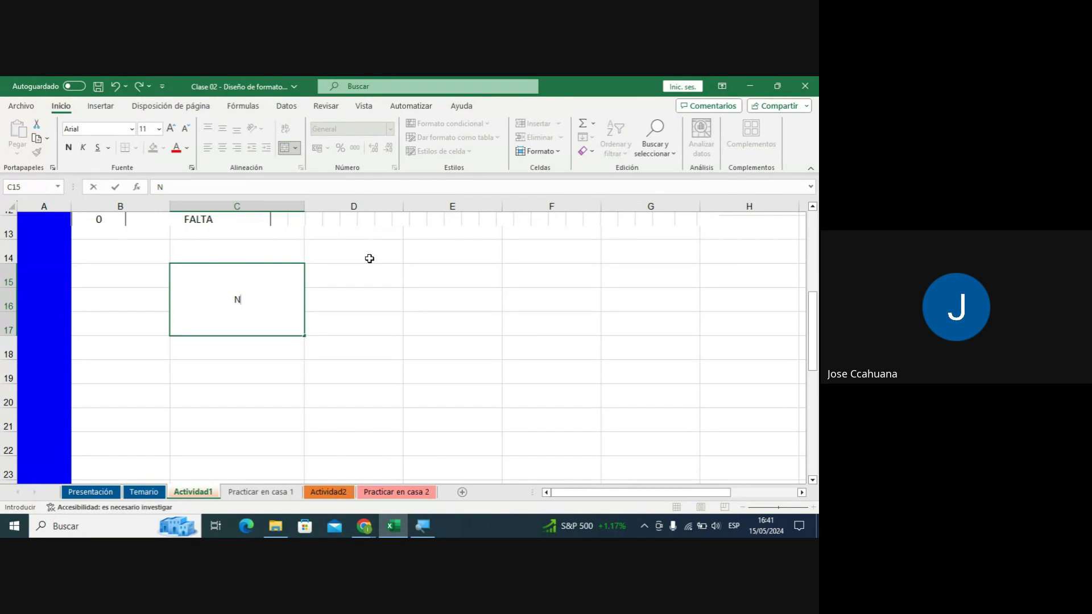
pyautogui.write('RO')
pyautogui.click(335, 302)
pyautogui.click(335, 275)
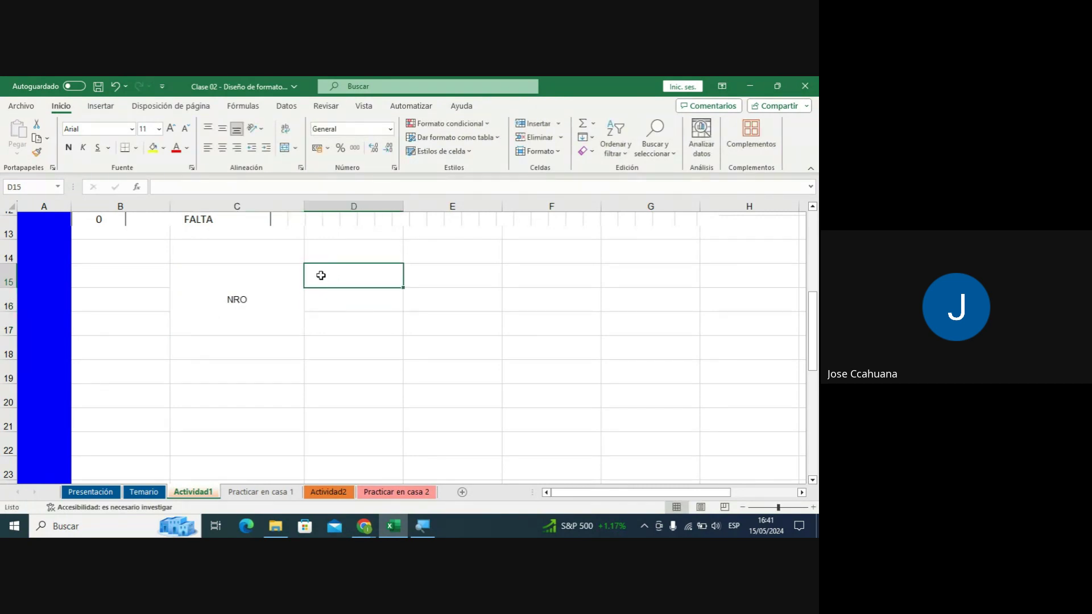
pyautogui.moveTo(331, 275); pyautogui.dragTo(338, 318)
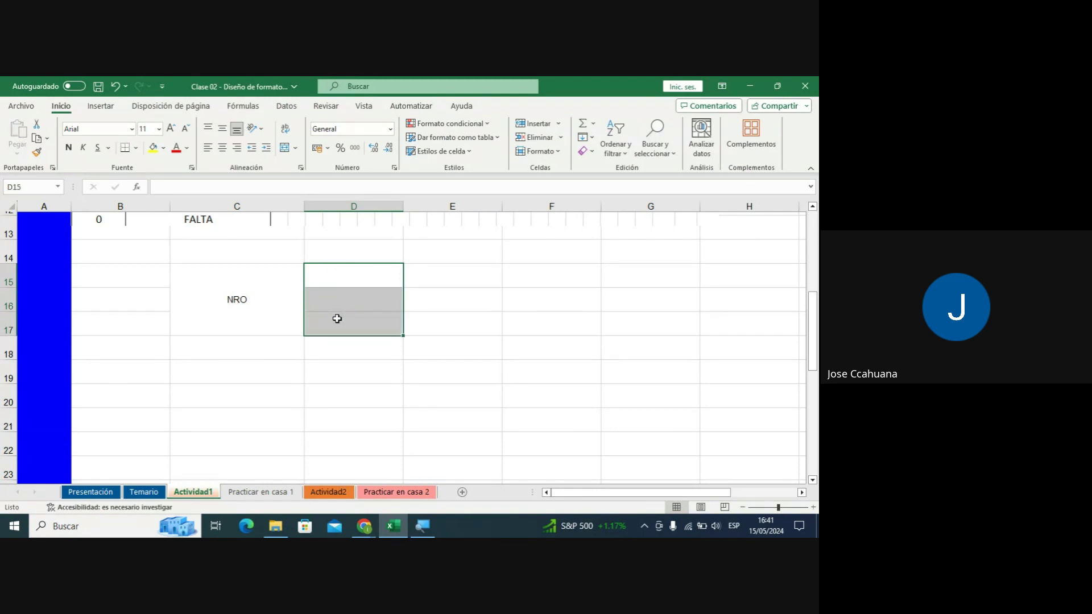
pyautogui.click(342, 279)
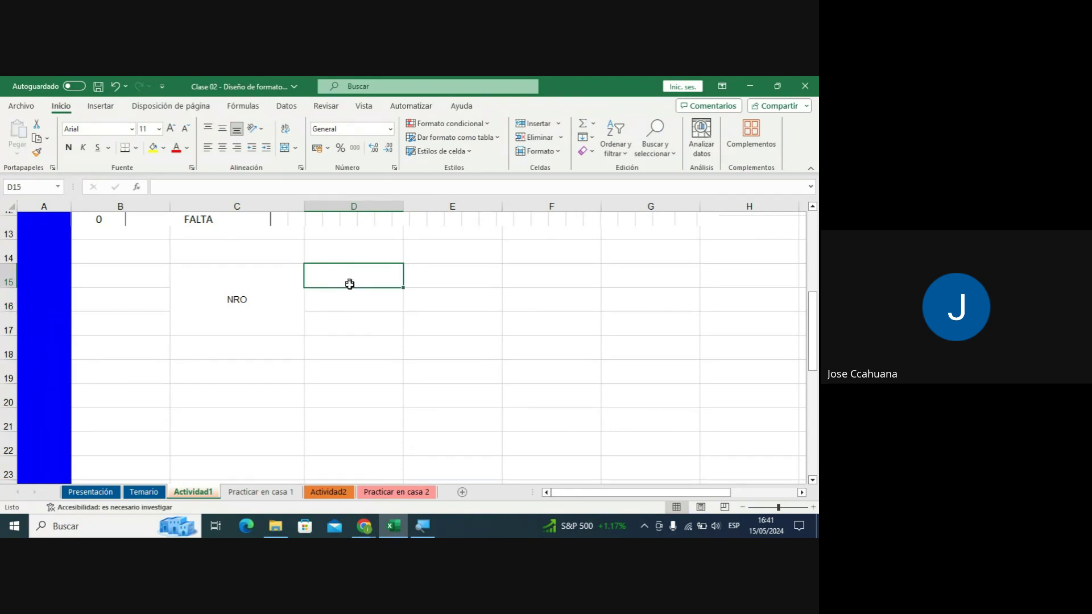
pyautogui.moveTo(349, 283); pyautogui.dragTo(344, 319)
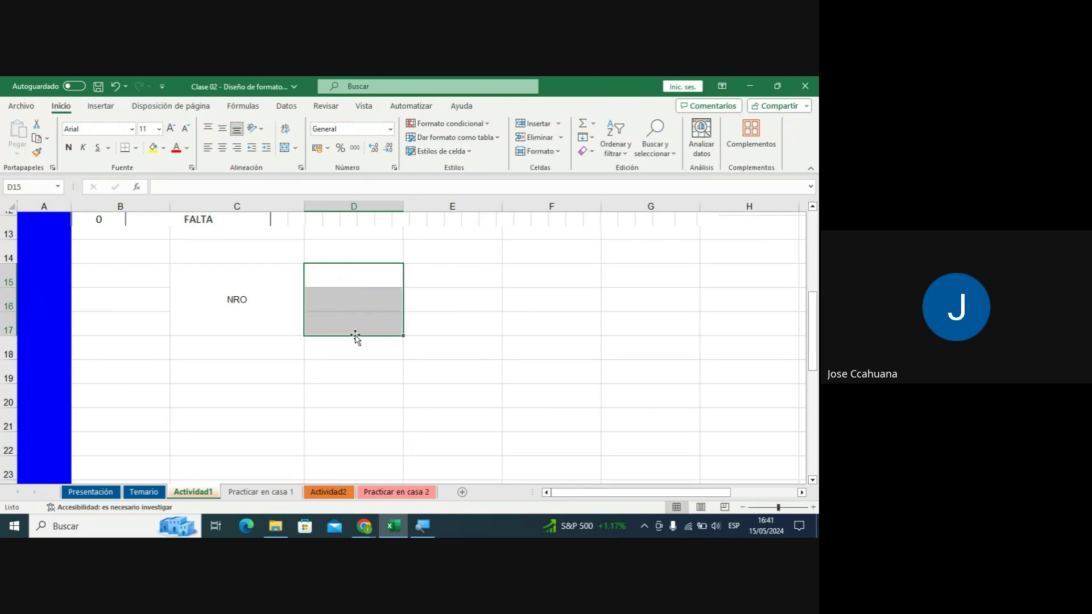
pyautogui.click(336, 273)
pyautogui.click(271, 284)
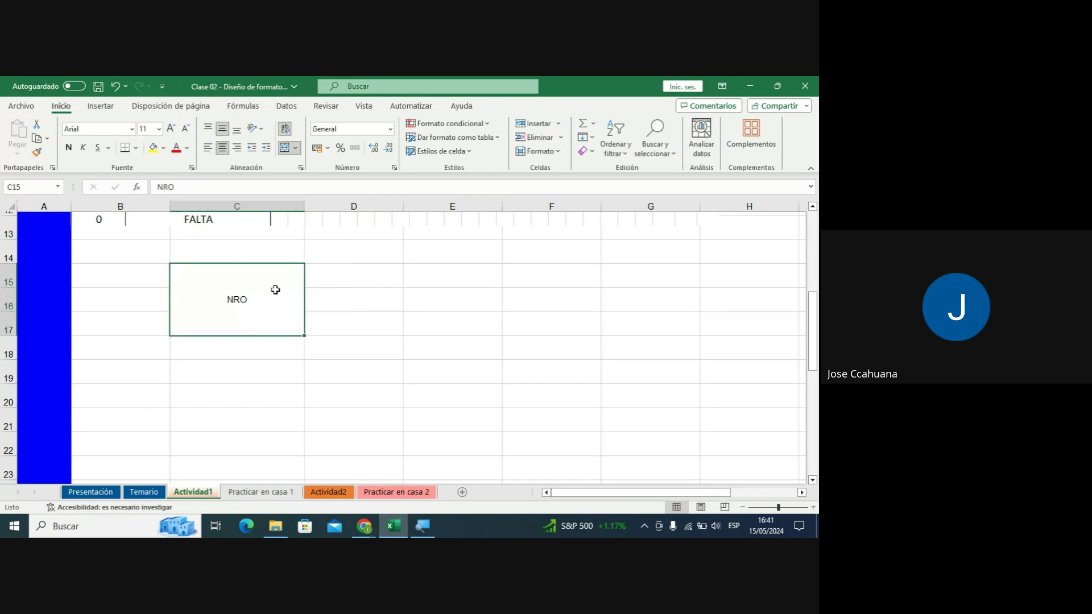
pyautogui.click(346, 273)
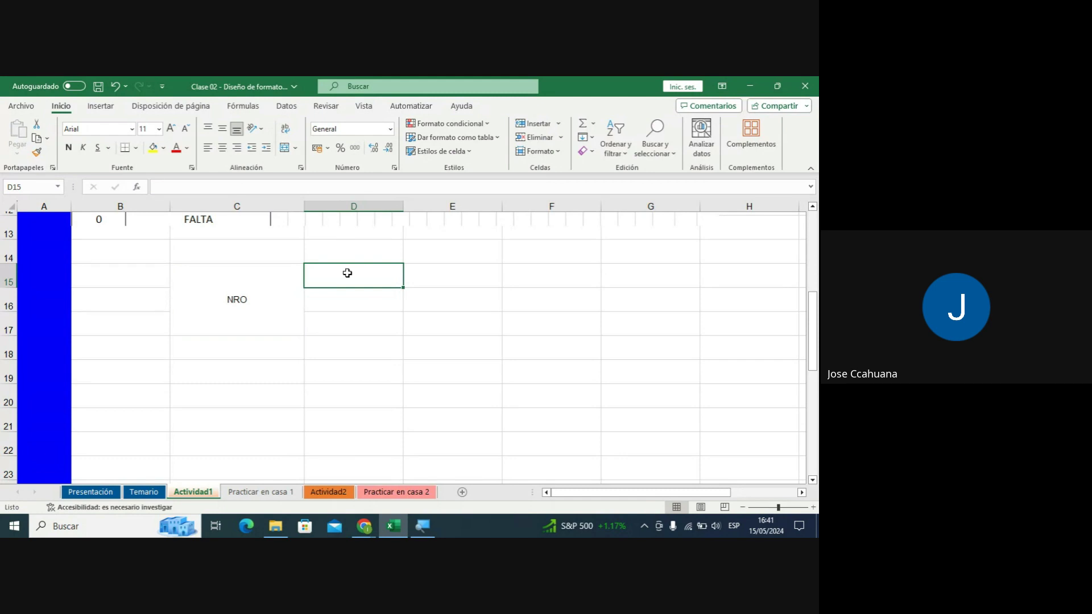
pyautogui.moveTo(347, 283); pyautogui.dragTo(347, 328)
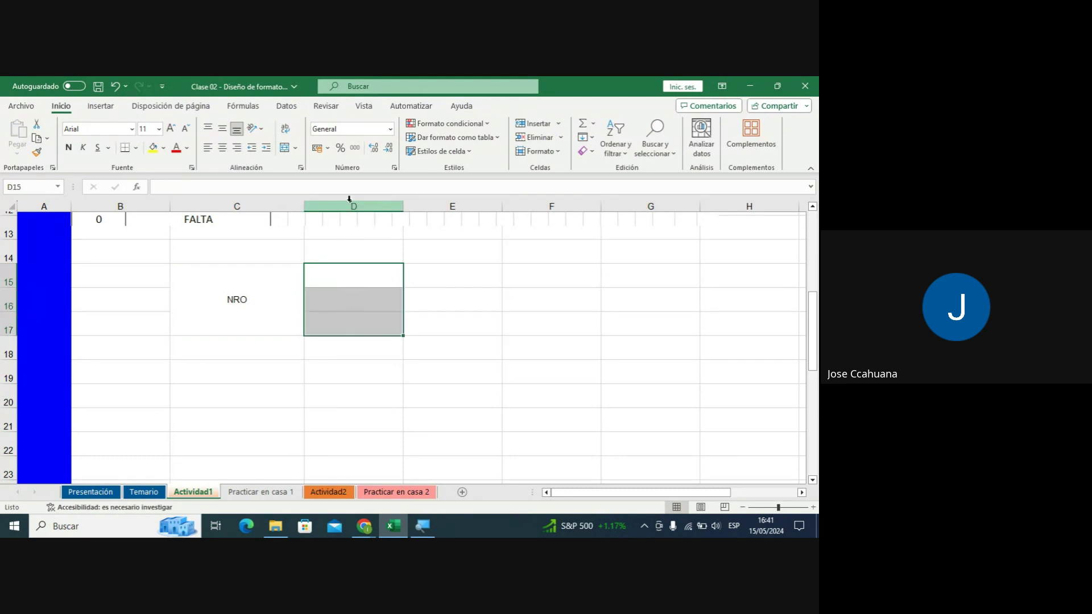
pyautogui.click(285, 152)
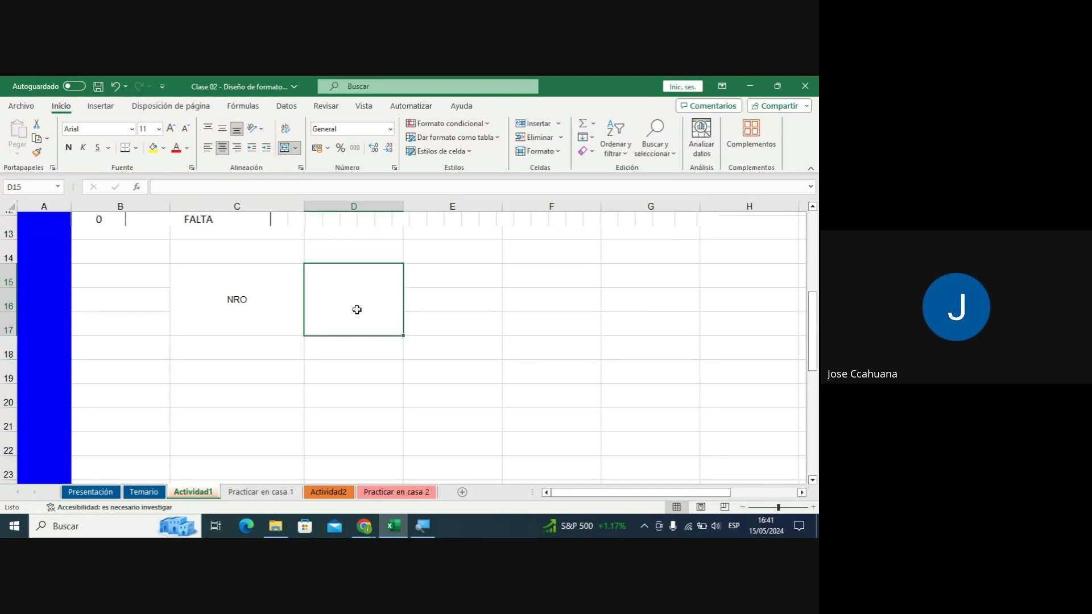
# Type the heading NOMBRE DEL ALUMNO into merged cell D15 and middle-align it vertically.
pyautogui.scroll(1, 354, 308)
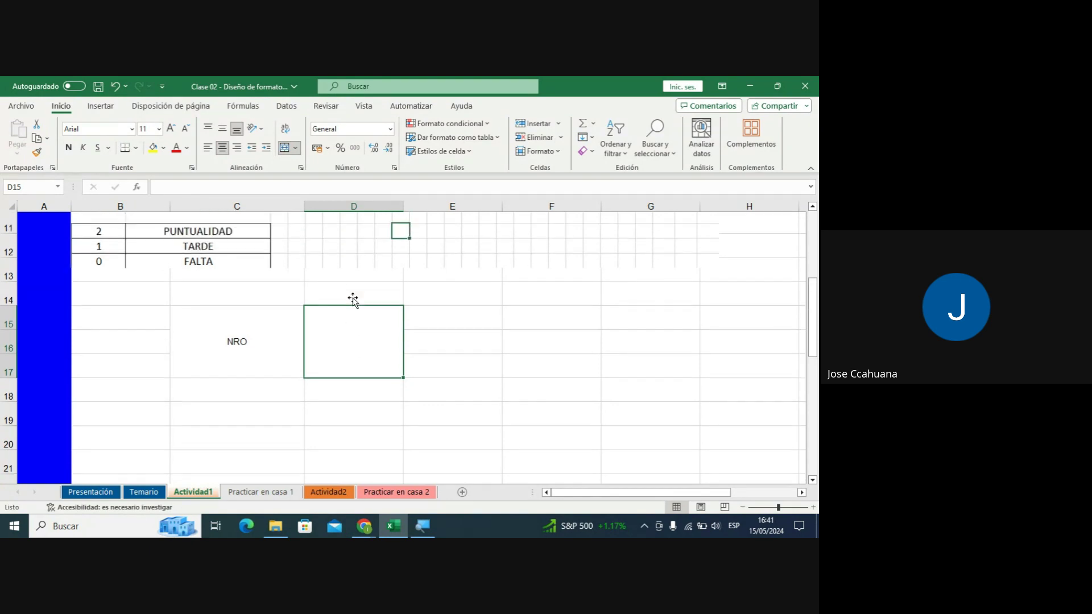
pyautogui.scroll(1, 353, 297)
pyautogui.scroll(1, 353, 297)
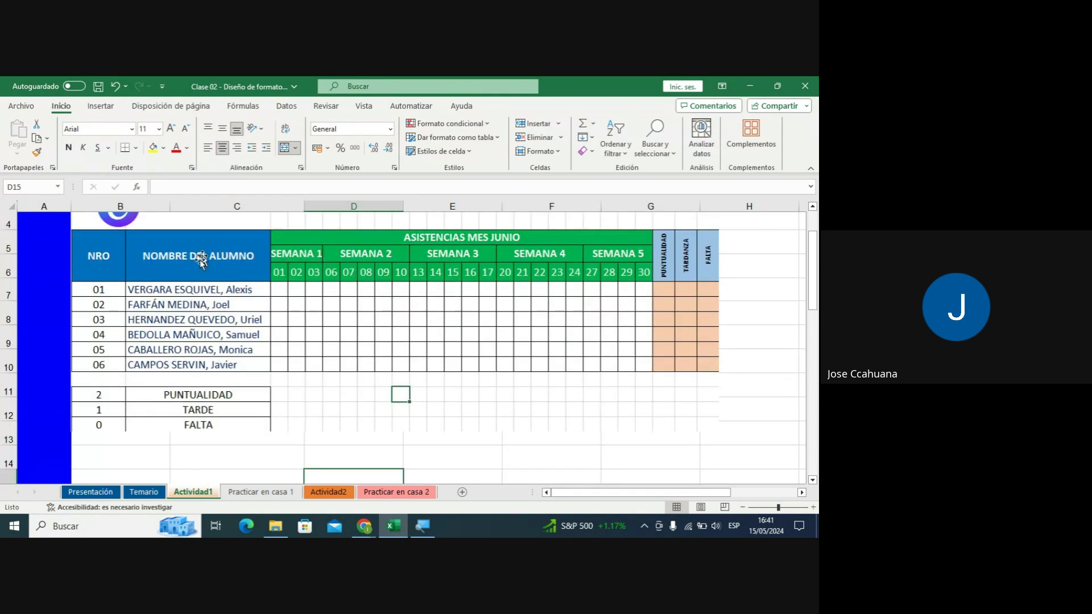
pyautogui.scroll(-1, 196, 272)
pyautogui.scroll(-1, 214, 277)
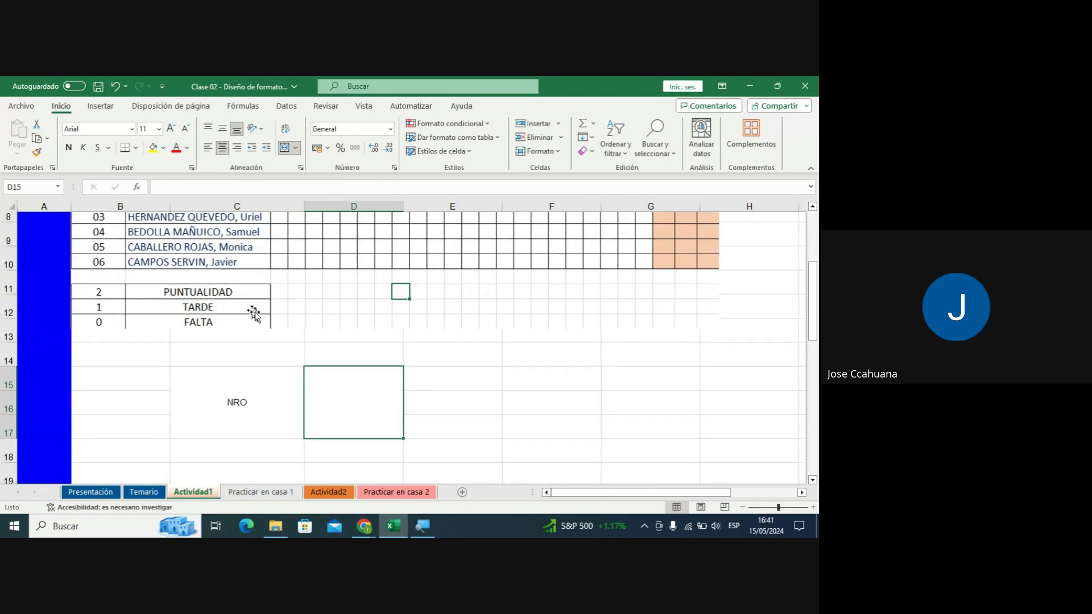
pyautogui.write('N')
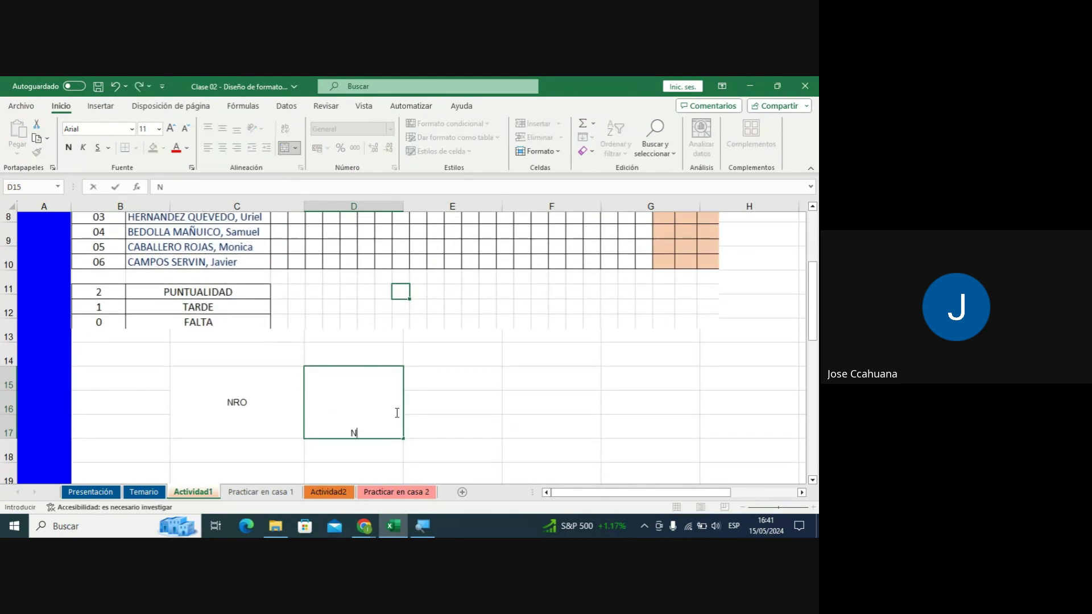
pyautogui.write('OMBRE DEL')
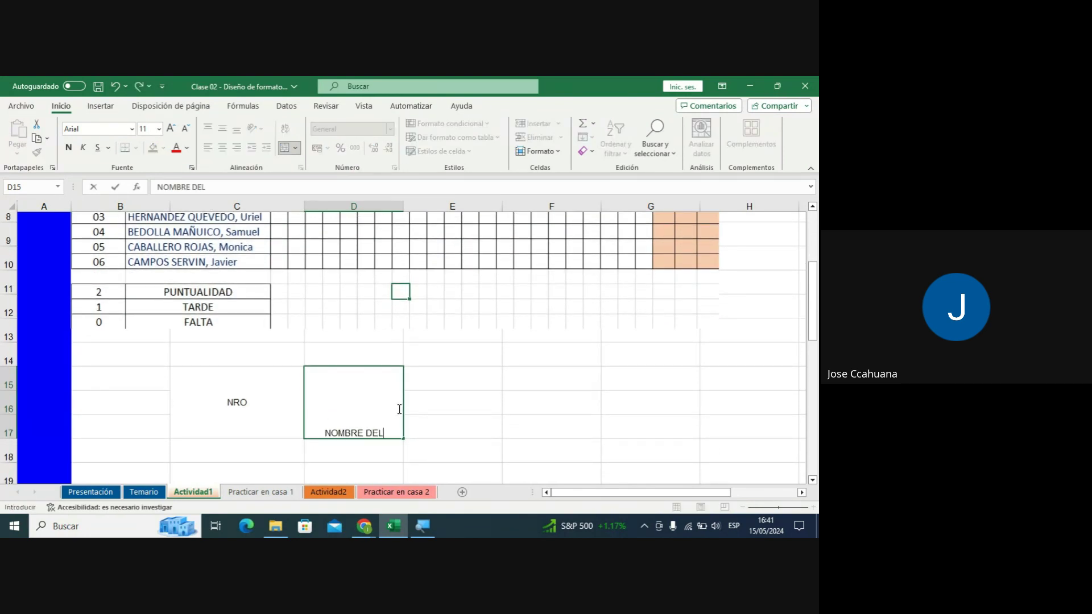
pyautogui.write(' ALUM')
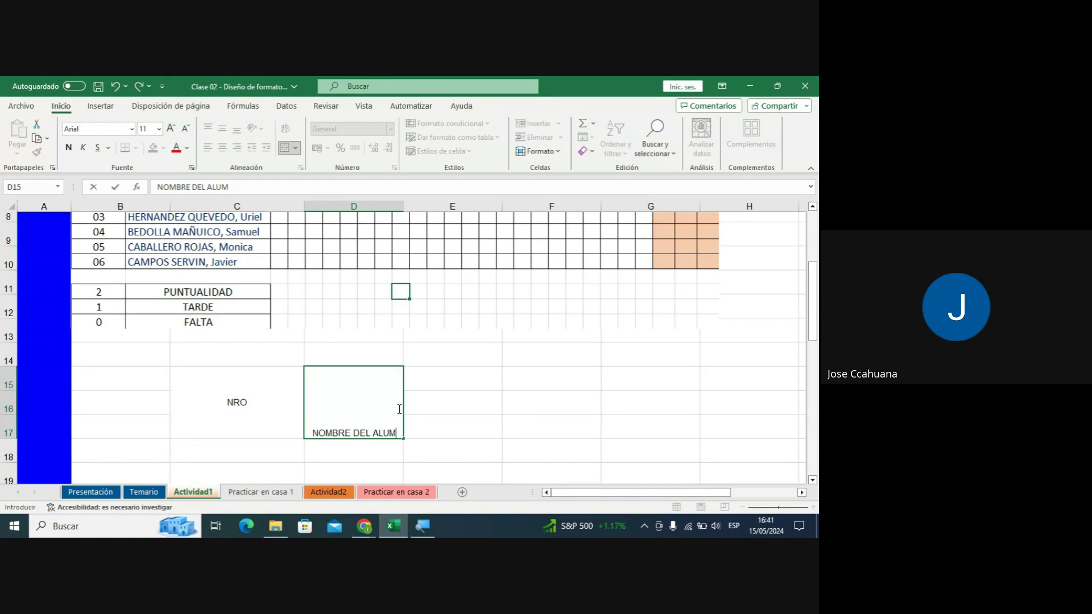
pyautogui.write('NO')
pyautogui.press('Return')
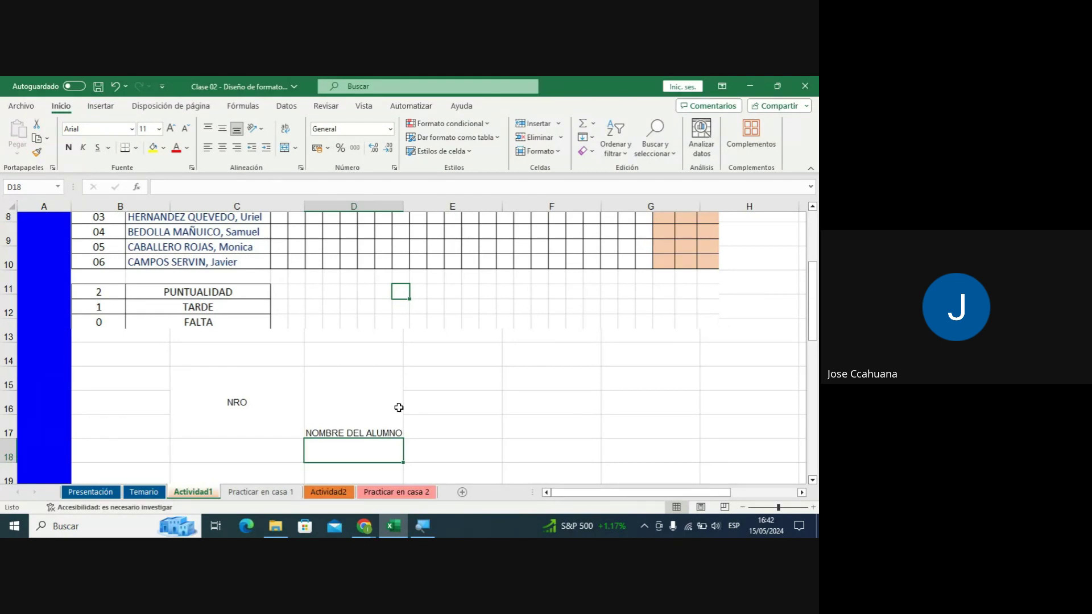
pyautogui.click(399, 408)
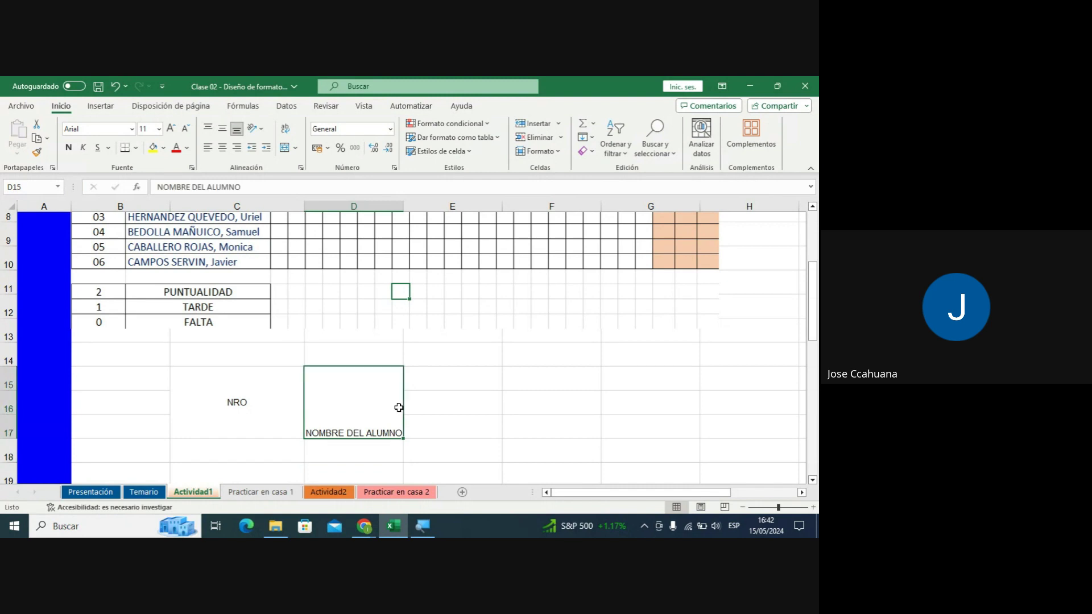
pyautogui.click(221, 132)
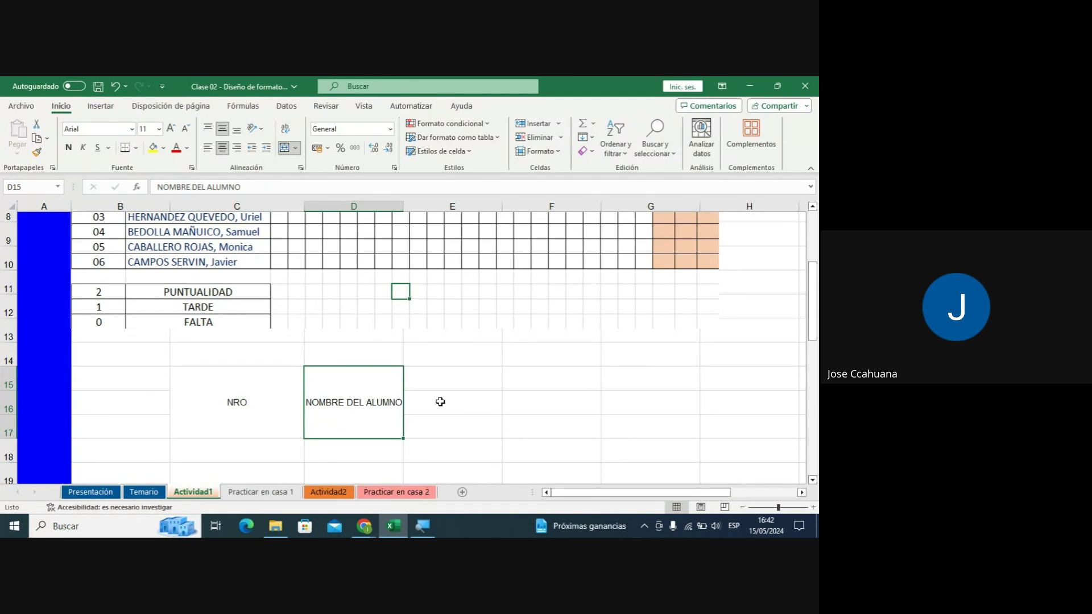
pyautogui.scroll(1, 398, 319)
pyautogui.scroll(1, 398, 319)
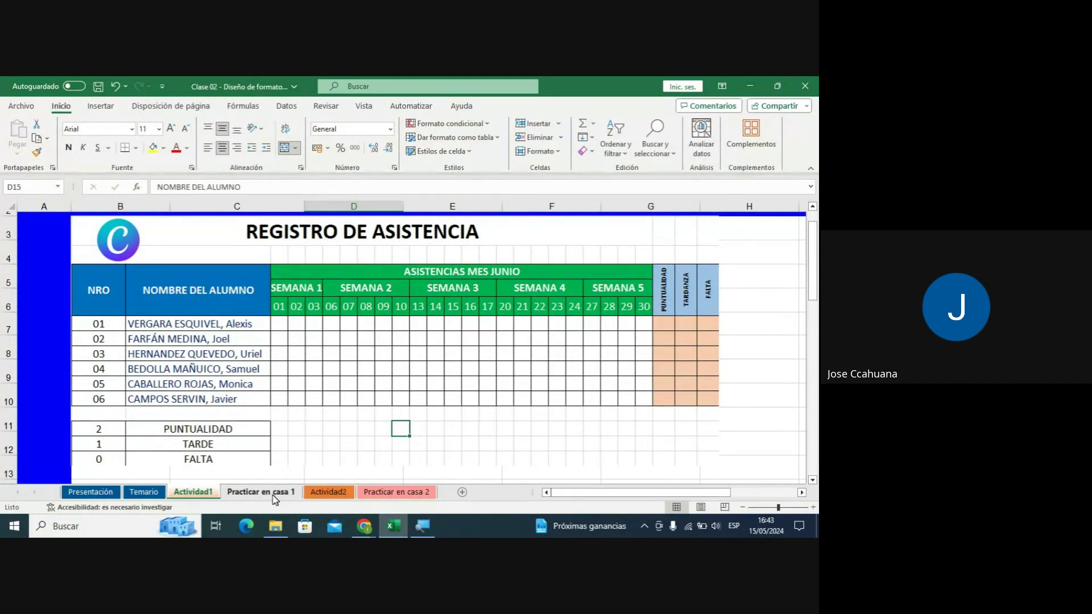
pyautogui.scroll(-2, 276, 384)
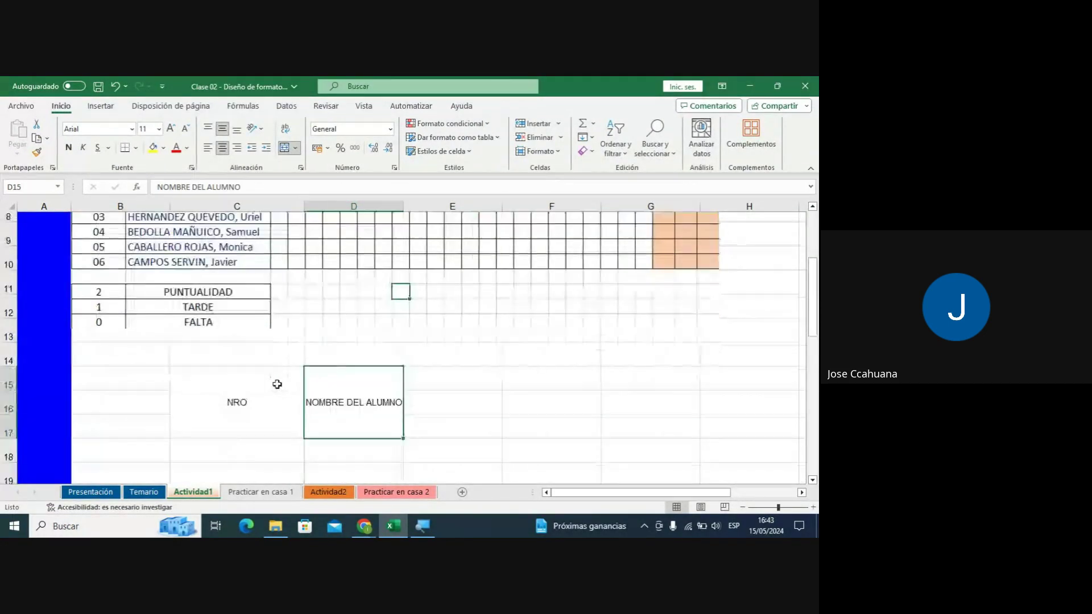
pyautogui.click(263, 402)
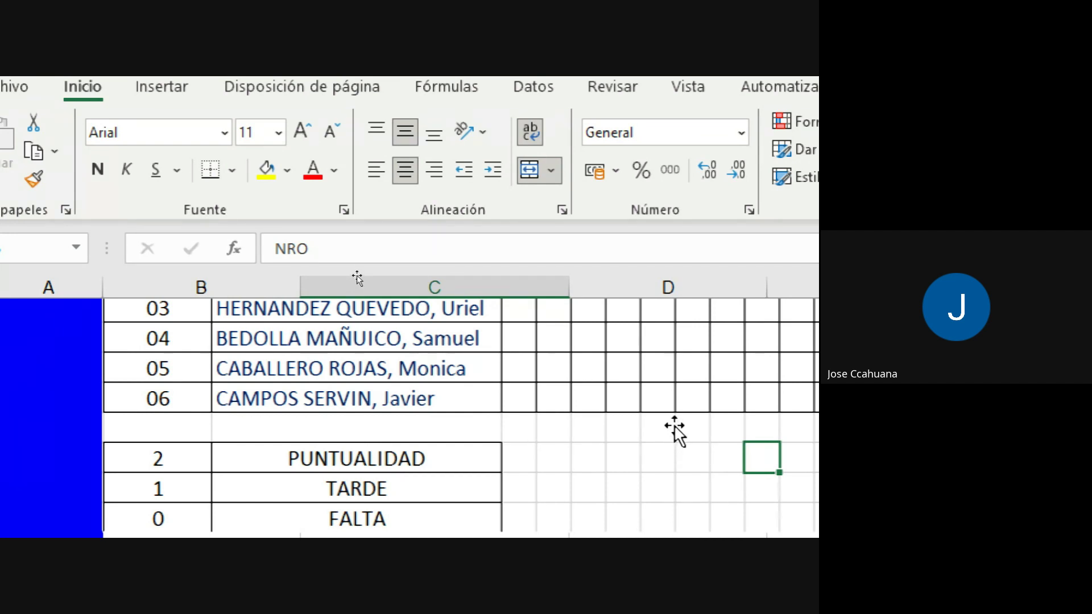
pyautogui.click(537, 274)
pyautogui.scroll(-2, 476, 408)
pyautogui.scroll(-2, 475, 410)
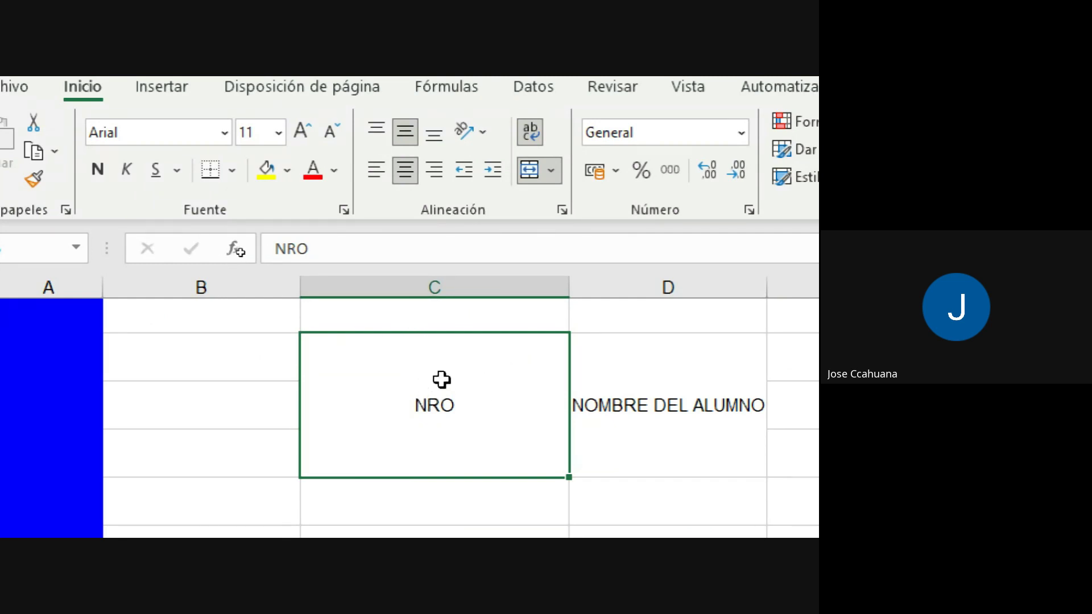
pyautogui.scroll(2, 477, 318)
# Drag column C's right border left to narrow it to 6.00 (53 pixels).
pyautogui.scroll(5, 476, 318)
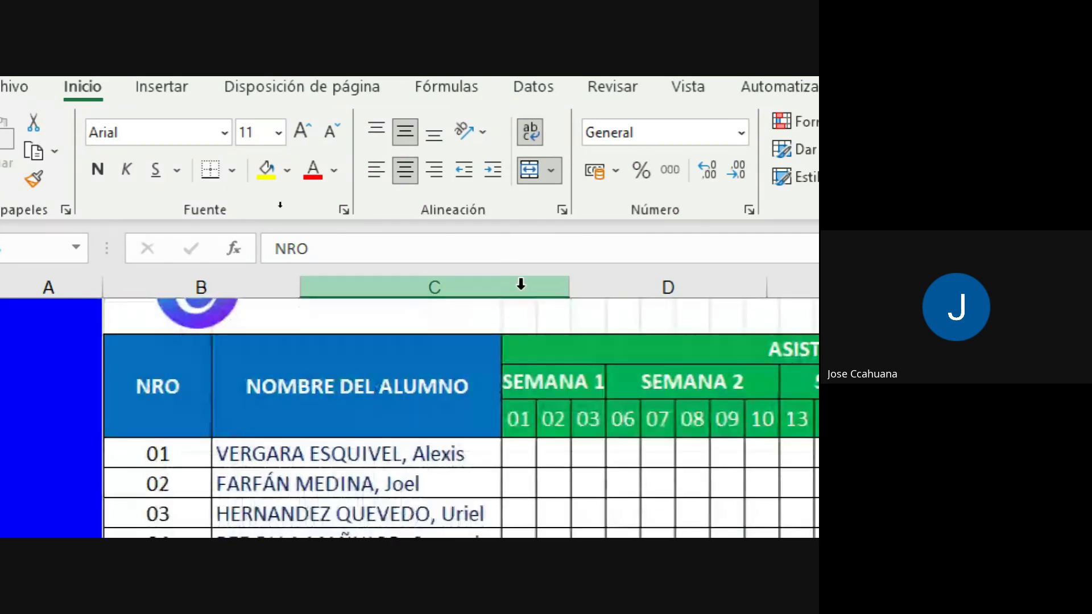
pyautogui.scroll(2, 519, 278)
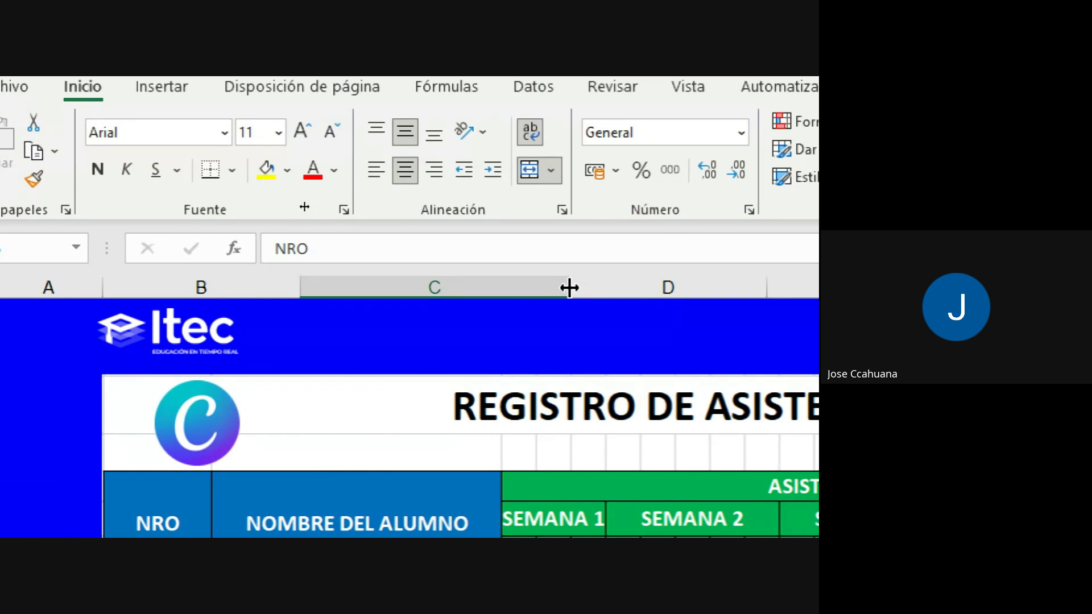
pyautogui.moveTo(570, 290); pyautogui.dragTo(376, 285)
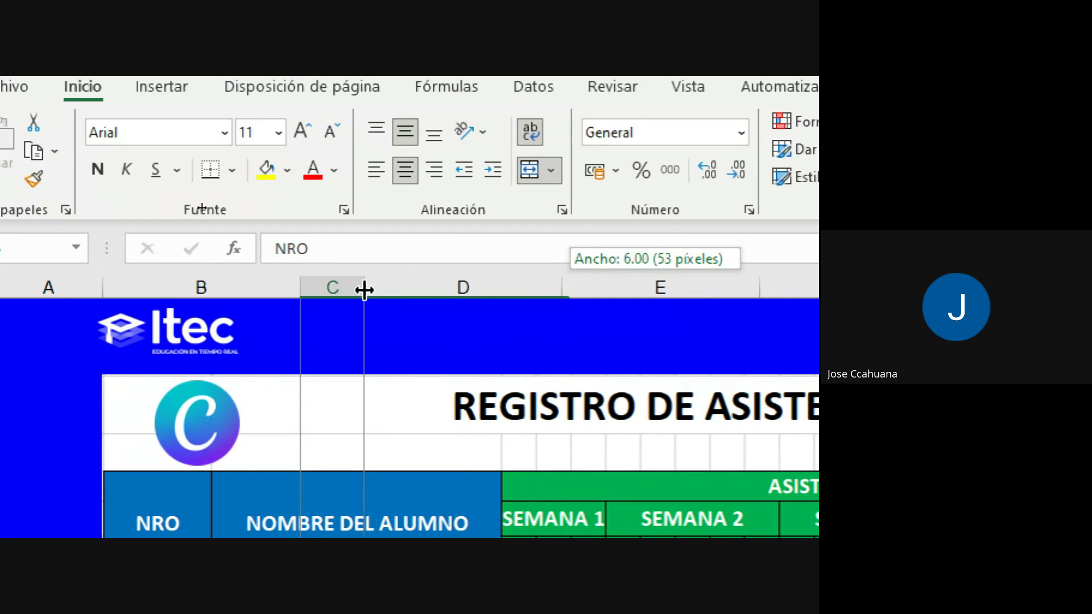
pyautogui.moveTo(376, 286); pyautogui.dragTo(360, 286)
pyautogui.scroll(-1, 442, 308)
# Select the NOMBRE DEL ALUMNO cell and widen column D to 32.13 (262 pixels).
pyautogui.scroll(-2, 441, 309)
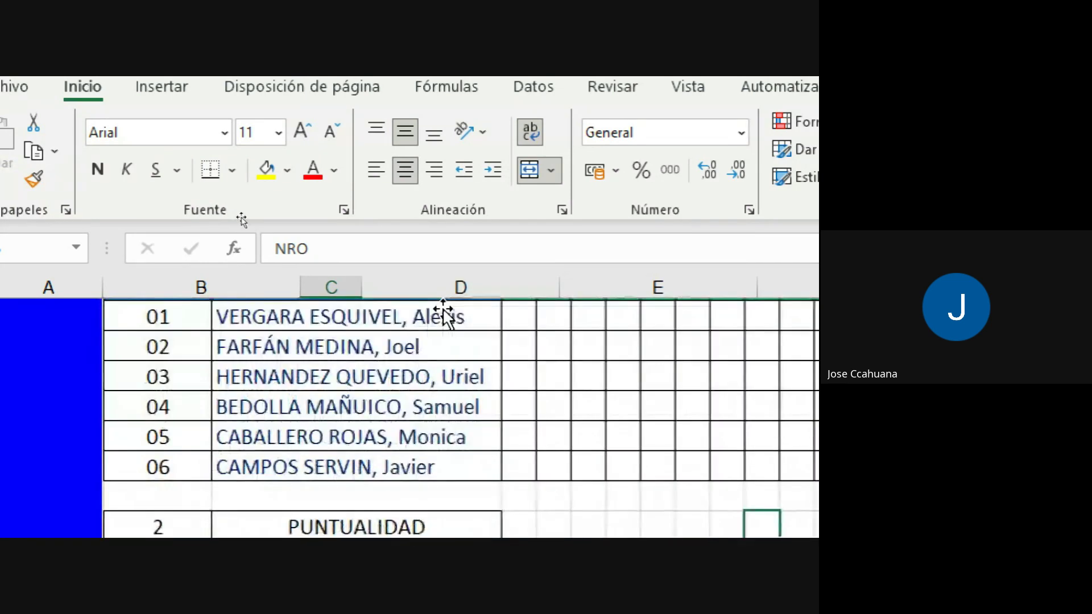
pyautogui.scroll(-5, 446, 313)
pyautogui.scroll(-1, 453, 334)
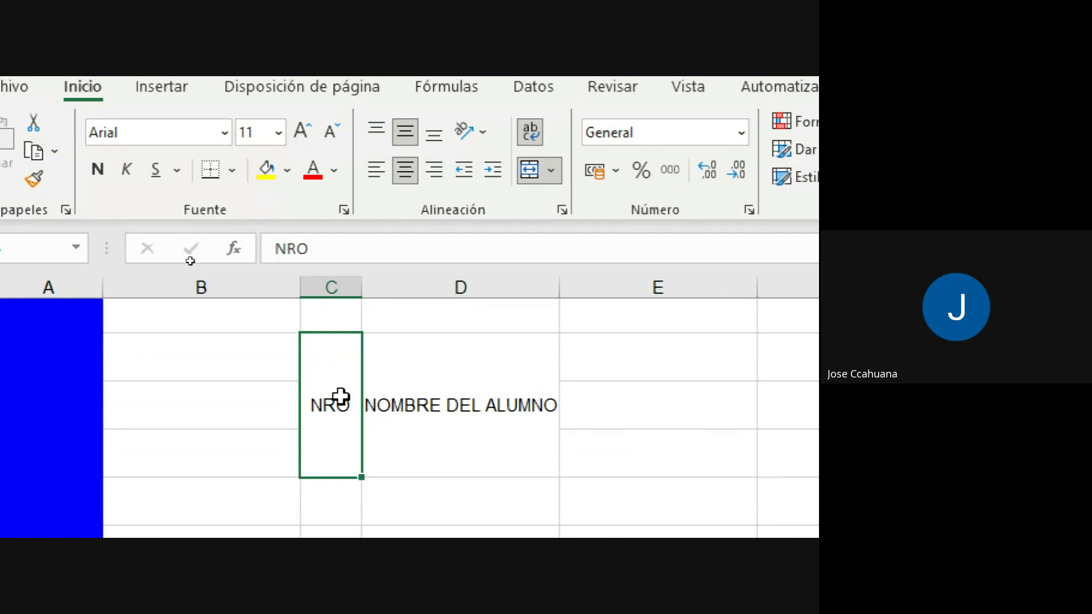
pyautogui.click(474, 390)
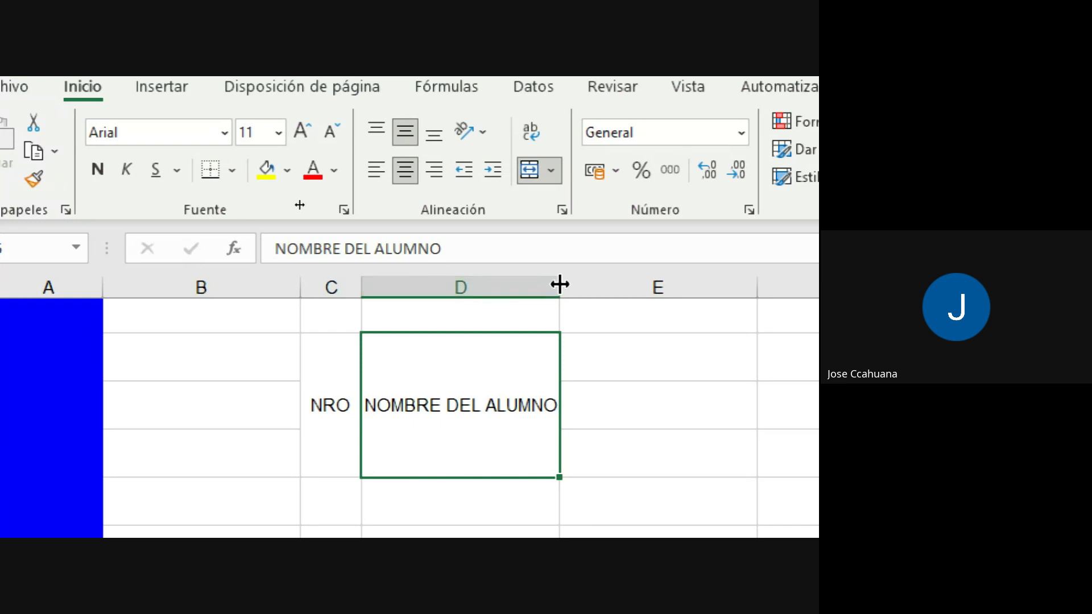
pyautogui.moveTo(559, 284); pyautogui.dragTo(676, 292)
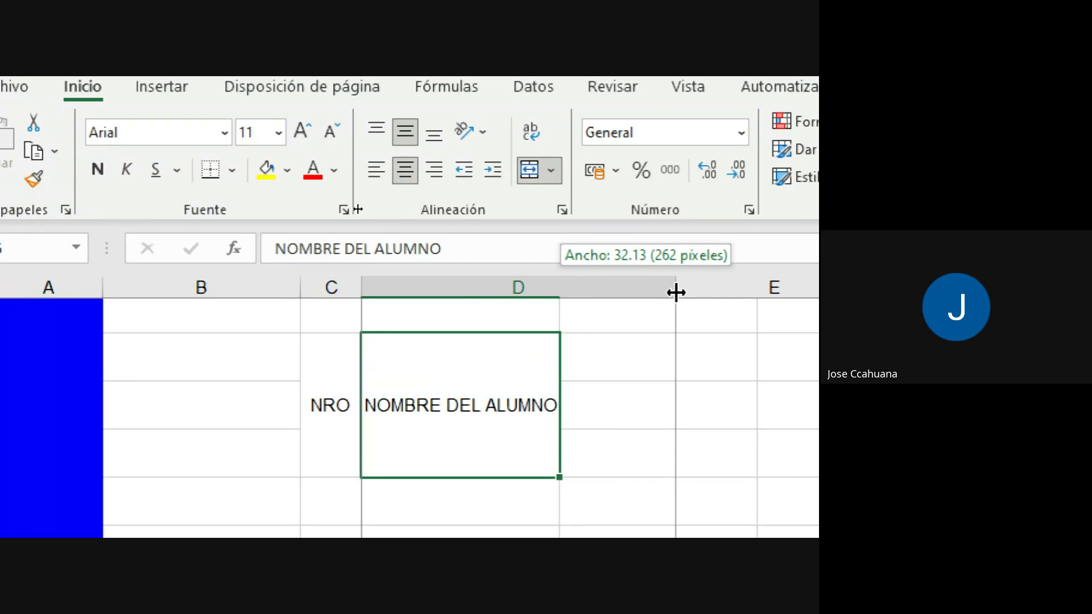
pyautogui.moveTo(675, 293); pyautogui.dragTo(675, 292)
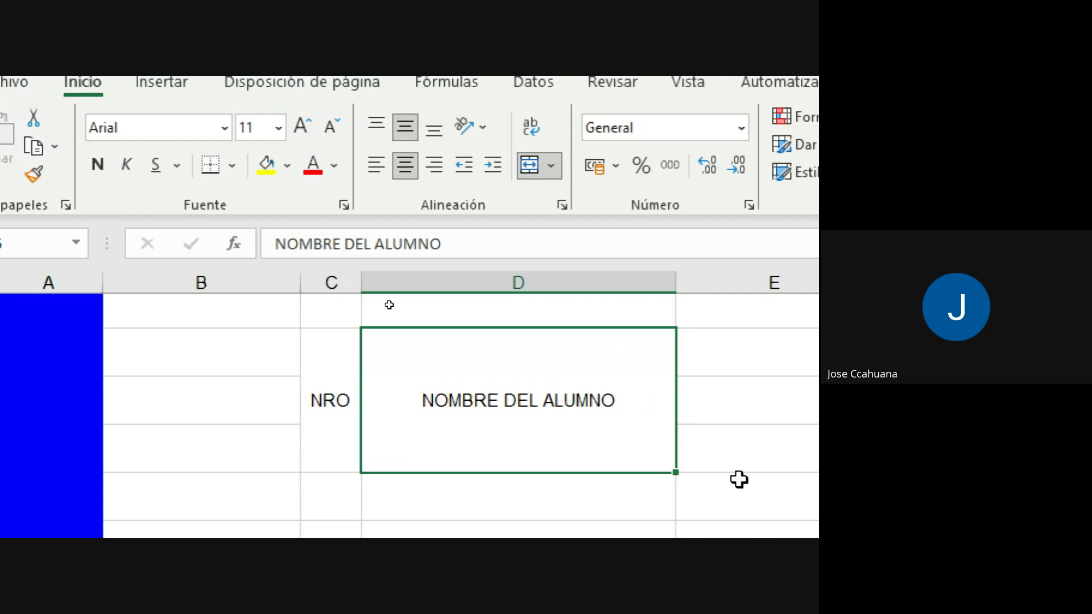
pyautogui.scroll(1, 341, 310)
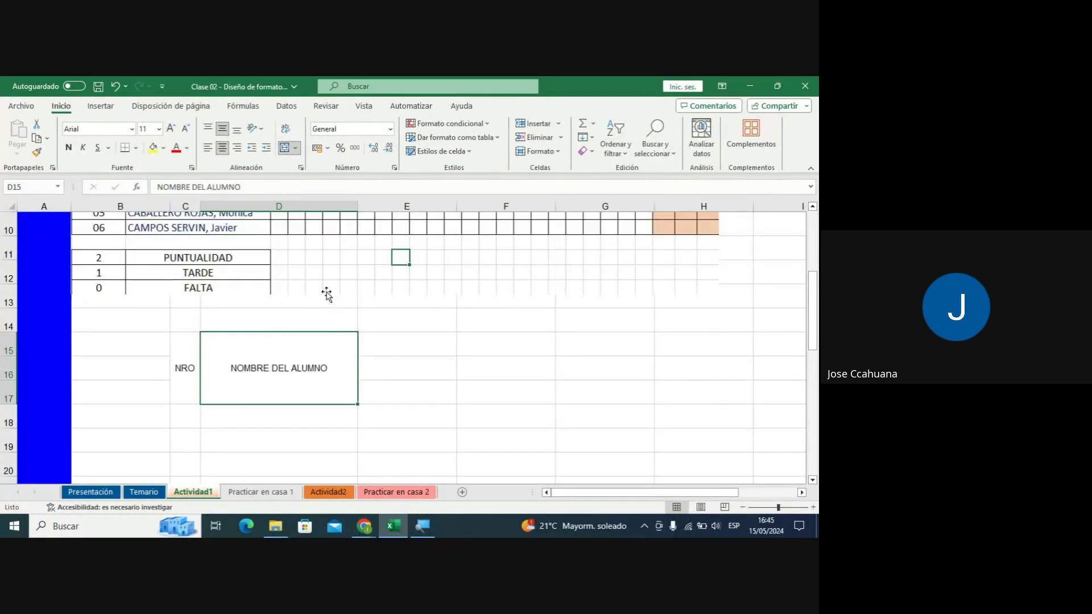
pyautogui.scroll(2, 326, 291)
pyautogui.scroll(1, 326, 291)
pyautogui.scroll(1, 299, 293)
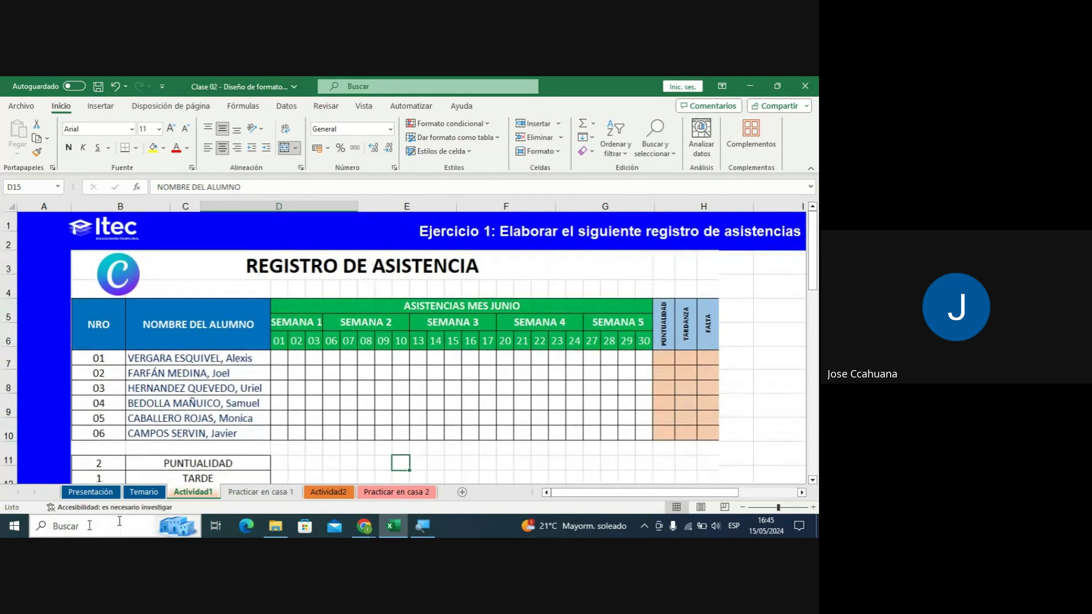
pyautogui.scroll(-1, 256, 443)
pyautogui.scroll(-1, 256, 443)
pyautogui.scroll(-1, 256, 441)
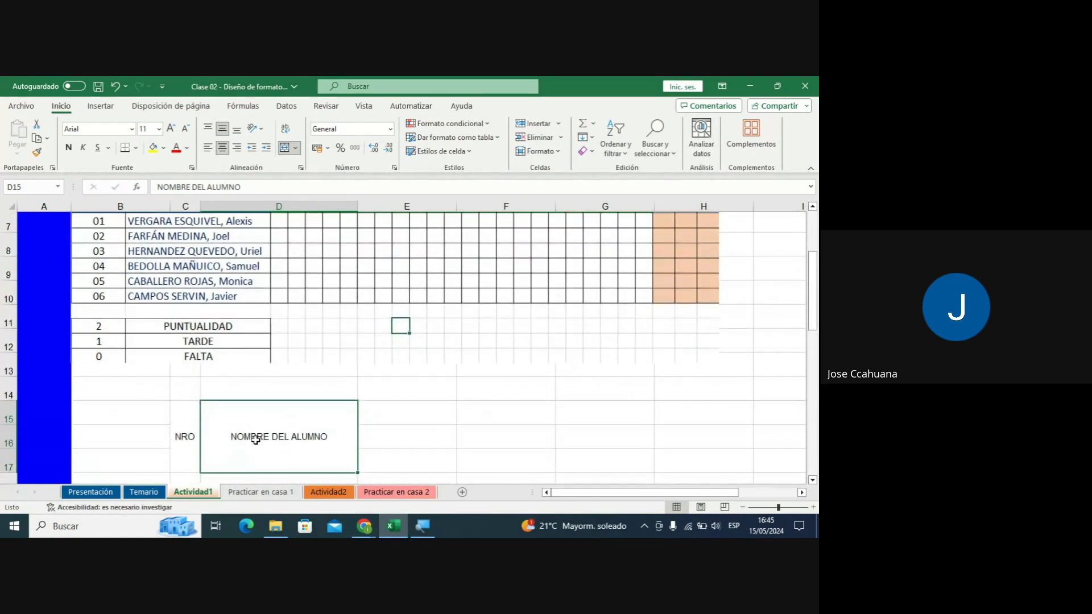
pyautogui.scroll(1, 257, 436)
pyautogui.scroll(1, 253, 347)
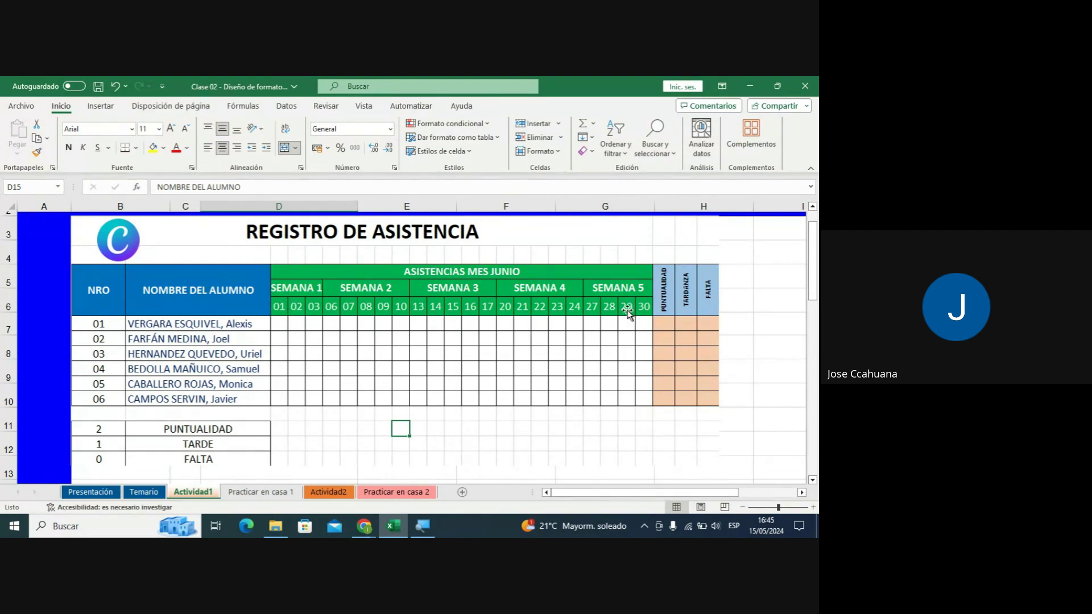
pyautogui.scroll(-1, 529, 361)
pyautogui.scroll(-1, 529, 361)
pyautogui.scroll(-1, 521, 358)
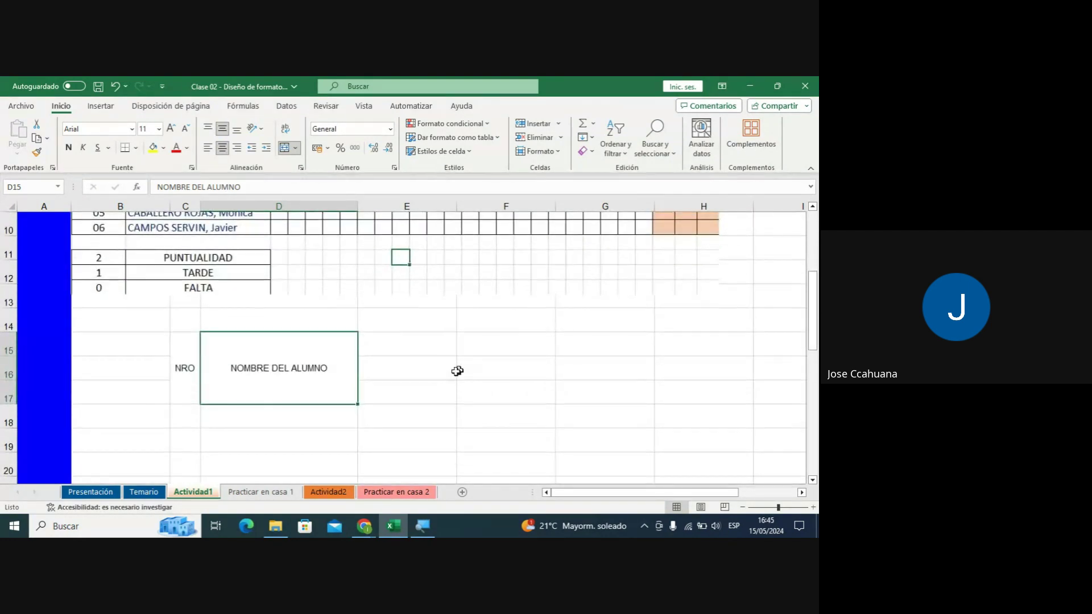
pyautogui.click(381, 394)
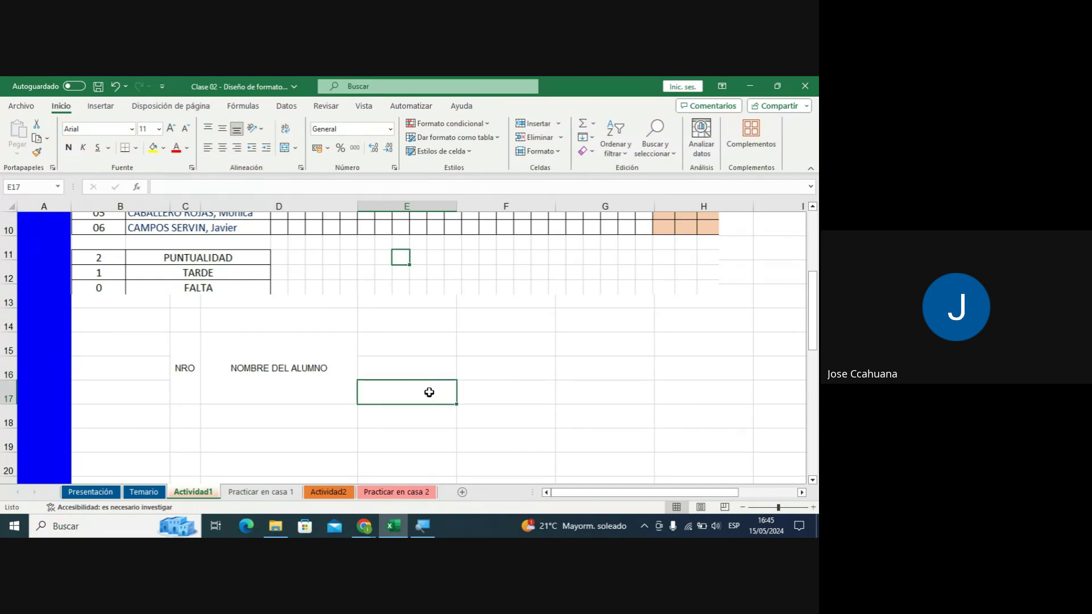
pyautogui.click(431, 374)
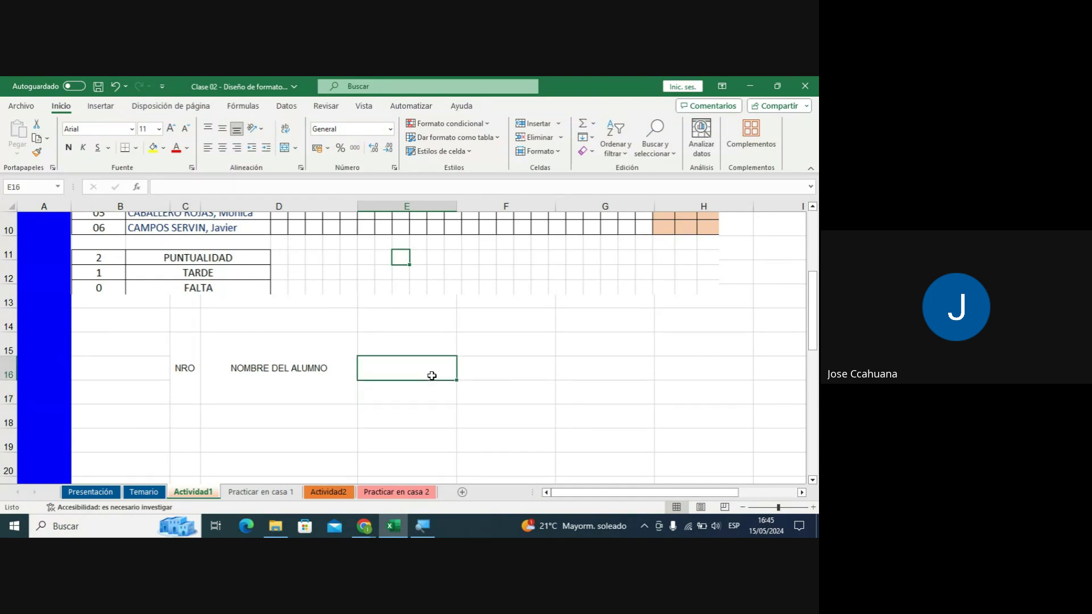
pyautogui.click(432, 388)
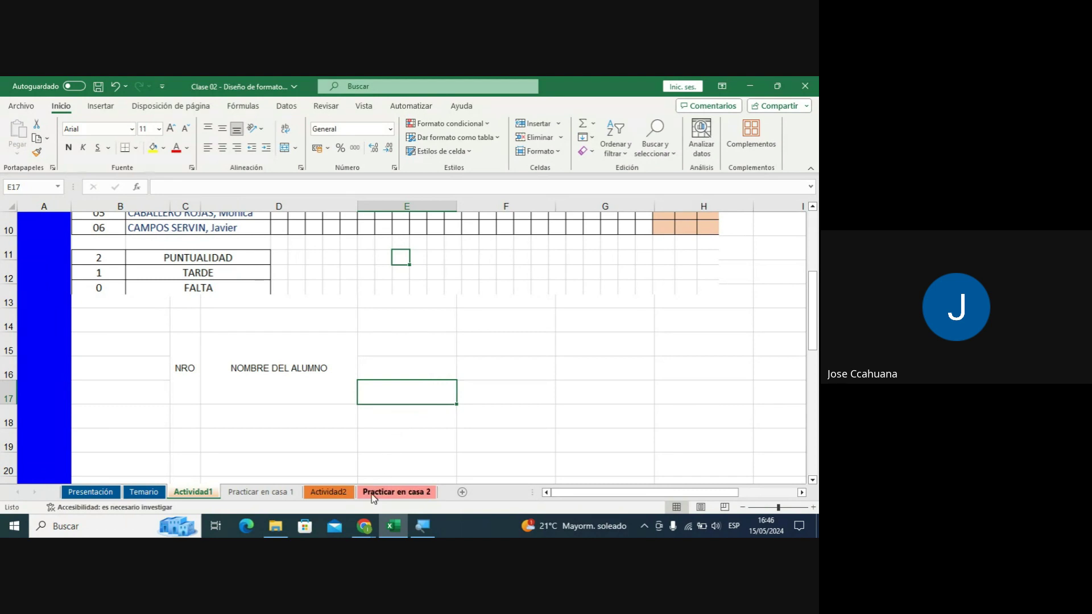
# Review the Meet chat, highlighting part of the 100000 message, then return to Excel.
pyautogui.moveTo(364, 525)
pyautogui.click(298, 472)
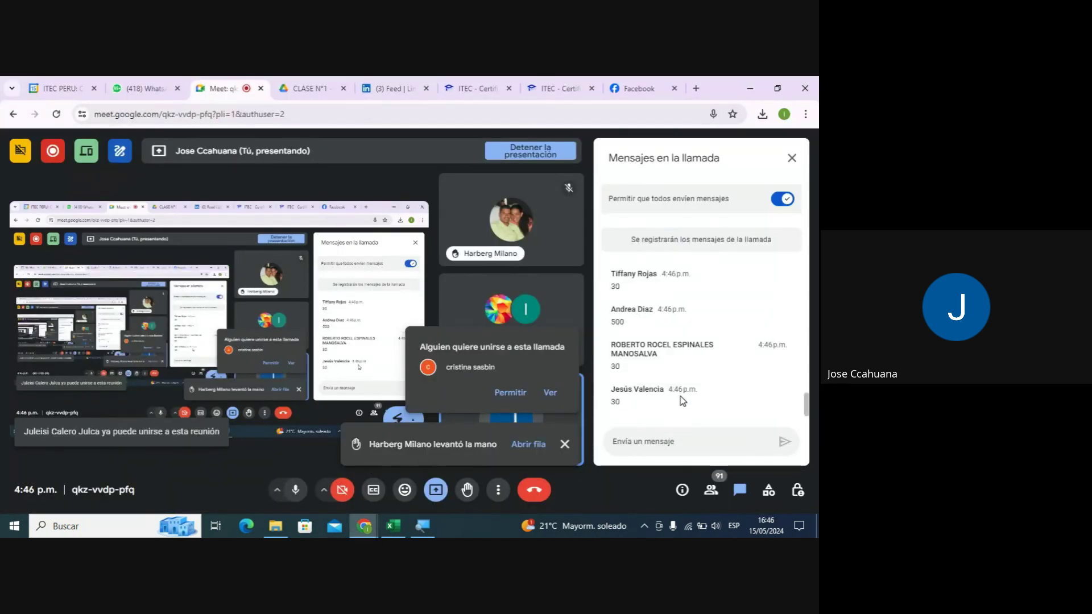
pyautogui.scroll(2, 682, 401)
pyautogui.scroll(3, 682, 401)
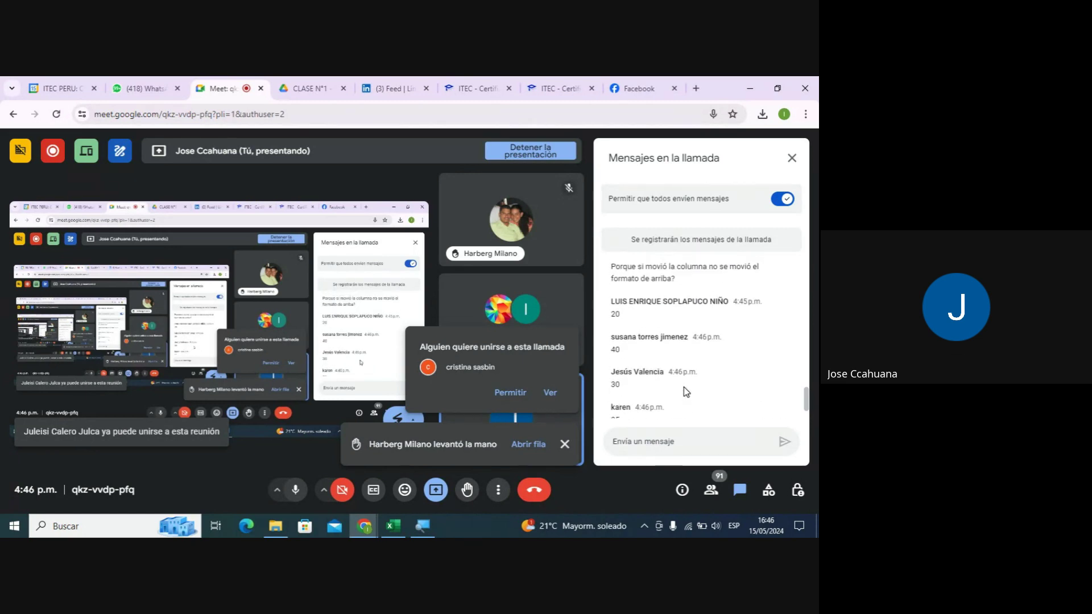
pyautogui.scroll(2, 686, 385)
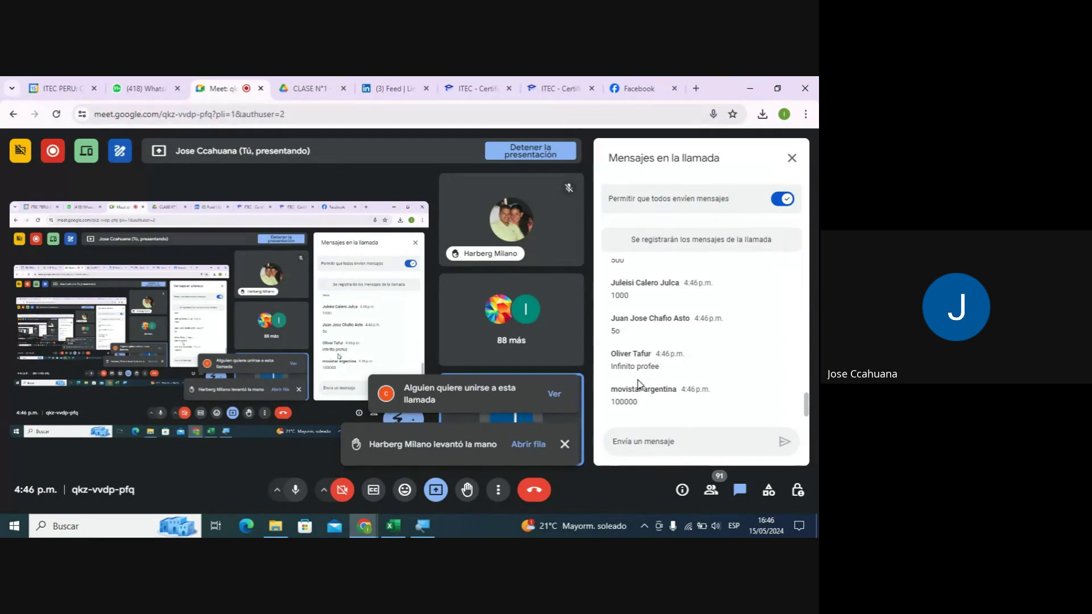
pyautogui.moveTo(620, 402); pyautogui.dragTo(649, 405)
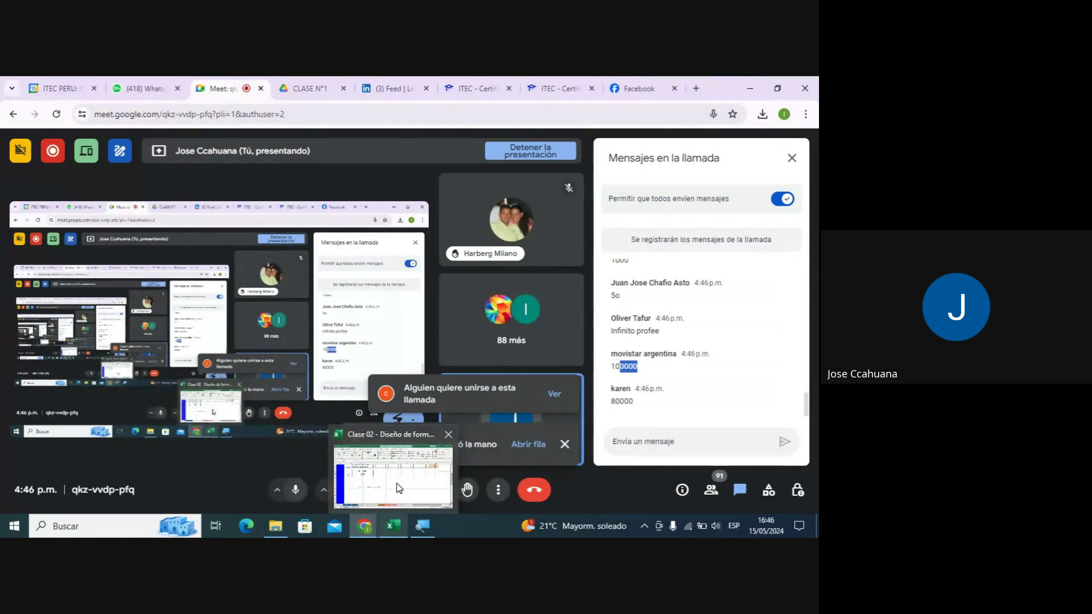
pyautogui.click(396, 483)
# Enter 1 in cell E17 beside the NOMBRE DEL ALUMNO heading and reselect it as the series start.
pyautogui.click(316, 356)
pyautogui.click(414, 365)
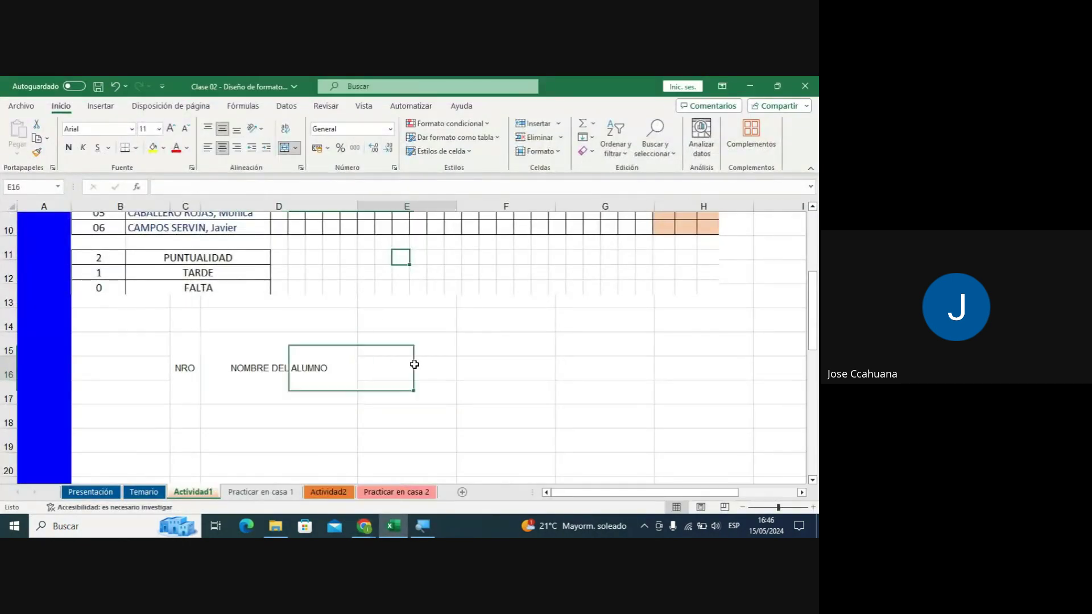
pyautogui.click(389, 390)
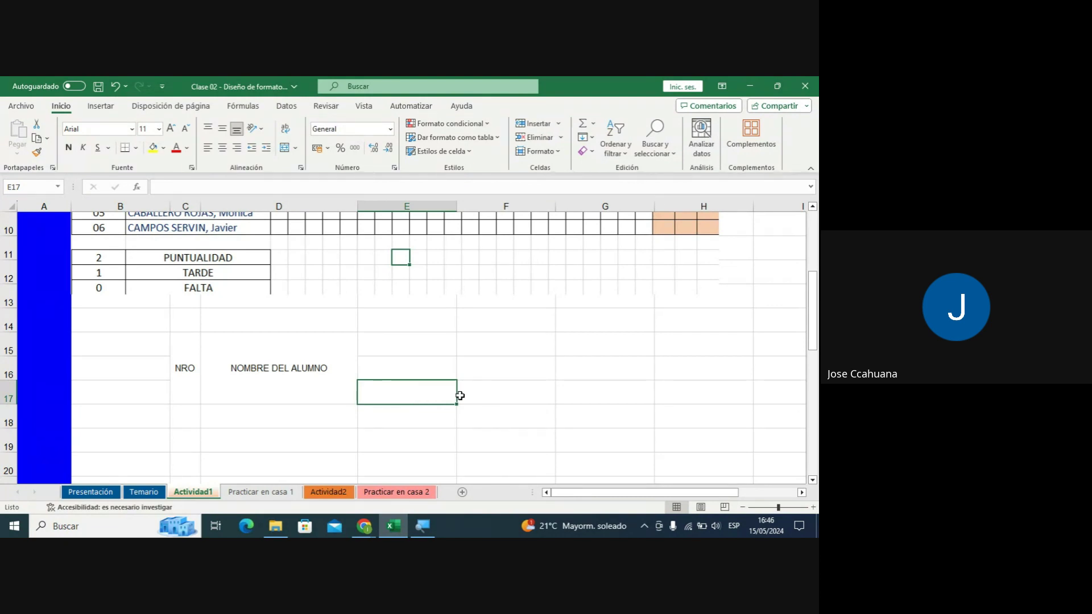
pyautogui.write('1')
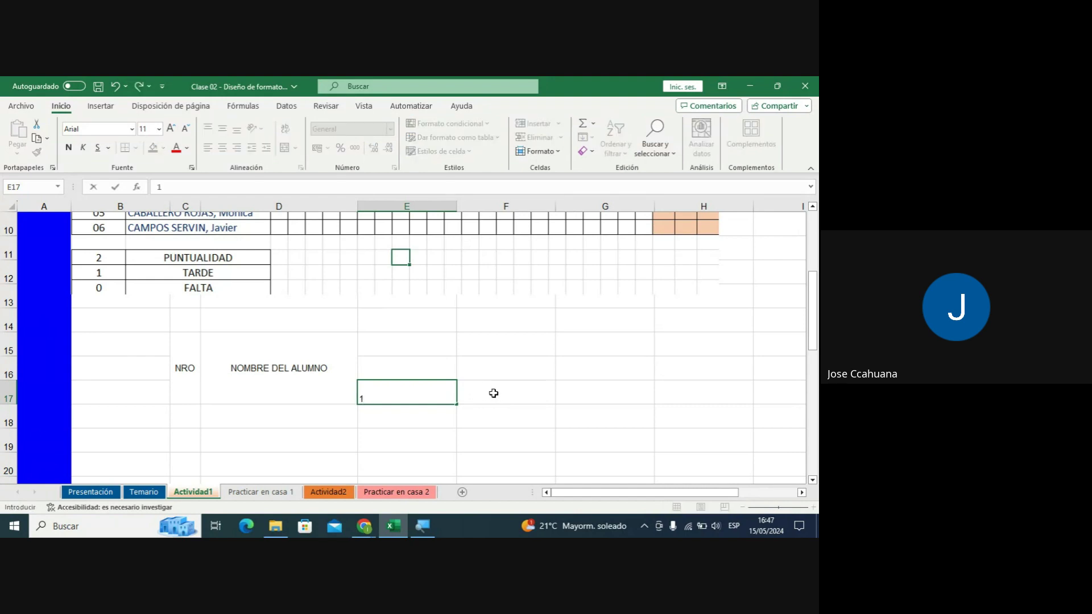
pyautogui.press('Tab')
pyautogui.press('Return')
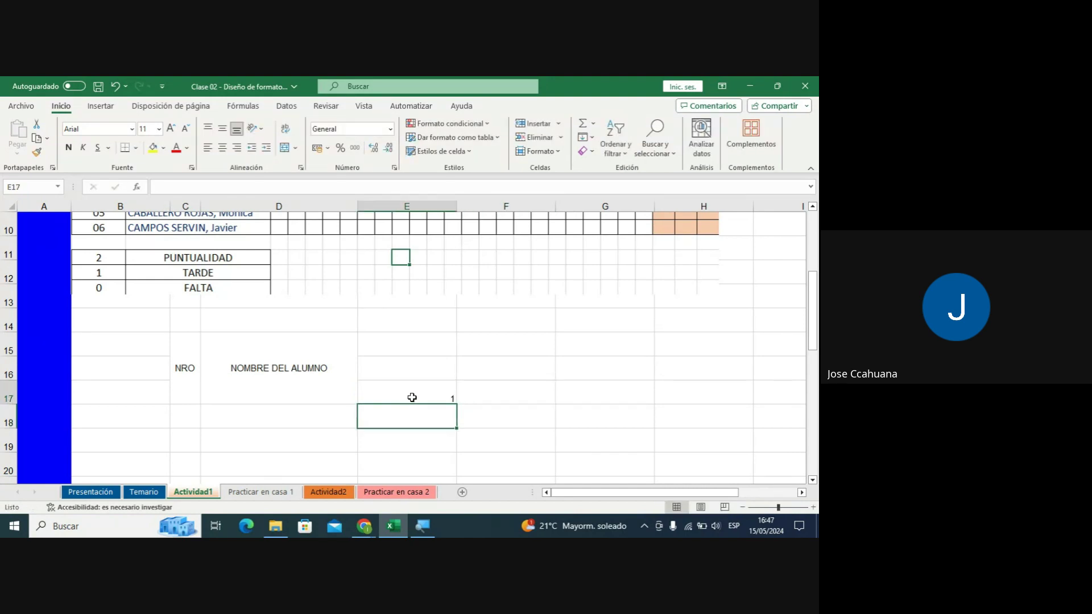
pyautogui.click(412, 397)
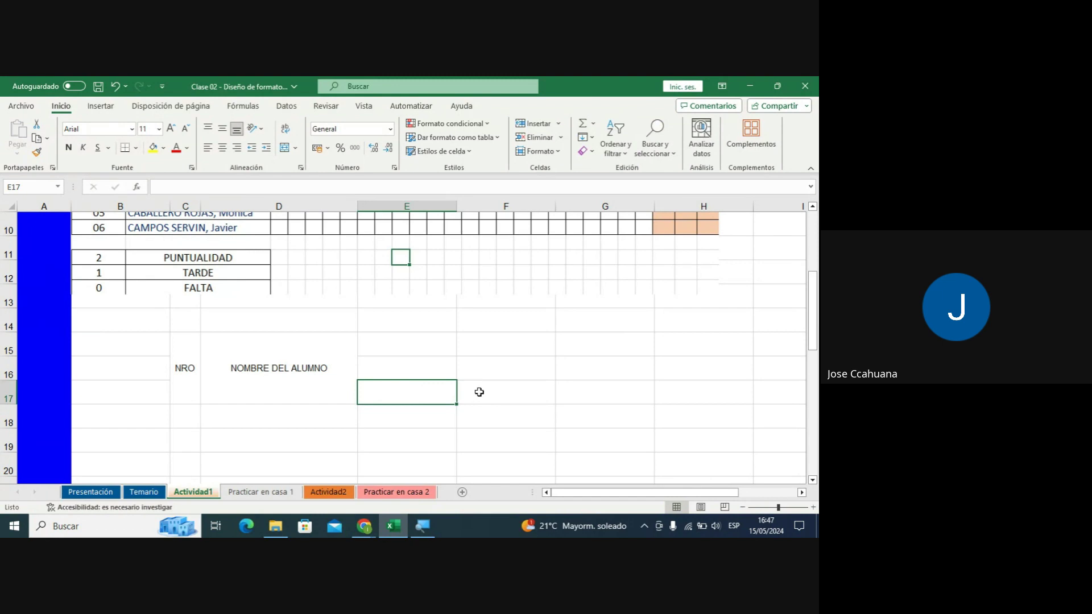
pyautogui.write('1')
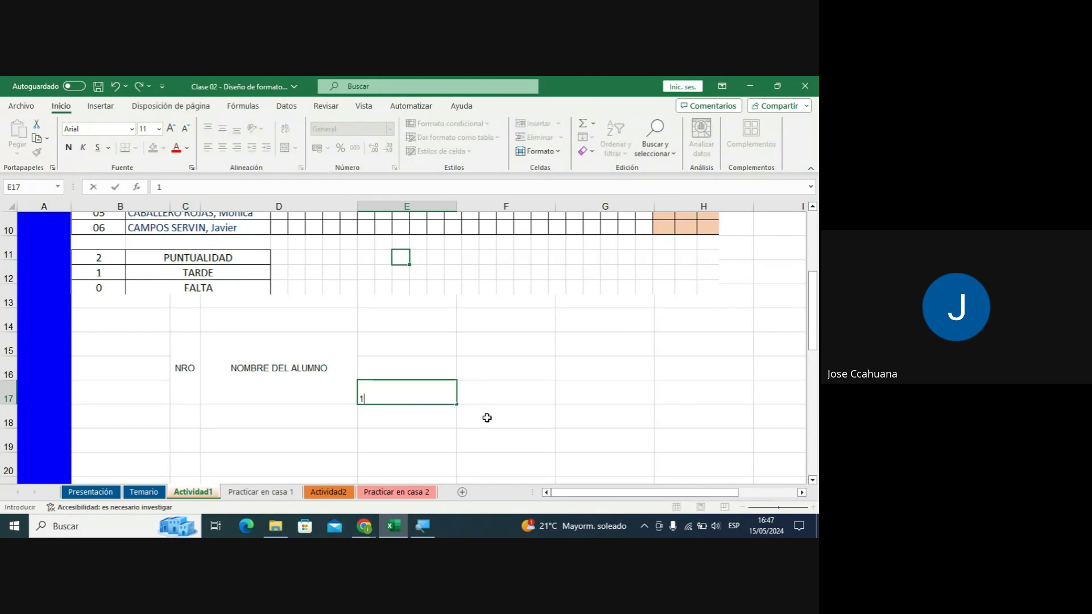
pyautogui.click(487, 418)
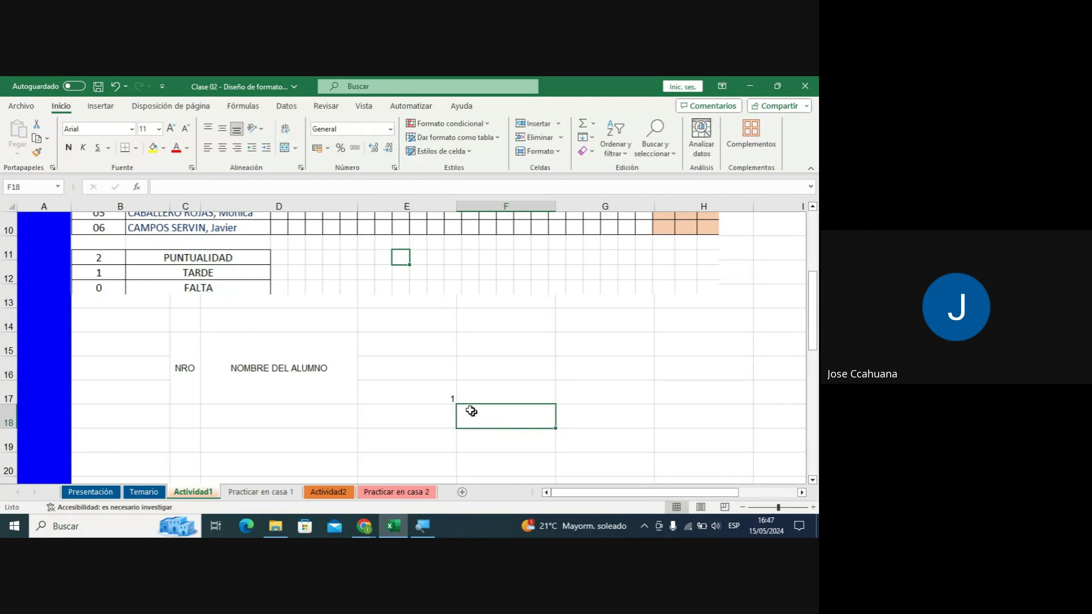
pyautogui.click(411, 387)
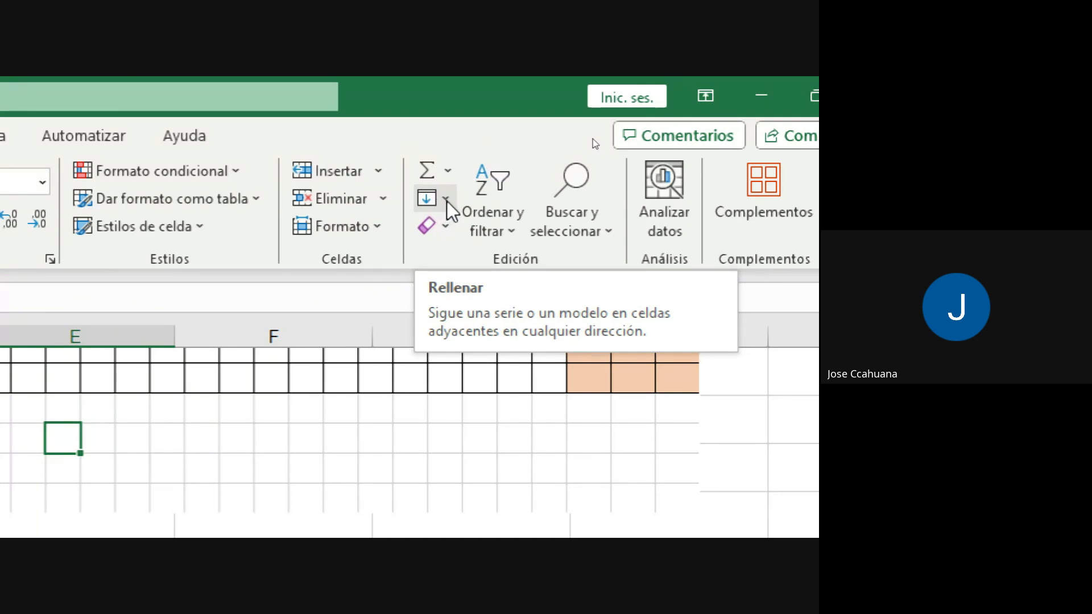
# Fill a linear series across row 17 (Filas) from E17 with step 1 and limit 100000.
pyautogui.click(447, 200)
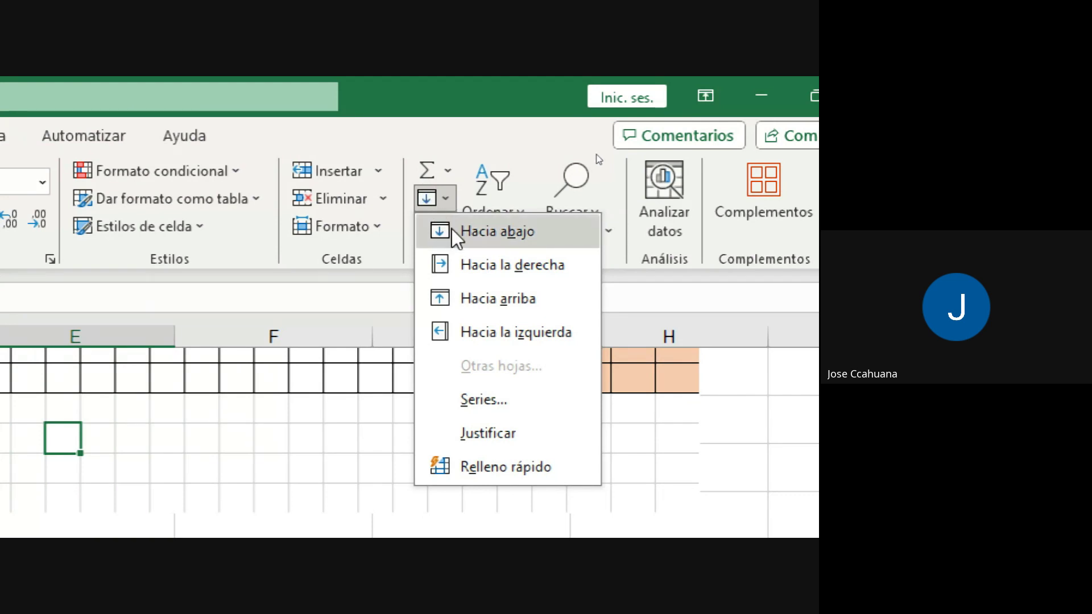
pyautogui.click(503, 401)
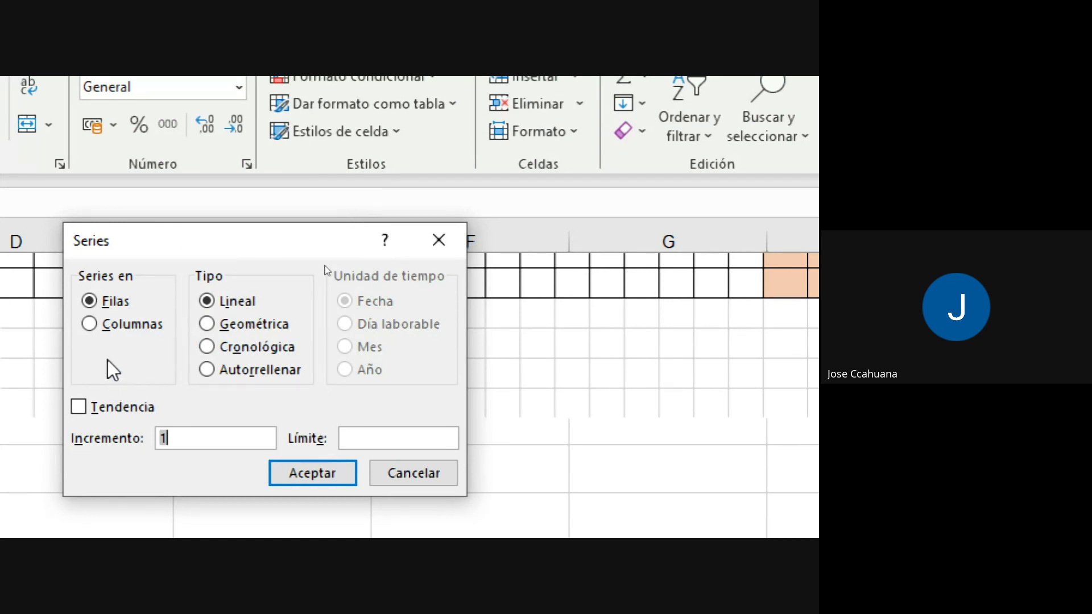
pyautogui.click(91, 325)
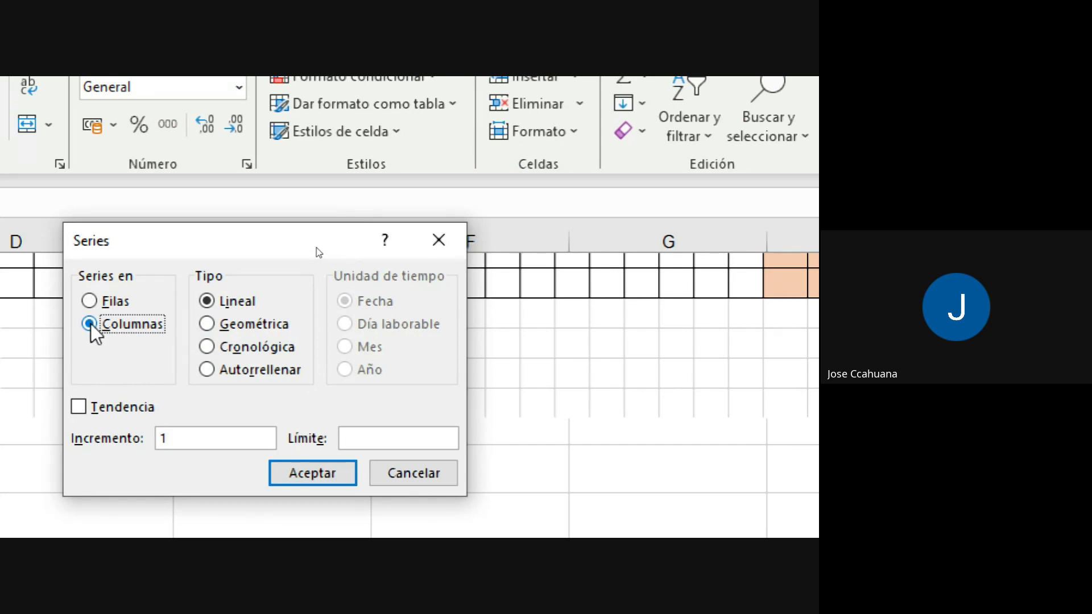
pyautogui.click(89, 300)
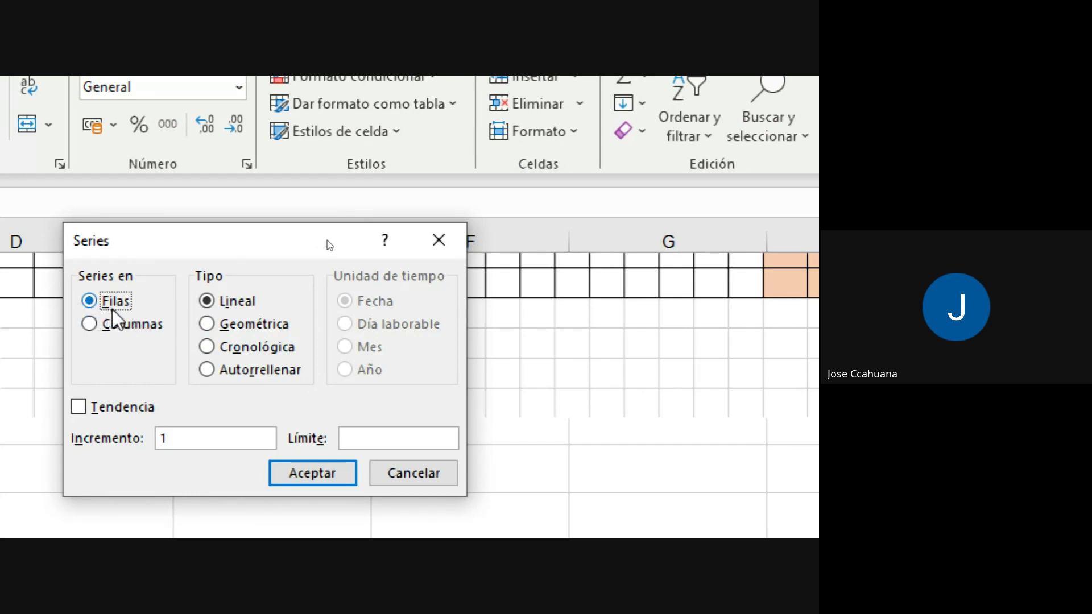
pyautogui.doubleClick(162, 439)
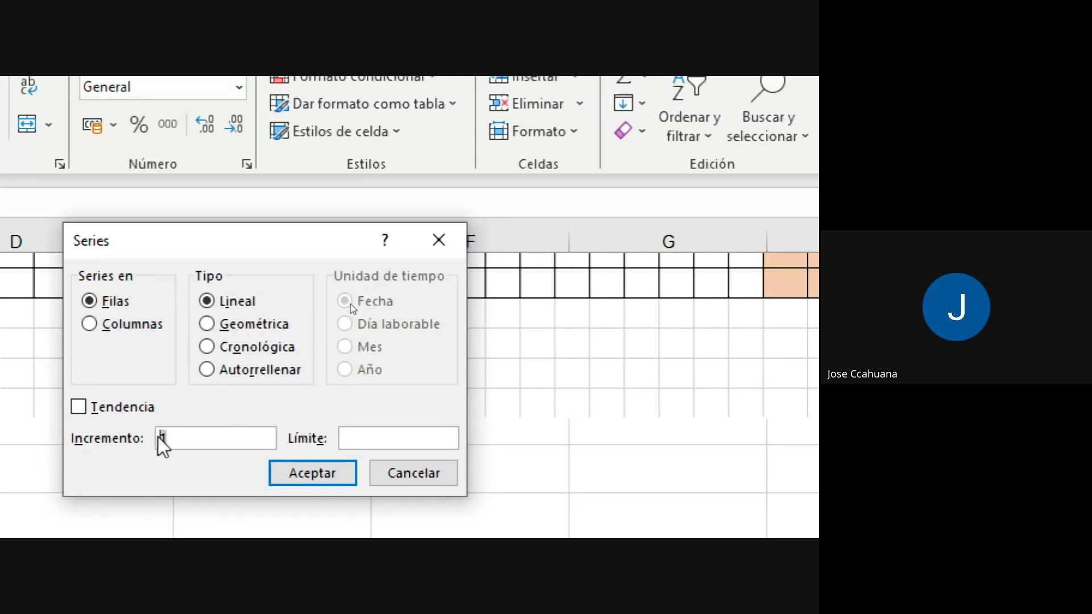
pyautogui.click(189, 439)
pyautogui.moveTo(165, 438); pyautogui.dragTo(154, 446)
pyautogui.click(374, 438)
pyautogui.write('100')
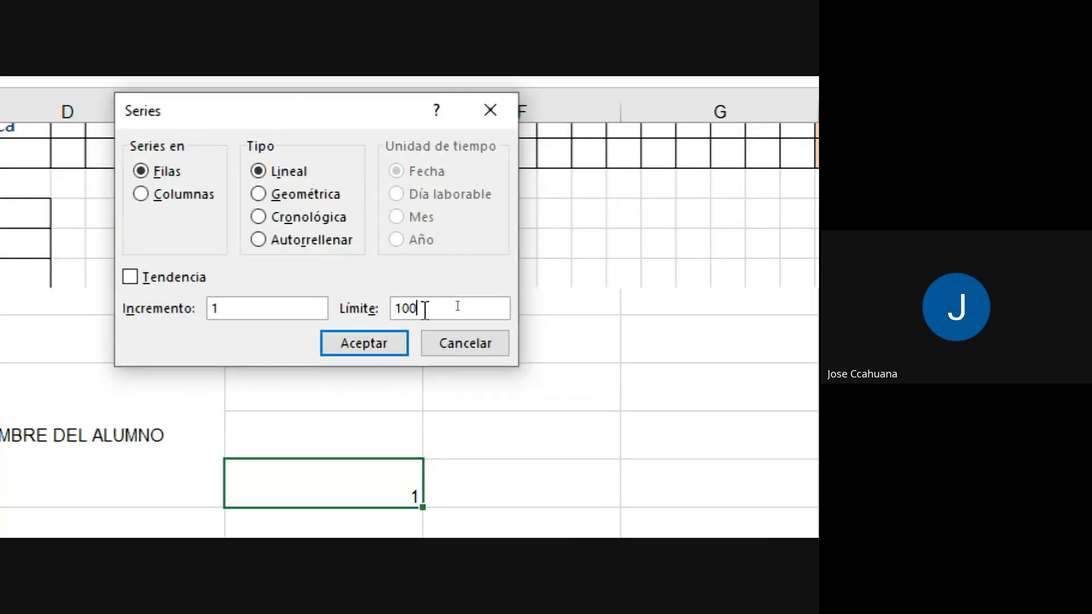
pyautogui.write('00')
pyautogui.write('0')
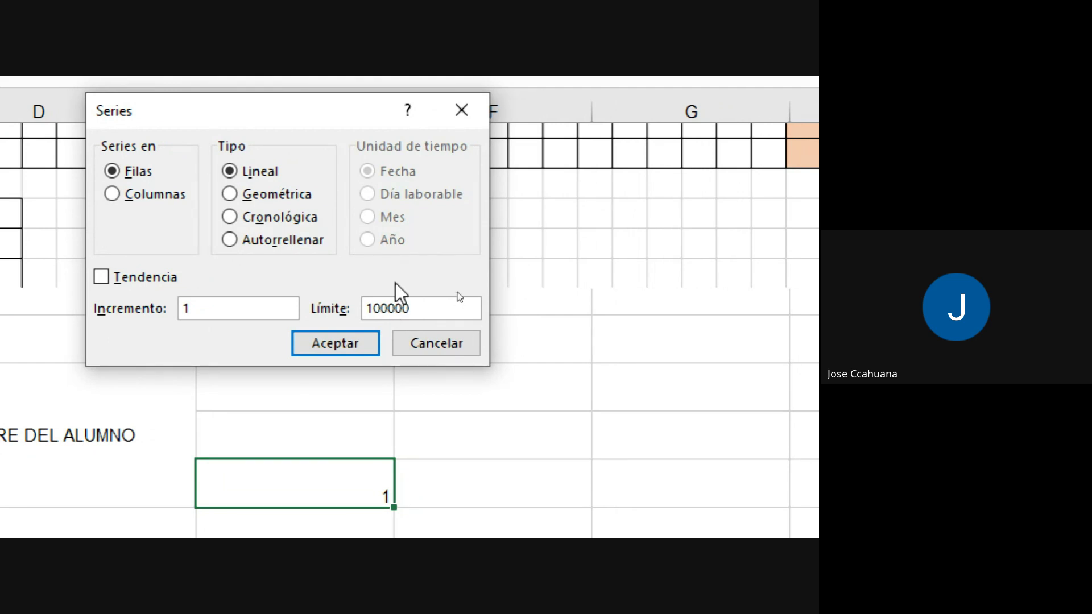
pyautogui.click(365, 343)
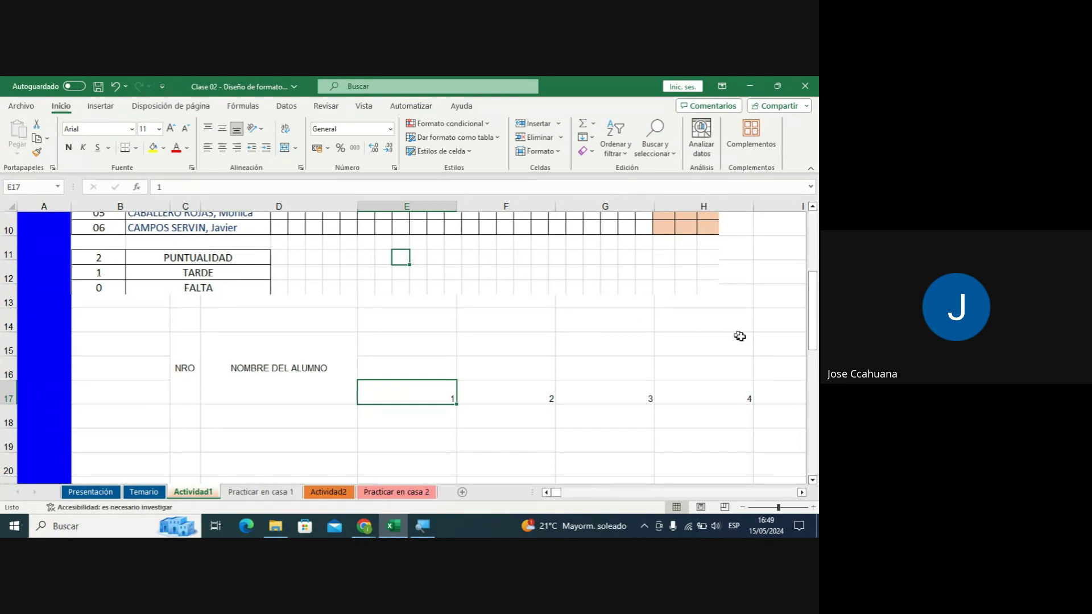
# Inspect the row 17 series values in H17 and E17 and beyond, then return to the Google Meet call.
pyautogui.click(732, 400)
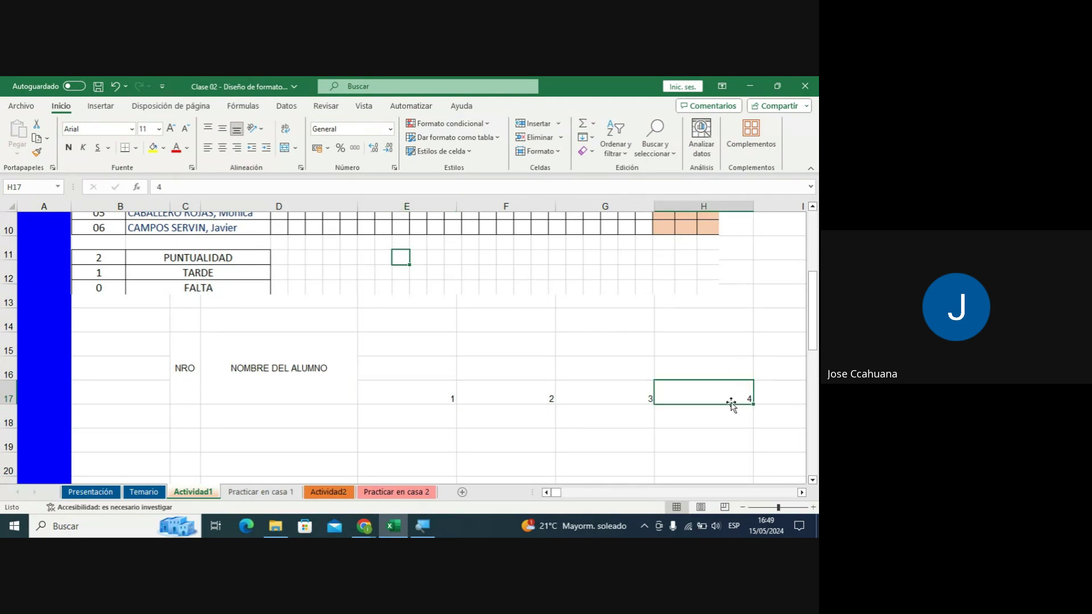
pyautogui.click(381, 396)
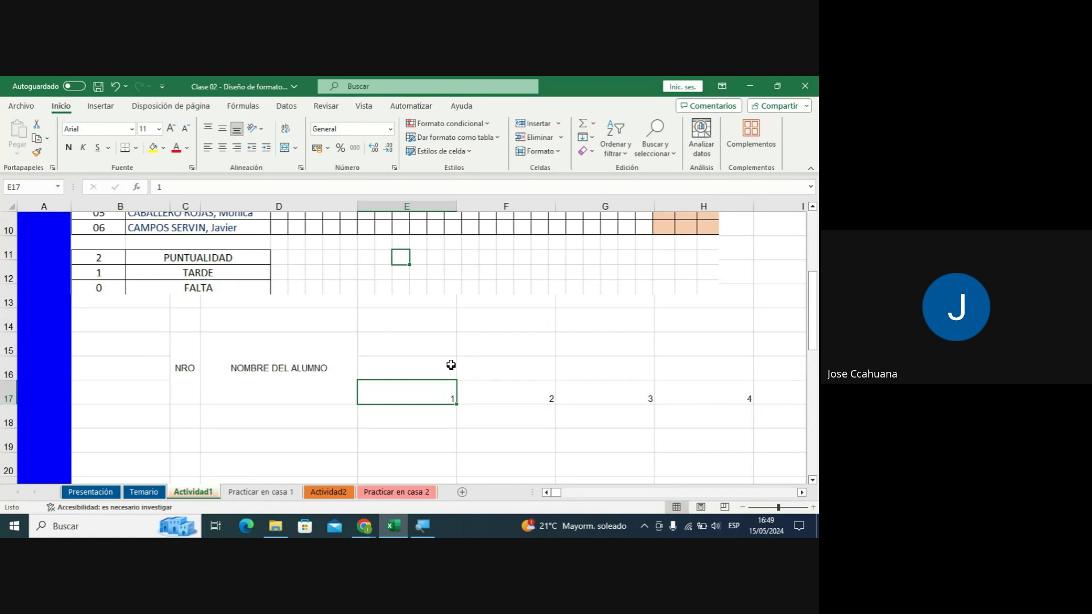
pyautogui.click(802, 493)
pyautogui.click(802, 493)
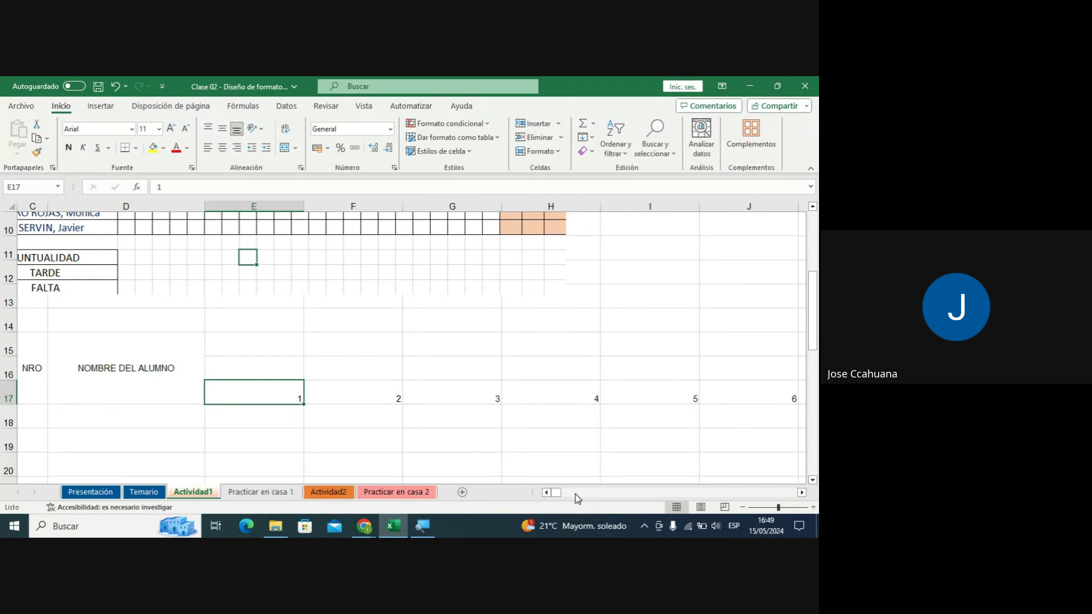
pyautogui.moveTo(551, 492); pyautogui.dragTo(545, 495)
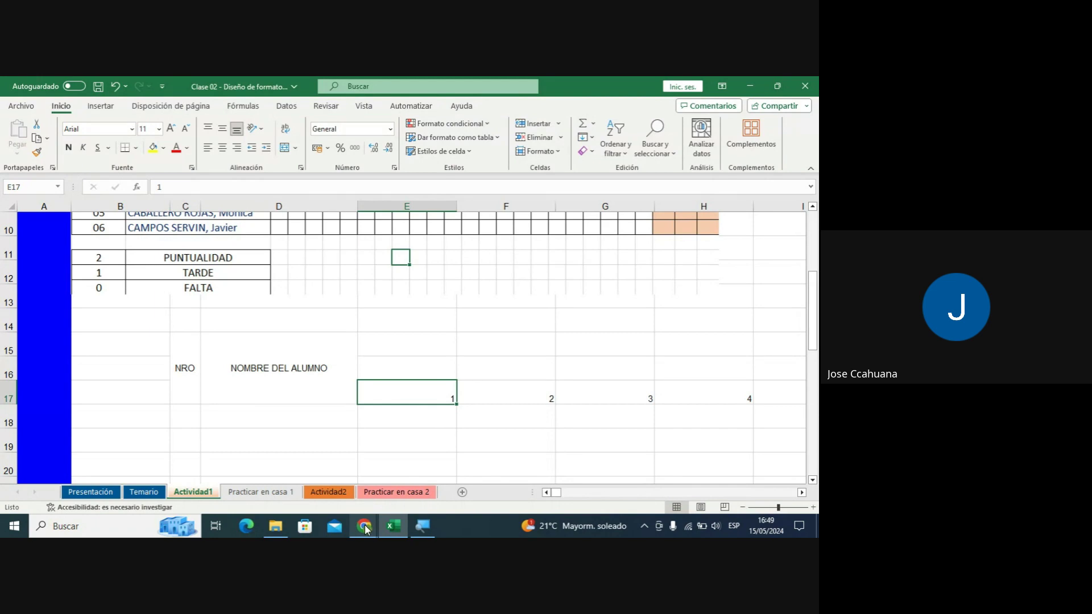
pyautogui.moveTo(363, 525)
pyautogui.click(300, 472)
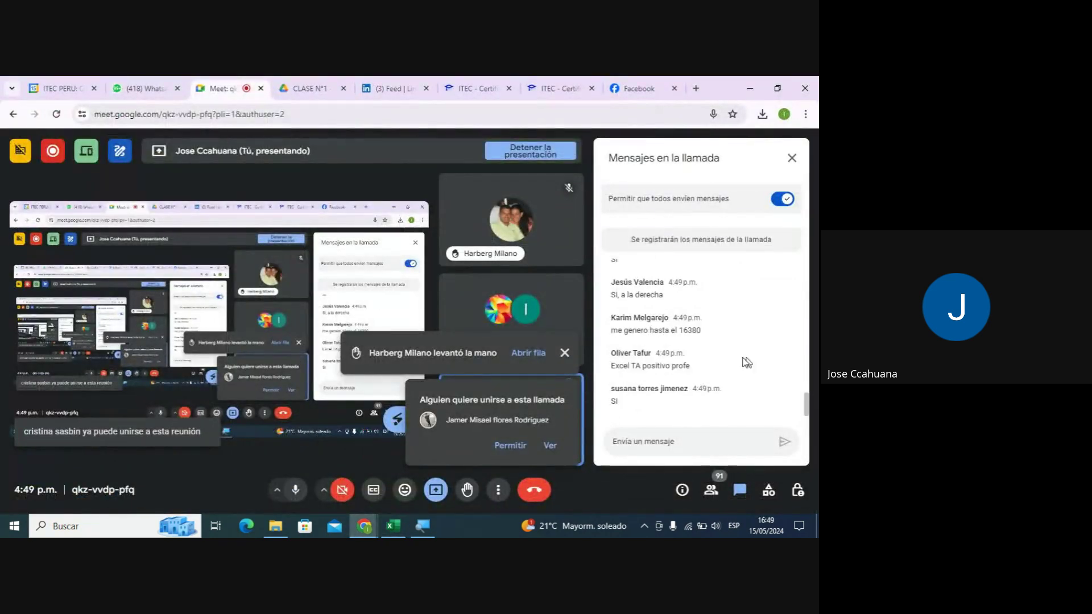
# Admit the waiting participant, read through the Meet chat, and bring the Excel workbook back.
pyautogui.click(510, 445)
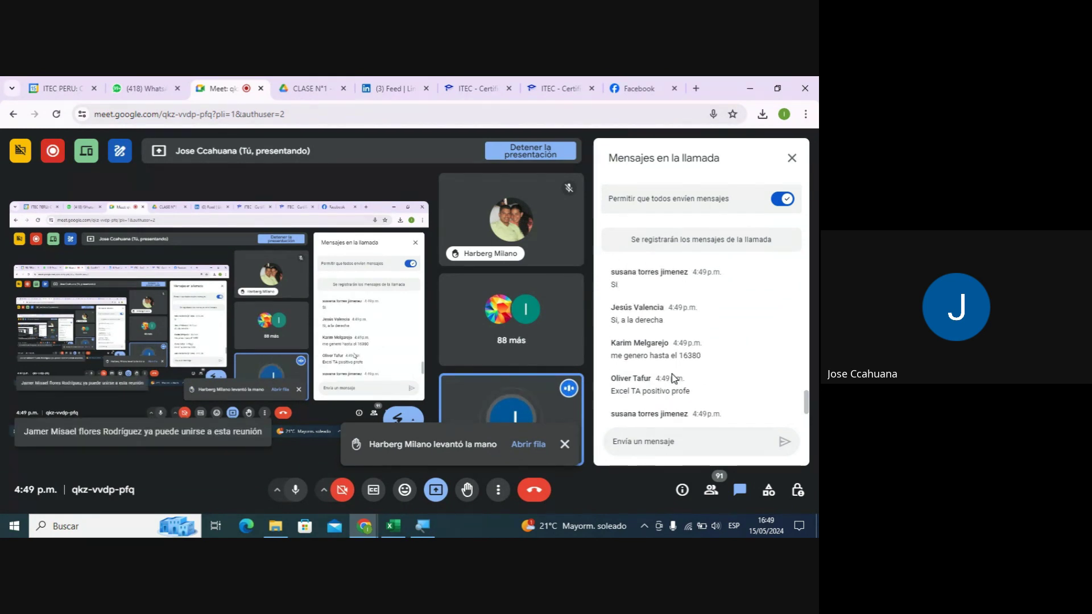
pyautogui.scroll(2, 673, 378)
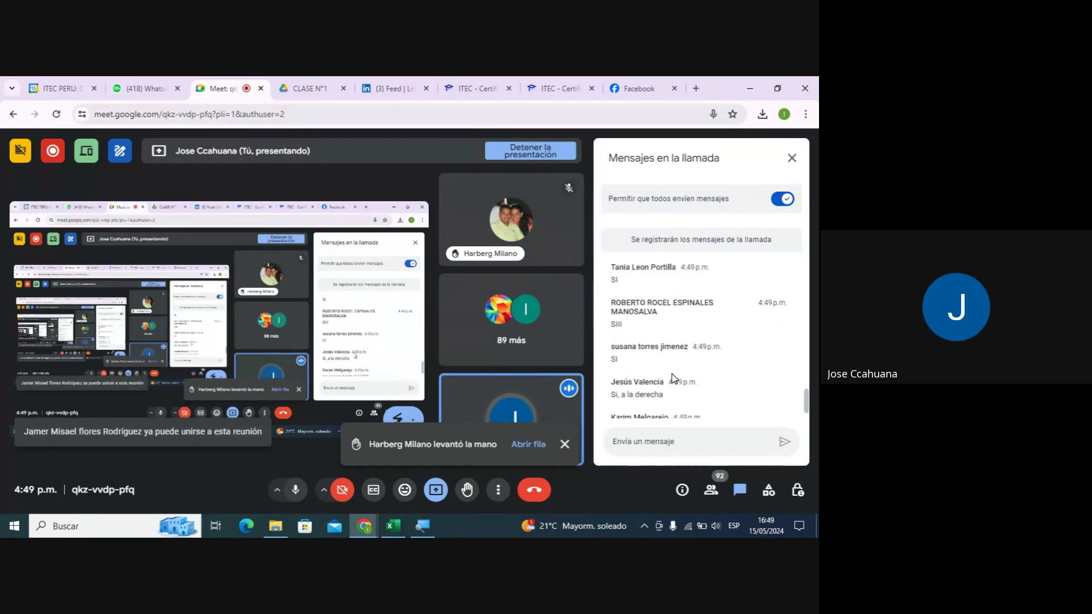
pyautogui.scroll(-2, 673, 378)
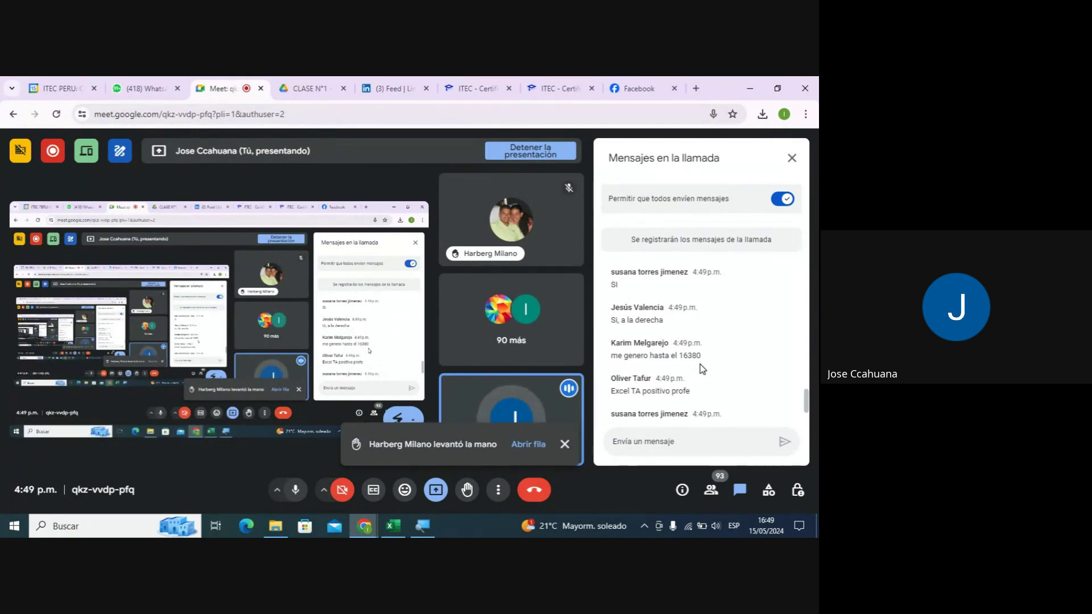
pyautogui.scroll(1, 702, 369)
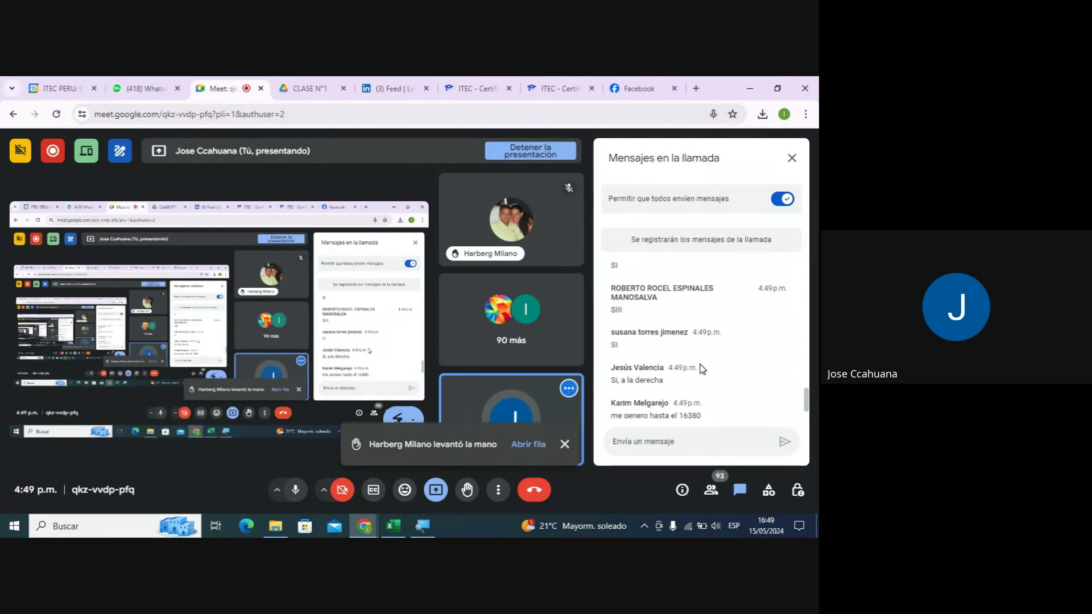
pyautogui.scroll(-1, 702, 369)
pyautogui.scroll(-1, 703, 369)
pyautogui.scroll(-1, 703, 368)
pyautogui.scroll(3, 703, 369)
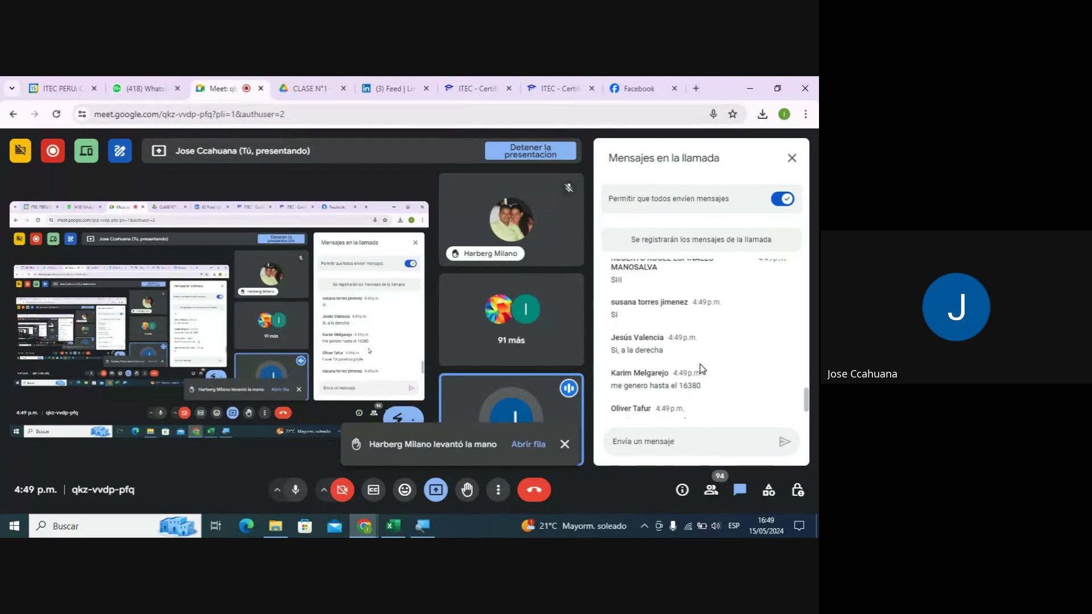
pyautogui.scroll(1, 703, 369)
pyautogui.scroll(2, 700, 398)
pyautogui.scroll(-5, 700, 434)
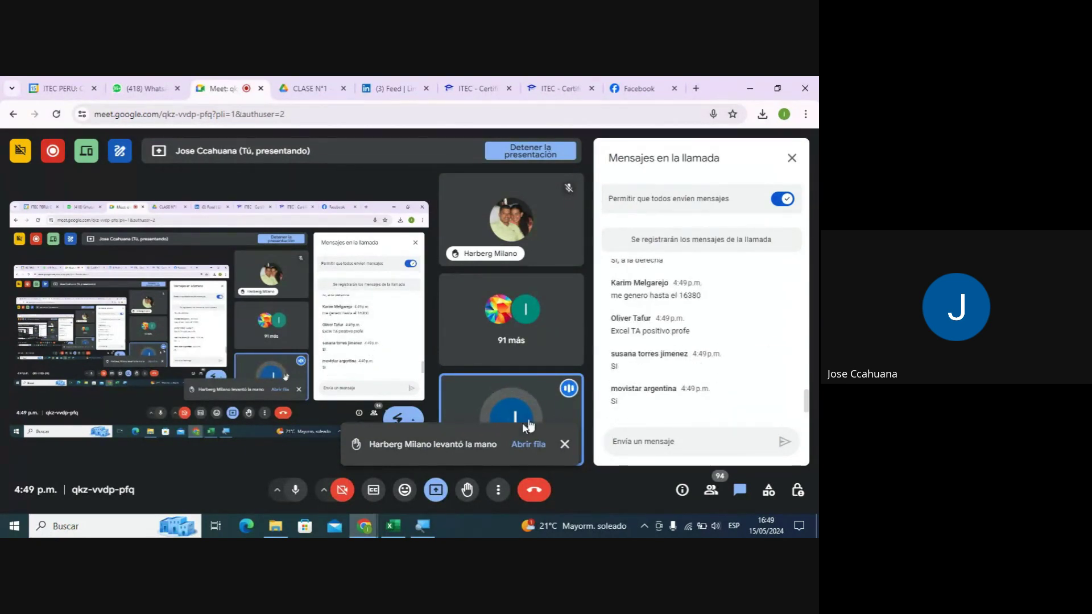
pyautogui.click(403, 526)
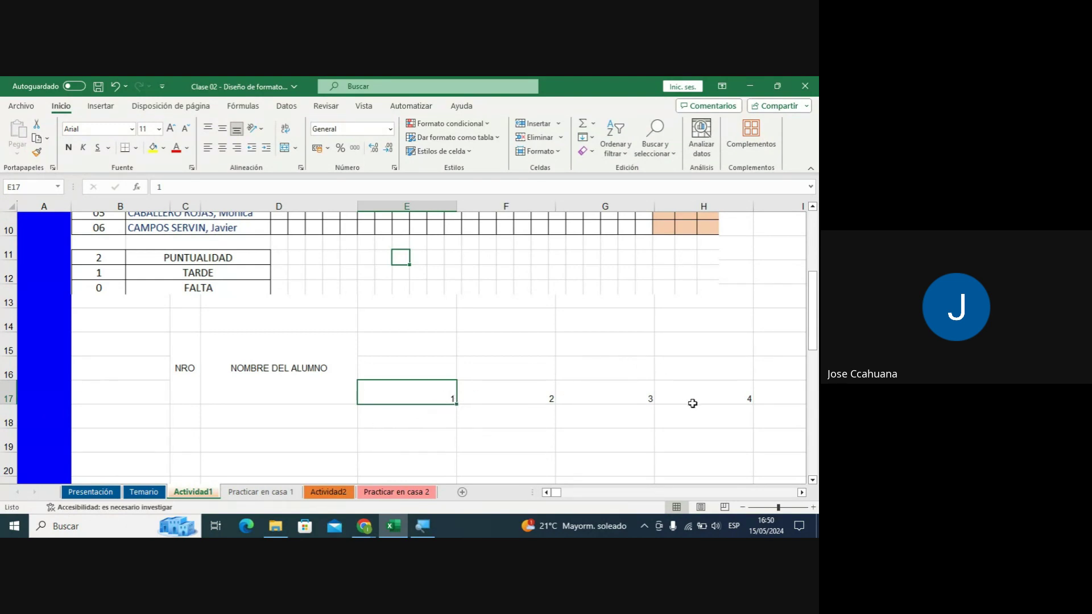
pyautogui.click(79, 522)
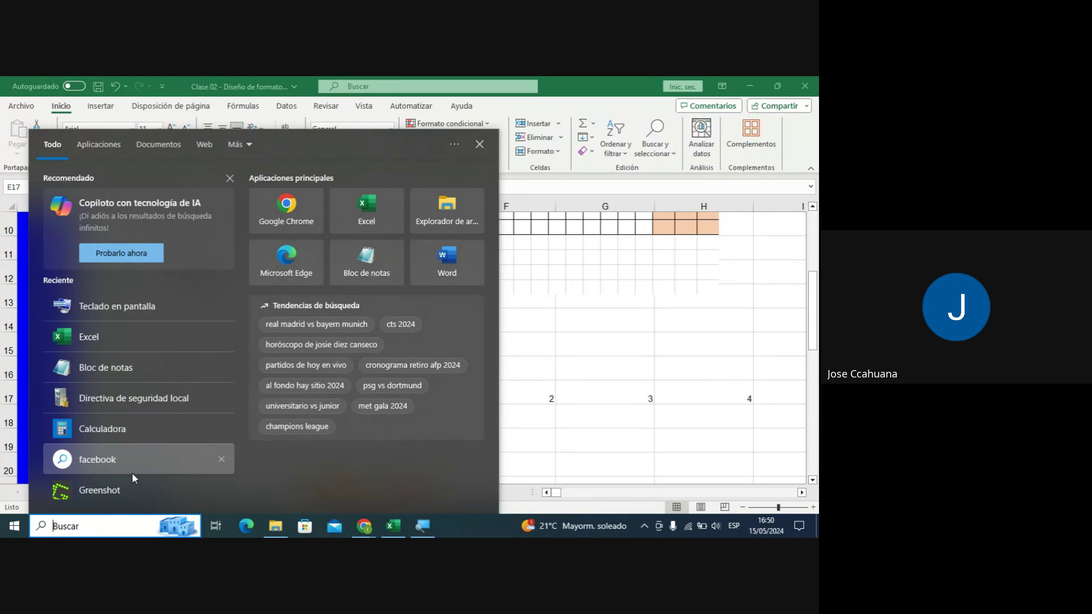
pyautogui.write('TECL')
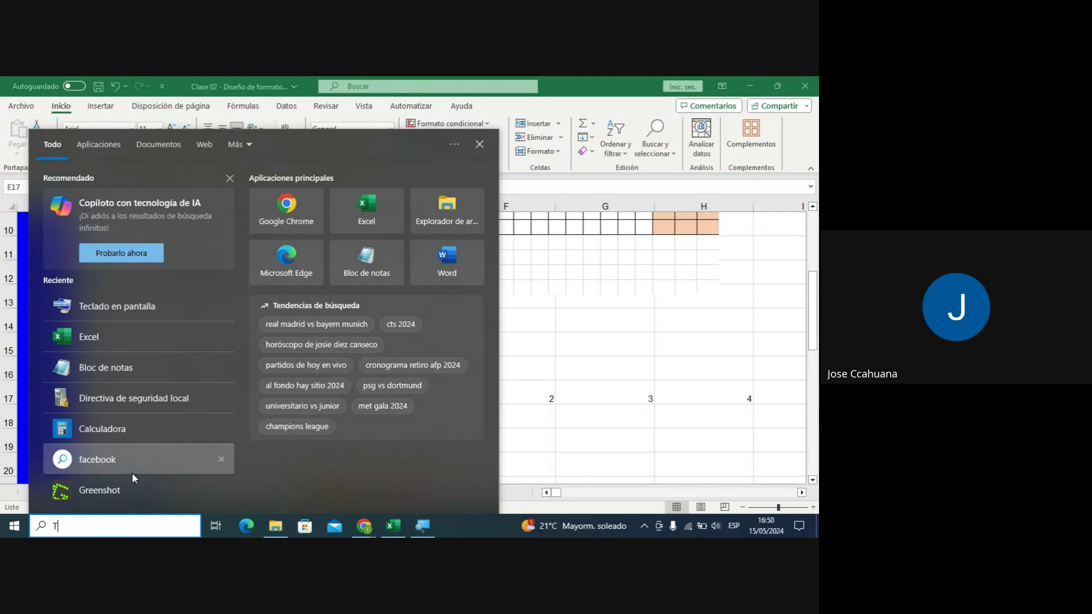
pyautogui.press('Return')
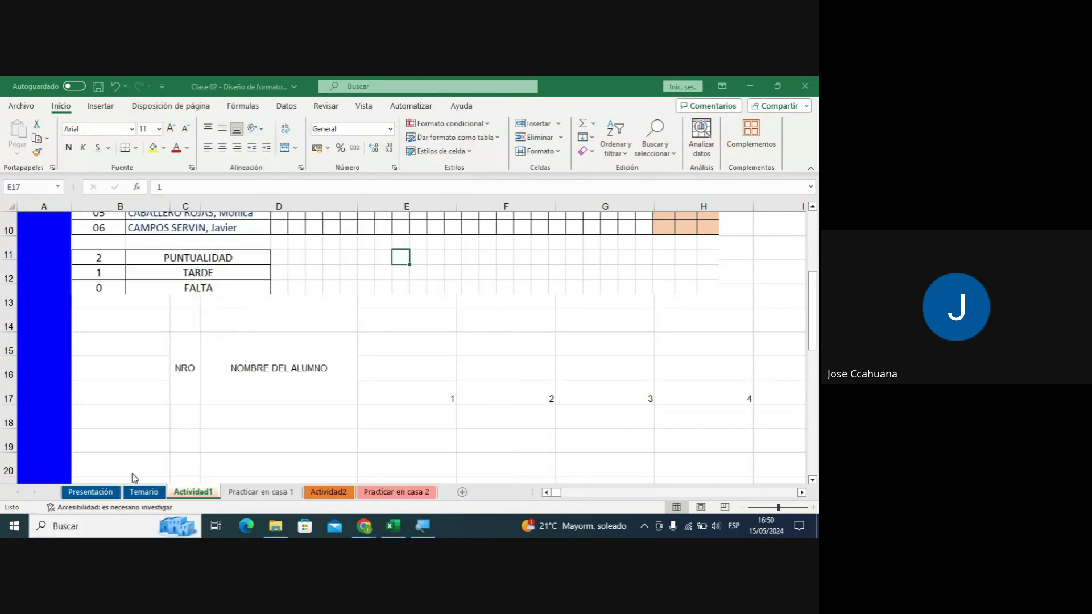
pyautogui.moveTo(284, 164); pyautogui.dragTo(241, 126)
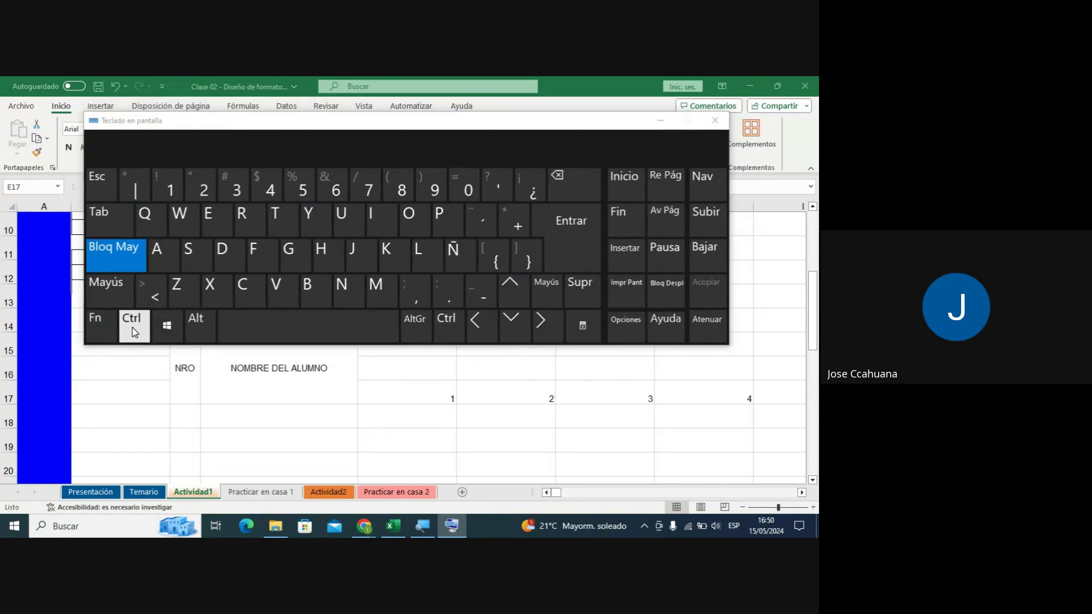
pyautogui.click(133, 332)
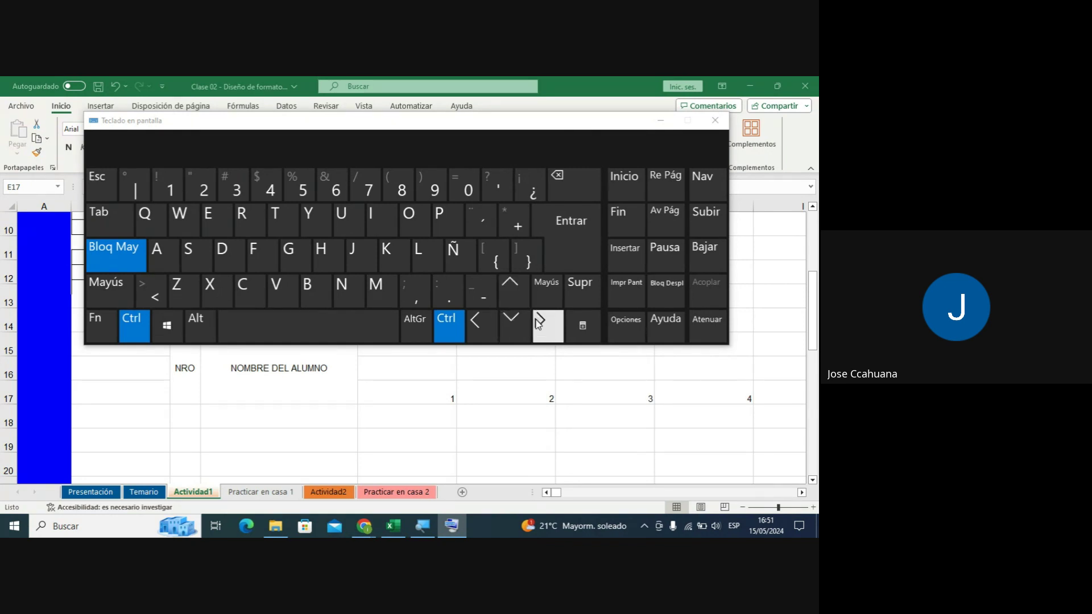
pyautogui.click(547, 326)
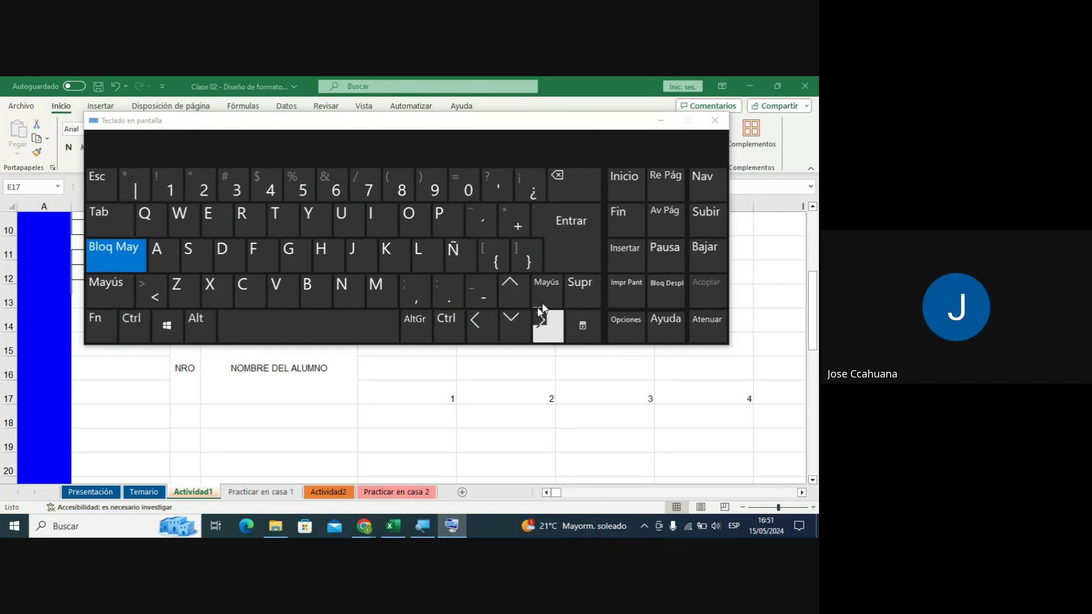
pyautogui.click(715, 120)
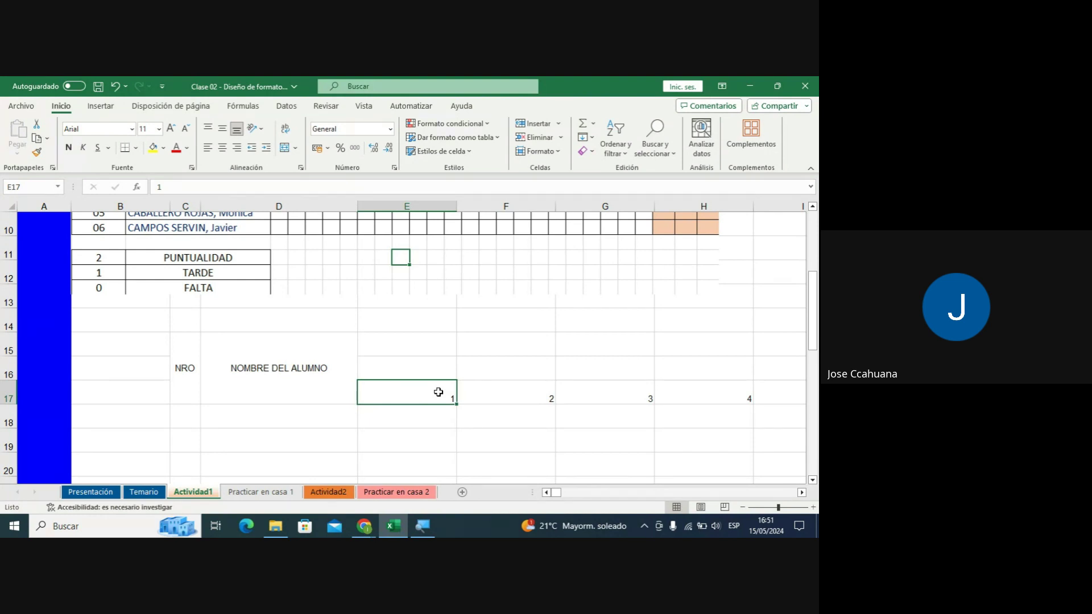
pyautogui.hotkey('ctrl', 'Right')
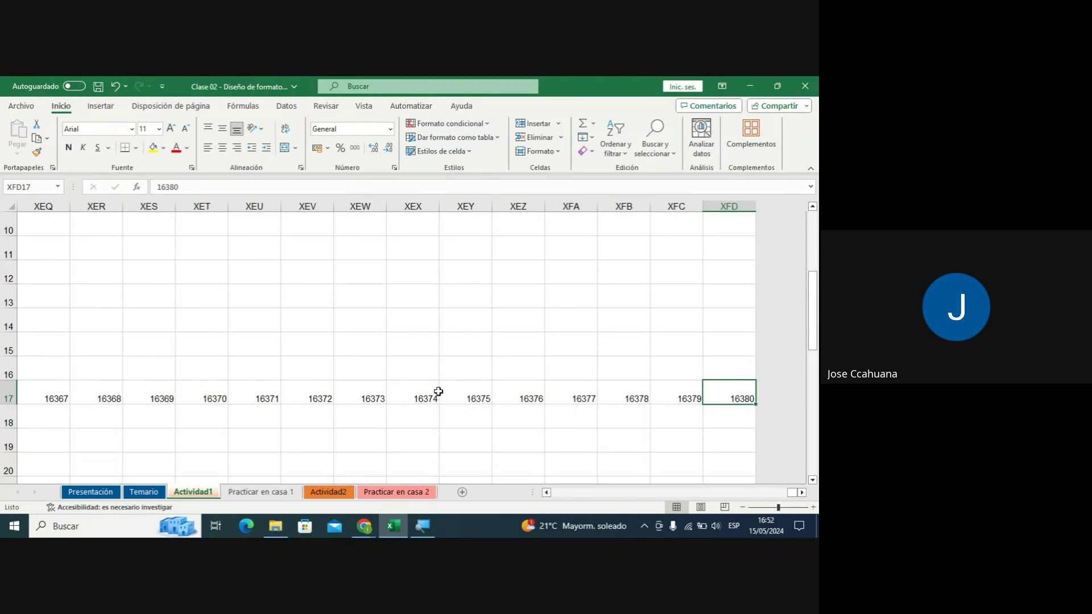
pyautogui.hotkey('ctrl', 'Left')
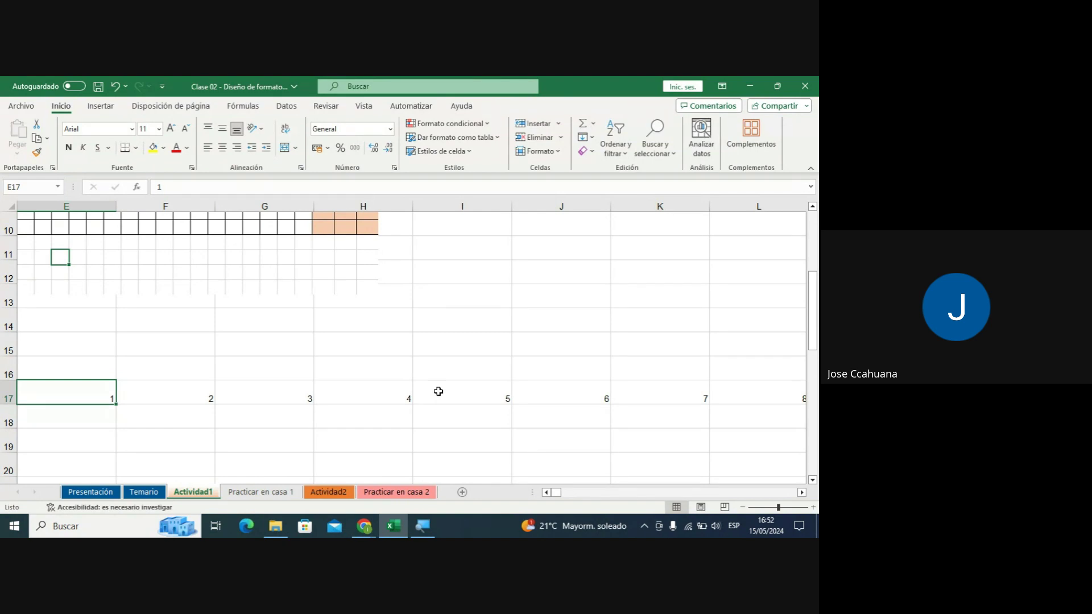
pyautogui.hotkey('ctrl', 'Right')
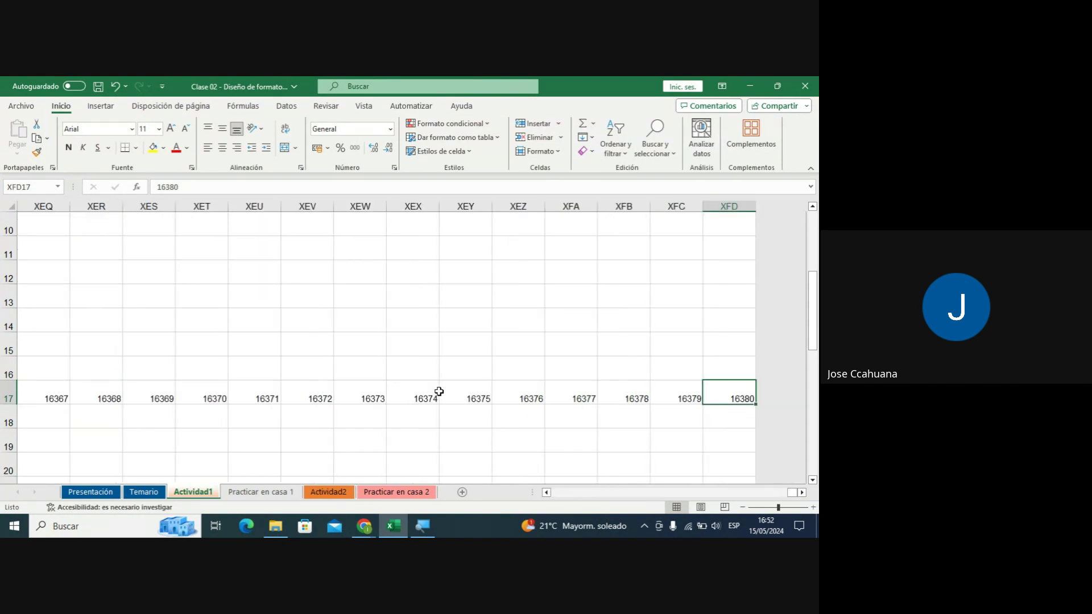
pyautogui.hotkey('ctrl', 'Left')
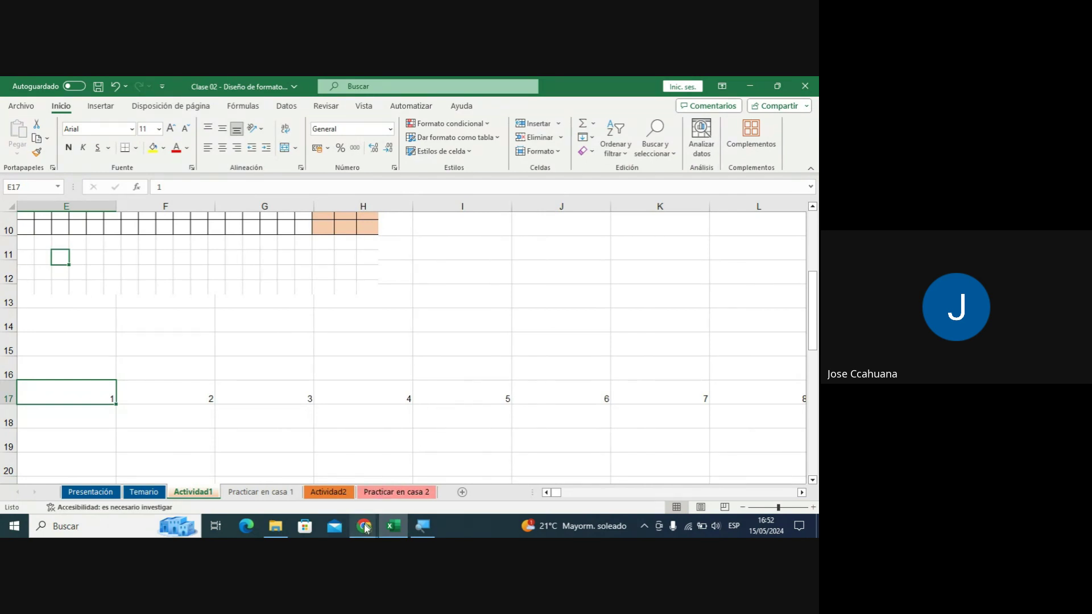
pyautogui.moveTo(363, 526)
pyautogui.click(324, 480)
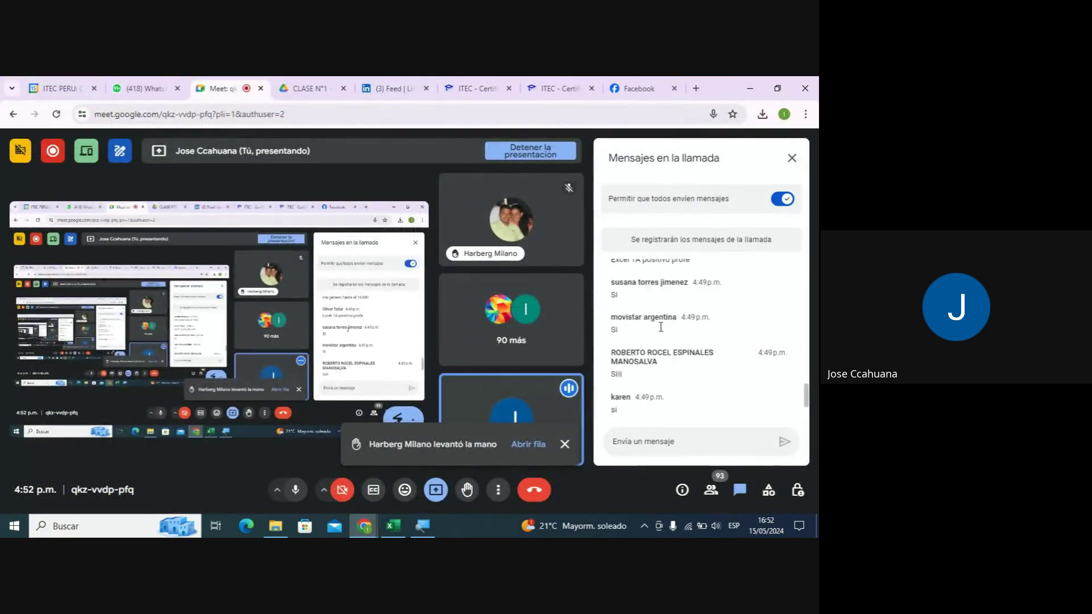
pyautogui.scroll(-5, 661, 327)
pyautogui.scroll(-5, 668, 341)
pyautogui.scroll(-5, 677, 355)
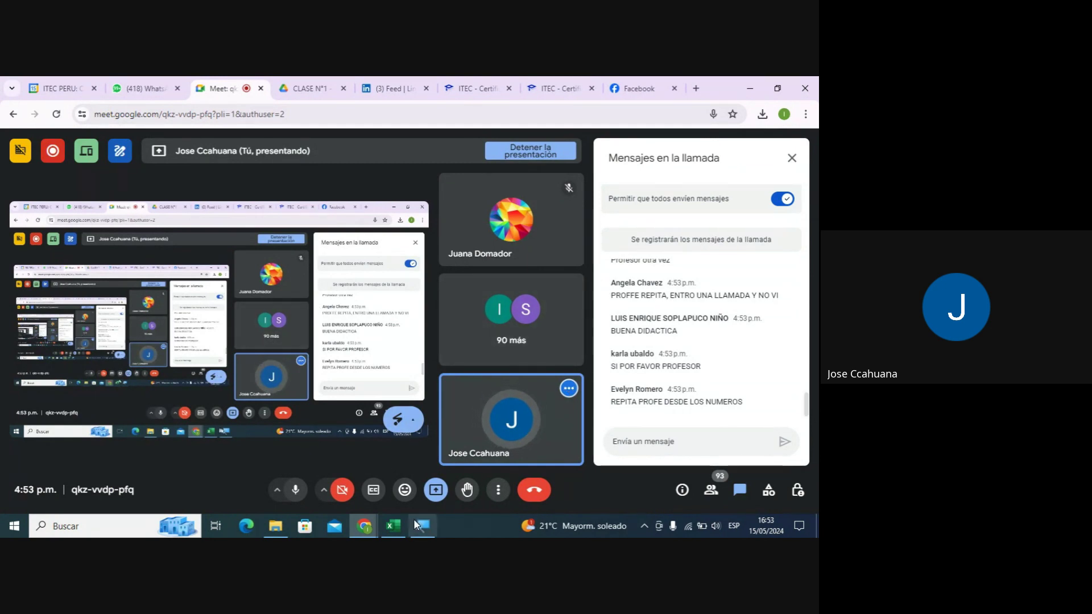
pyautogui.click(390, 528)
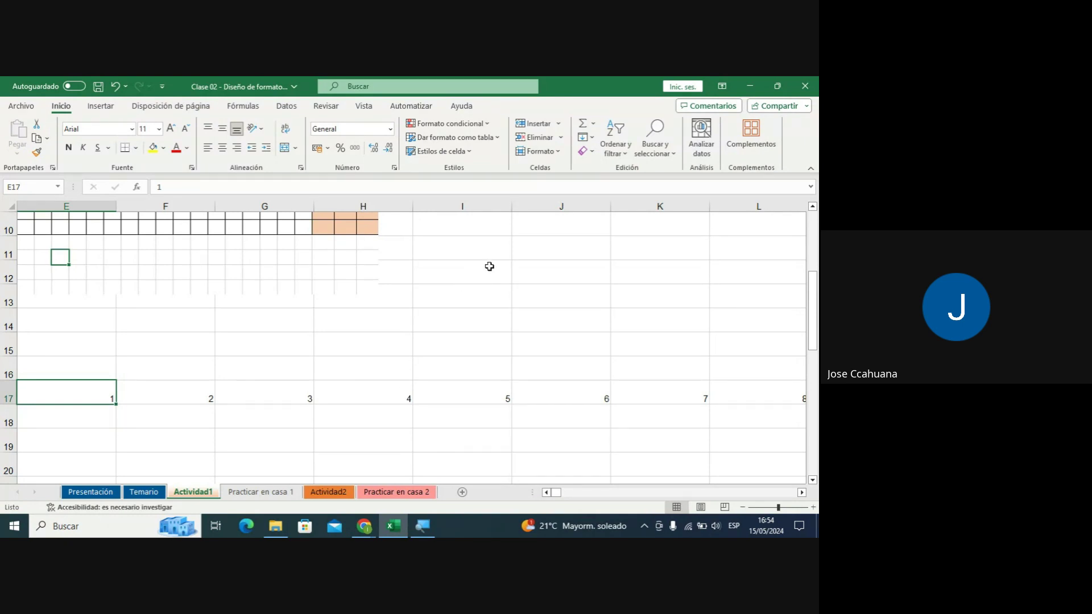
pyautogui.click(182, 416)
pyautogui.click(107, 392)
# Search Windows for TECLADO and launch the Teclado en pantalla on-screen keyboard.
pyautogui.click(80, 527)
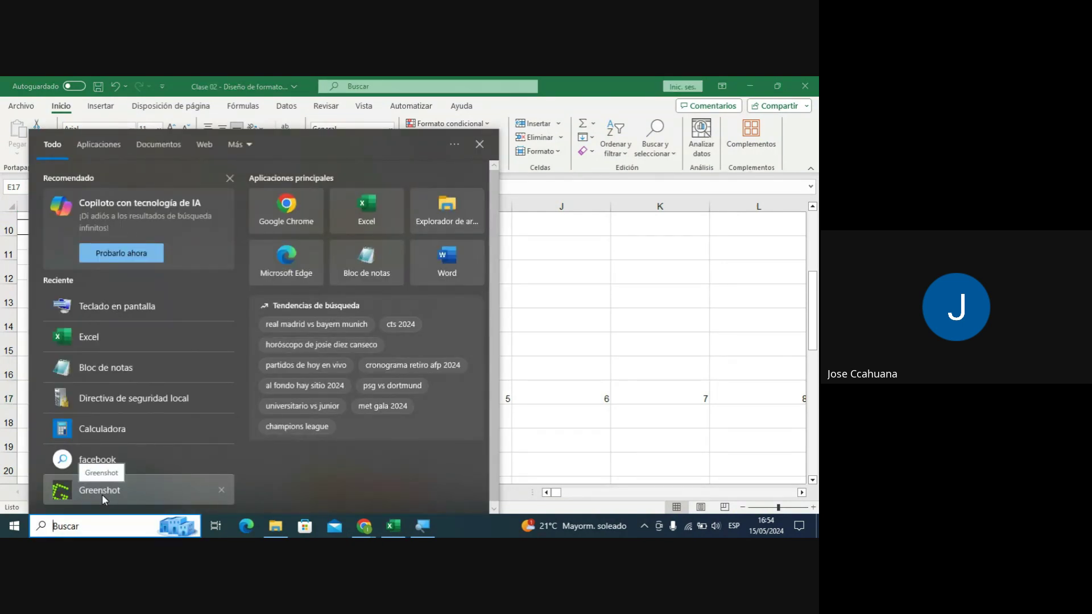
pyautogui.write('TECLADO')
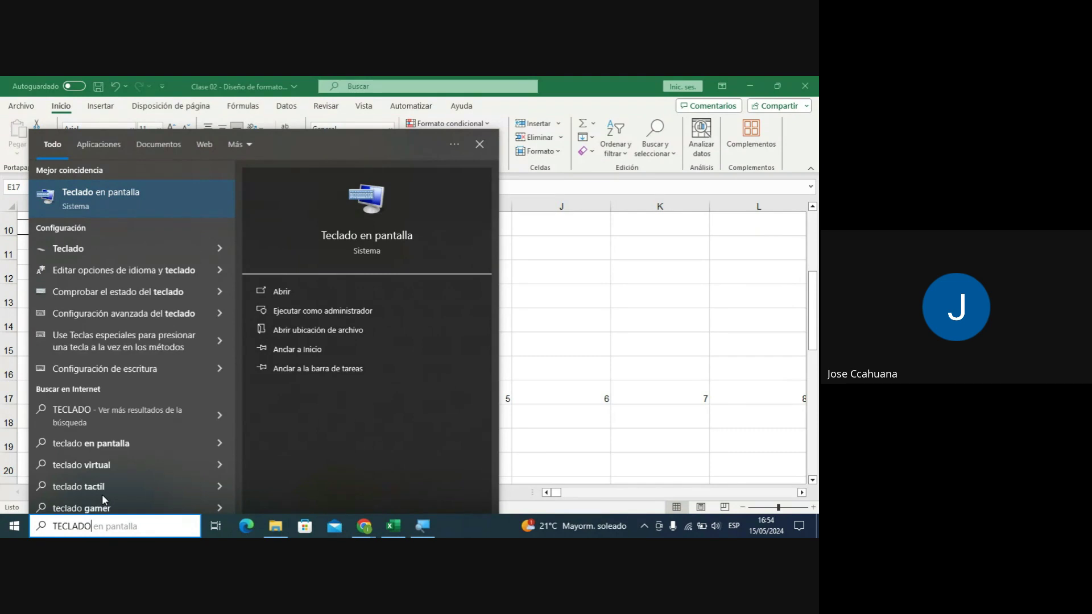
pyautogui.press('Return')
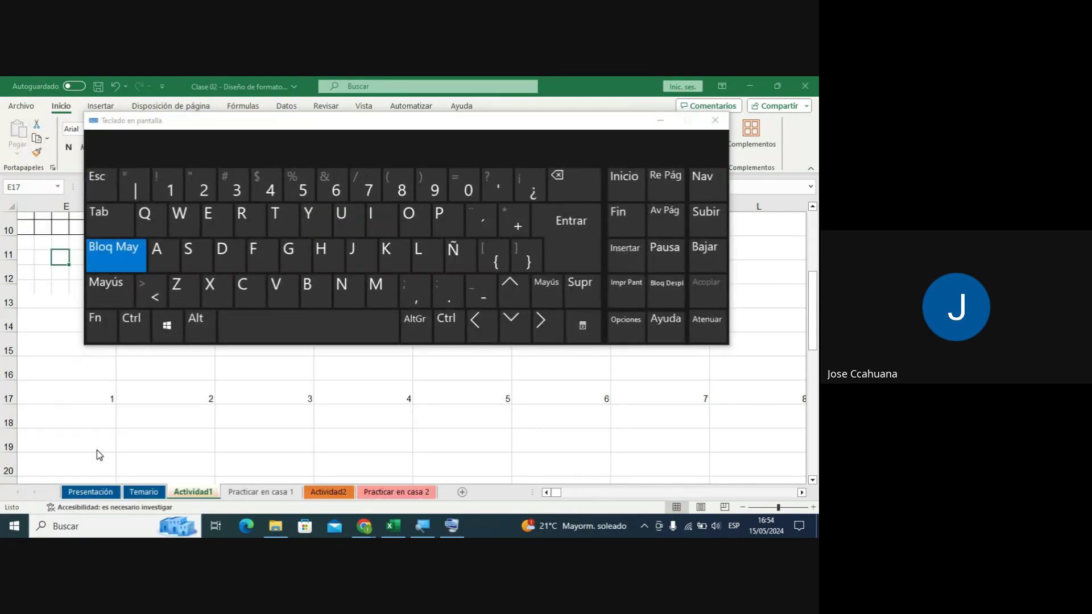
# Use the on-screen keyboard's Ctrl+Mayús+Right to select row 17's series to its end, then close it.
pyautogui.click(128, 331)
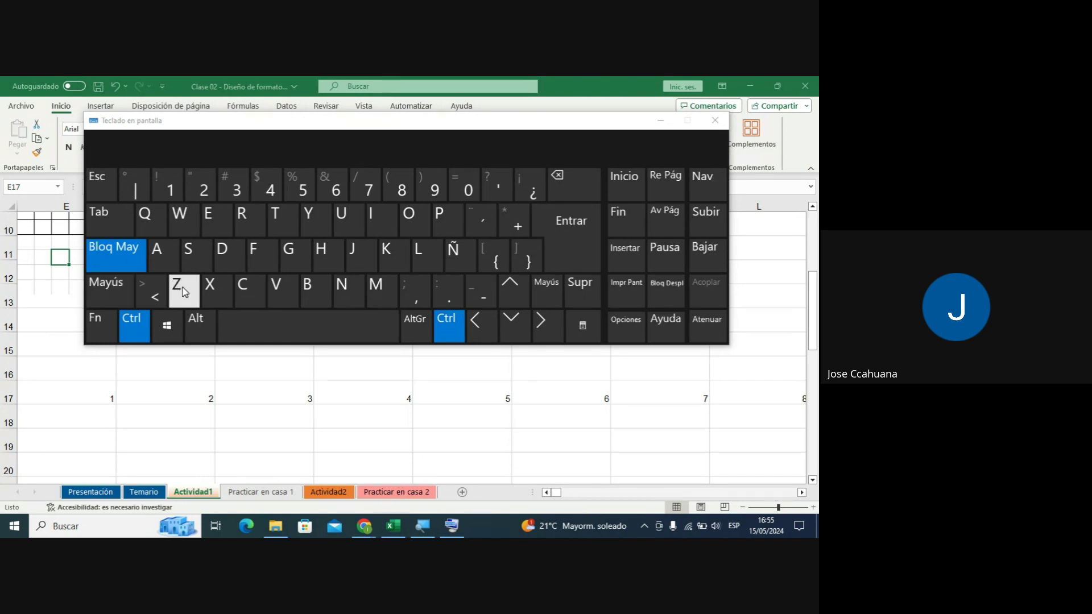
pyautogui.click(116, 291)
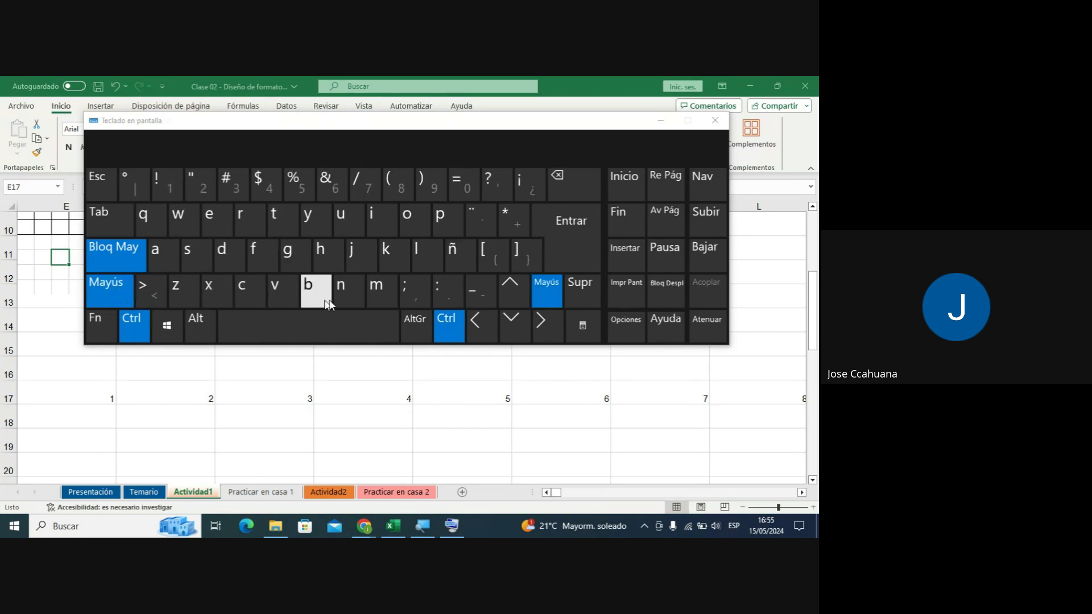
pyautogui.click(537, 316)
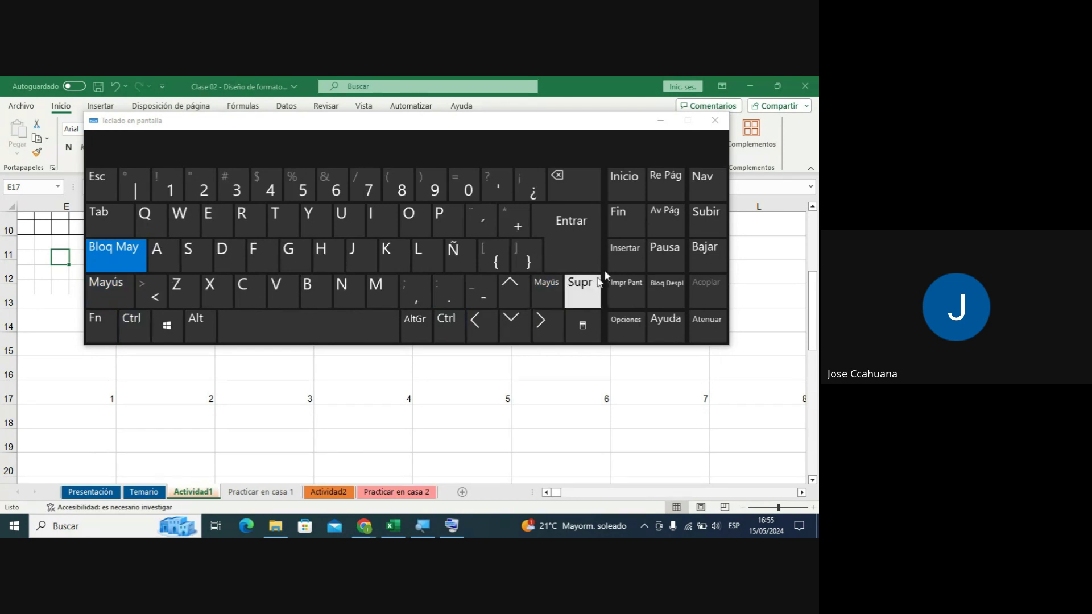
pyautogui.click(715, 120)
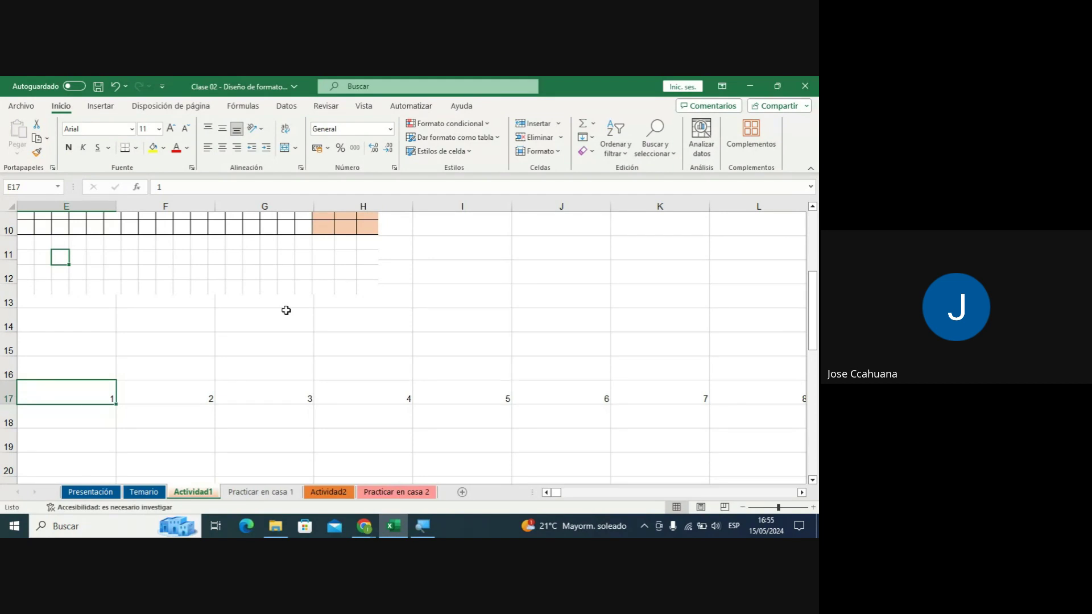
# Select row 17's series through XFD17 with Ctrl+Shift+Right and undo the fill with Ctrl+Z.
pyautogui.hotkey('ctrl', 'shift', 'Right')
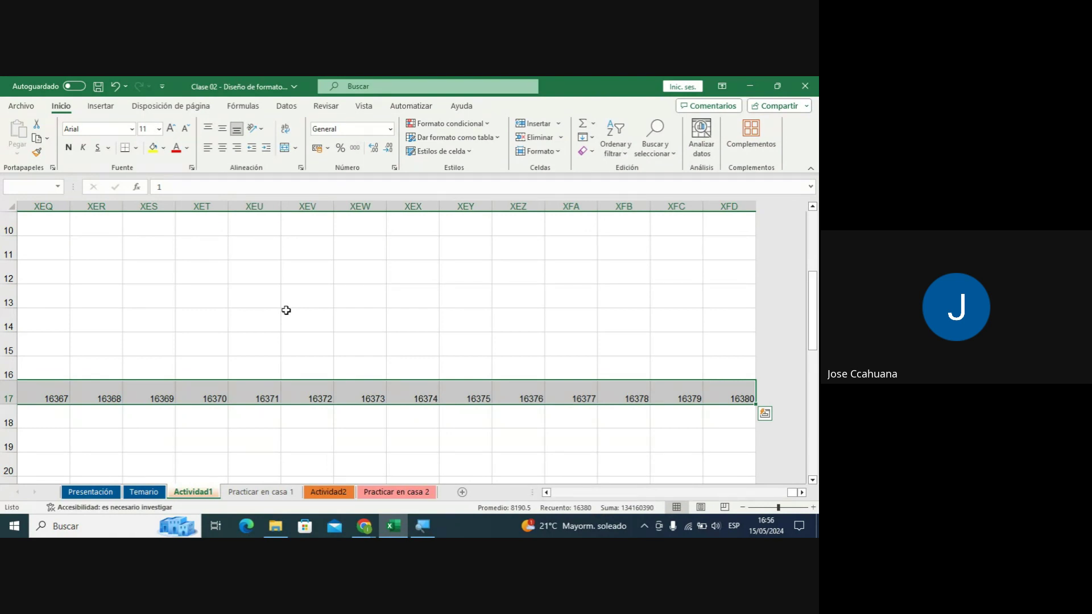
pyautogui.hotkey('ctrl', 'z')
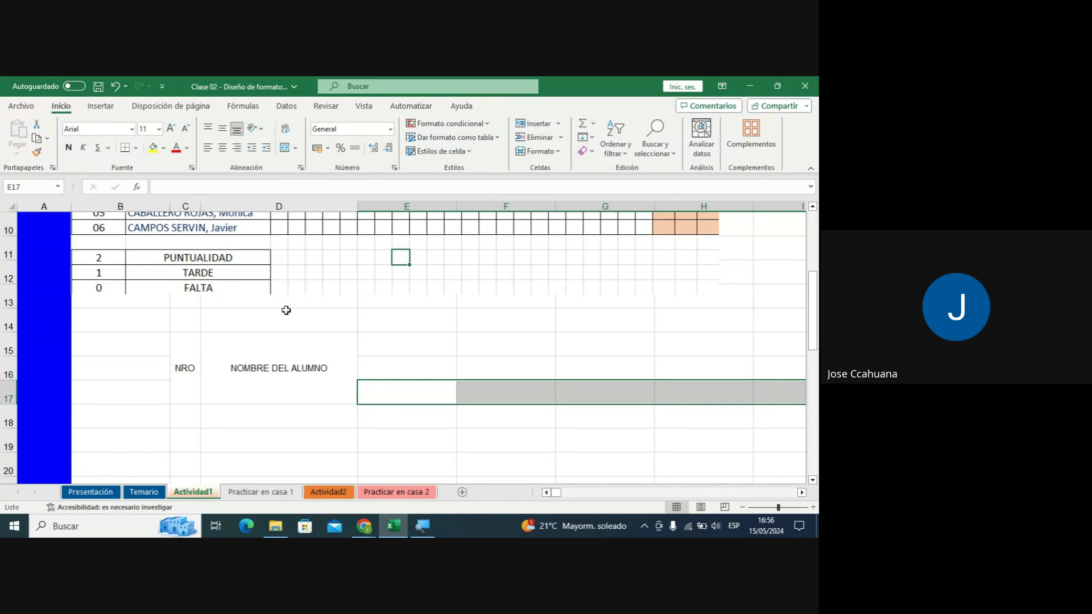
# Select cell E17 below the headers and enter the starting number 1.
pyautogui.click(415, 397)
pyautogui.click(409, 417)
pyautogui.click(410, 392)
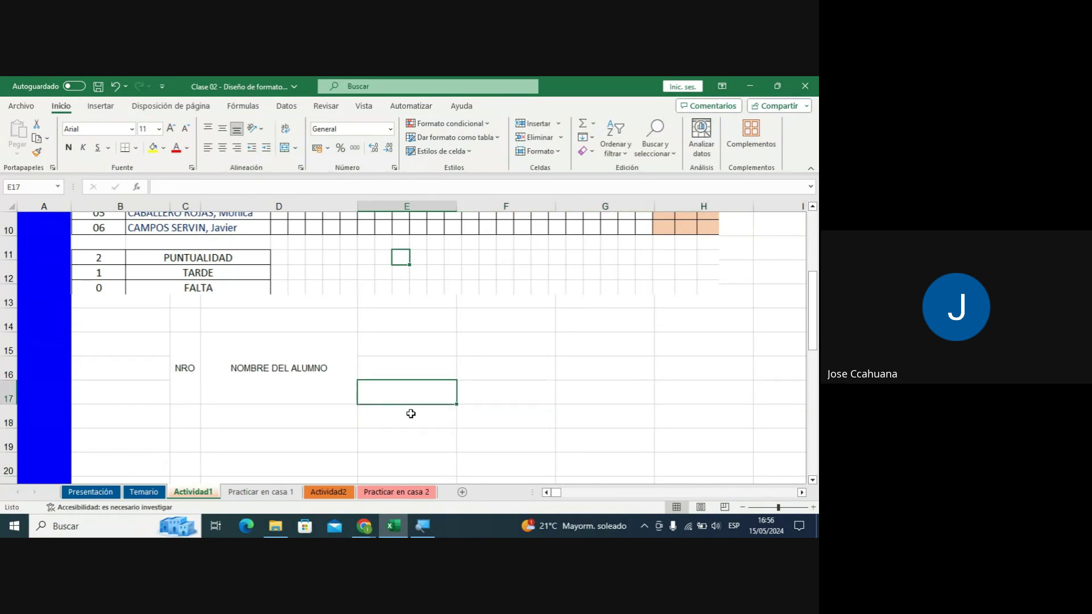
pyautogui.click(411, 413)
pyautogui.click(415, 396)
pyautogui.click(411, 417)
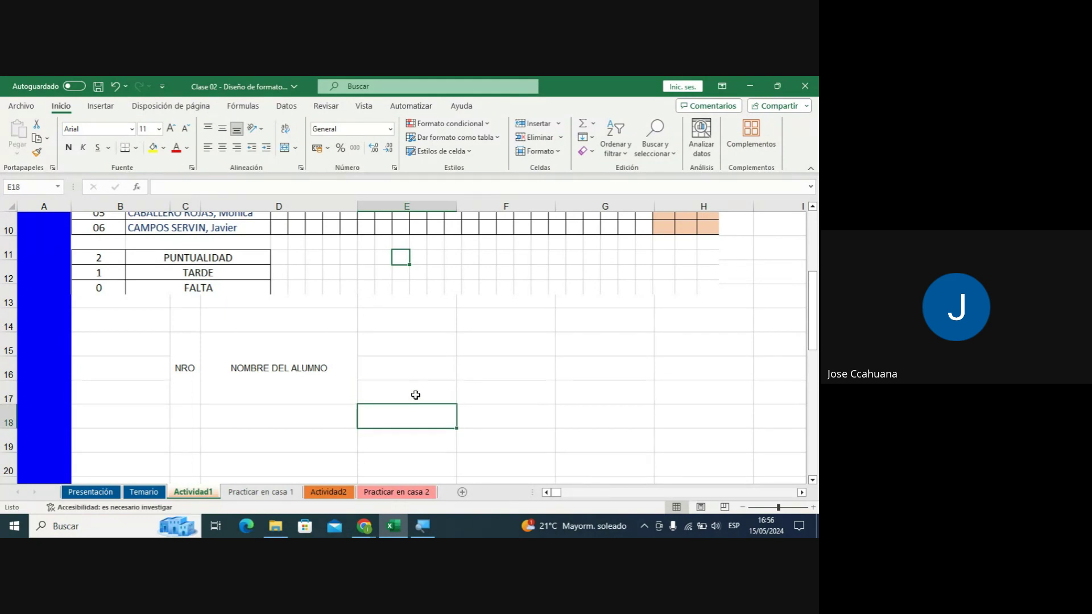
pyautogui.click(416, 394)
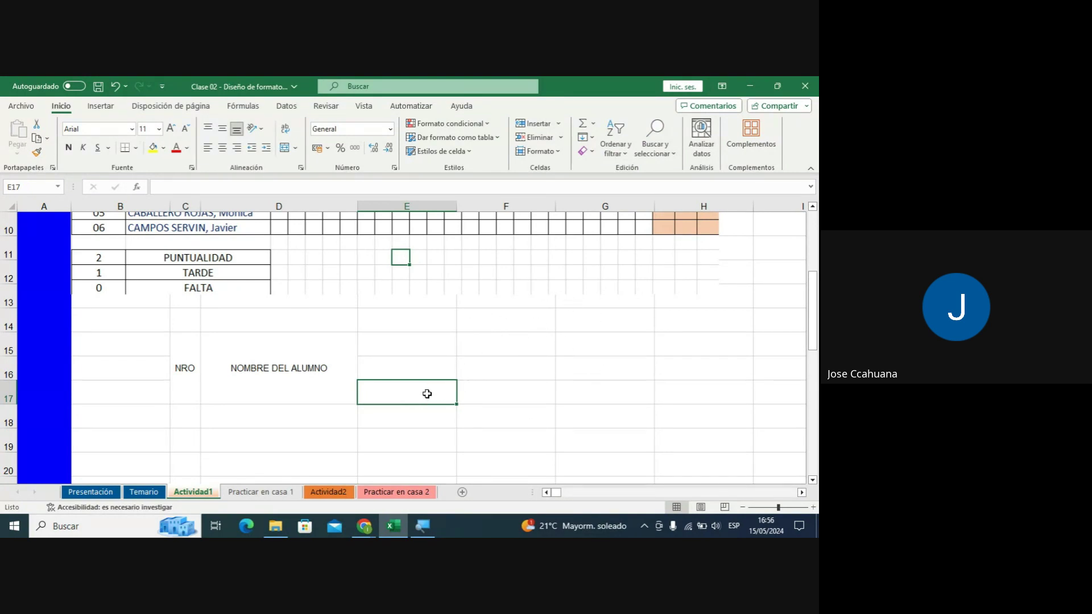
pyautogui.write('1')
pyautogui.click(411, 424)
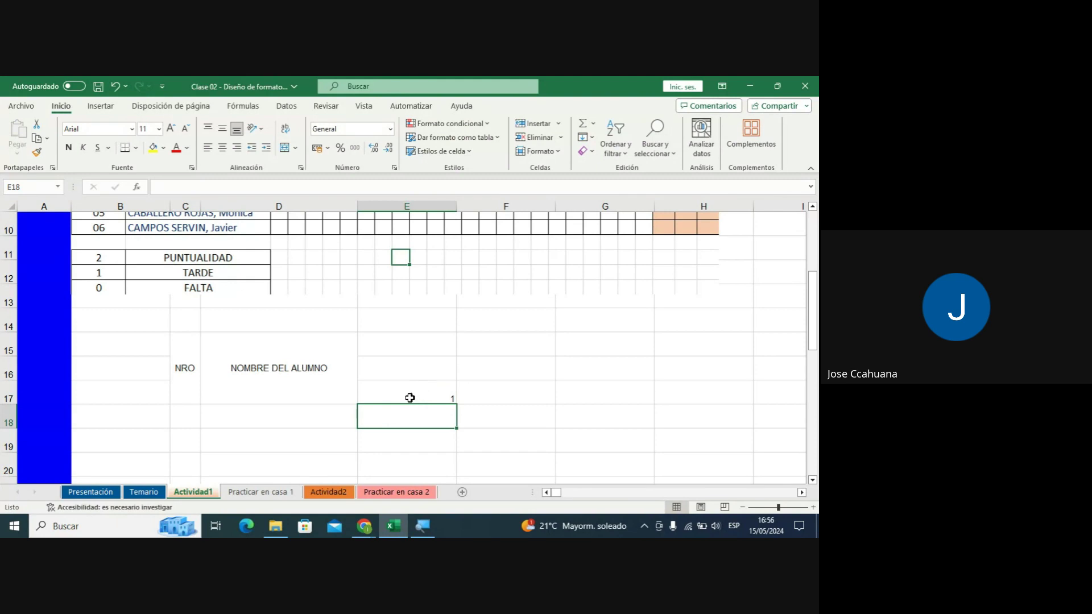
# Select nearby cells in columns E to G, then reselect E17 holding the 1.
pyautogui.click(408, 398)
pyautogui.click(427, 447)
pyautogui.click(423, 390)
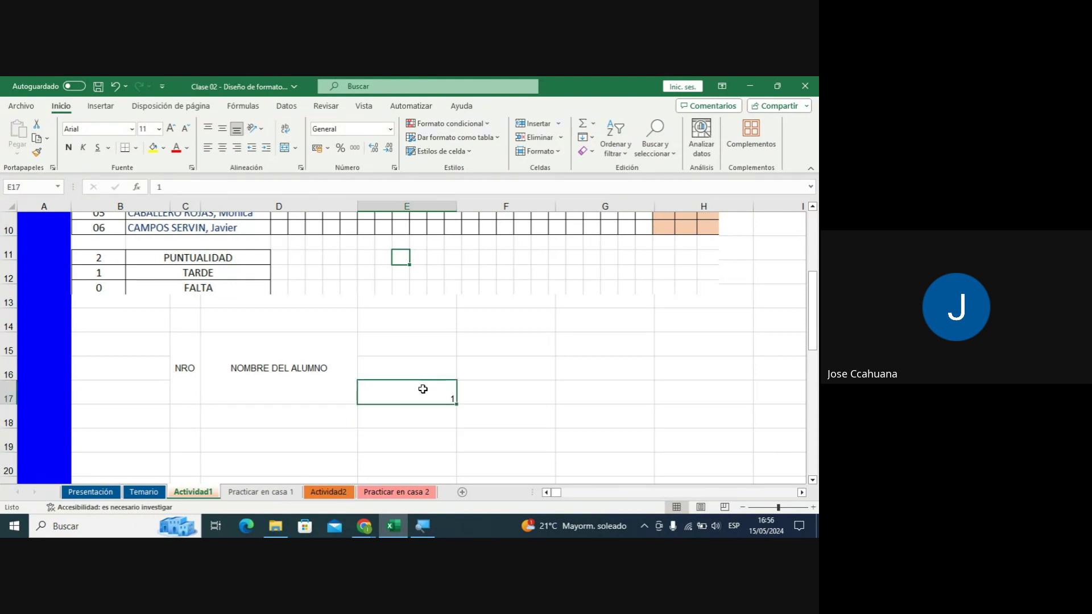
pyautogui.click(486, 436)
pyautogui.click(493, 411)
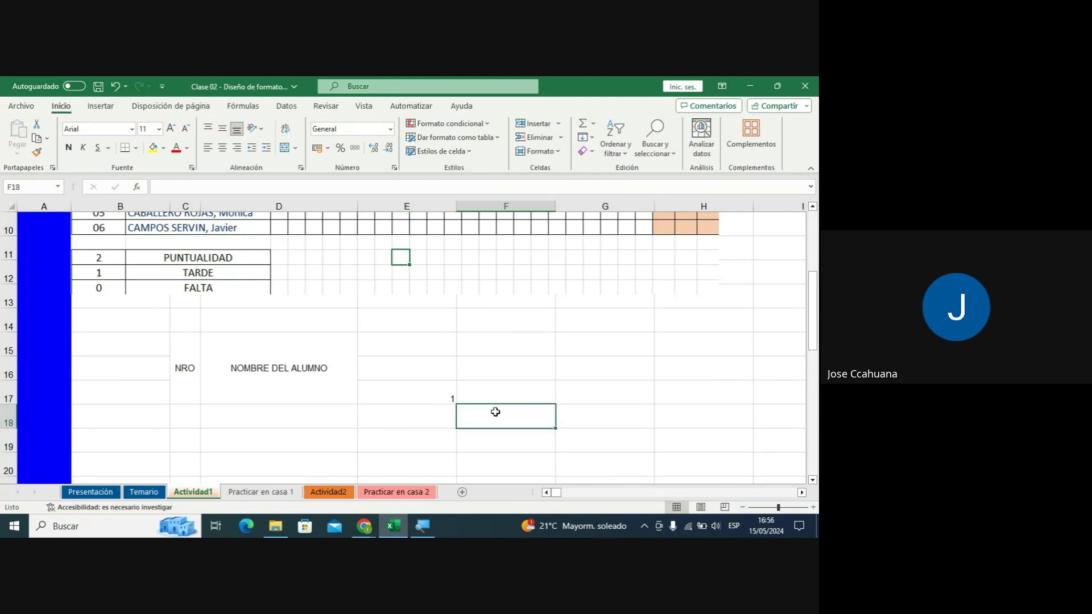
pyautogui.click(519, 384)
pyautogui.click(575, 434)
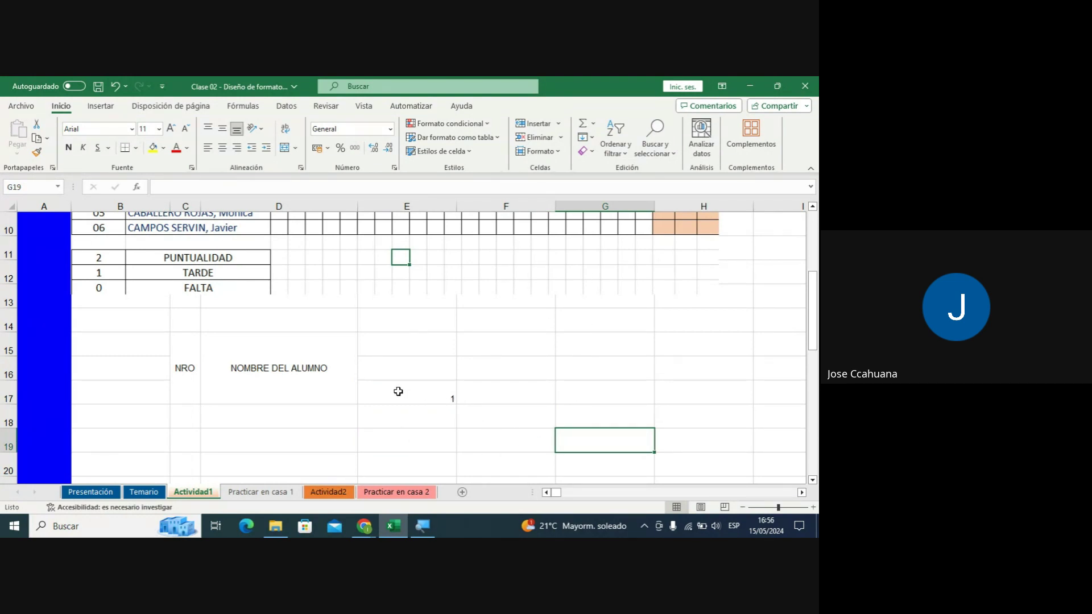
pyautogui.click(398, 391)
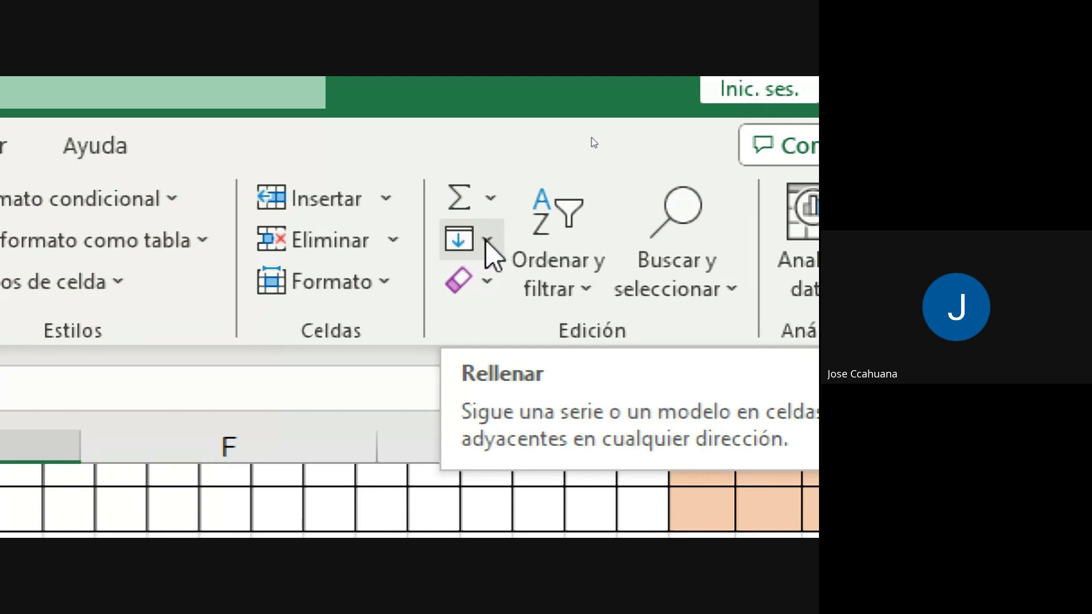
# Open the Series dialog from the Rellenar dropdown in the Edición group.
pyautogui.click(487, 241)
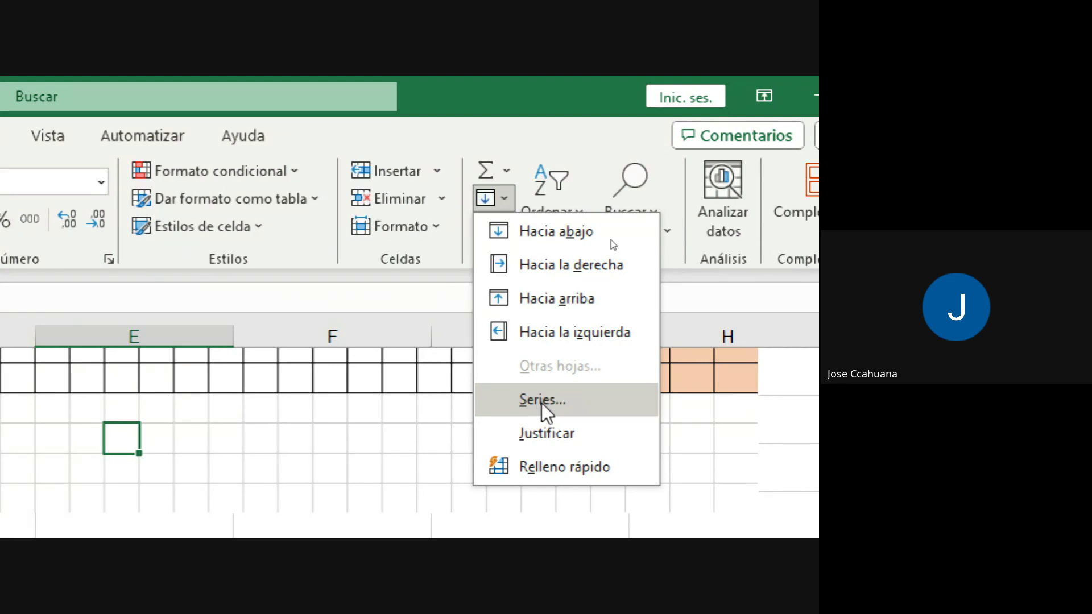
pyautogui.click(558, 397)
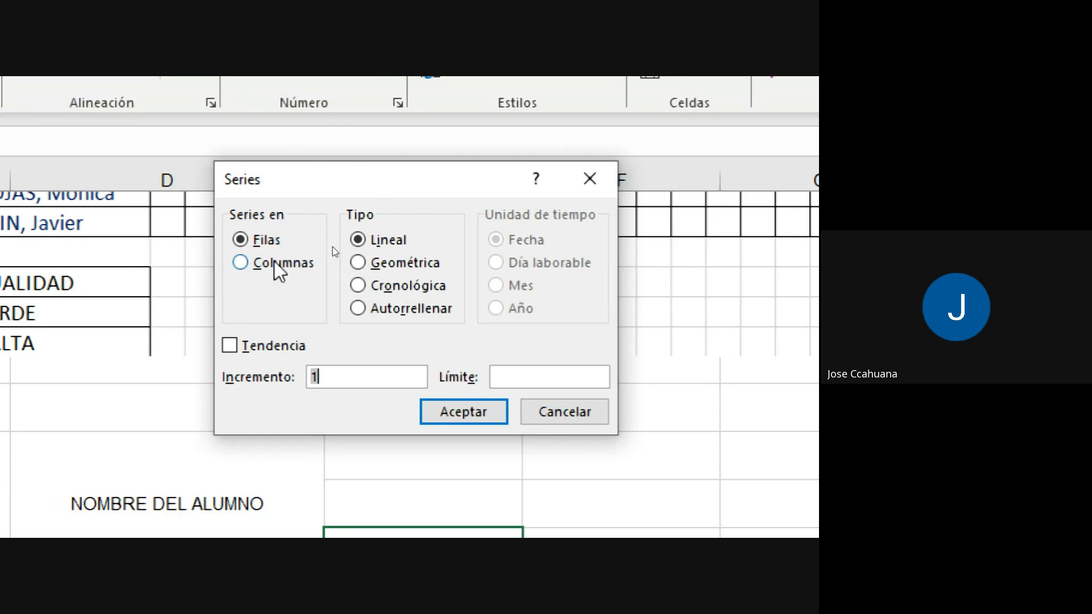
# Fill column E down from E17 (Columnas) with a linear series, step 1, limit 100000.
pyautogui.click(239, 263)
pyautogui.click(567, 375)
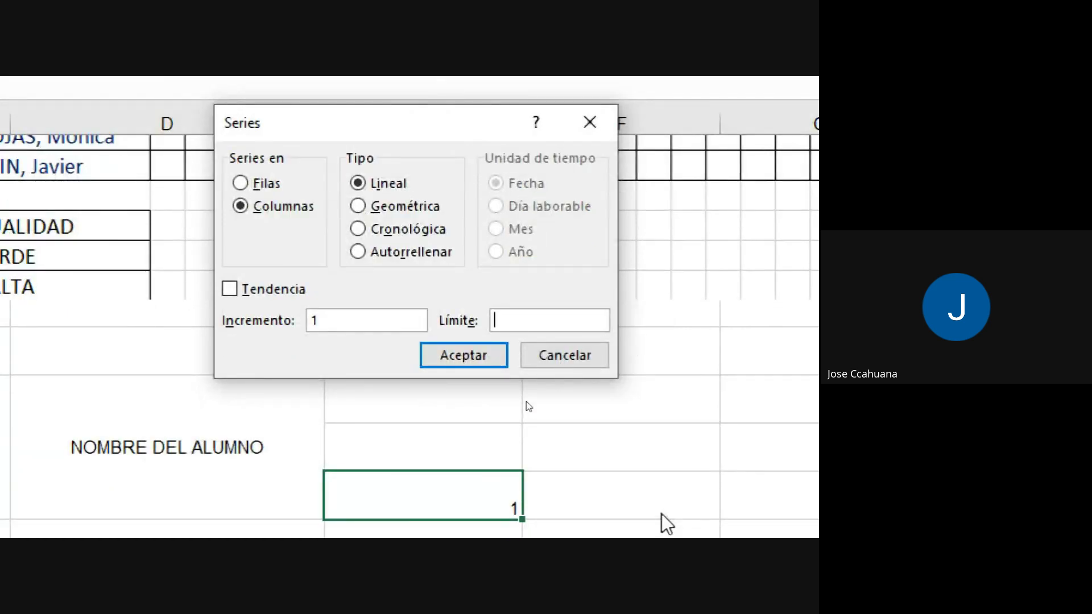
pyautogui.write('10')
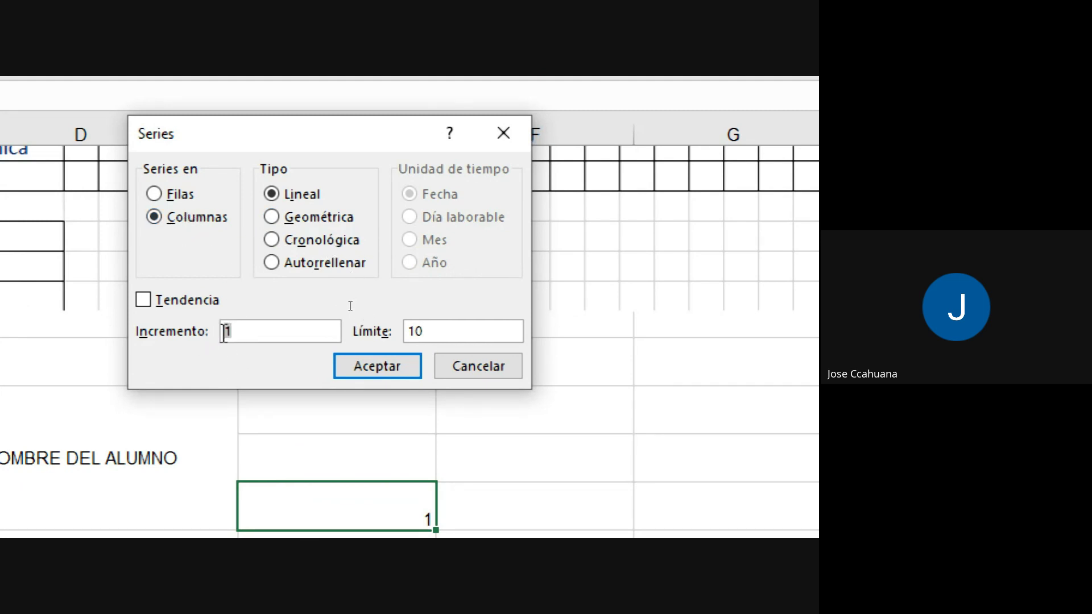
pyautogui.click(435, 331)
pyautogui.write('0000')
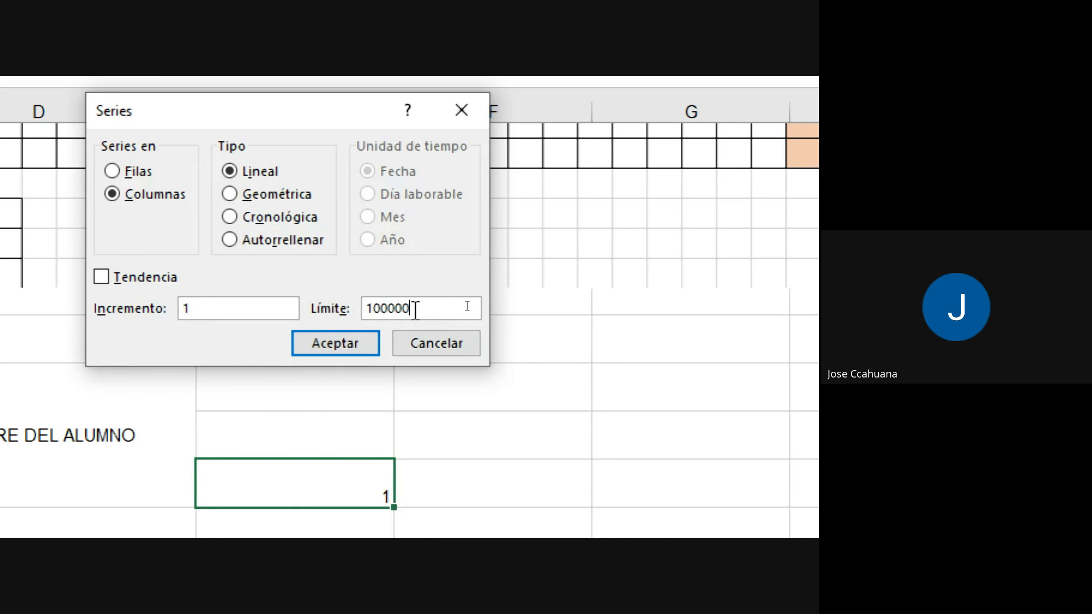
pyautogui.click(373, 349)
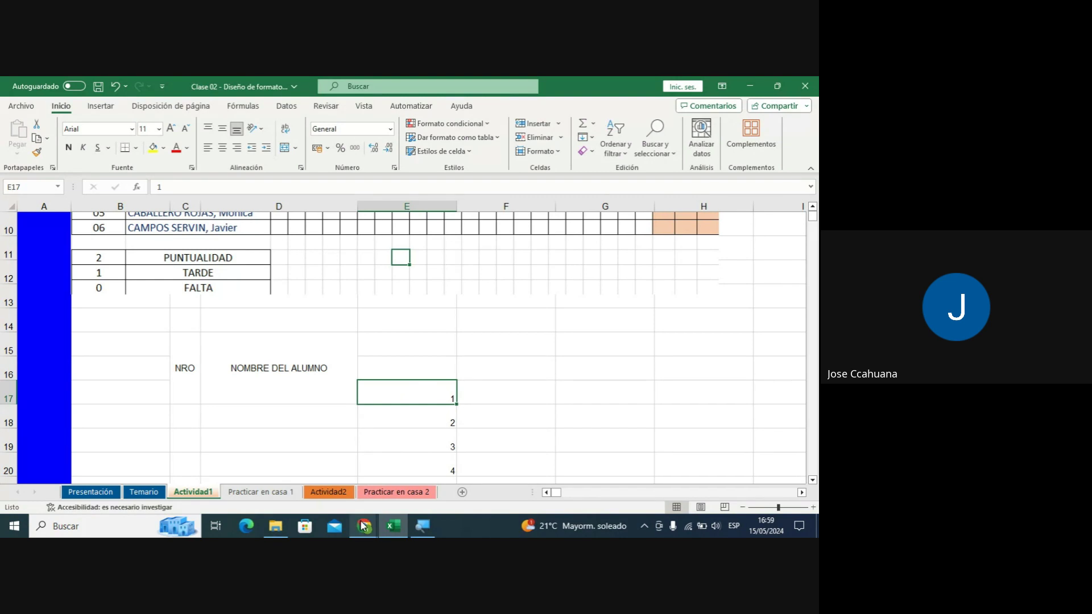
# In the Google Meet call, admit both participants waiting to join.
pyautogui.moveTo(363, 526)
pyautogui.click(338, 490)
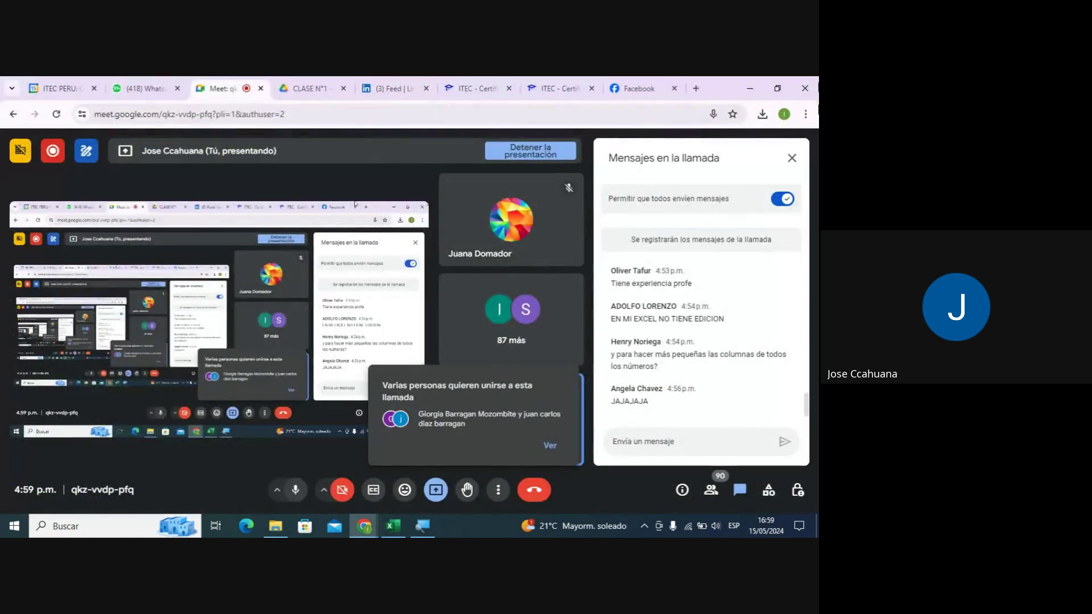
pyautogui.click(550, 446)
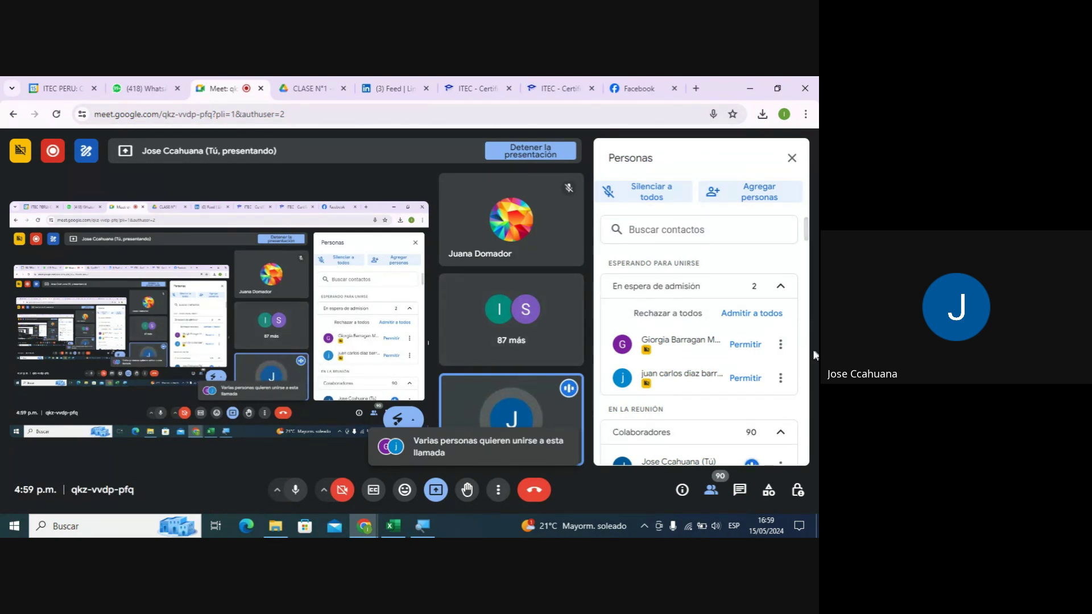
pyautogui.click(745, 354)
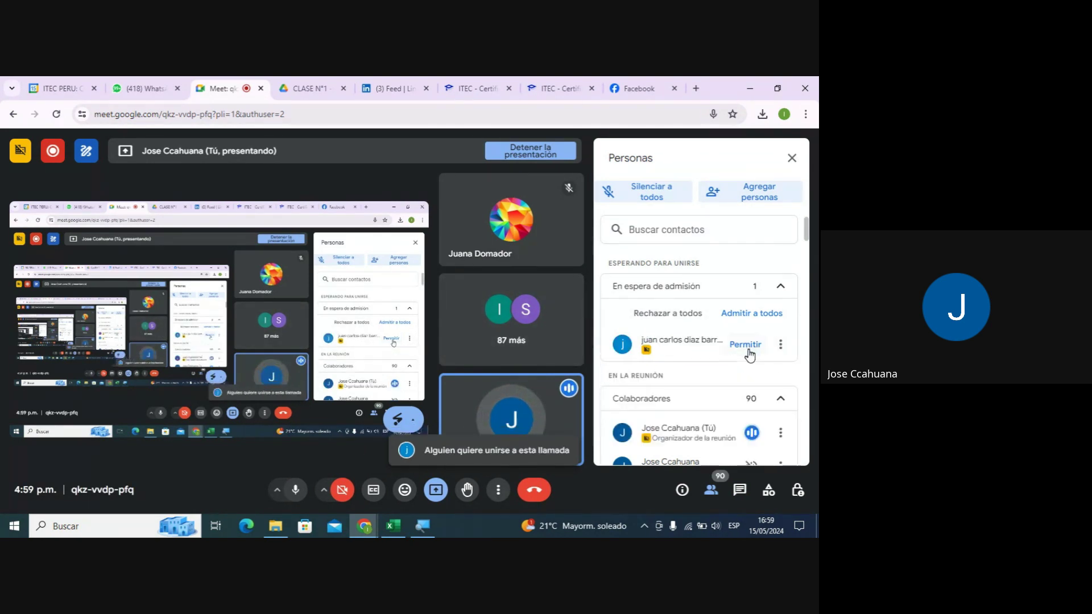
pyautogui.click(746, 353)
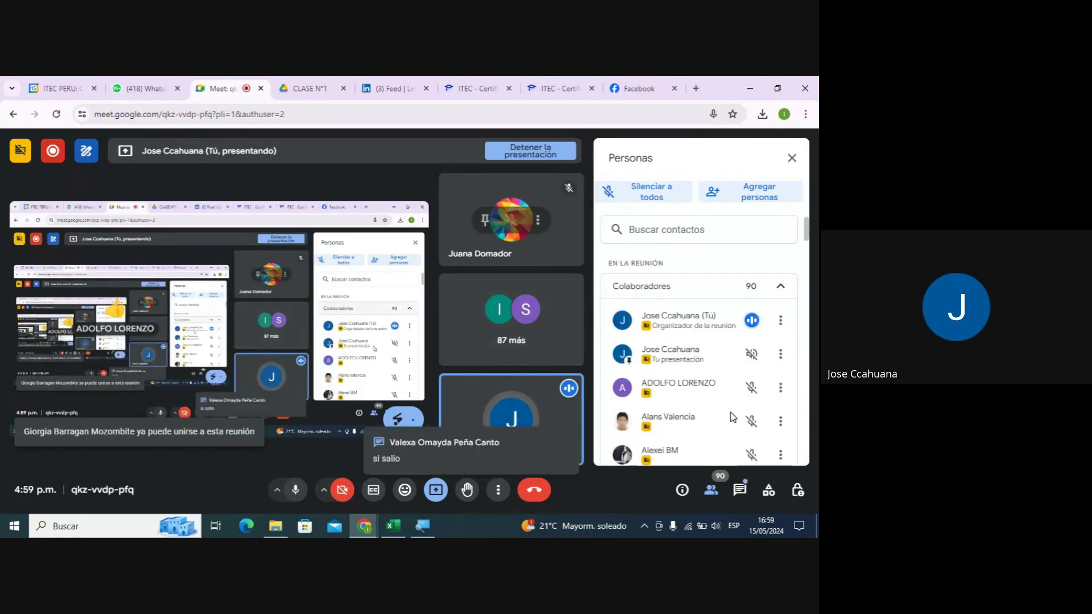
# Read the in-call chat replies such as "SI SI SALIO" and "EXCELENTE".
pyautogui.click(740, 490)
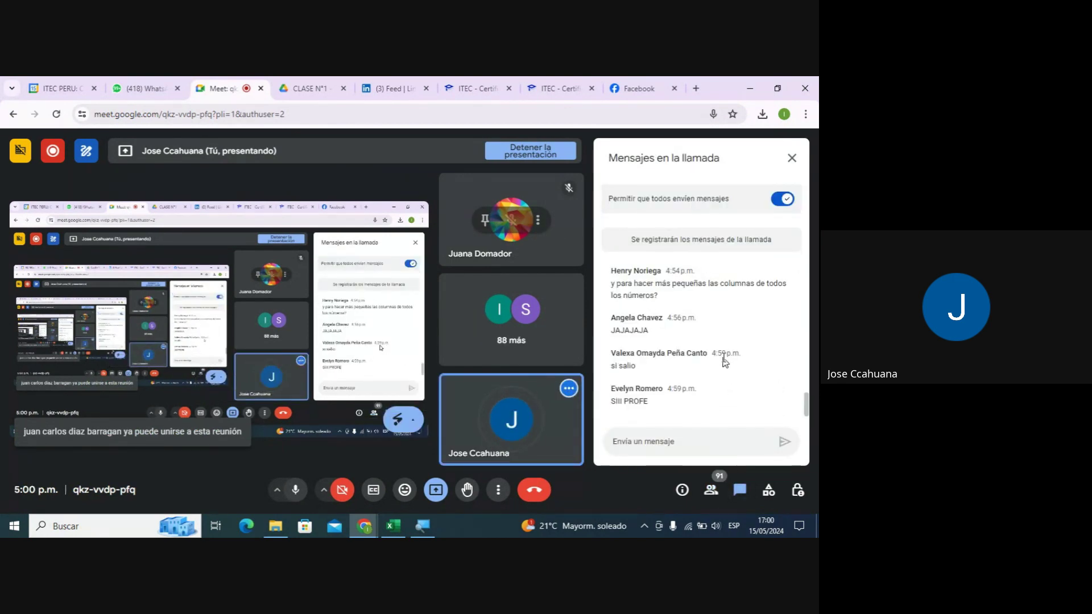
pyautogui.scroll(2, 724, 356)
pyautogui.scroll(2, 723, 356)
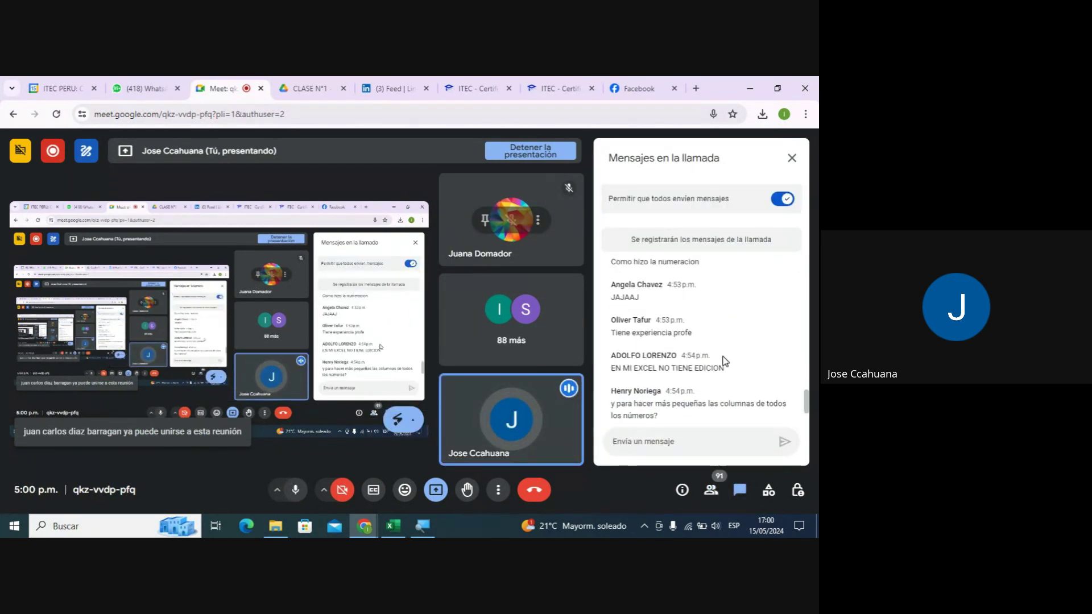
pyautogui.scroll(2, 725, 358)
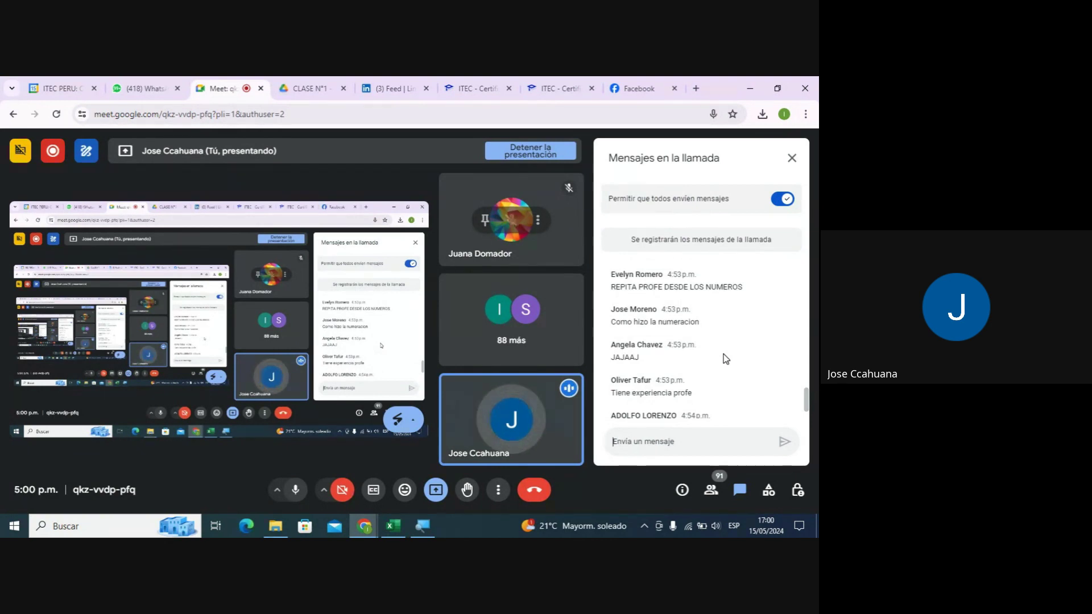
pyautogui.scroll(-2, 725, 358)
pyautogui.scroll(-5, 725, 358)
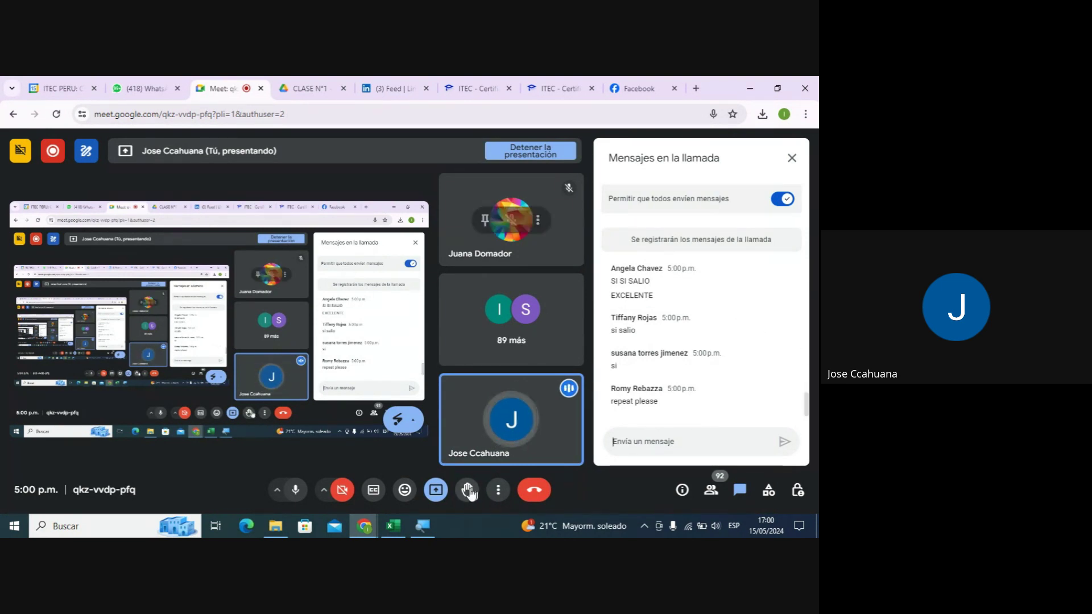
# Back in Excel, jump from E17 to the series end, 100000 in cell E100016.
pyautogui.click(401, 524)
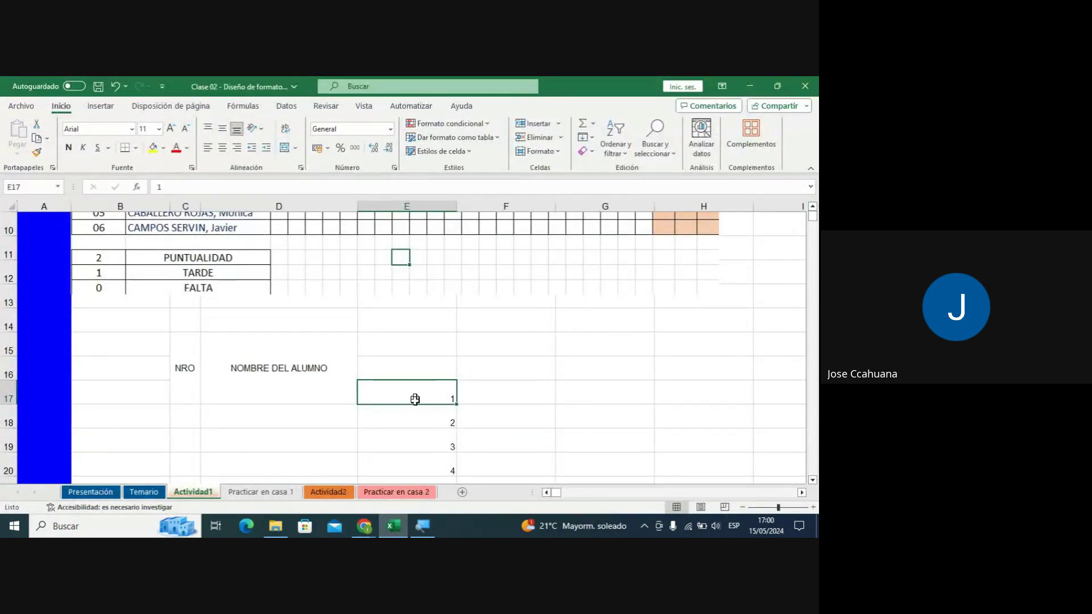
pyautogui.moveTo(415, 397); pyautogui.dragTo(417, 385)
pyautogui.hotkey('ctrl', 'Down')
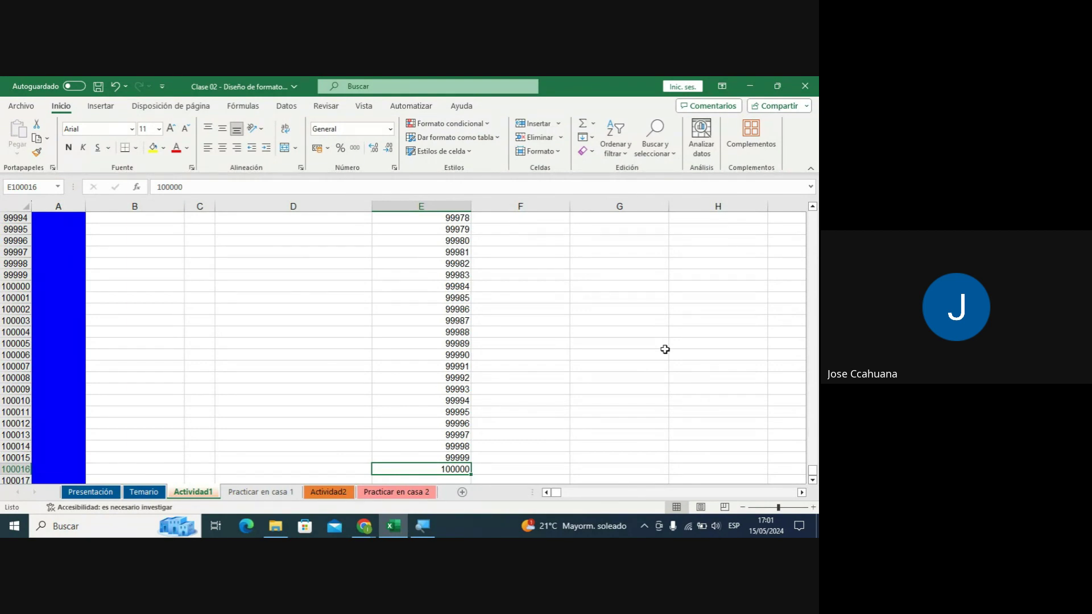
# Clear the 1–100000 number series from column E, starting at E17.
pyautogui.hotkey('ctrl', 'Up')
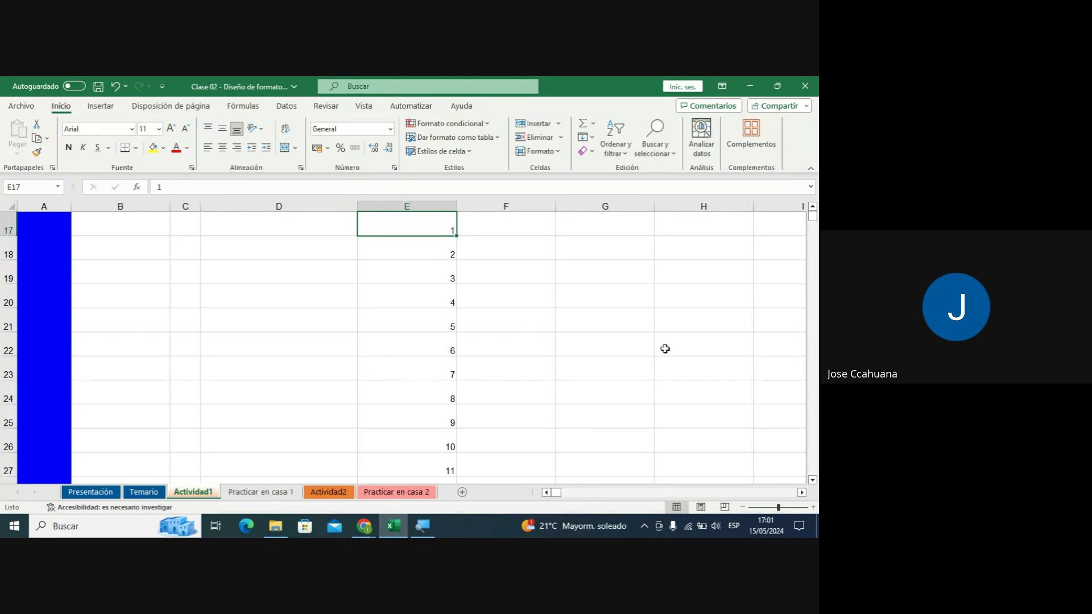
pyautogui.hotkey('ctrl', 'shift', 'Down')
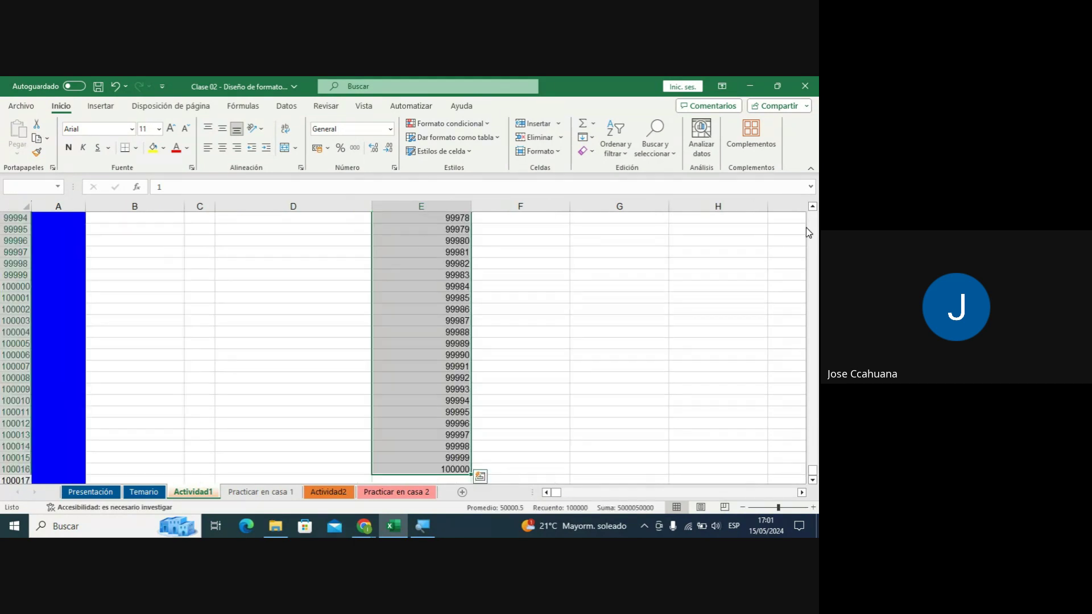
pyautogui.press('Delete')
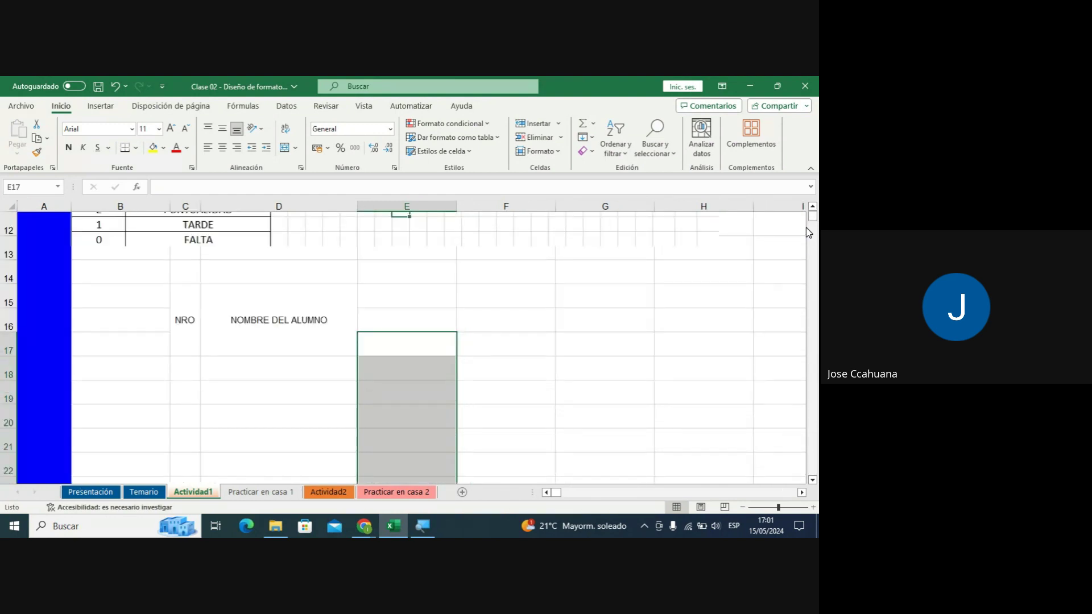
pyautogui.click(430, 349)
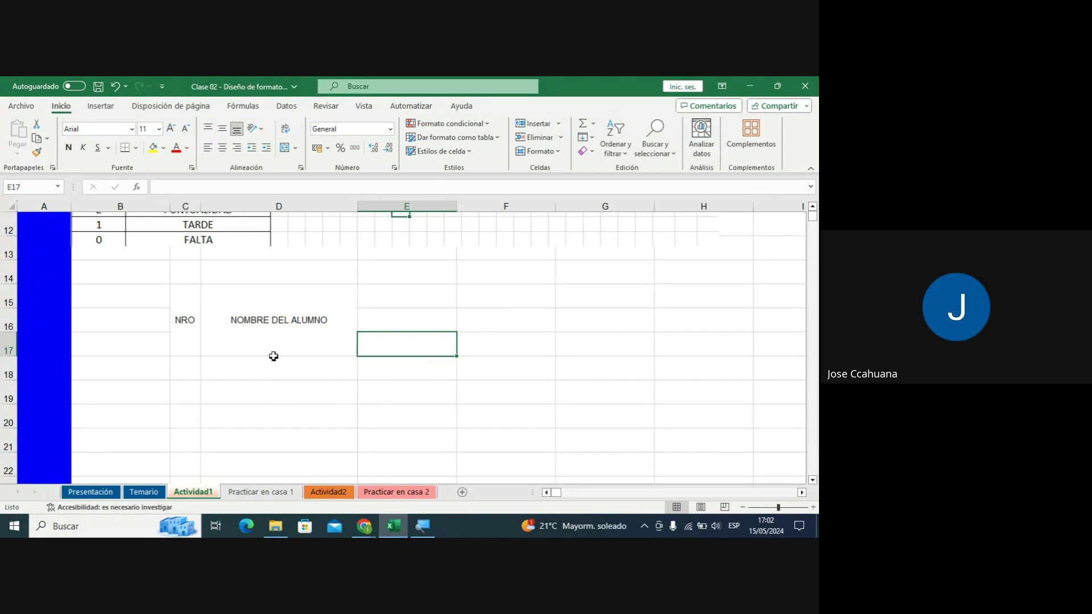
pyautogui.click(311, 336)
pyautogui.click(384, 345)
pyautogui.scroll(2, 424, 353)
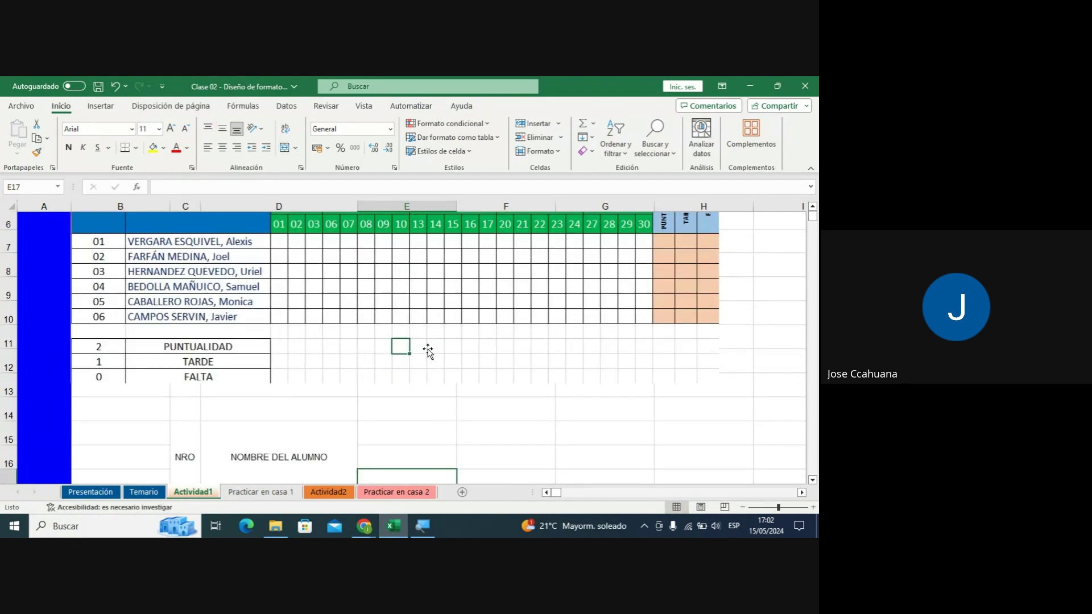
pyautogui.scroll(1, 278, 278)
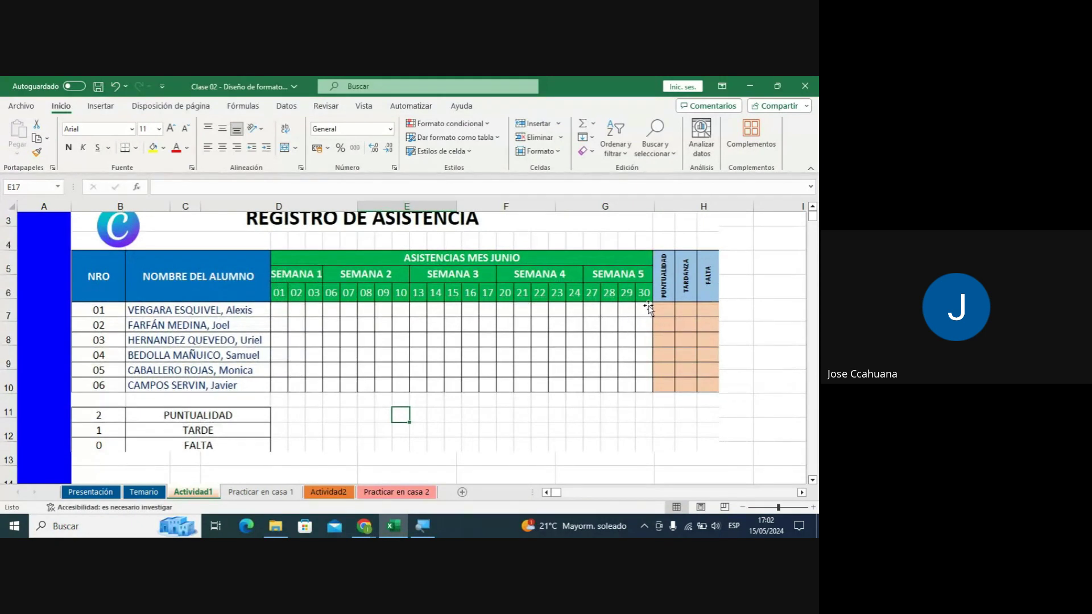
pyautogui.scroll(-1, 487, 313)
pyautogui.scroll(-1, 486, 313)
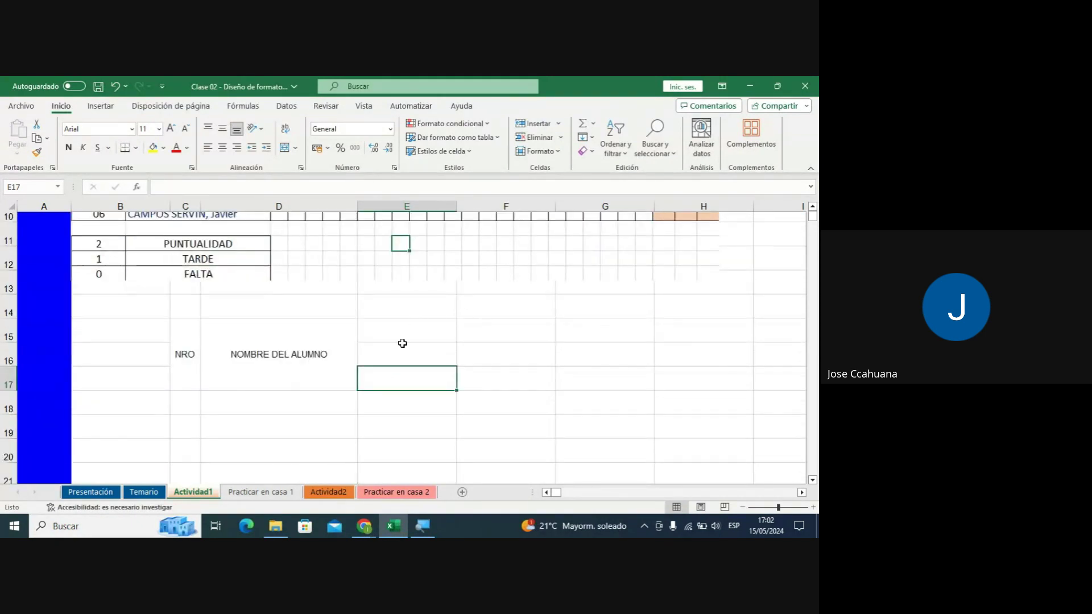
# Enter 1 in cell E17 as the first day number.
pyautogui.click(408, 391)
pyautogui.click(409, 387)
pyautogui.write('1')
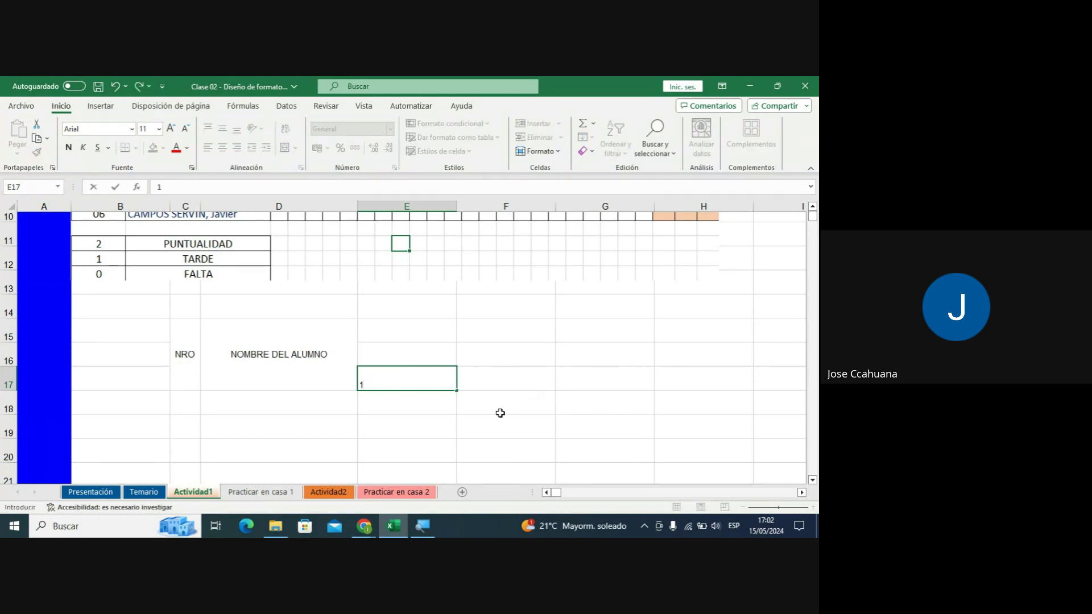
pyautogui.hotkey('ctrl', 'Return')
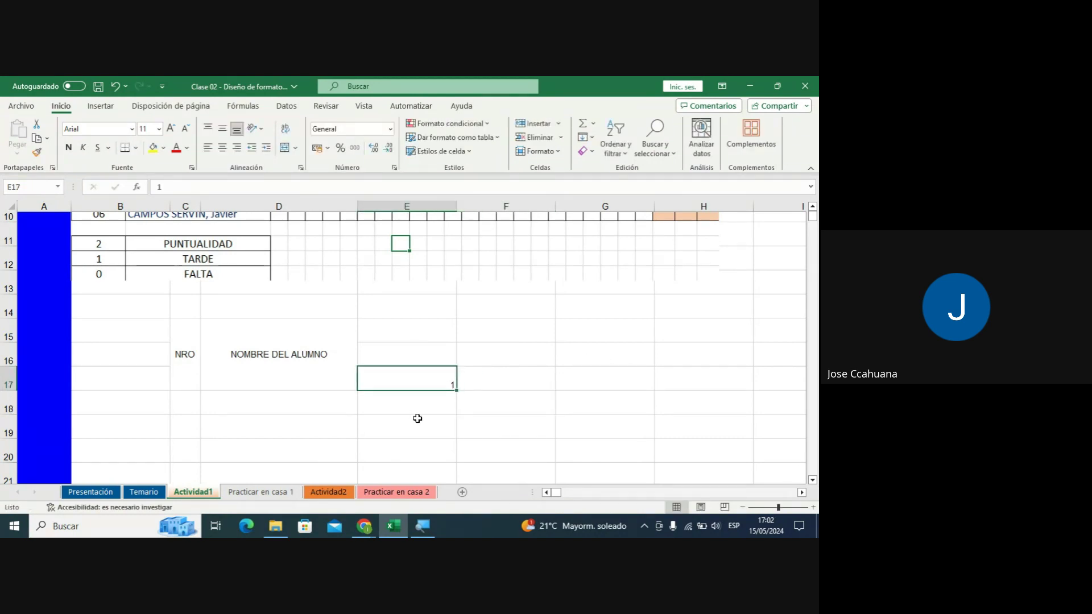
# Fill a linear row series from E17 with step 1, stopping at 30.
pyautogui.click(521, 415)
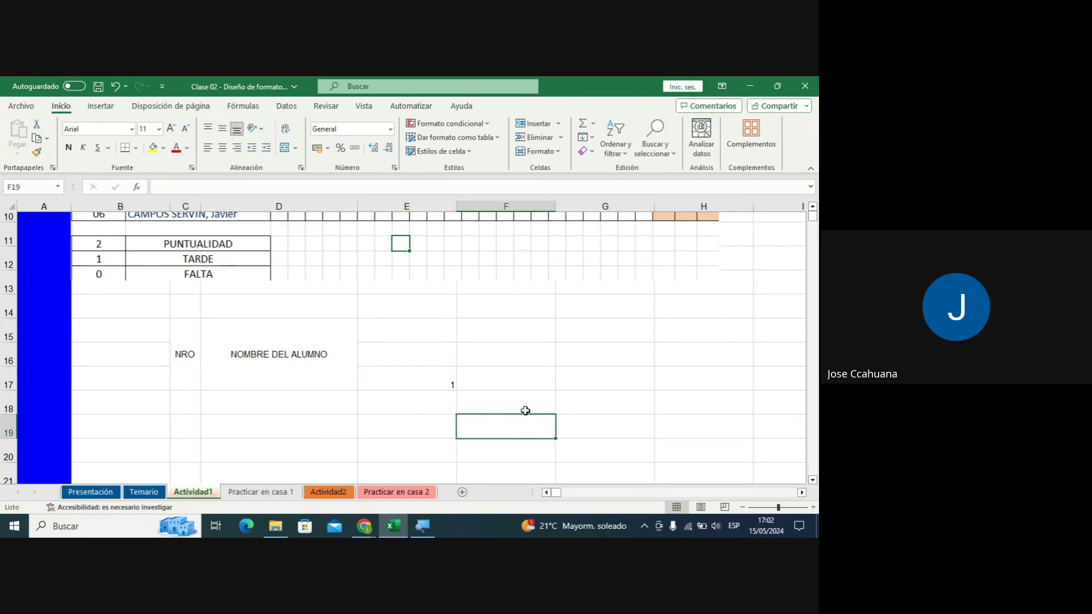
pyautogui.click(455, 386)
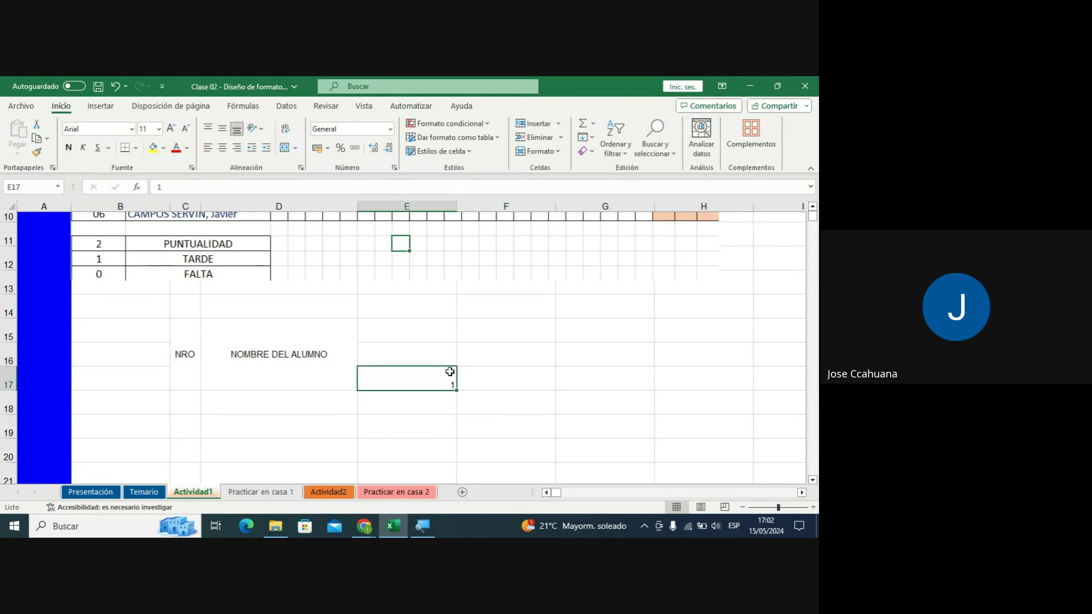
pyautogui.click(586, 137)
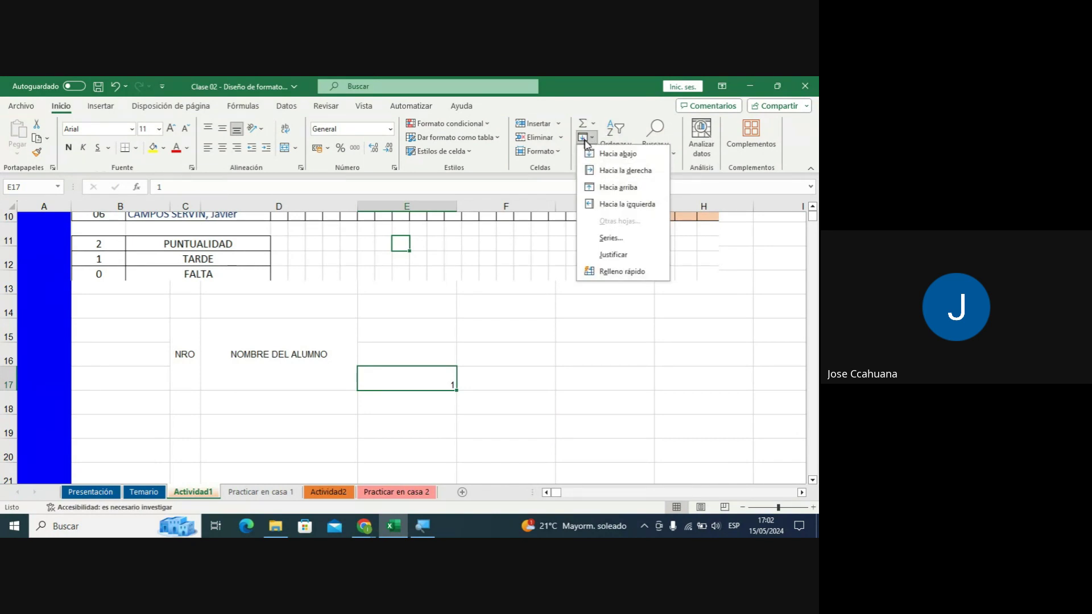
pyautogui.click(611, 238)
pyautogui.write('30')
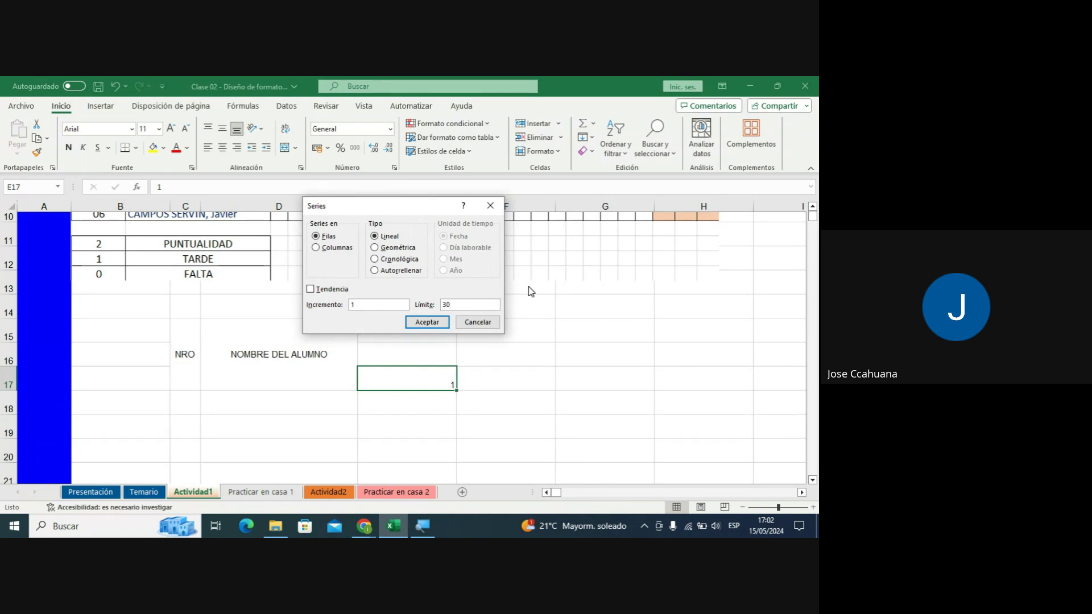
pyautogui.click(427, 321)
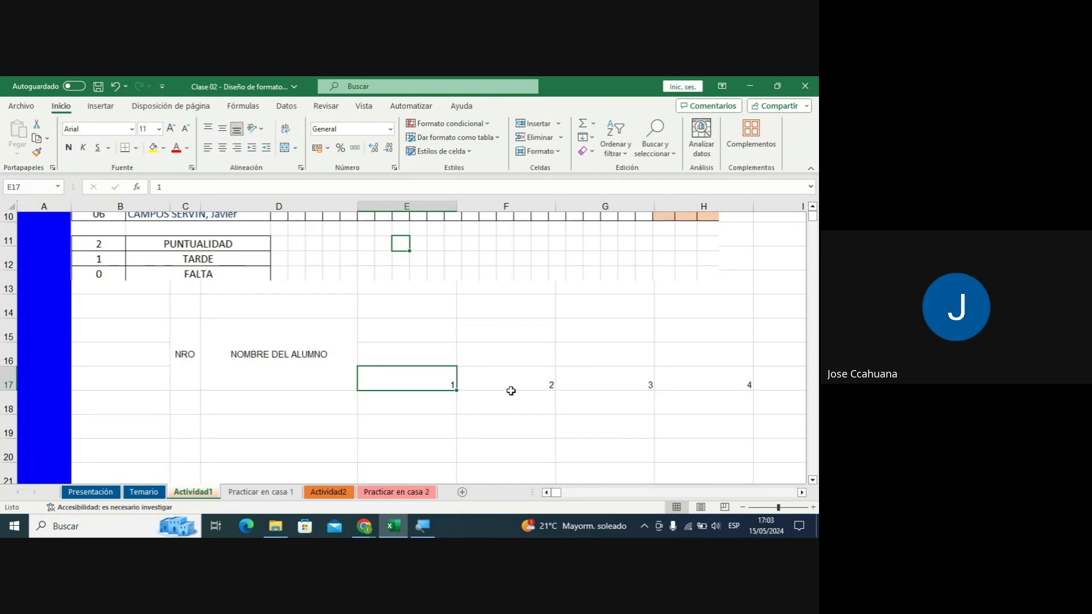
pyautogui.moveTo(364, 525)
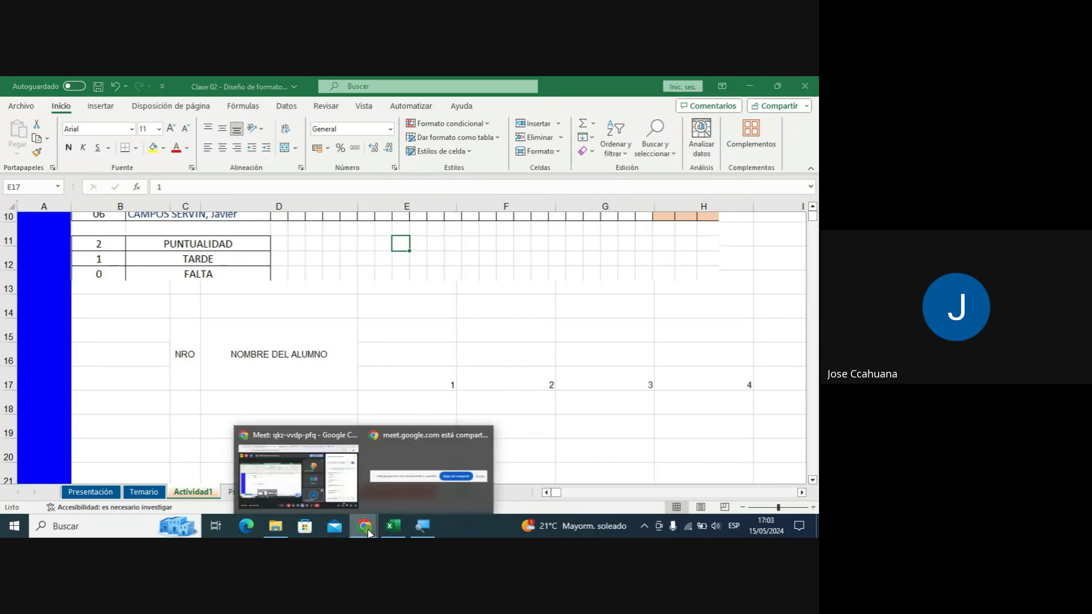
pyautogui.click(295, 455)
pyautogui.click(707, 454)
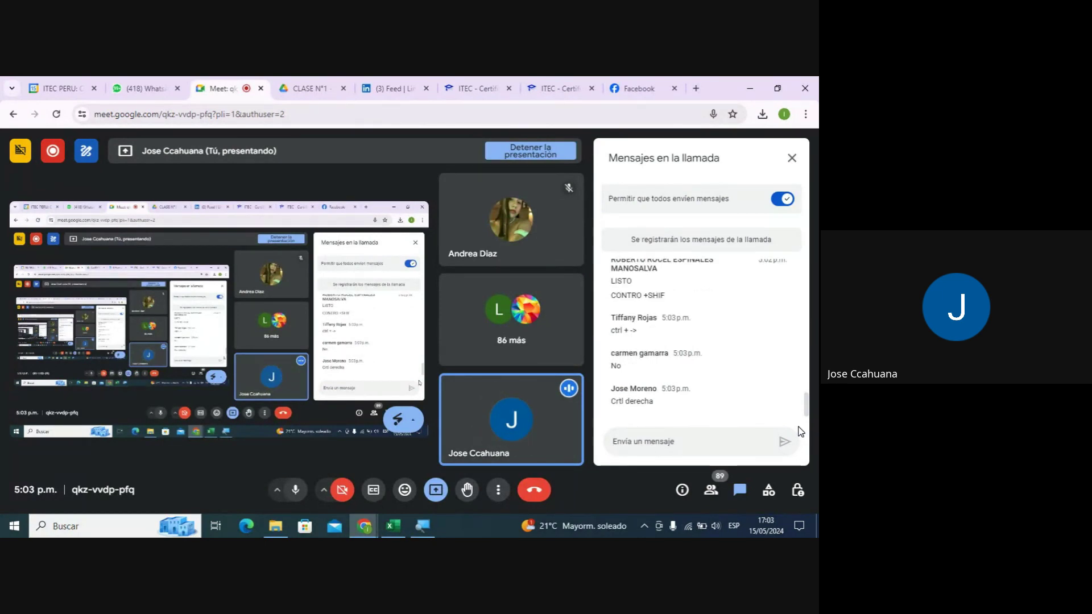
pyautogui.click(392, 526)
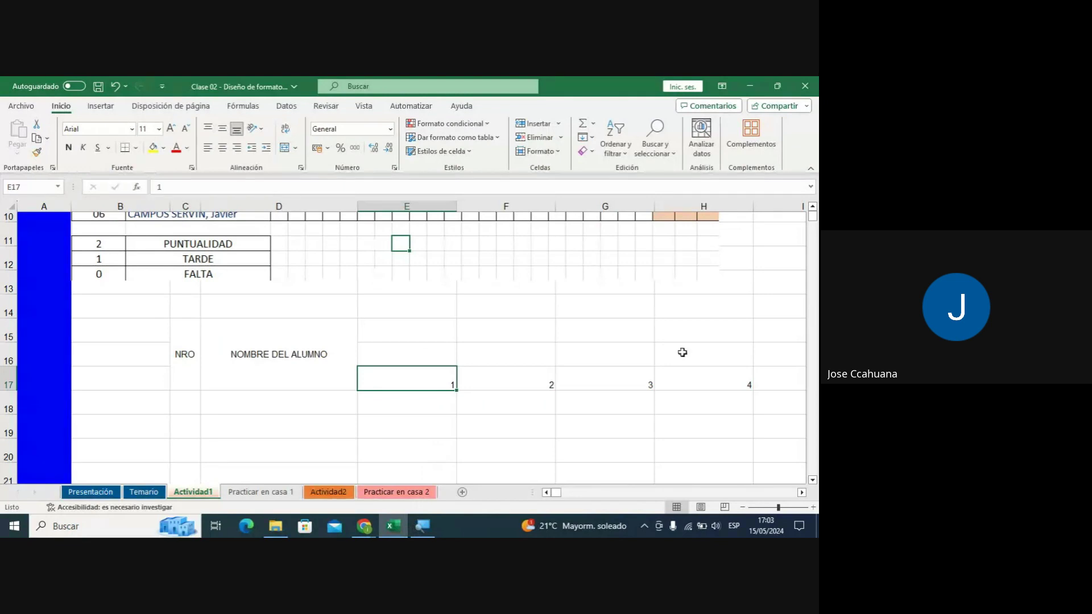
pyautogui.hotkey('ctrl', 'Right')
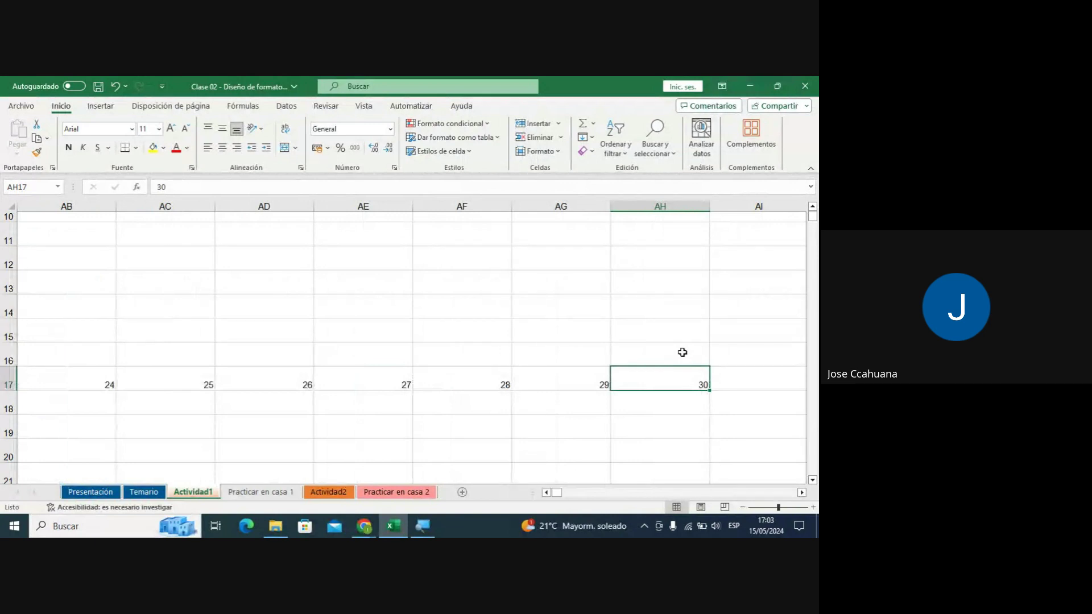
pyautogui.hotkey('ctrl', 'Left')
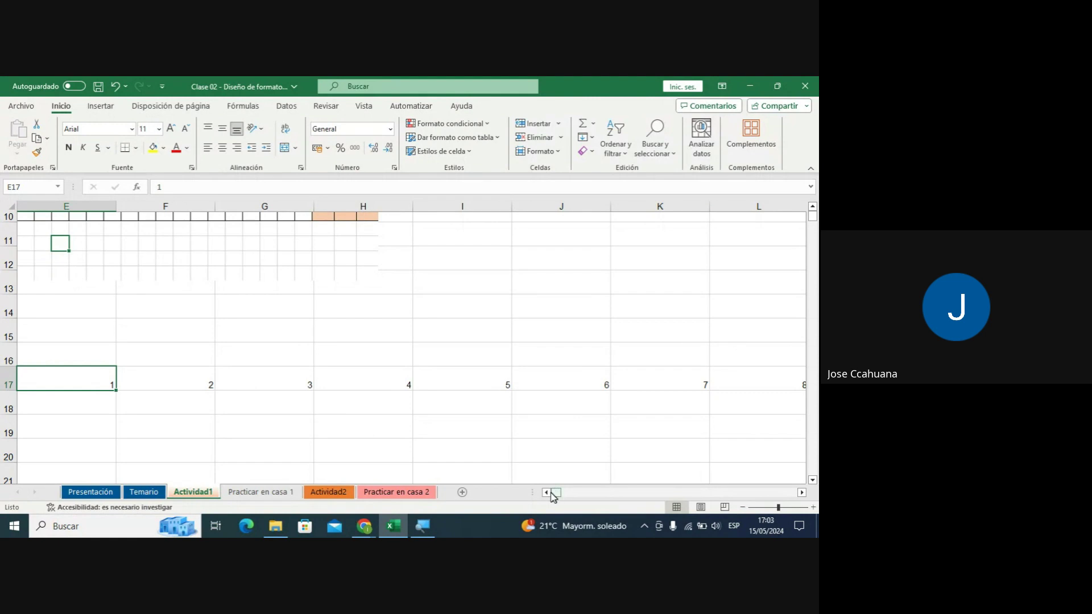
pyautogui.click(546, 493)
pyautogui.click(546, 493)
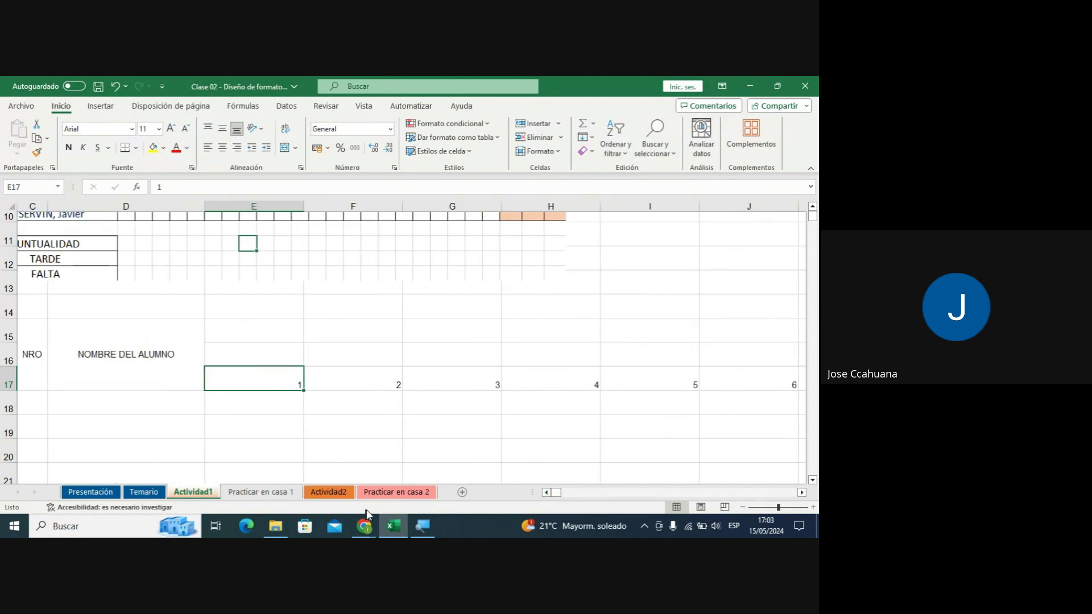
pyautogui.scroll(2, 290, 364)
pyautogui.scroll(1, 280, 318)
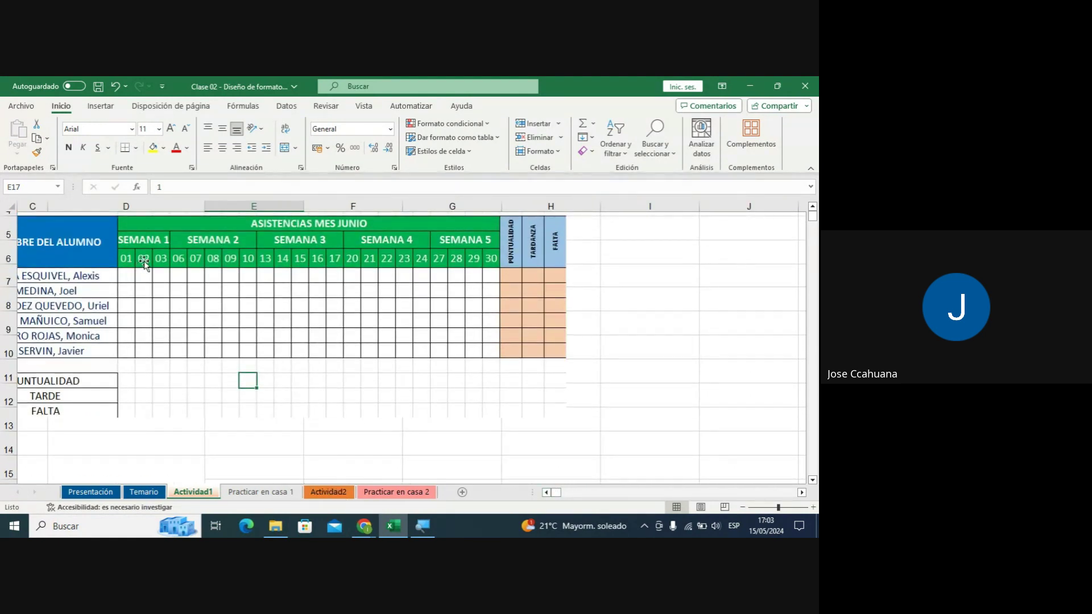
pyautogui.scroll(1, 142, 265)
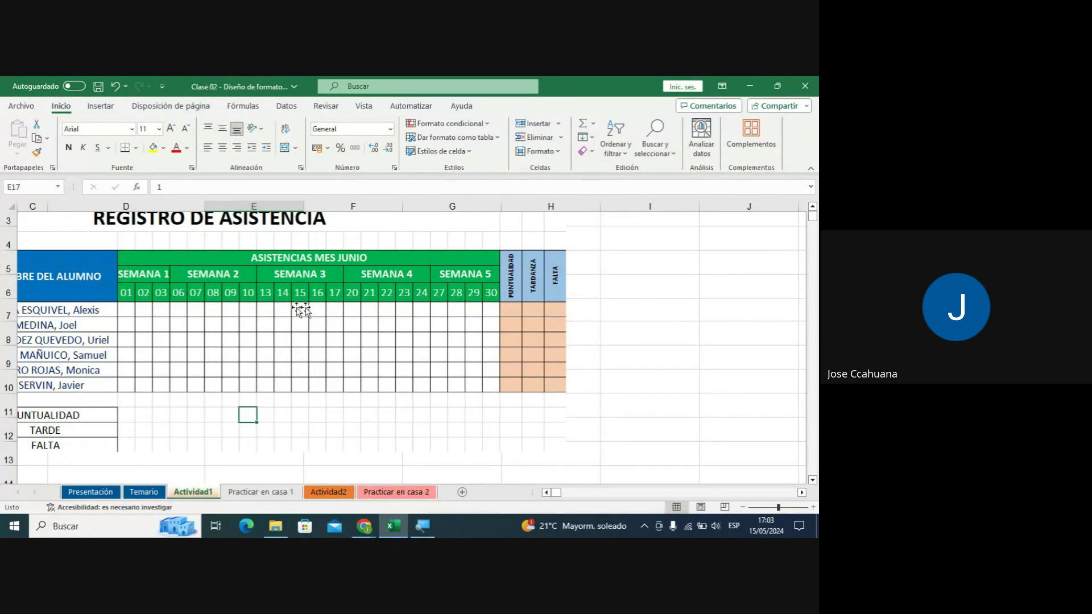
pyautogui.scroll(-1, 340, 302)
pyautogui.scroll(-1, 340, 302)
pyautogui.scroll(2, 382, 380)
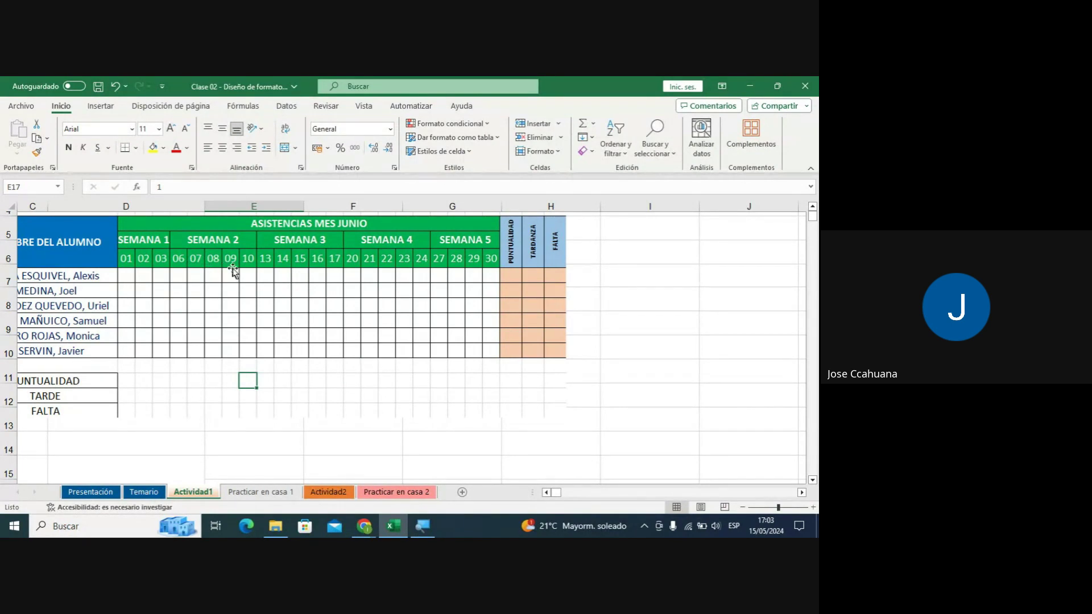
pyautogui.scroll(-1, 245, 272)
pyautogui.scroll(-2, 244, 272)
pyautogui.scroll(-1, 244, 272)
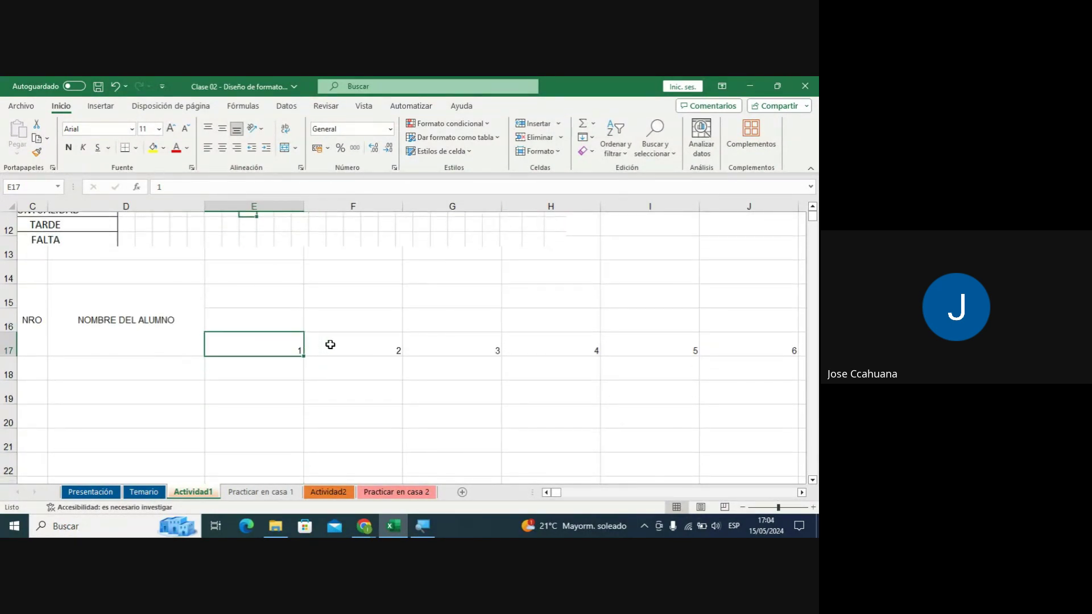
# Inspect the day numbers stored in E17 and F17 along row 17.
pyautogui.click(336, 345)
pyautogui.click(440, 344)
pyautogui.click(547, 350)
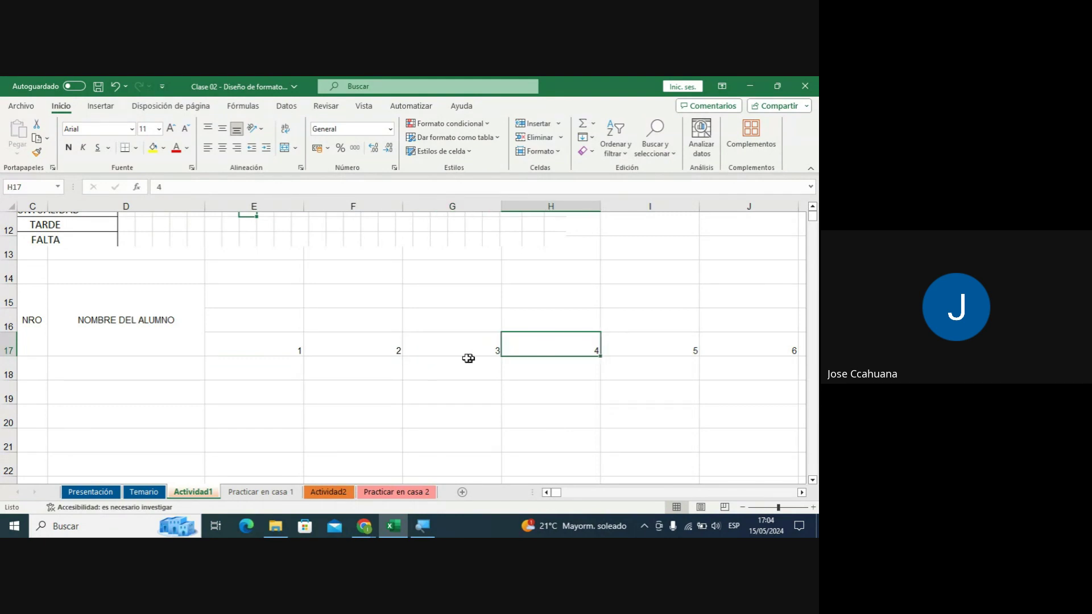
pyautogui.click(272, 344)
pyautogui.click(326, 349)
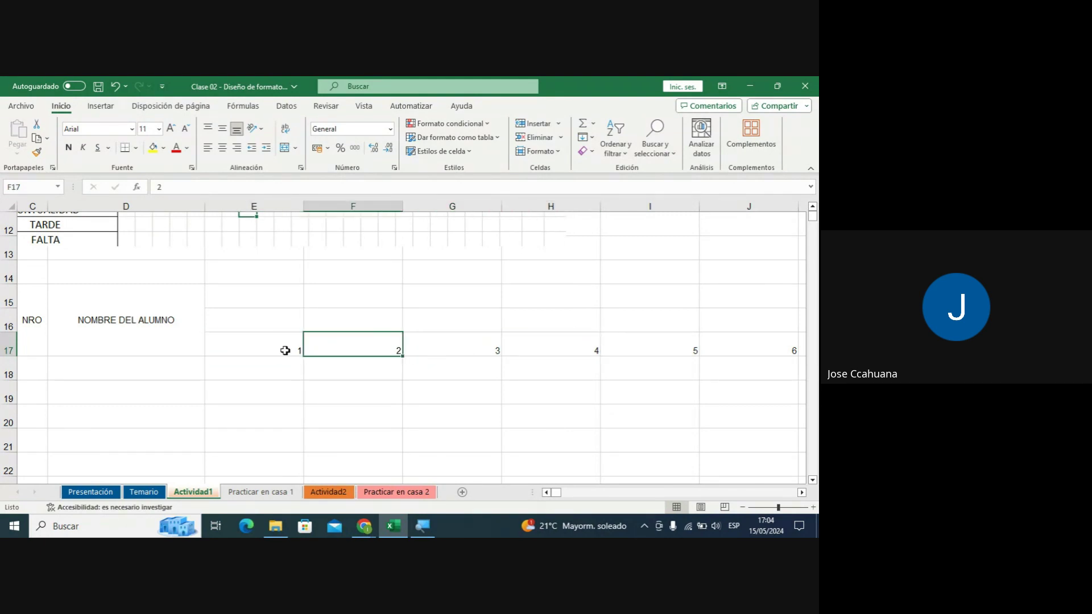
pyautogui.click(285, 349)
pyautogui.click(335, 349)
# Re-enter 01, 02 and 03 in cells E17, F17 and G17.
pyautogui.click(291, 344)
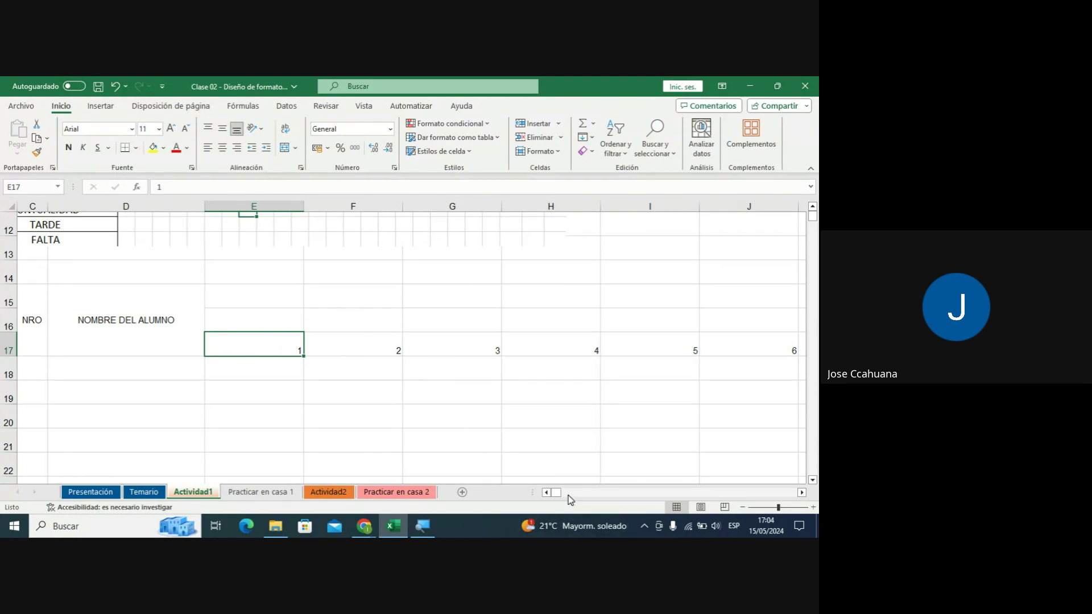
pyautogui.write('01')
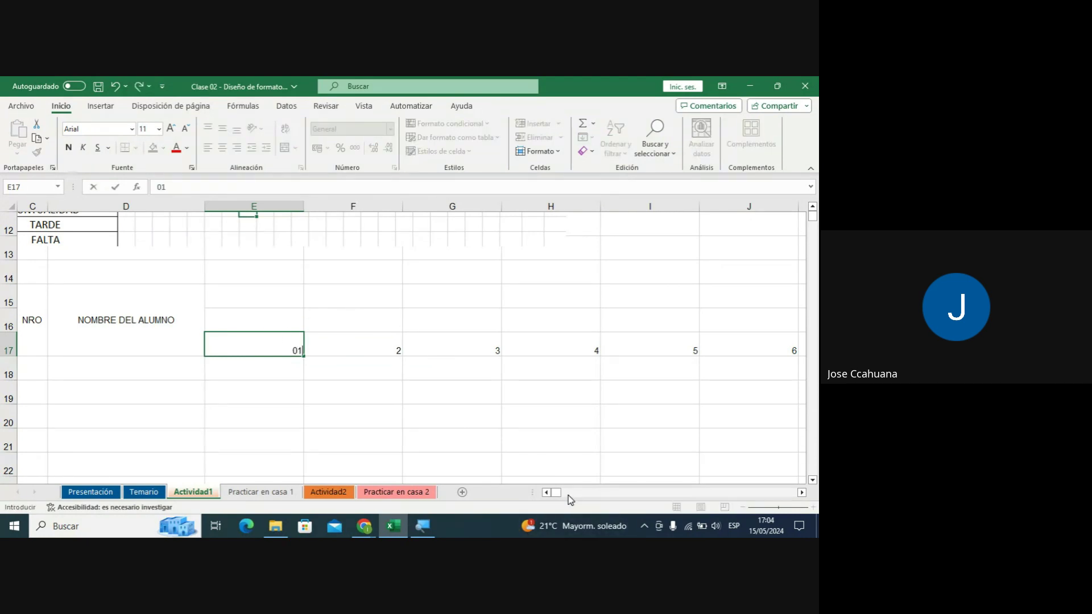
pyautogui.click(379, 355)
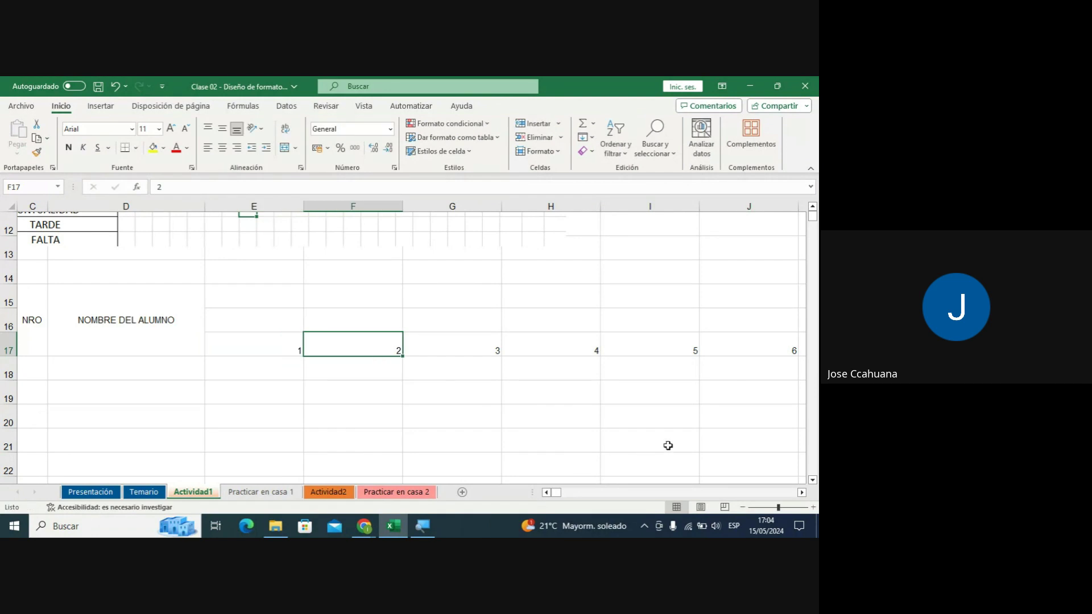
pyautogui.write('02')
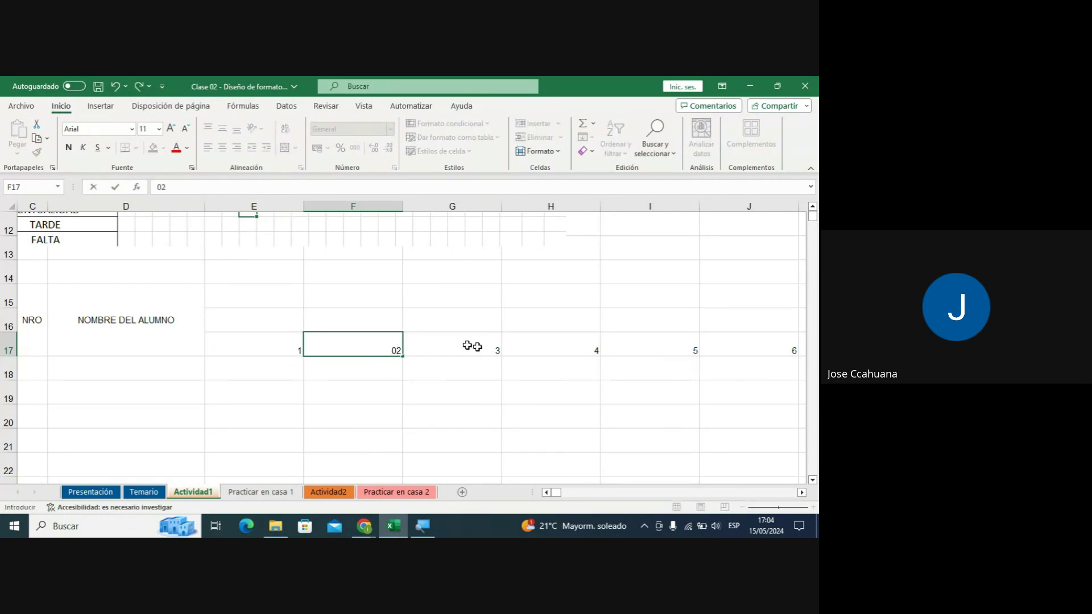
pyautogui.click(470, 346)
pyautogui.write('03')
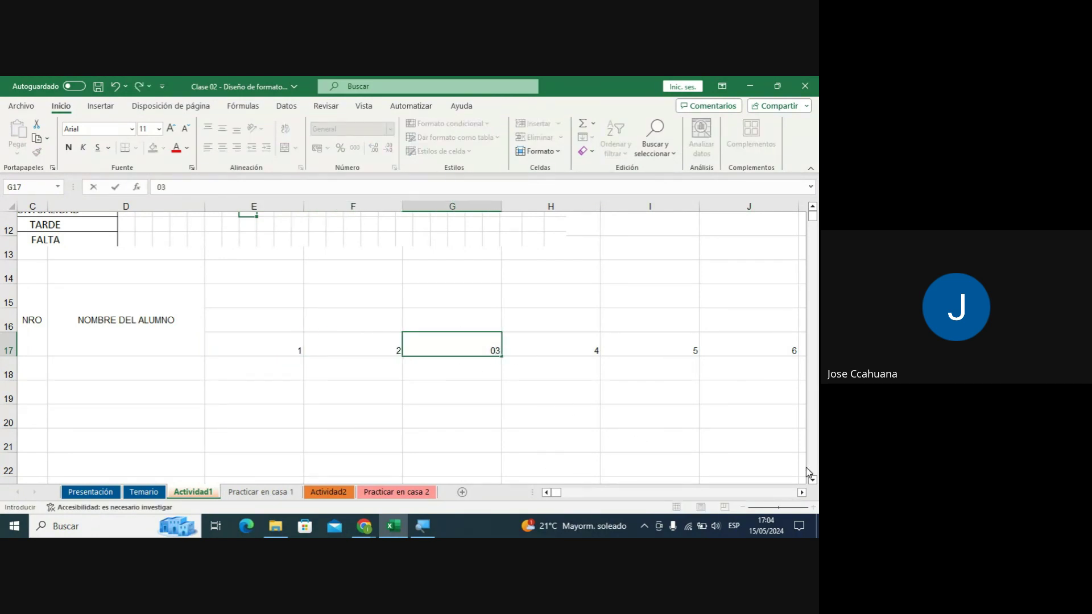
pyautogui.press('Return')
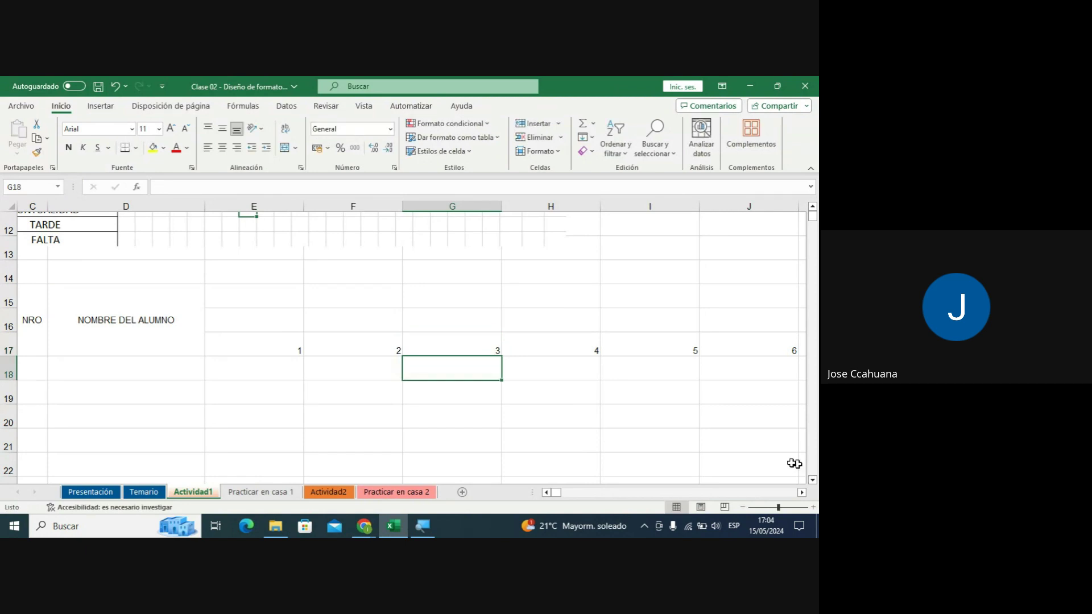
# Check the values stored in E17, F17 and G17, then return to E17.
pyautogui.click(292, 354)
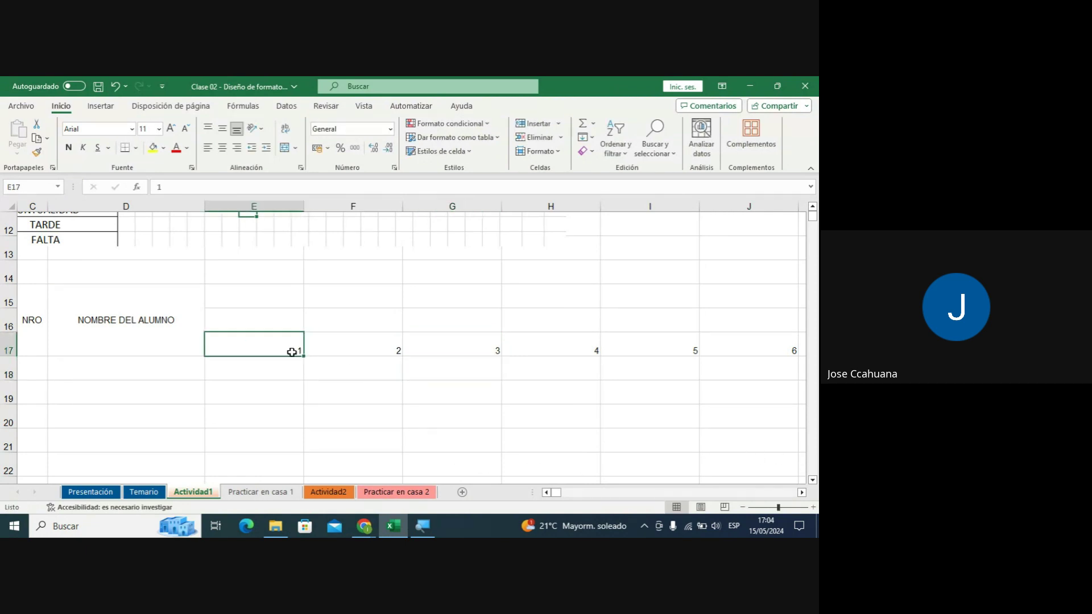
pyautogui.click(386, 338)
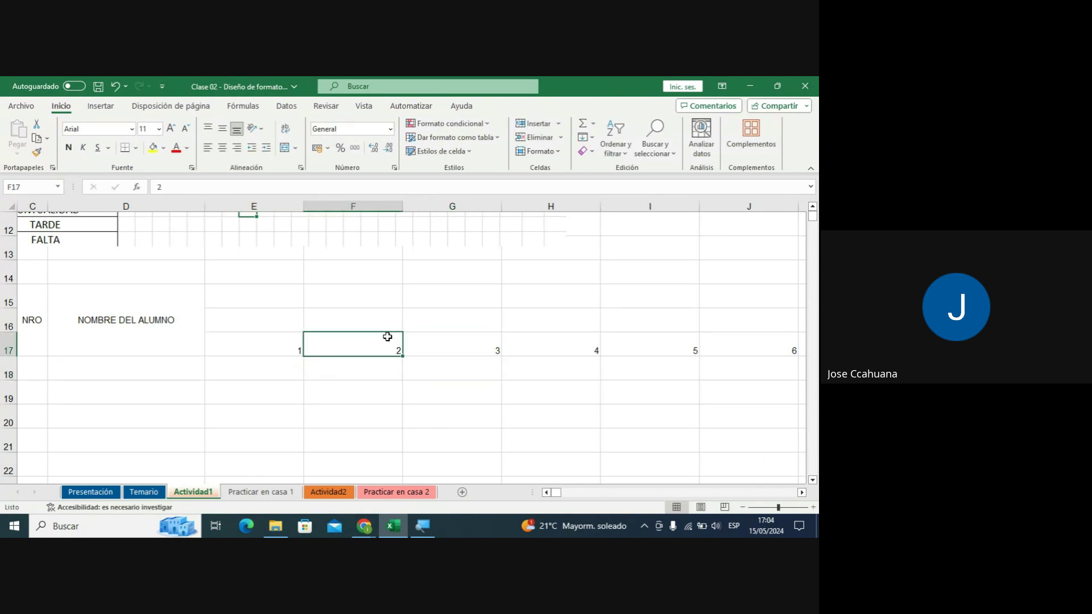
pyautogui.click(482, 349)
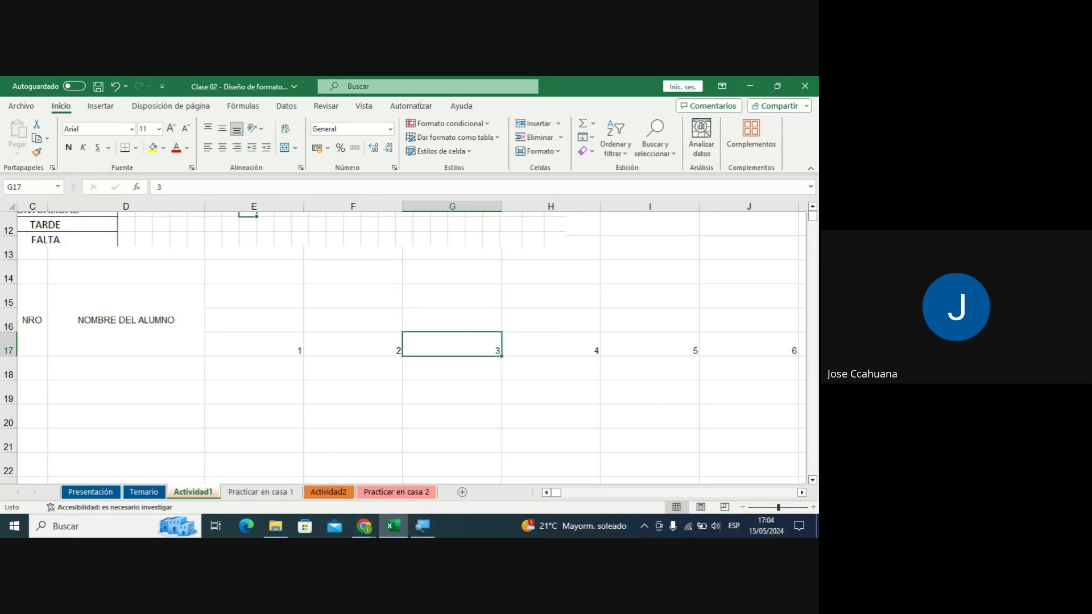
pyautogui.click(256, 352)
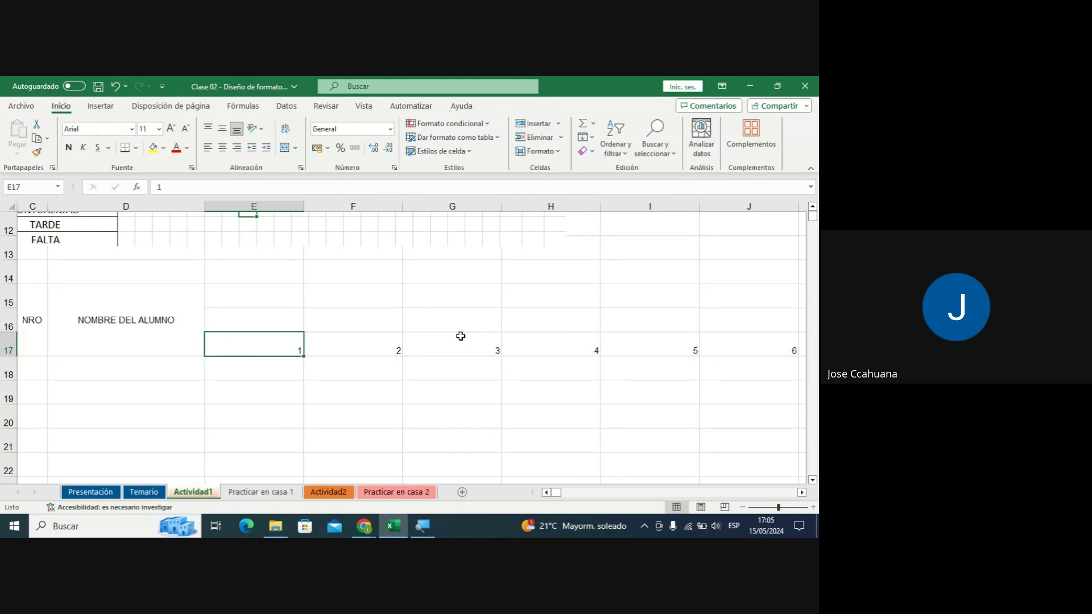
# Centre the row 17 day numbers across E17:AH17.
pyautogui.hotkey('ctrl', 'shift', 'Right')
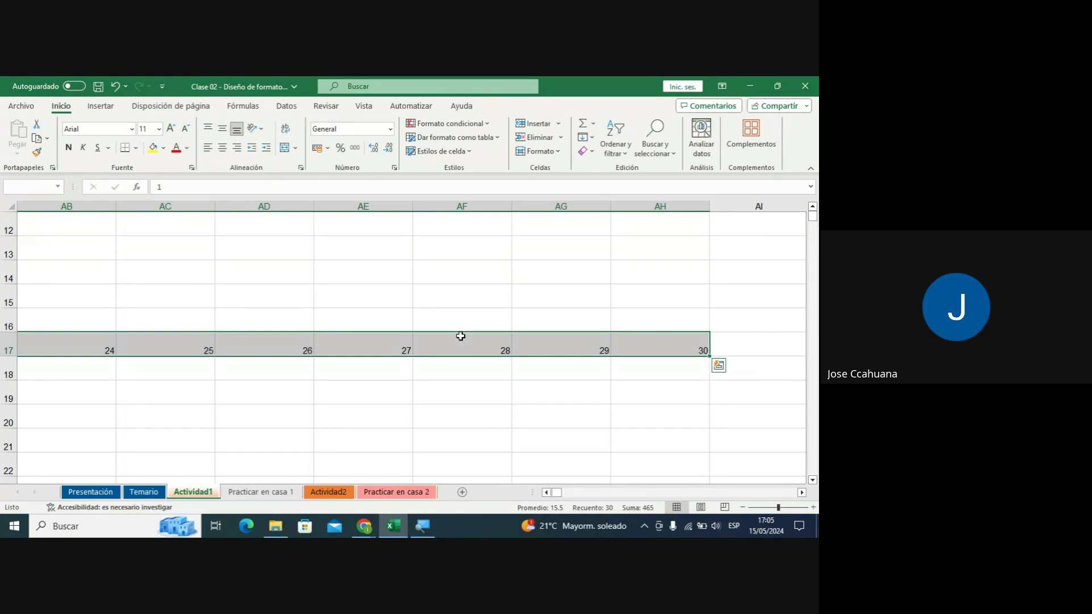
pyautogui.click(223, 149)
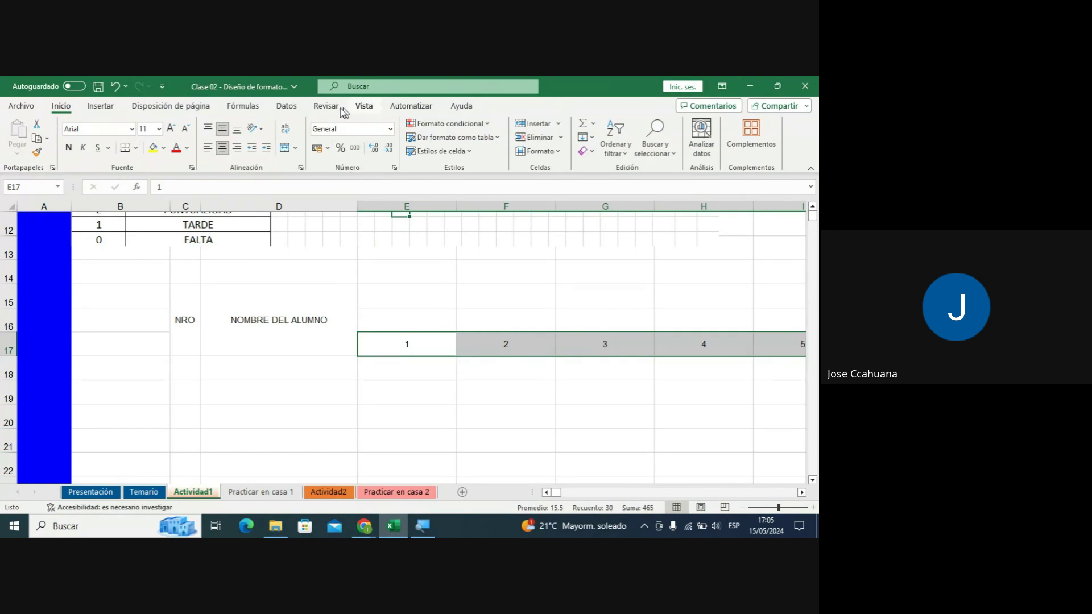
pyautogui.click(395, 169)
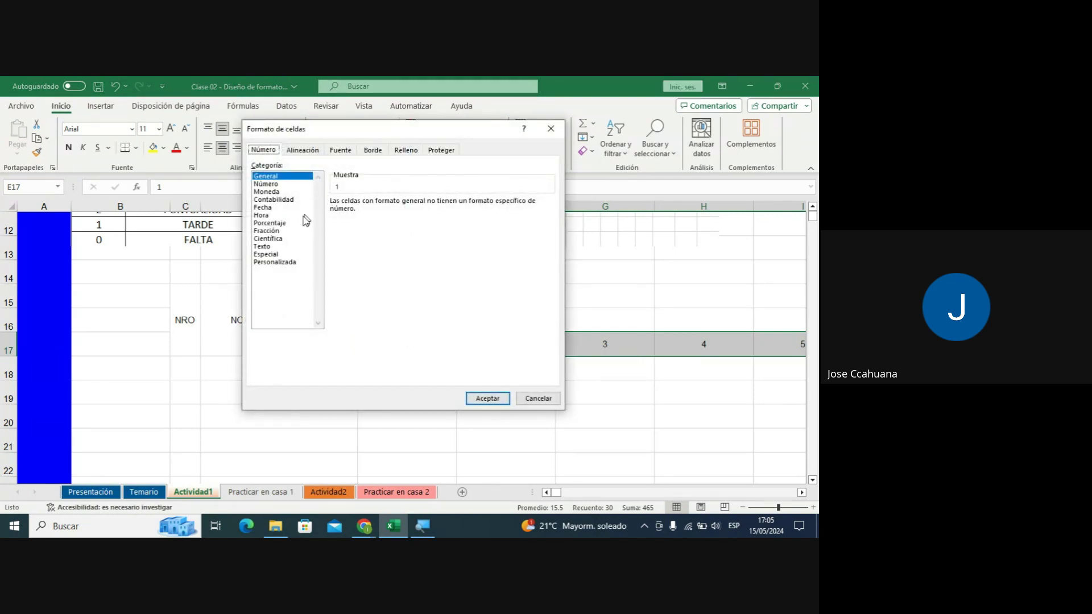
pyautogui.click(286, 264)
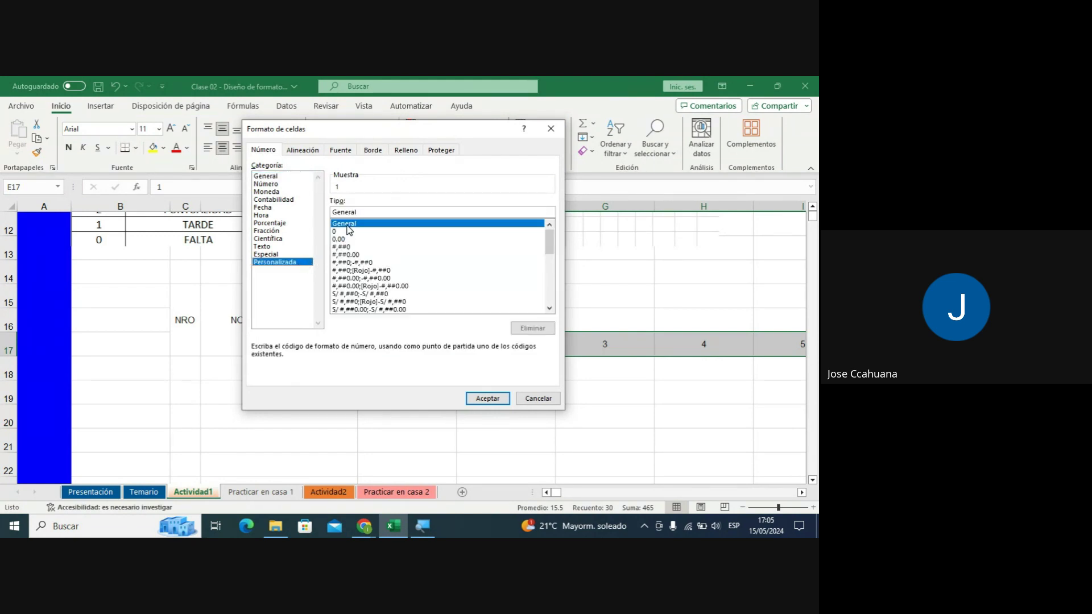
pyautogui.click(339, 232)
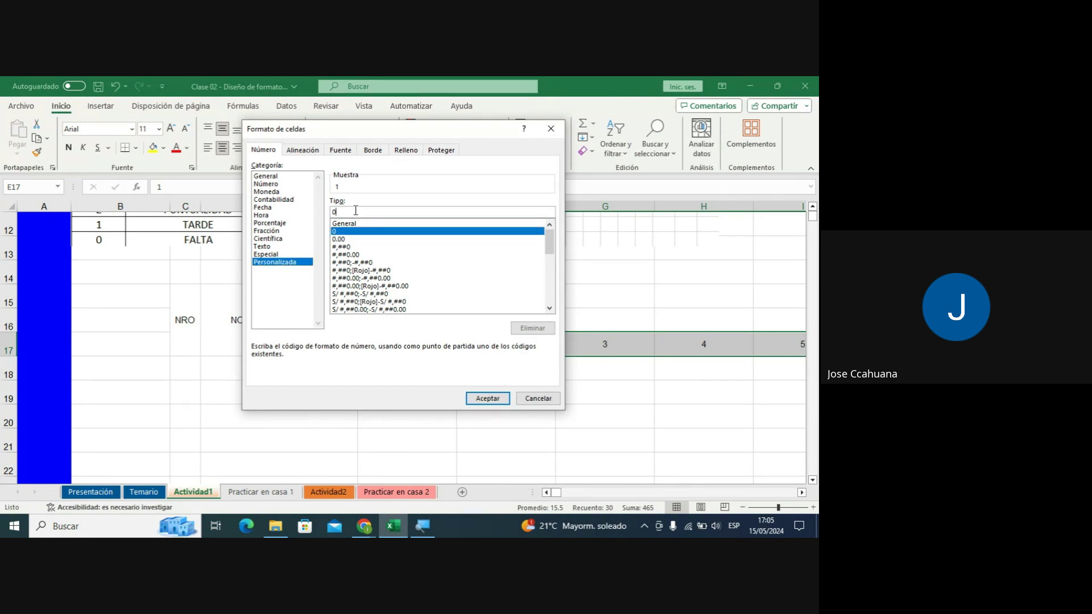
pyautogui.write('0')
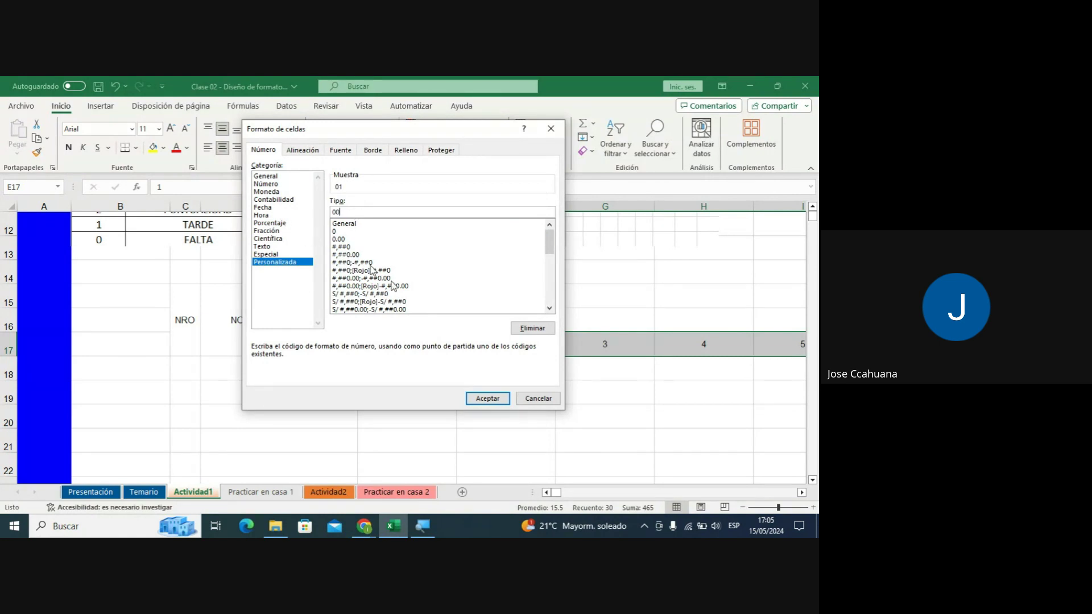
pyautogui.click(539, 400)
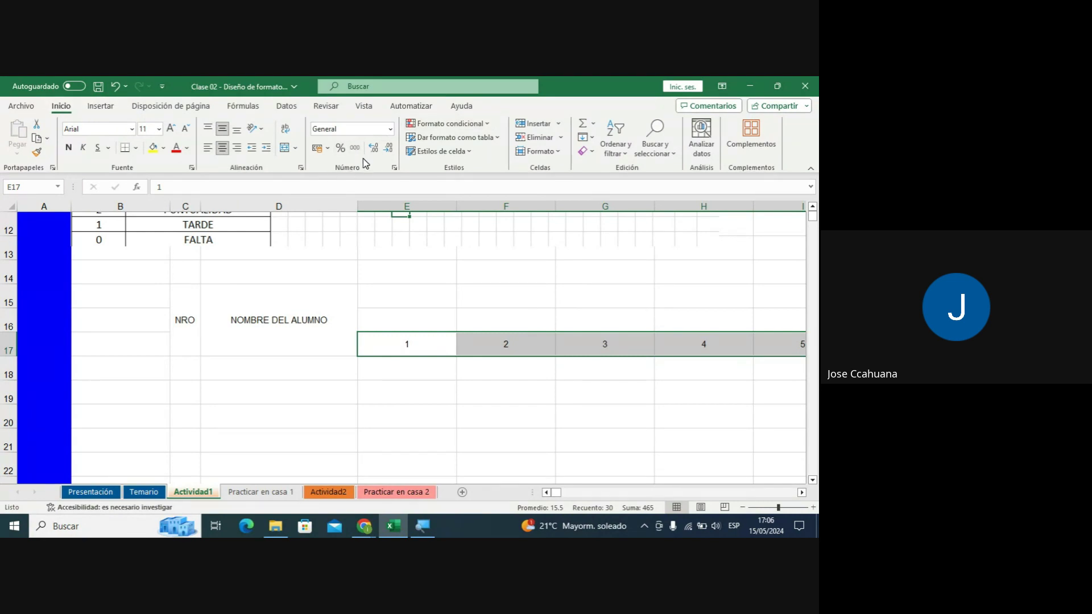
# Apply the custom number format 00 so the days show as two digits.
pyautogui.click(394, 167)
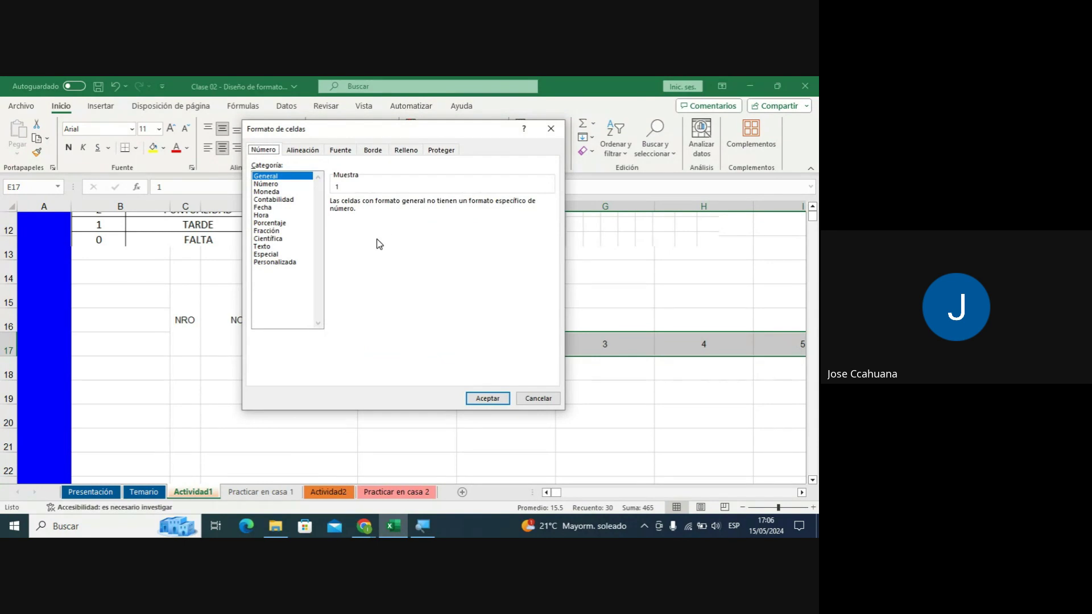
pyautogui.click(286, 263)
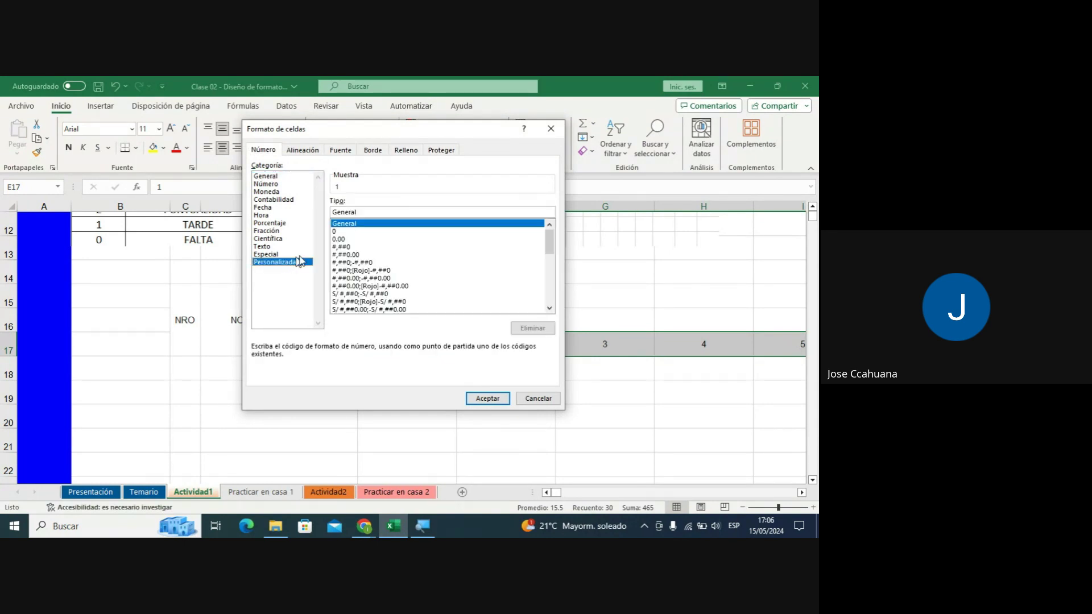
pyautogui.click(341, 232)
pyautogui.click(360, 212)
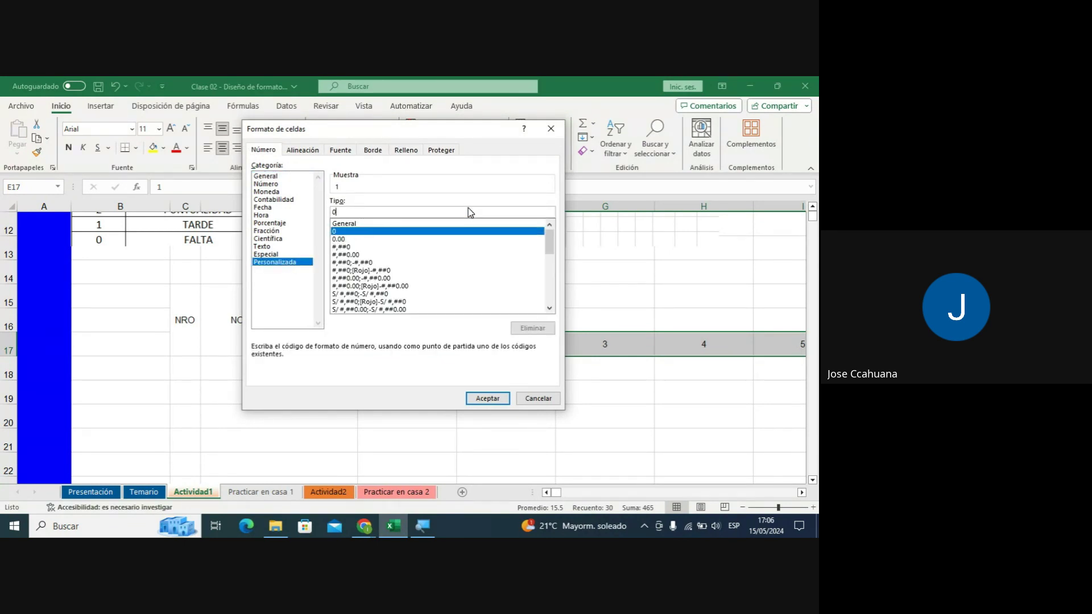
pyautogui.write('0')
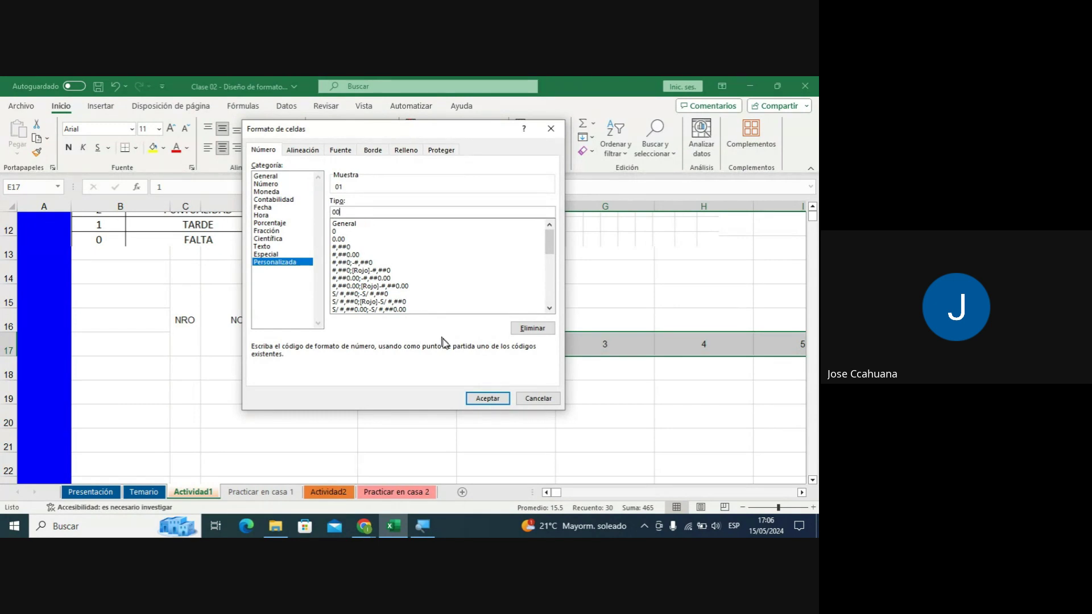
pyautogui.click(486, 399)
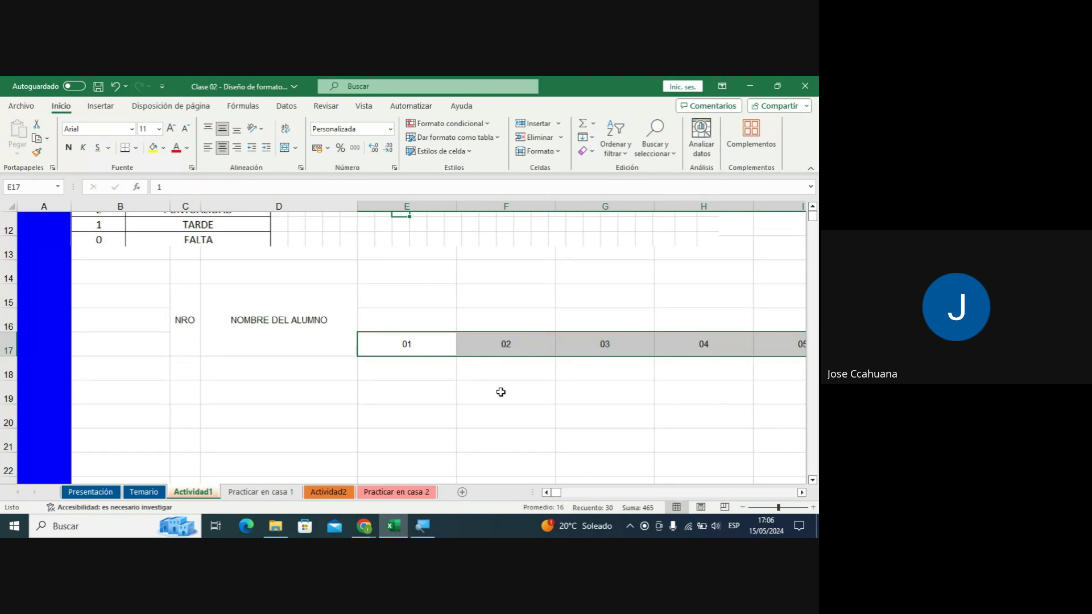
# Confirm E17 and F17 still store plain 1 and 2 behind the format.
pyautogui.click(435, 340)
pyautogui.click(506, 342)
pyautogui.click(428, 343)
pyautogui.click(487, 343)
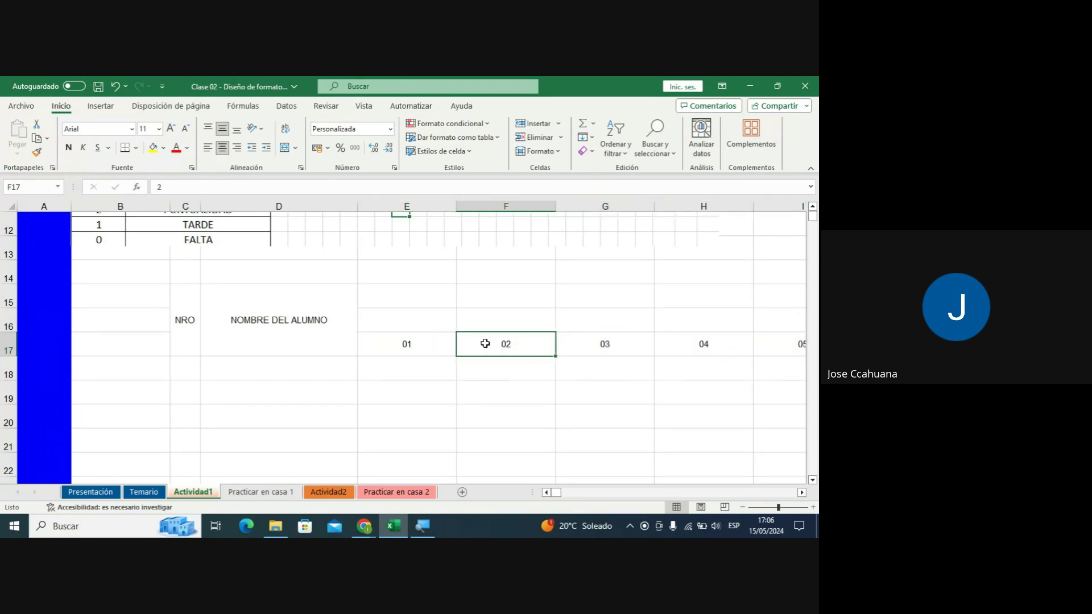
pyautogui.moveTo(364, 525)
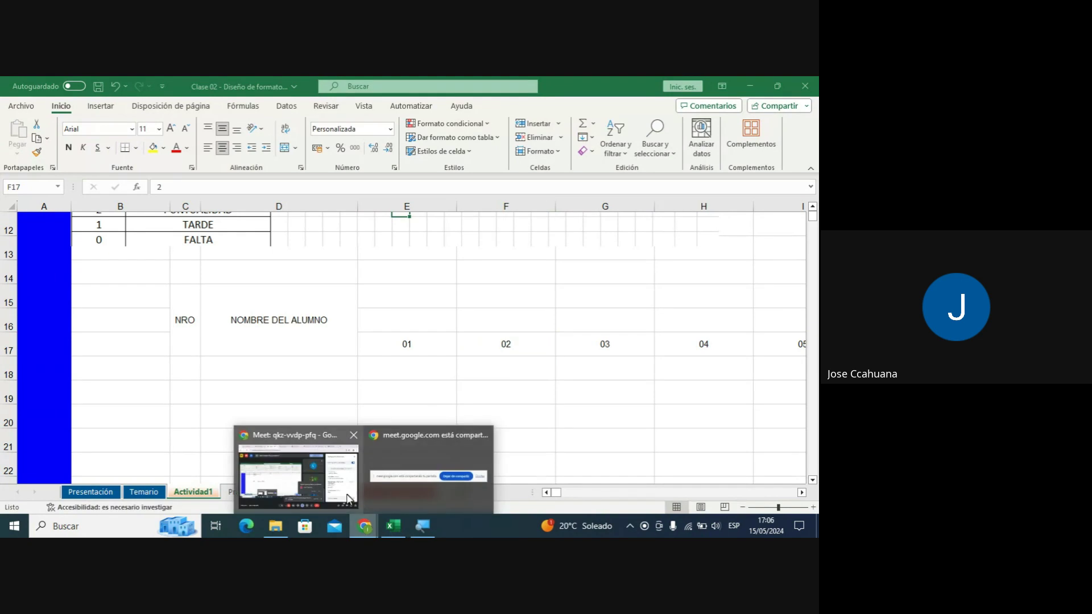
# Admit the participant asking to join the Google Meet call, then return to Excel at E17.
pyautogui.click(299, 463)
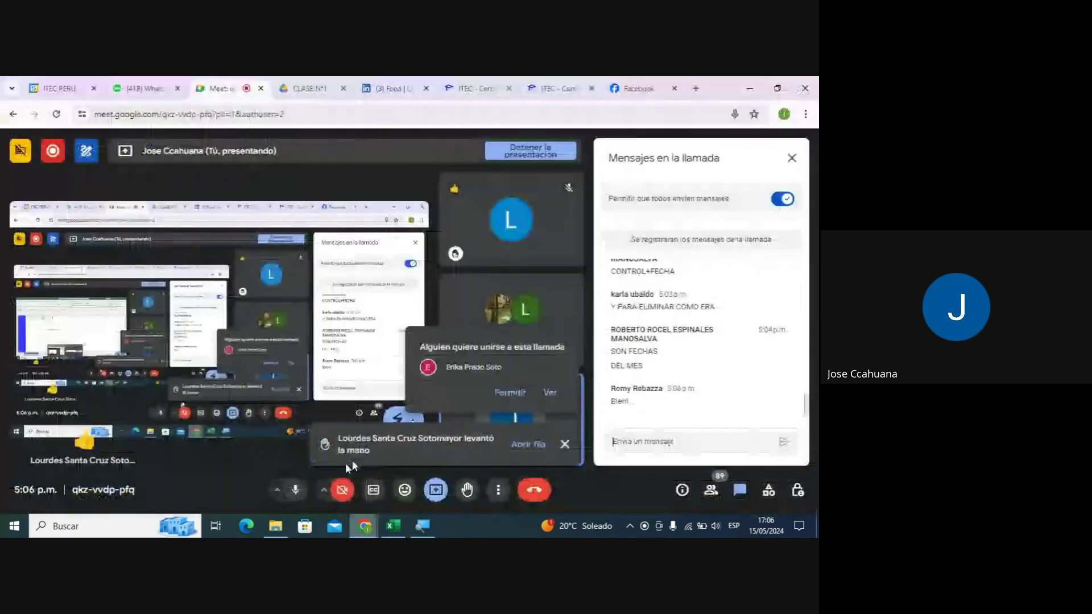
pyautogui.click(515, 392)
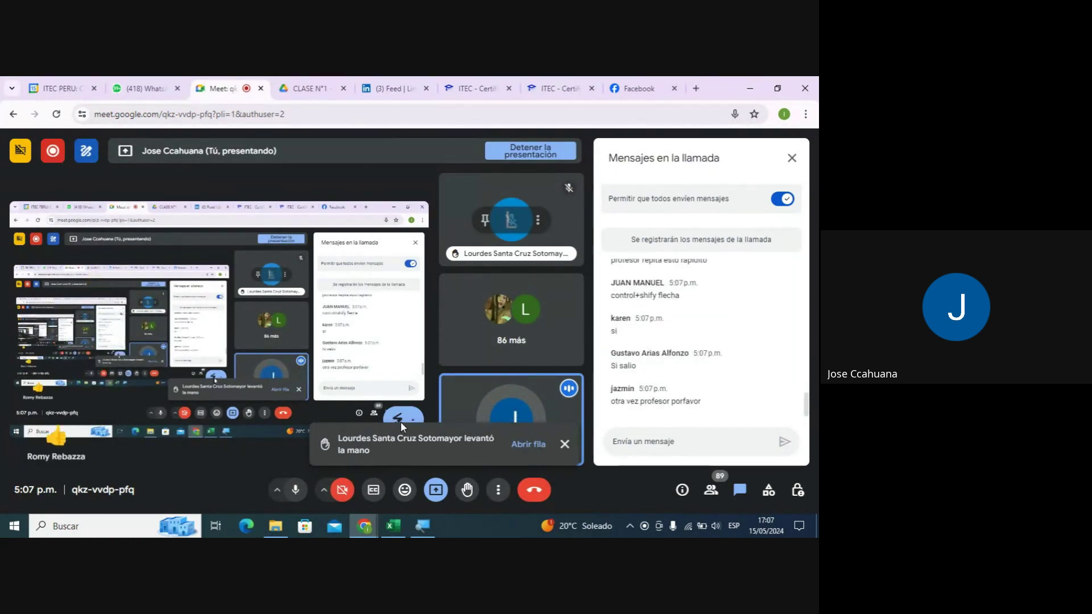
pyautogui.click(394, 526)
pyautogui.click(409, 345)
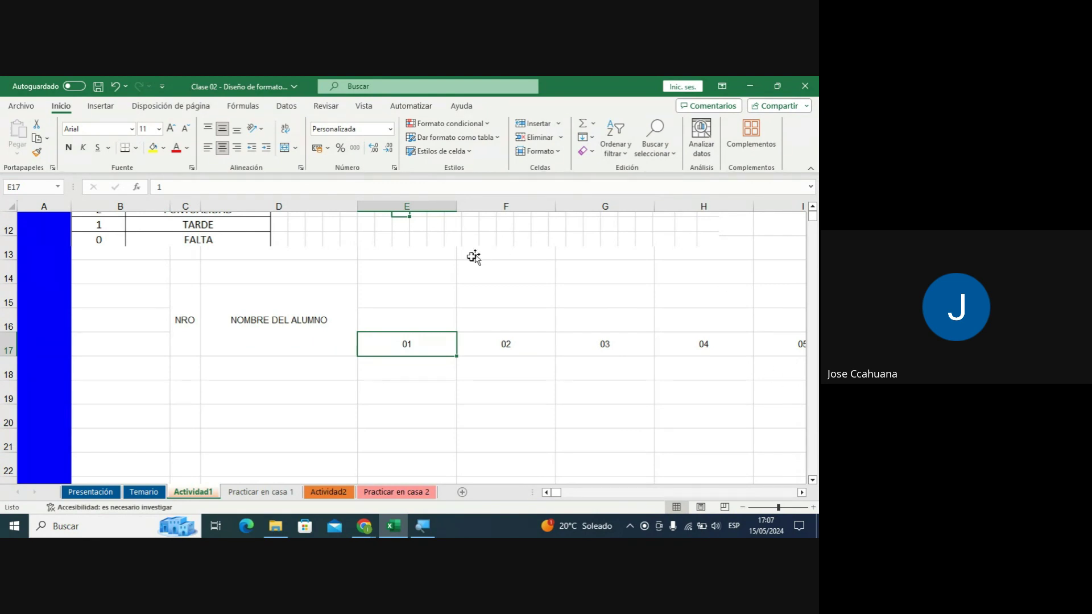
# Compare E17 with E16, then select all thirty day numbers in row 17.
pyautogui.click(426, 309)
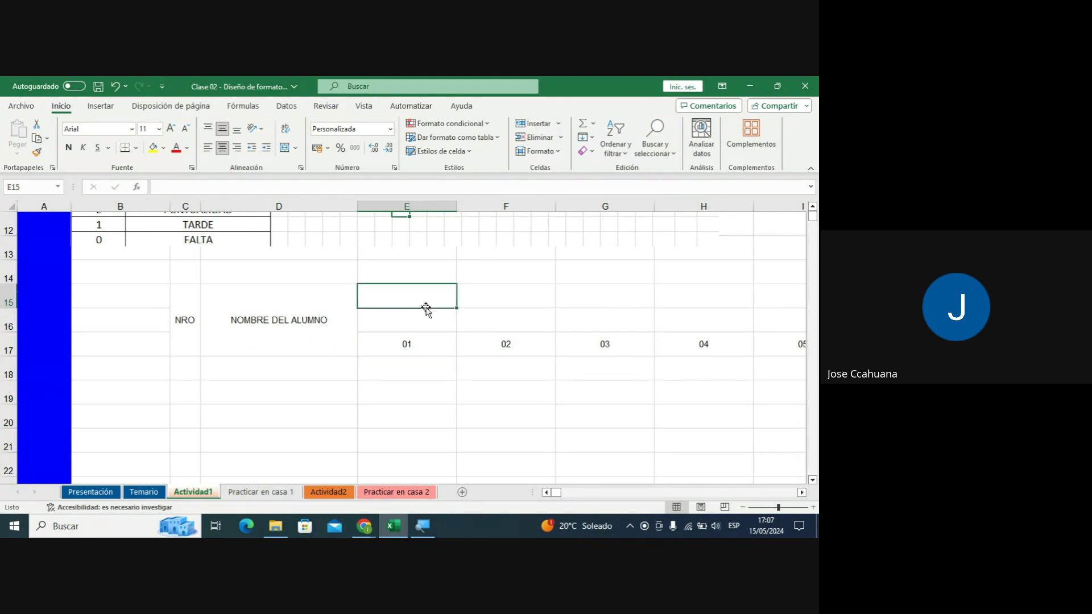
pyautogui.click(402, 341)
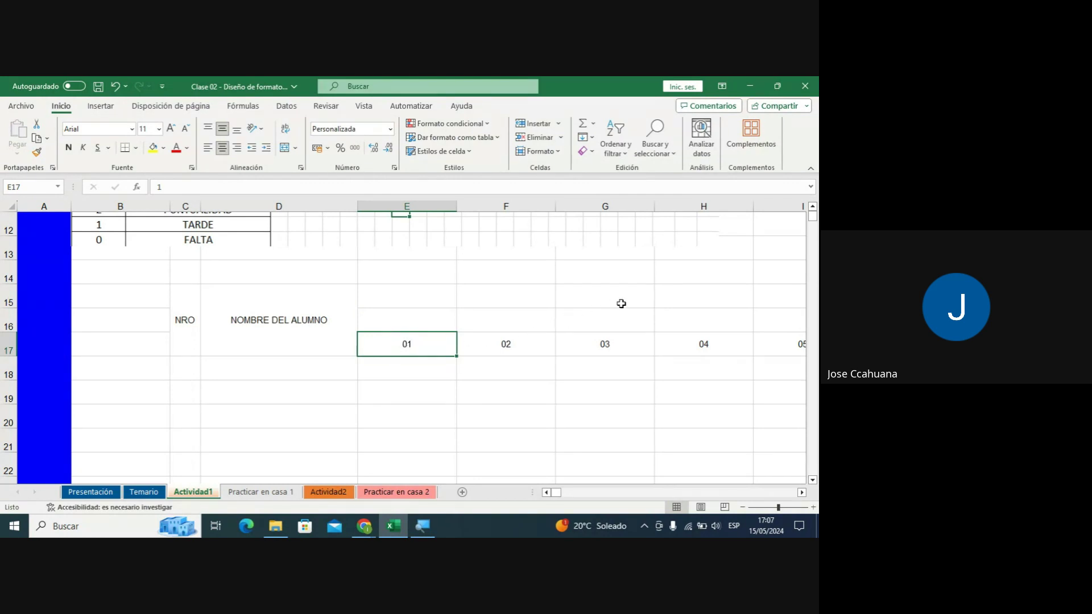
pyautogui.hotkey('ctrl', 'shift', 'Right')
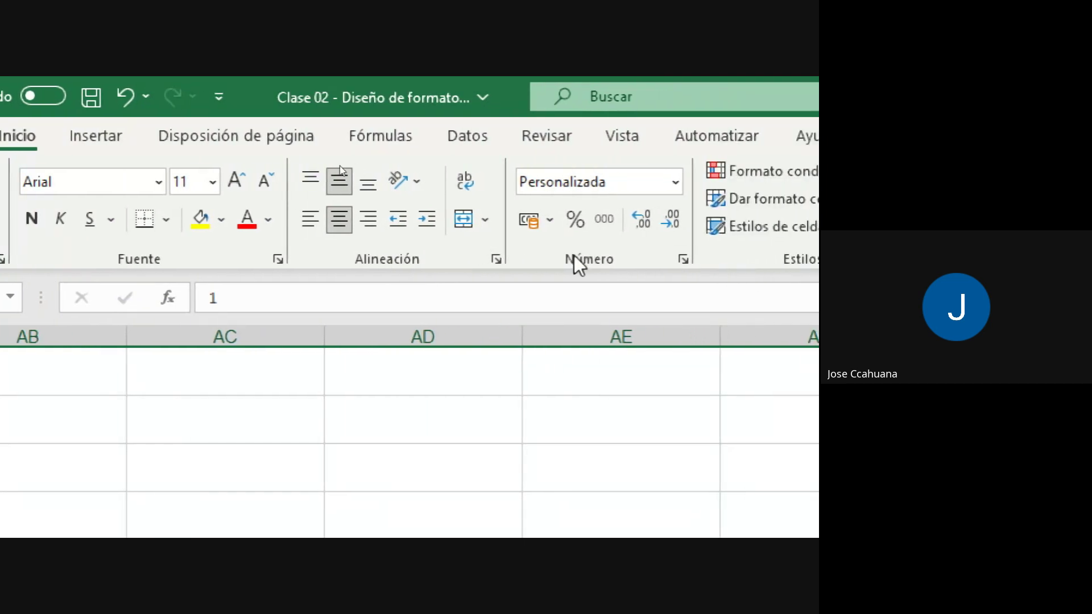
# Reapply the custom 00 number format to the day numbers and deselect them.
pyautogui.click(681, 261)
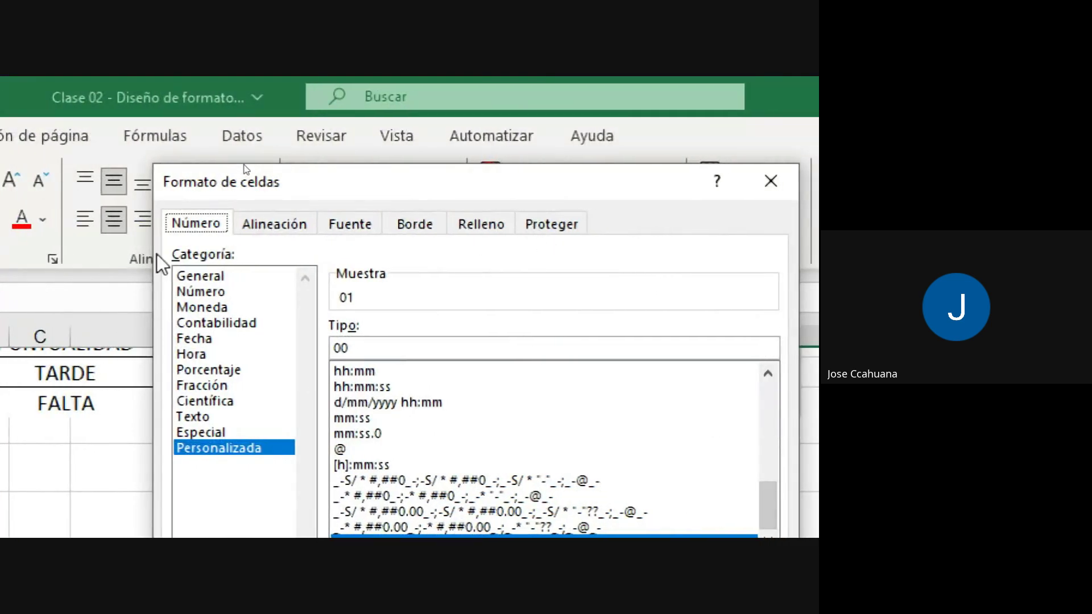
pyautogui.click(208, 447)
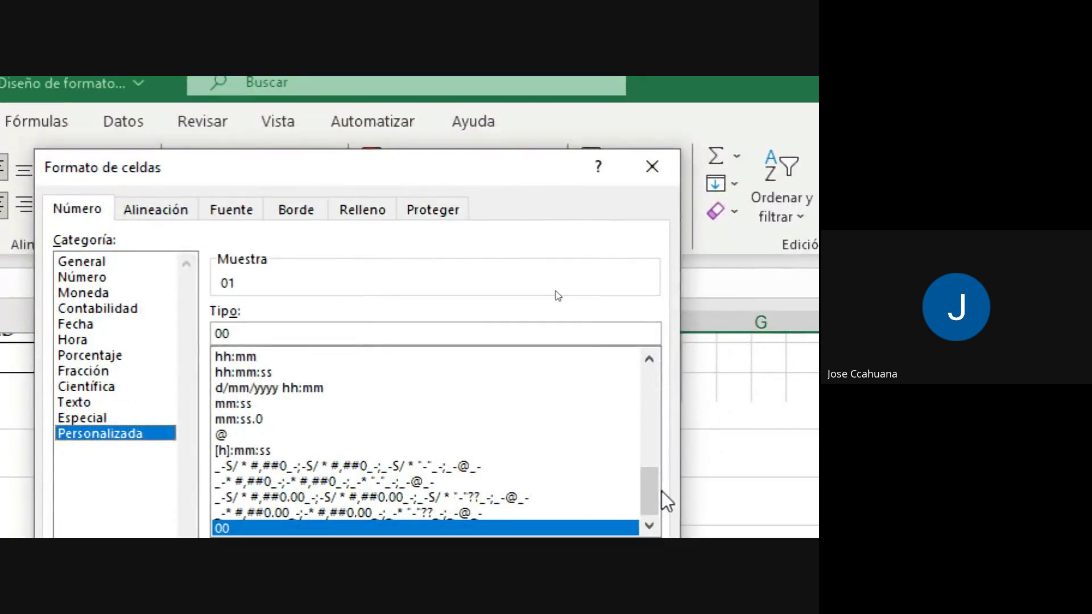
pyautogui.moveTo(649, 506); pyautogui.dragTo(649, 392)
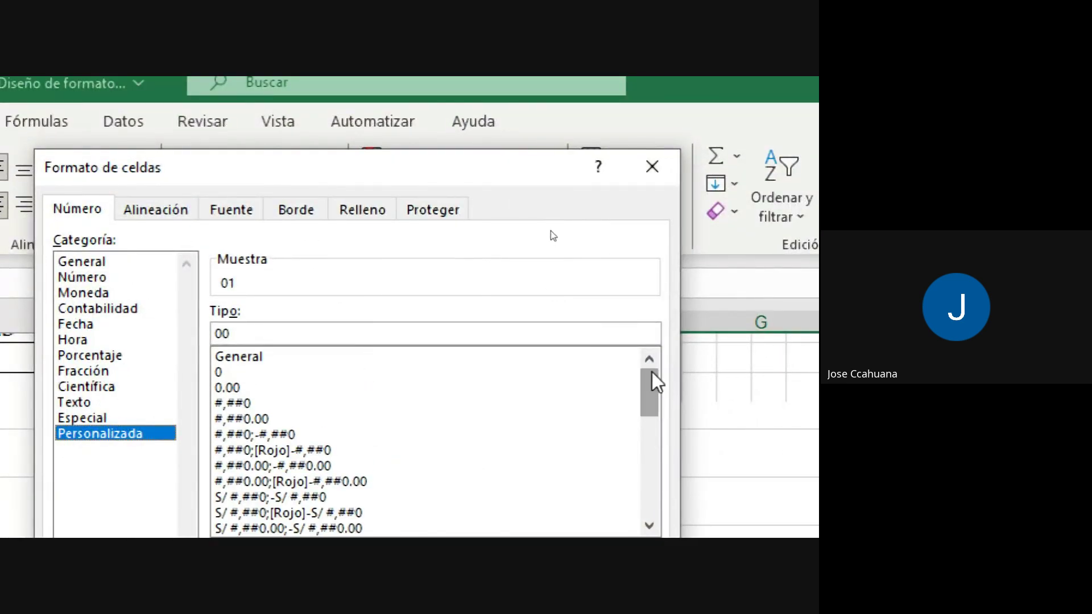
pyautogui.click(251, 372)
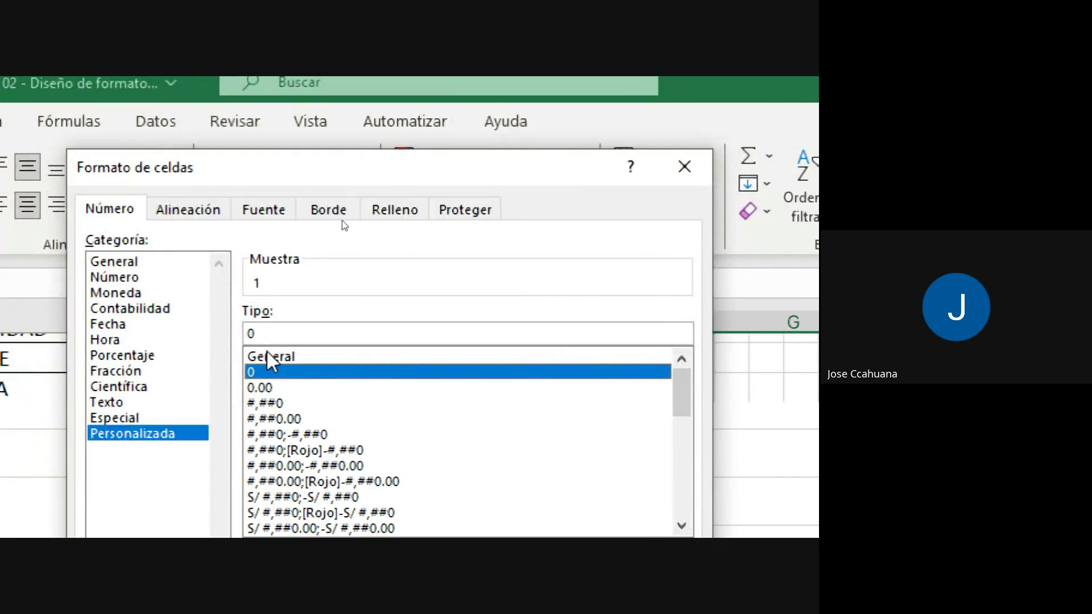
pyautogui.click(281, 331)
pyautogui.write('0')
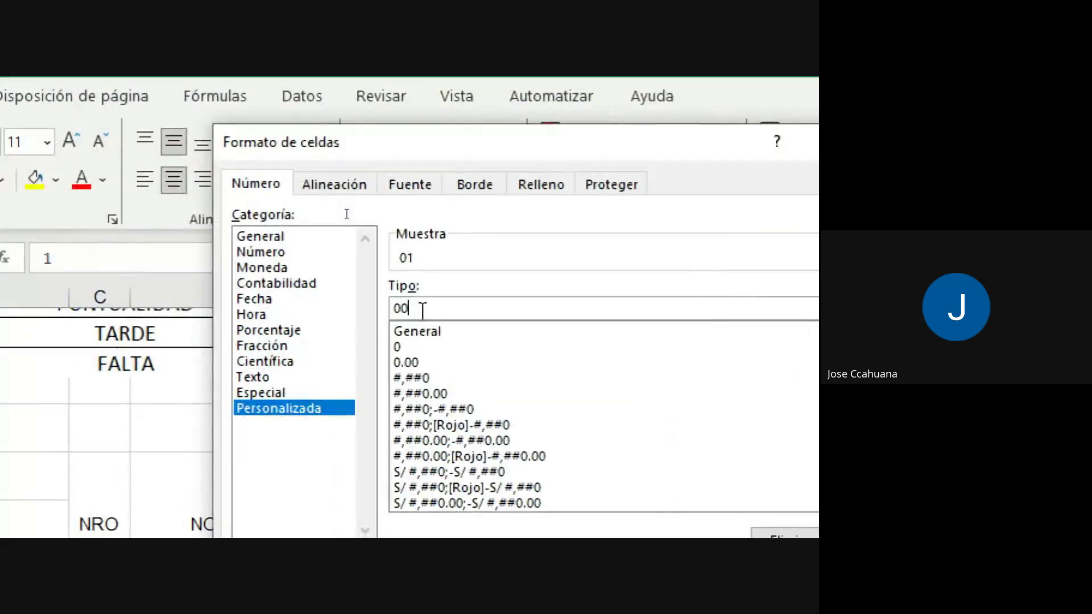
pyautogui.click(683, 456)
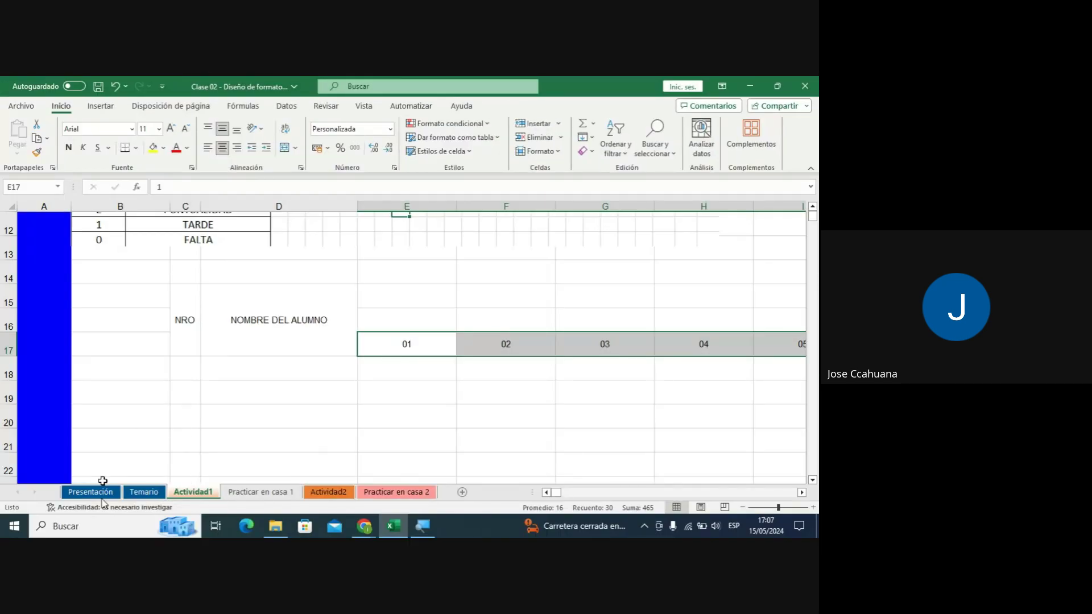
pyautogui.click(401, 318)
pyautogui.click(382, 341)
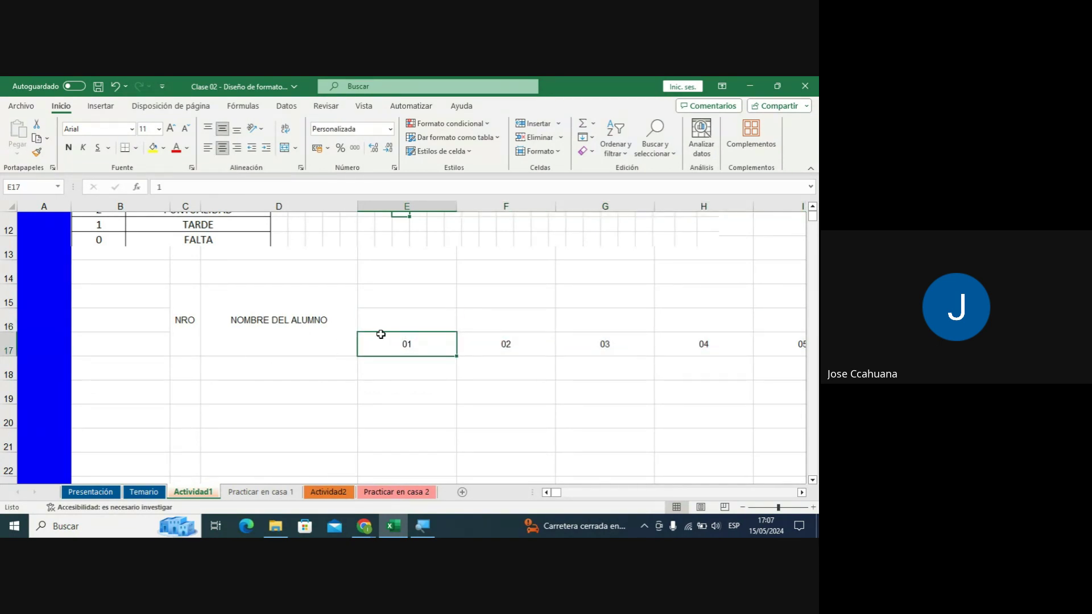
pyautogui.scroll(1, 382, 335)
pyautogui.scroll(1, 382, 336)
pyautogui.scroll(1, 392, 324)
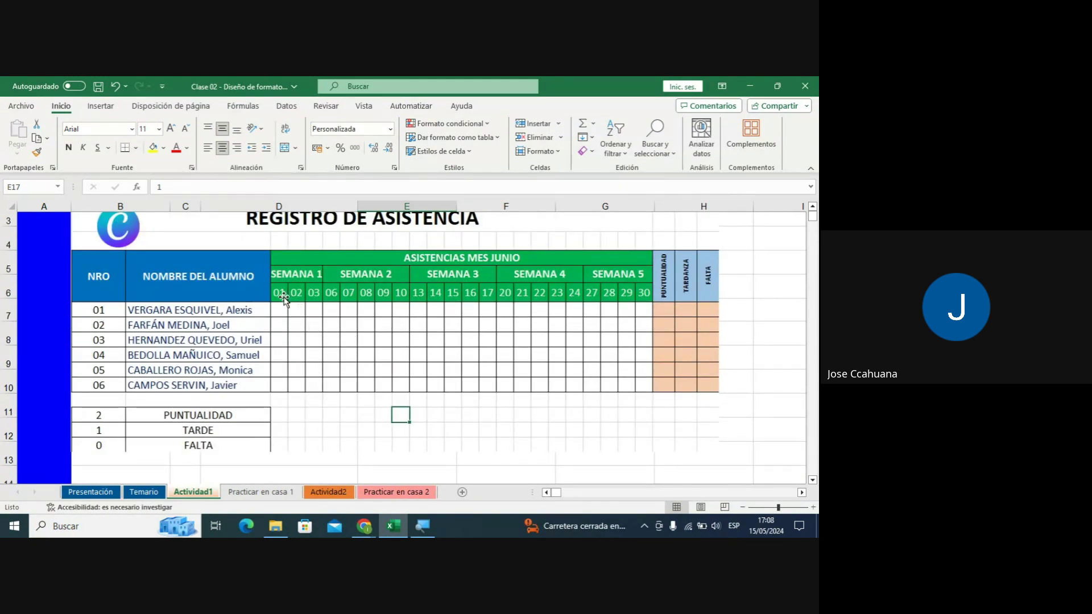
pyautogui.scroll(-1, 421, 449)
pyautogui.scroll(-1, 424, 435)
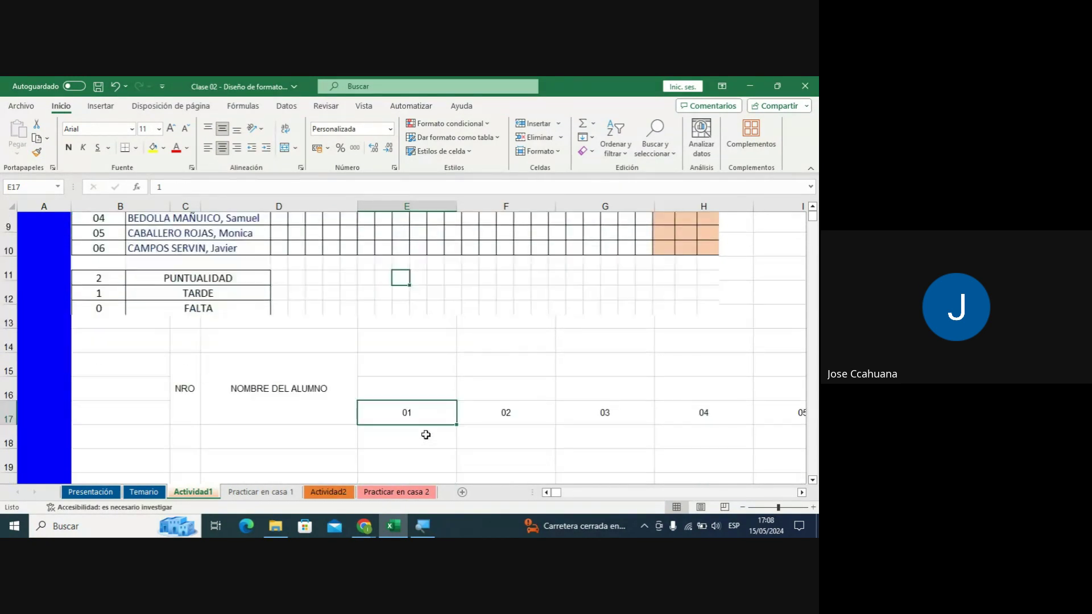
pyautogui.scroll(-1, 402, 385)
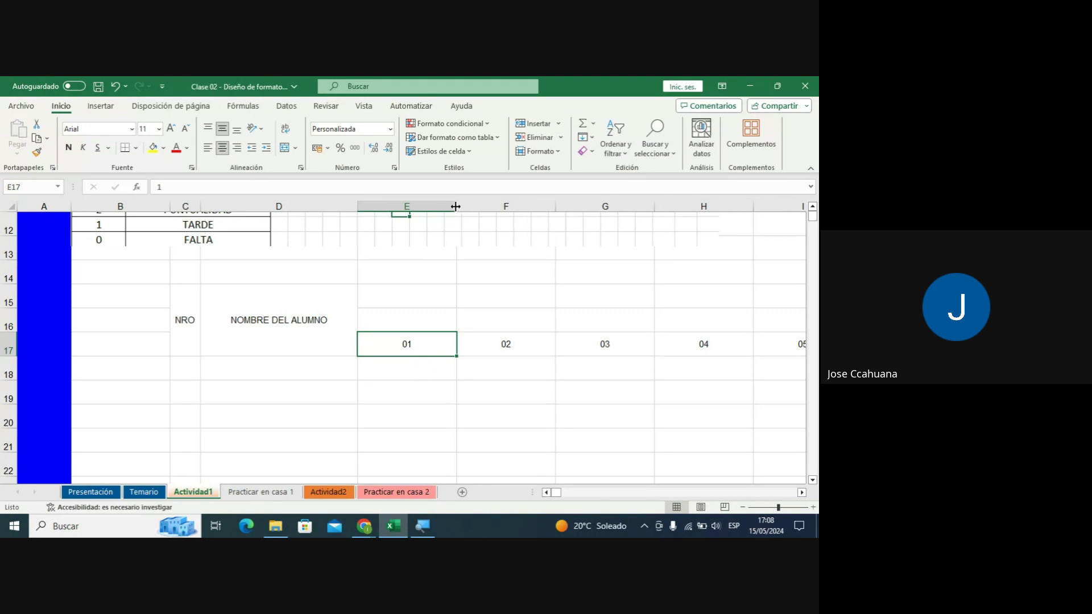
# Narrow columns E through I holding days 01 to 05.
pyautogui.moveTo(459, 209); pyautogui.dragTo(378, 210)
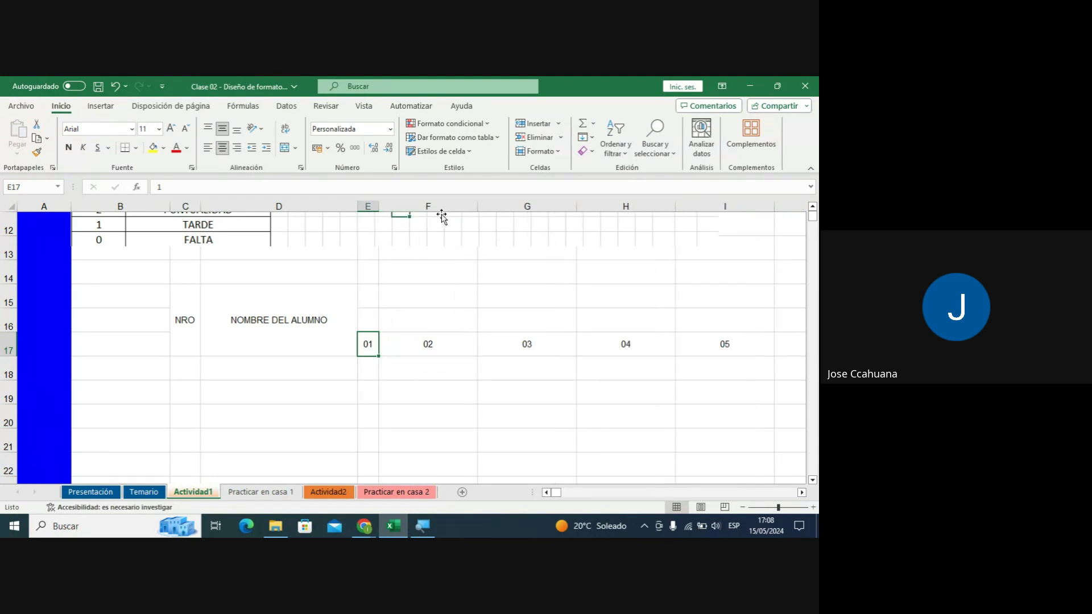
pyautogui.moveTo(478, 206); pyautogui.dragTo(403, 207)
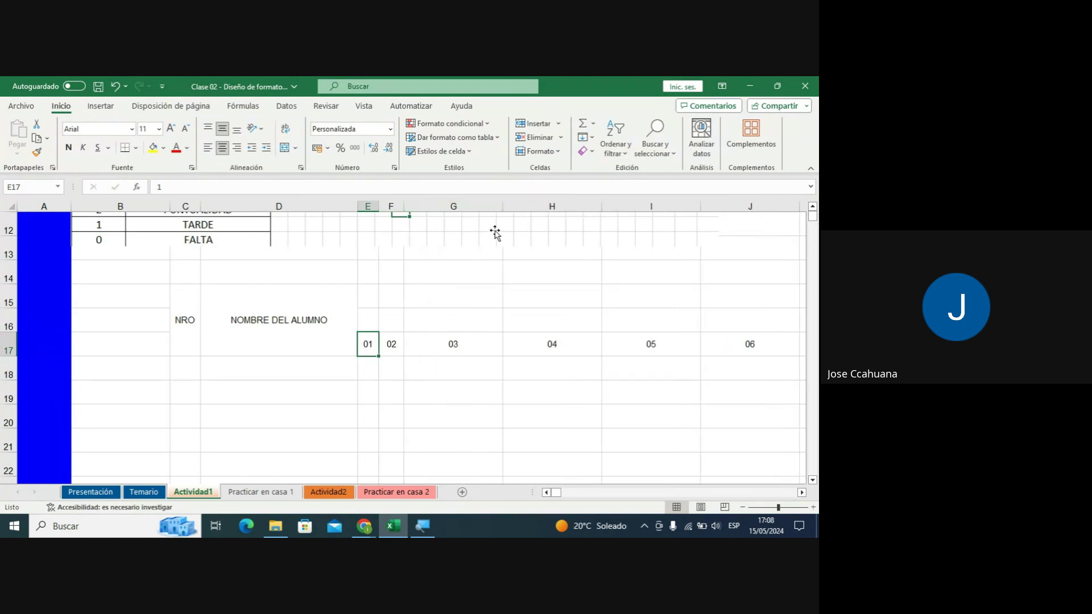
pyautogui.moveTo(501, 206); pyautogui.dragTo(424, 206)
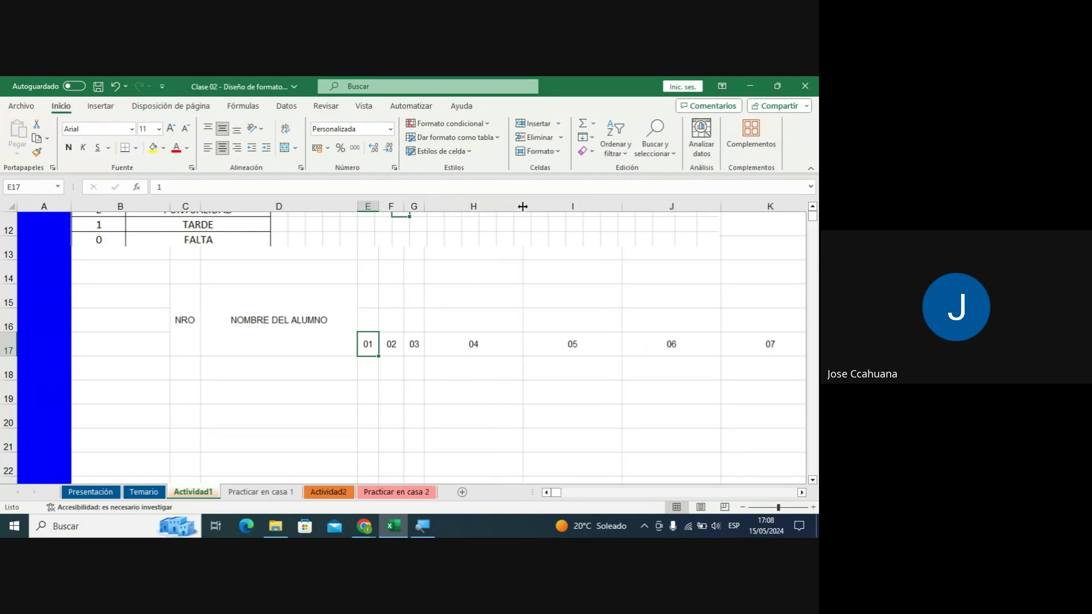
pyautogui.moveTo(523, 206); pyautogui.dragTo(446, 206)
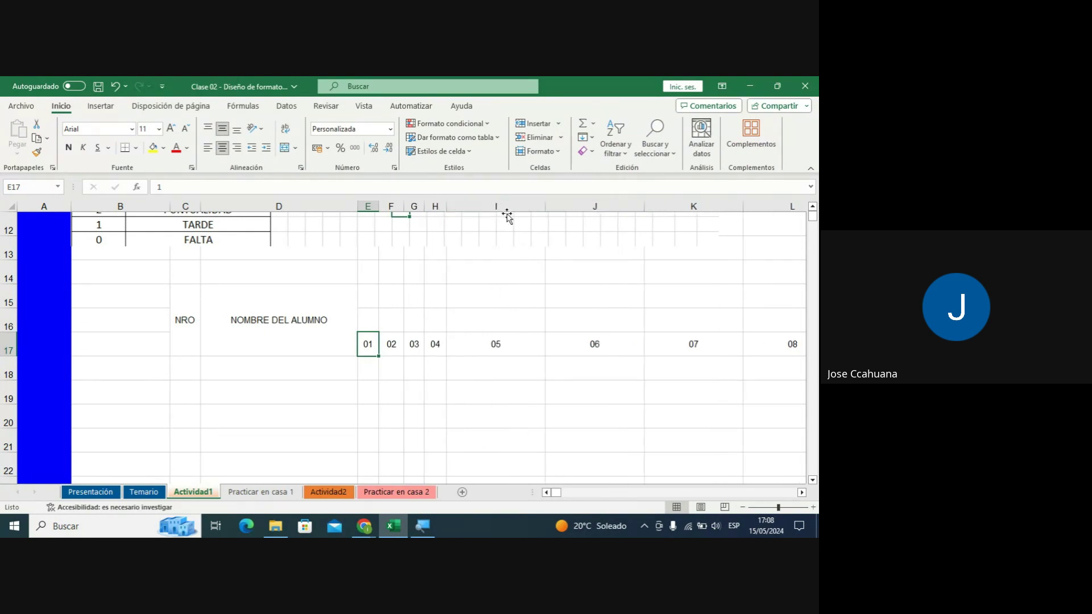
pyautogui.moveTo(546, 205); pyautogui.dragTo(465, 206)
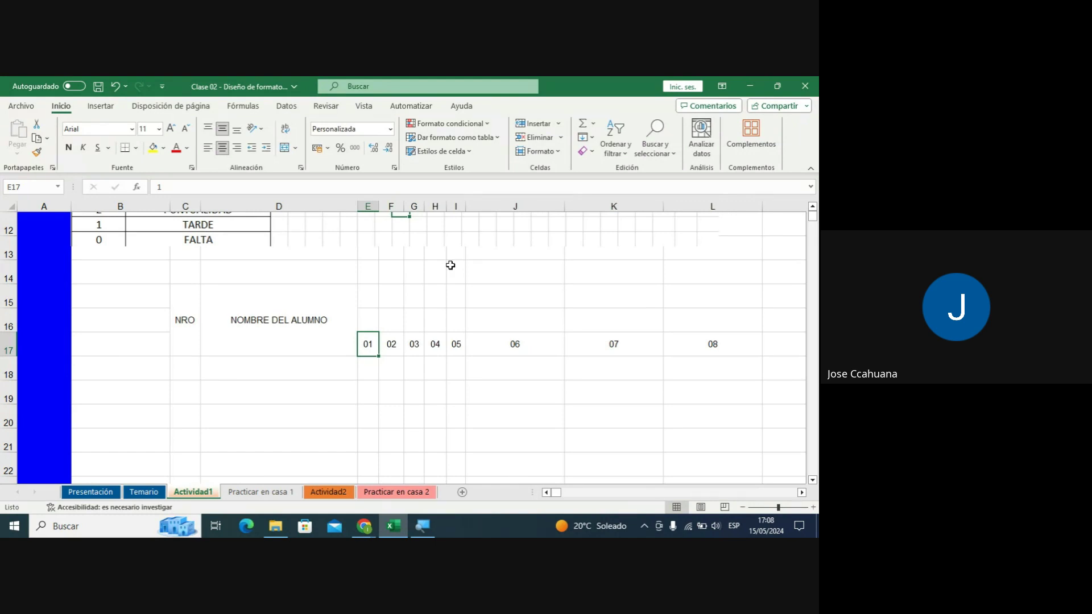
# Check the values behind days 02 to 05 in the narrowed columns.
pyautogui.click(377, 228)
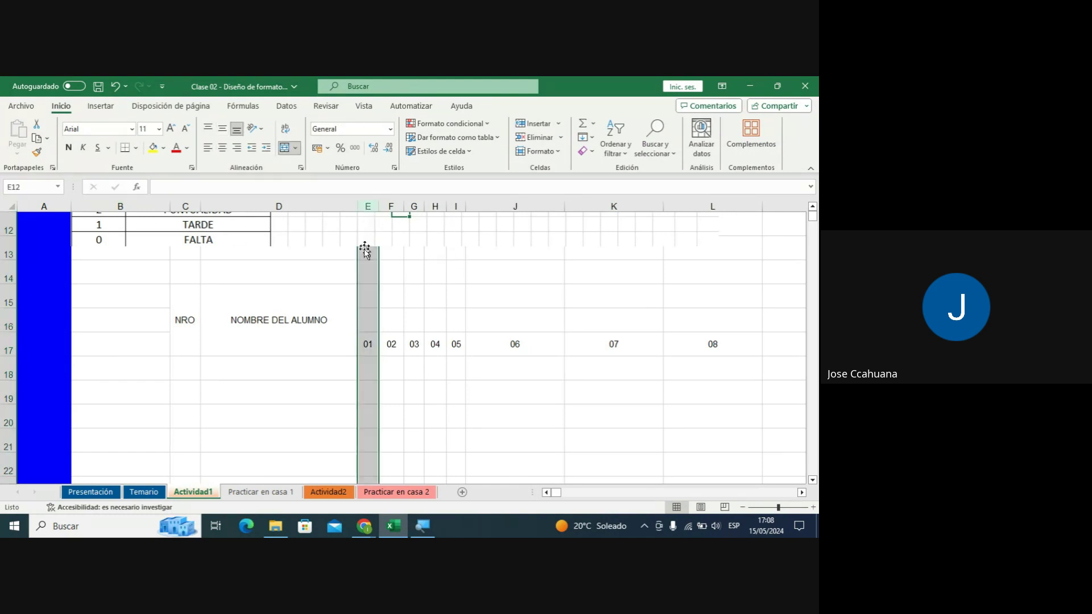
pyautogui.click(385, 343)
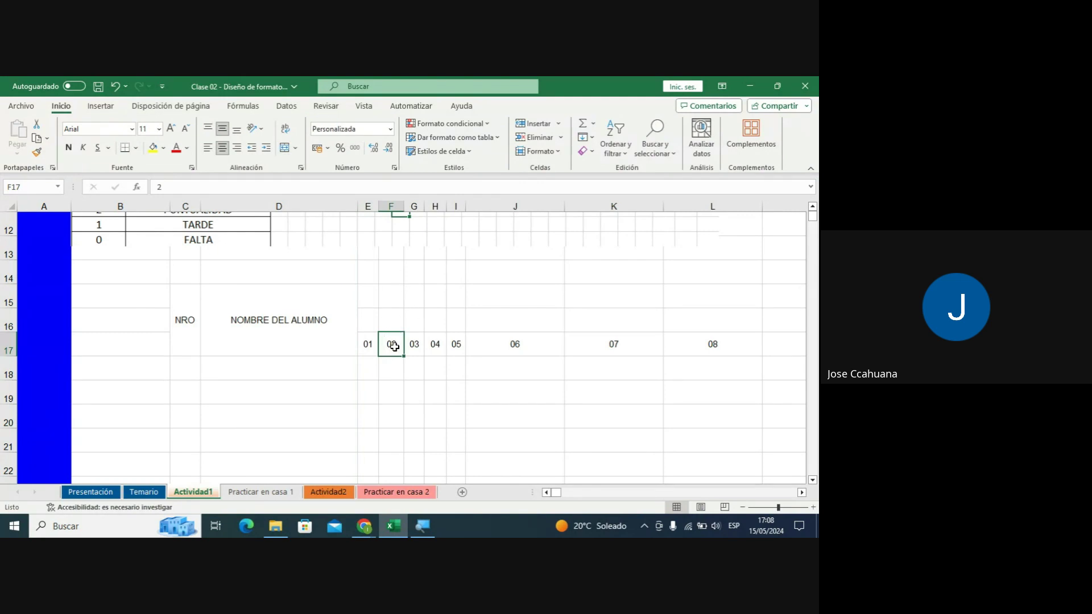
pyautogui.click(412, 346)
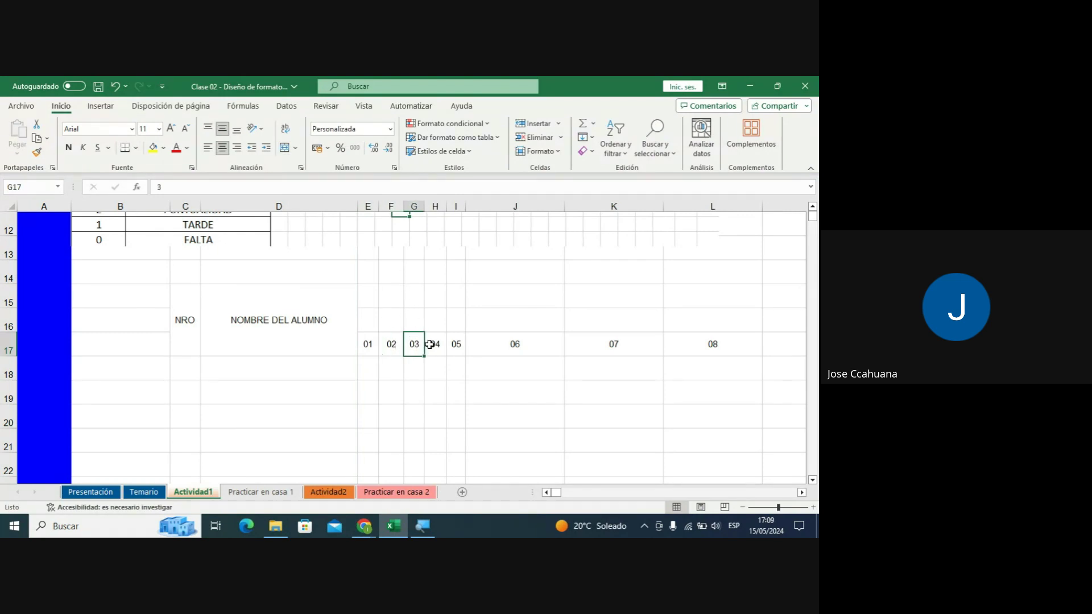
pyautogui.click(438, 341)
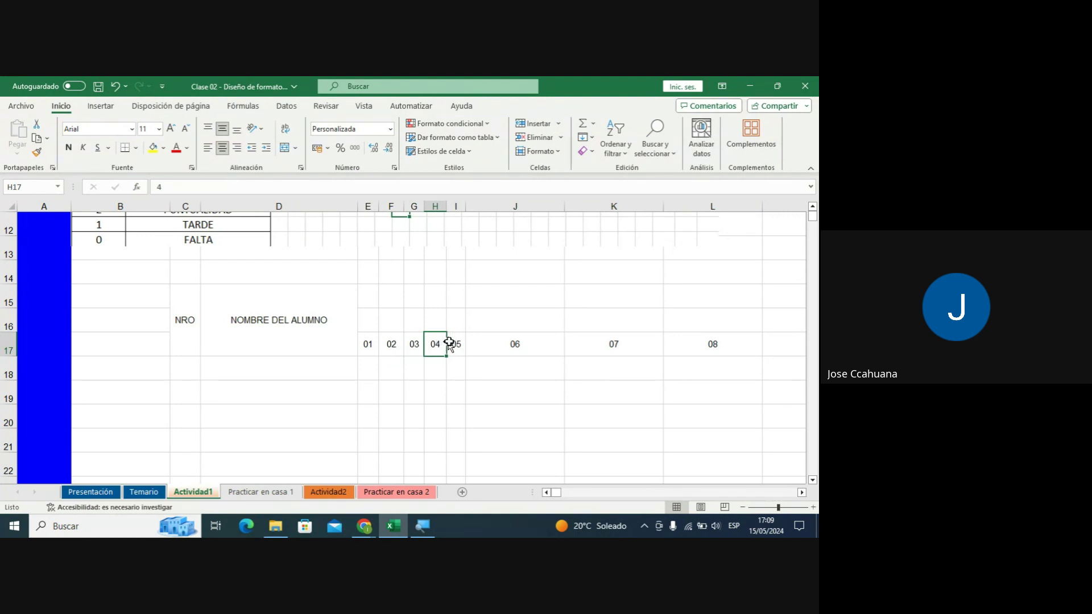
pyautogui.click(450, 343)
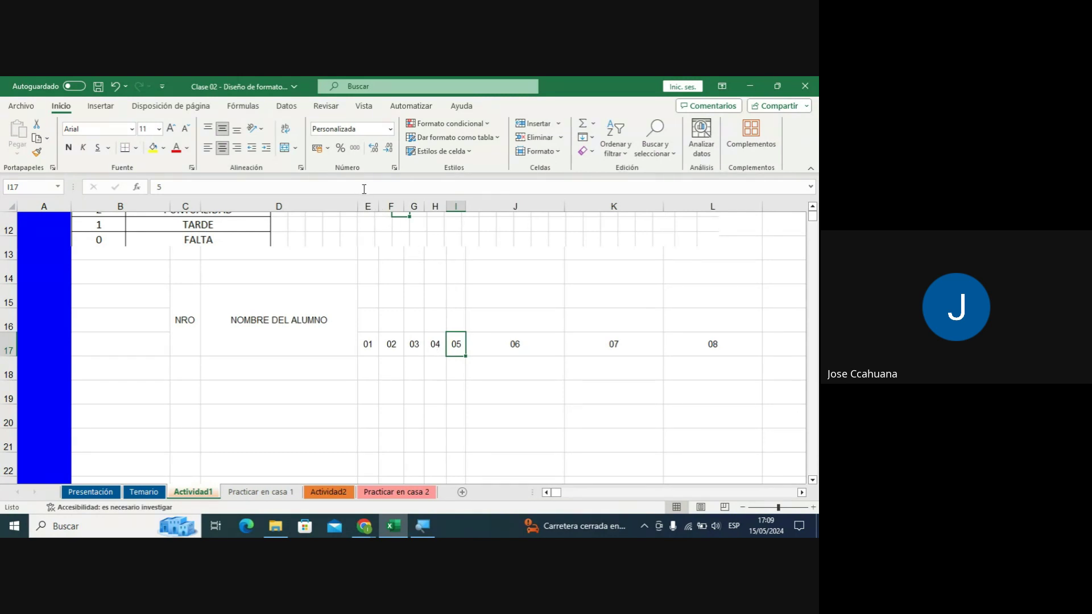
# Select column headers E through AH, covering days 01 to 30.
pyautogui.click(370, 206)
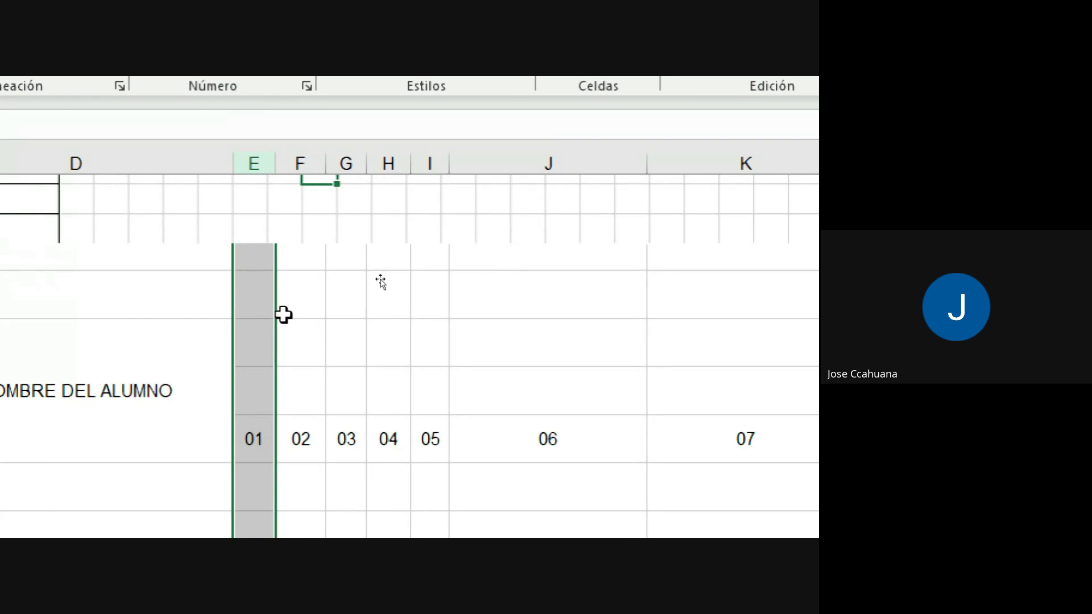
pyautogui.click(266, 315)
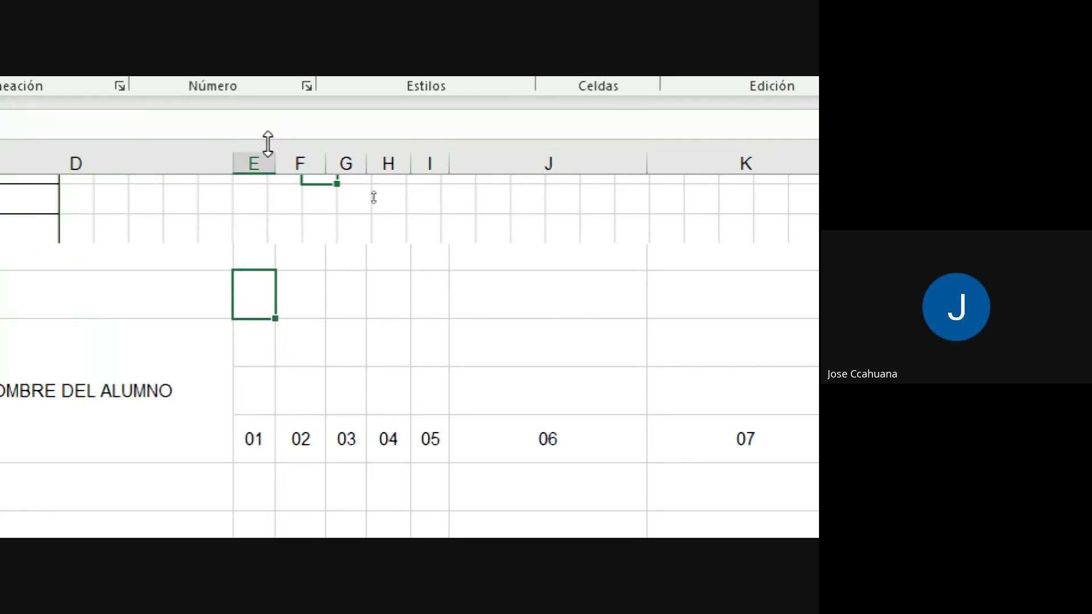
pyautogui.click(247, 158)
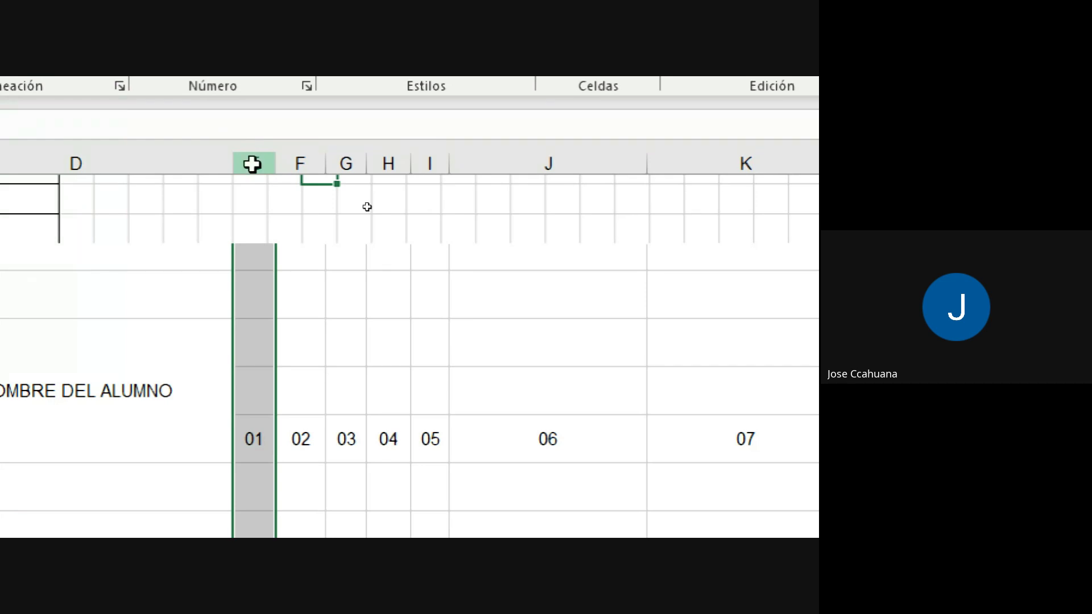
pyautogui.moveTo(252, 164); pyautogui.dragTo(803, 162)
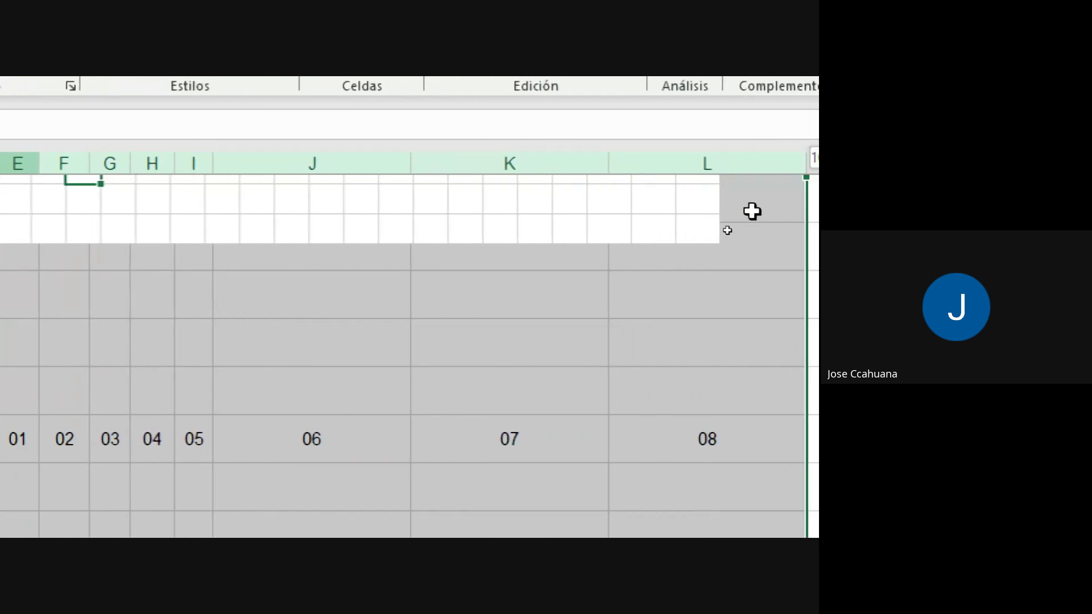
pyautogui.moveTo(803, 162)
pyautogui.mouseDown()
pyautogui.moveTo(544, 167)
pyautogui.moveTo(634, 307)
pyautogui.moveTo(92, 322)
pyautogui.moveTo(234, 280)
pyautogui.moveTo(345, 282)
pyautogui.moveTo(787, 307)
pyautogui.moveTo(495, 339)
pyautogui.moveTo(777, 329)
pyautogui.moveTo(815, 336)
pyautogui.moveTo(570, 336)
pyautogui.moveTo(814, 343)
pyautogui.moveTo(669, 352)
pyautogui.moveTo(792, 346)
pyautogui.moveTo(14, 332)
pyautogui.moveTo(5, 305)
pyautogui.moveTo(5, 370)
pyautogui.moveTo(434, 359)
pyautogui.moveTo(757, 368)
pyautogui.moveTo(766, 346)
pyautogui.moveTo(816, 332)
pyautogui.moveTo(29, 325)
pyautogui.moveTo(7, 322)
pyautogui.moveTo(1, 307)
pyautogui.moveTo(74, 331)
pyautogui.moveTo(738, 334)
pyautogui.moveTo(712, 353)
pyautogui.moveTo(750, 360)
pyautogui.moveTo(772, 356)
pyautogui.moveTo(714, 362)
pyautogui.moveTo(785, 188)
pyautogui.mouseUp()
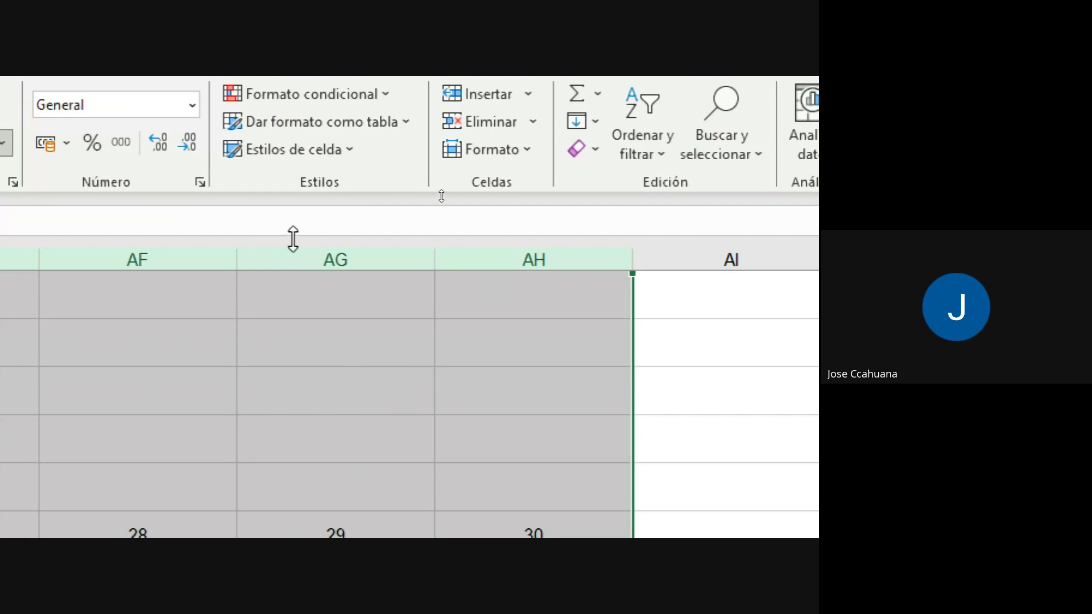
# Set the selected day columns to a column width of 3.
pyautogui.rightClick(358, 279)
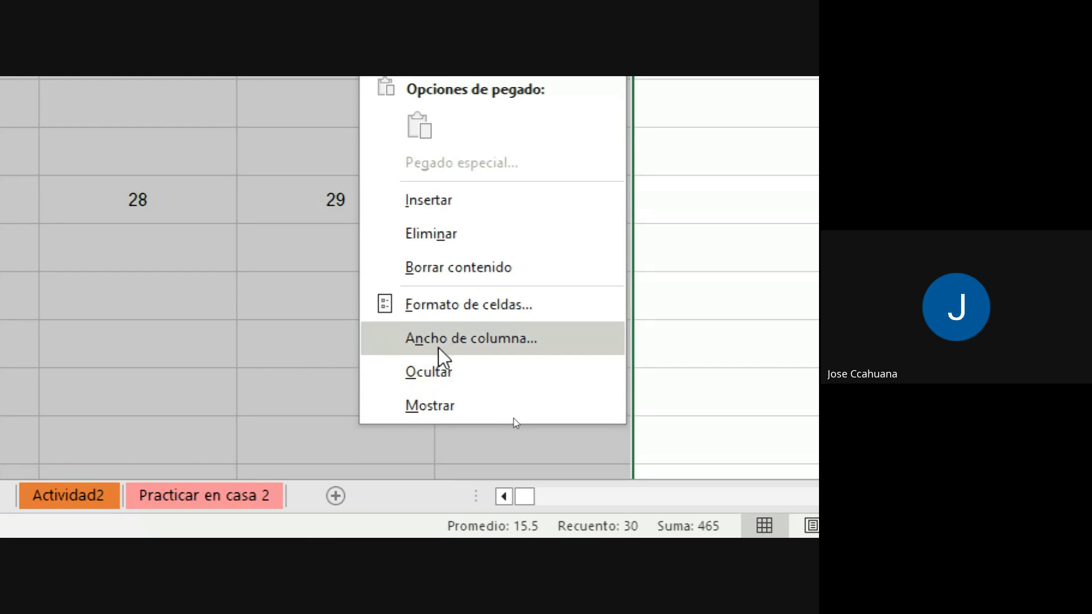
pyautogui.click(439, 348)
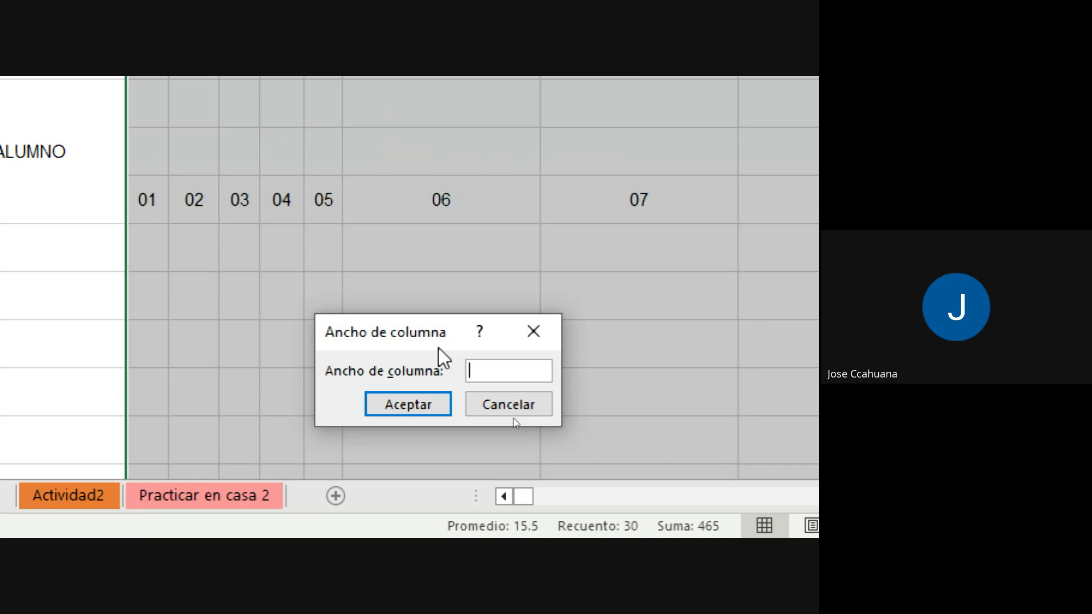
pyautogui.write('3')
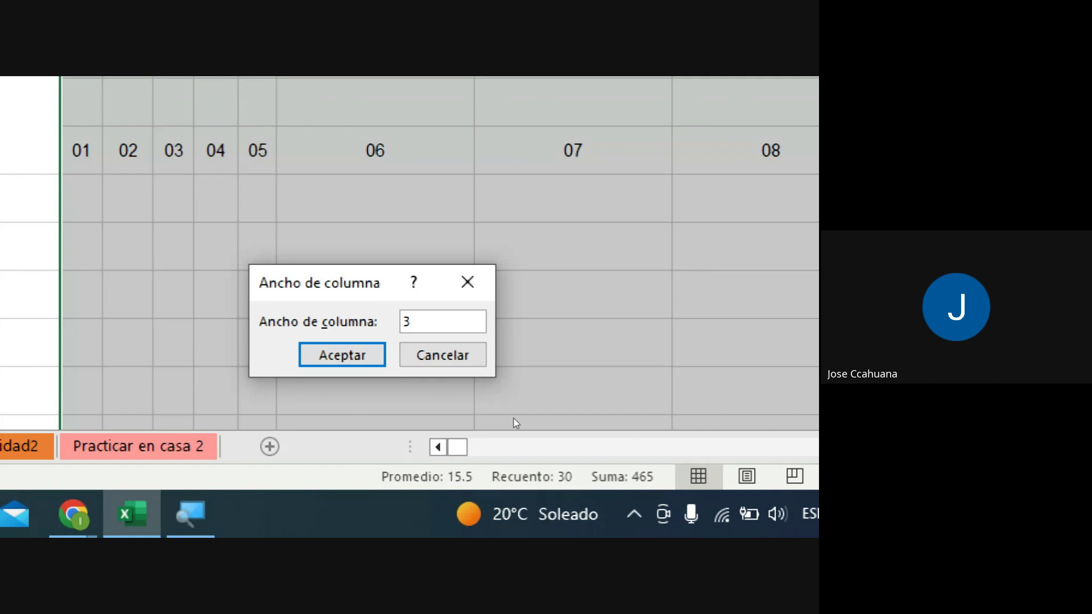
pyautogui.click(357, 368)
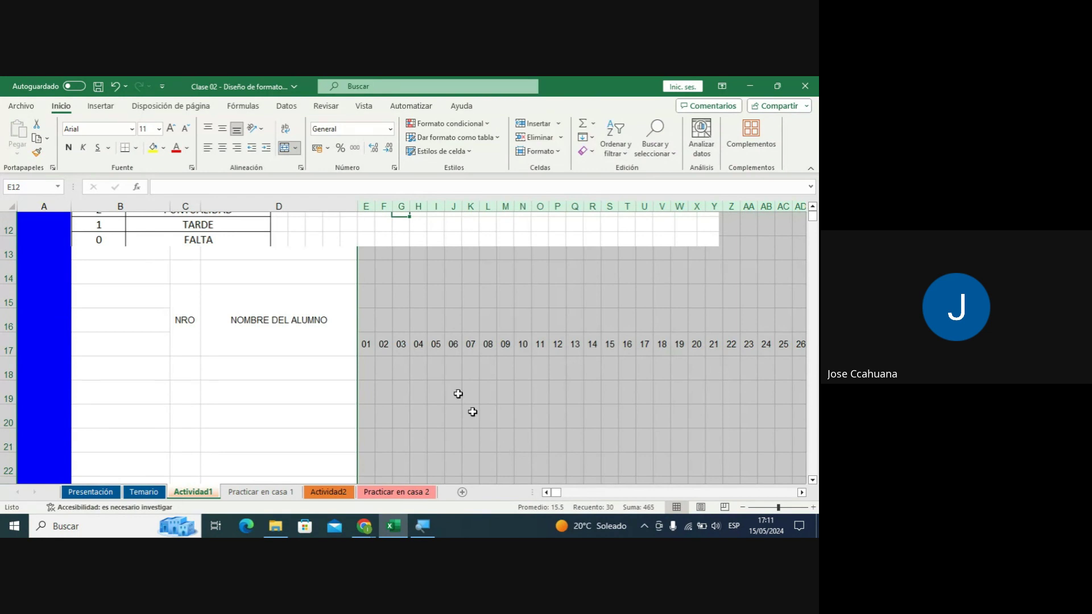
# Reselect columns E:AH and apply column width 3 to all thirty day columns.
pyautogui.click(373, 251)
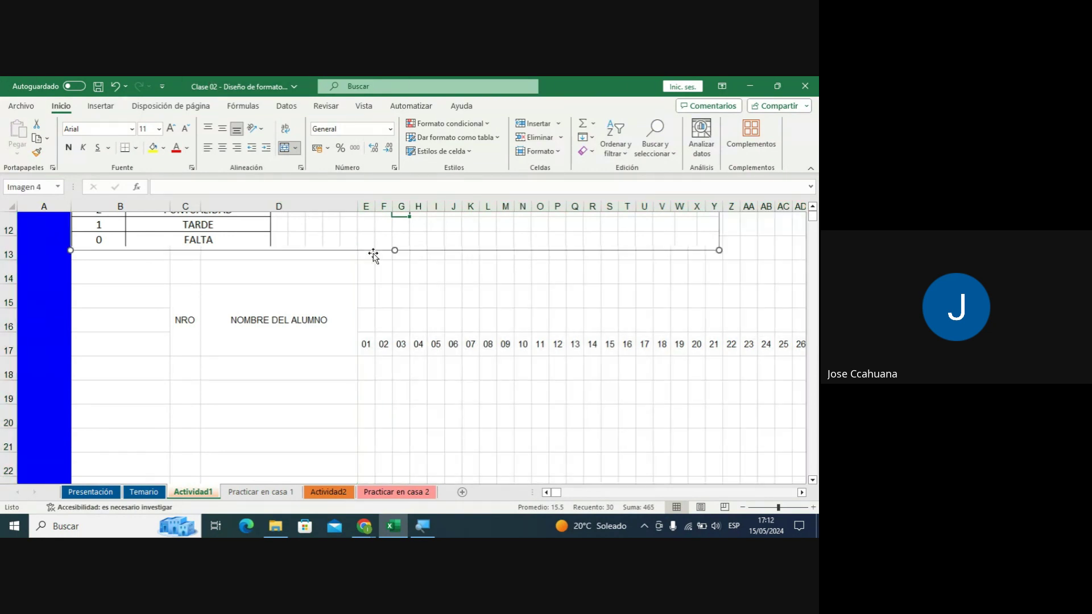
pyautogui.click(364, 202)
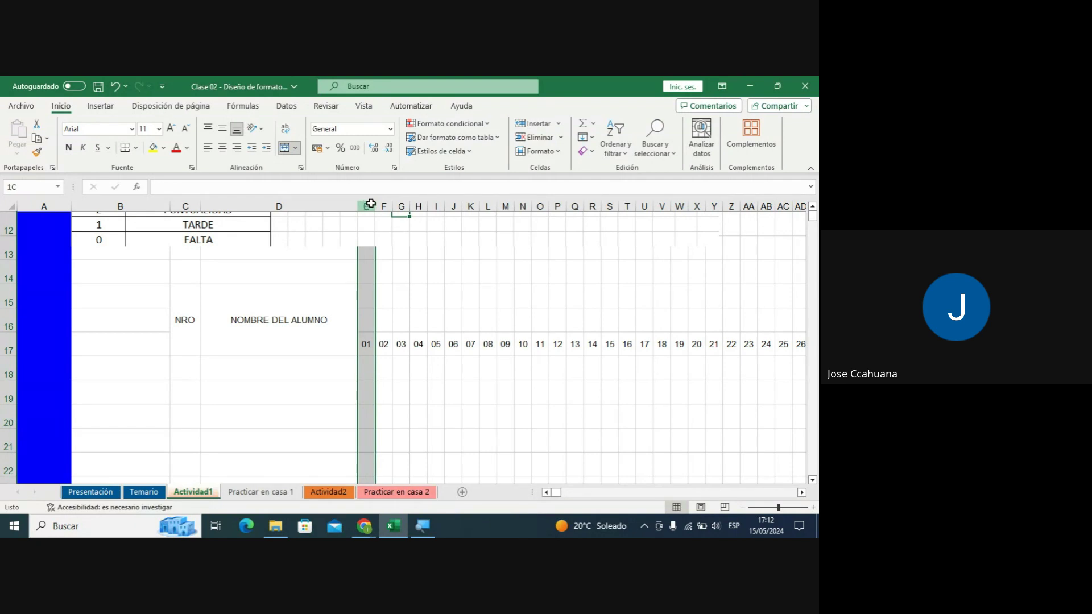
pyautogui.moveTo(370, 203)
pyautogui.mouseDown()
pyautogui.moveTo(812, 210)
pyautogui.moveTo(714, 199)
pyautogui.mouseUp()
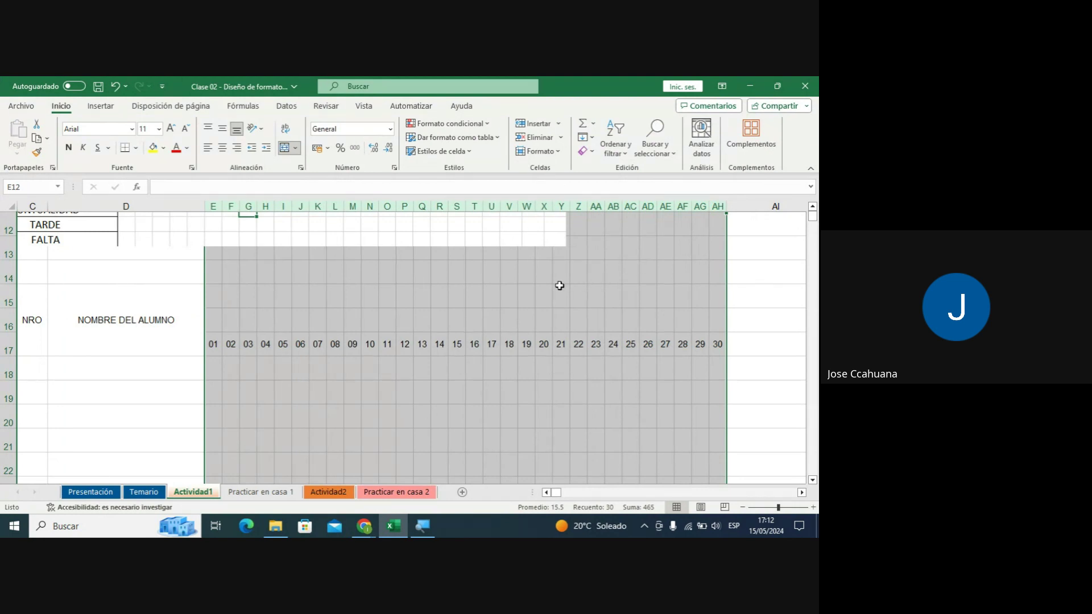
pyautogui.rightClick(531, 284)
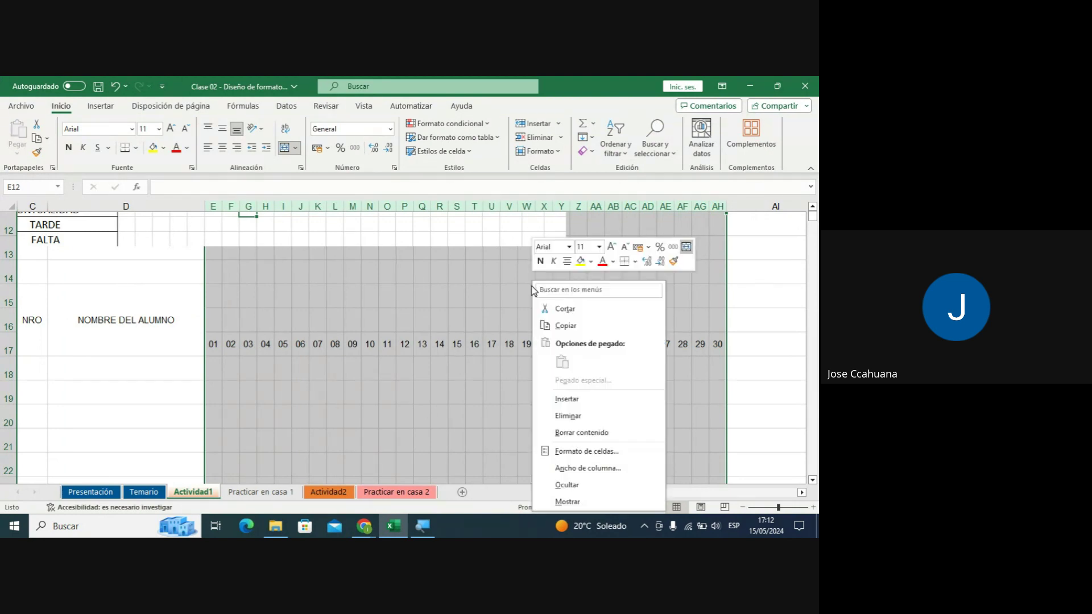
pyautogui.click(604, 468)
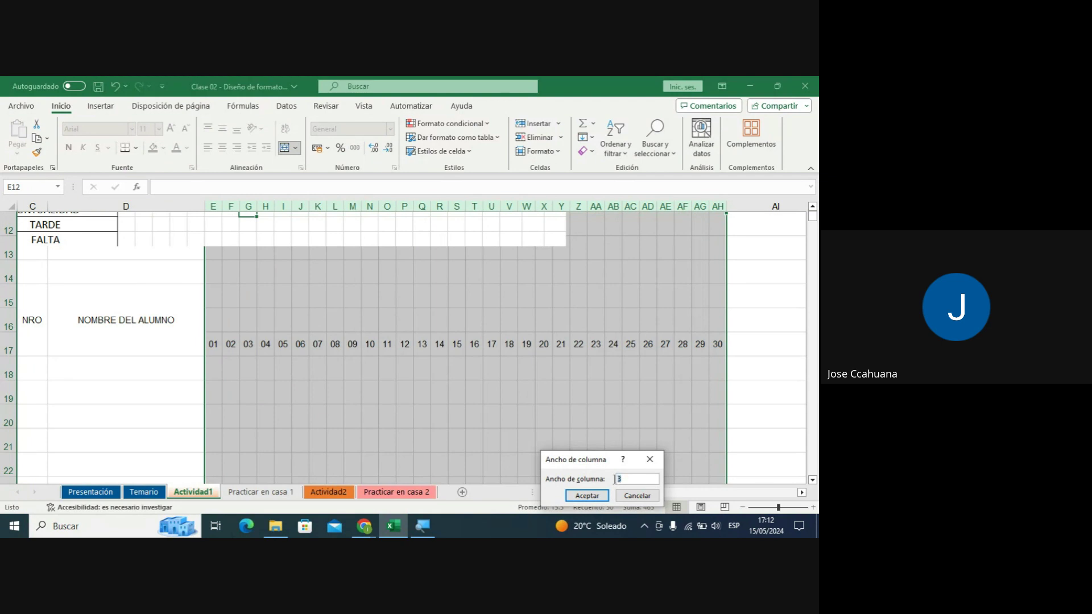
pyautogui.click(597, 492)
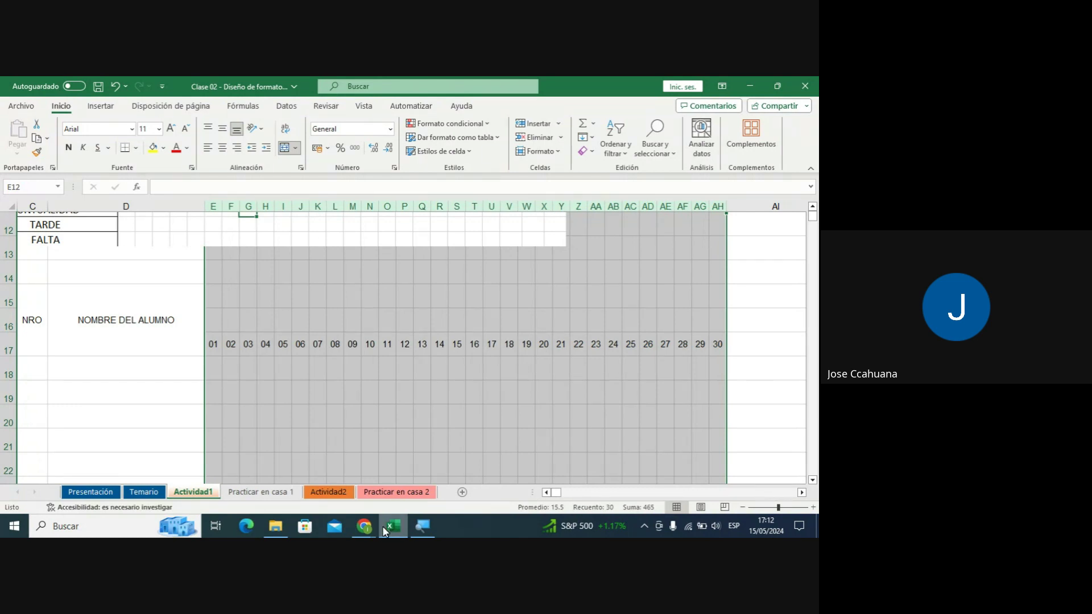
# Return to the Google Meet call, then bring the Excel attendance workbook in front of it.
pyautogui.moveTo(364, 527)
pyautogui.click(298, 477)
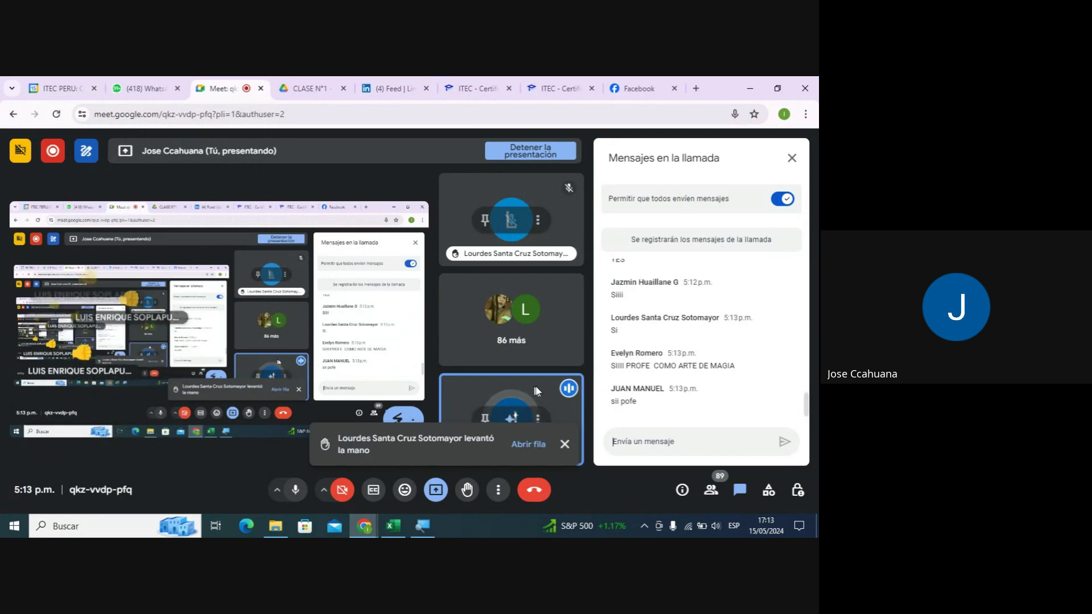
pyautogui.click(393, 527)
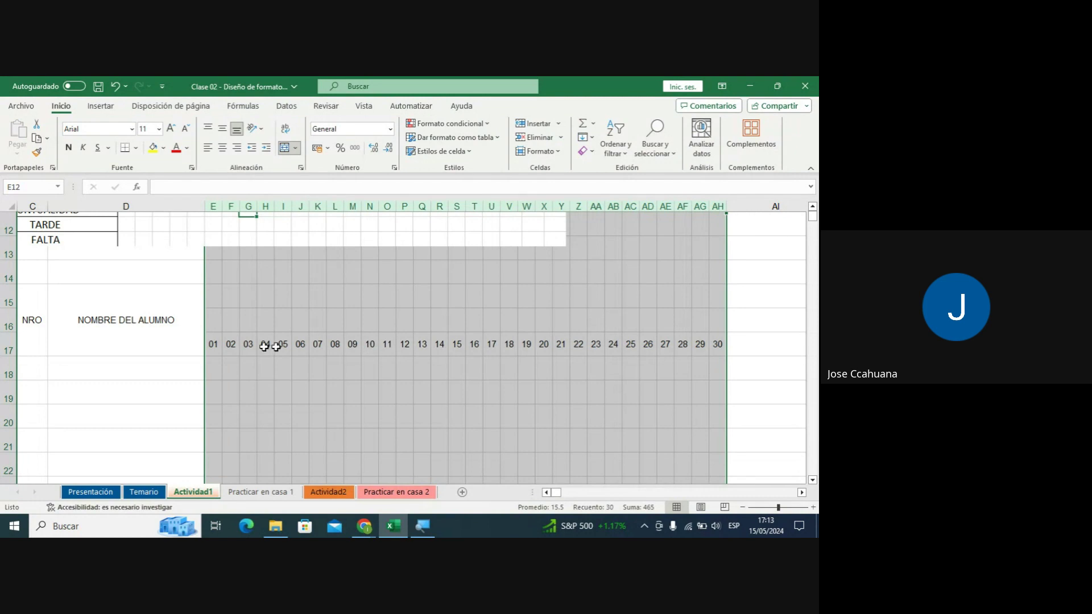
pyautogui.click(215, 348)
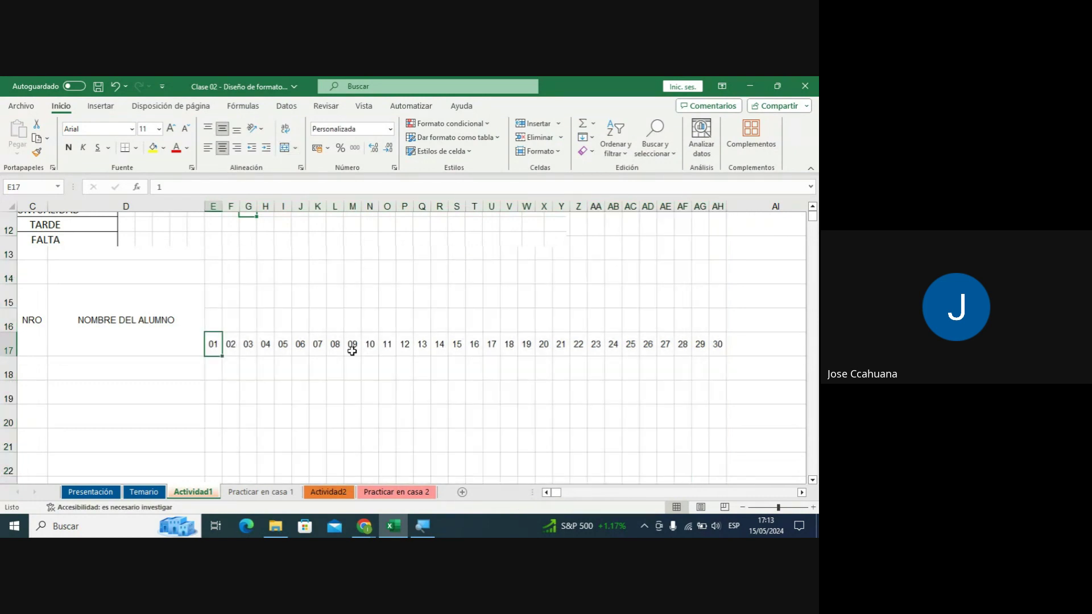
pyautogui.click(718, 345)
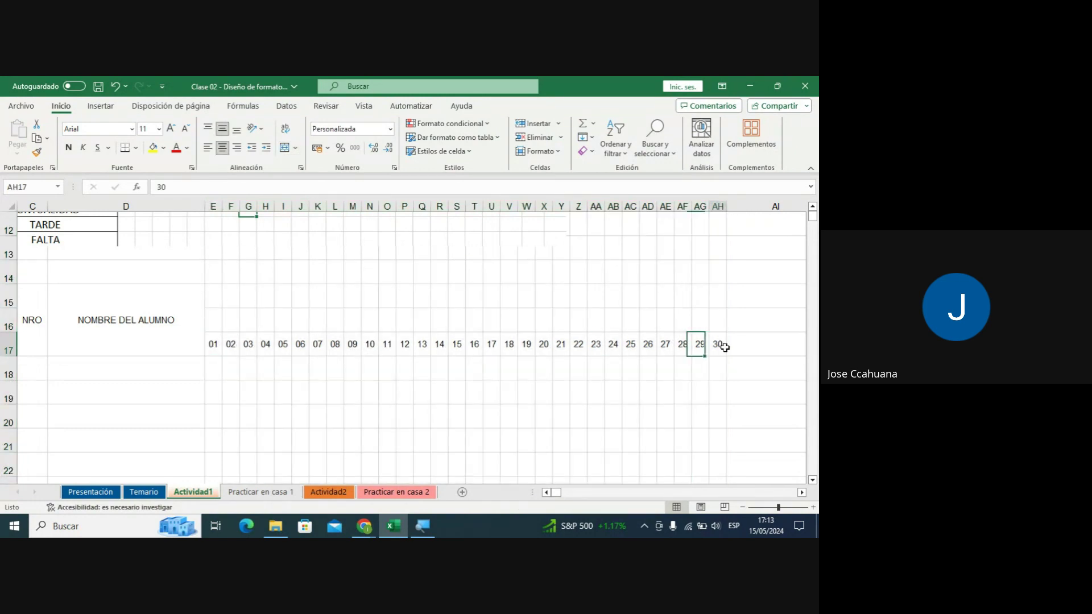
pyautogui.click(213, 344)
pyautogui.click(720, 344)
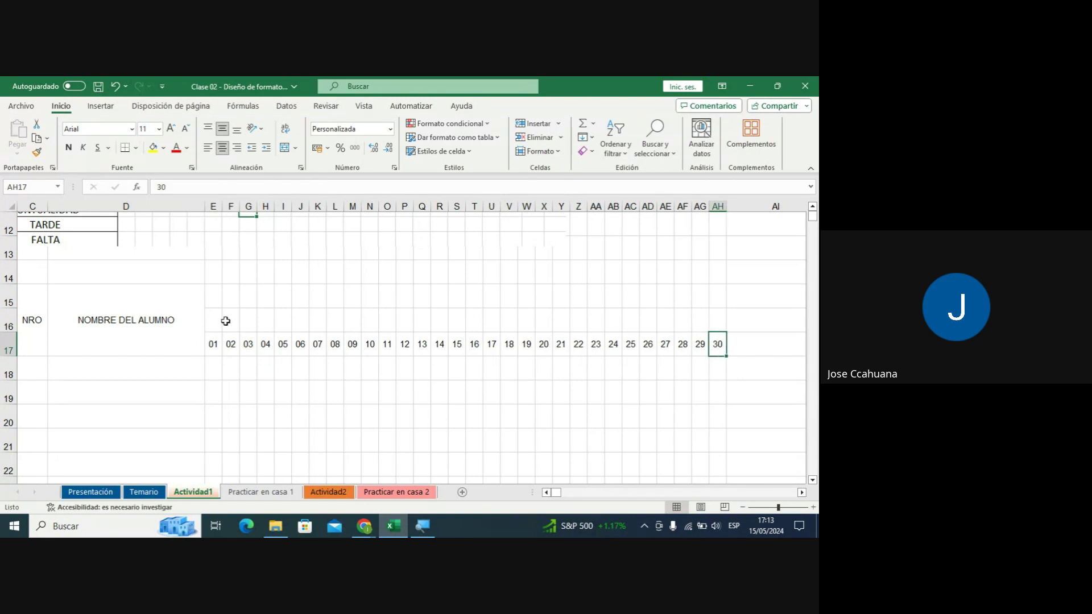
pyautogui.click(218, 301)
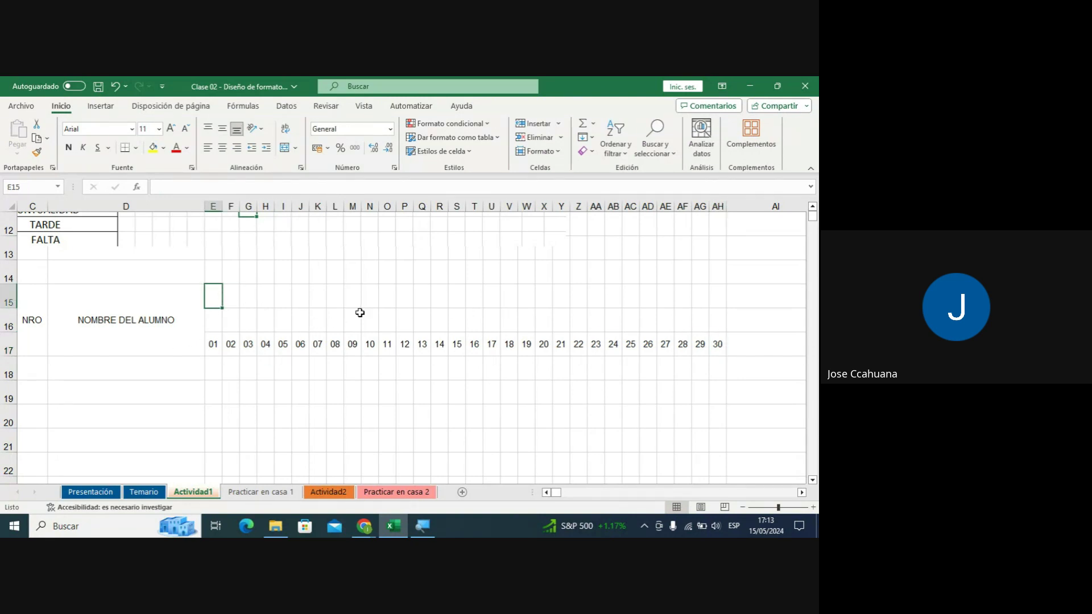
pyautogui.scroll(1, 358, 309)
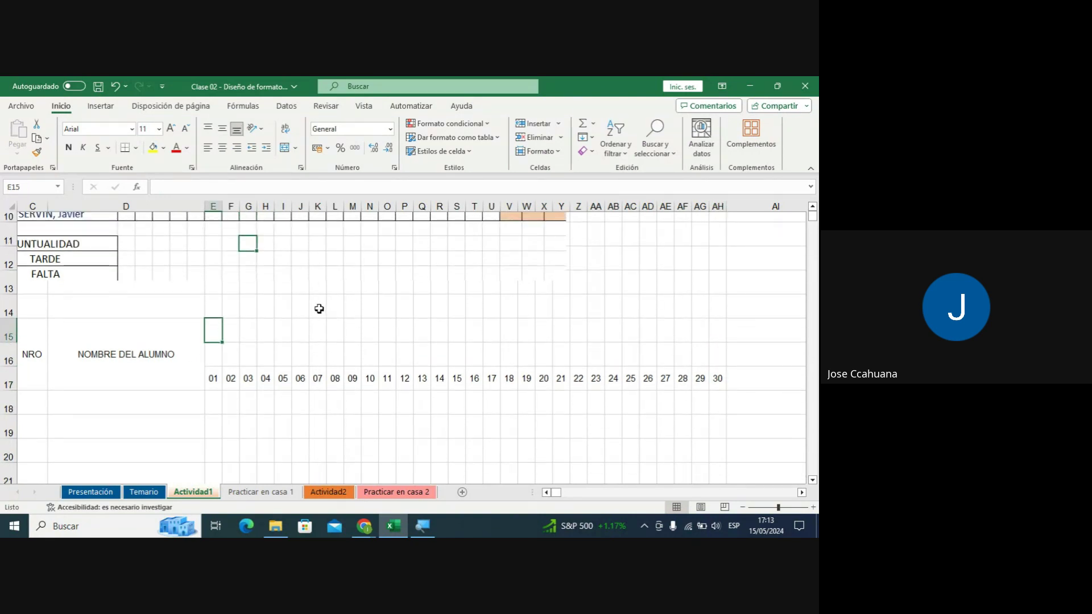
pyautogui.scroll(1, 317, 307)
pyautogui.scroll(2, 310, 286)
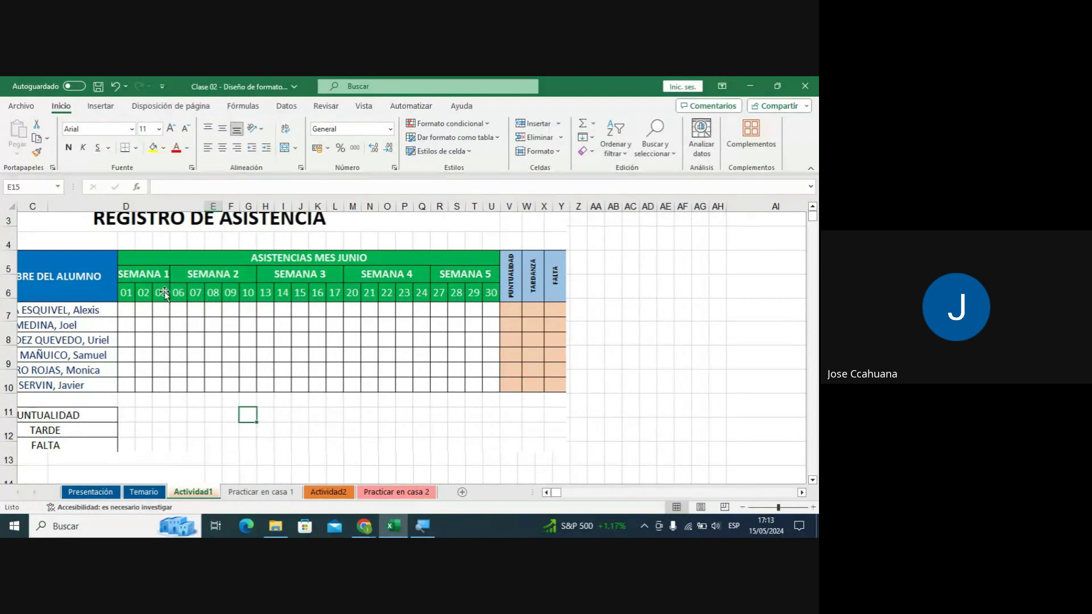
pyautogui.scroll(-1, 301, 319)
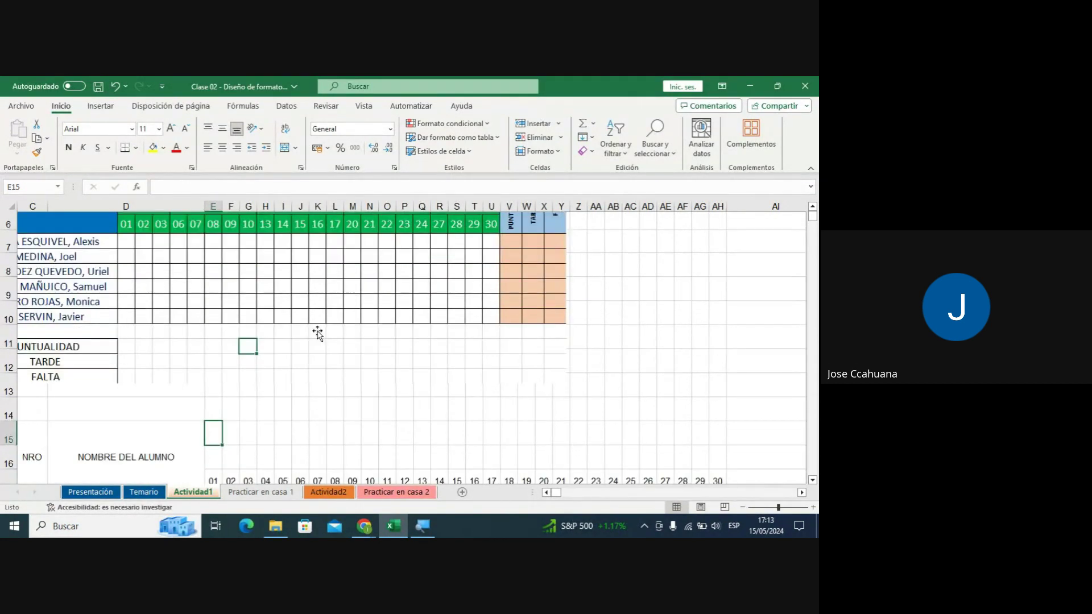
pyautogui.scroll(-1, 317, 329)
pyautogui.scroll(-1, 302, 331)
pyautogui.click(263, 339)
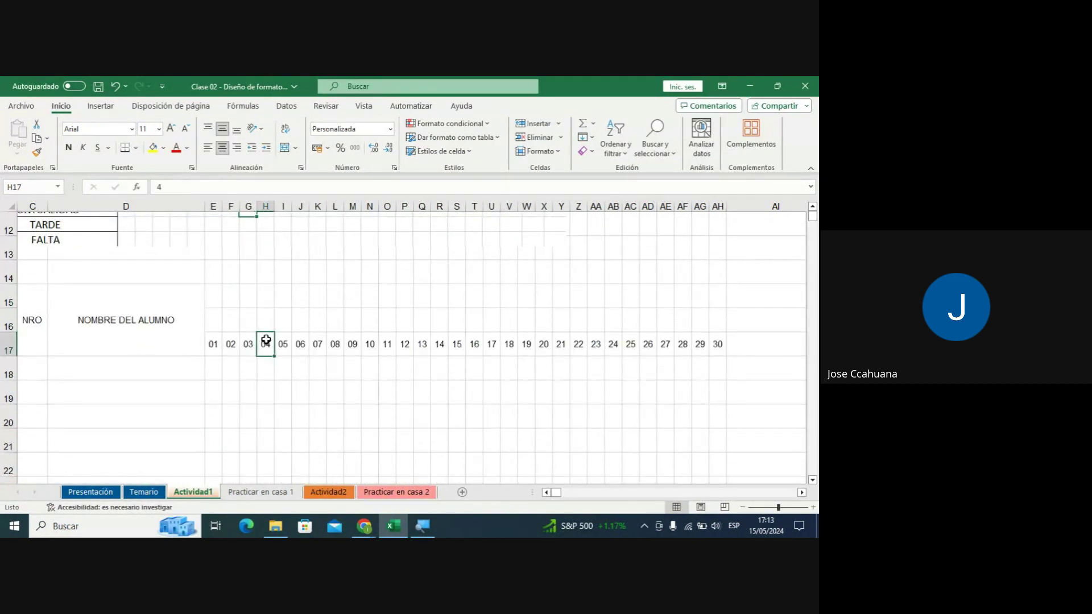
pyautogui.click(280, 339)
pyautogui.click(264, 340)
pyautogui.click(283, 341)
pyautogui.click(267, 343)
pyautogui.click(281, 342)
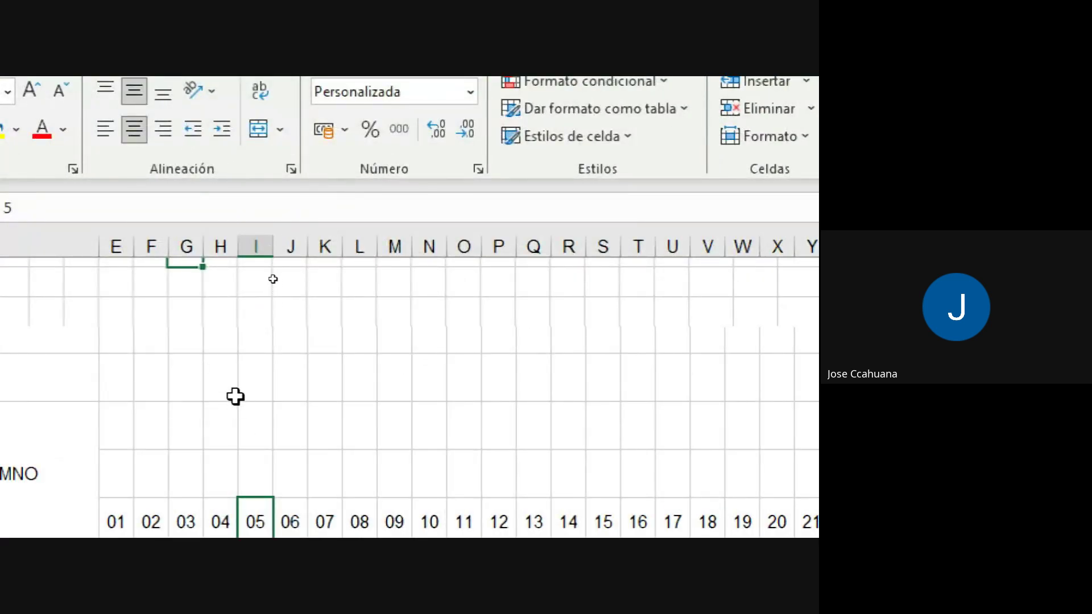
# Select columns H and I (days 04 and 05) and choose Eliminar to delete them.
pyautogui.click(228, 244)
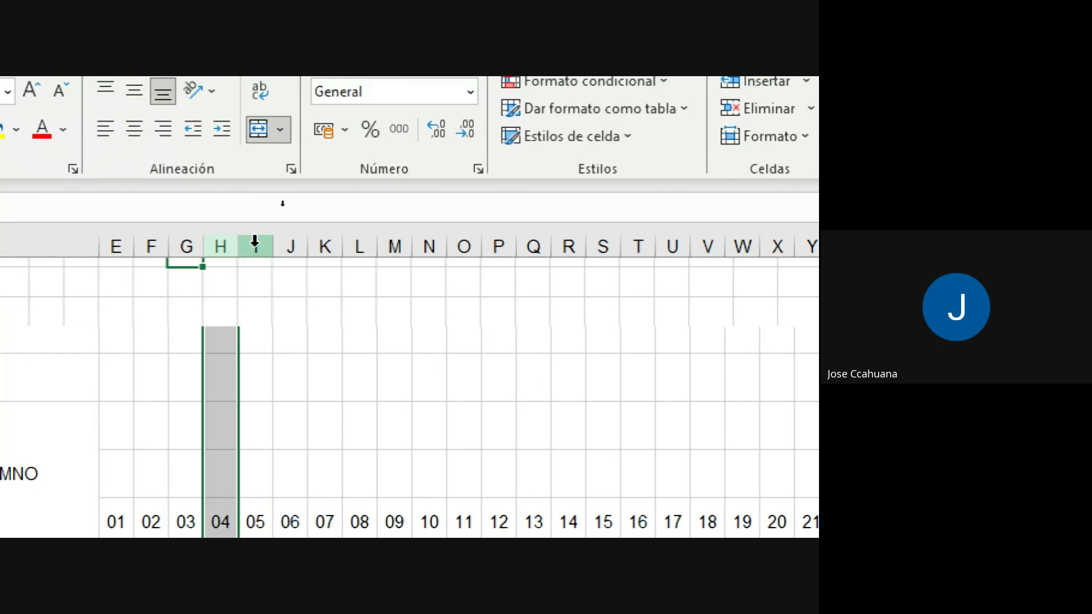
pyautogui.click(253, 243)
pyautogui.moveTo(220, 243); pyautogui.dragTo(254, 241)
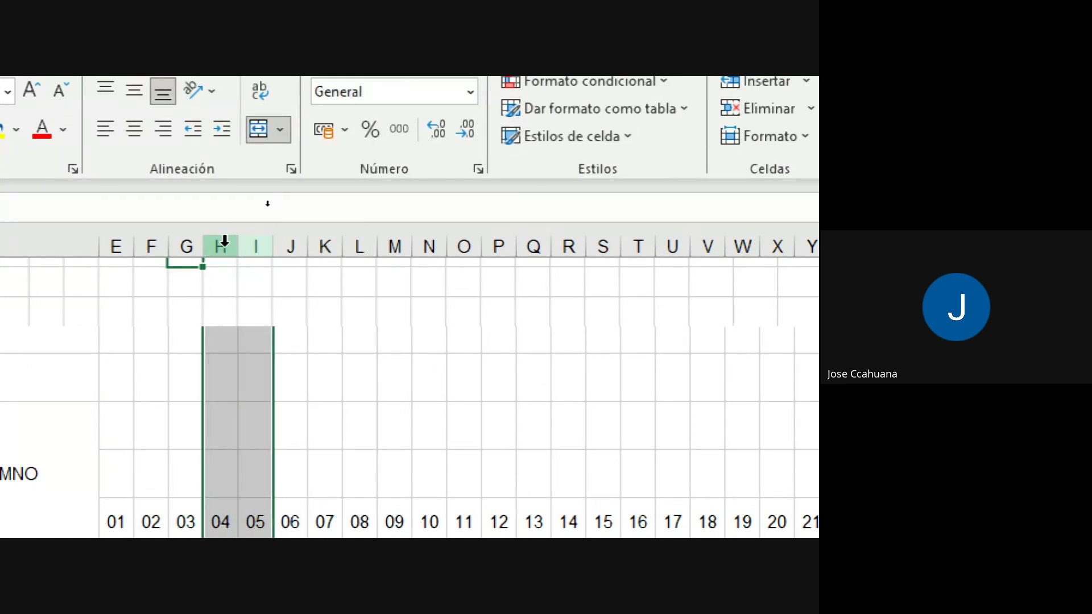
pyautogui.rightClick(226, 244)
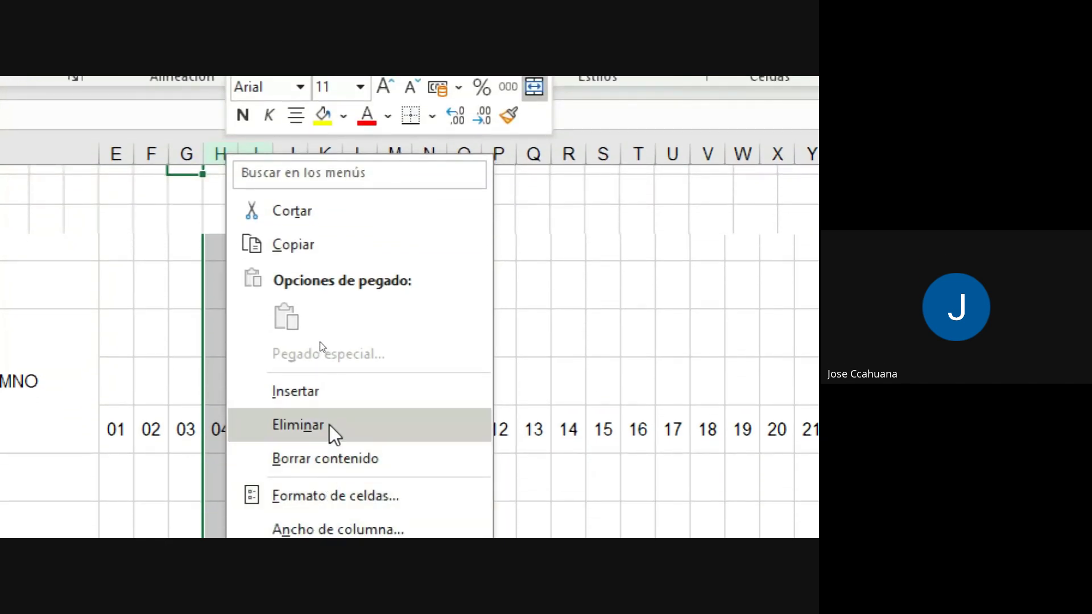
pyautogui.click(212, 149)
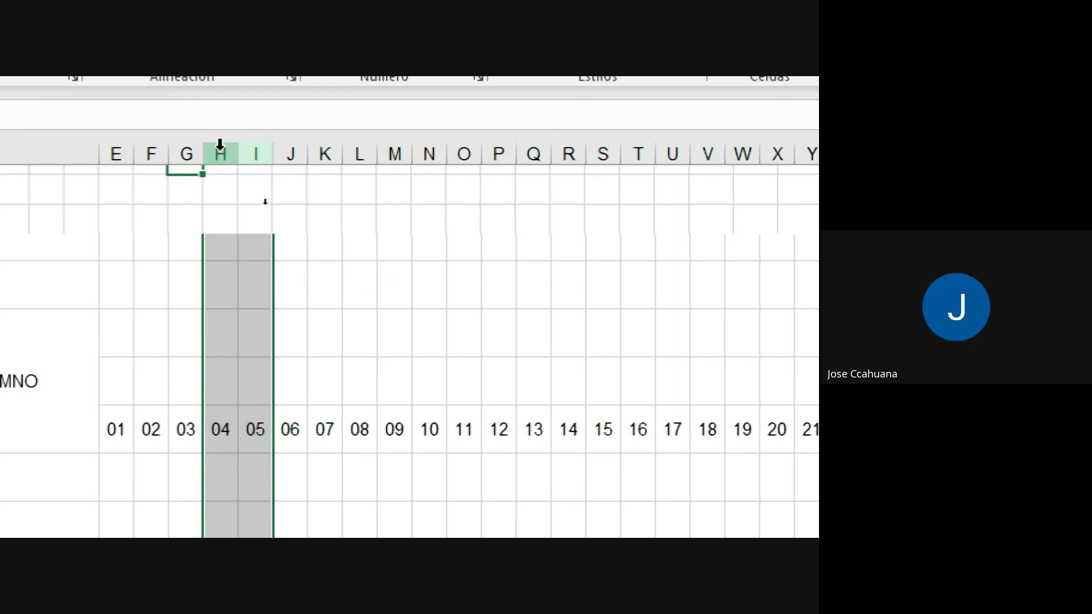
pyautogui.click(219, 149)
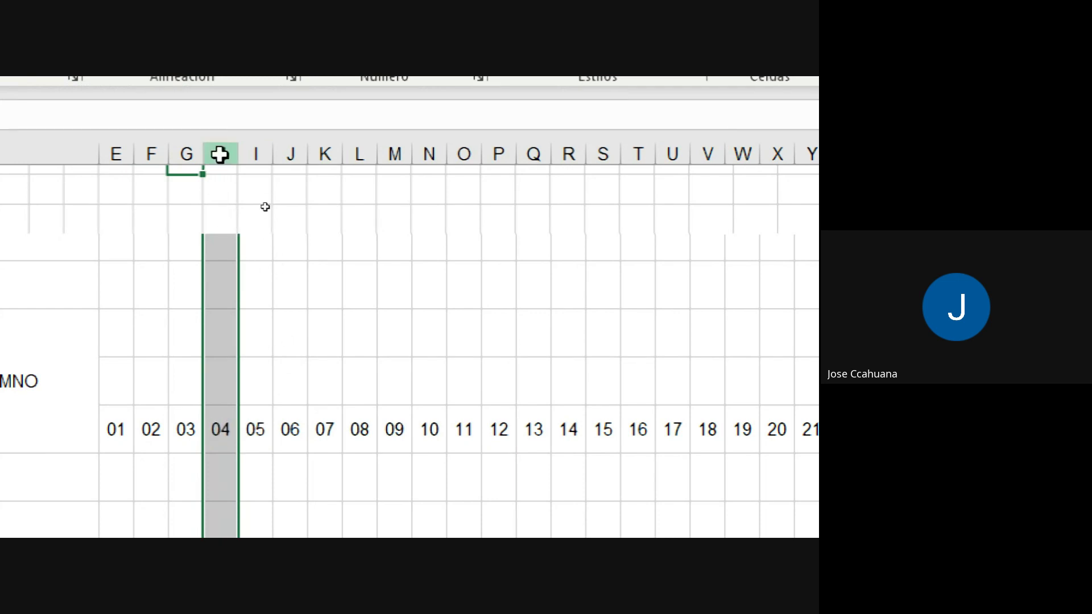
pyautogui.moveTo(220, 151); pyautogui.dragTo(246, 151)
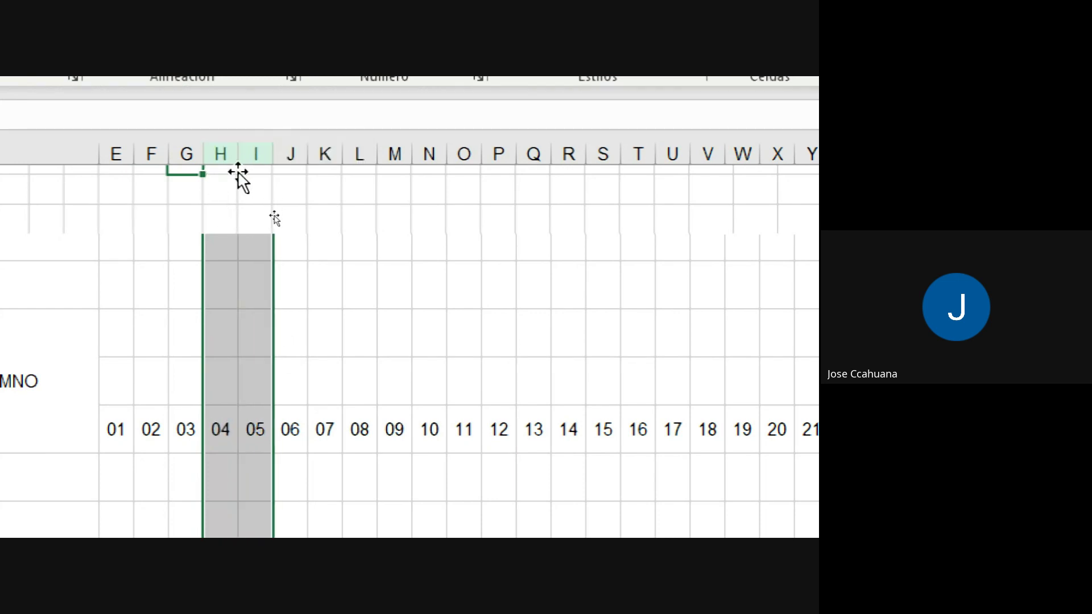
pyautogui.rightClick(227, 151)
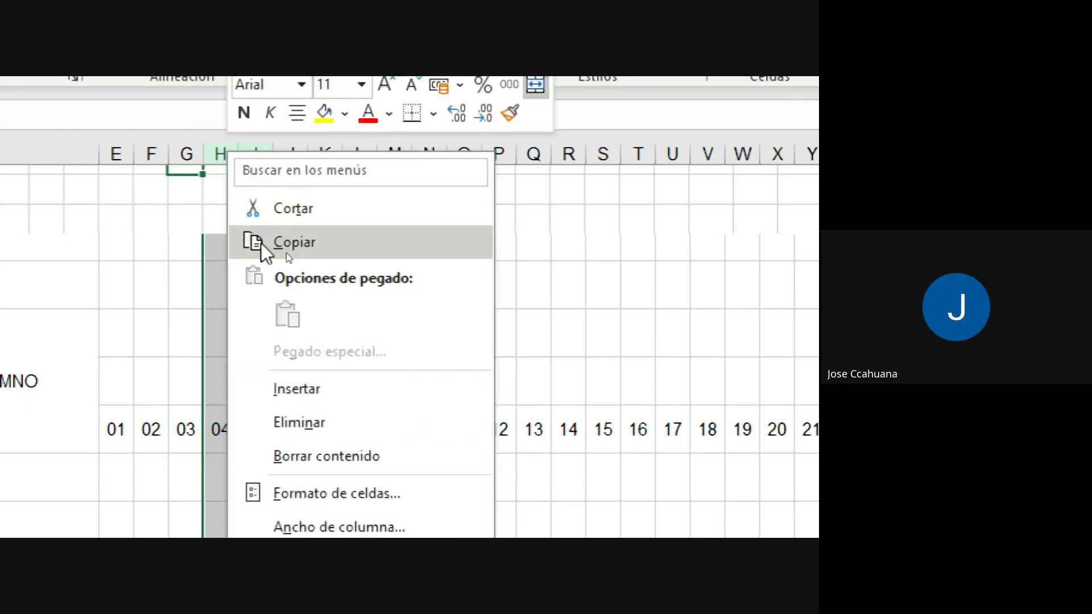
pyautogui.click(310, 418)
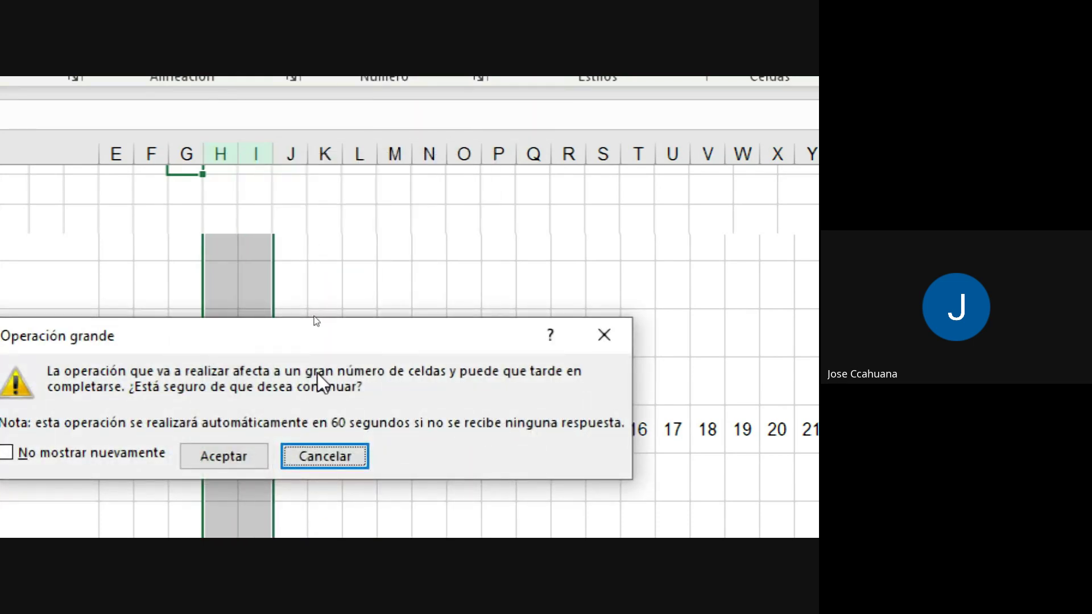
# Confirm the Operación grande warning, then switch back to the Google Meet window.
pyautogui.click(244, 449)
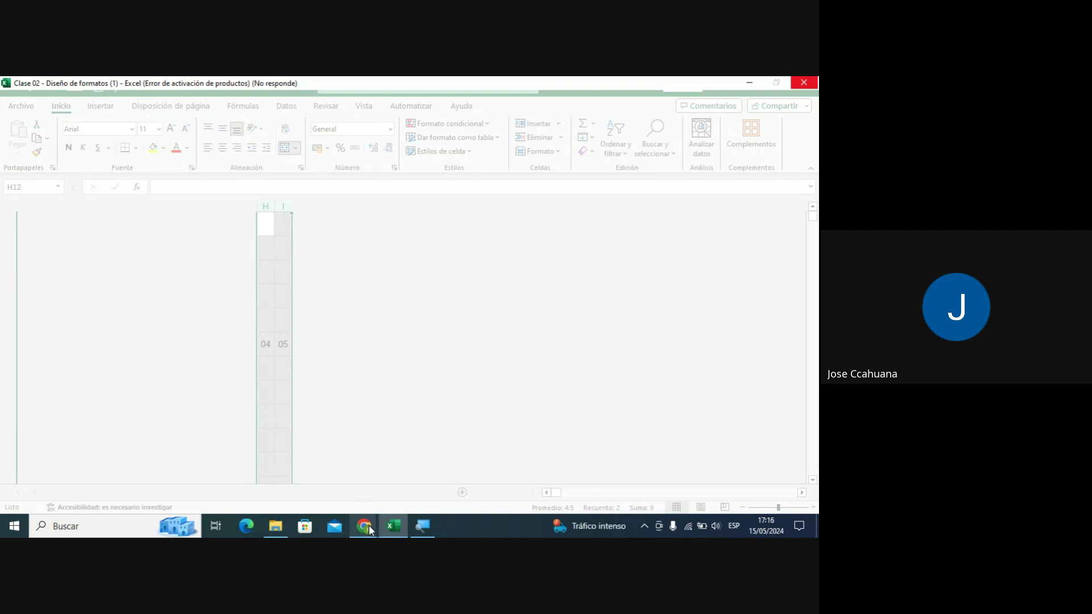
pyautogui.moveTo(364, 525)
pyautogui.click(299, 472)
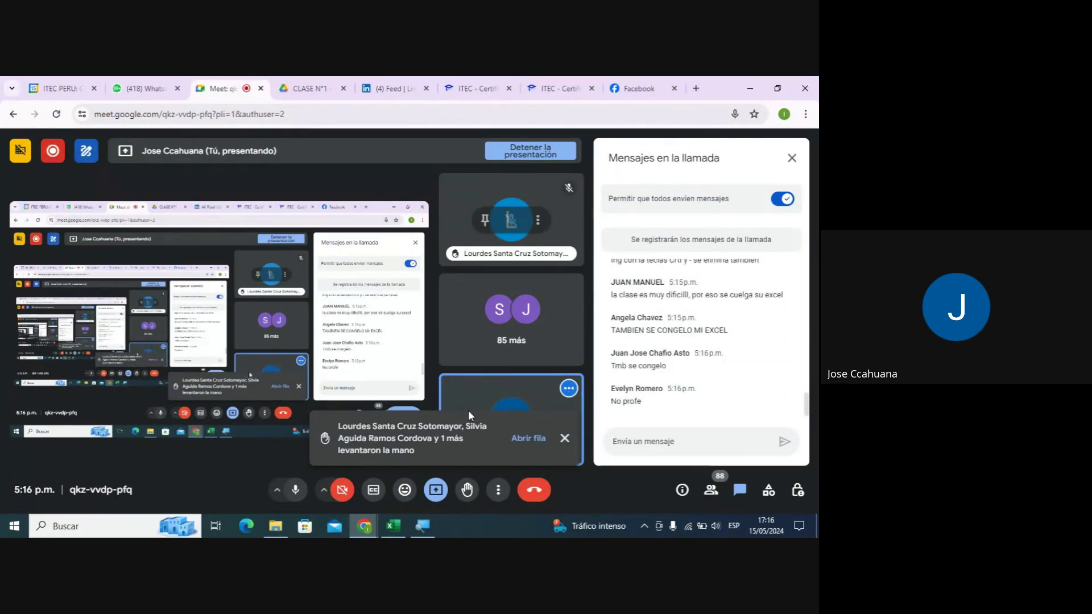
# Bring the frozen Excel workbook back in front of the meeting window.
pyautogui.click(392, 525)
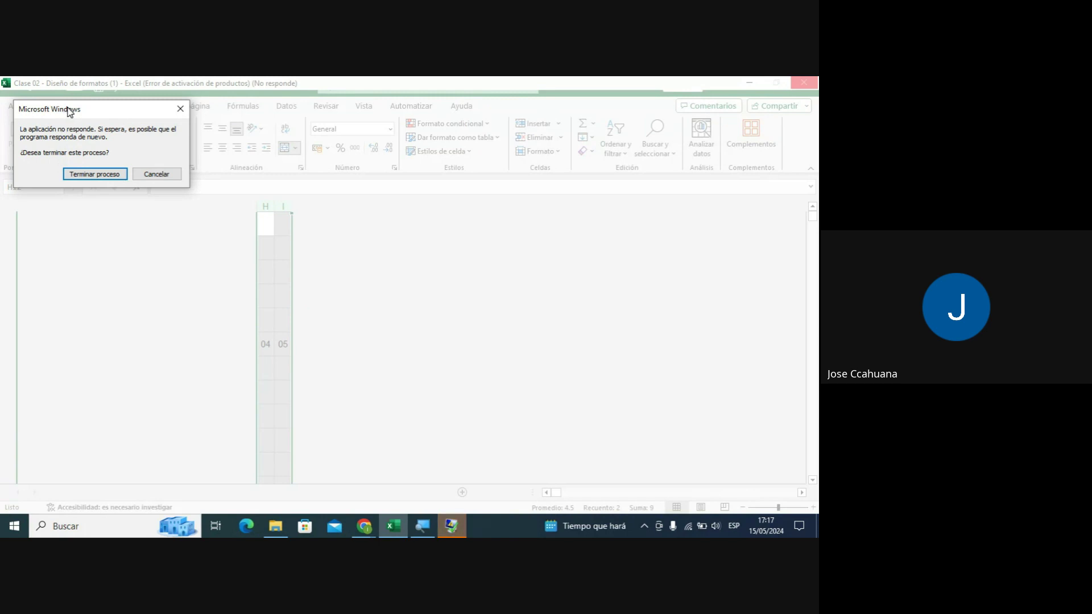
pyautogui.moveTo(69, 107)
pyautogui.mouseDown()
pyautogui.moveTo(326, 180)
pyautogui.moveTo(349, 206)
pyautogui.mouseUp()
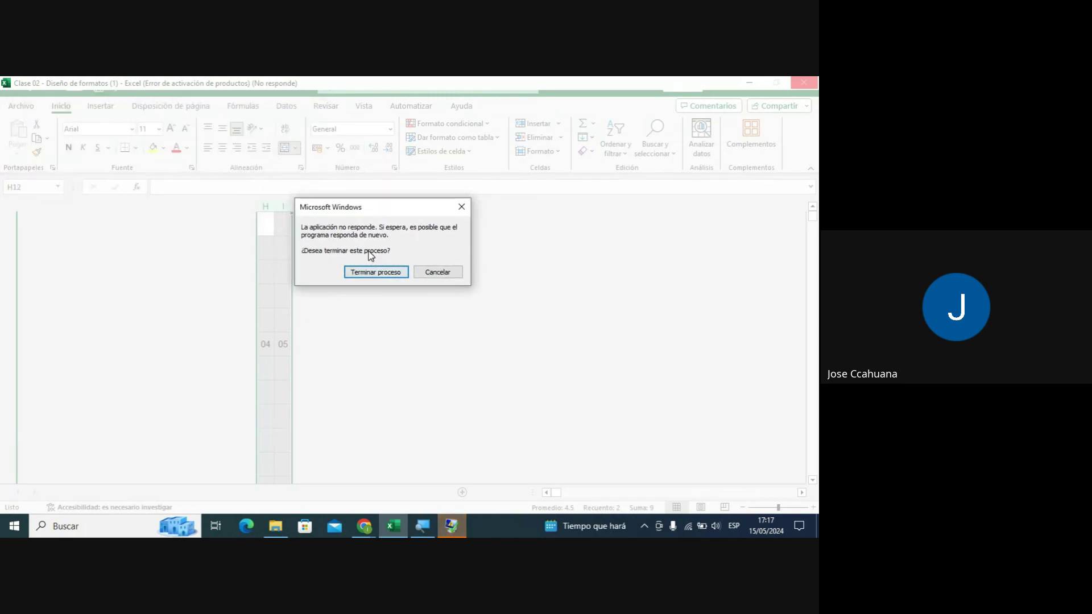
pyautogui.click(435, 272)
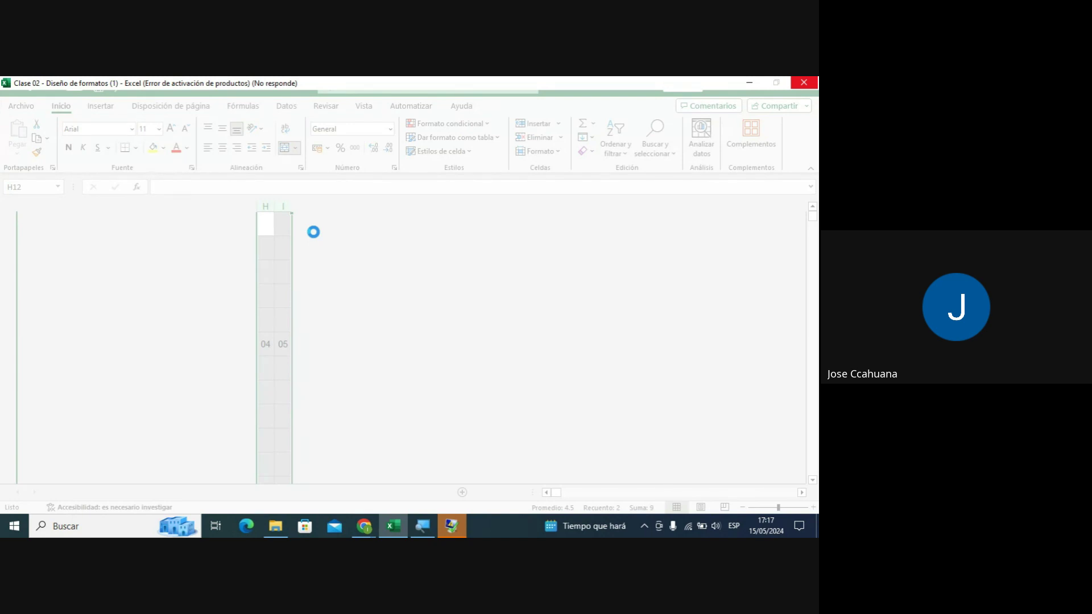
# Open Task Manager and select the Microsoft Excel process, then close it without ending anything.
pyautogui.hotkey('ctrl', 'shift', 'Escape')
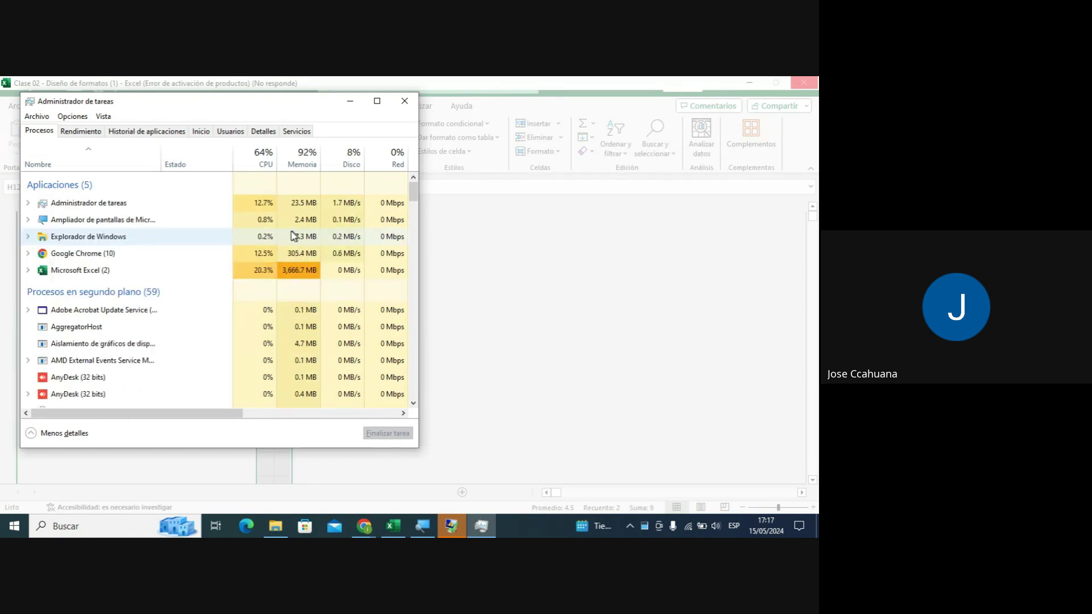
pyautogui.click(101, 272)
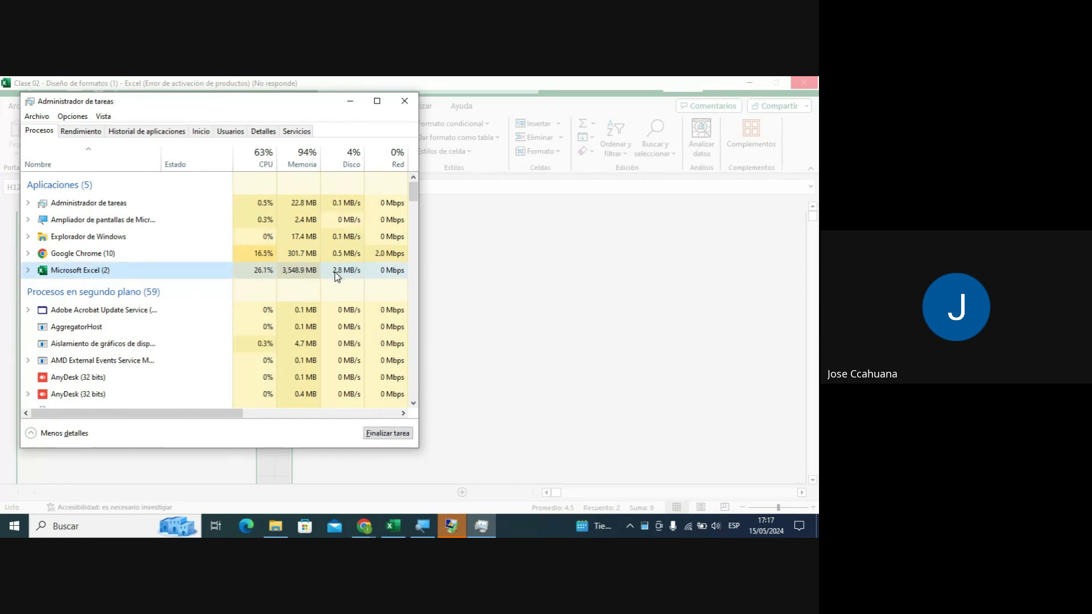
pyautogui.click(404, 101)
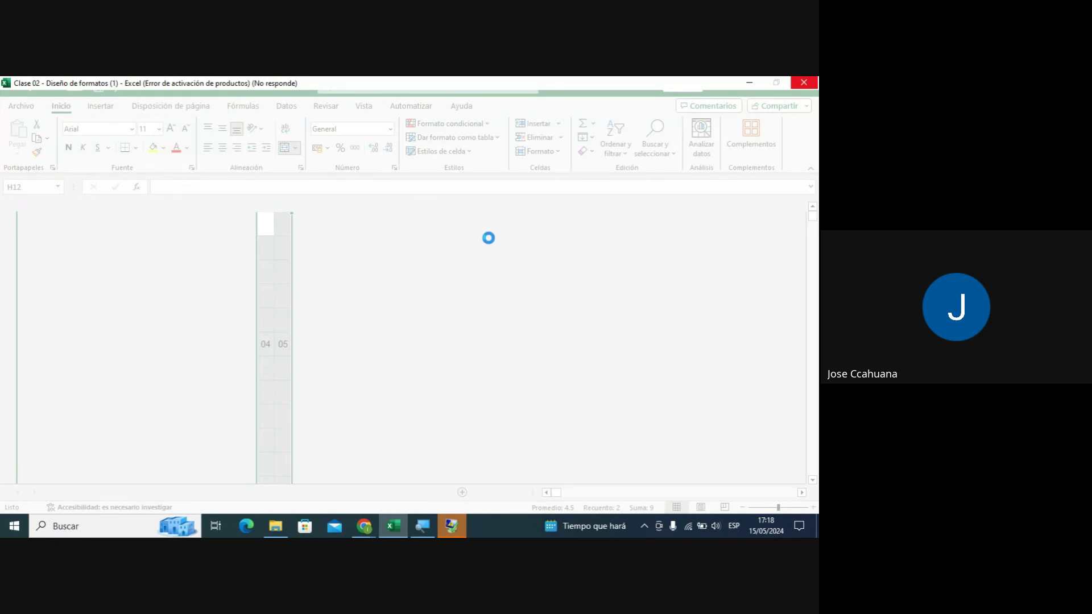
# Reopen Task Manager, end the frozen Microsoft Excel task, and minimize it to reveal the meeting.
pyautogui.hotkey('ctrl', 'shift', 'Escape')
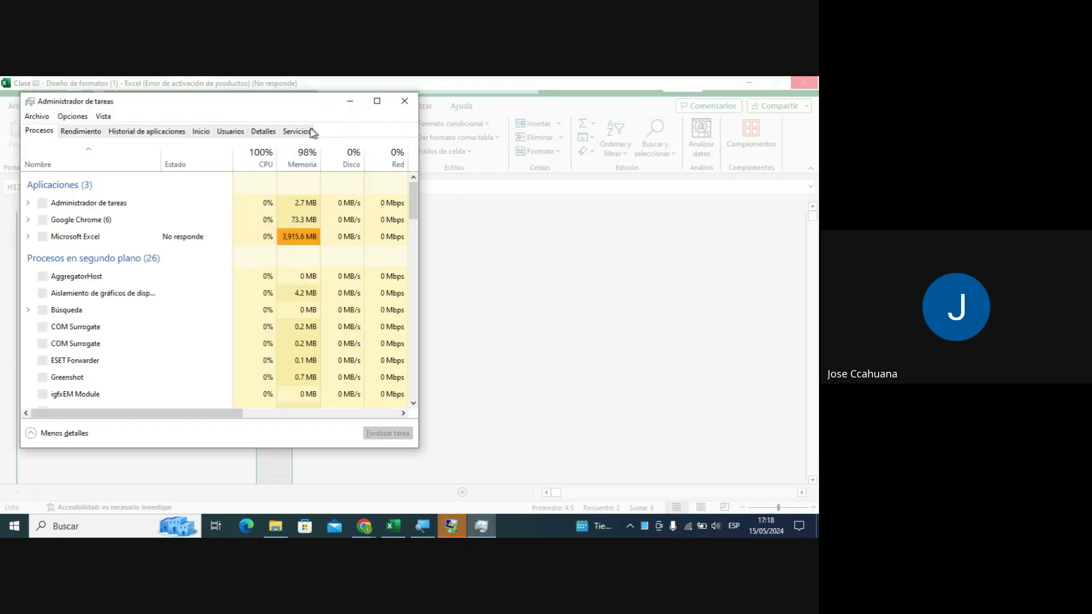
pyautogui.moveTo(285, 104); pyautogui.dragTo(385, 113)
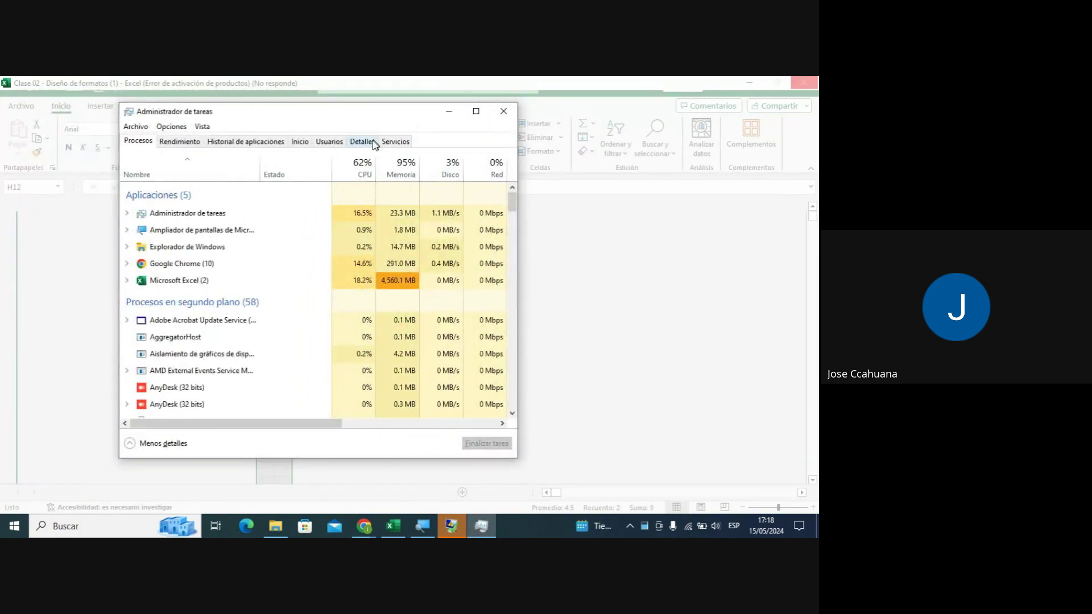
pyautogui.click(201, 283)
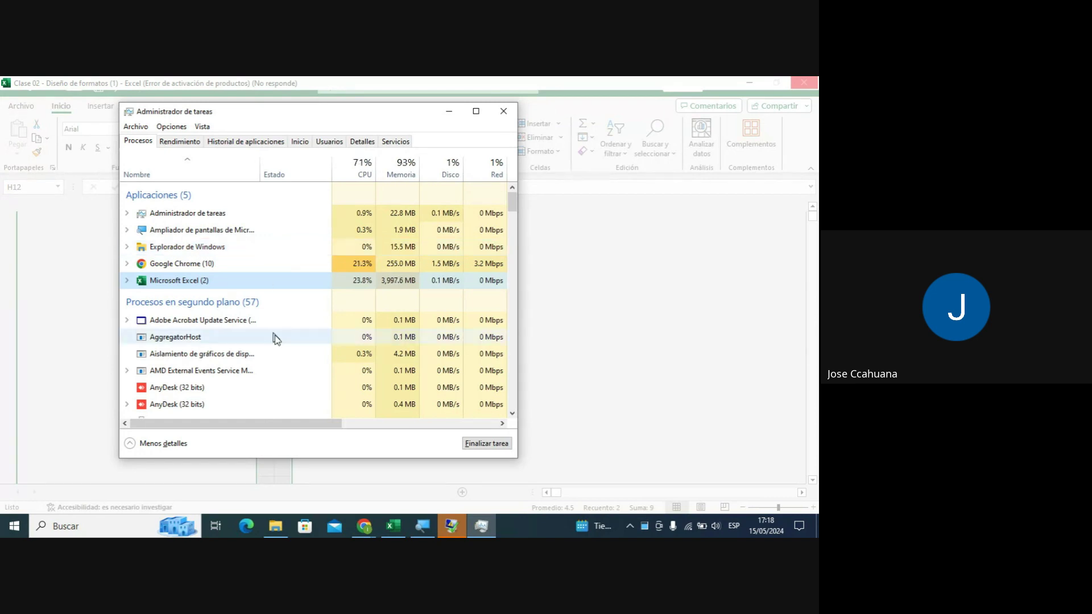
pyautogui.click(487, 444)
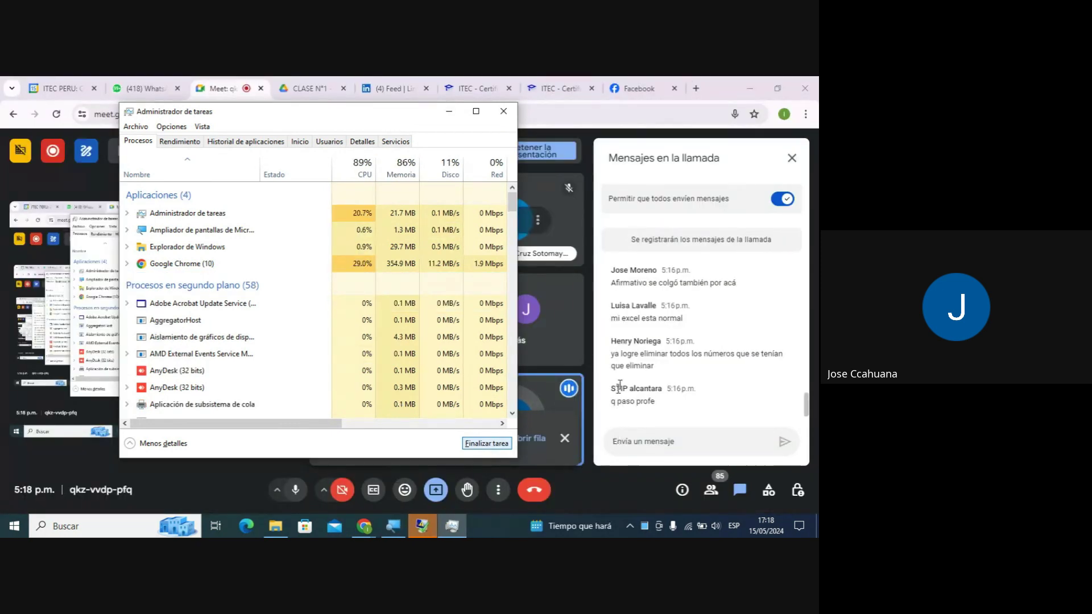
pyautogui.click(450, 113)
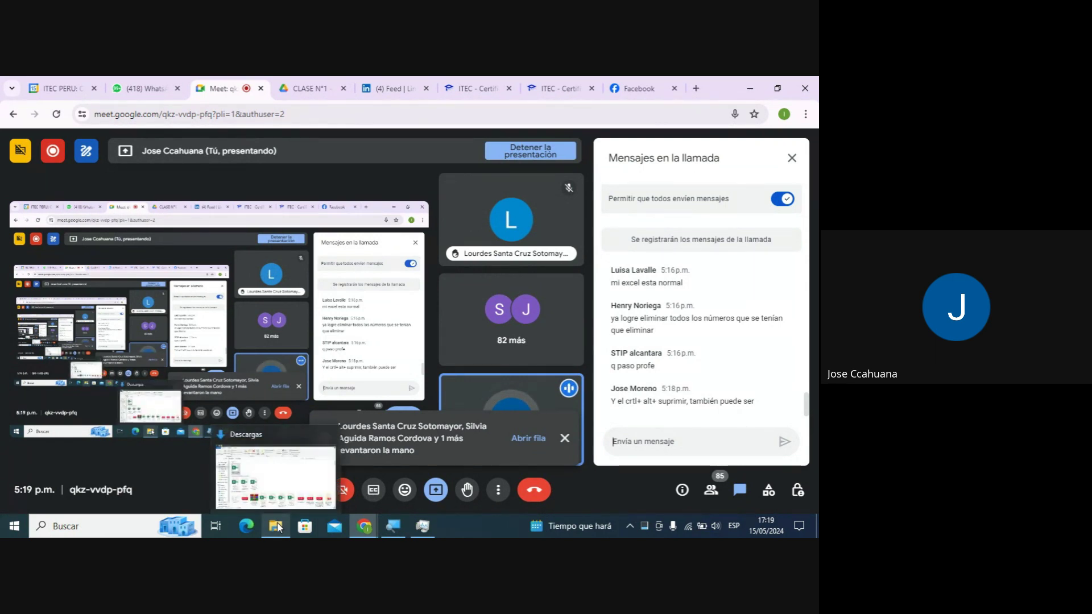
# Open the Clase 02 - Diseño de formatos (1) workbook from the Descargas folder.
pyautogui.click(288, 481)
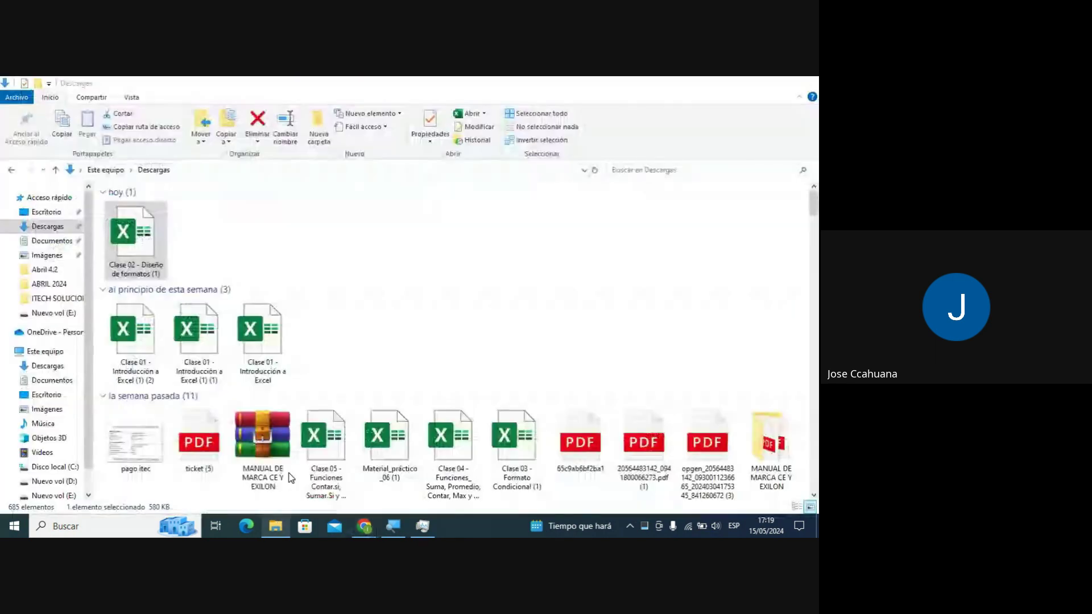
pyautogui.click(200, 252)
pyautogui.click(156, 246)
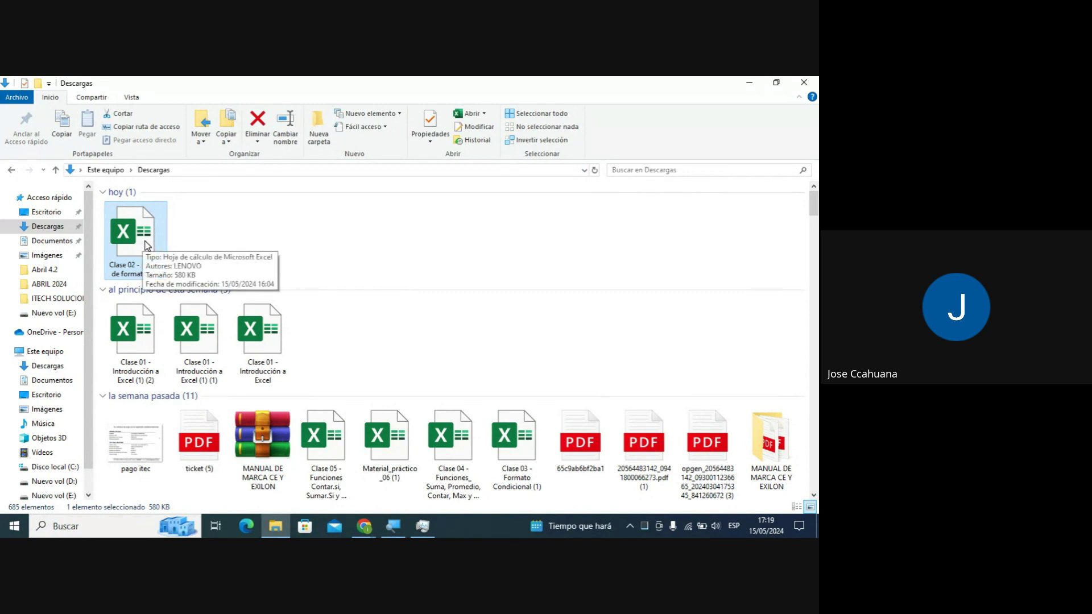
pyautogui.doubleClick(147, 246)
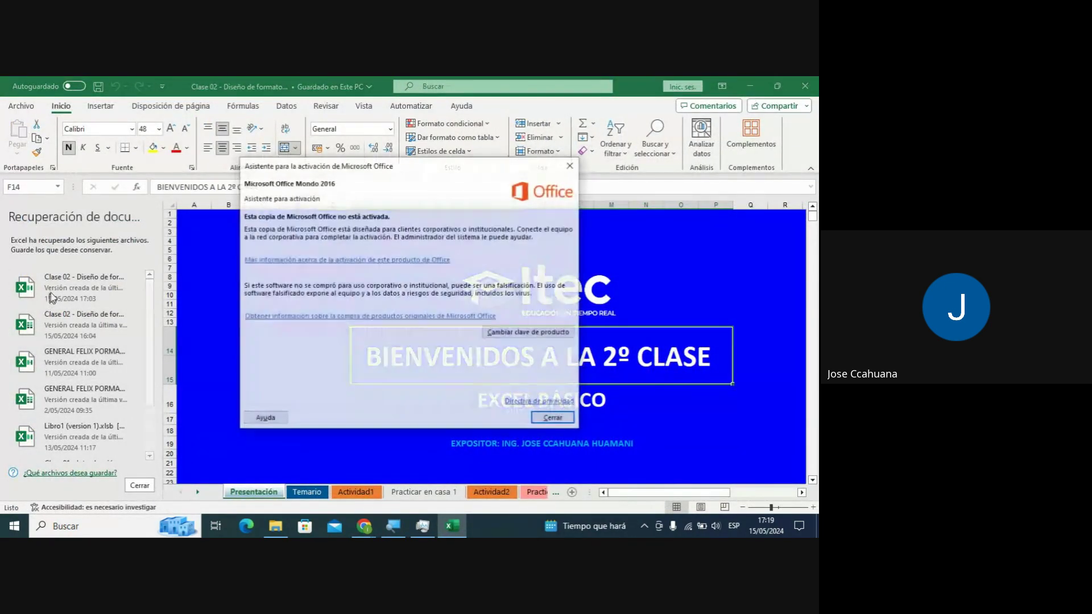
# Dismiss the Office activation notice and open the 17:03 autorecovered version of Clase 02.
pyautogui.click(552, 419)
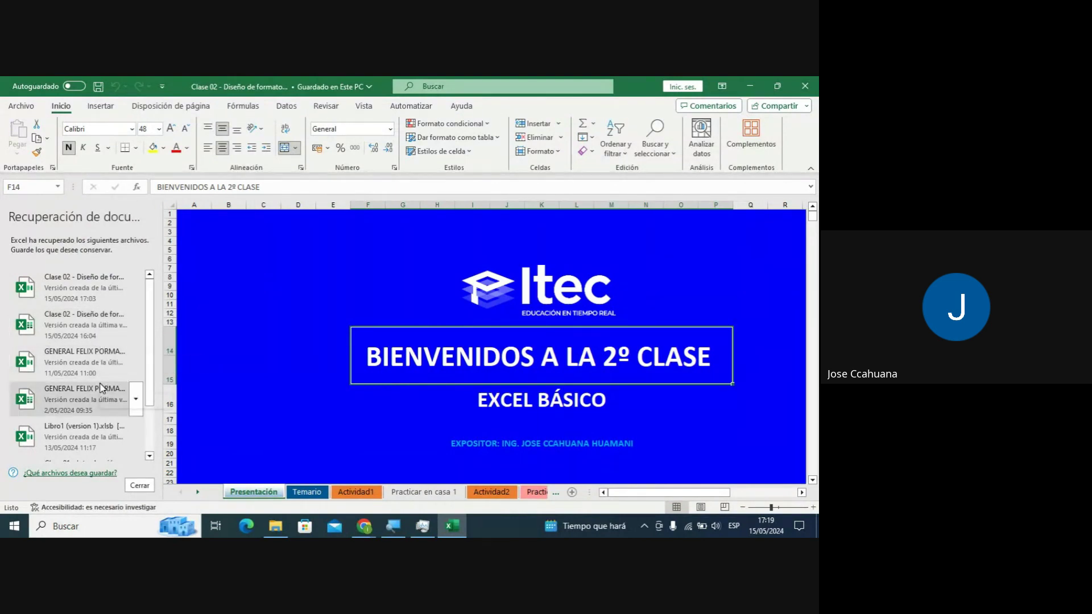
pyautogui.scroll(-1, 100, 407)
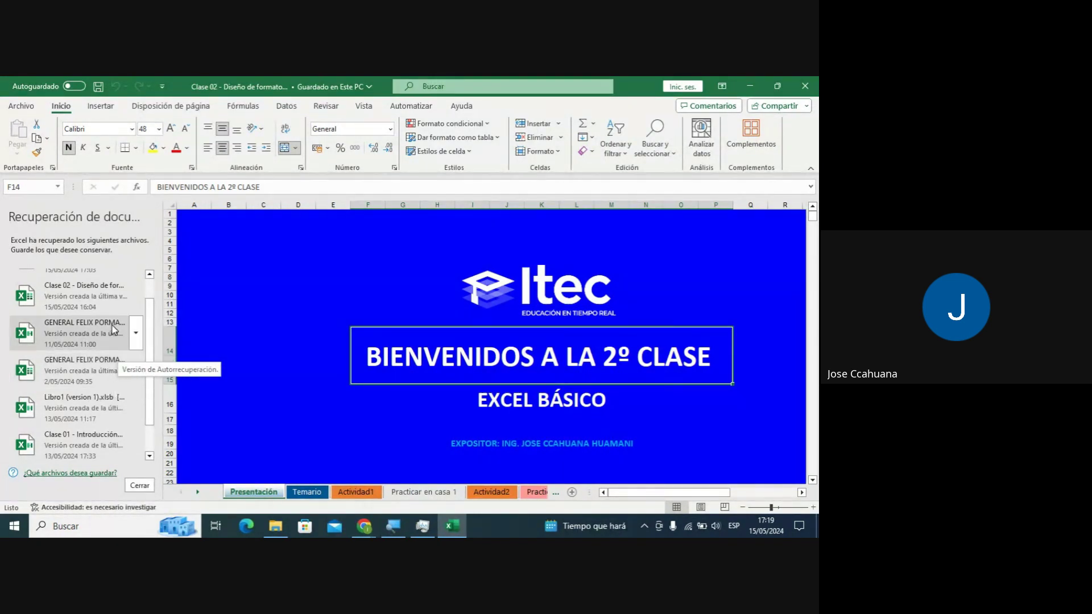
pyautogui.scroll(1, 112, 312)
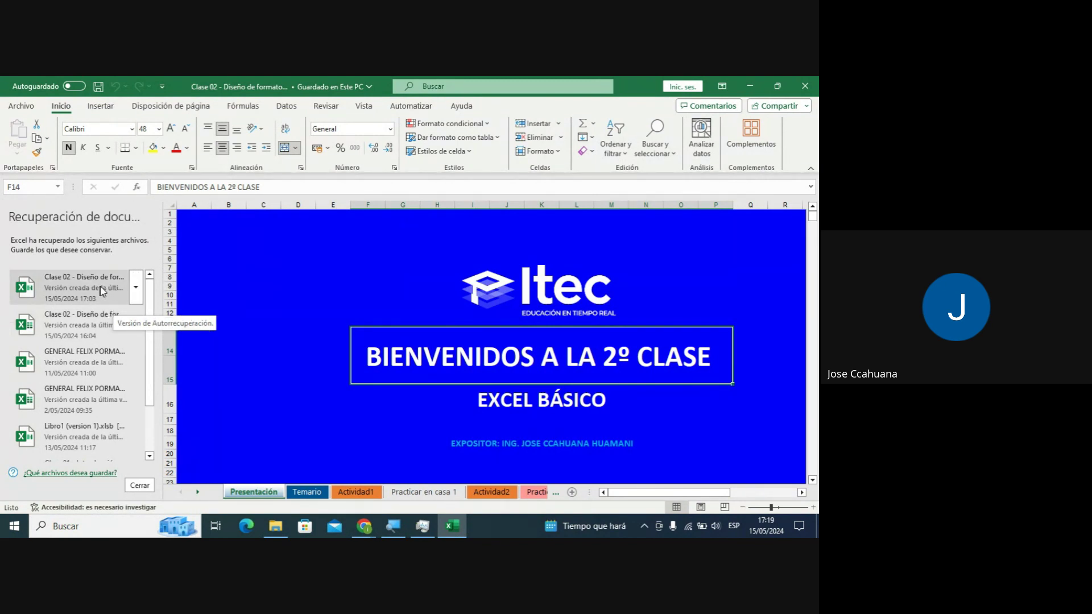
pyautogui.click(100, 287)
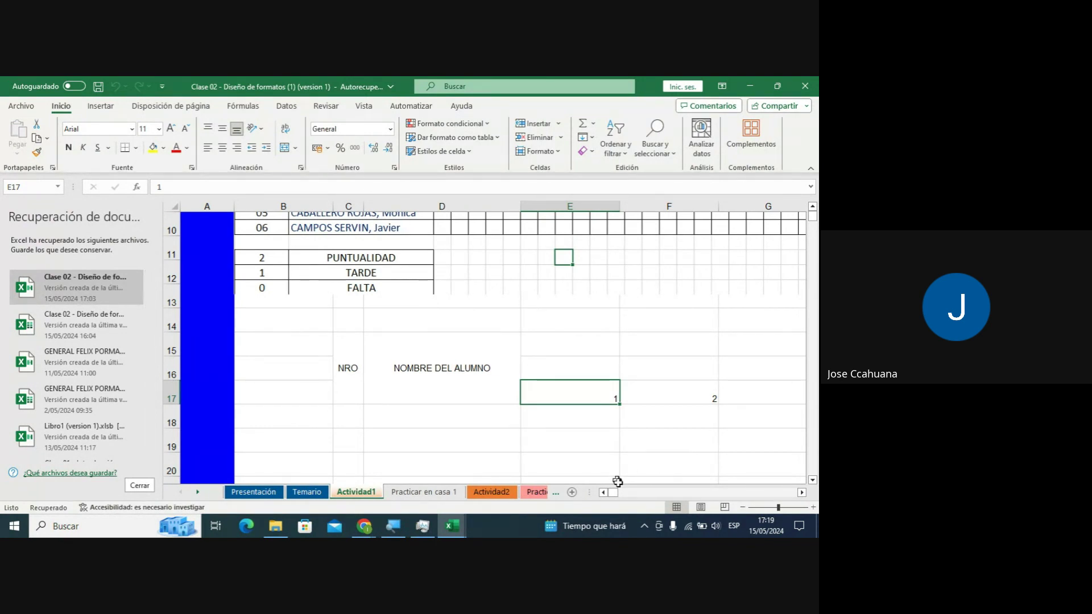
# Set columns E through AH to width 3 and select cell E17 with the first day number.
pyautogui.moveTo(613, 493); pyautogui.dragTo(599, 492)
pyautogui.moveTo(585, 206); pyautogui.dragTo(708, 213)
pyautogui.moveTo(813, 208); pyautogui.dragTo(321, 213)
pyautogui.rightClick(325, 211)
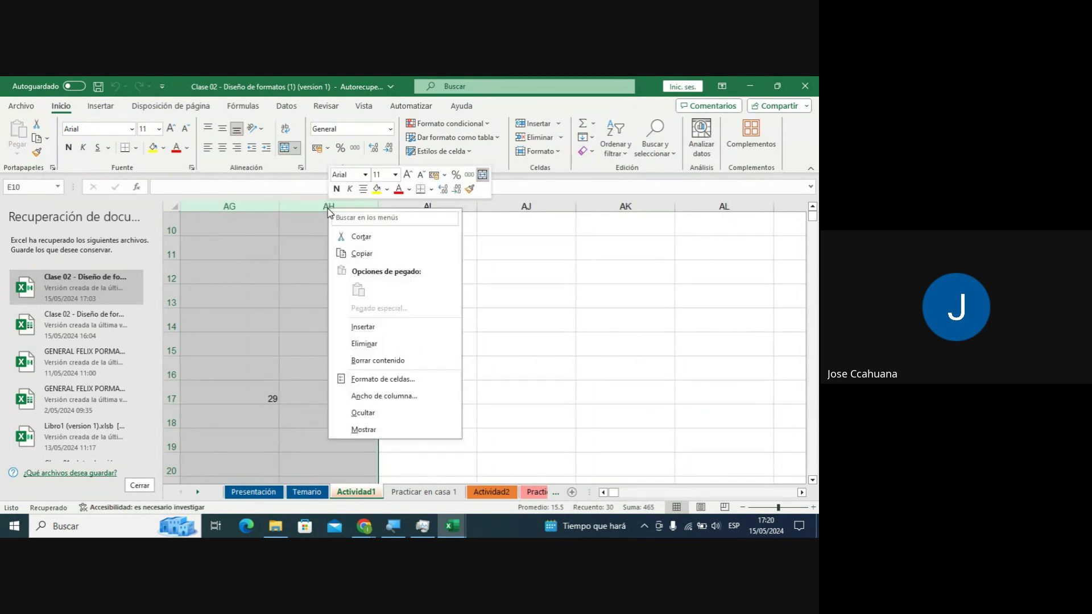
pyautogui.click(393, 396)
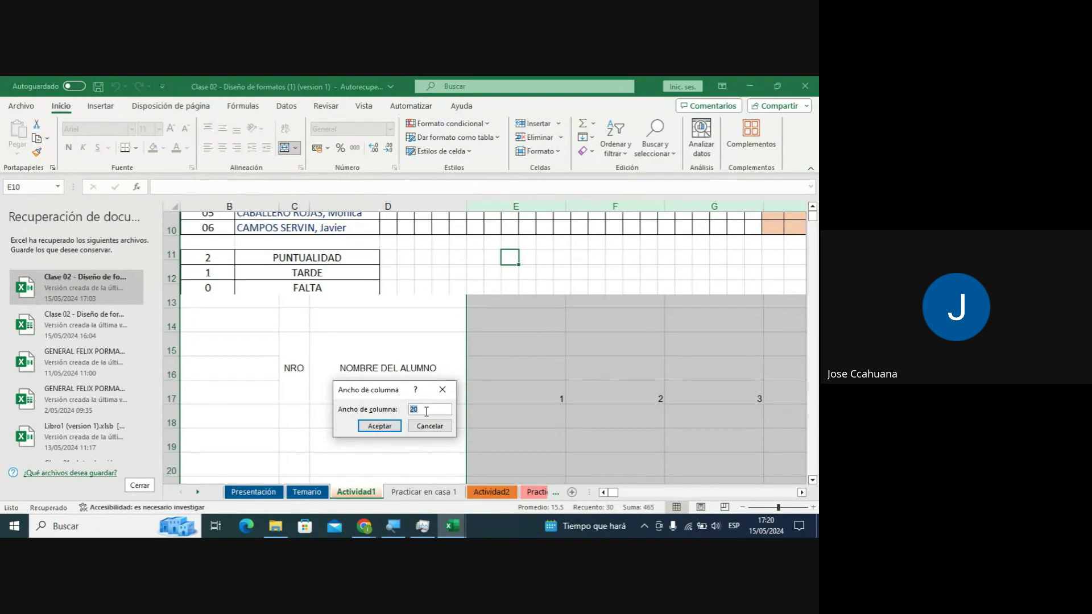
pyautogui.write('3')
pyautogui.click(367, 426)
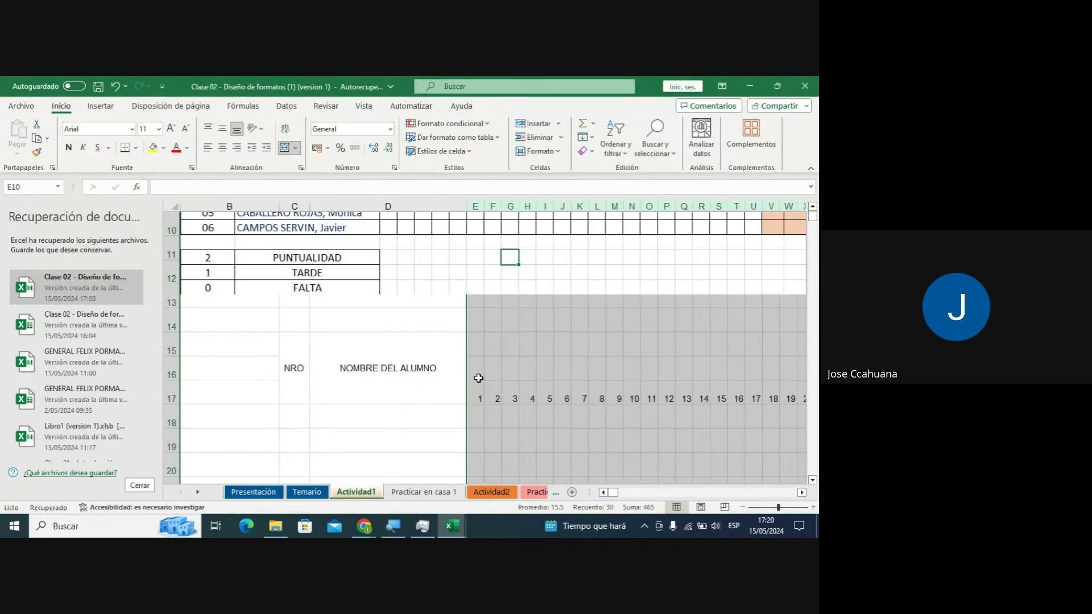
pyautogui.click(546, 389)
pyautogui.moveTo(482, 396); pyautogui.dragTo(496, 398)
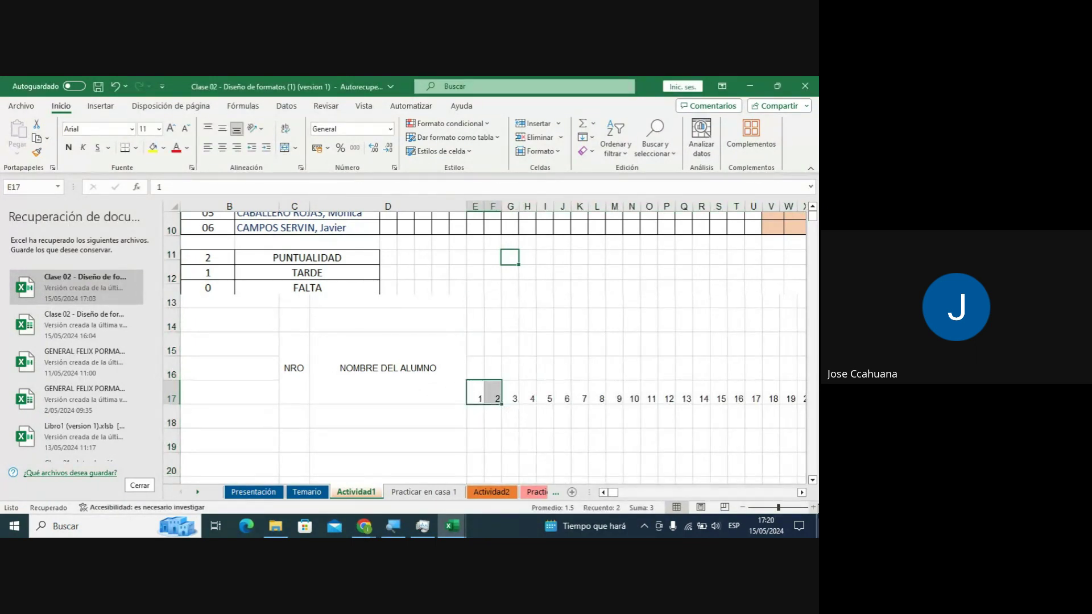
pyautogui.click(580, 418)
pyautogui.click(481, 398)
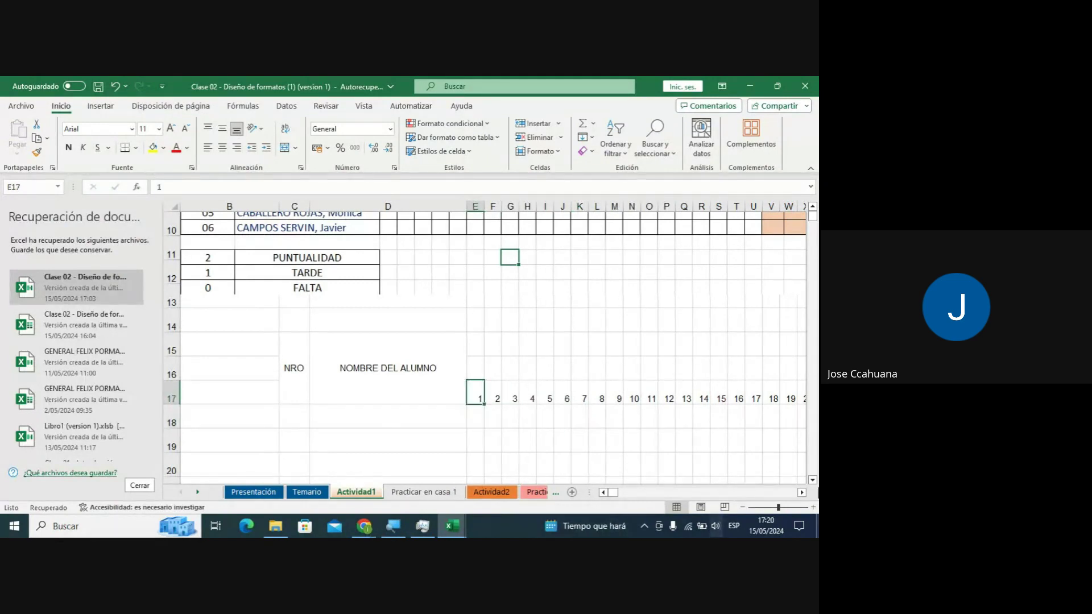
# Give the 30 day numbers in row 17 the custom format 00, centred vertically and horizontally.
pyautogui.hotkey('ctrl', 'shift', 'Right')
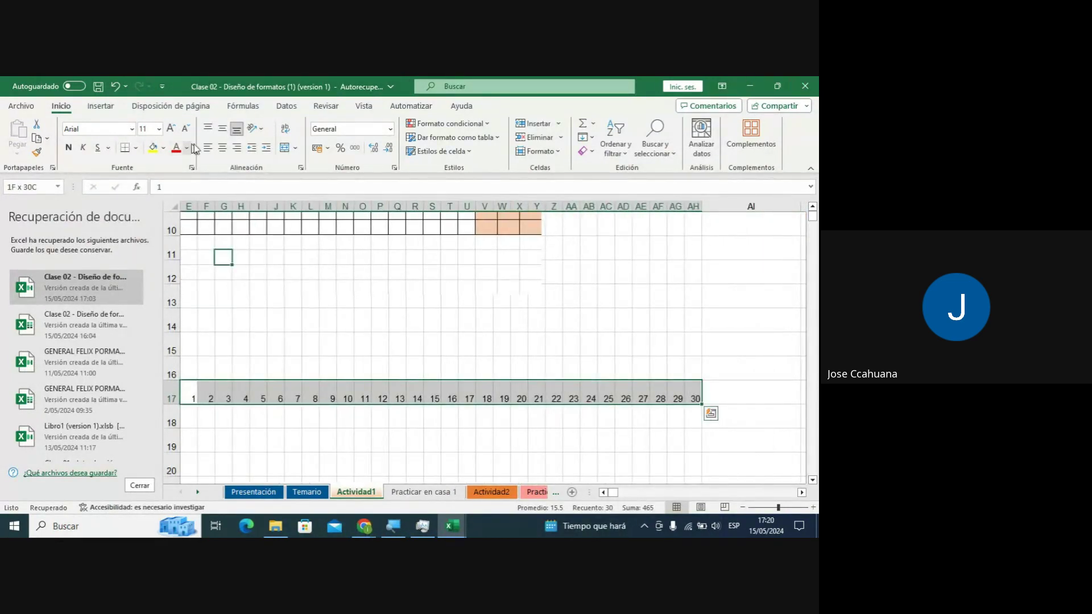
pyautogui.click(394, 168)
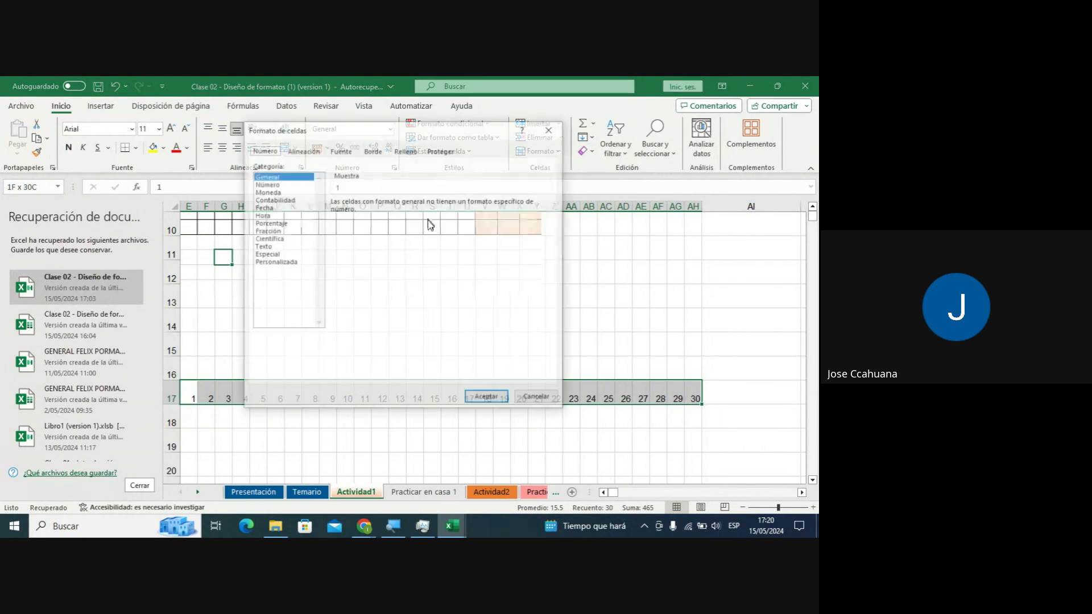
pyautogui.click(283, 262)
pyautogui.click(338, 232)
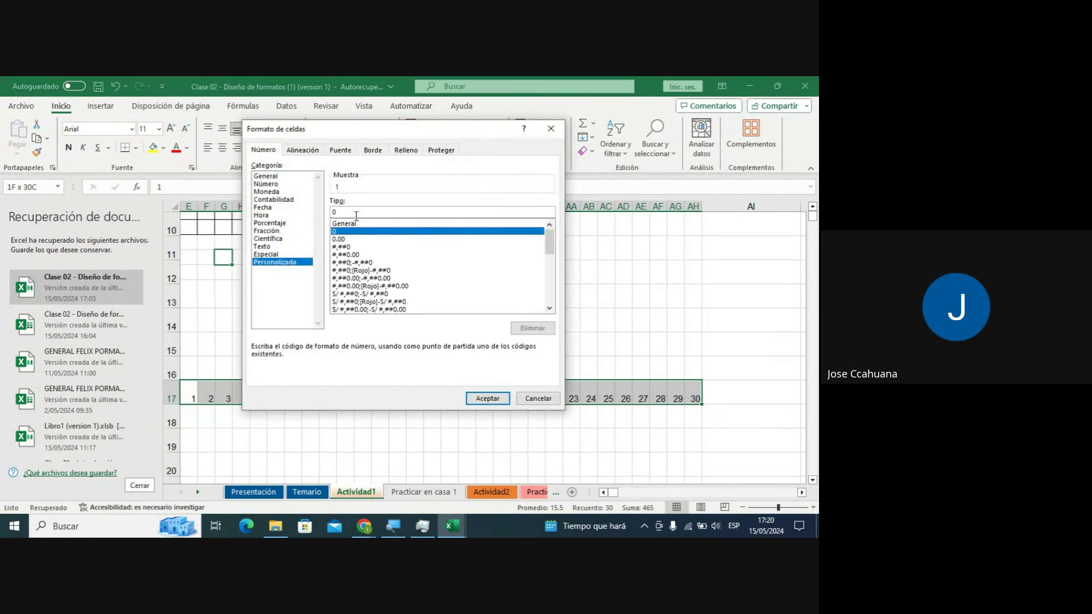
pyautogui.click(356, 214)
pyautogui.write('0')
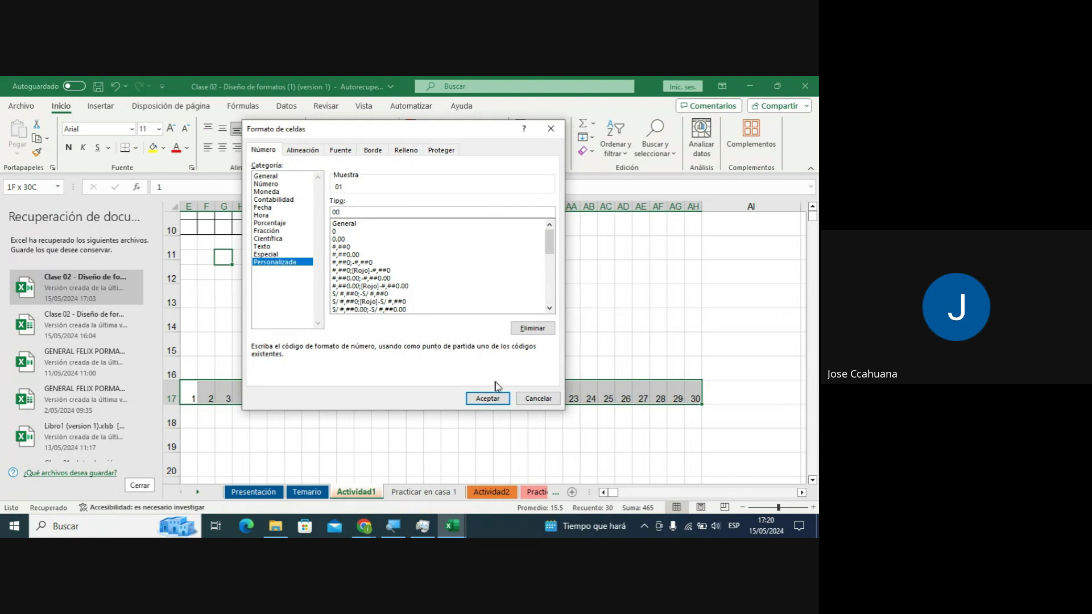
pyautogui.click(491, 398)
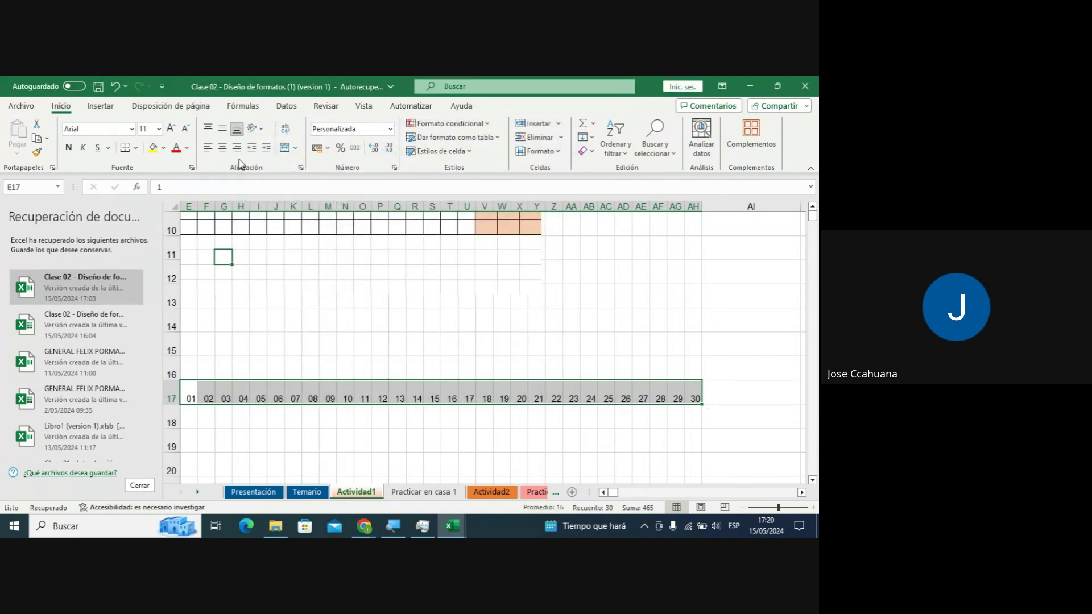
pyautogui.click(223, 148)
pyautogui.click(222, 129)
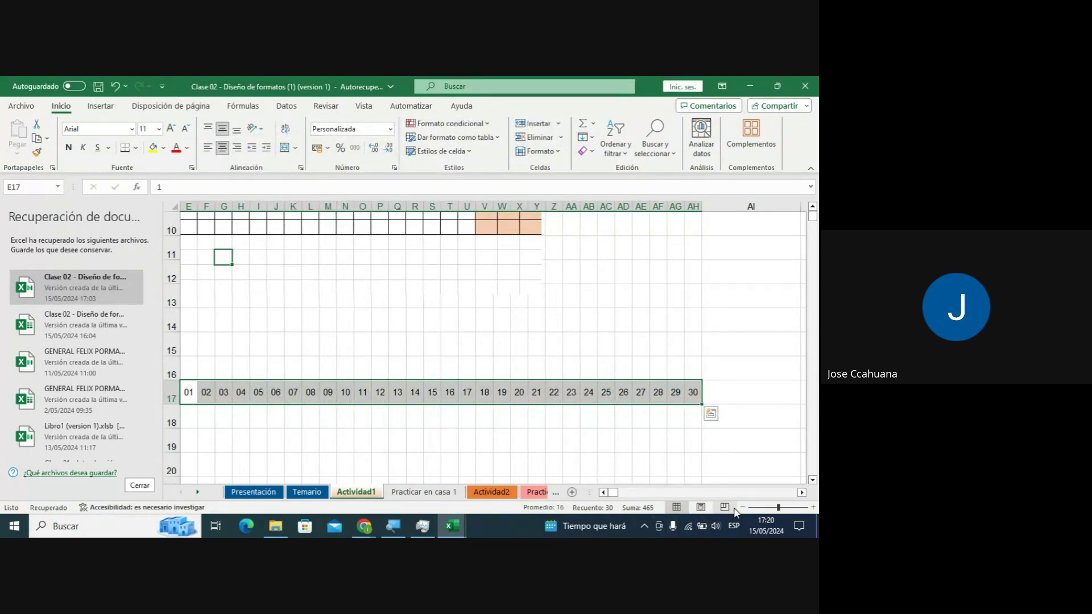
# Check the actual values behind days 06 and 05, then select column H.
pyautogui.click(624, 492)
pyautogui.moveTo(612, 494); pyautogui.dragTo(548, 494)
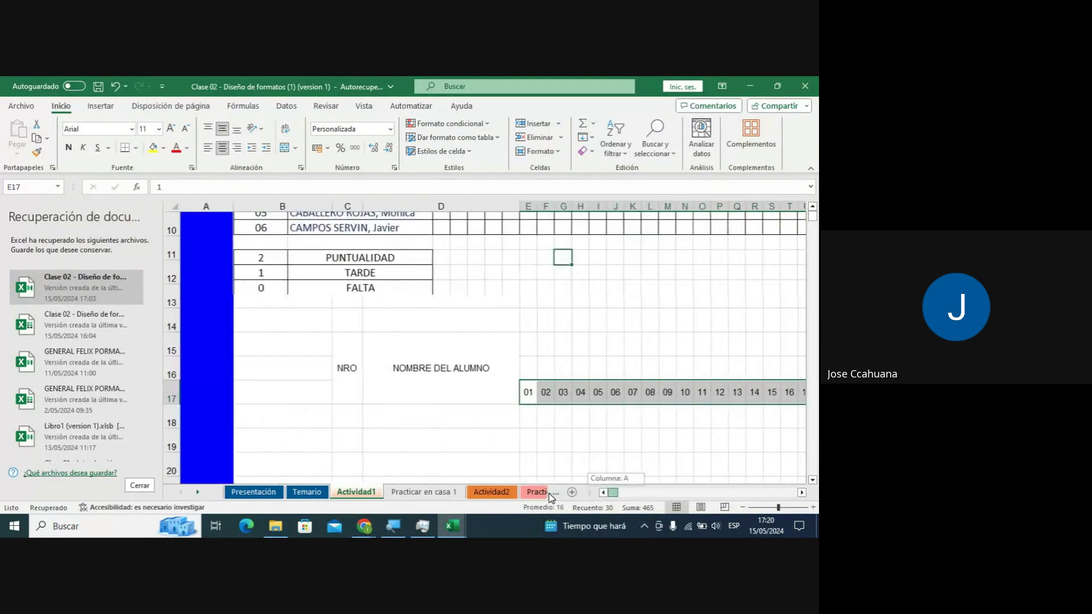
pyautogui.click(620, 392)
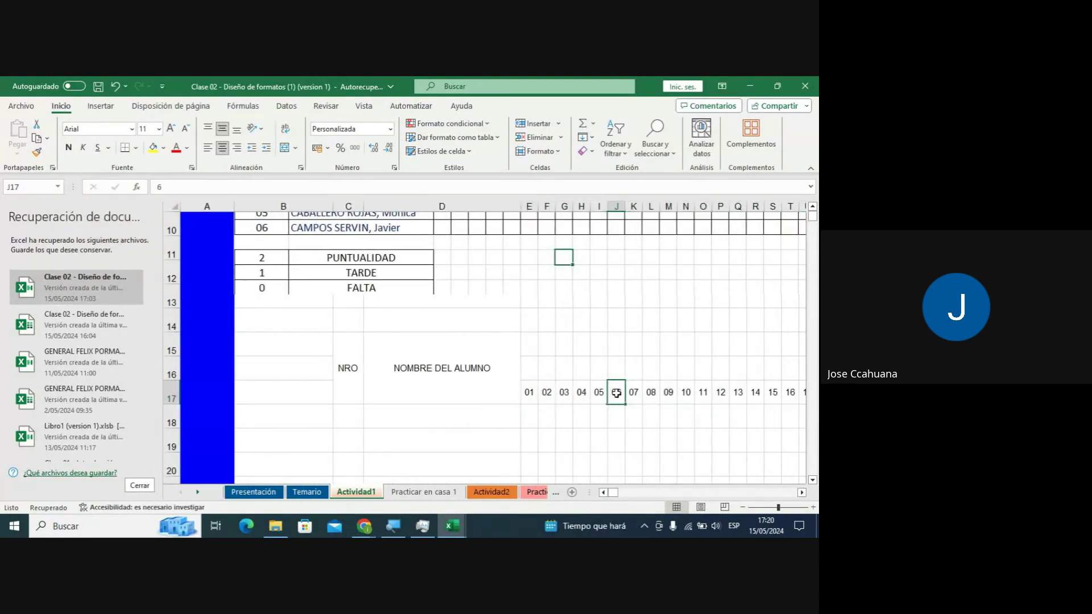
pyautogui.scroll(2, 624, 364)
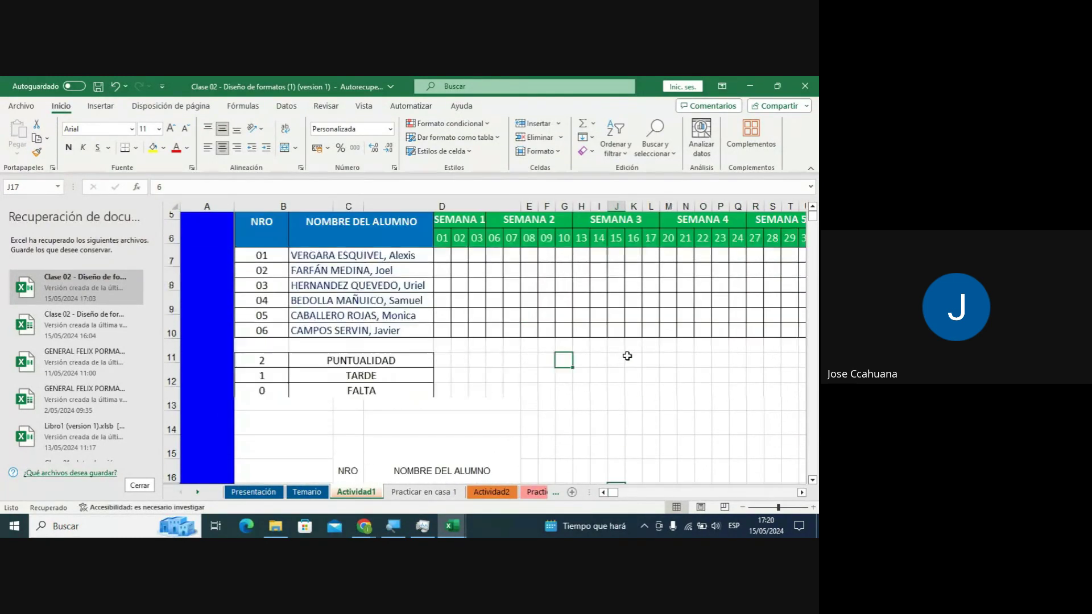
pyautogui.scroll(-1, 627, 356)
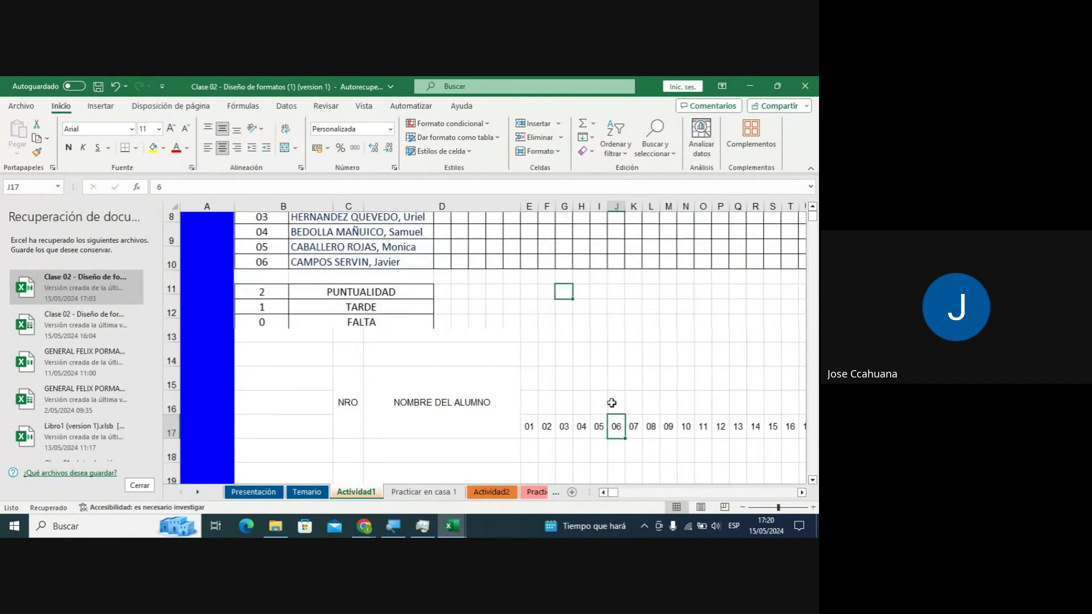
pyautogui.click(593, 427)
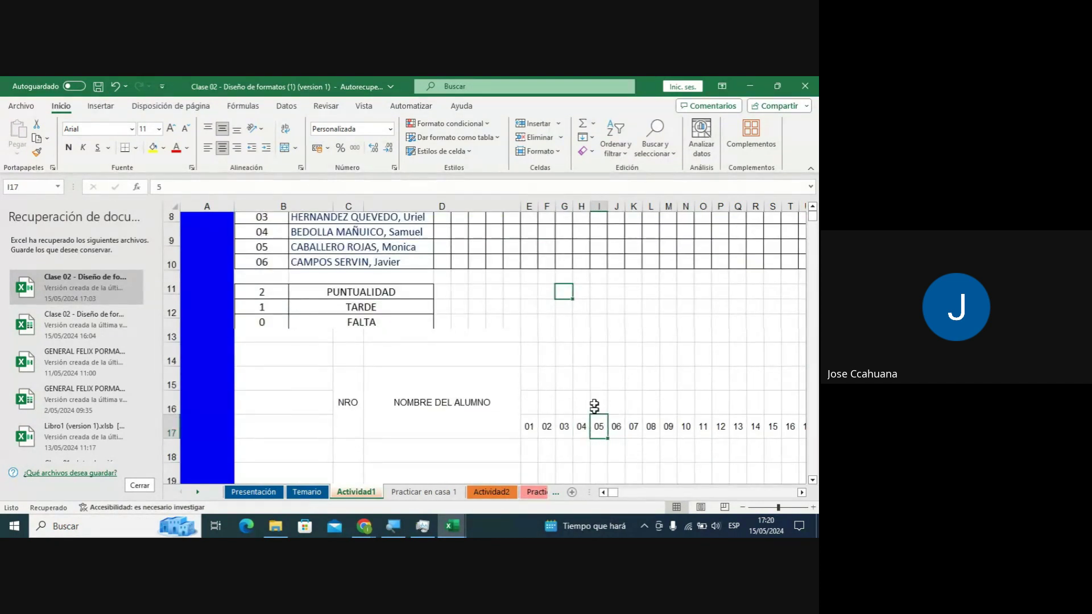
pyautogui.click(583, 207)
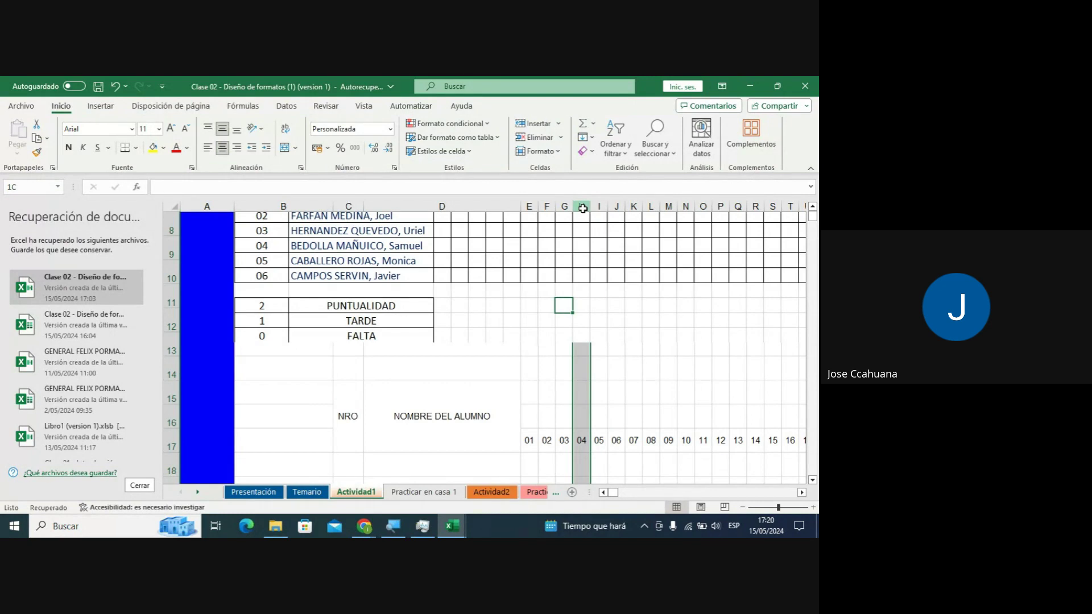
# Delete columns H and I (days 04 and 05) and confirm the large-operation warning.
pyautogui.moveTo(583, 208); pyautogui.dragTo(599, 208)
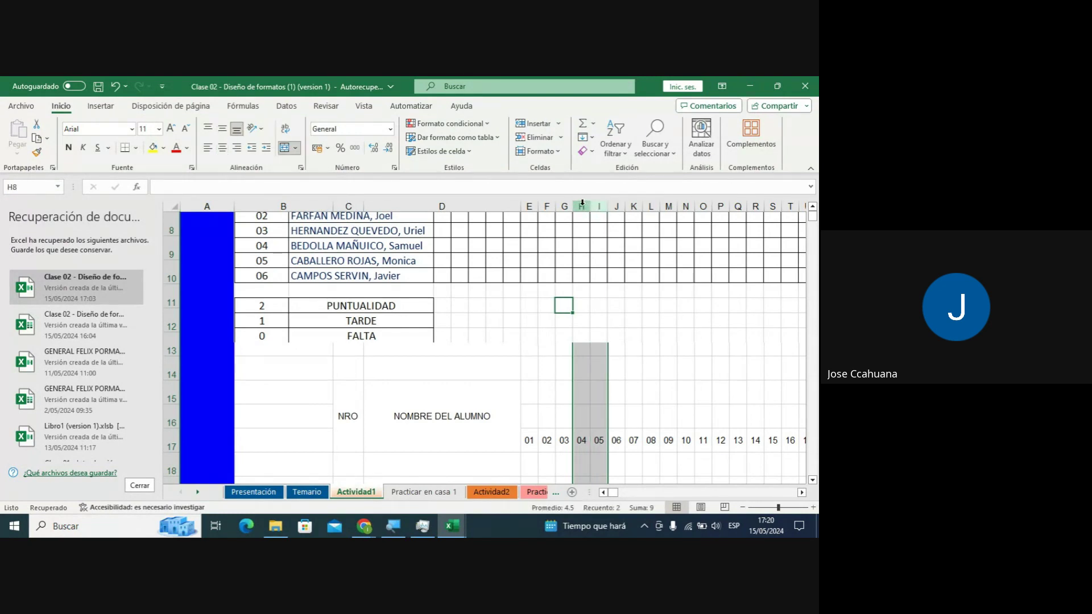
pyautogui.rightClick(581, 201)
pyautogui.click(636, 341)
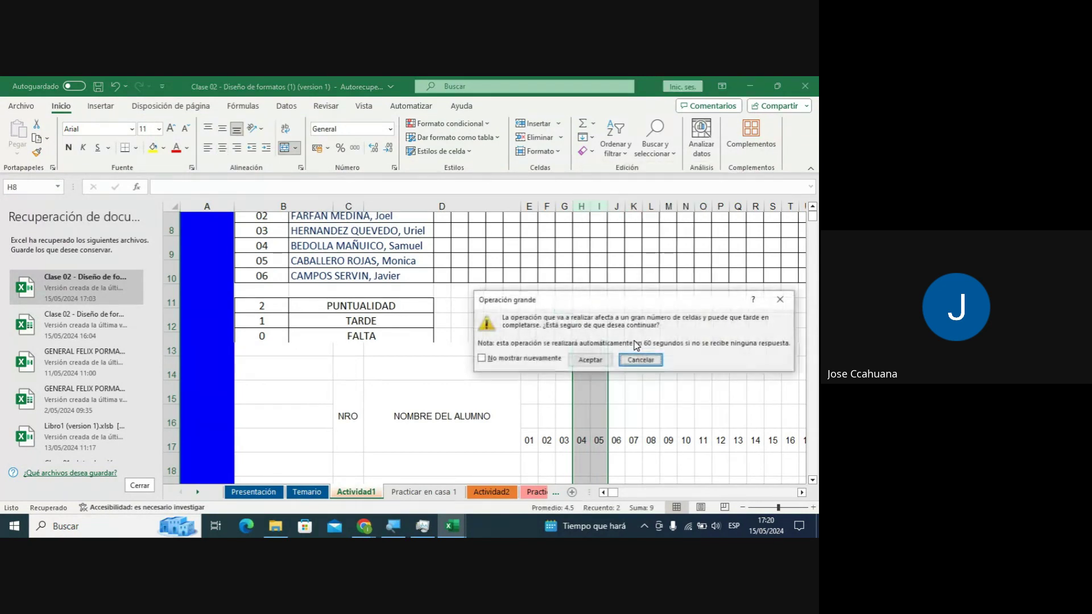
pyautogui.click(589, 359)
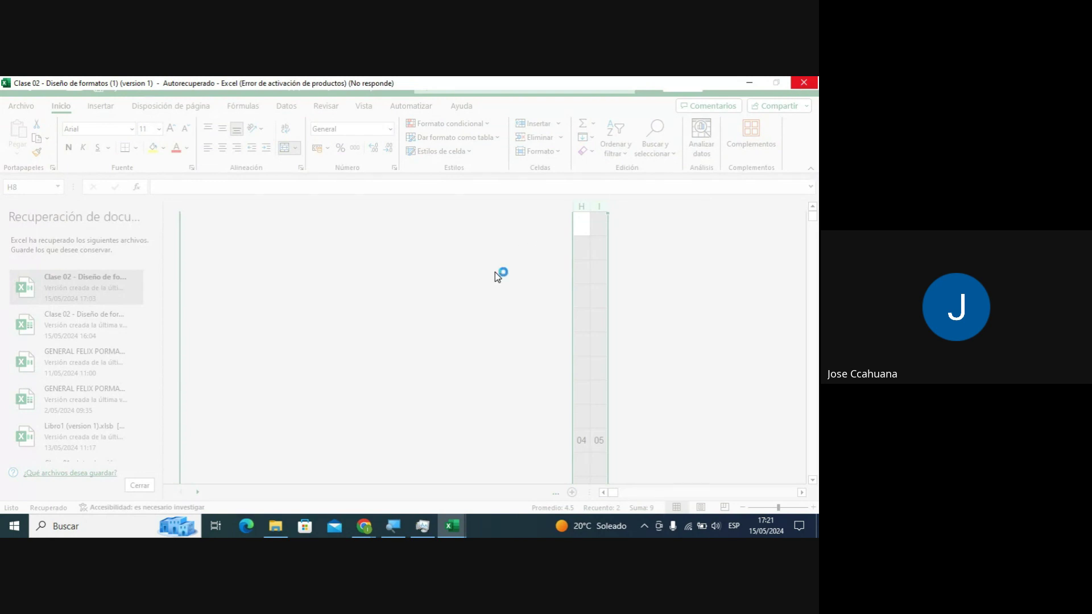
# Force-quit the frozen Microsoft Excel process in Task Manager, then close Task Manager.
pyautogui.hotkey('ctrl', 'shift', 'Escape')
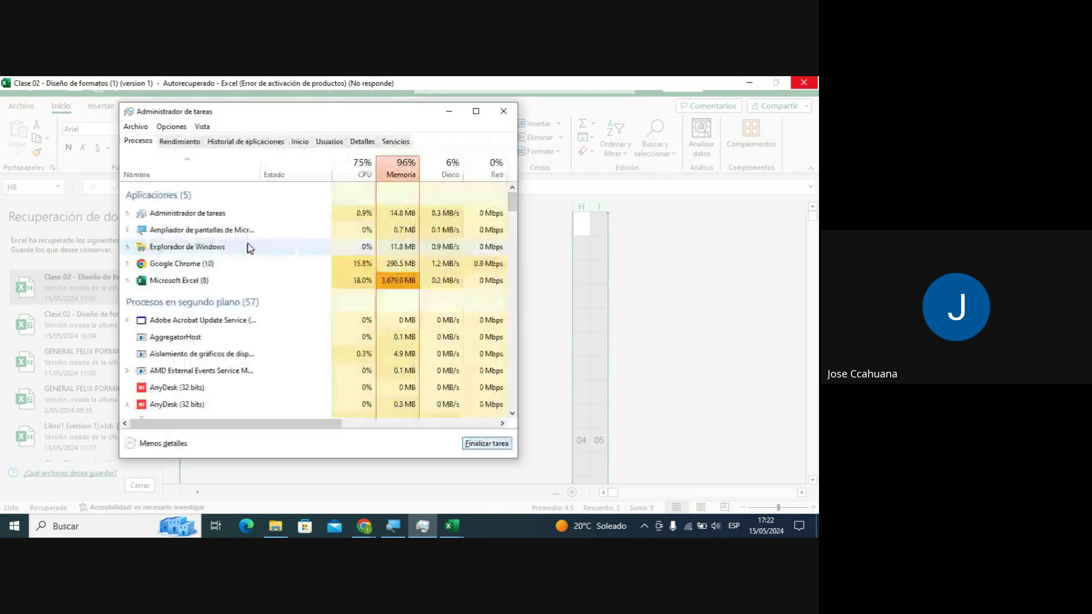
pyautogui.click(215, 280)
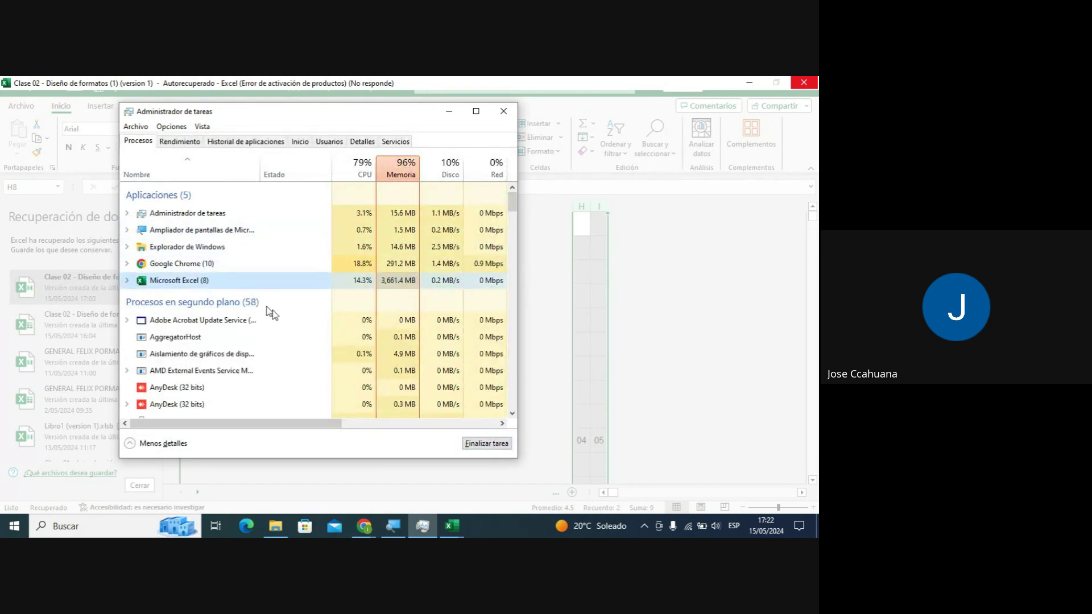
pyautogui.click(475, 442)
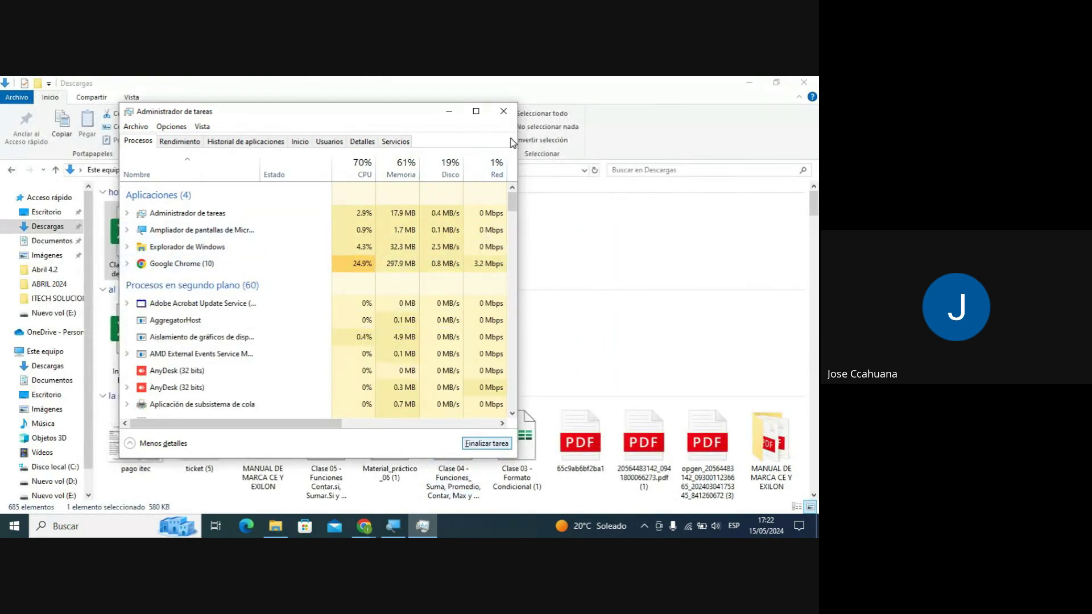
pyautogui.click(503, 111)
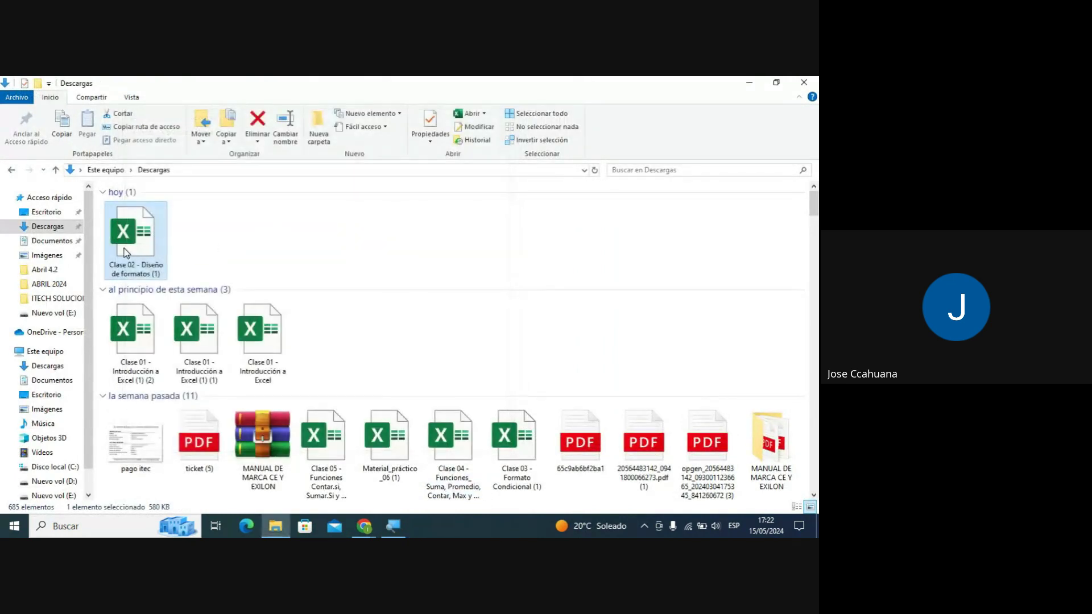
# Reopen the Clase 02 workbook from Descargas and open-and-repair its recovered version.
pyautogui.press('Return')
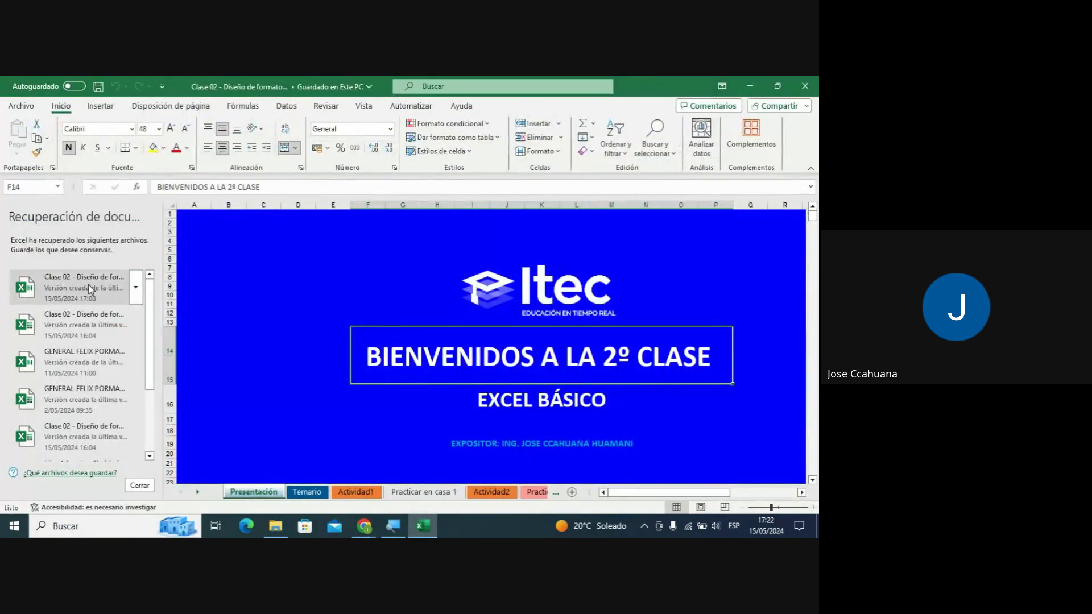
pyautogui.click(90, 288)
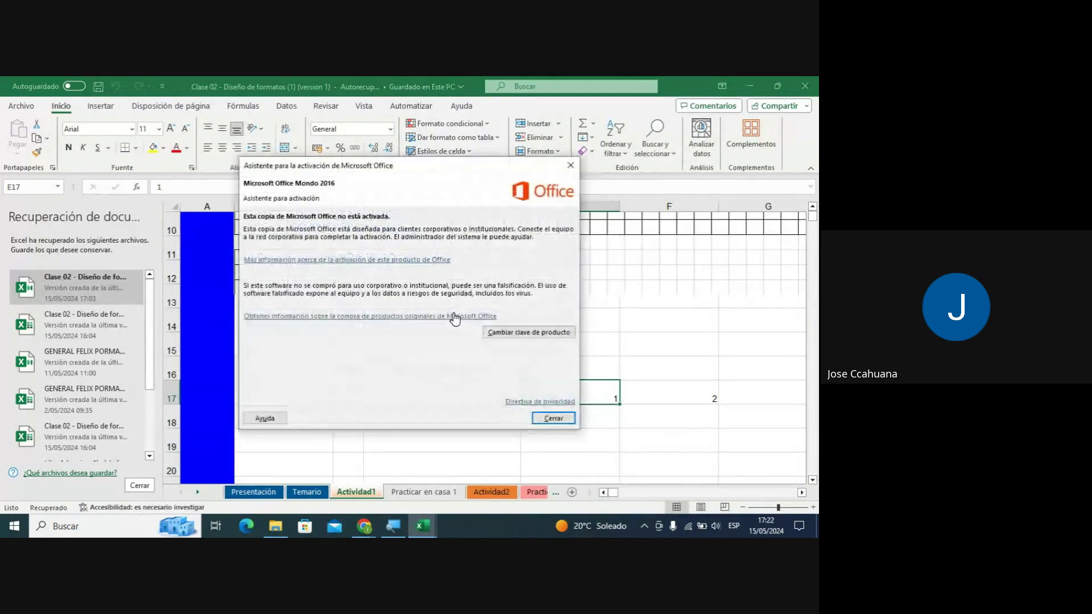
# Dismiss the Office activation notice and select the reference picture at the top of Actividad1.
pyautogui.click(549, 419)
pyautogui.scroll(1, 527, 365)
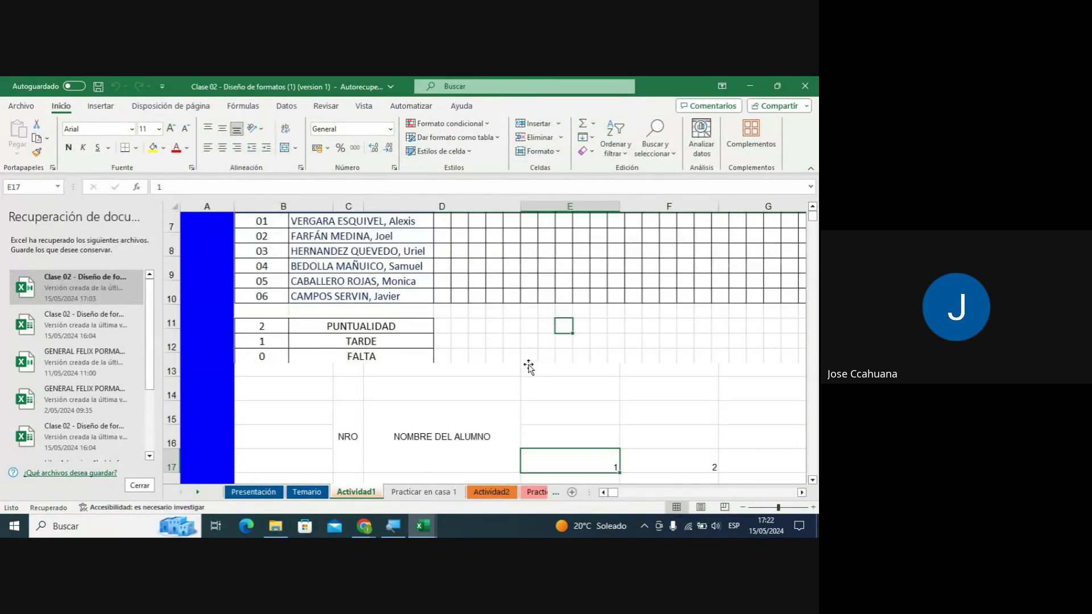
pyautogui.scroll(2, 556, 322)
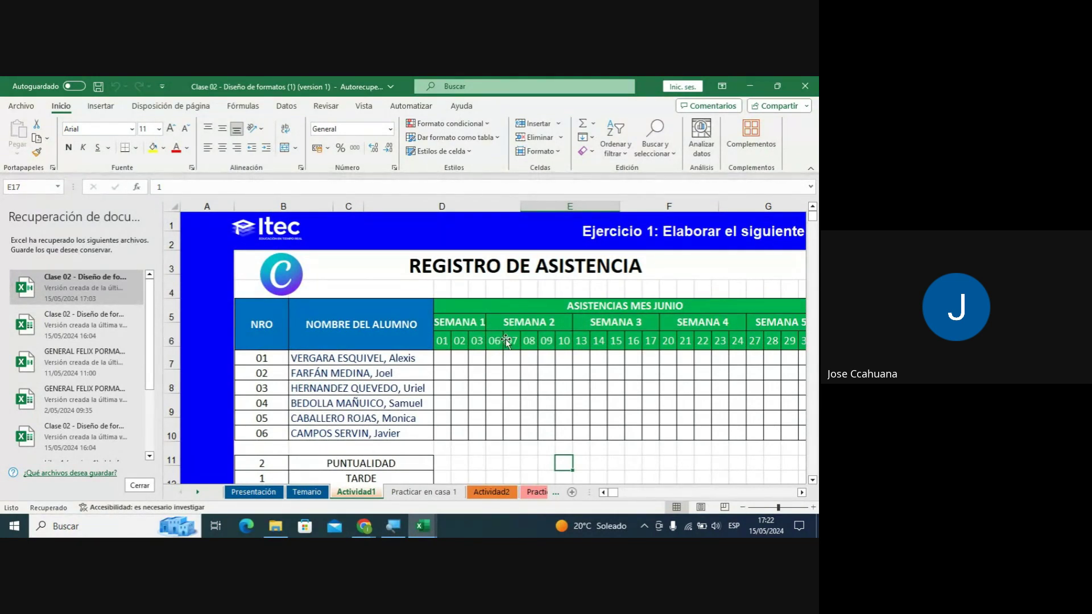
pyautogui.click(475, 344)
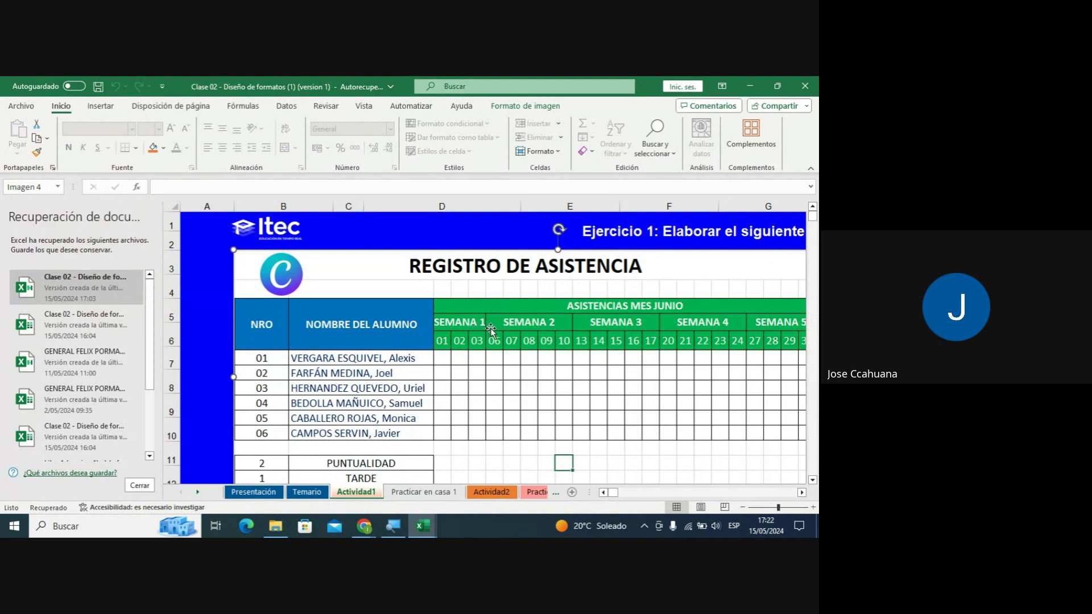
# Delete the last sheet columns XEY through XFC, then return to the register at column A.
pyautogui.scroll(-1, 523, 330)
pyautogui.scroll(-1, 539, 342)
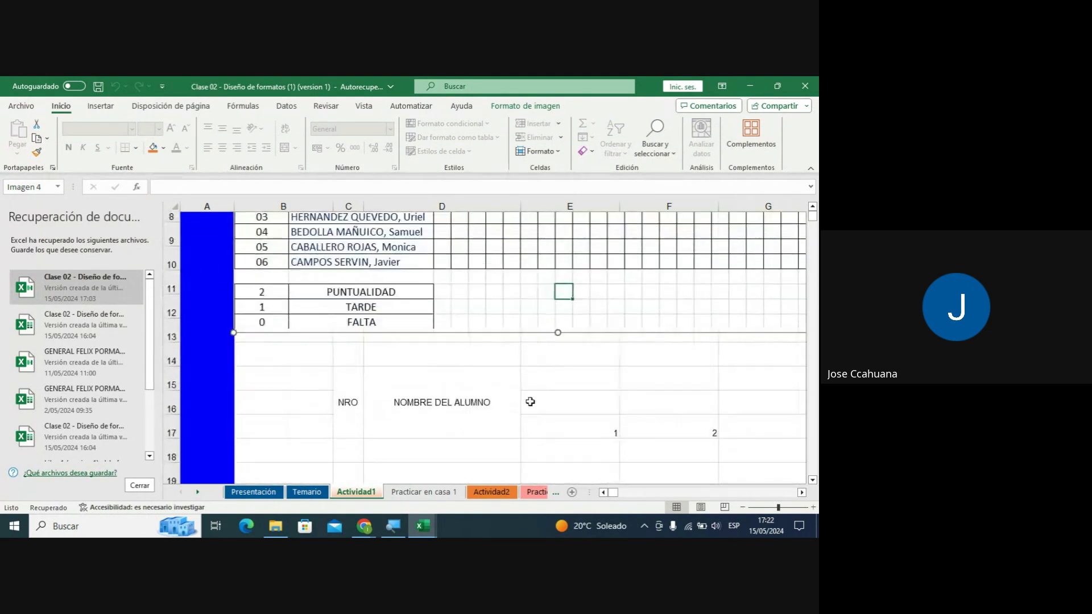
pyautogui.scroll(-2, 558, 366)
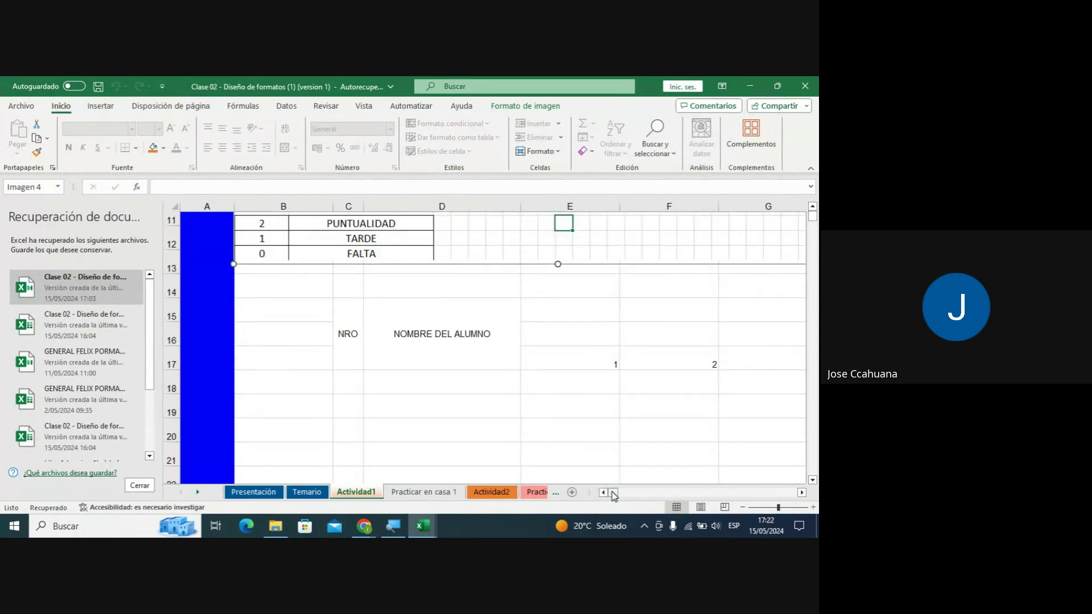
pyautogui.moveTo(613, 492); pyautogui.dragTo(804, 492)
pyautogui.click(659, 405)
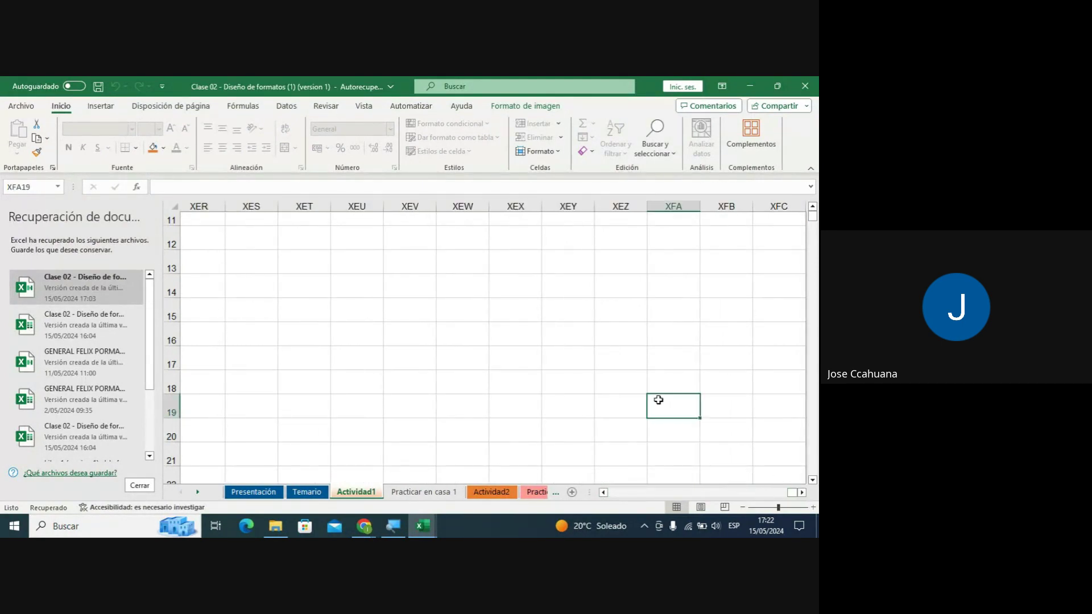
pyautogui.scroll(3, 660, 385)
pyautogui.moveTo(585, 211); pyautogui.dragTo(758, 217)
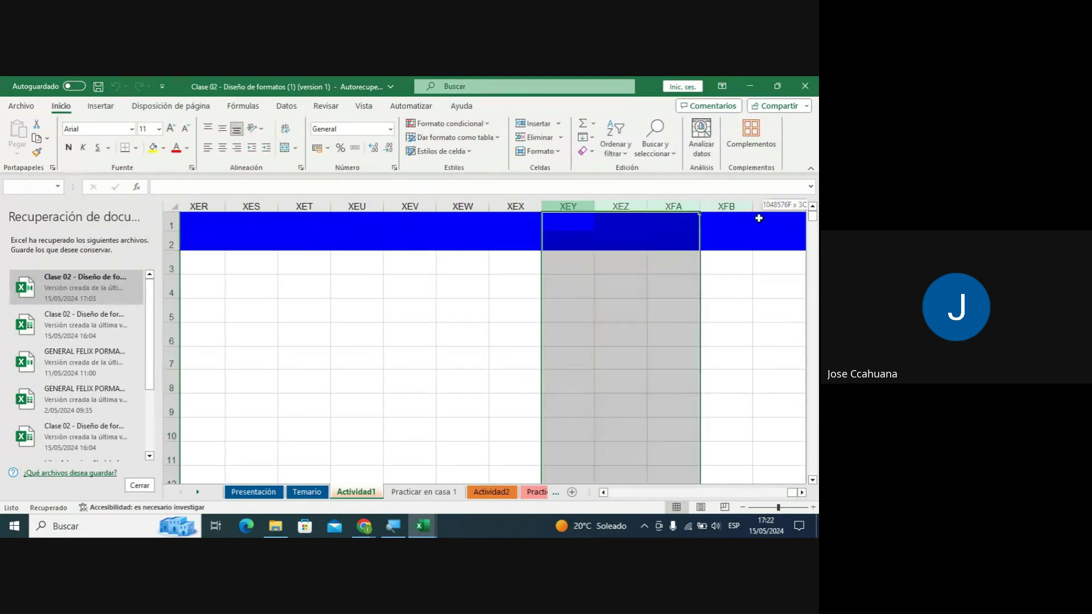
pyautogui.rightClick(667, 213)
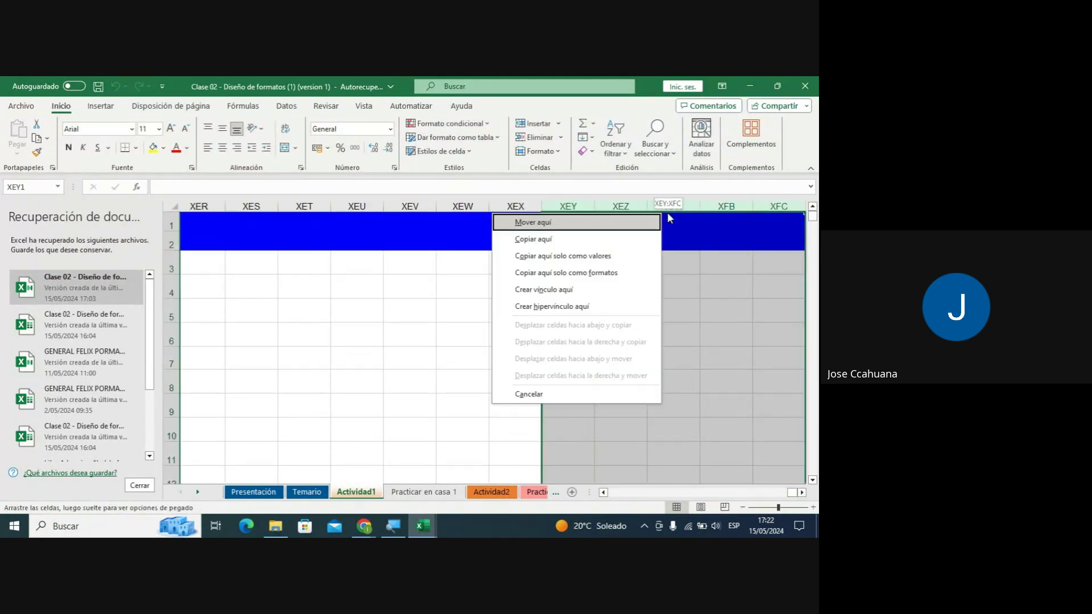
pyautogui.click(571, 222)
pyautogui.rightClick(575, 208)
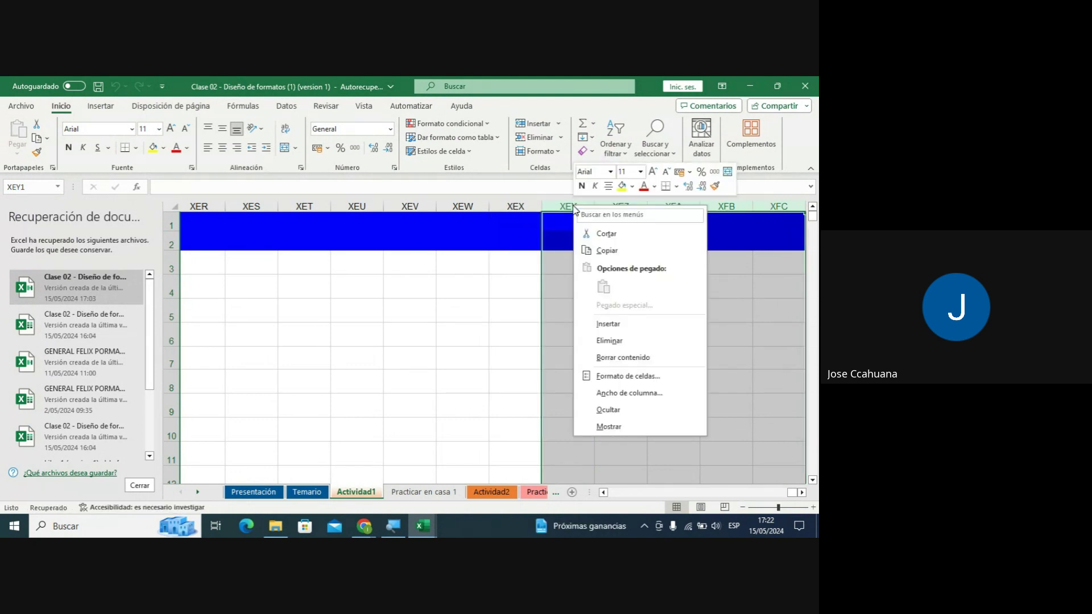
pyautogui.click(612, 341)
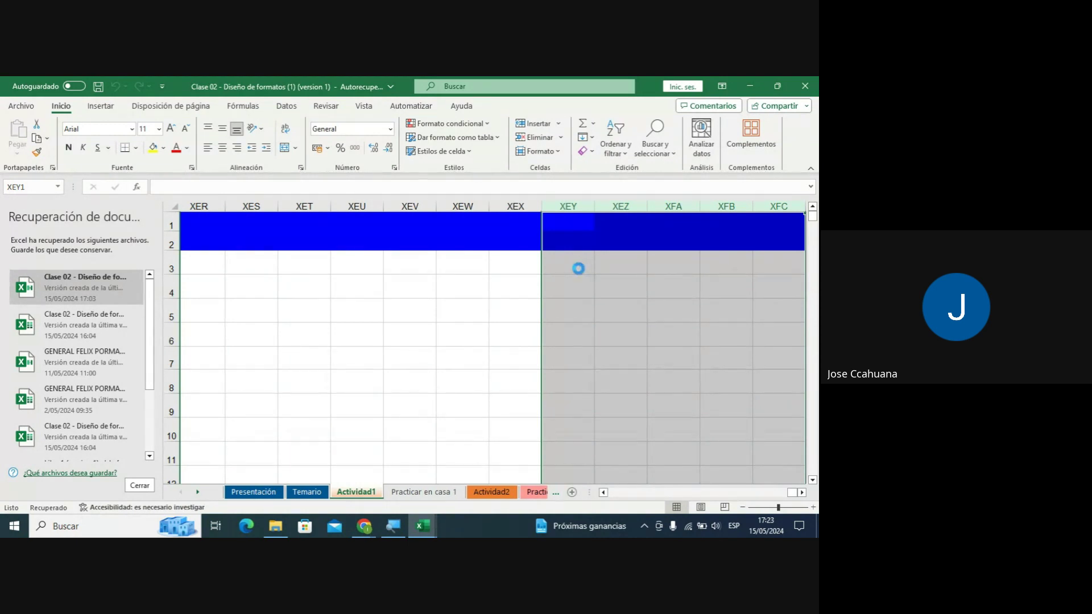
pyautogui.click(550, 302)
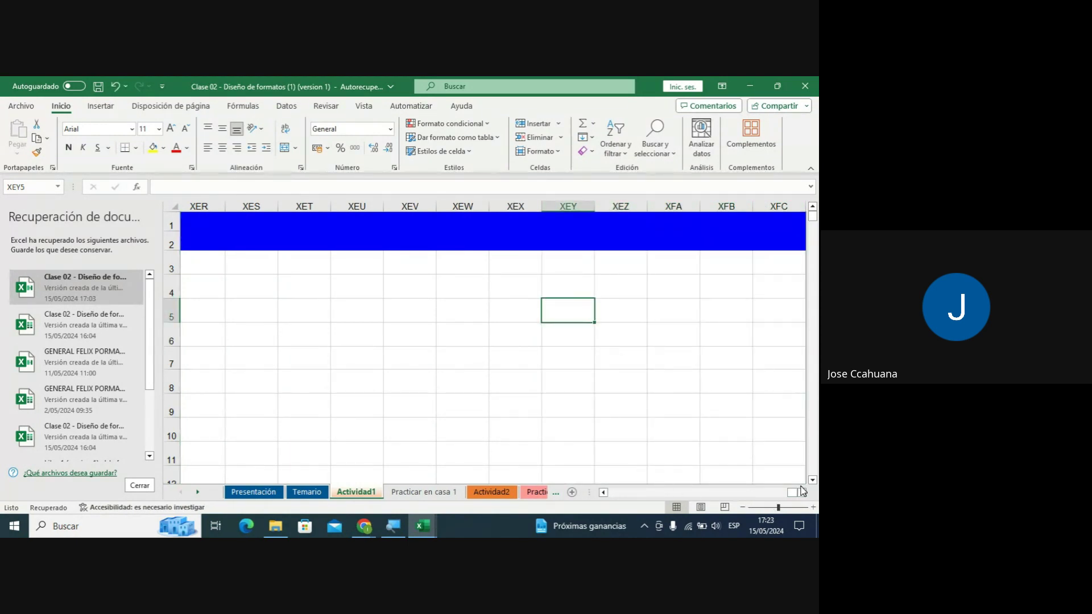
pyautogui.moveTo(792, 493); pyautogui.dragTo(590, 491)
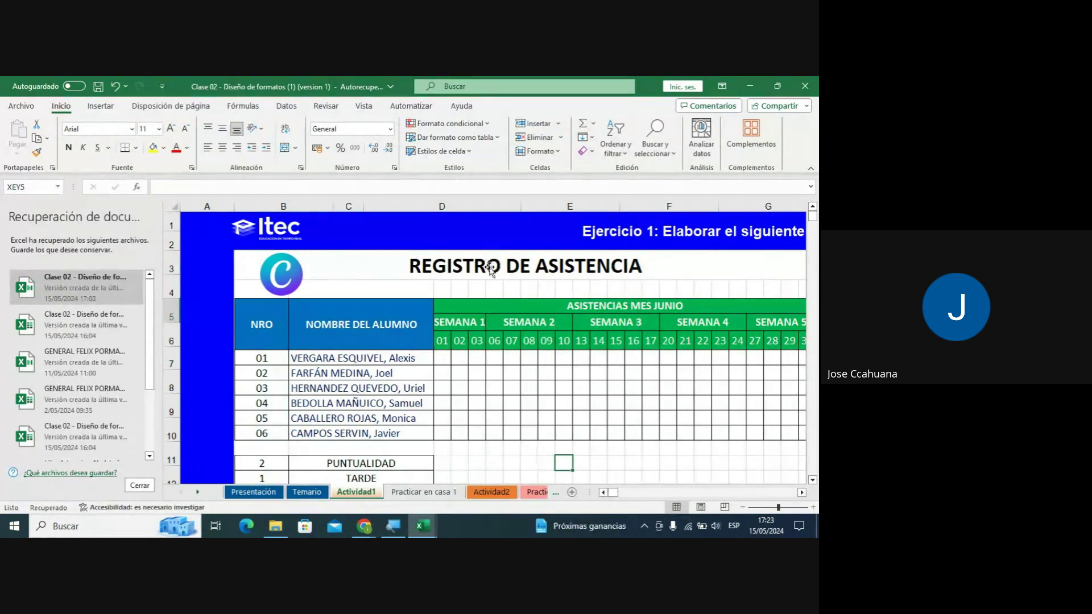
# Check the first day-number cells in row 17 beneath the register.
pyautogui.scroll(-3, 574, 278)
pyautogui.scroll(1, 676, 346)
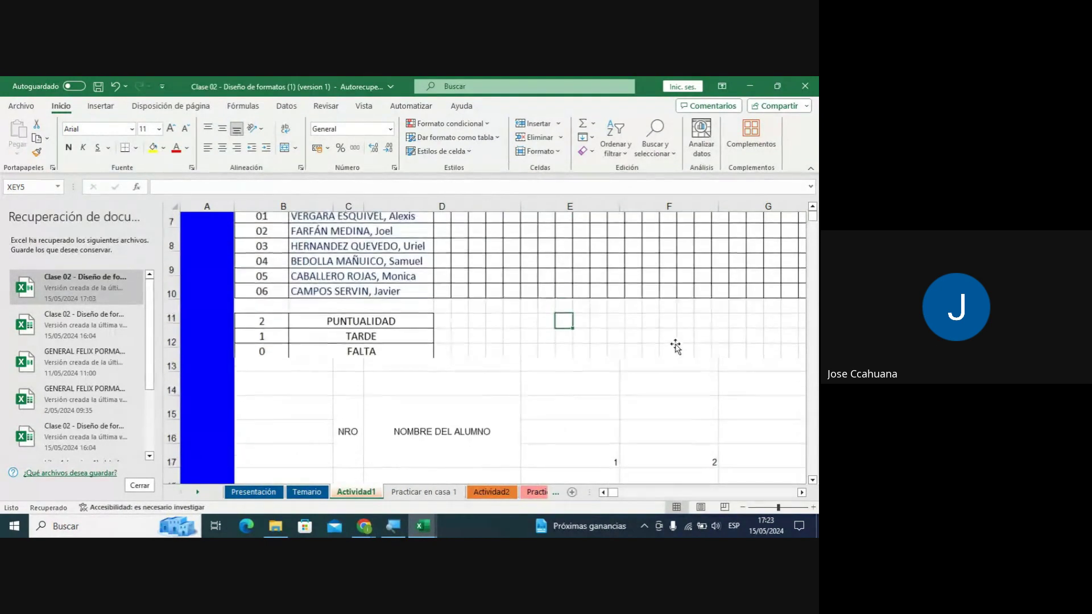
pyautogui.scroll(-1, 675, 346)
pyautogui.click(570, 387)
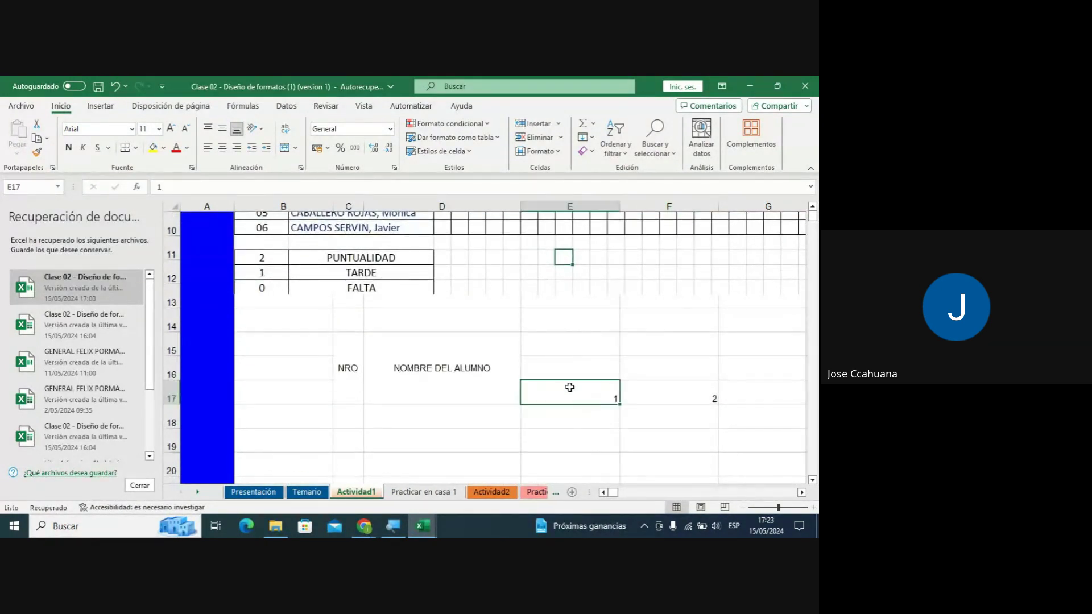
pyautogui.click(570, 367)
pyautogui.scroll(2, 614, 360)
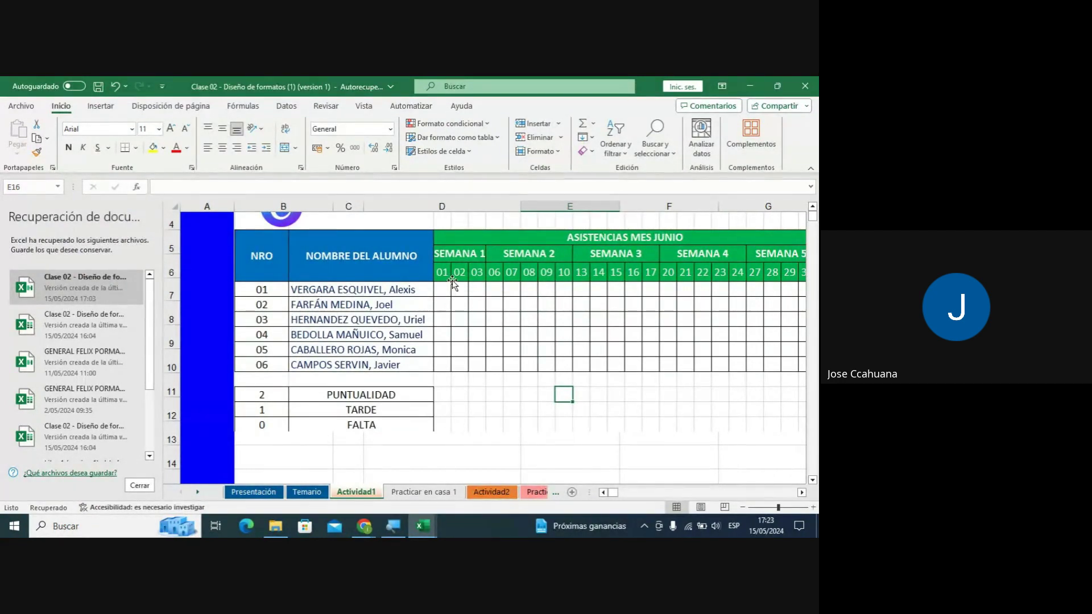
pyautogui.scroll(-1, 495, 278)
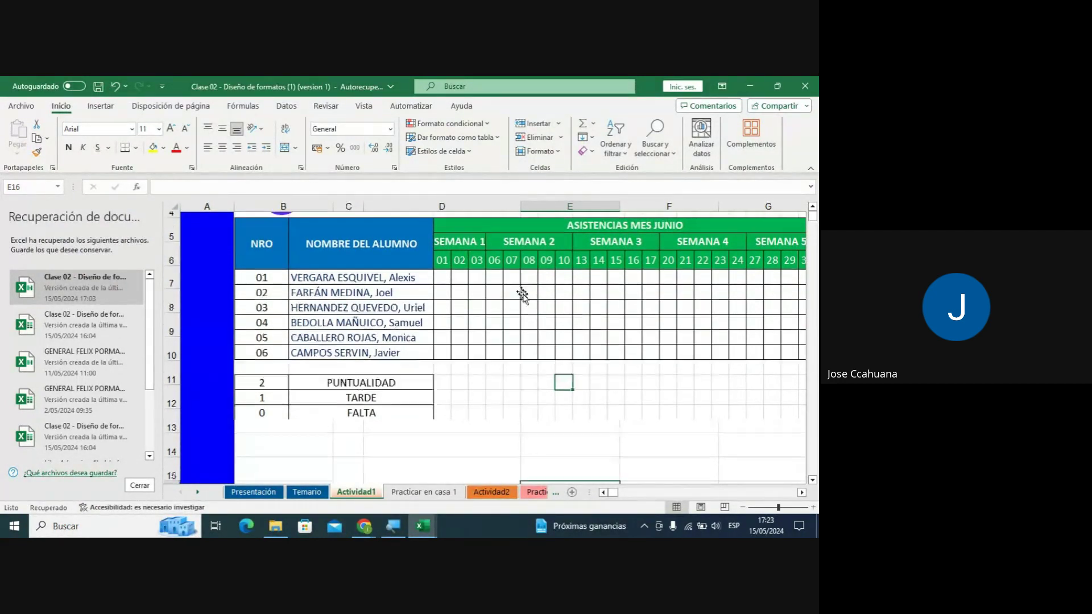
pyautogui.scroll(-2, 522, 294)
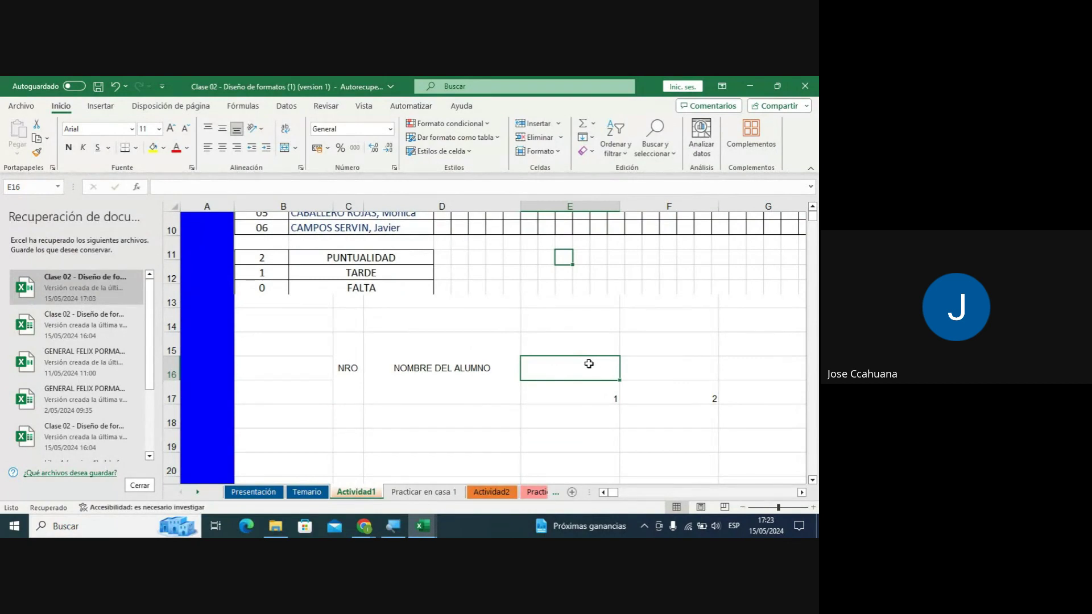
pyautogui.scroll(1, 574, 273)
# Set the column width of columns E through AH to 3 for the 30 days.
pyautogui.moveTo(572, 205); pyautogui.dragTo(813, 208)
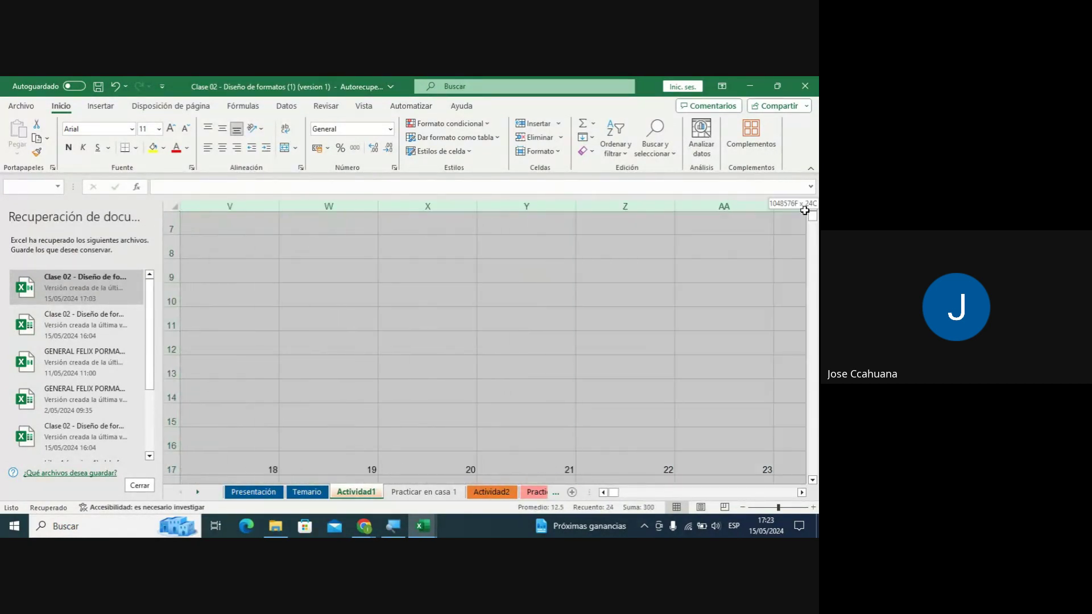
pyautogui.moveTo(813, 207); pyautogui.dragTo(139, 243)
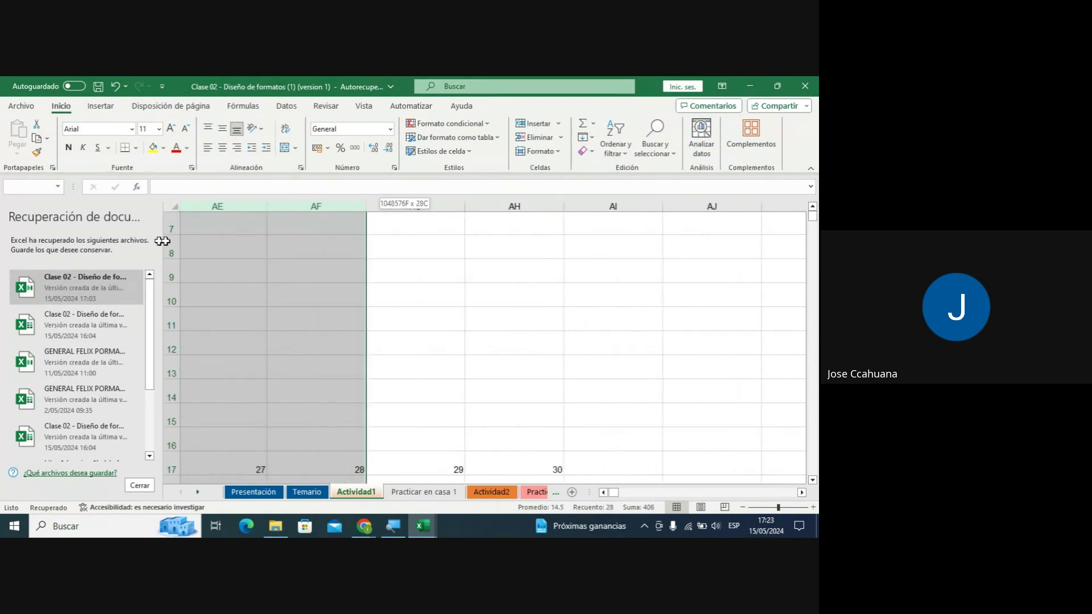
pyautogui.moveTo(138, 243); pyautogui.dragTo(595, 256)
pyautogui.rightClick(560, 207)
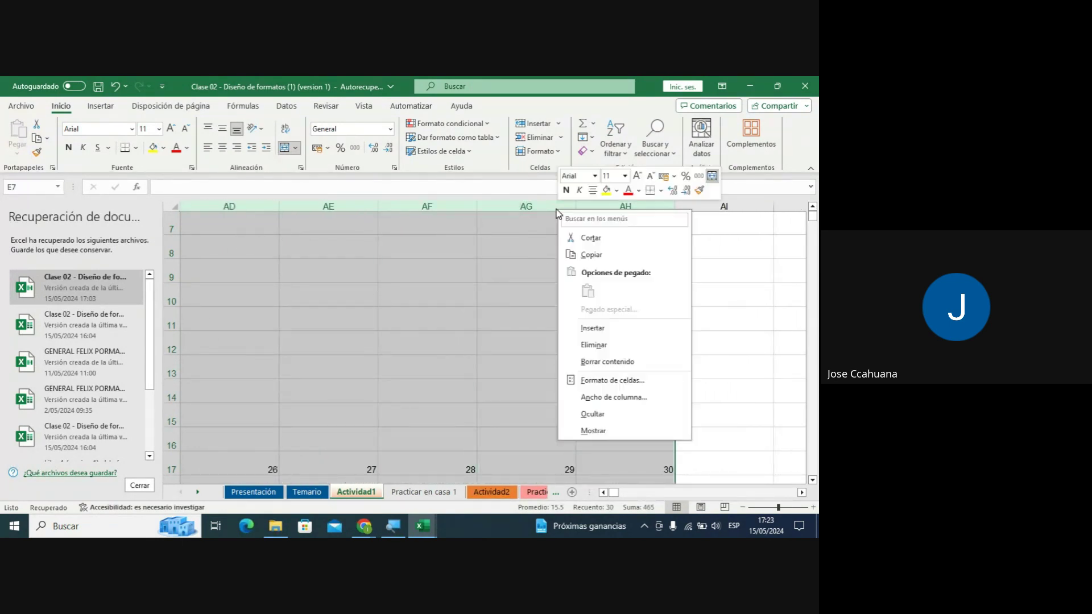
pyautogui.click(603, 400)
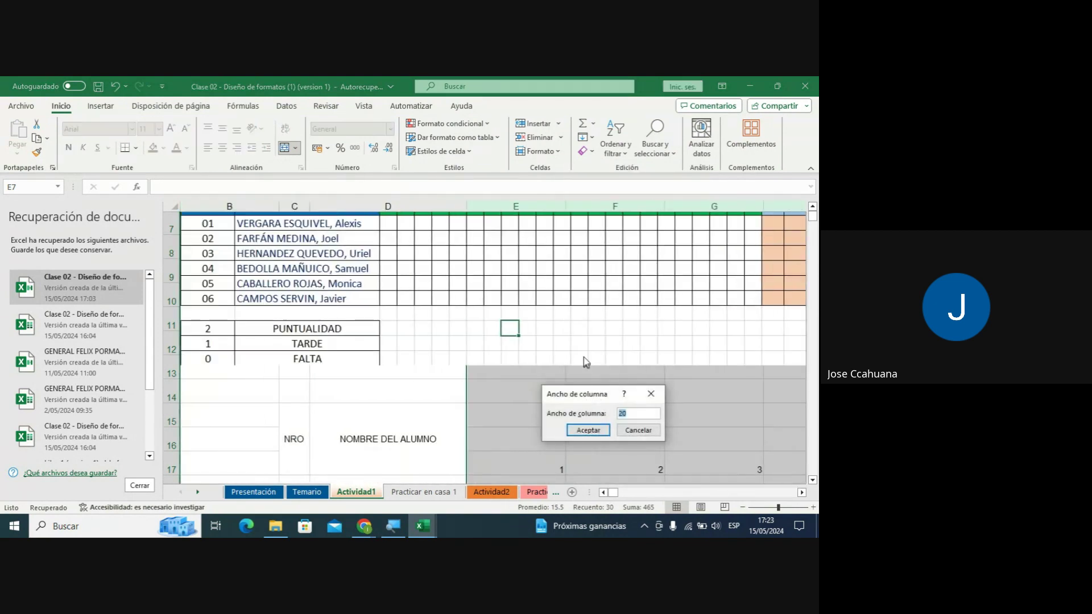
pyautogui.write('3')
pyautogui.click(585, 431)
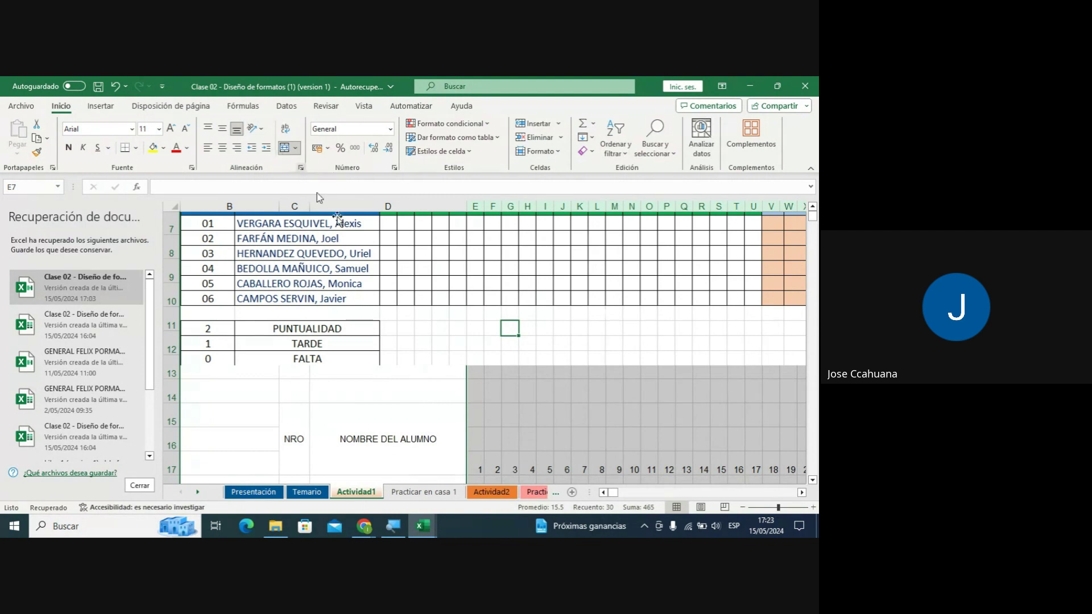
pyautogui.click(490, 388)
# Compare the reference picture against the table, then deselect it.
pyautogui.click(567, 314)
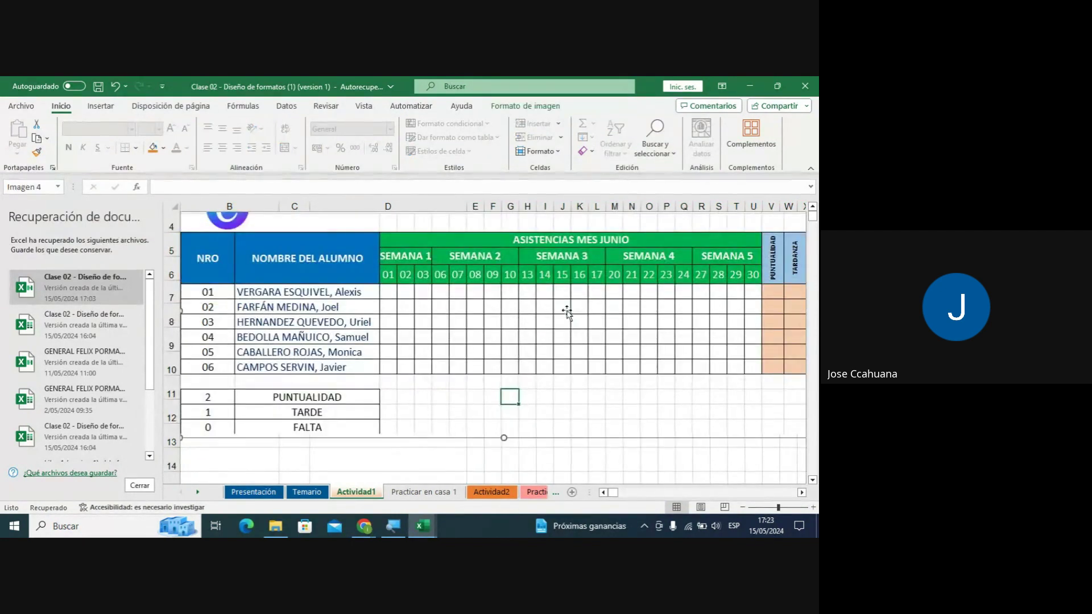
pyautogui.scroll(1, 567, 313)
pyautogui.scroll(-1, 515, 370)
pyautogui.scroll(-1, 515, 376)
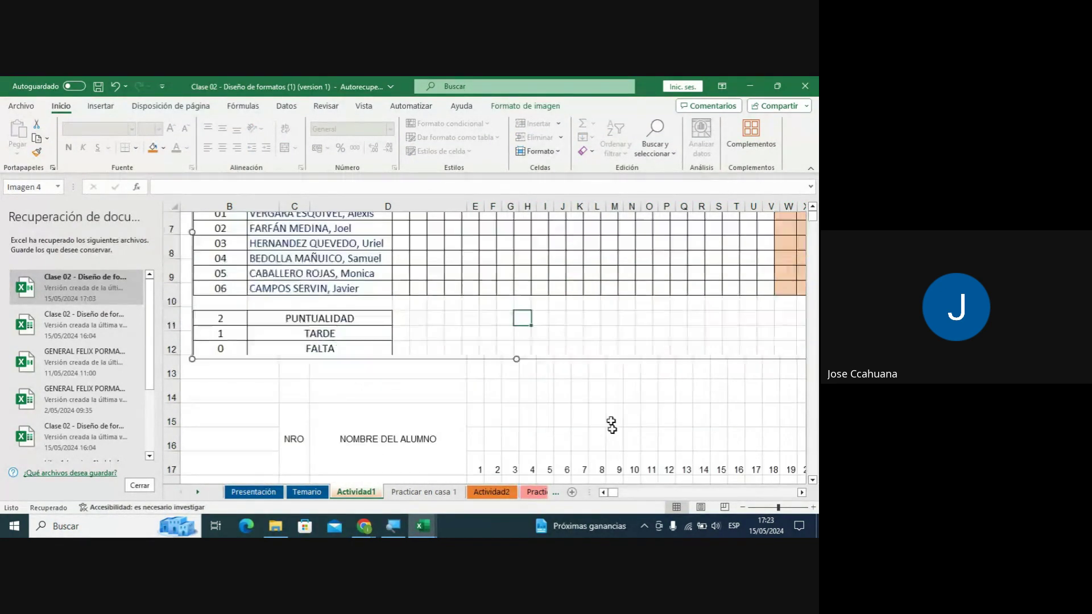
pyautogui.scroll(-1, 512, 393)
pyautogui.scroll(-1, 510, 398)
pyautogui.click(497, 398)
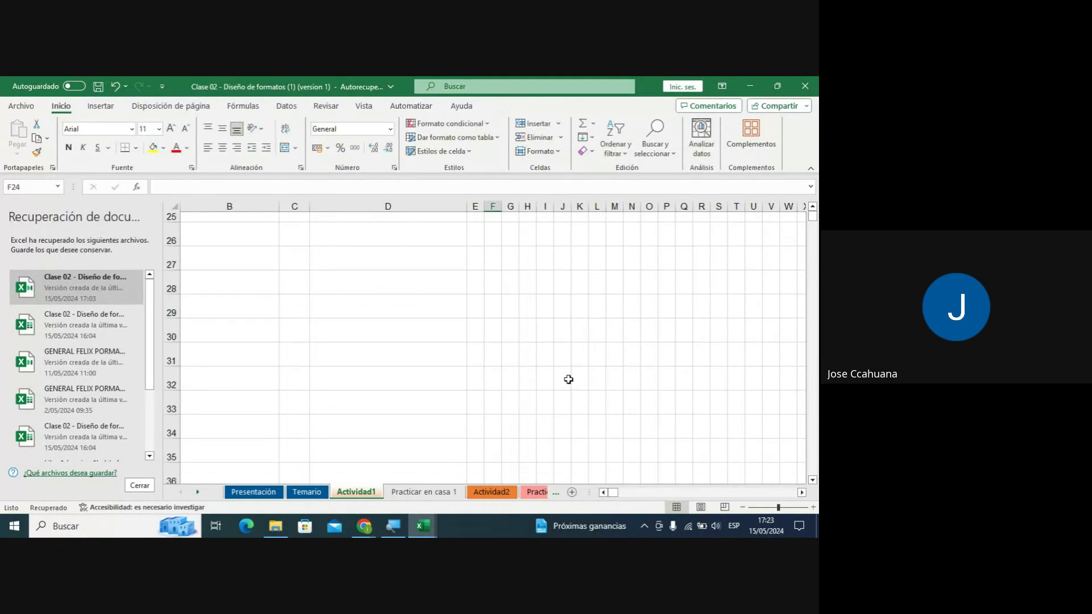
pyautogui.scroll(2, 570, 373)
pyautogui.scroll(1, 570, 368)
# Select columns H and I and choose Eliminar, bringing up the large-operation warning.
pyautogui.click(512, 429)
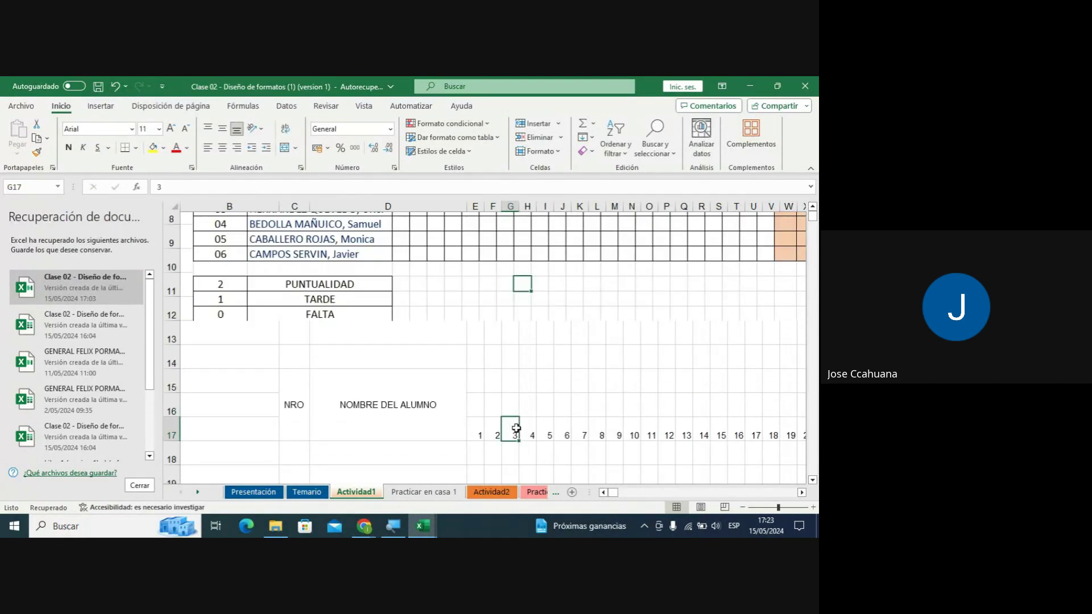
pyautogui.click(546, 428)
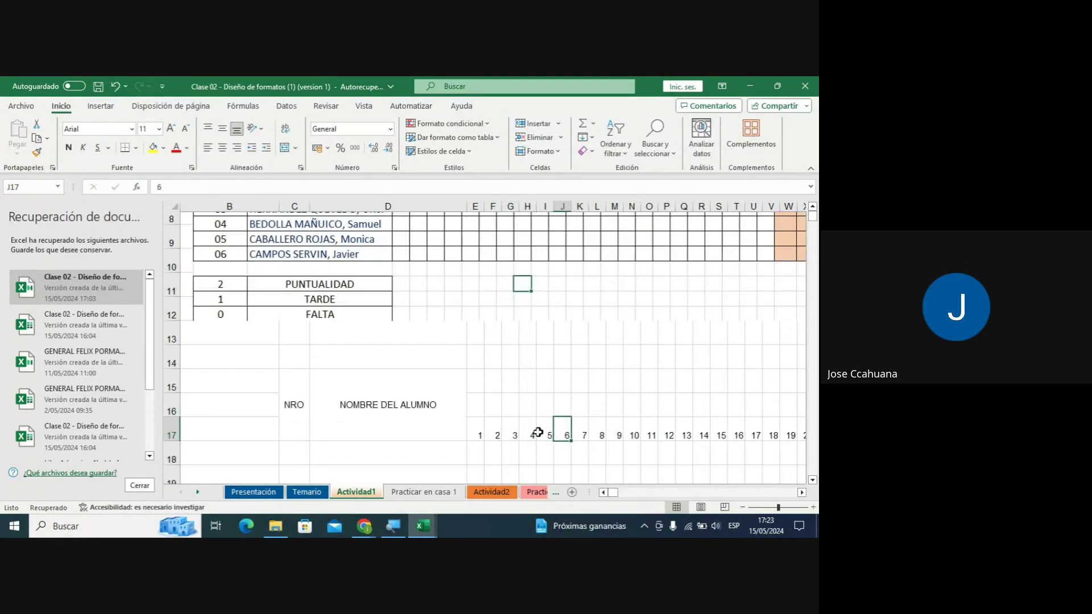
pyautogui.moveTo(532, 431); pyautogui.dragTo(543, 427)
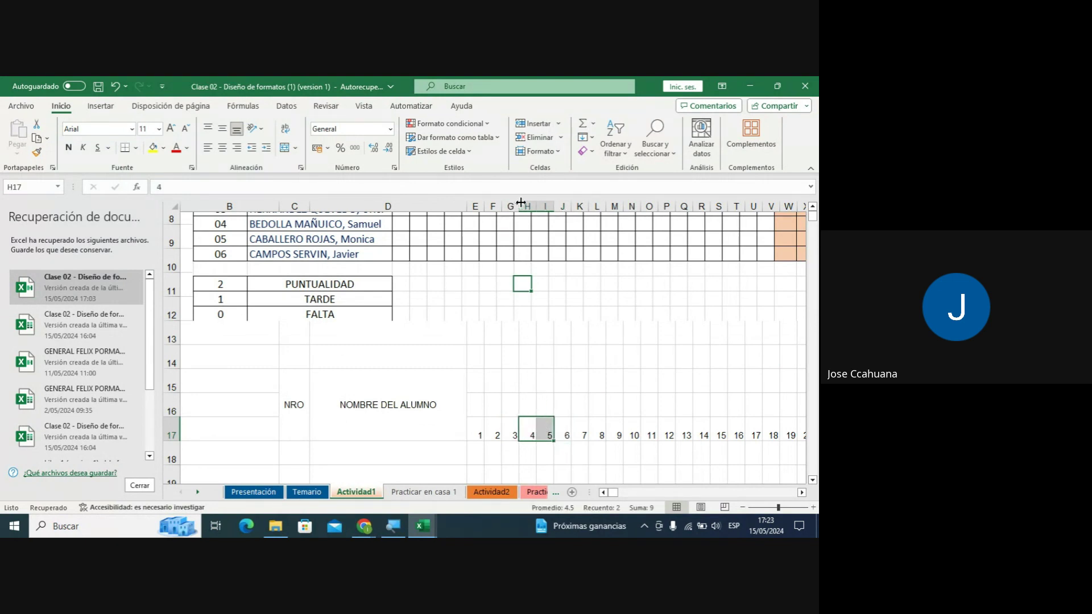
pyautogui.moveTo(527, 202); pyautogui.dragTo(545, 205)
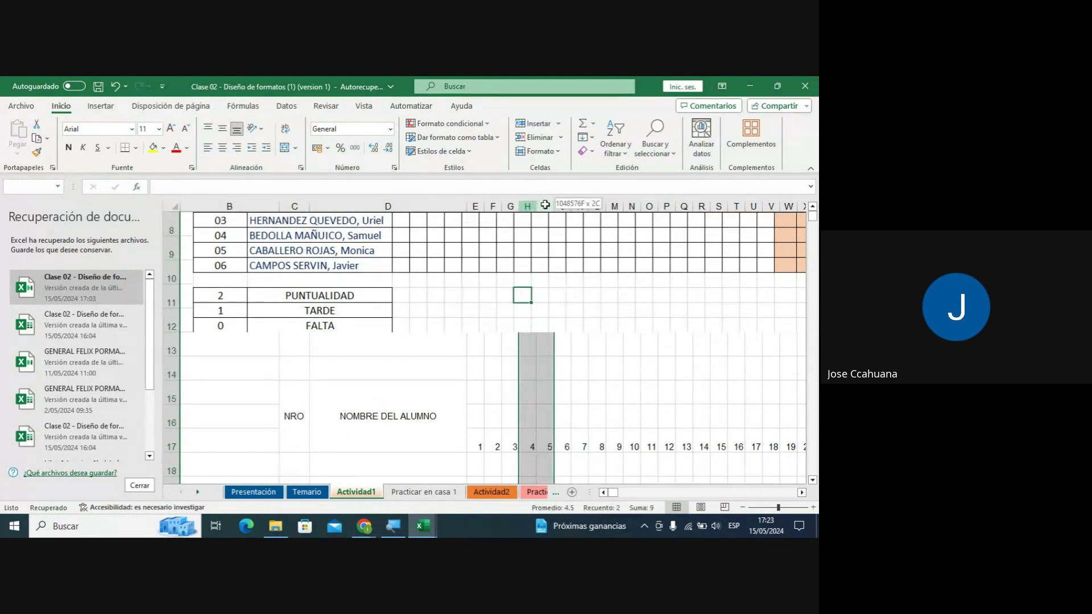
pyautogui.rightClick(544, 207)
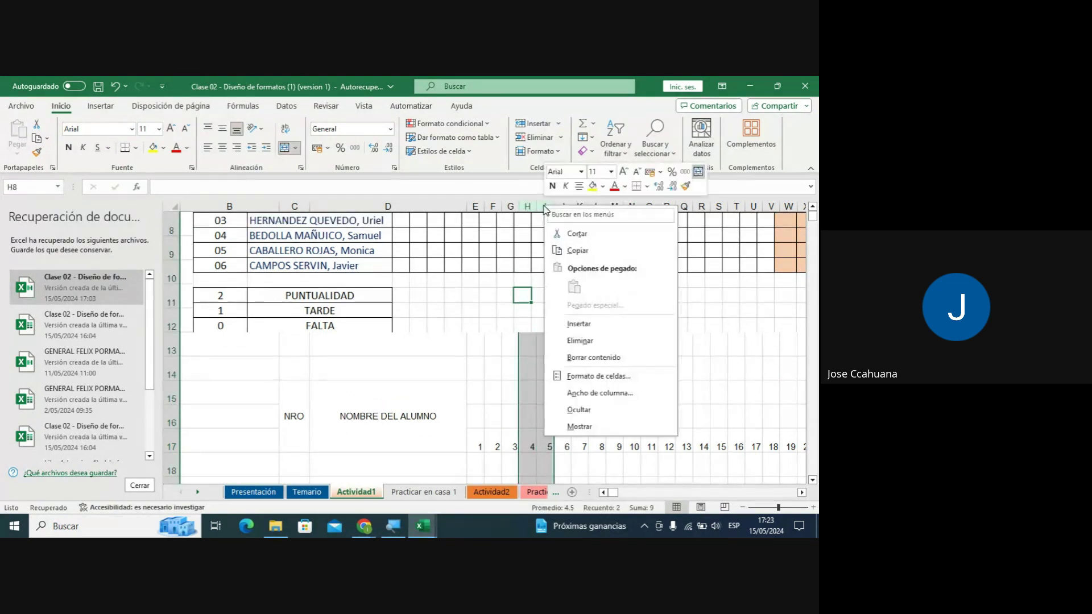
pyautogui.click(582, 340)
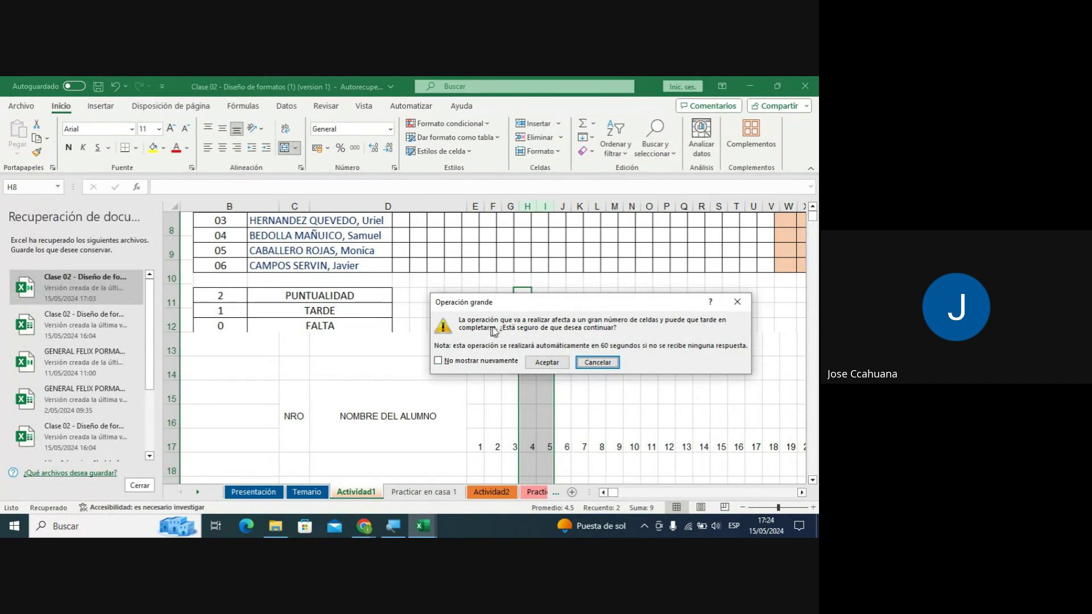
# Cancel once, then re-request deleting columns H and I and confirm the large operation.
pyautogui.click(611, 364)
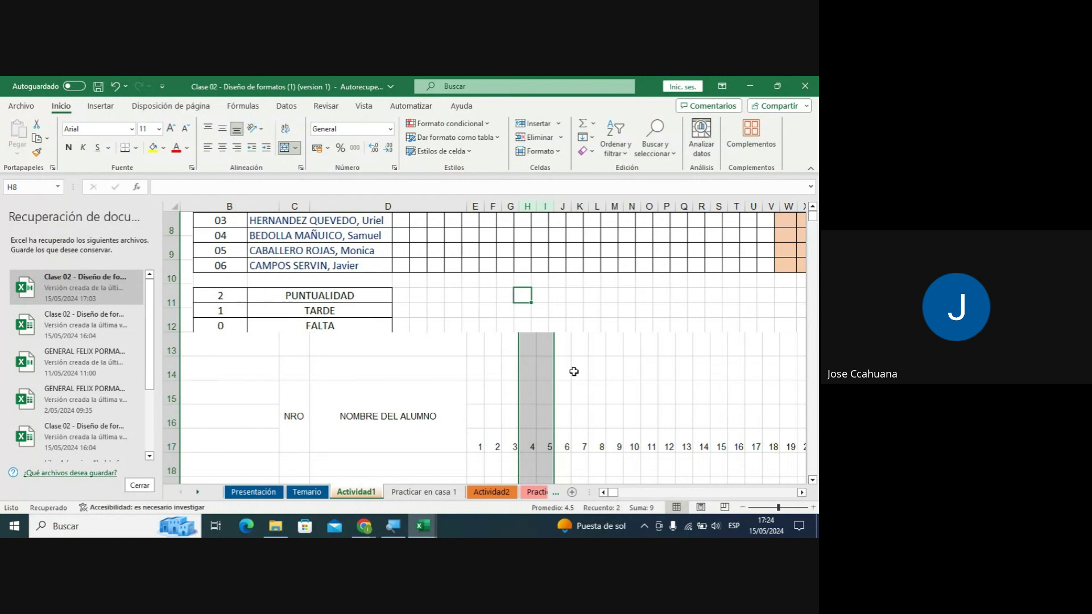
pyautogui.click(574, 371)
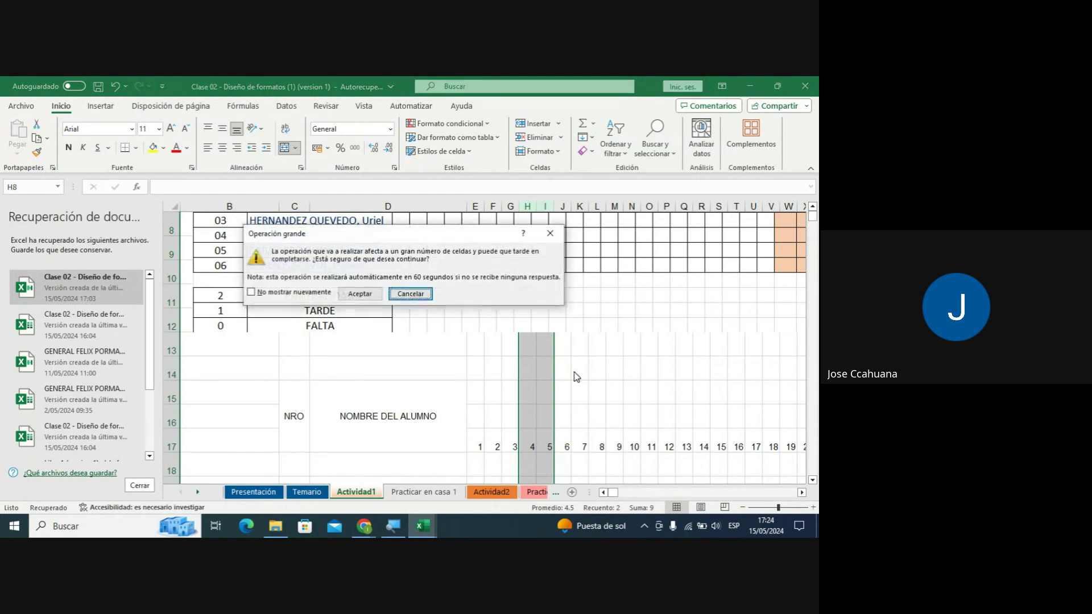
pyautogui.click(357, 294)
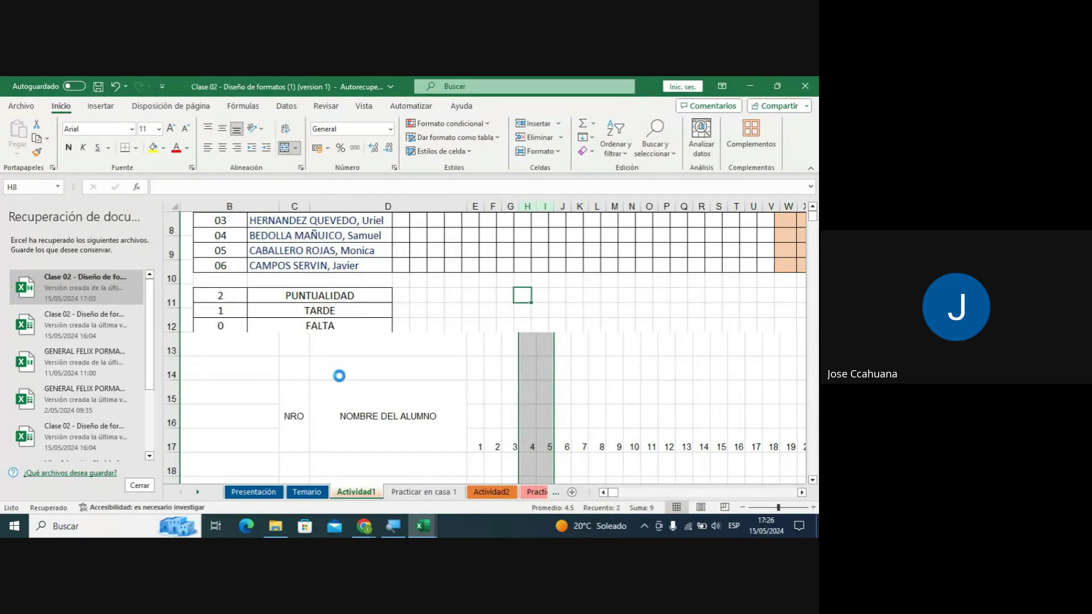
# End the unresponsive Microsoft Excel task in Task Manager and close Task Manager.
pyautogui.press('super')
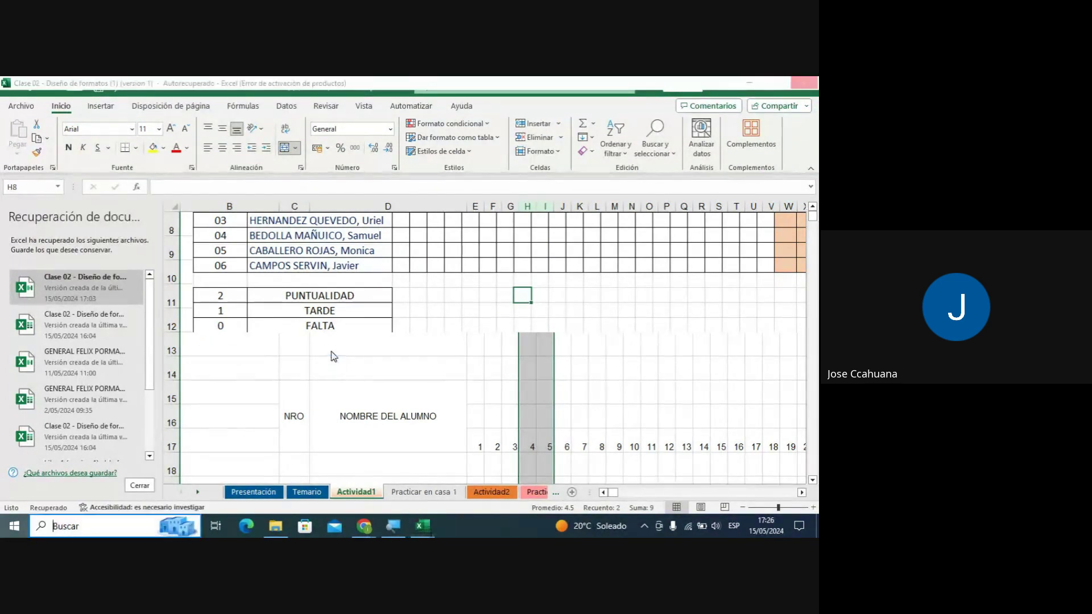
pyautogui.click(466, 310)
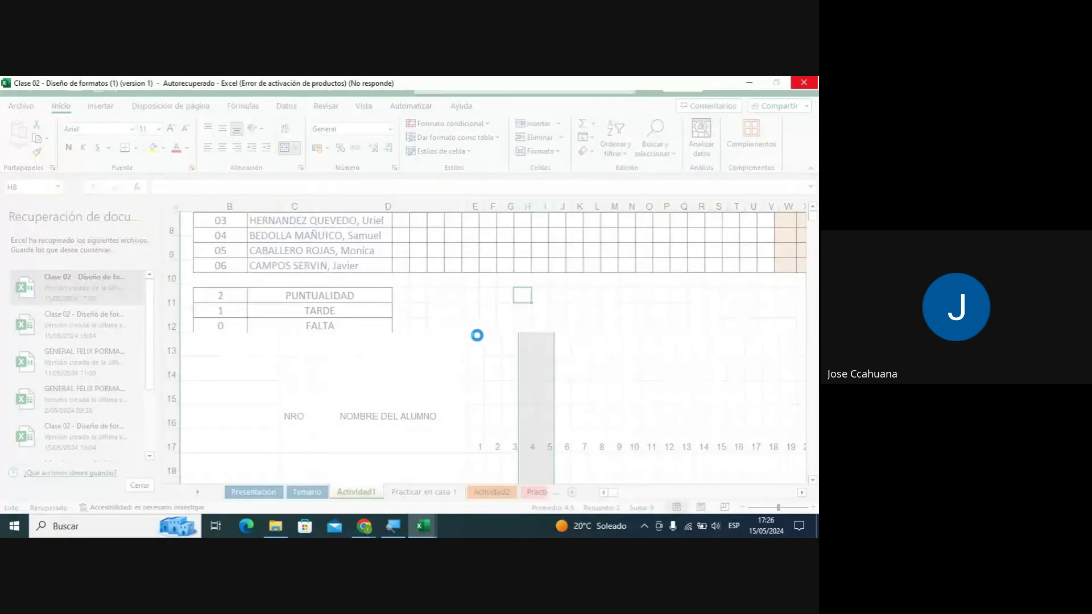
pyautogui.hotkey('ctrl', 'shift', 'Escape')
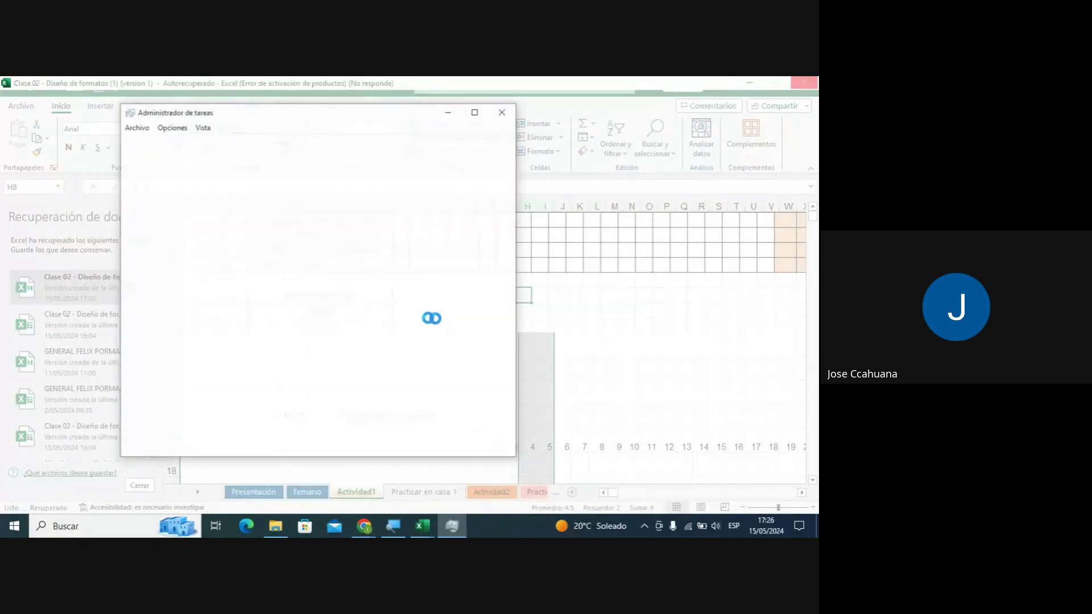
pyautogui.click(207, 231)
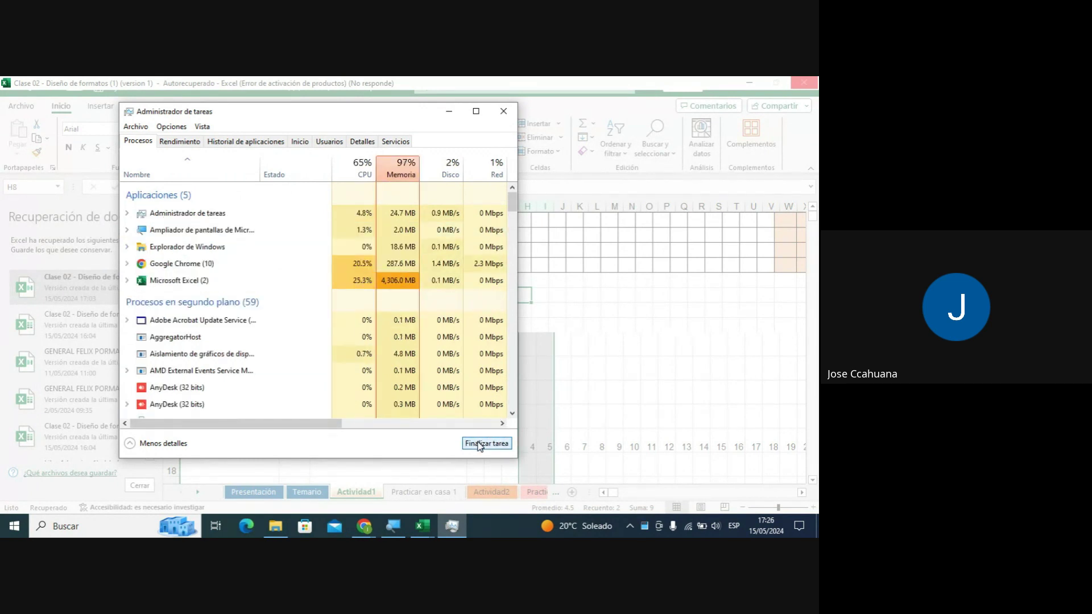
pyautogui.click(350, 285)
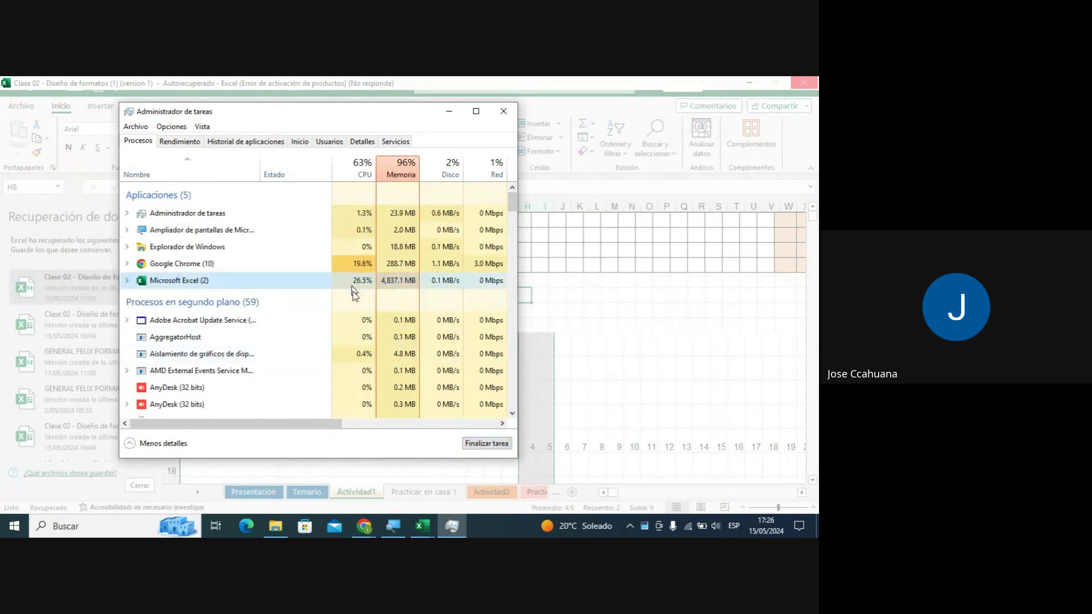
pyautogui.click(486, 444)
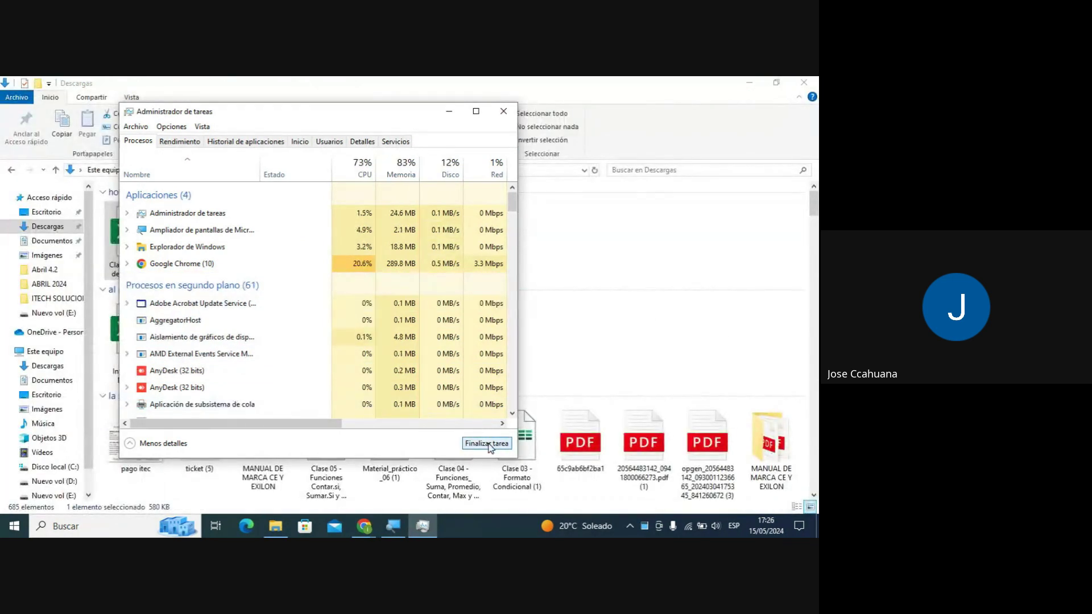
pyautogui.click(503, 111)
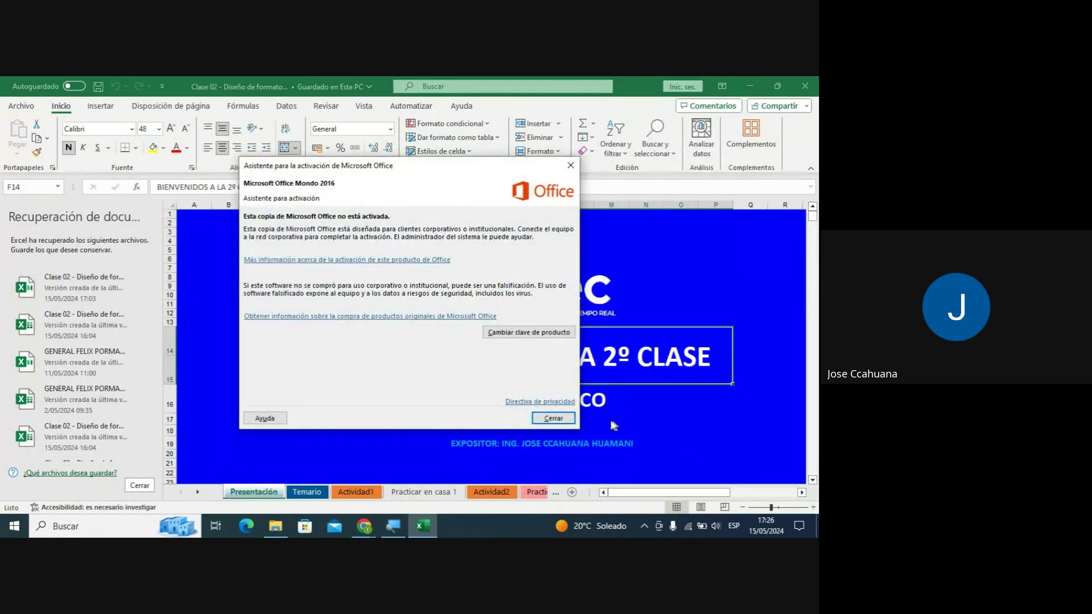
# Dismiss the activation notice in the reopened workbook and show the Actividad1 sheet.
pyautogui.click(553, 418)
pyautogui.click(421, 492)
pyautogui.click(358, 492)
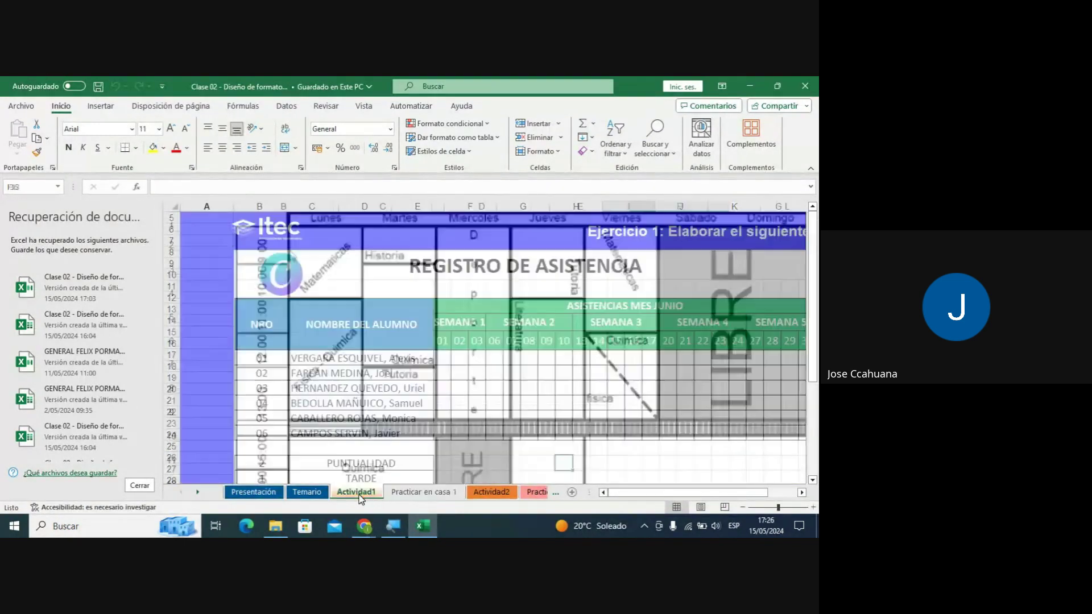
pyautogui.scroll(-1, 535, 296)
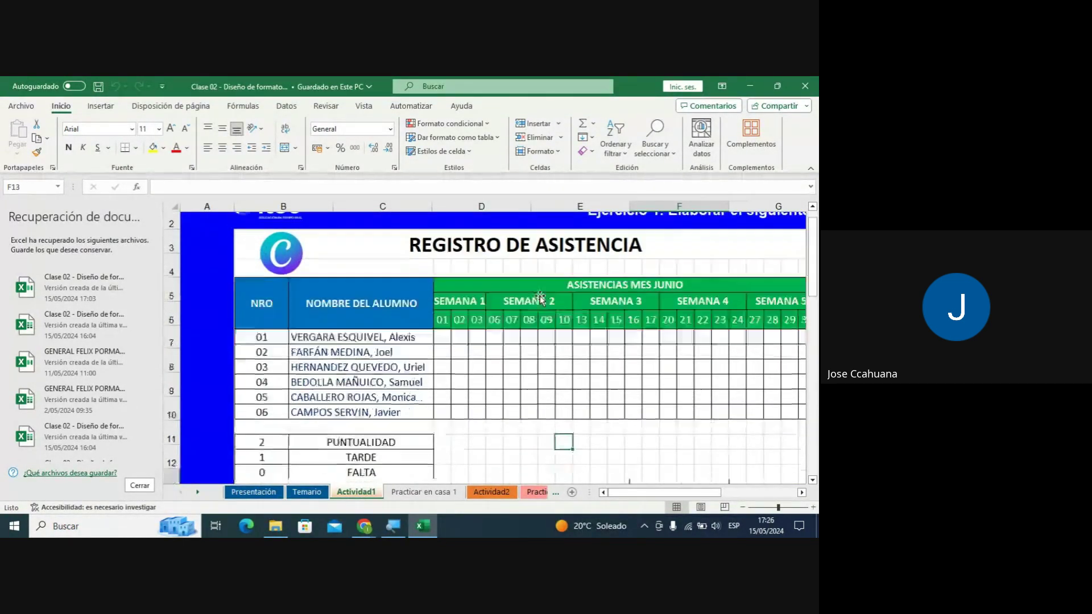
pyautogui.scroll(-1, 537, 298)
pyautogui.scroll(1, 528, 299)
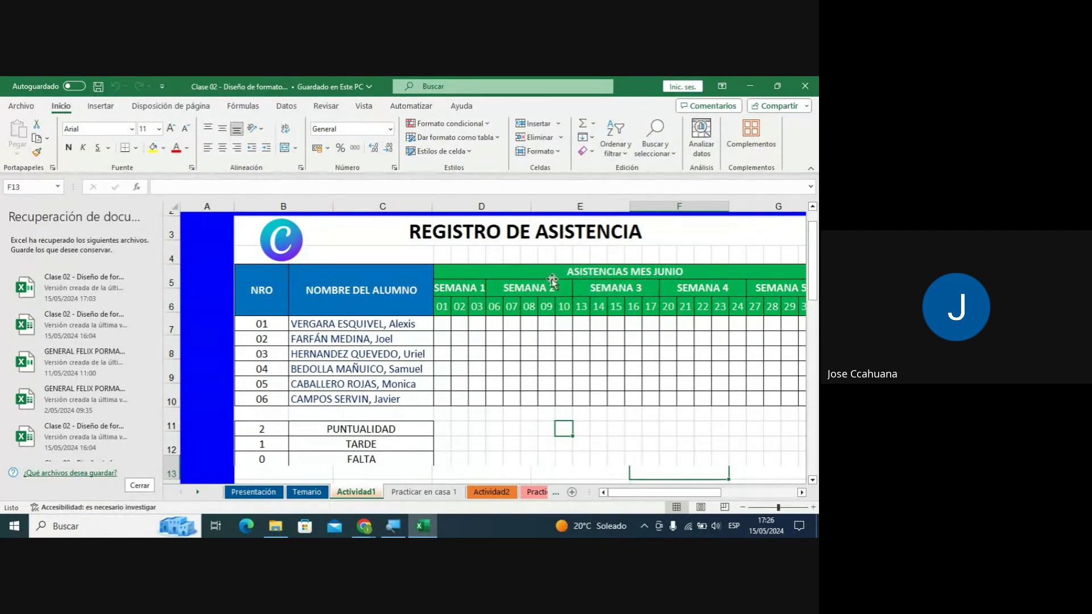
pyautogui.scroll(-1, 500, 324)
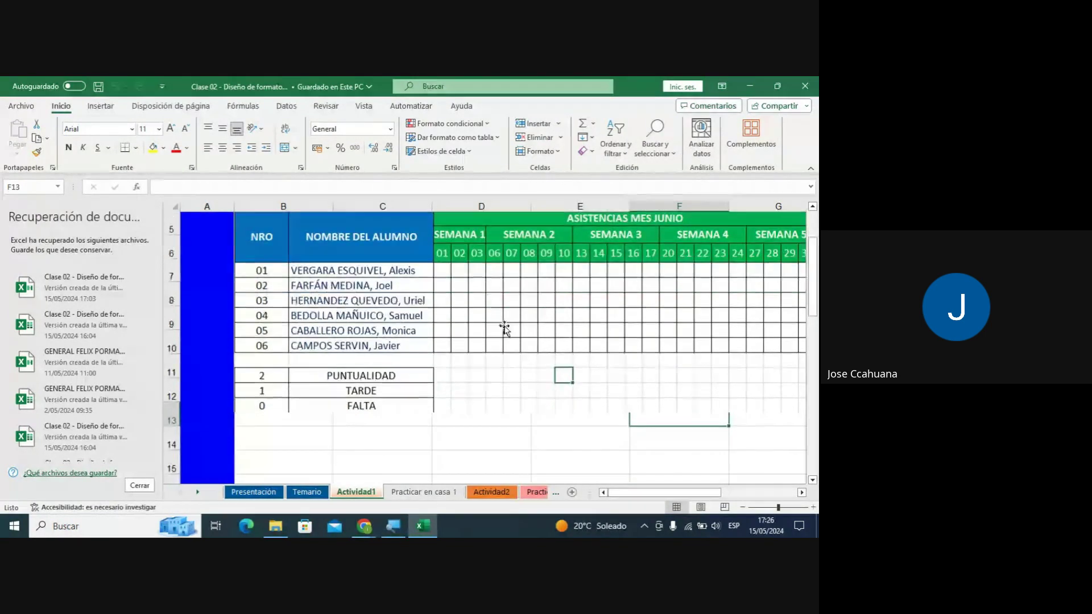
pyautogui.scroll(-3, 517, 338)
pyautogui.scroll(1, 507, 350)
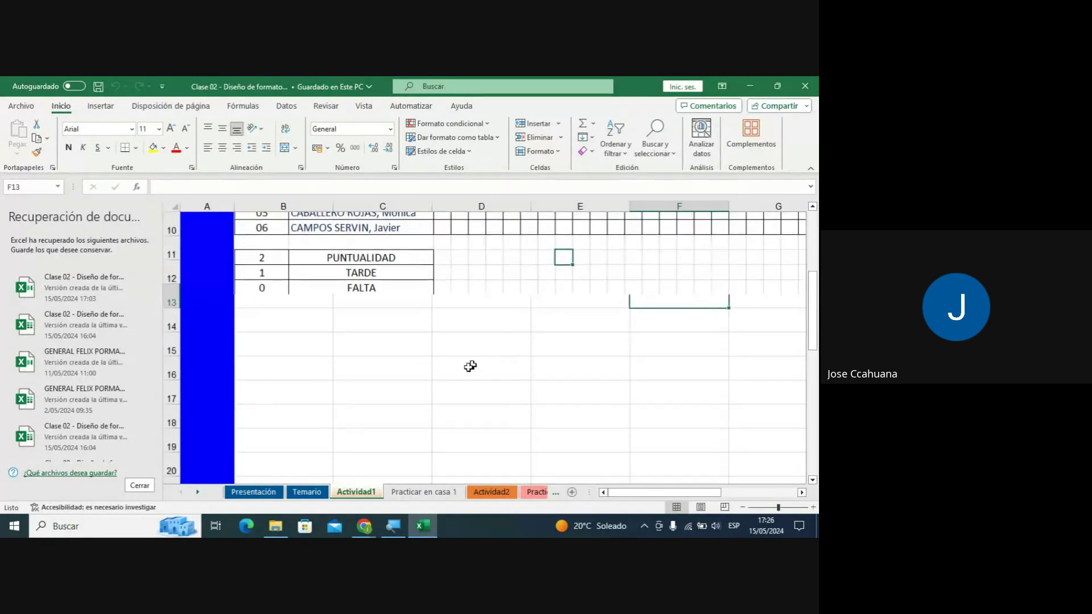
# Pick cells C16 and D15 in the empty area below the attendance table.
pyautogui.click(455, 370)
pyautogui.click(392, 373)
pyautogui.scroll(-1, 512, 342)
pyautogui.scroll(1, 489, 340)
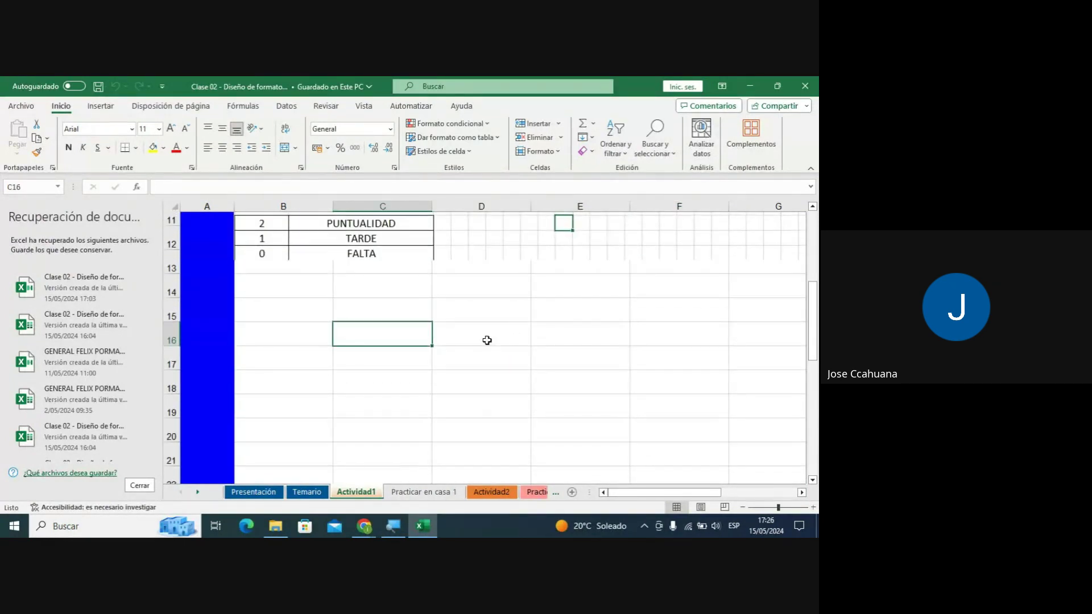
pyautogui.scroll(1, 487, 340)
pyautogui.click(446, 373)
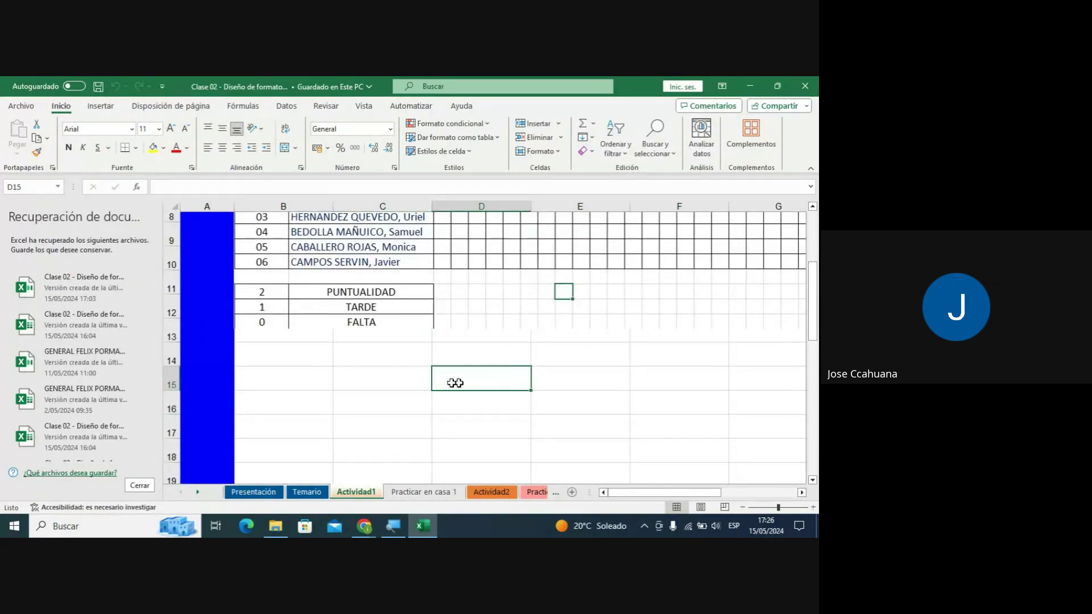
# Fill C15:F15 green and C16:F16 light green.
pyautogui.moveTo(380, 376); pyautogui.dragTo(642, 370)
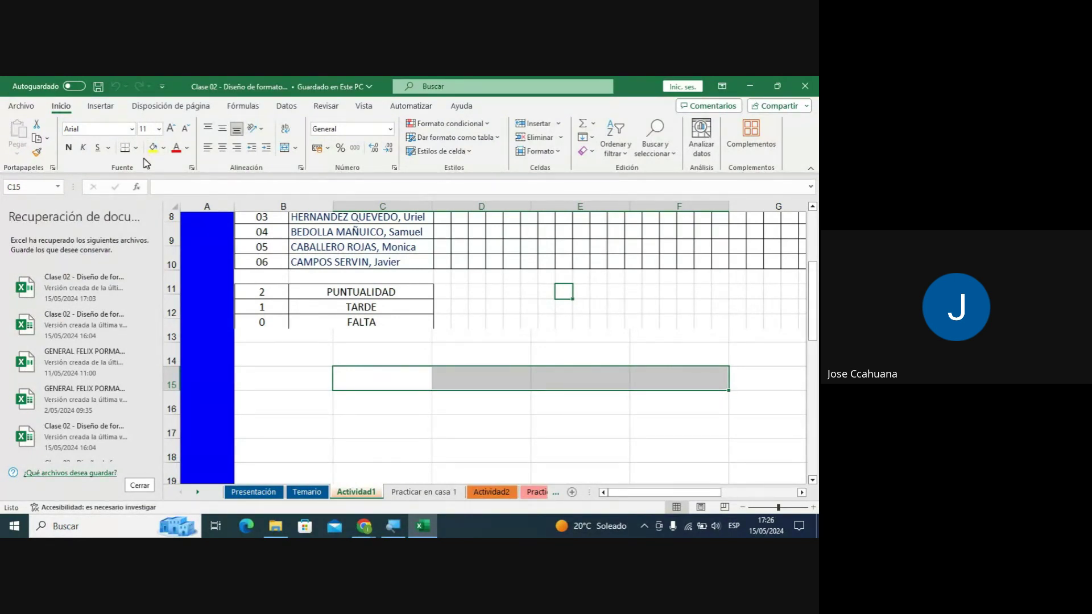
pyautogui.click(419, 372)
pyautogui.moveTo(416, 377); pyautogui.dragTo(722, 376)
pyautogui.click(163, 149)
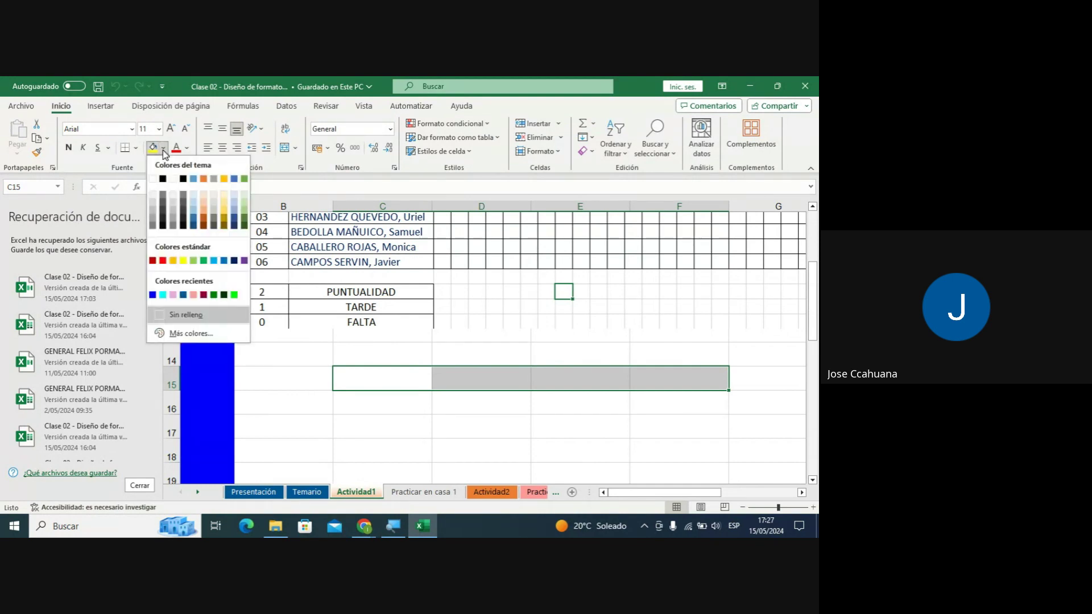
pyautogui.click(205, 261)
pyautogui.click(372, 404)
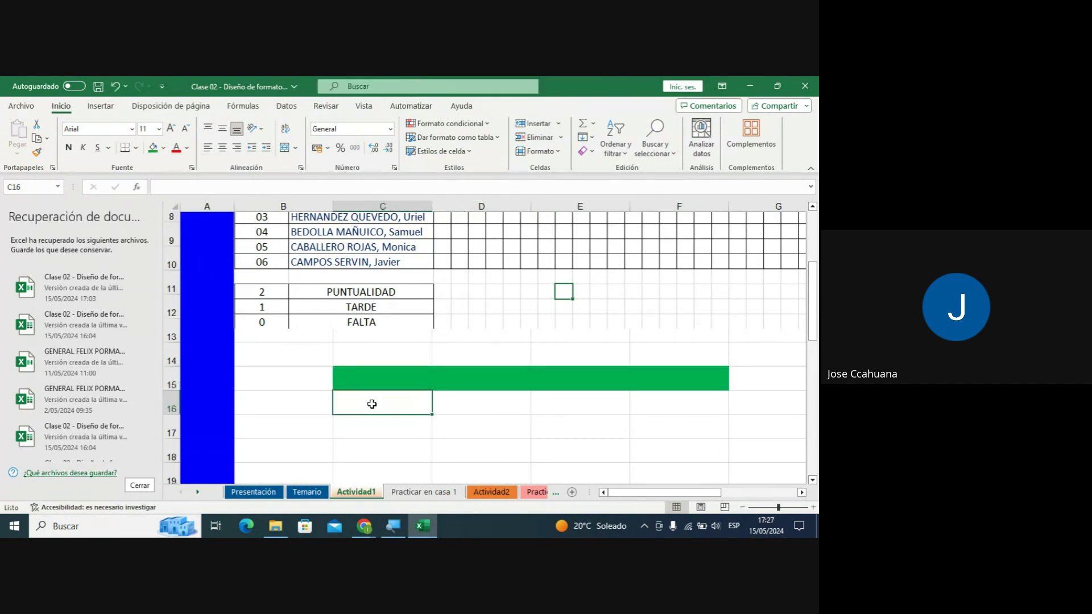
pyautogui.moveTo(372, 404); pyautogui.dragTo(668, 403)
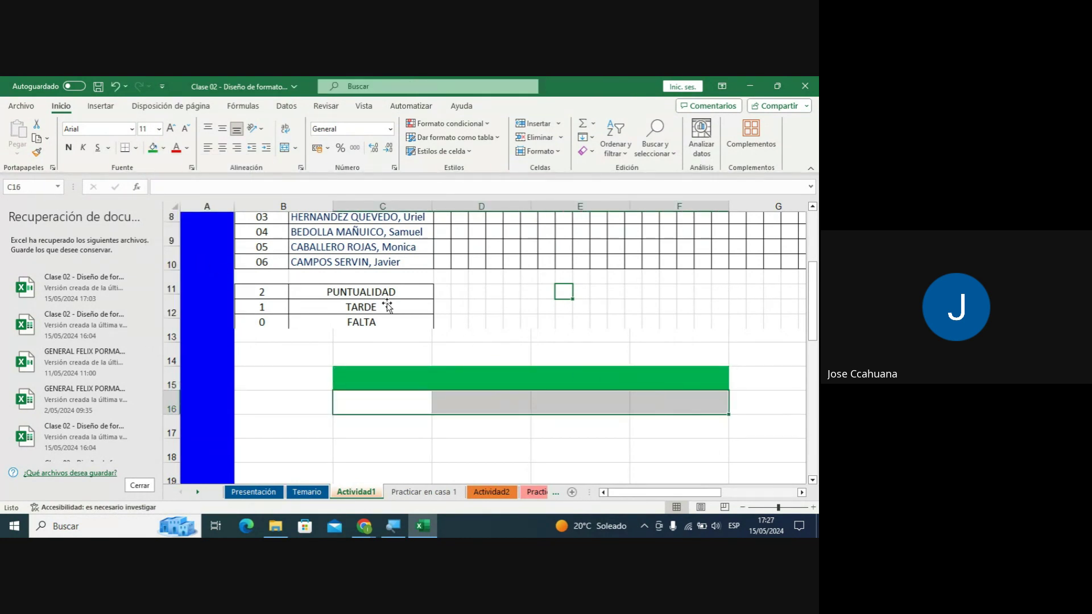
pyautogui.click(164, 149)
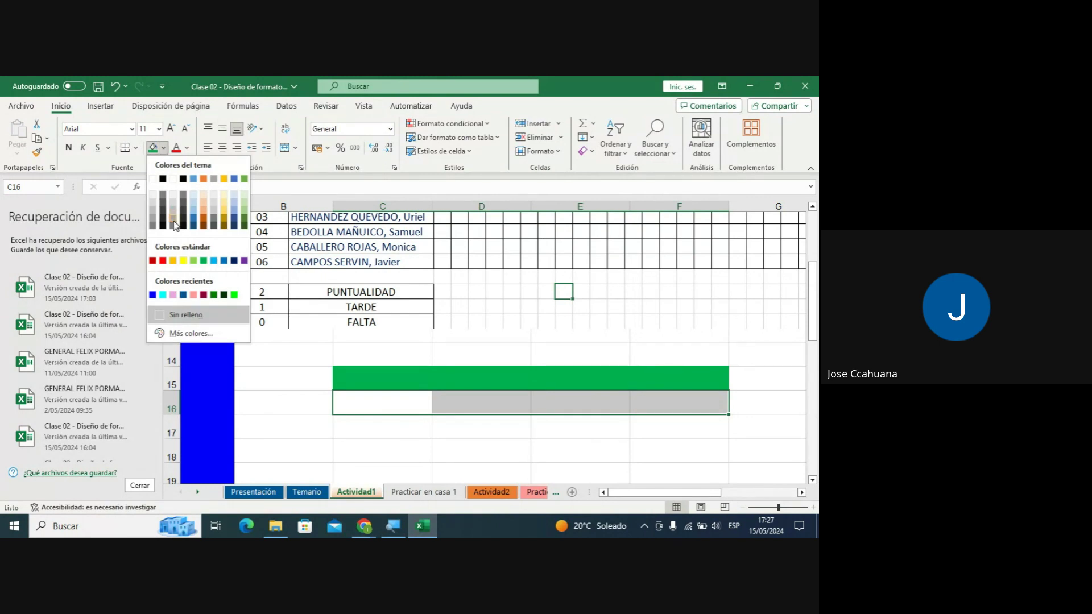
pyautogui.click(194, 261)
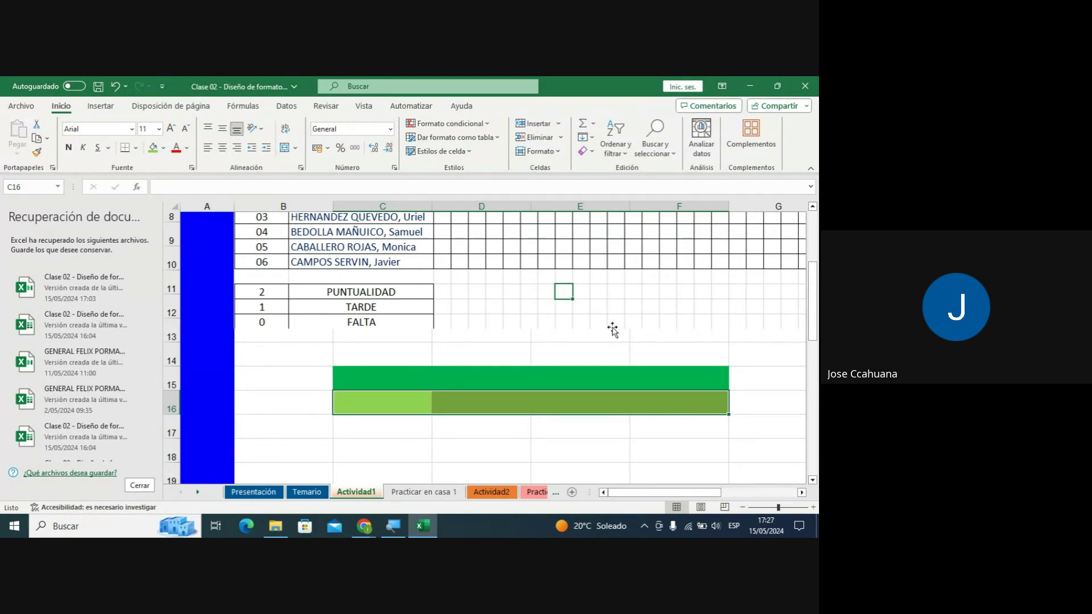
# Fill C17:C22 dark blue and cell D17 yellow.
pyautogui.scroll(-1, 612, 329)
pyautogui.moveTo(368, 355)
pyautogui.mouseDown()
pyautogui.moveTo(702, 361)
pyautogui.moveTo(402, 357)
pyautogui.moveTo(383, 473)
pyautogui.moveTo(366, 398)
pyautogui.moveTo(389, 359)
pyautogui.mouseUp()
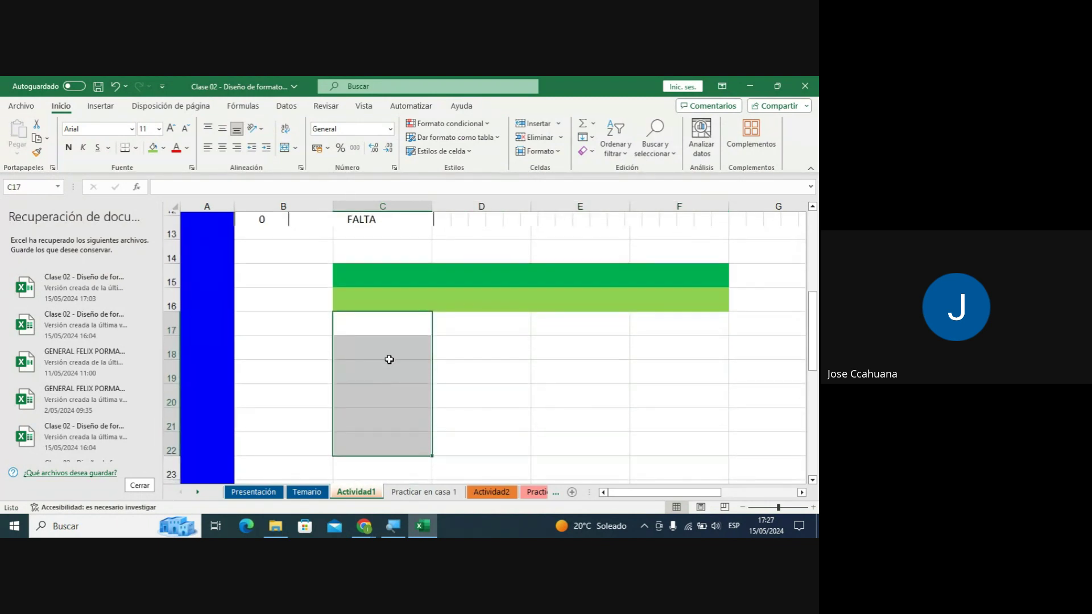
pyautogui.click(163, 149)
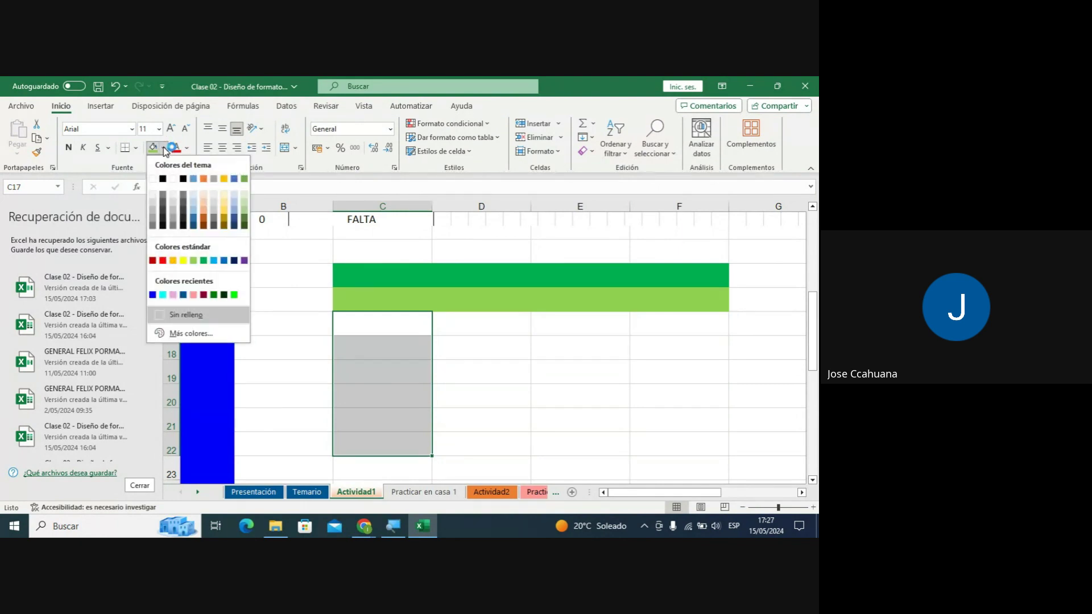
pyautogui.click(194, 290)
pyautogui.click(465, 347)
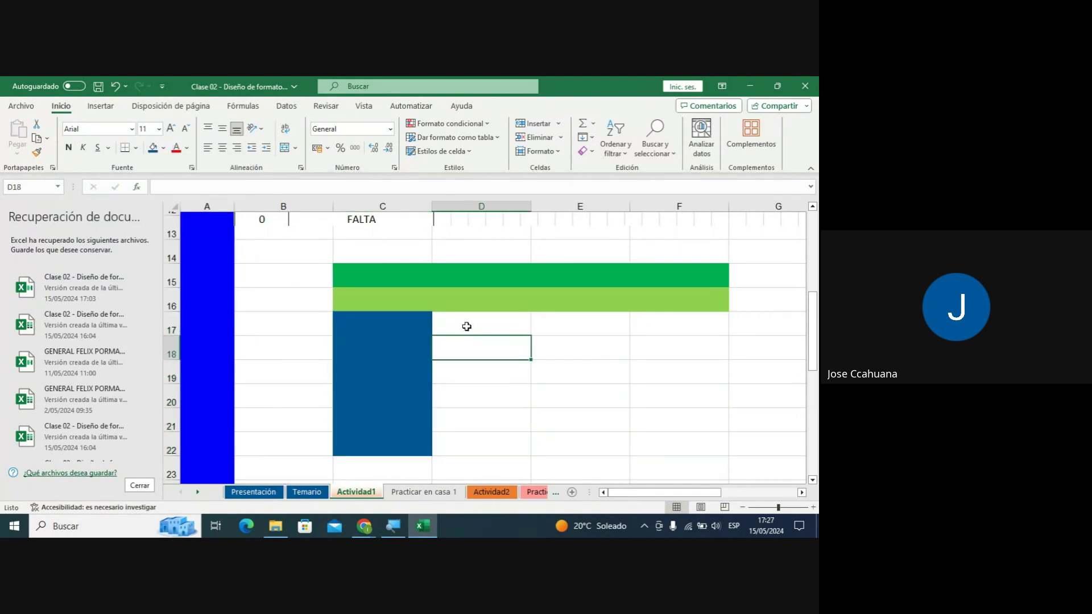
pyautogui.click(467, 326)
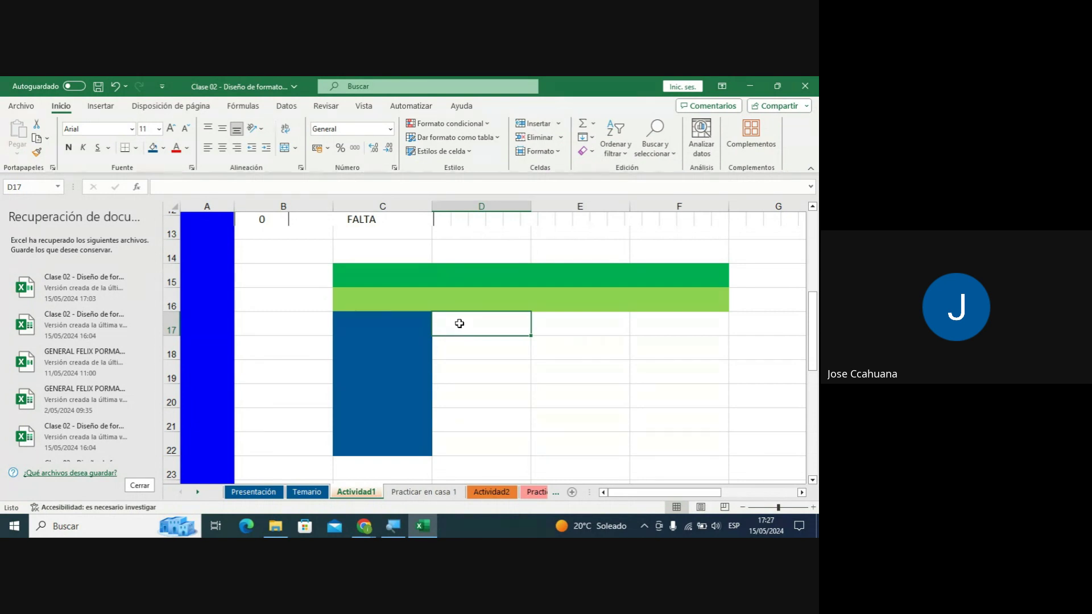
pyautogui.click(163, 148)
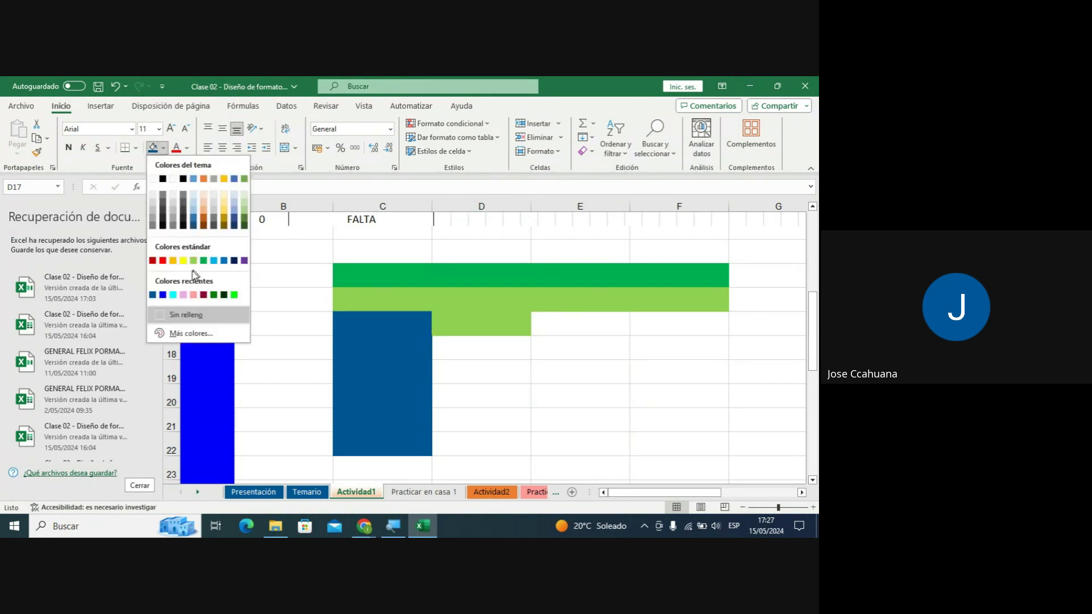
pyautogui.click(183, 261)
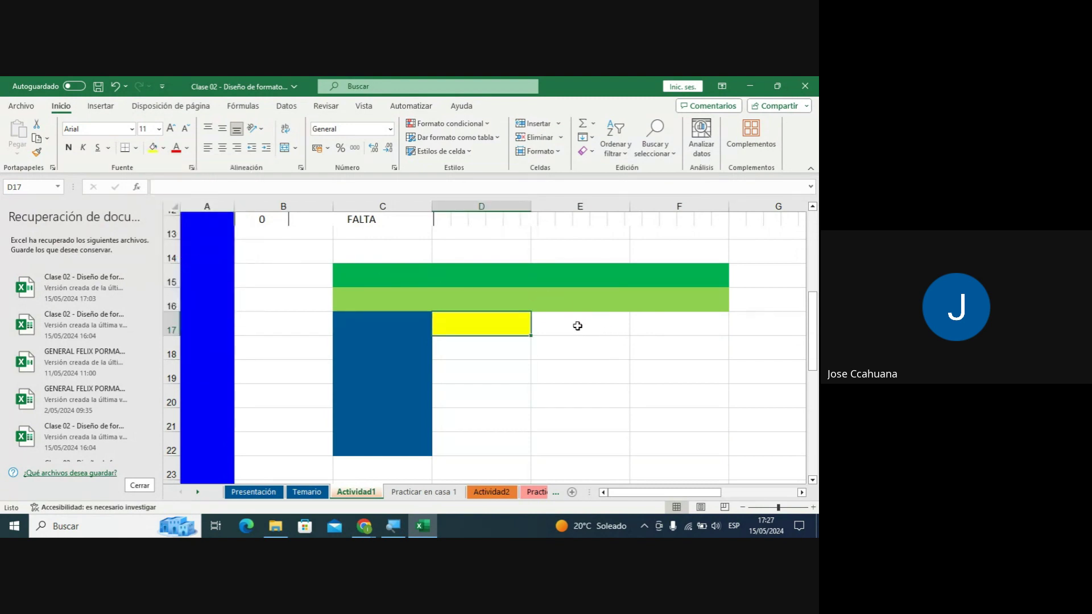
# Fill E17:F17 purple and D18:F22 light blue, then view the Actividad2 sheet.
pyautogui.moveTo(577, 326); pyautogui.dragTo(659, 325)
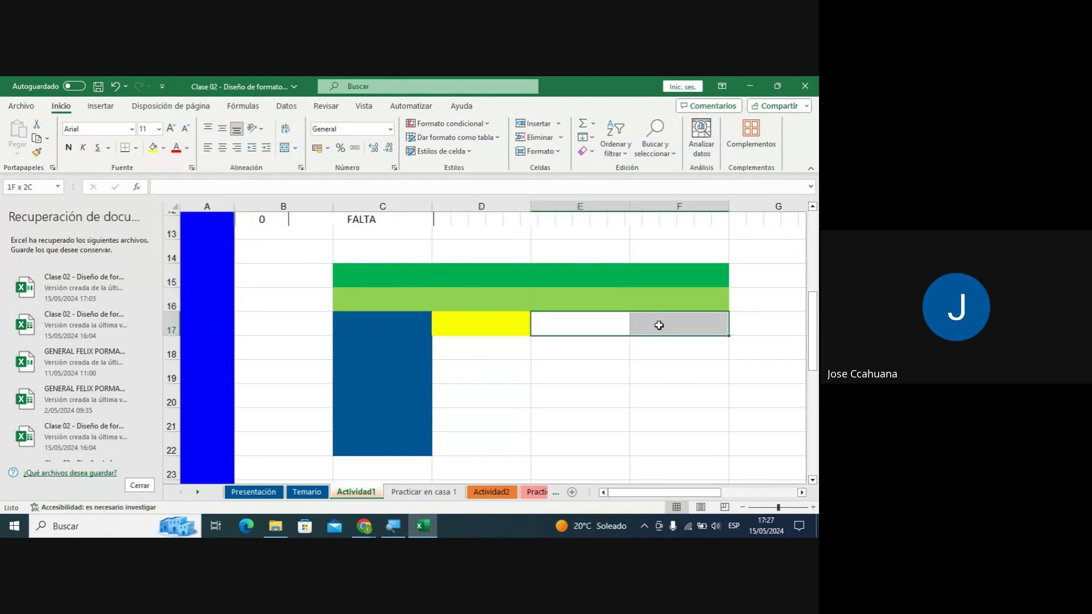
pyautogui.click(163, 148)
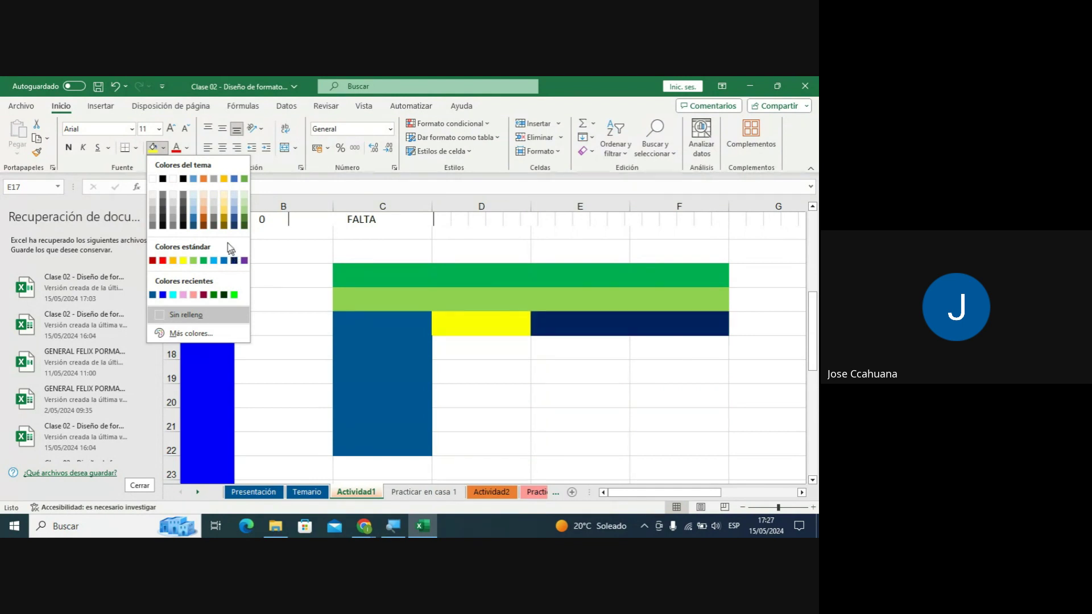
pyautogui.click(245, 261)
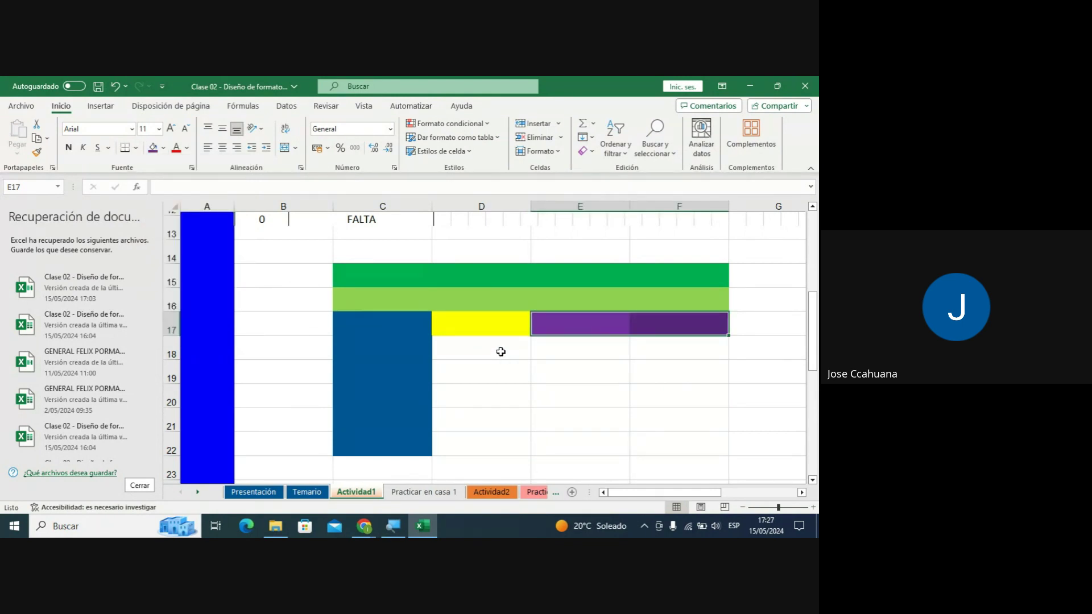
pyautogui.moveTo(480, 346)
pyautogui.mouseDown()
pyautogui.moveTo(698, 366)
pyautogui.moveTo(710, 442)
pyautogui.mouseUp()
pyautogui.click(164, 148)
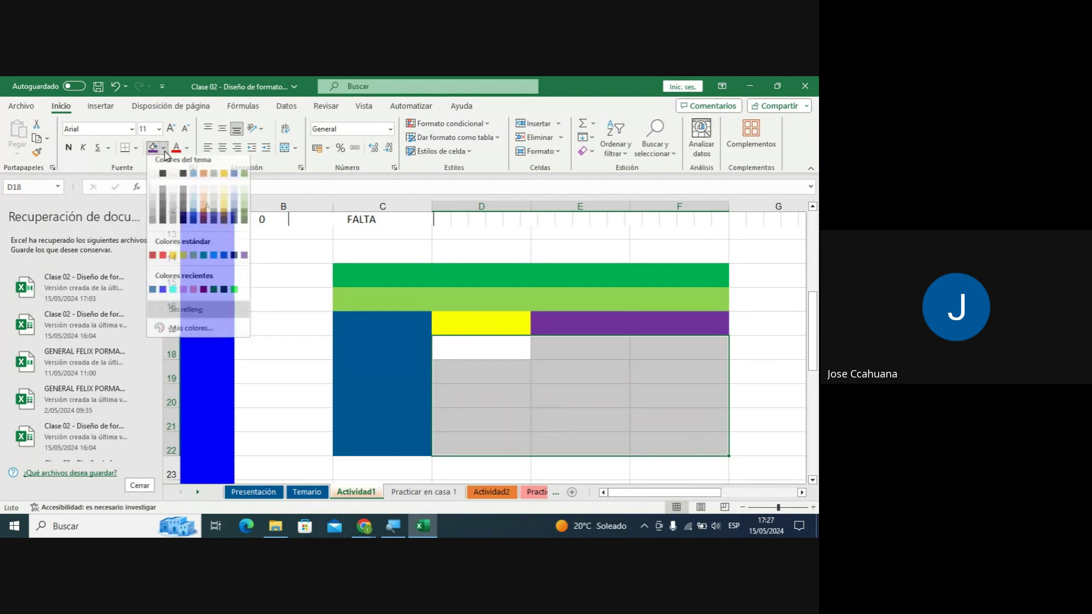
pyautogui.click(214, 260)
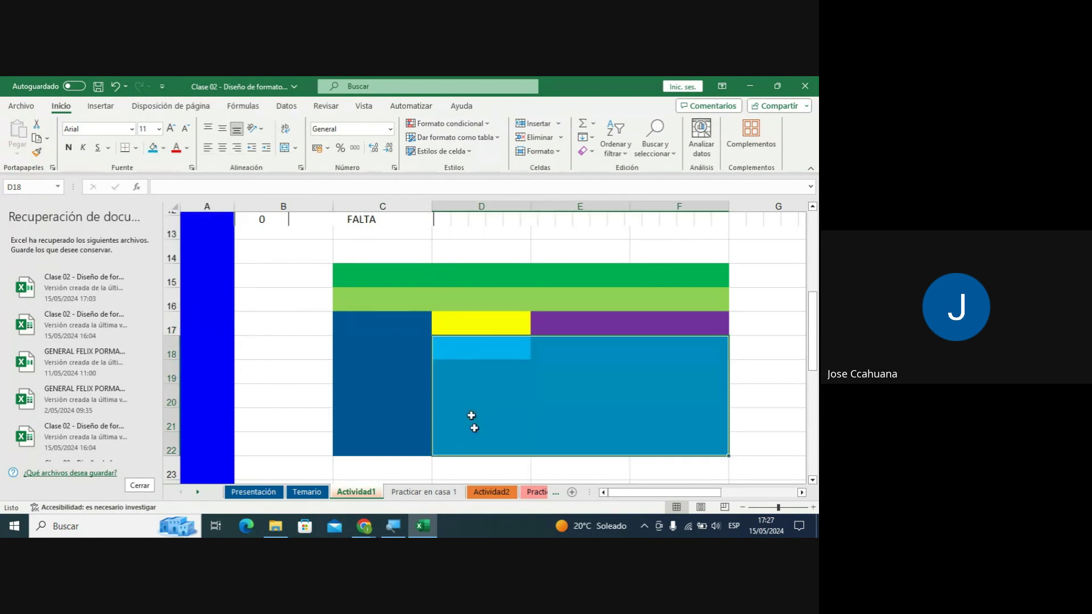
pyautogui.click(492, 492)
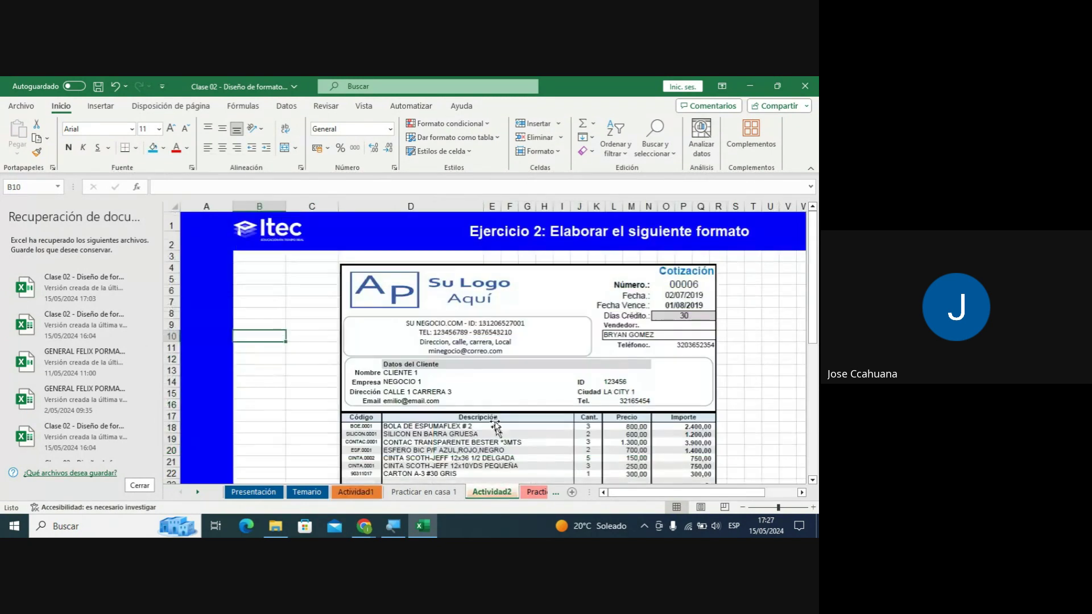
# Return to the Actividad1 sheet and select cell C19.
pyautogui.click(356, 492)
pyautogui.click(449, 395)
pyautogui.click(388, 376)
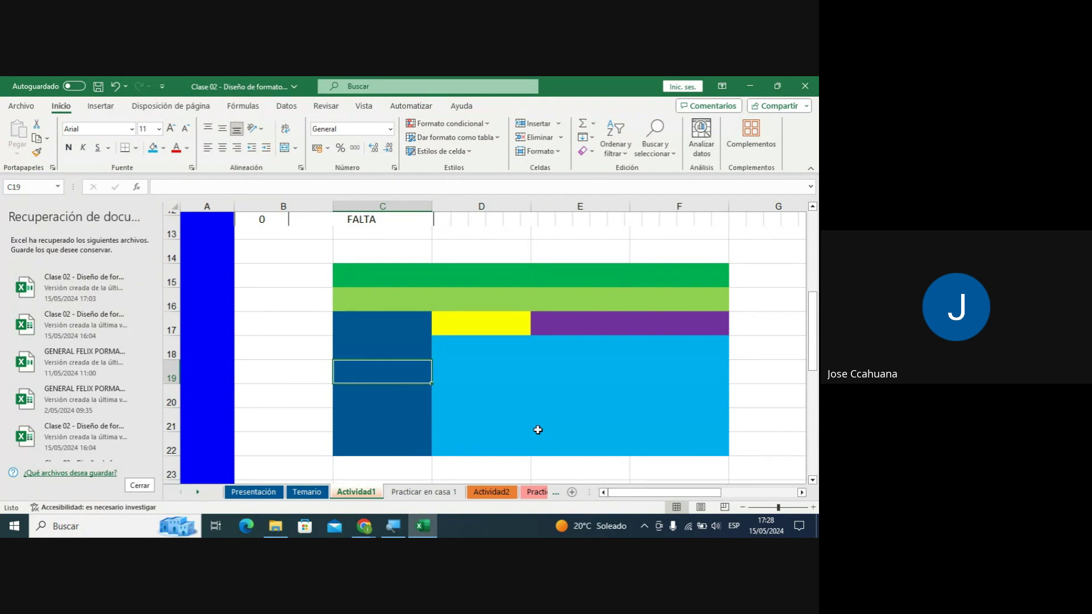
pyautogui.scroll(2, 527, 443)
pyautogui.scroll(1, 537, 410)
pyautogui.scroll(1, 537, 404)
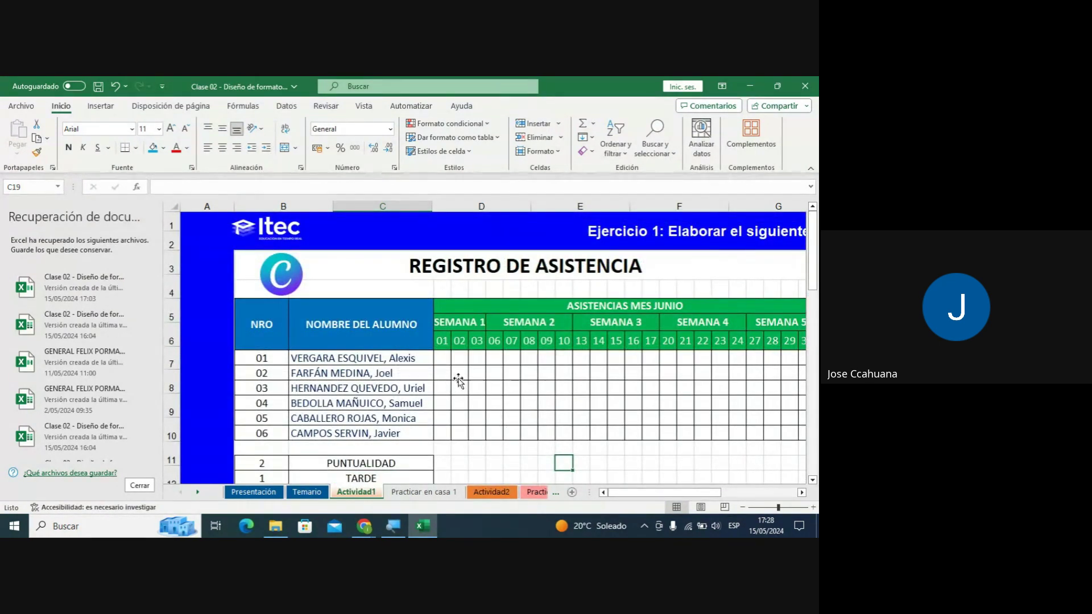
pyautogui.scroll(-1, 503, 394)
pyautogui.scroll(-1, 502, 394)
pyautogui.scroll(-2, 614, 377)
pyautogui.scroll(3, 628, 407)
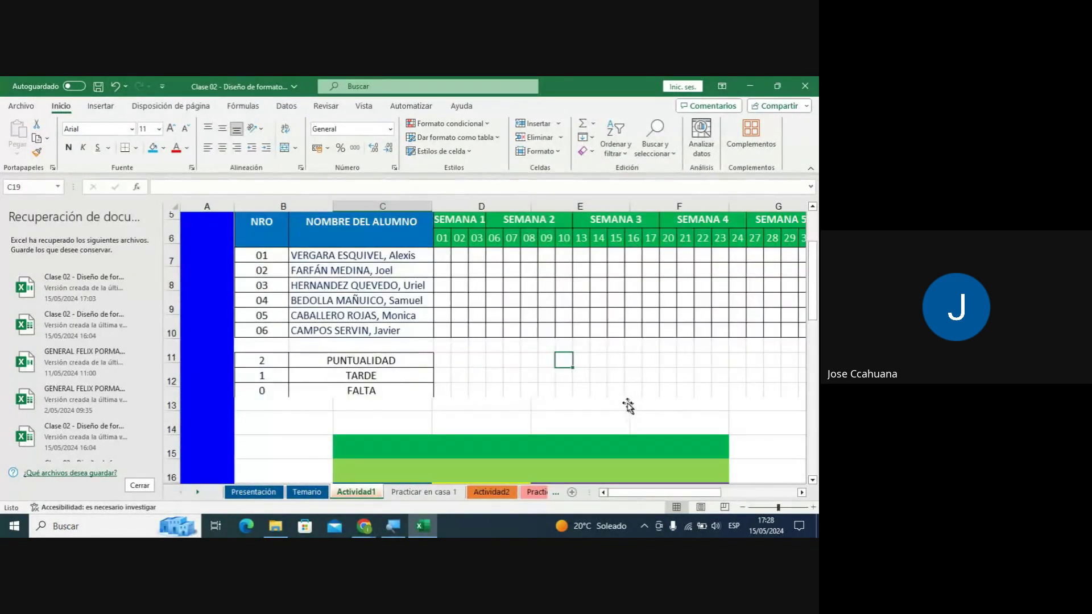
pyautogui.scroll(1, 596, 389)
pyautogui.moveTo(662, 492); pyautogui.dragTo(678, 494)
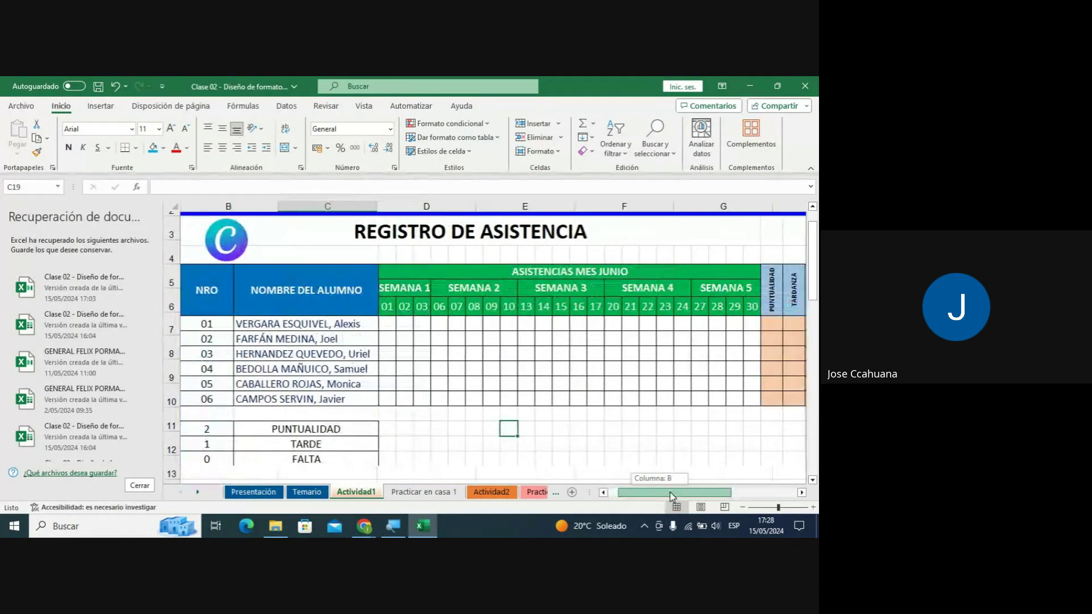
pyautogui.click(737, 299)
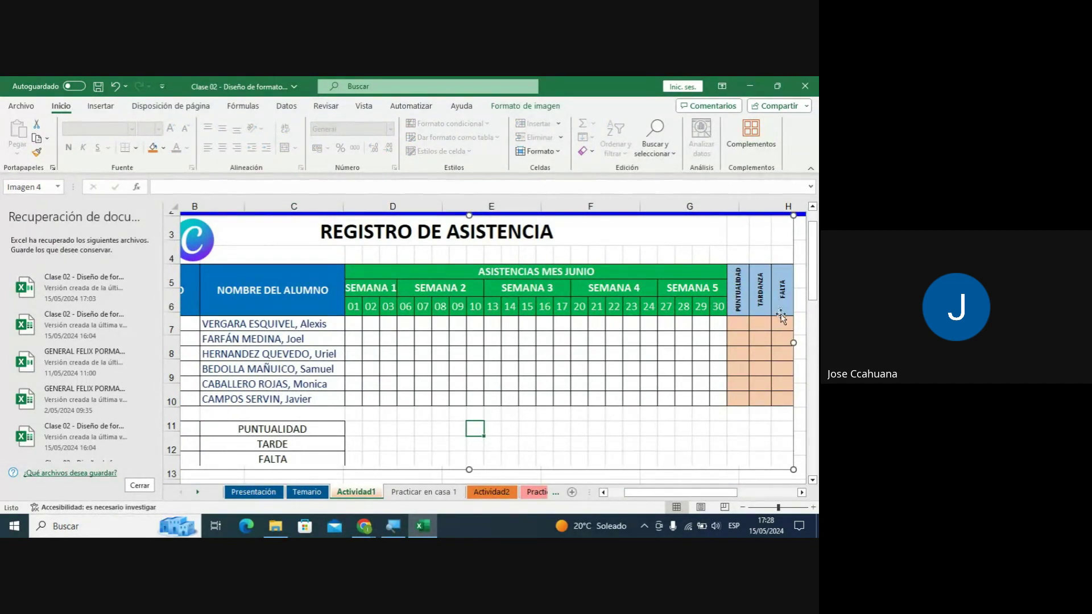
pyautogui.scroll(-1, 664, 361)
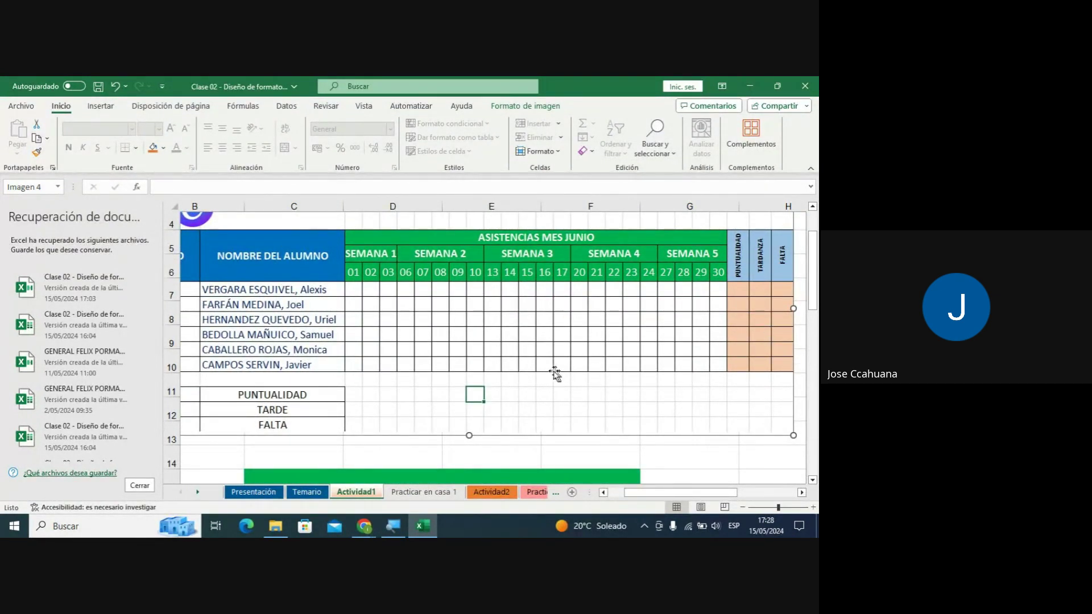
pyautogui.scroll(-1, 463, 329)
pyautogui.scroll(-2, 392, 358)
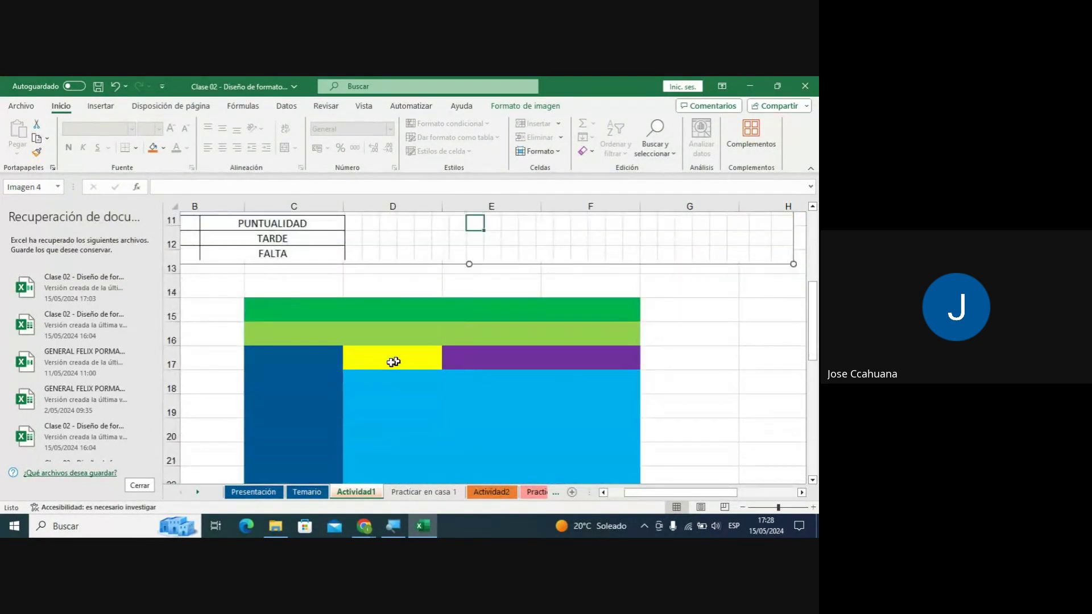
pyautogui.scroll(-1, 367, 366)
pyautogui.scroll(1, 367, 366)
pyautogui.scroll(-1, 367, 366)
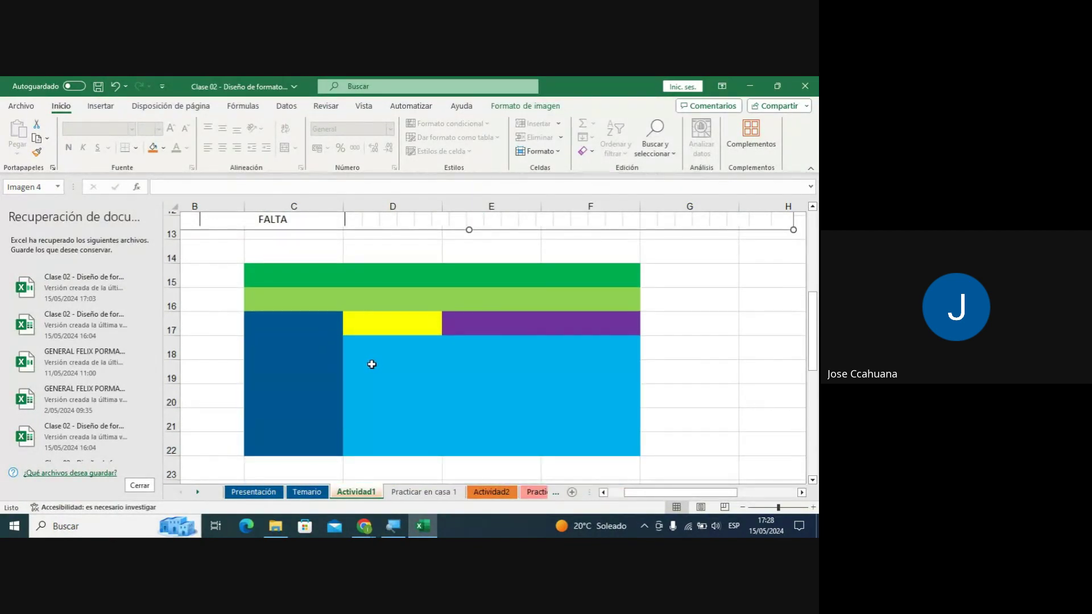
pyautogui.scroll(2, 304, 276)
pyautogui.scroll(1, 353, 265)
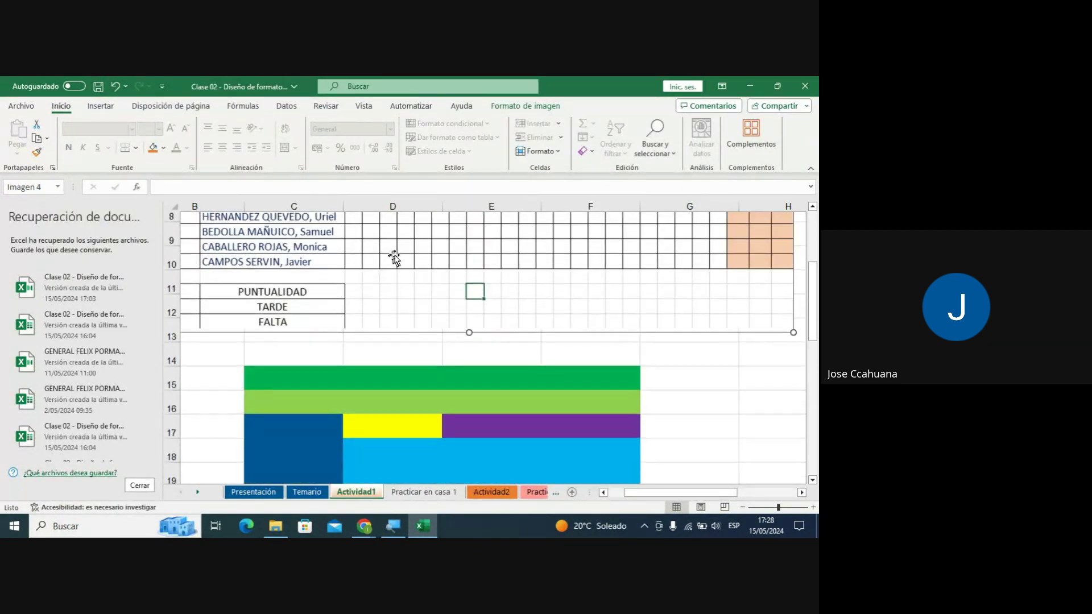
pyautogui.scroll(2, 449, 255)
pyautogui.scroll(1, 586, 276)
pyautogui.scroll(1, 675, 299)
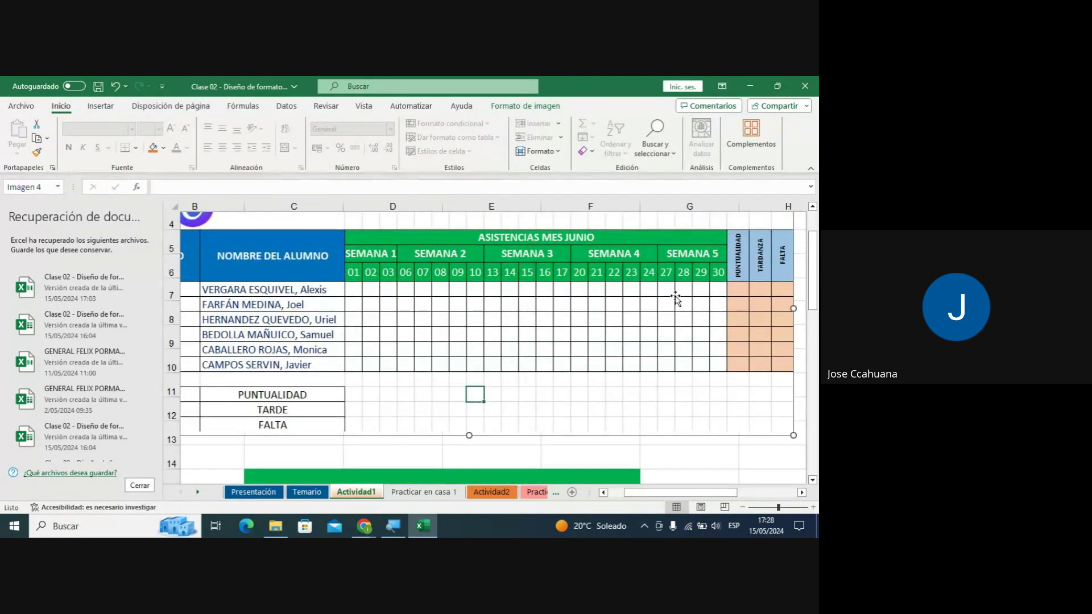
pyautogui.scroll(-1, 675, 299)
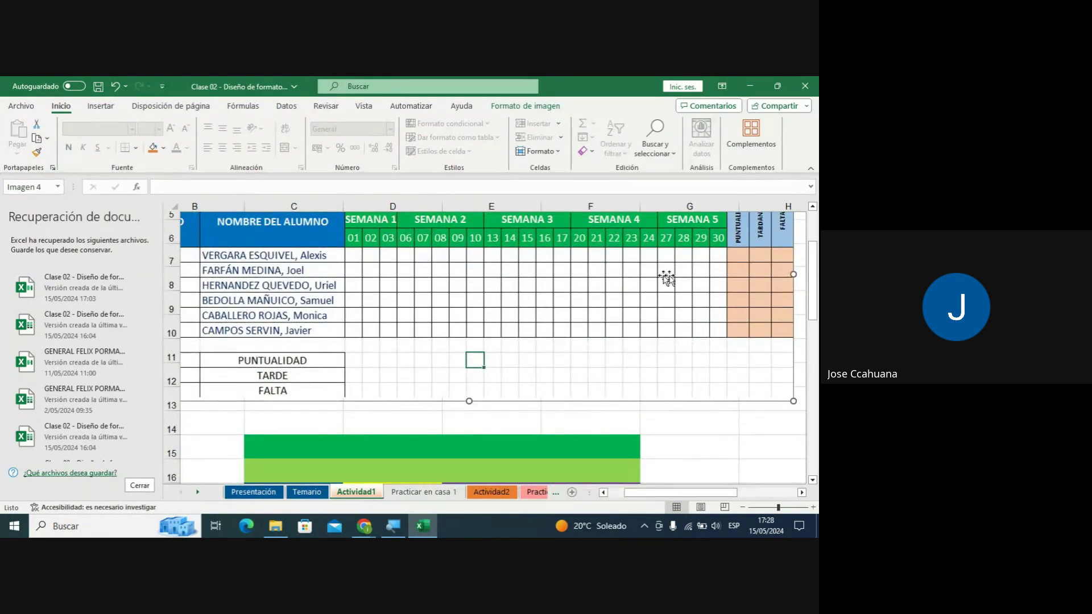
pyautogui.scroll(-1, 704, 300)
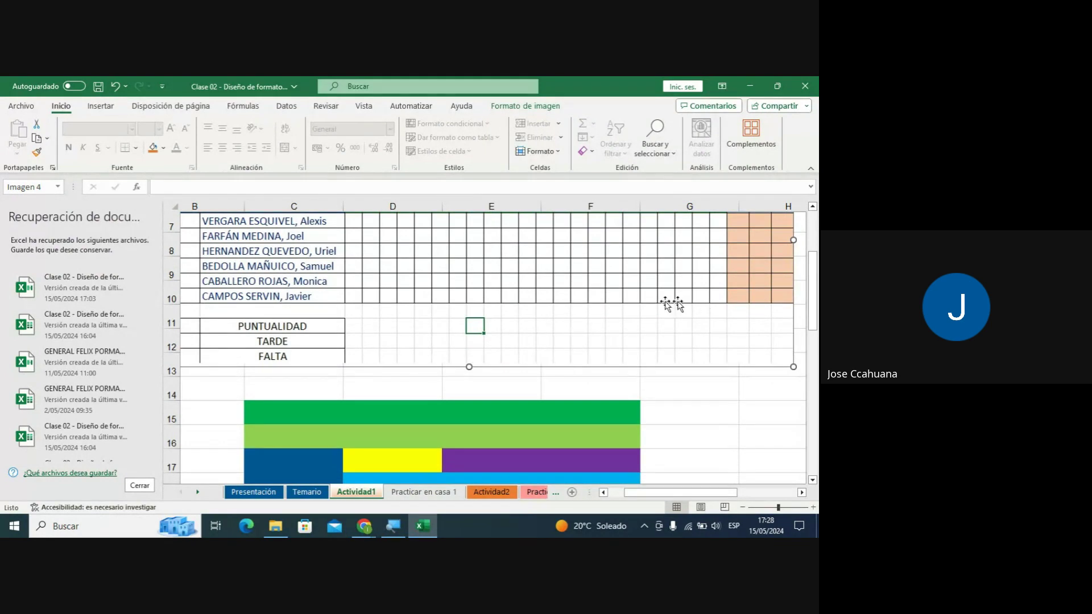
pyautogui.scroll(-2, 328, 331)
pyautogui.scroll(-2, 327, 331)
pyautogui.click(301, 277)
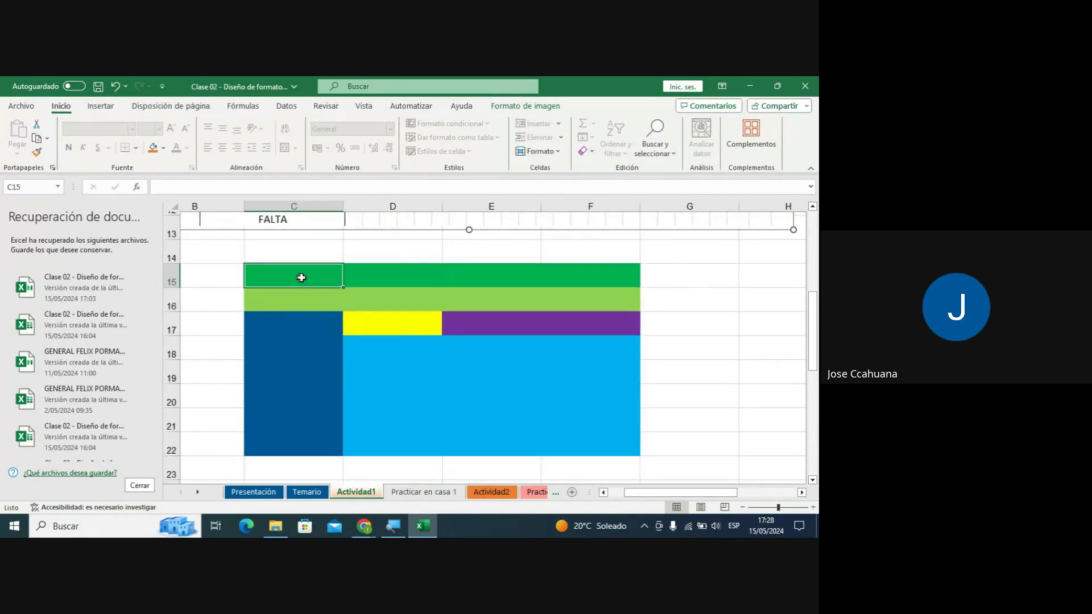
pyautogui.moveTo(301, 277); pyautogui.dragTo(598, 441)
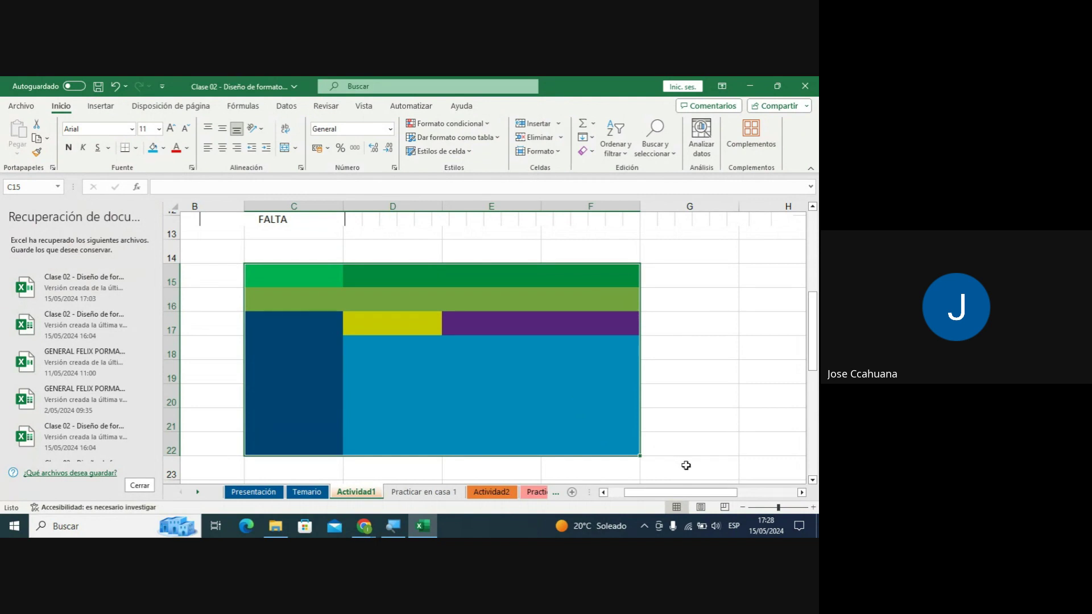
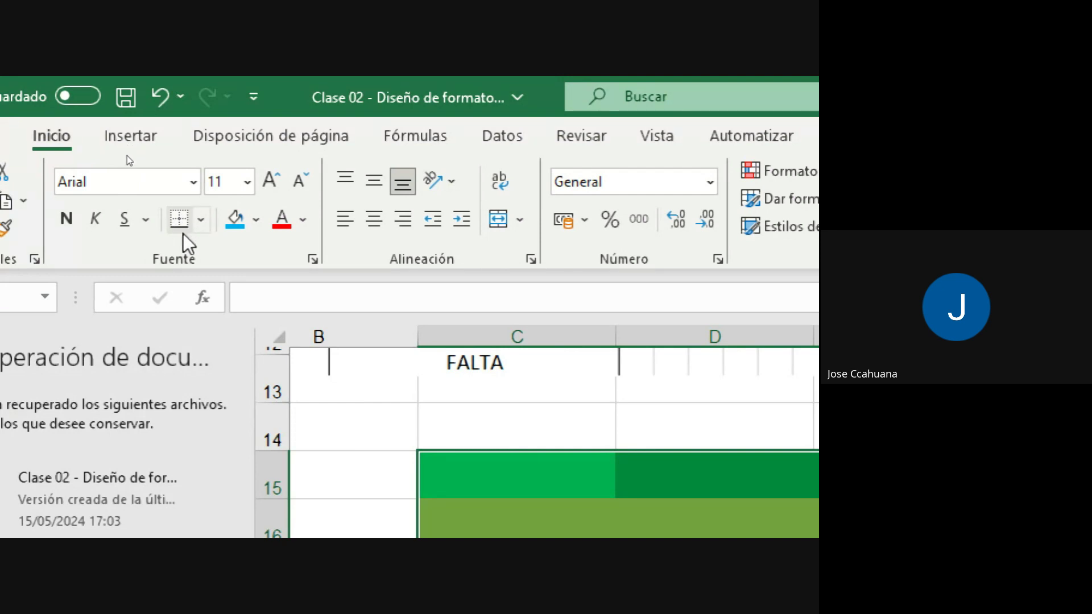
# Apply Todos los bordes so every cell in C15:F22 gets thin black borders.
pyautogui.click(203, 223)
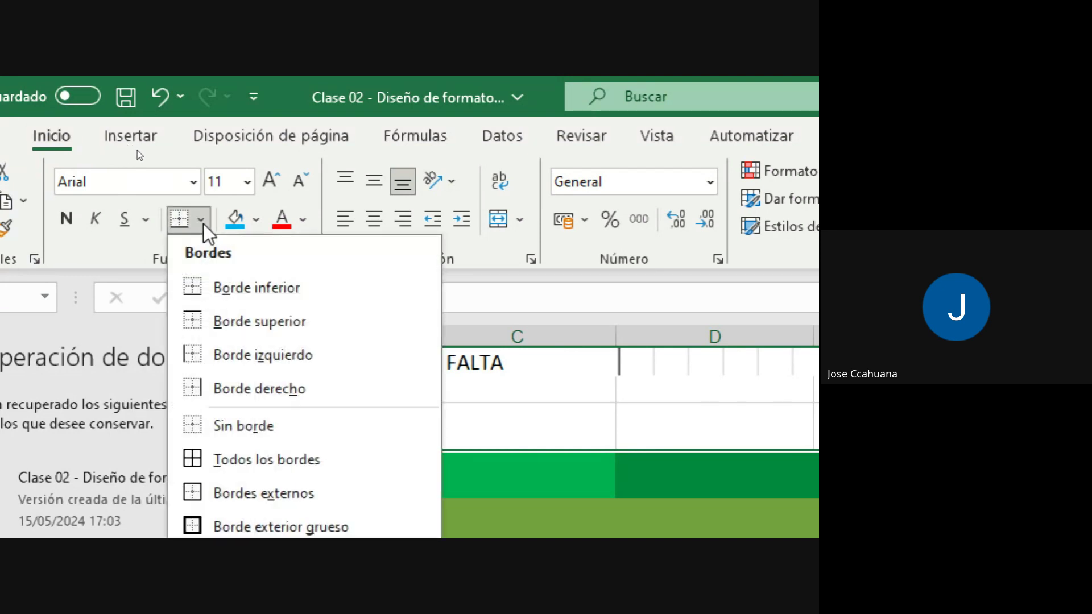
pyautogui.click(260, 462)
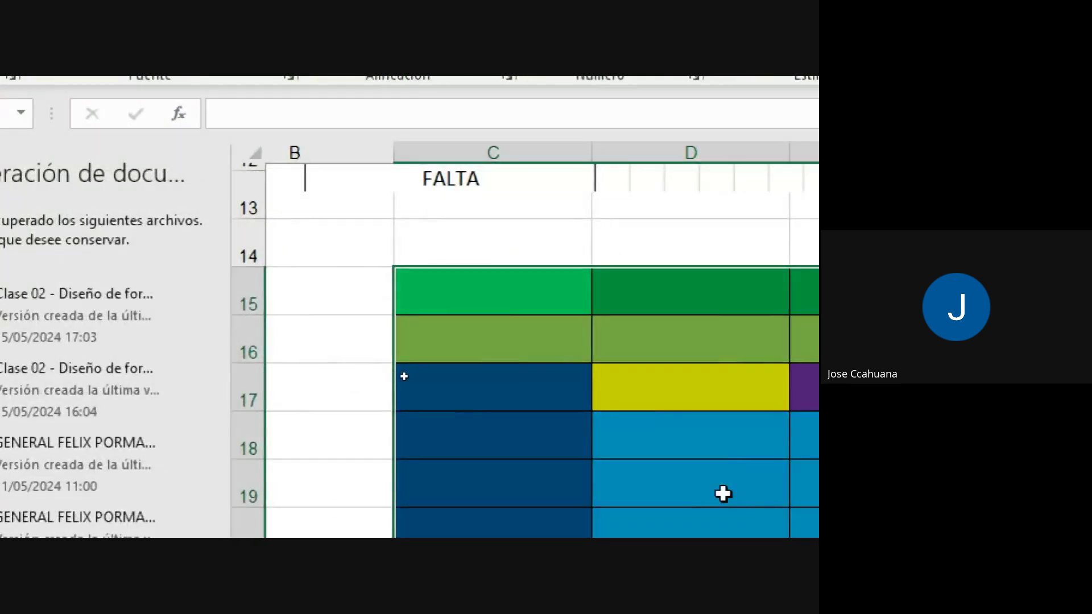
pyautogui.click(581, 476)
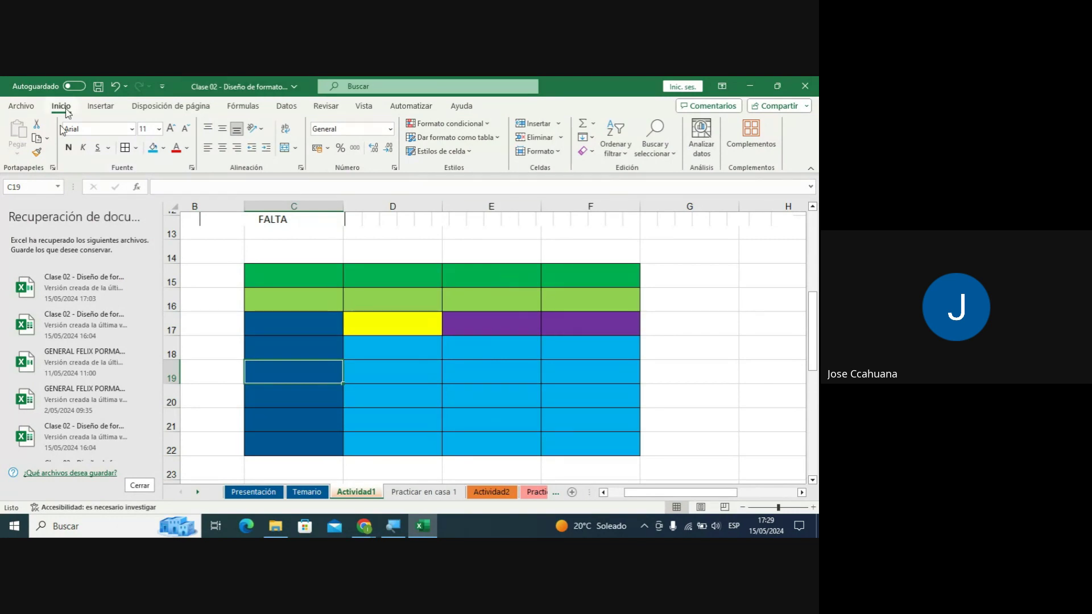
pyautogui.moveTo(285, 271)
pyautogui.mouseDown()
pyautogui.moveTo(577, 368)
pyautogui.moveTo(570, 434)
pyautogui.mouseUp()
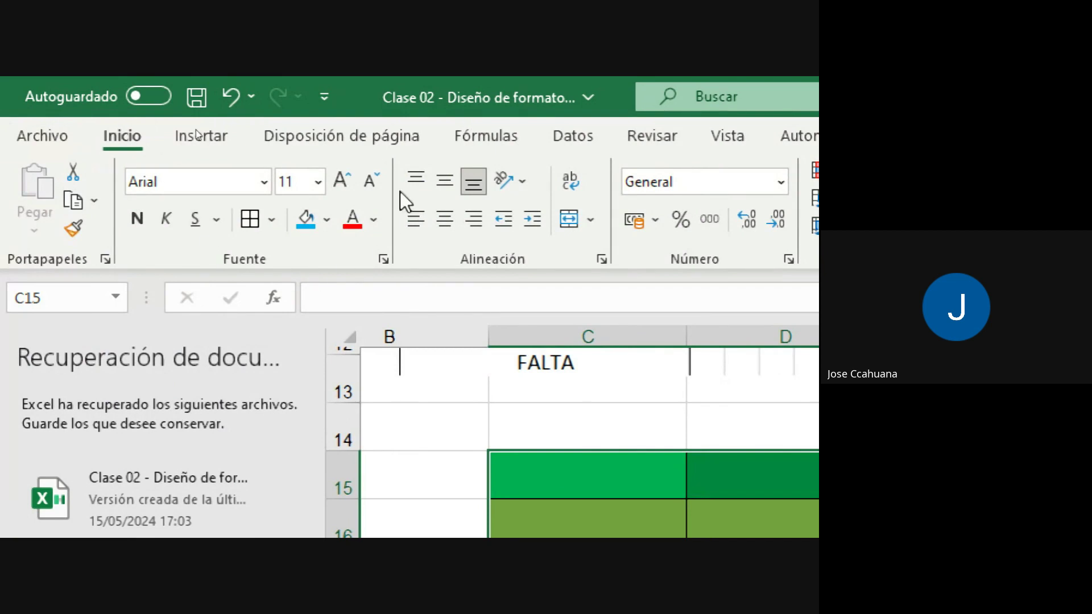
pyautogui.click(272, 221)
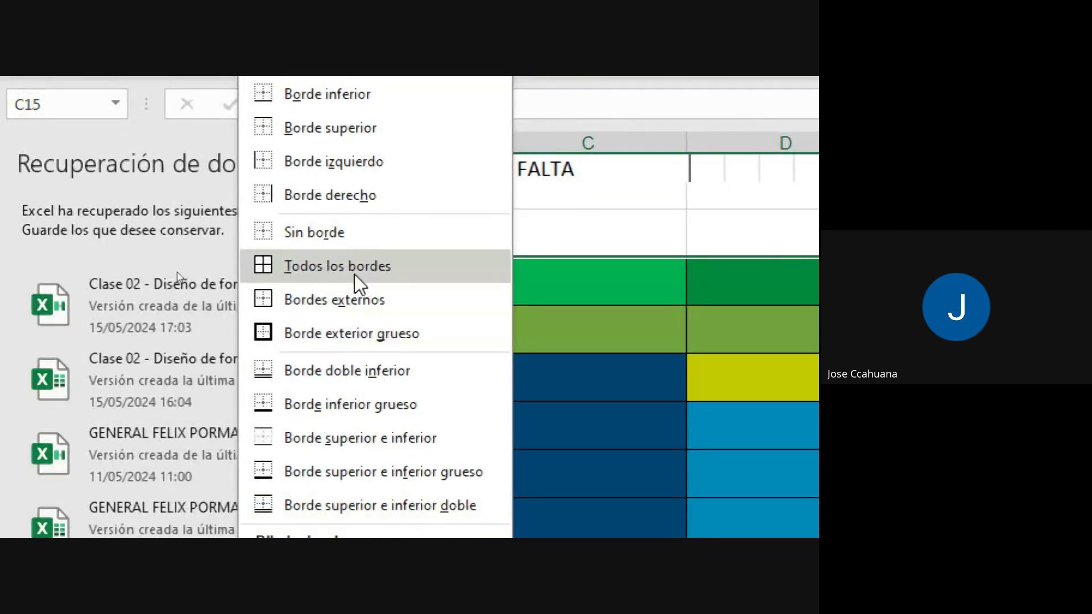
pyautogui.click(354, 272)
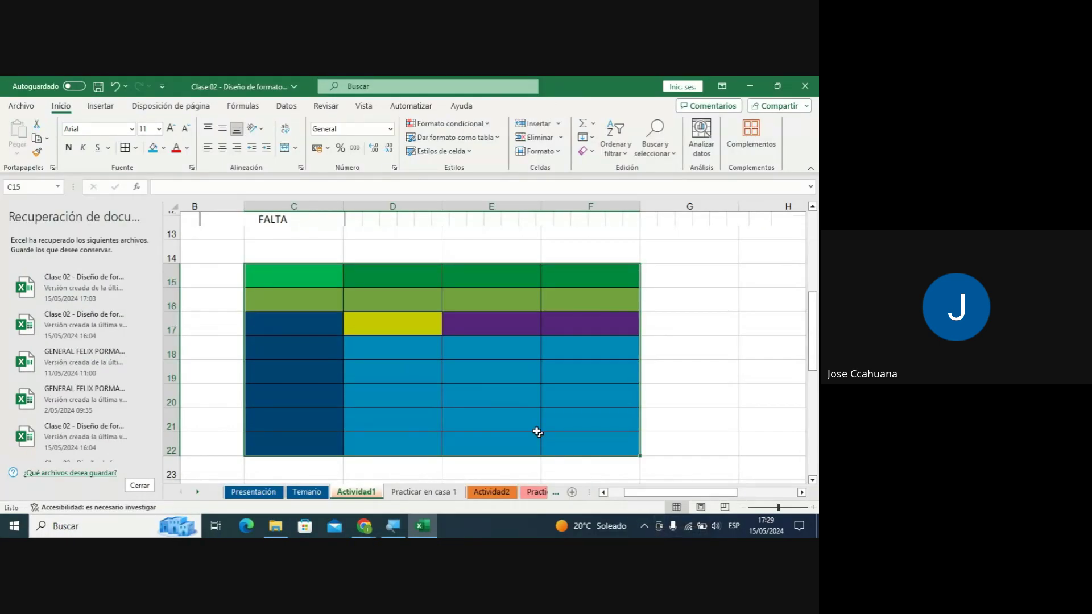
pyautogui.click(526, 403)
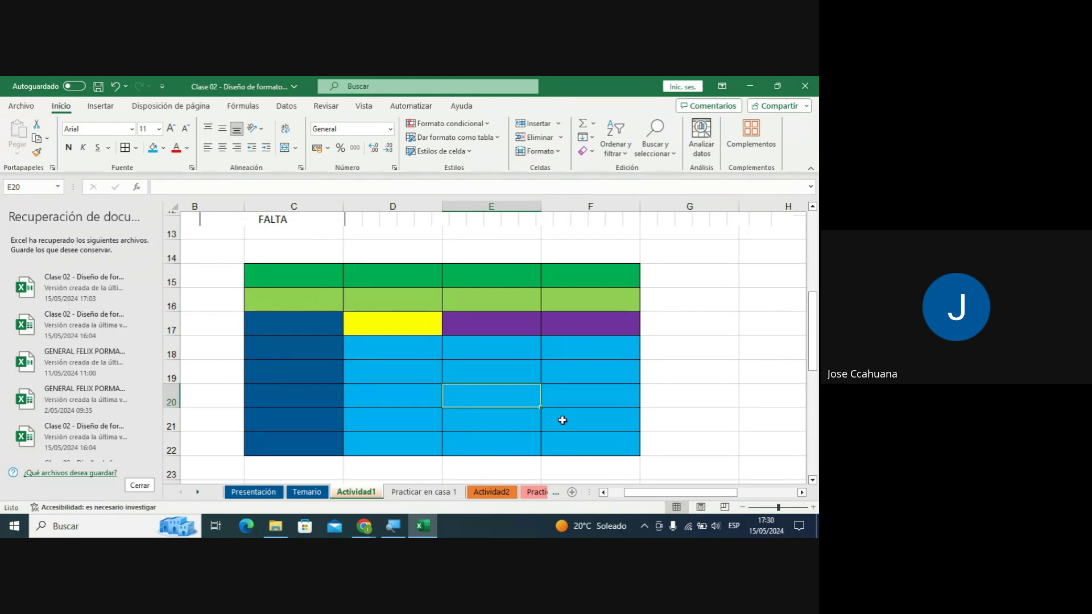
pyautogui.scroll(1, 480, 302)
pyautogui.scroll(2, 477, 304)
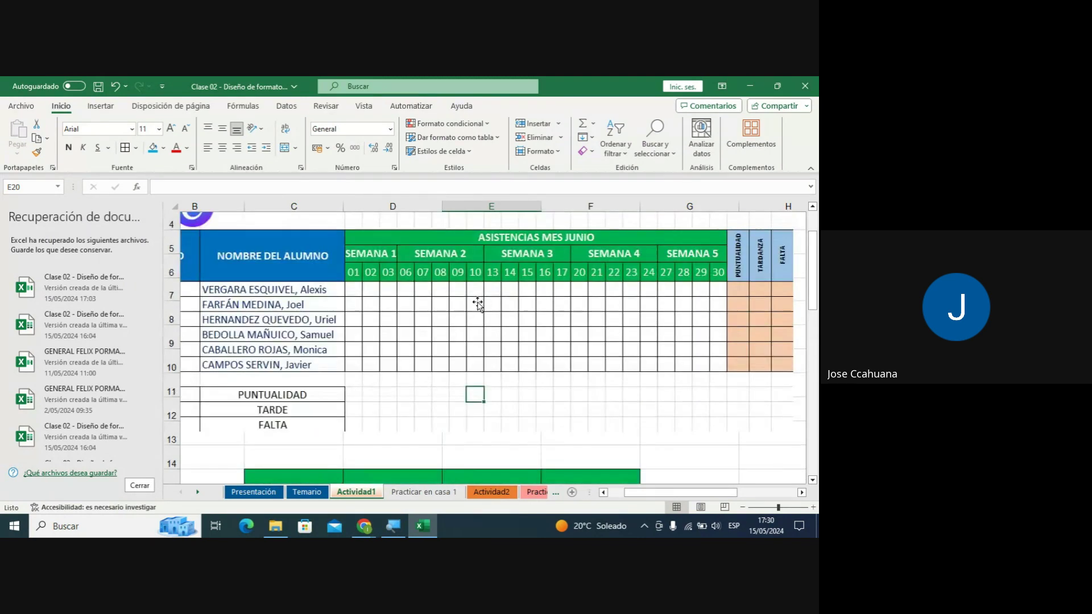
pyautogui.scroll(1, 477, 304)
pyautogui.scroll(2, 645, 367)
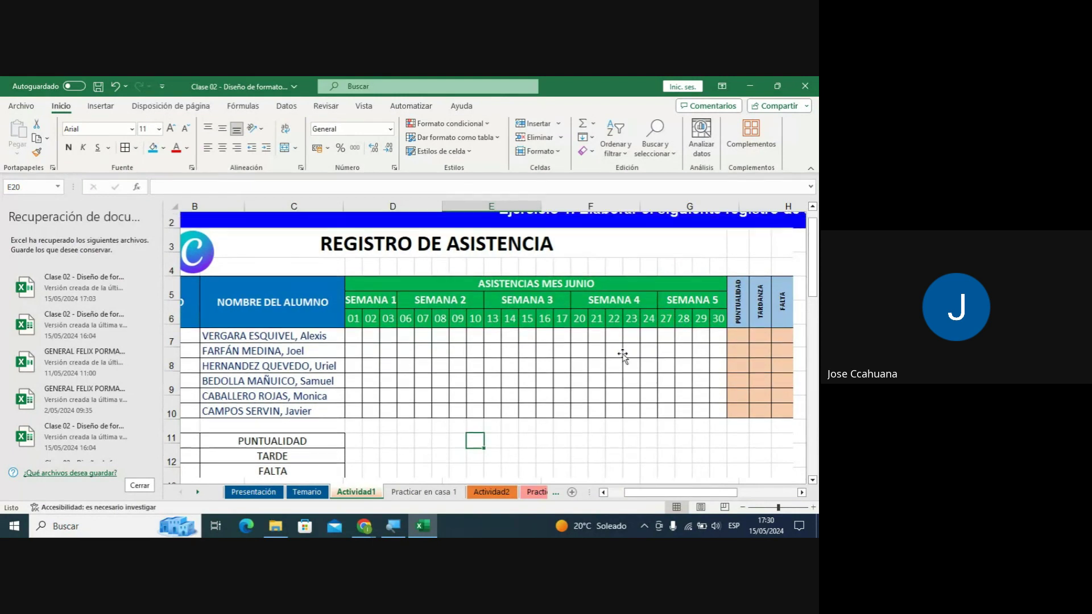
pyautogui.moveTo(648, 490); pyautogui.dragTo(632, 490)
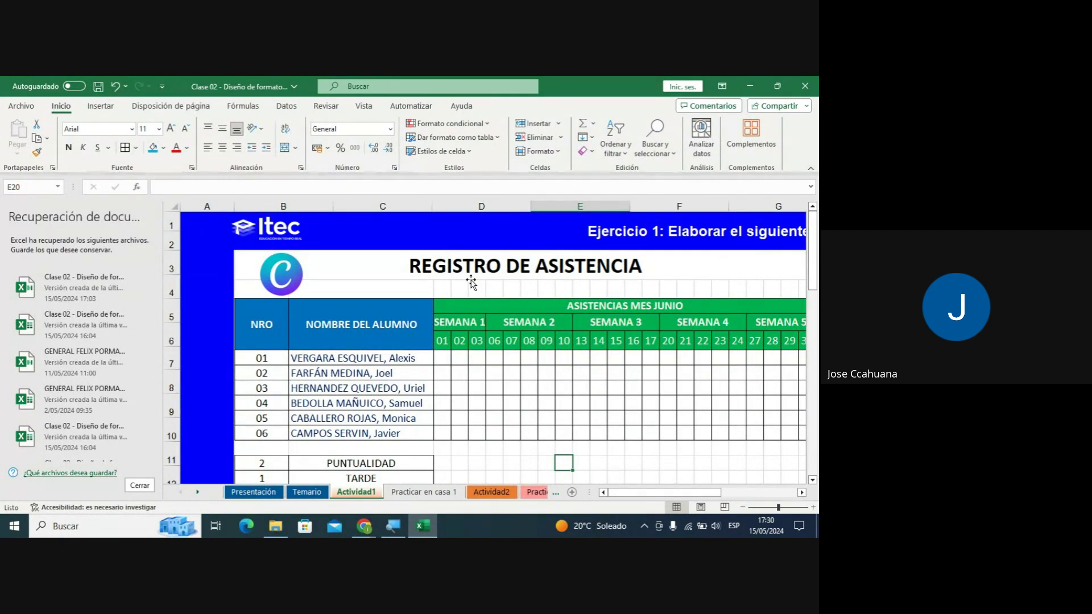
pyautogui.scroll(-2, 519, 370)
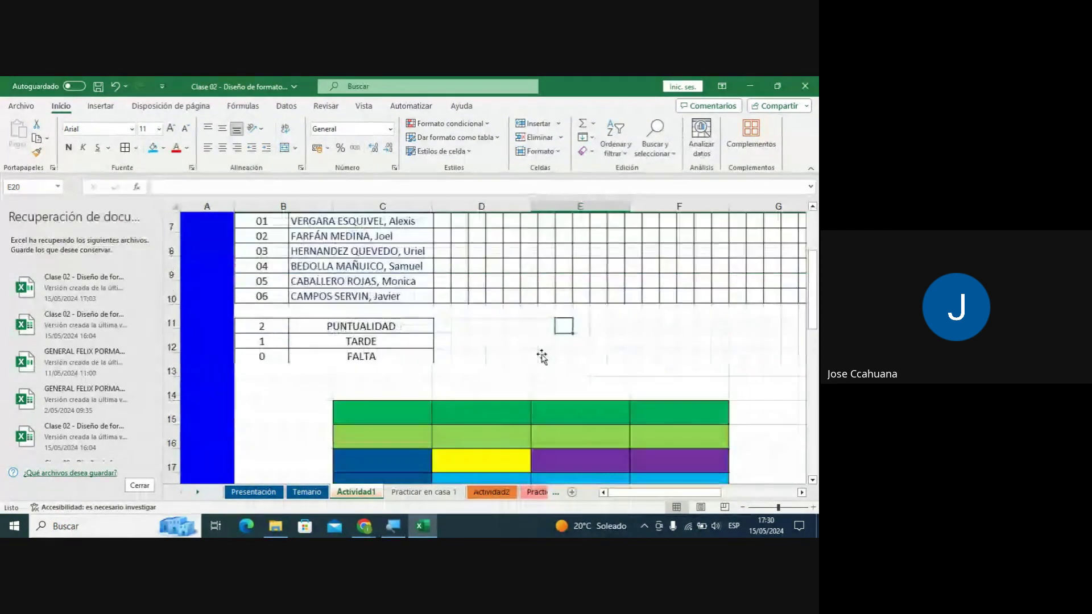
pyautogui.moveTo(397, 385); pyautogui.dragTo(676, 385)
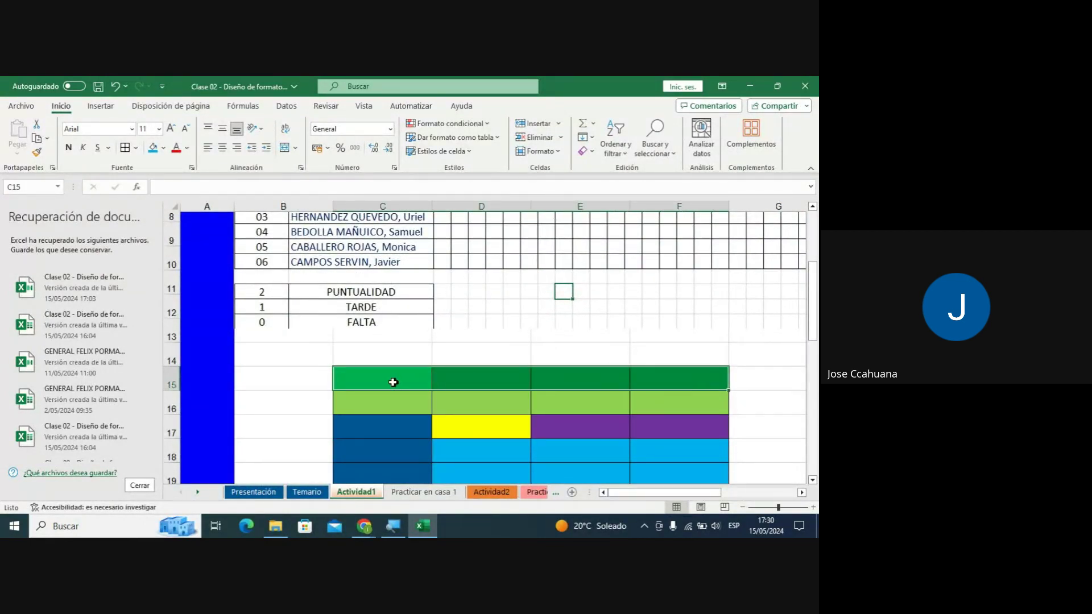
# Merge and centre C15:F15 and enter the title 'ASISTENCIA MES JUNIO'.
pyautogui.click(285, 147)
pyautogui.scroll(2, 603, 319)
pyautogui.scroll(1, 605, 307)
pyautogui.scroll(-3, 606, 307)
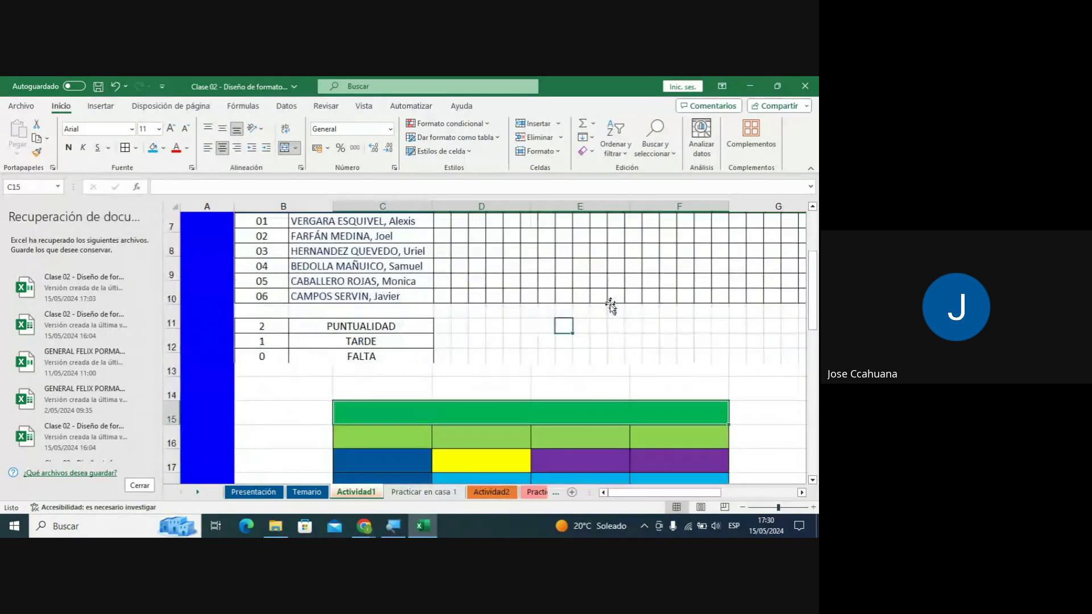
pyautogui.write('ASI')
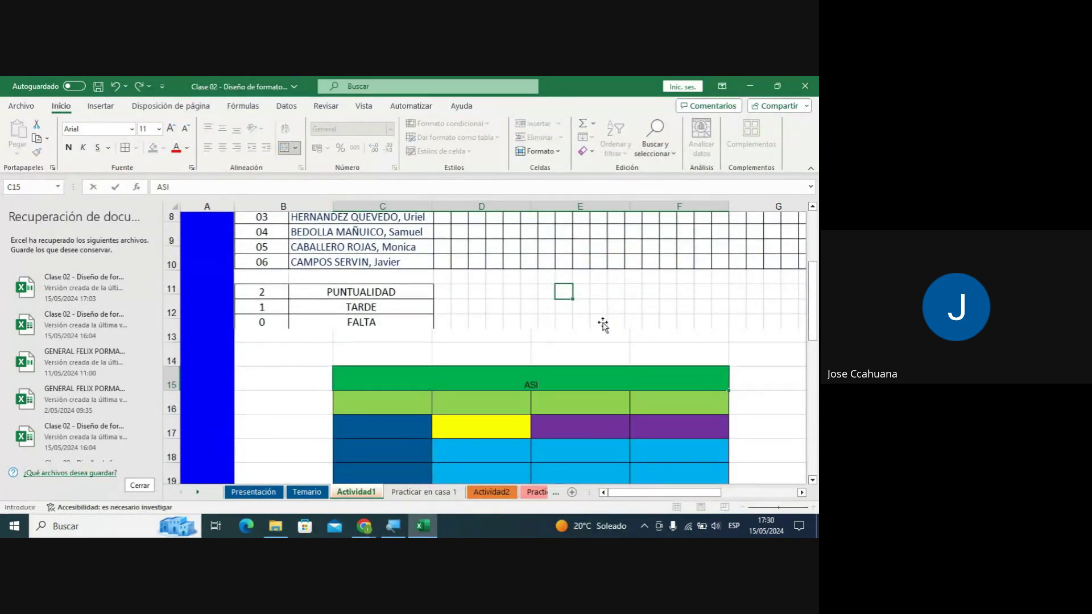
pyautogui.write('STENCIA ME')
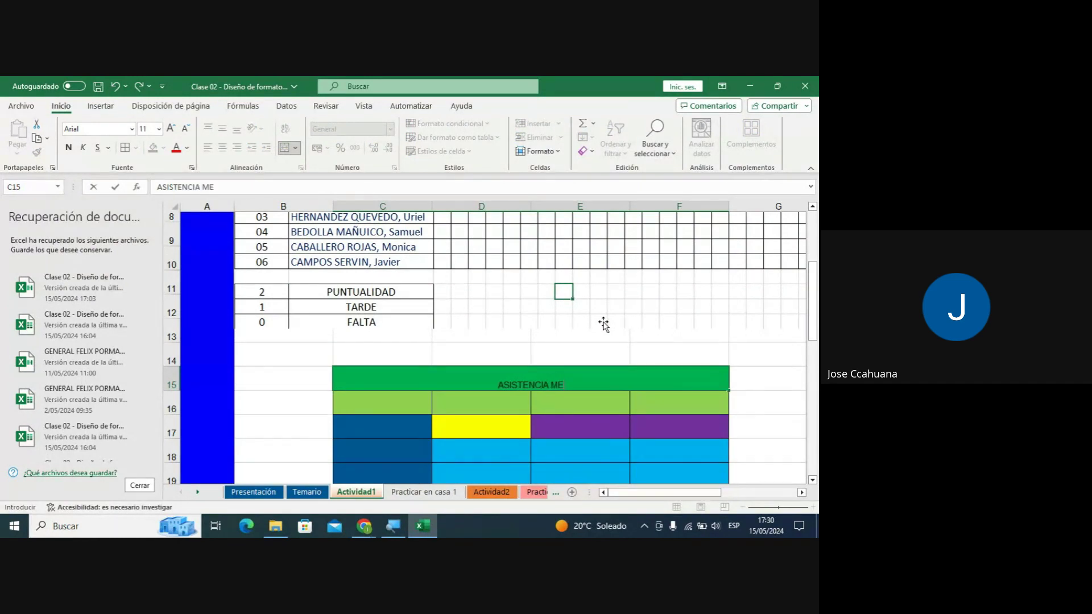
pyautogui.write('S JUNIO')
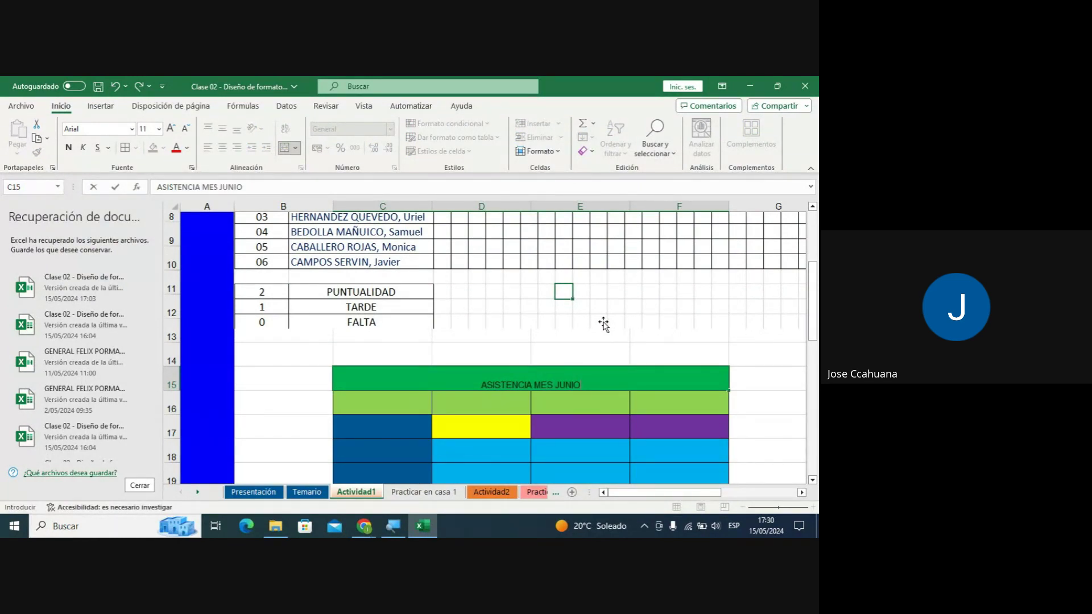
pyautogui.press('Return')
pyautogui.click(565, 385)
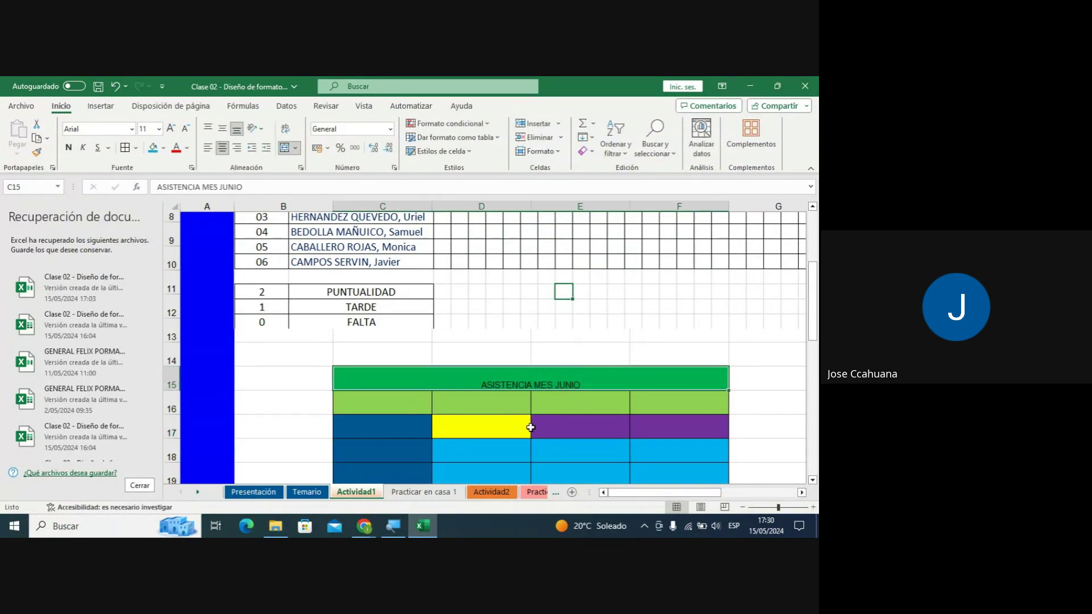
# Make the ASISTENCIA MES JUNIO title bold.
pyautogui.click(505, 416)
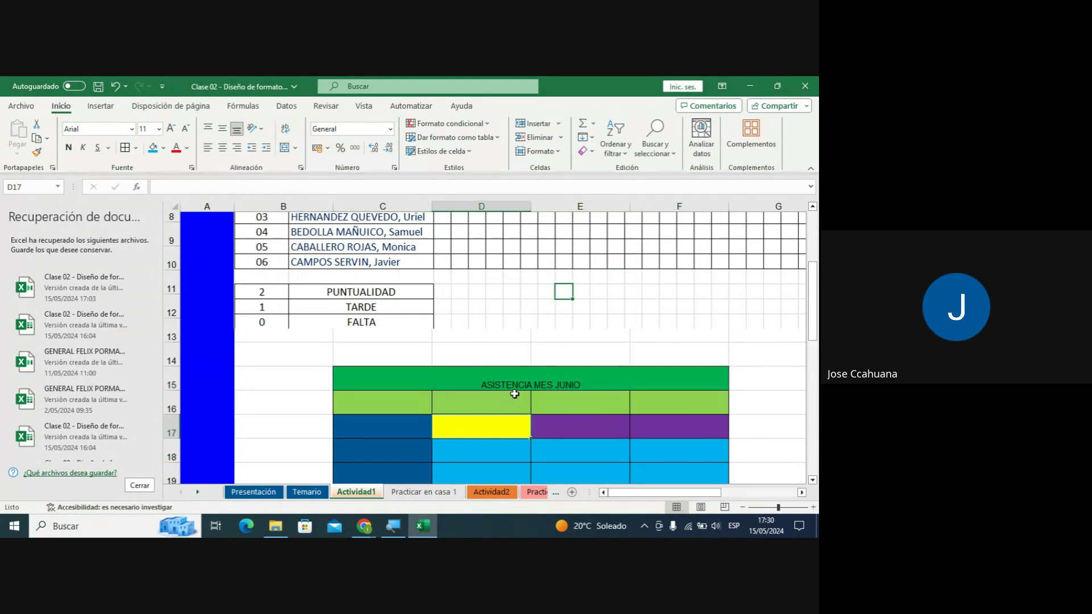
pyautogui.click(560, 379)
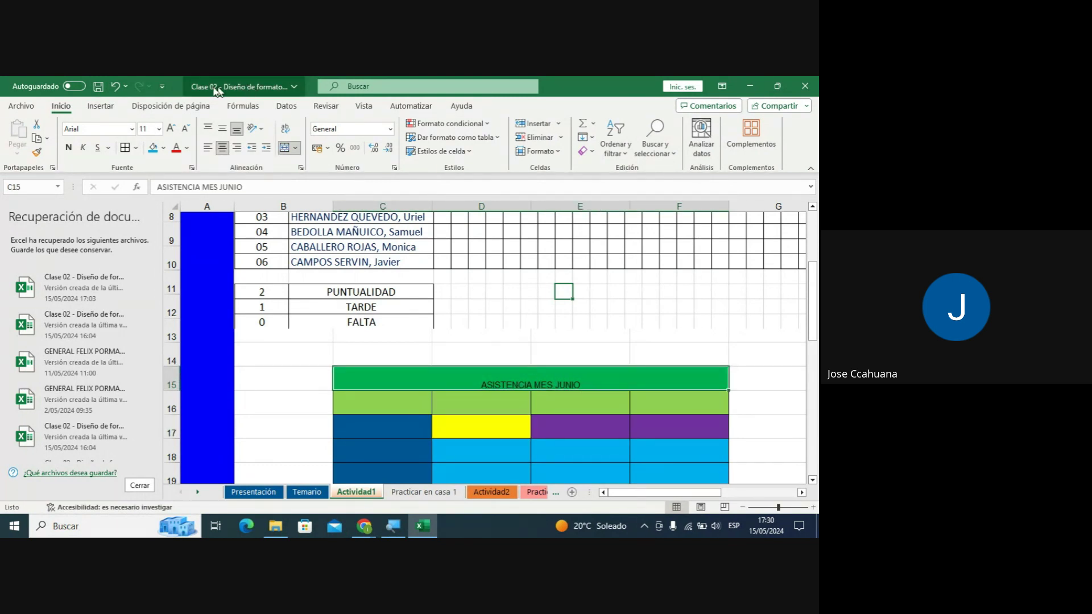
pyautogui.click(70, 148)
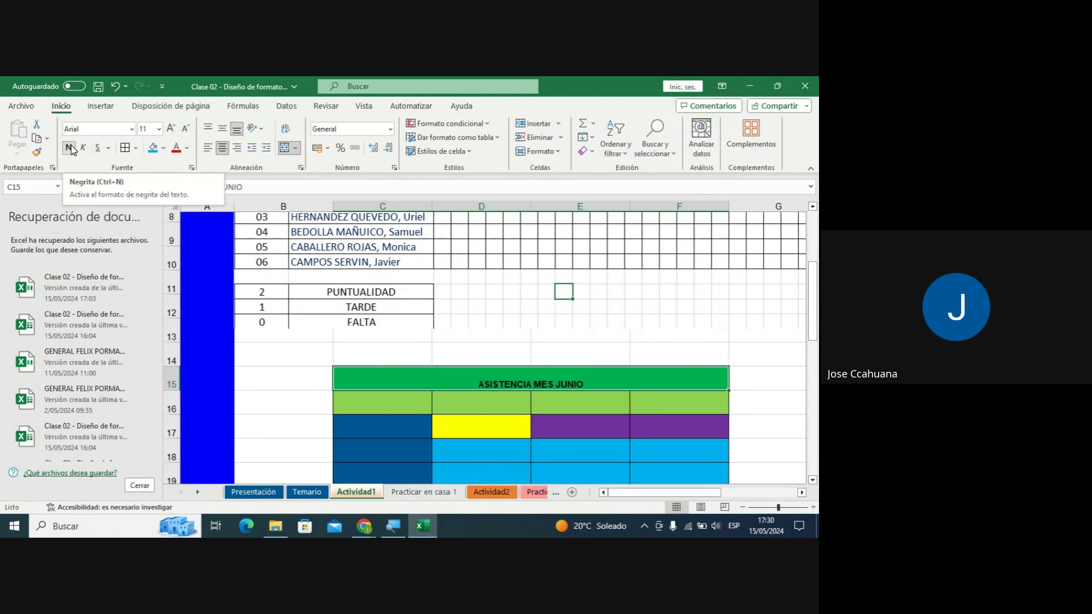
# Set the title font to 22-point Amasis MT Pro.
pyautogui.click(158, 129)
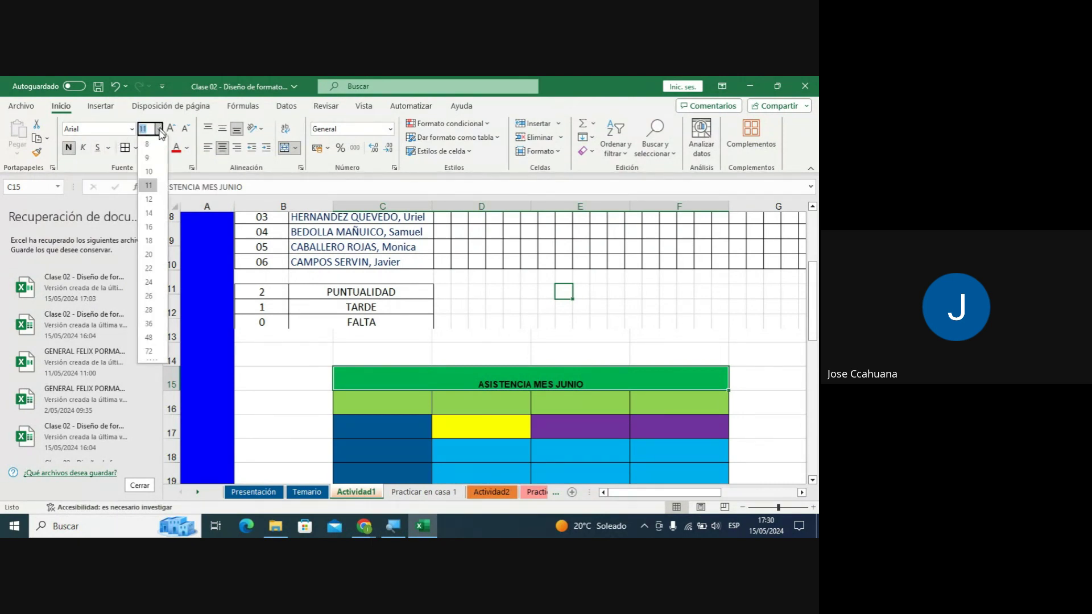
pyautogui.click(149, 268)
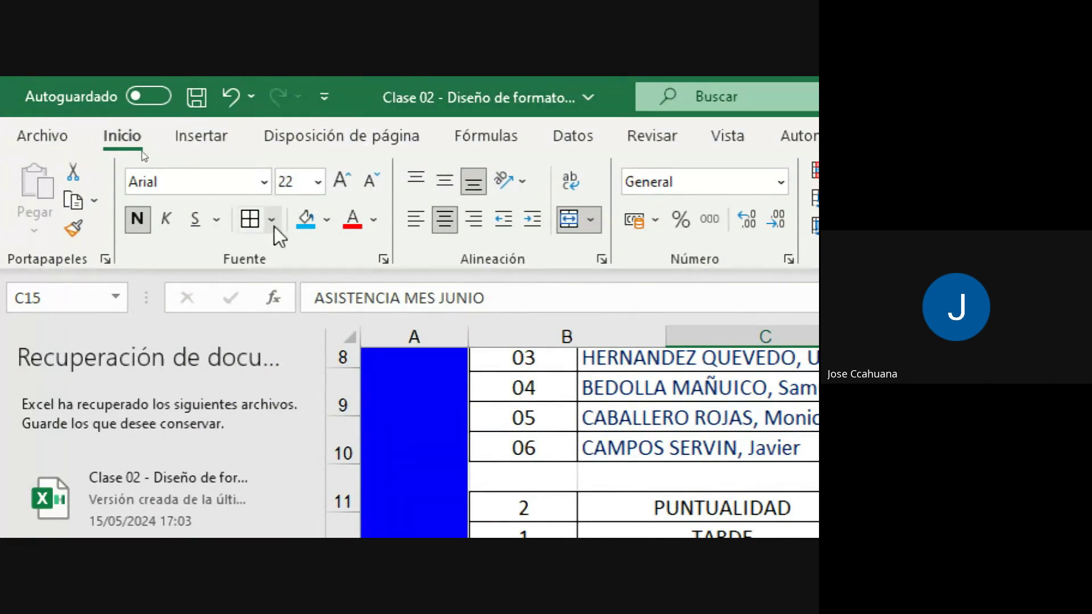
pyautogui.click(265, 183)
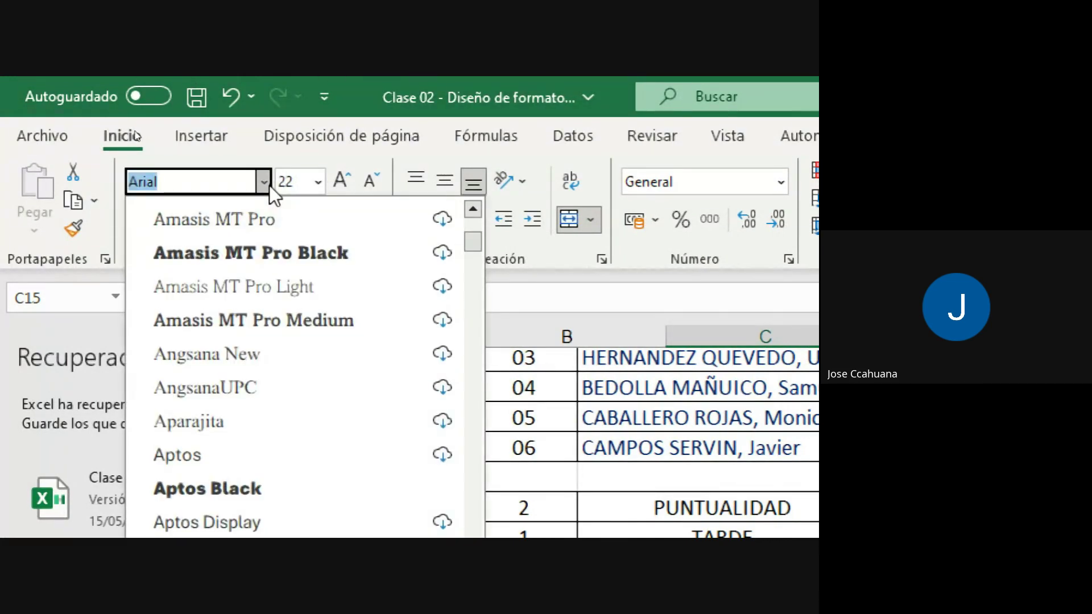
pyautogui.click(255, 220)
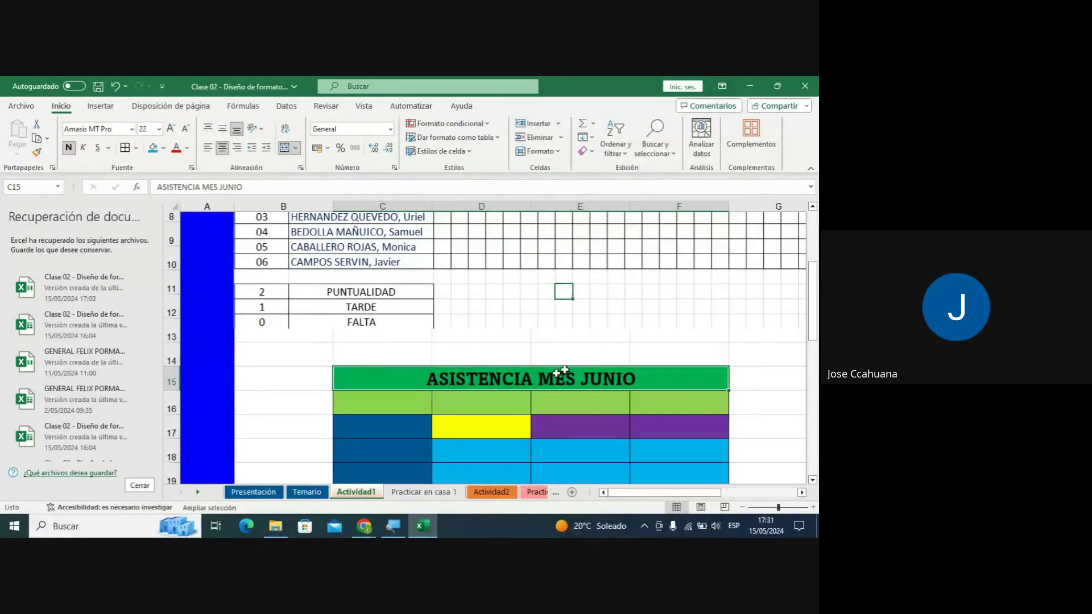
# Move the merged title cell down from row 15 to row 16.
pyautogui.moveTo(561, 371); pyautogui.dragTo(511, 394)
pyautogui.click(489, 382)
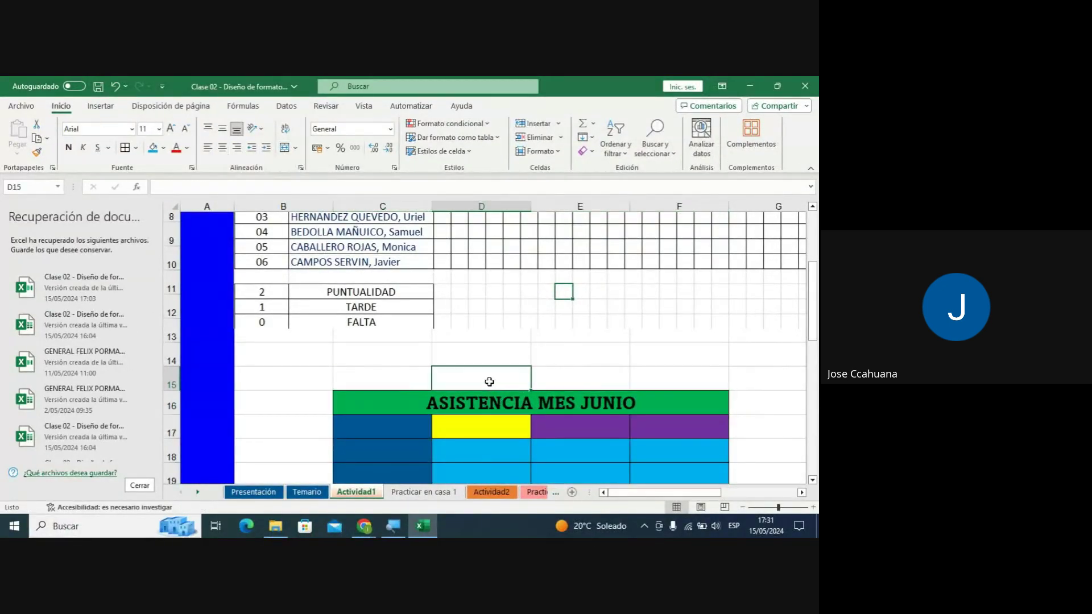
pyautogui.click(480, 429)
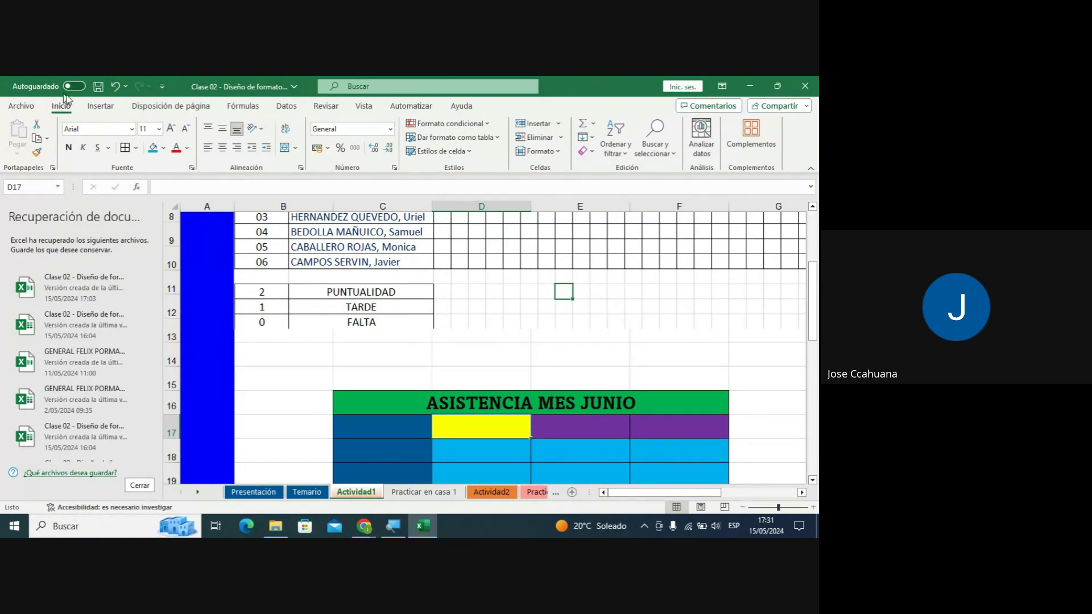
# Insert the Itec logo picture from the computer's Imágenes folder onto the Actividad1 sheet.
pyautogui.click(101, 109)
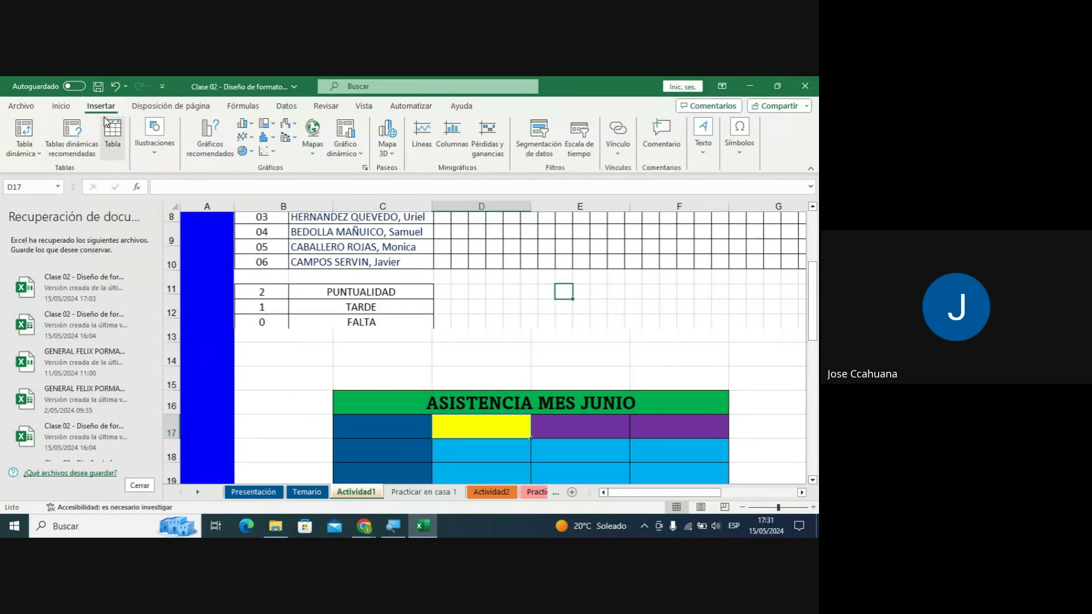
pyautogui.click(165, 155)
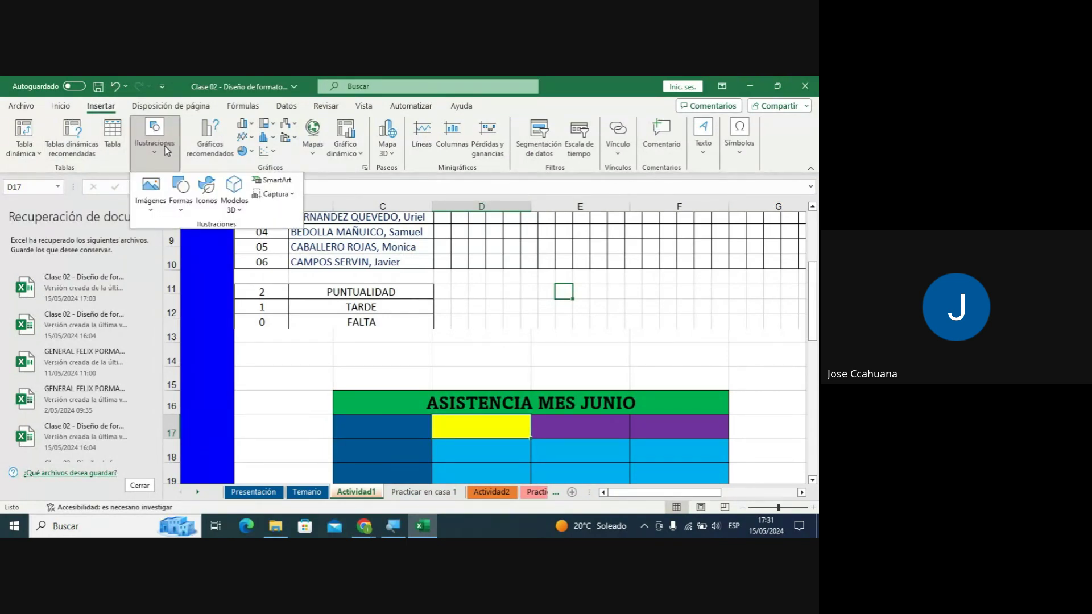
pyautogui.click(160, 193)
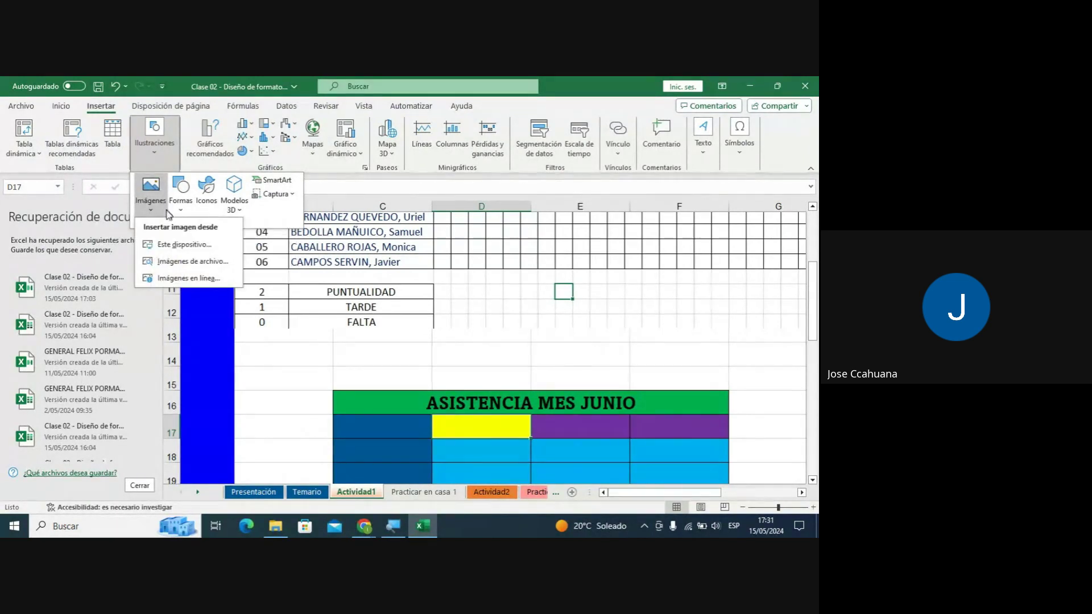
pyautogui.click(179, 246)
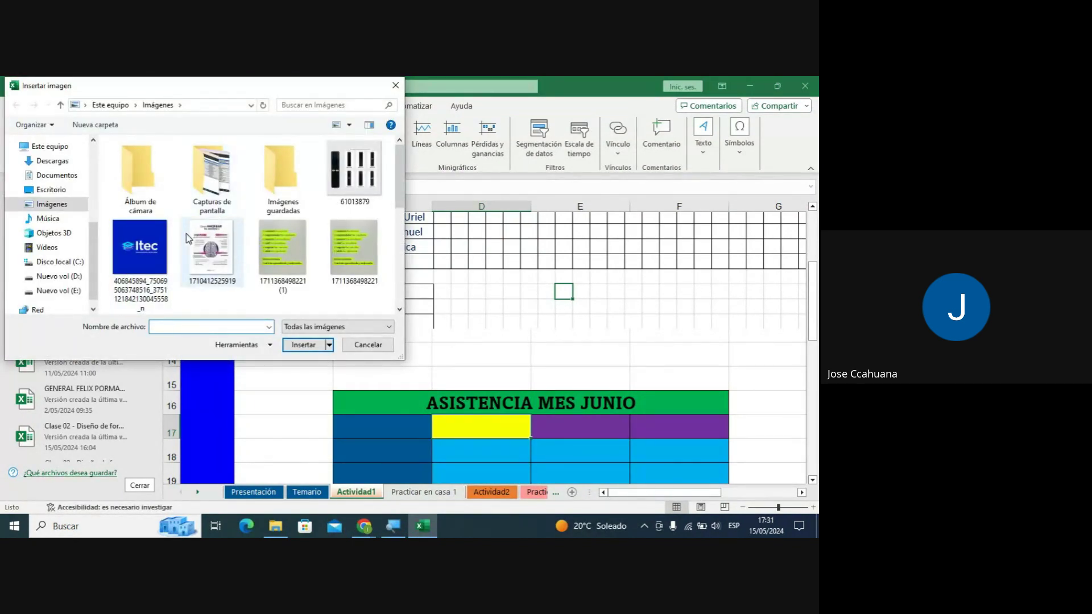
pyautogui.click(155, 248)
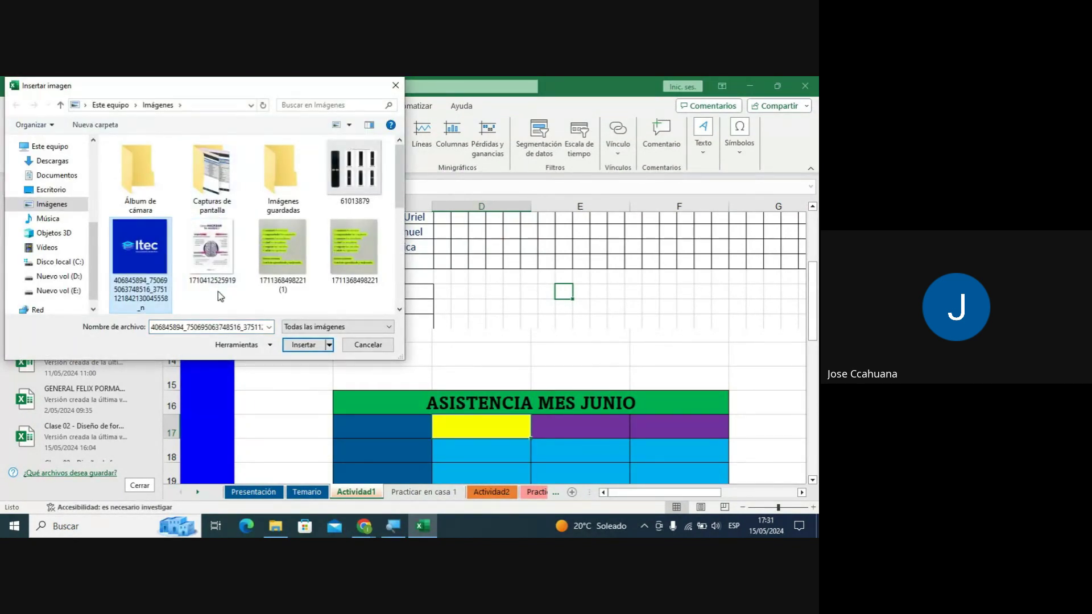
pyautogui.click(304, 344)
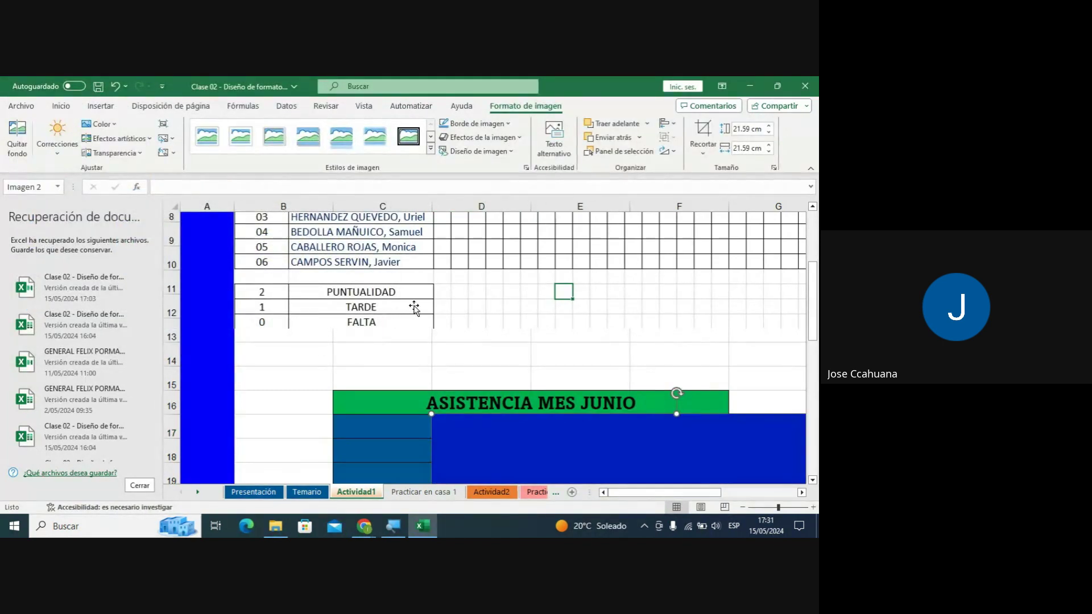
# Resize the Itec logo to 3.04 × 3.04 cm and place it above the ASISTENCIA MES JUNIO title.
pyautogui.scroll(-1, 426, 312)
pyautogui.scroll(-2, 429, 378)
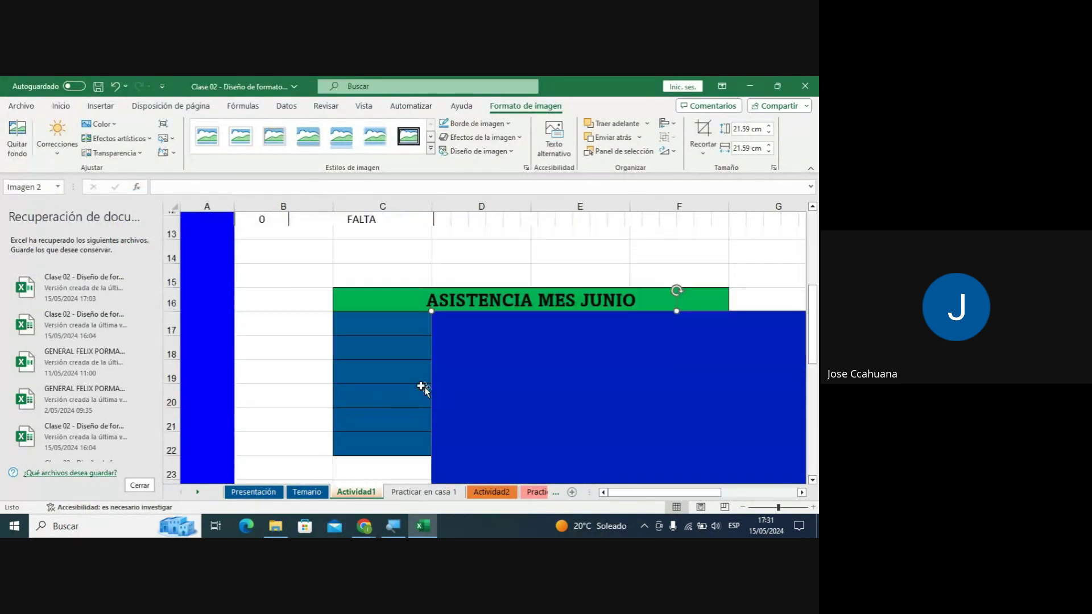
pyautogui.scroll(-3, 409, 353)
pyautogui.scroll(2, 455, 284)
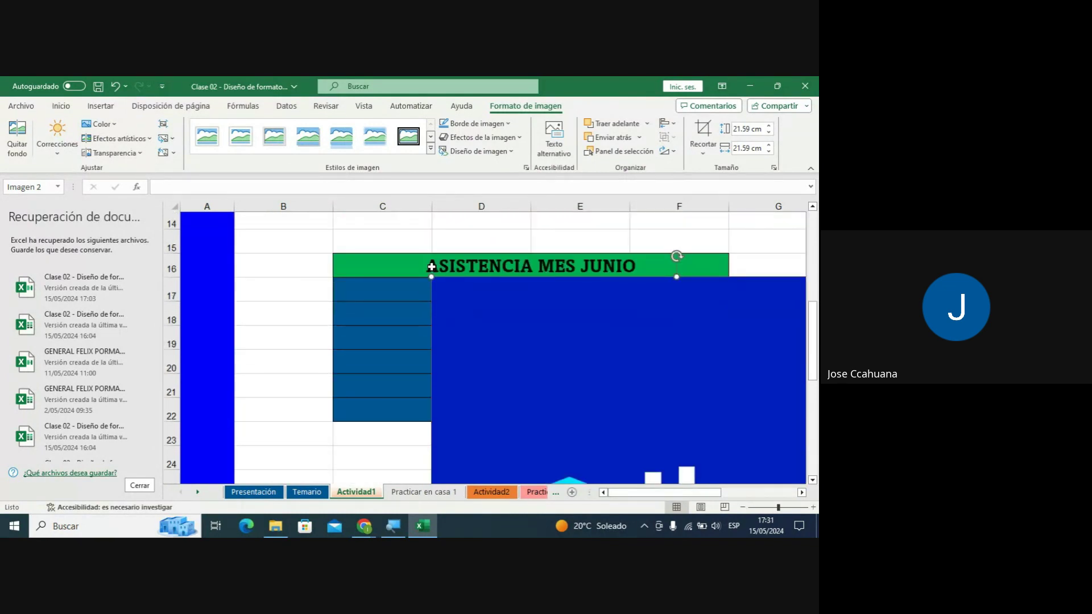
pyautogui.moveTo(432, 277)
pyautogui.mouseDown()
pyautogui.moveTo(529, 373)
pyautogui.moveTo(344, 260)
pyautogui.mouseUp()
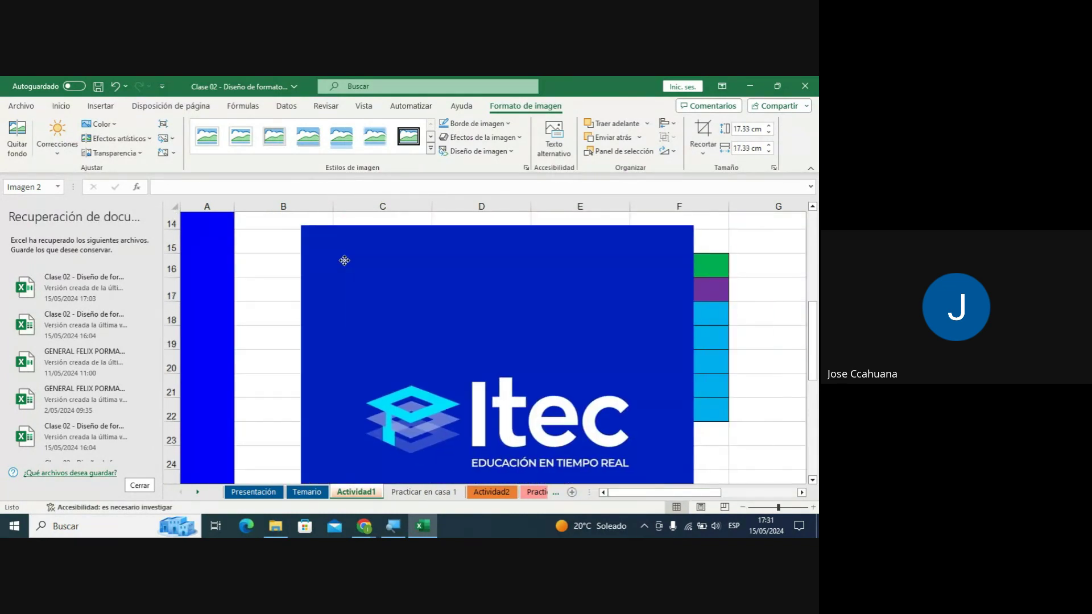
pyautogui.moveTo(302, 225); pyautogui.dragTo(494, 408)
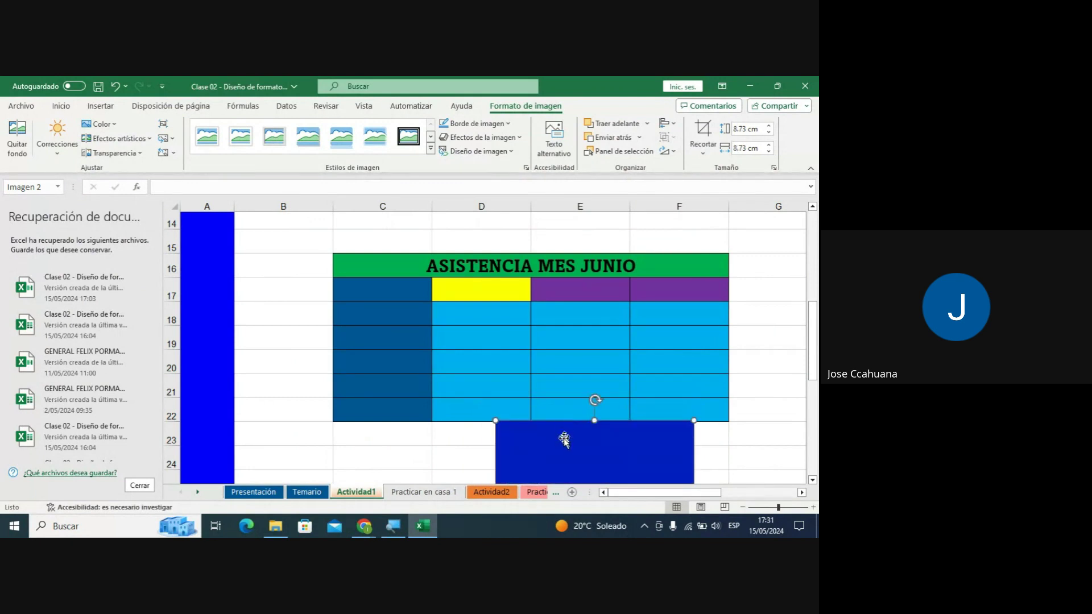
pyautogui.moveTo(565, 438); pyautogui.dragTo(356, 241)
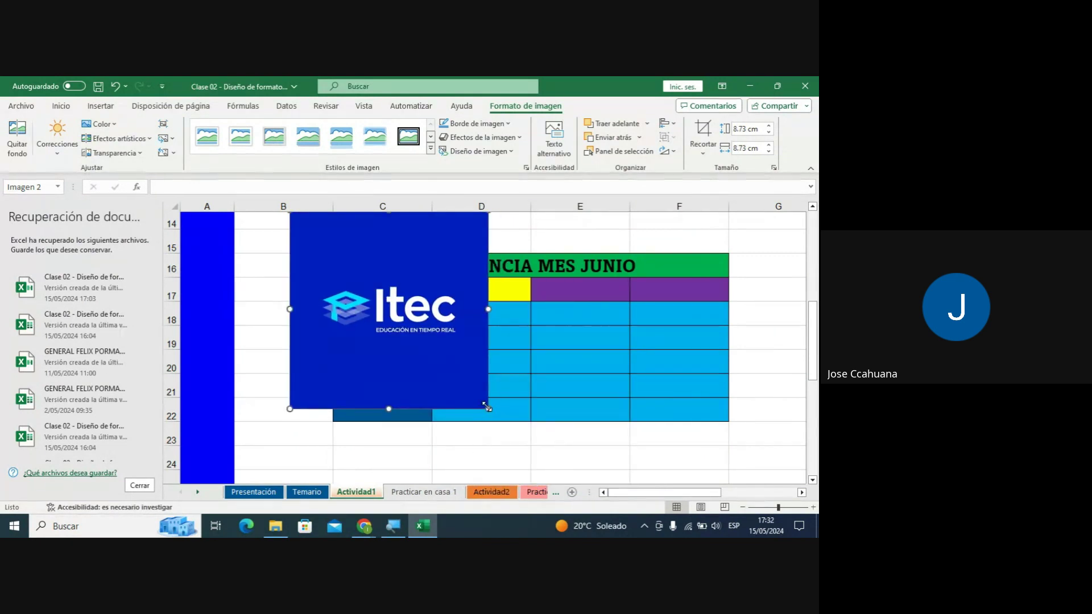
pyautogui.moveTo(488, 409)
pyautogui.mouseDown()
pyautogui.moveTo(391, 311)
pyautogui.moveTo(408, 317)
pyautogui.mouseUp()
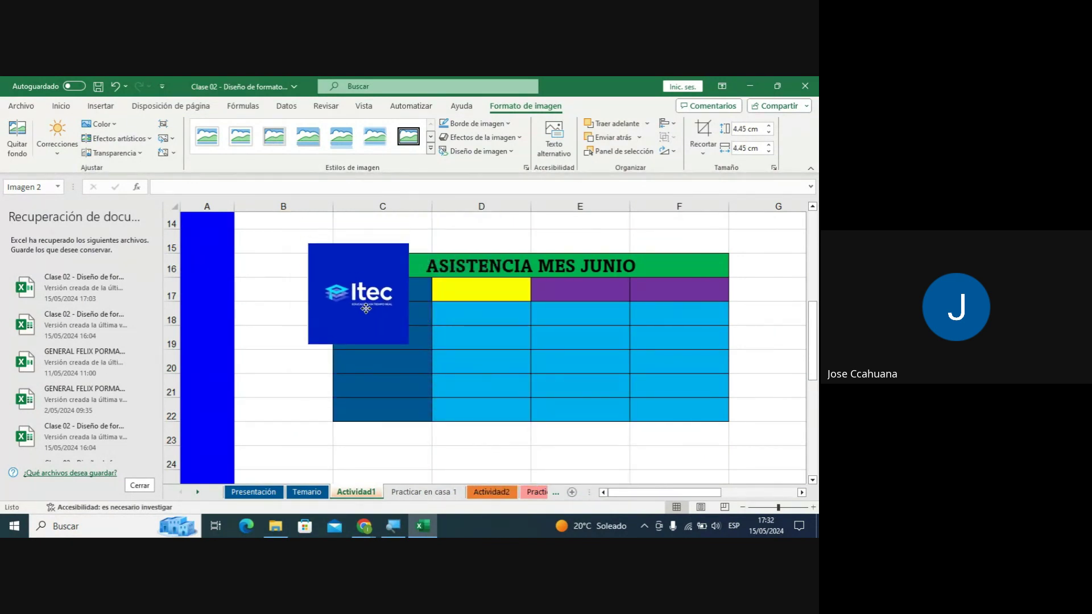
pyautogui.scroll(1, 435, 337)
pyautogui.scroll(2, 435, 337)
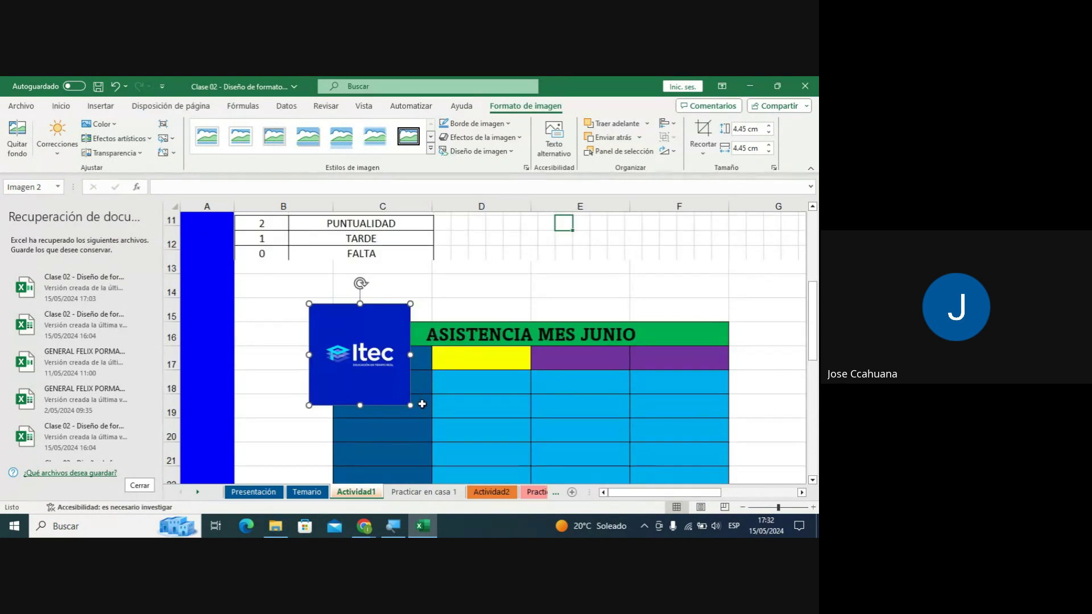
pyautogui.moveTo(411, 405)
pyautogui.mouseDown()
pyautogui.moveTo(378, 373)
pyautogui.moveTo(383, 308)
pyautogui.mouseUp()
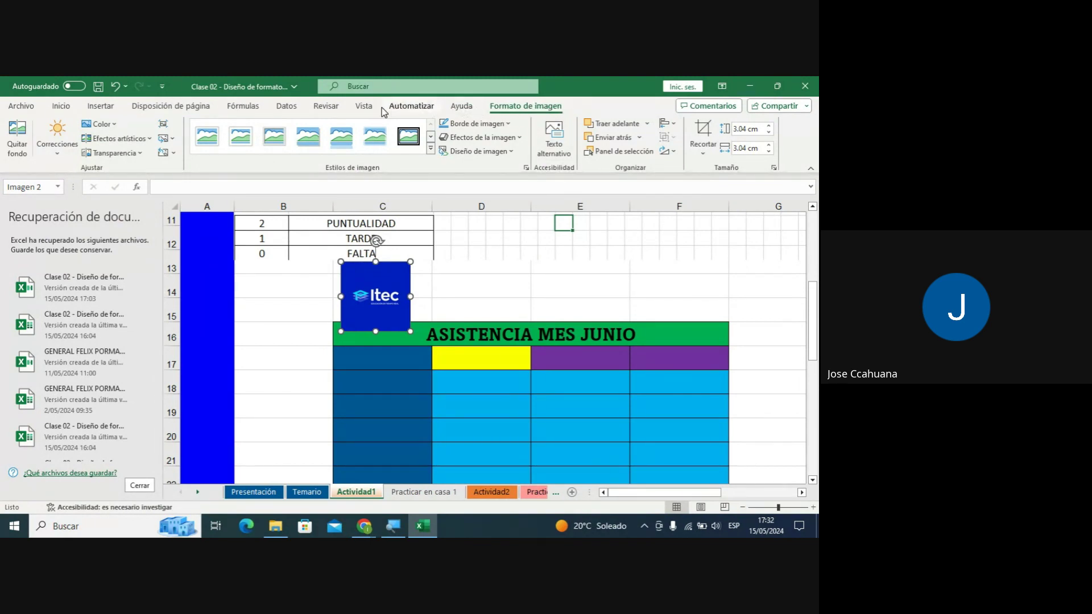
# Try a tilted 3D picture style on the logo and shrink it to 2.12 cm.
pyautogui.click(431, 149)
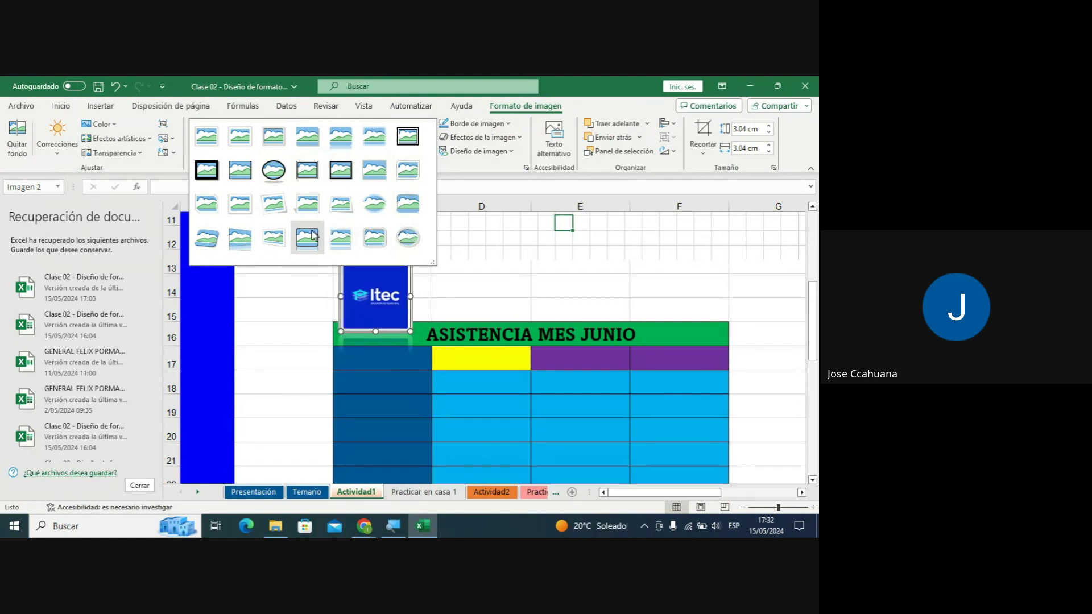
pyautogui.click(213, 238)
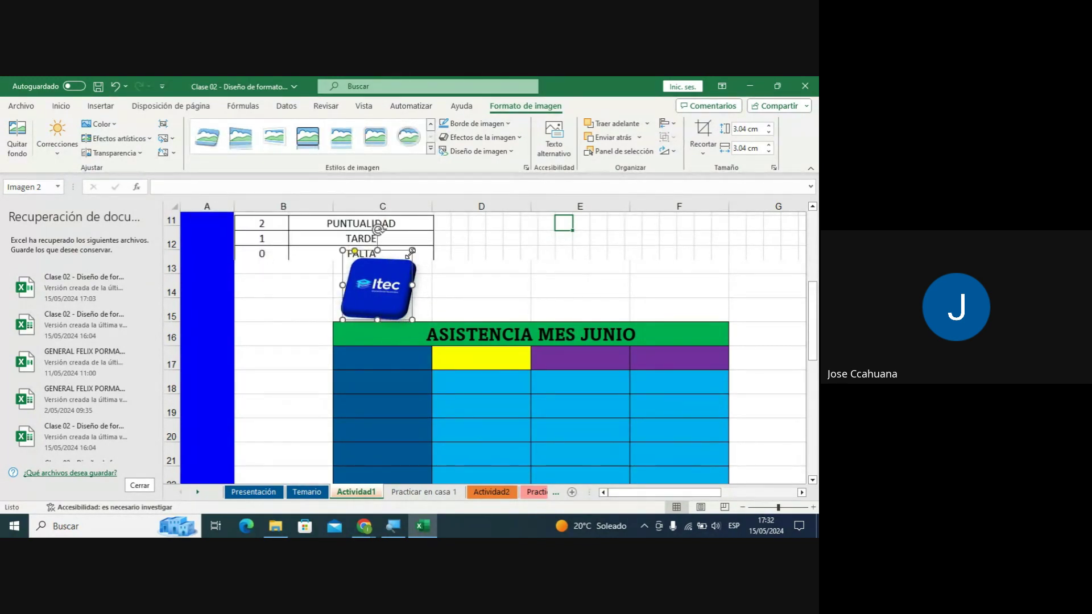
pyautogui.moveTo(410, 255); pyautogui.dragTo(388, 278)
pyautogui.click(455, 291)
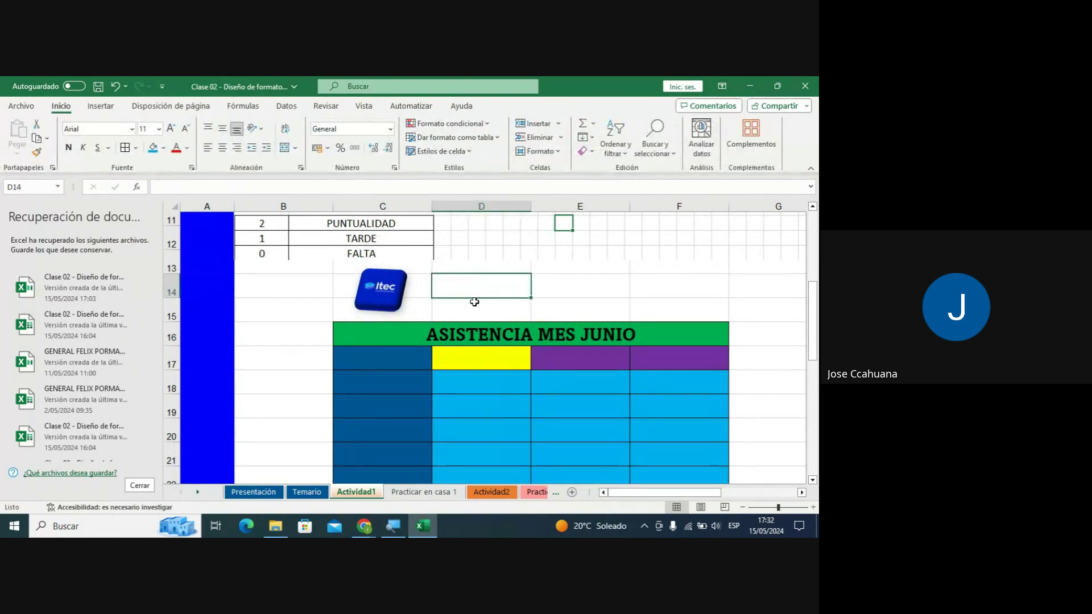
# Apply the soft-edged oval picture style to the Itec logo and nudge it into place.
pyautogui.click(391, 292)
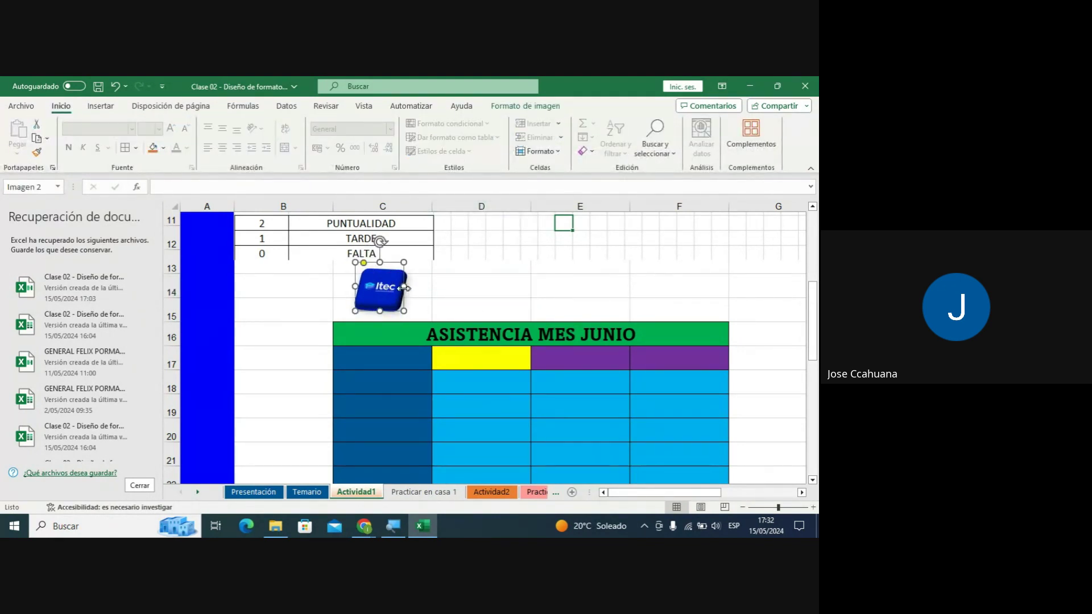
pyautogui.click(533, 110)
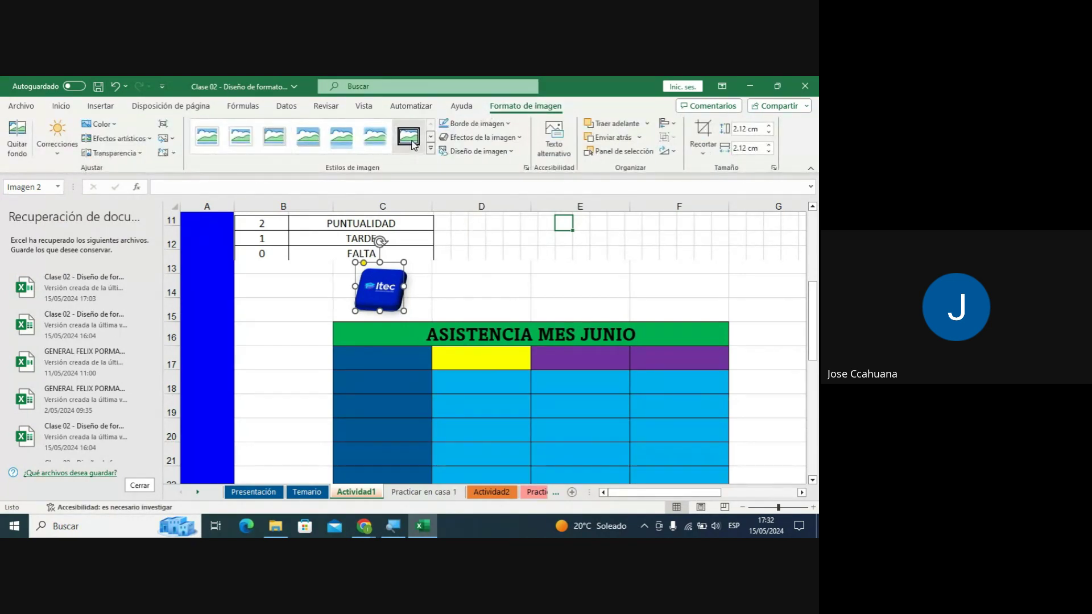
pyautogui.click(430, 150)
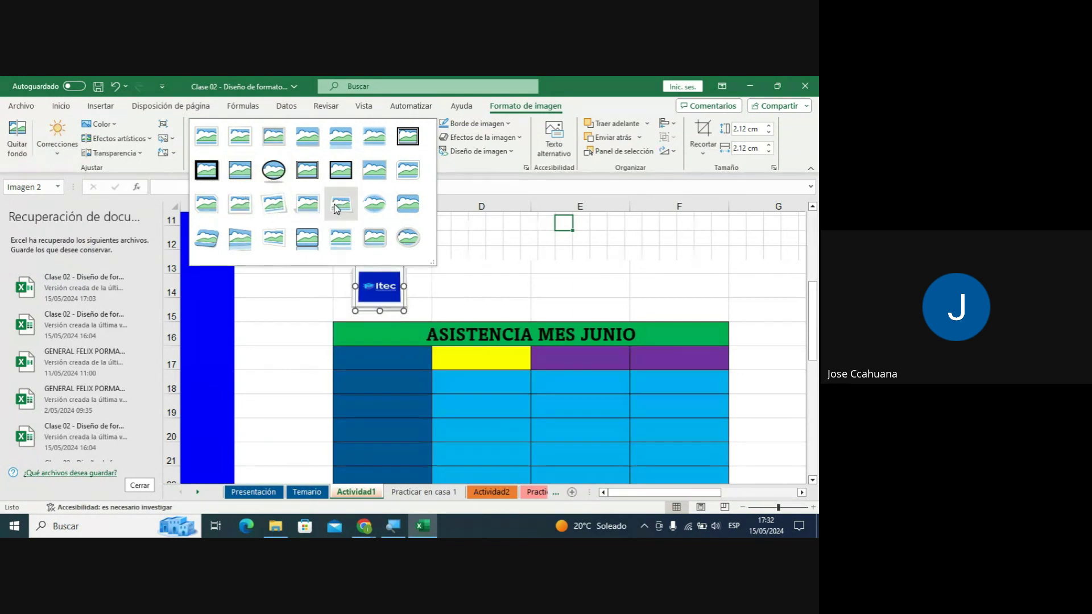
pyautogui.click(374, 203)
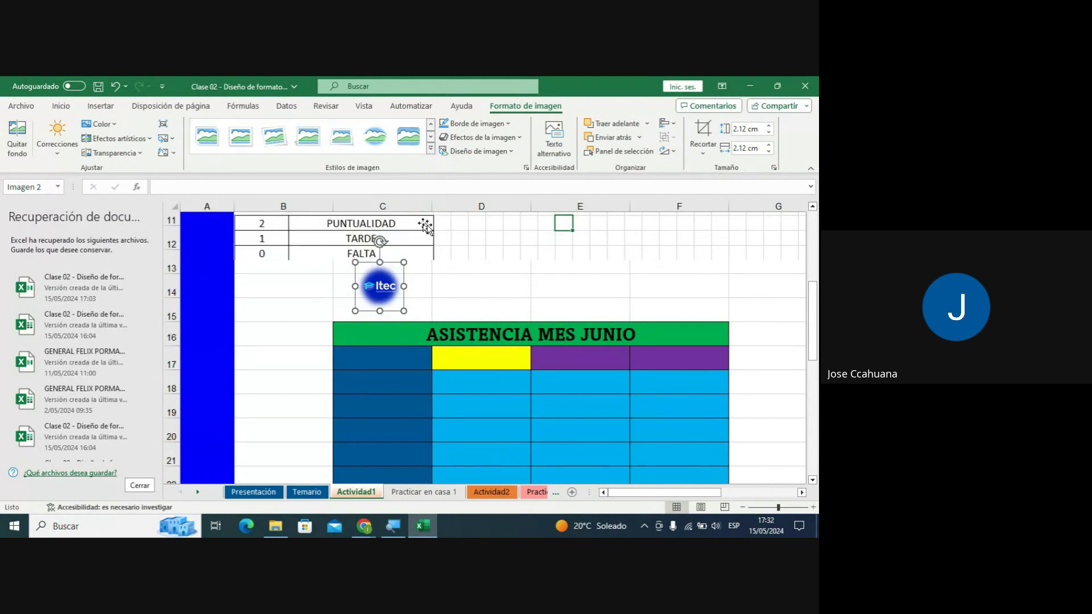
pyautogui.click(475, 290)
pyautogui.moveTo(380, 286); pyautogui.dragTo(375, 292)
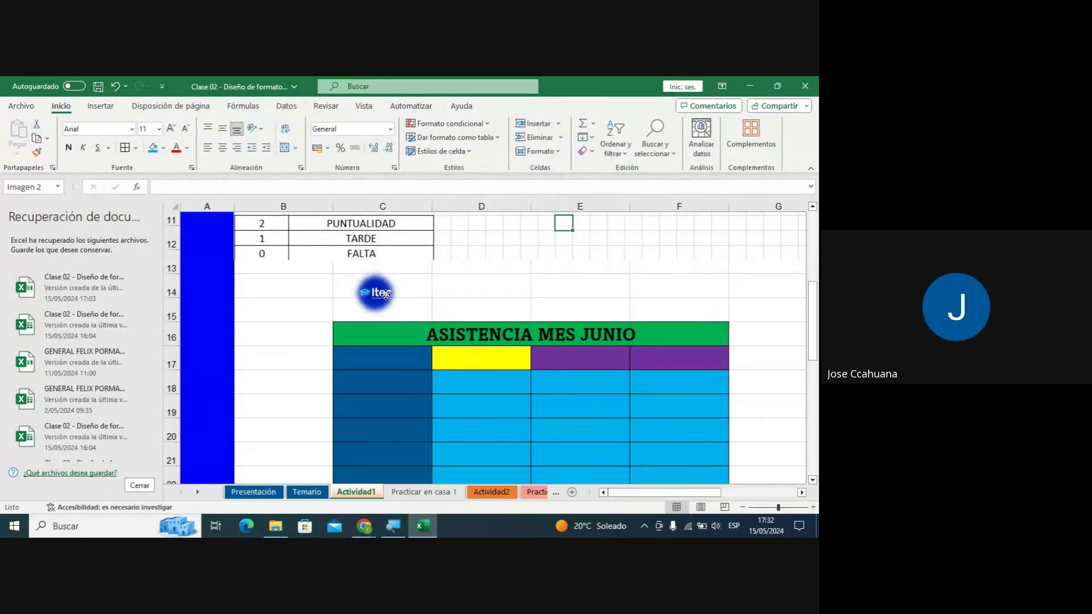
pyautogui.click(467, 295)
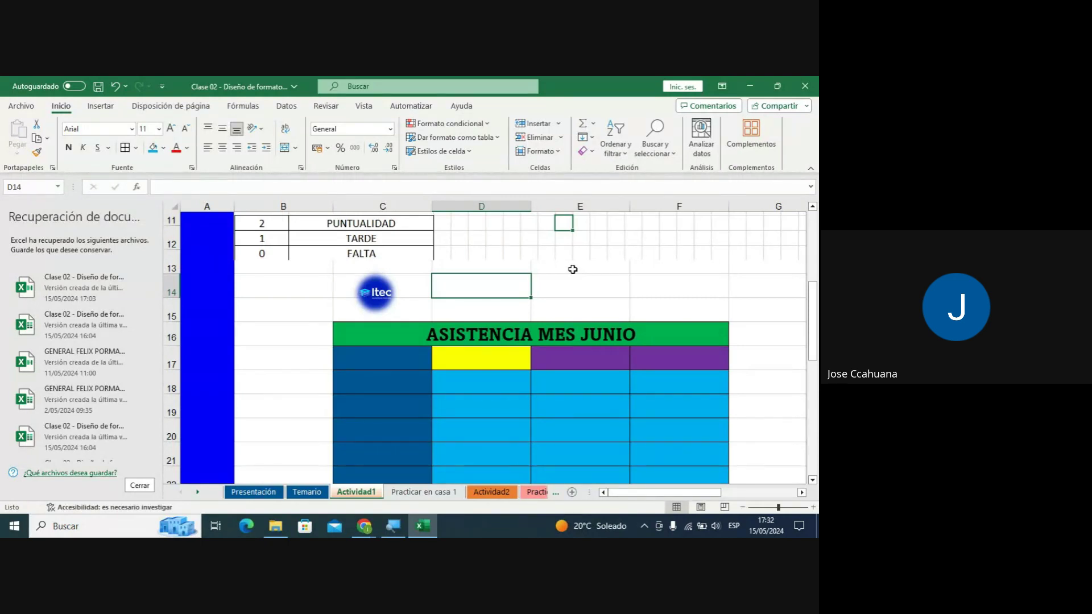
# Save the workbook and switch to the Google Meet call in Chrome.
pyautogui.click(98, 86)
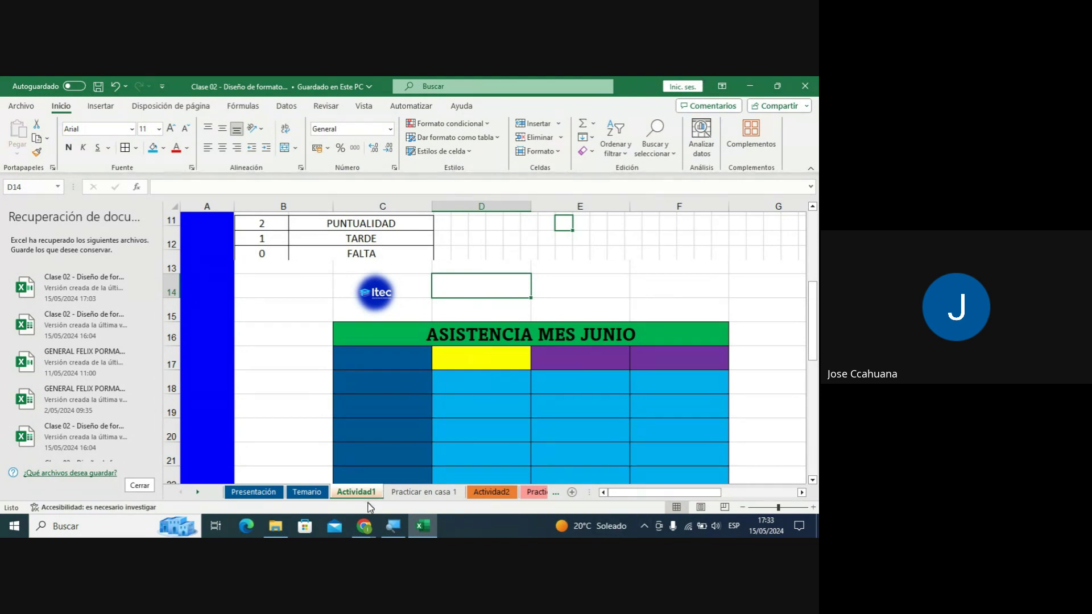
pyautogui.moveTo(364, 525)
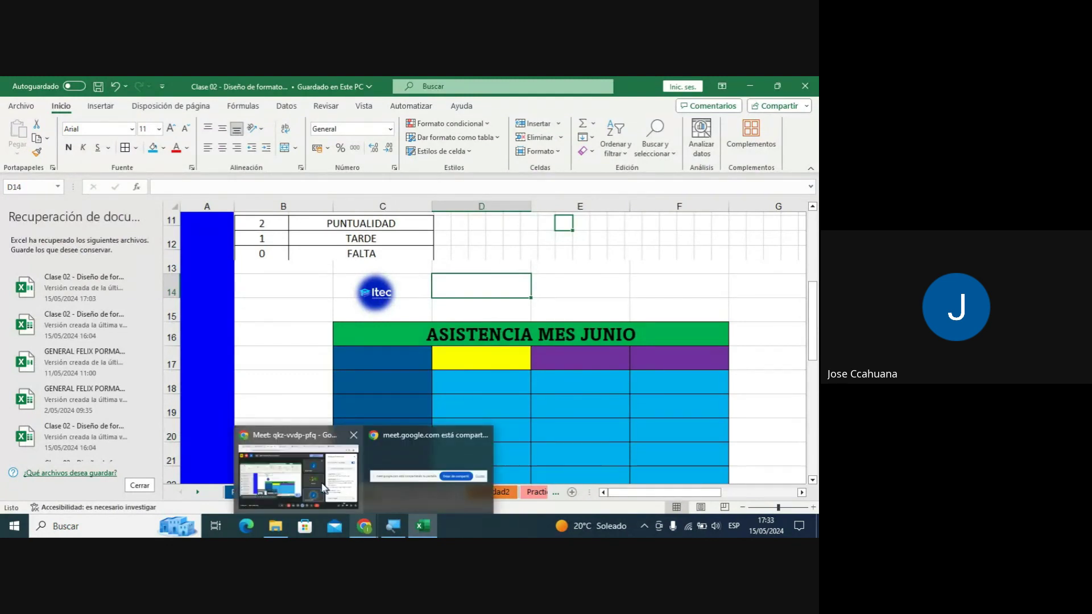
pyautogui.click(319, 479)
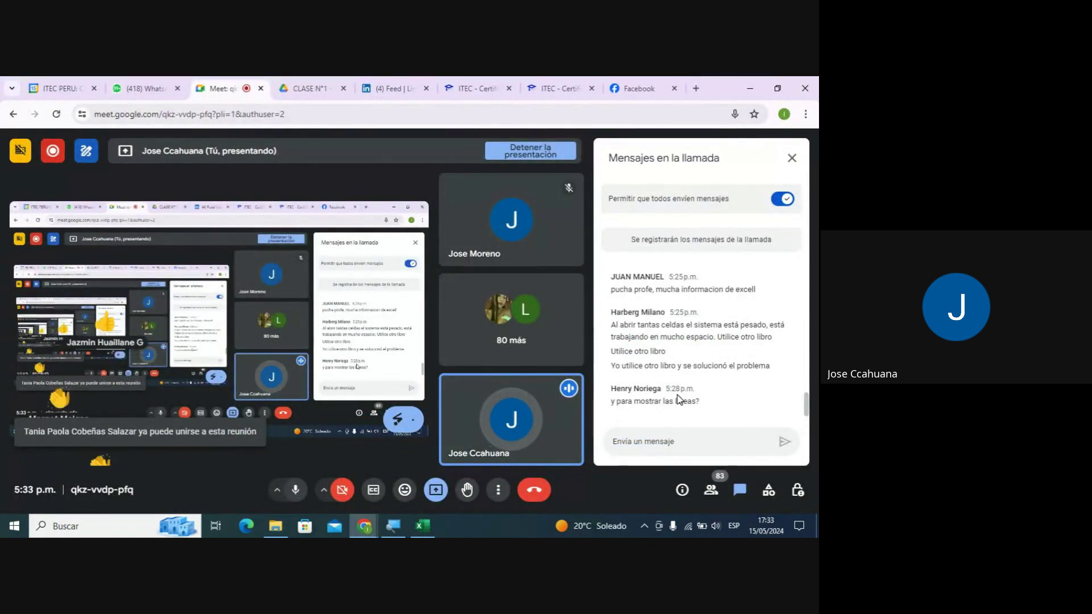